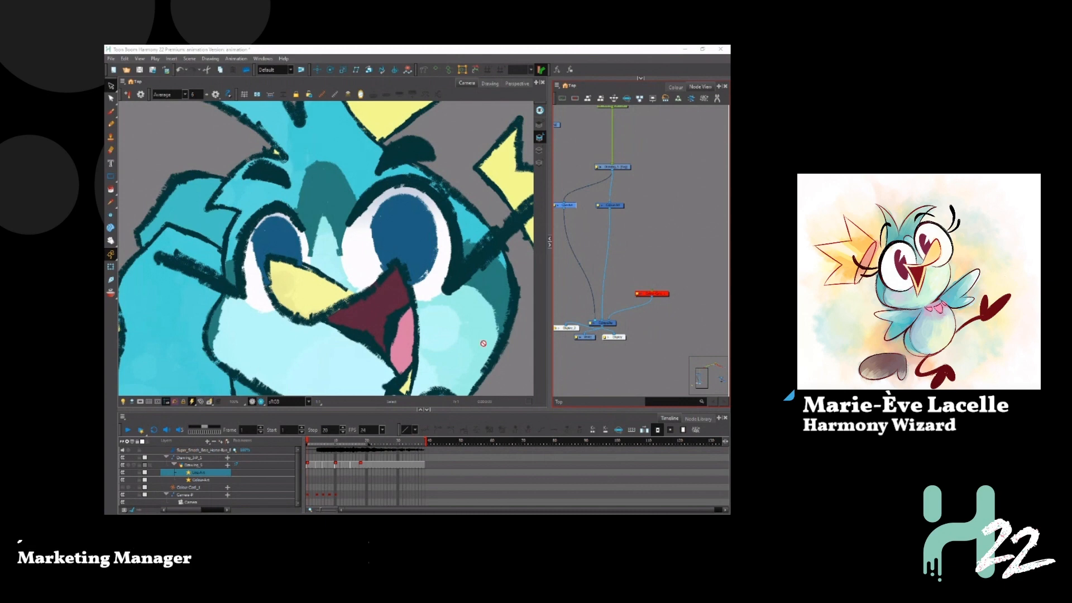
Examine the bird's textured outlines and coloured fills, both close up on the face and across the whole figure
scroll(357, 300, "down", 2)
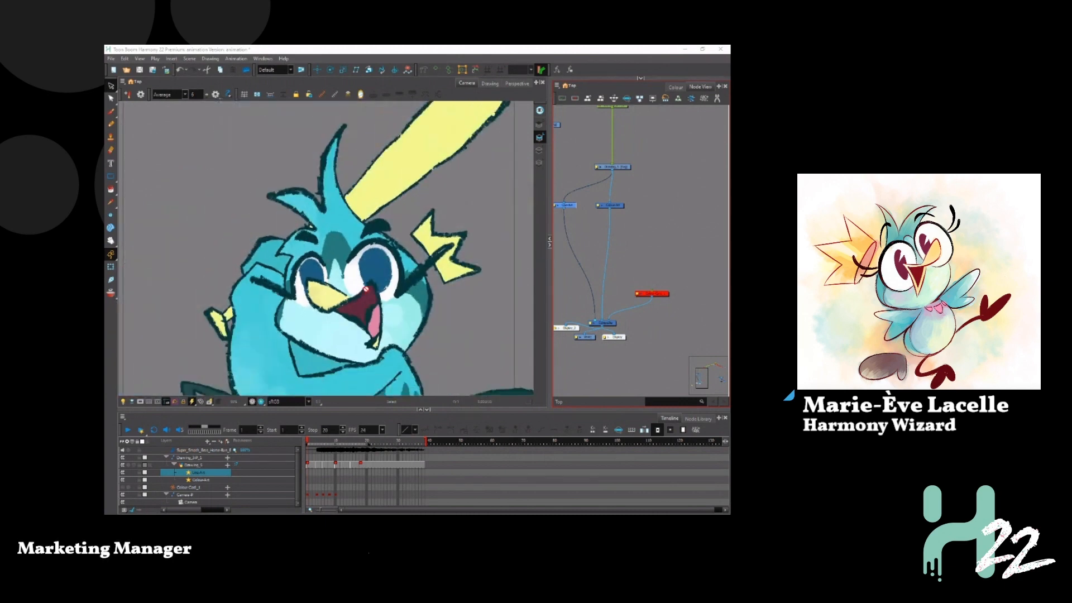
mouse_move(454, 336)
left_mouse_down()
mouse_move(362, 285)
mouse_move(453, 319)
left_mouse_up()
mouse_move(391, 300)
left_mouse_down()
mouse_move(374, 307)
mouse_move(366, 260)
left_mouse_up()
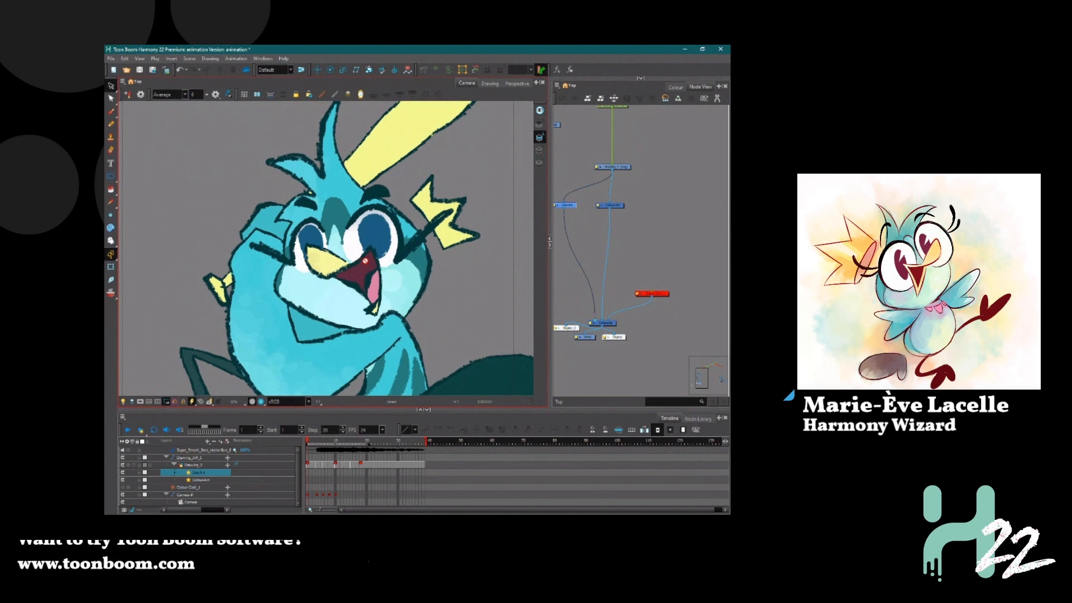
scroll(313, 276, "up", 2)
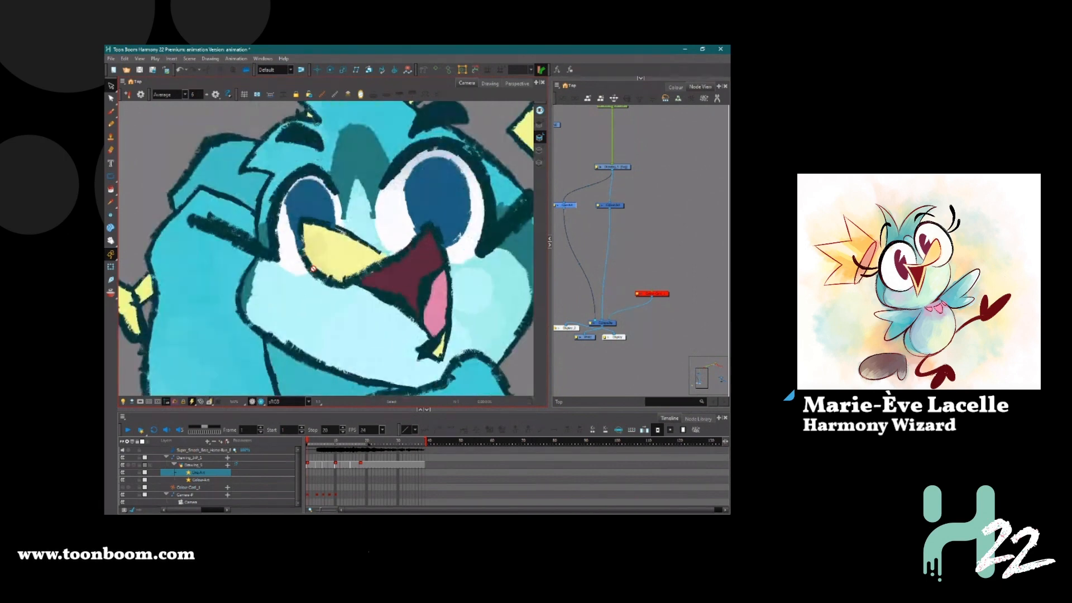
scroll(313, 269, "down", 3)
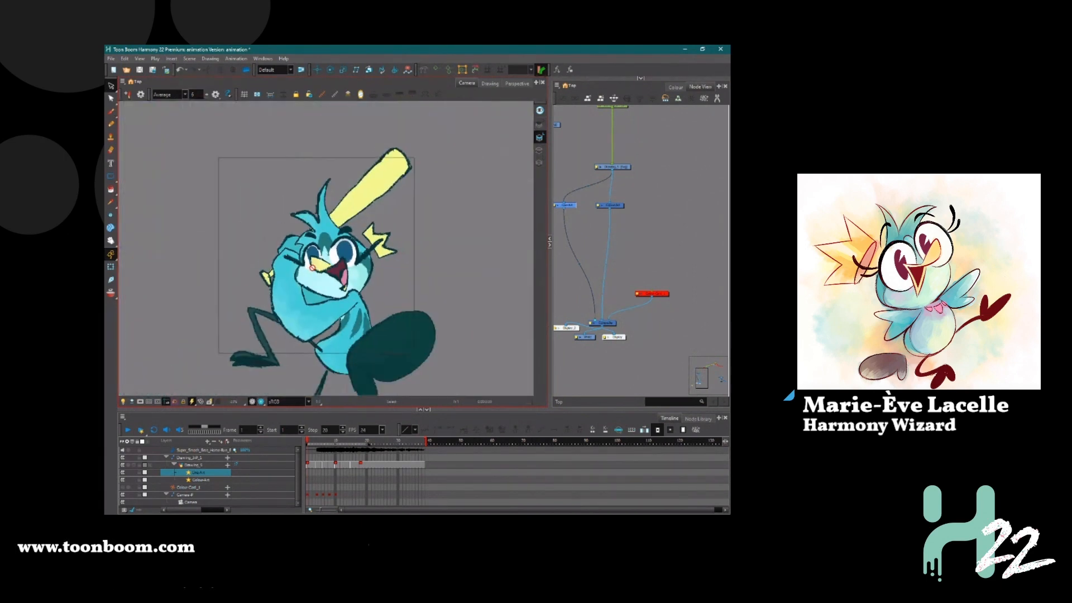
scroll(312, 268, "up", 1)
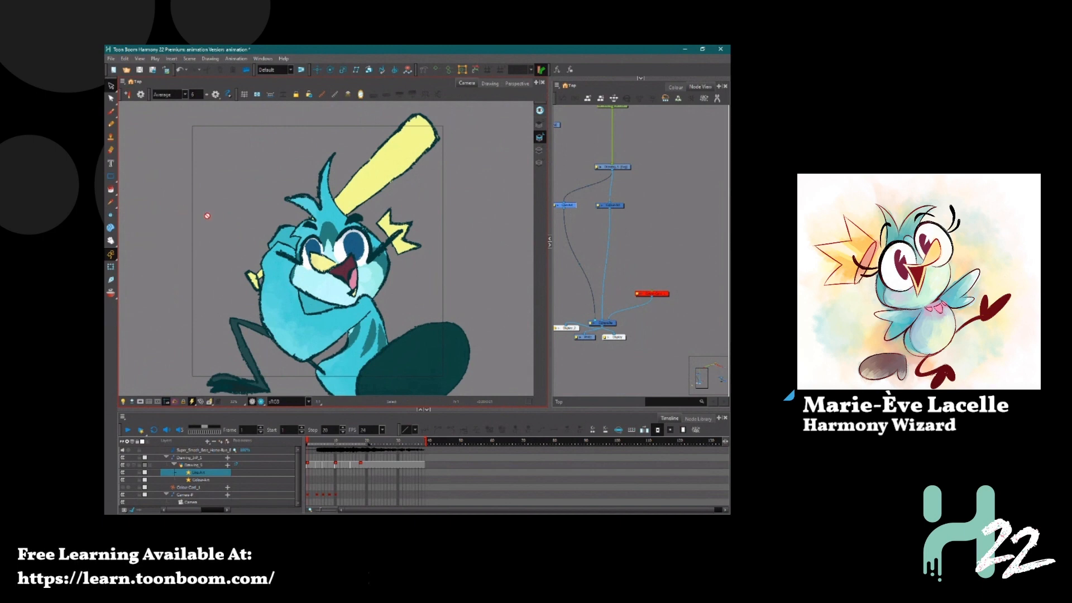
left_click(111, 86)
left_click(148, 94)
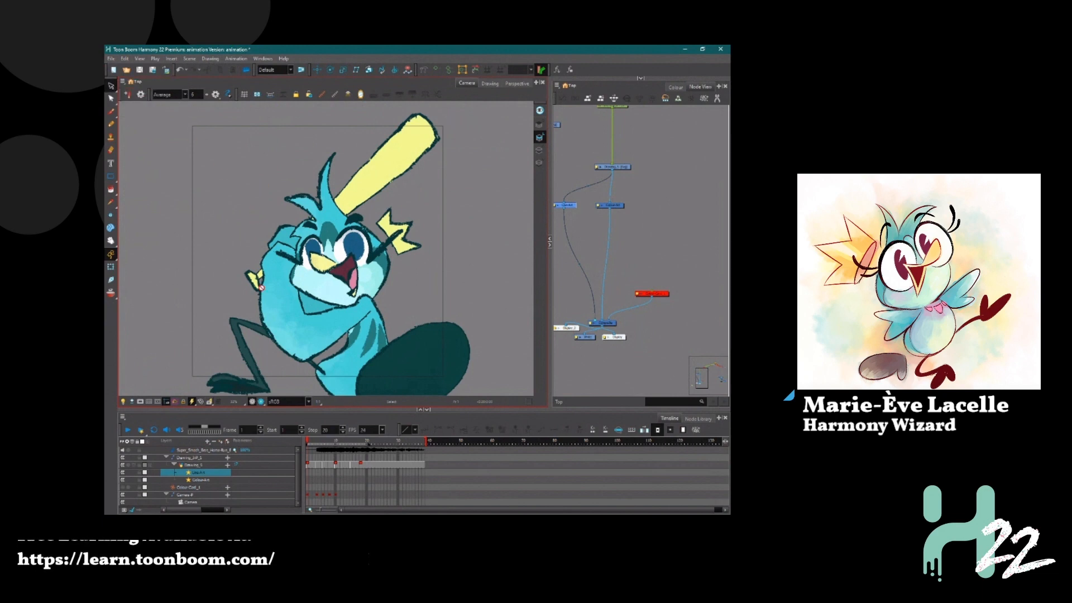
Rename the Drawing_5 node as ANIMATION in its layer properties
scroll(343, 288, "down", 1)
left_click(625, 168)
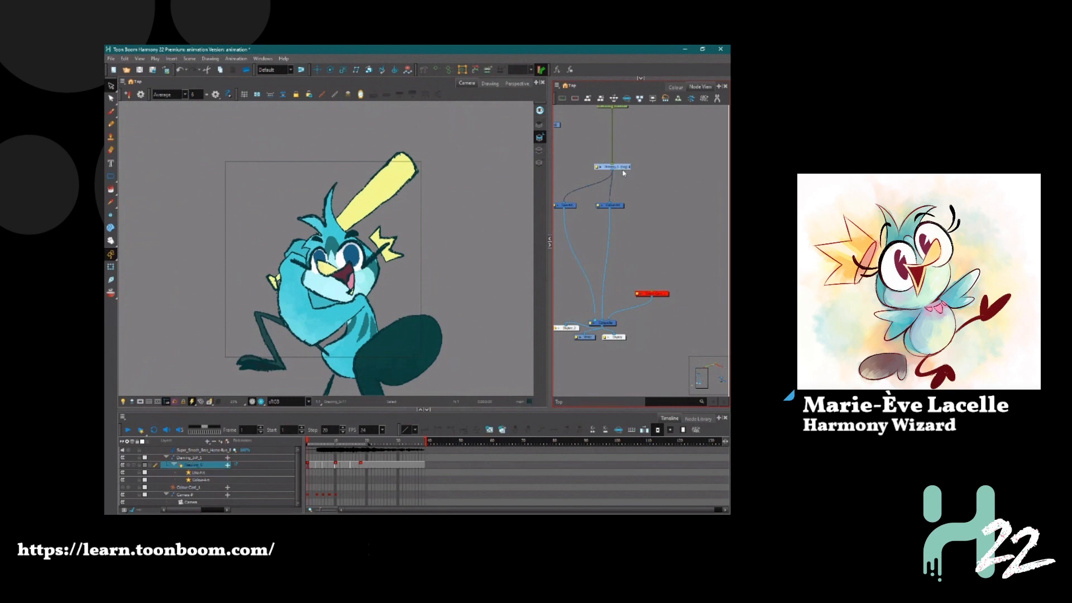
scroll(622, 178, "up", 4)
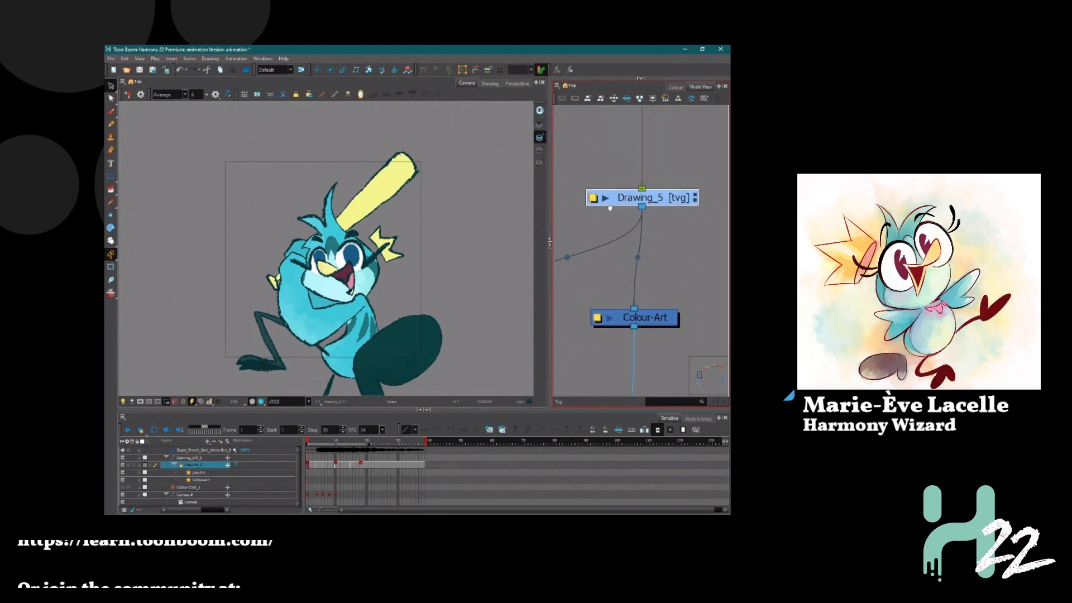
double_click(625, 198)
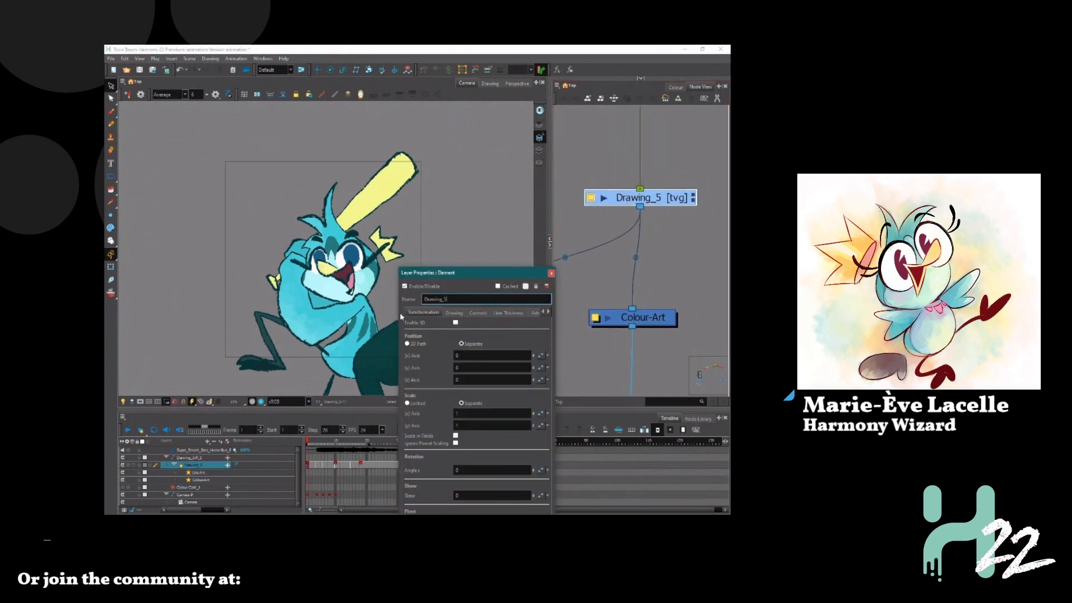
type("AN")
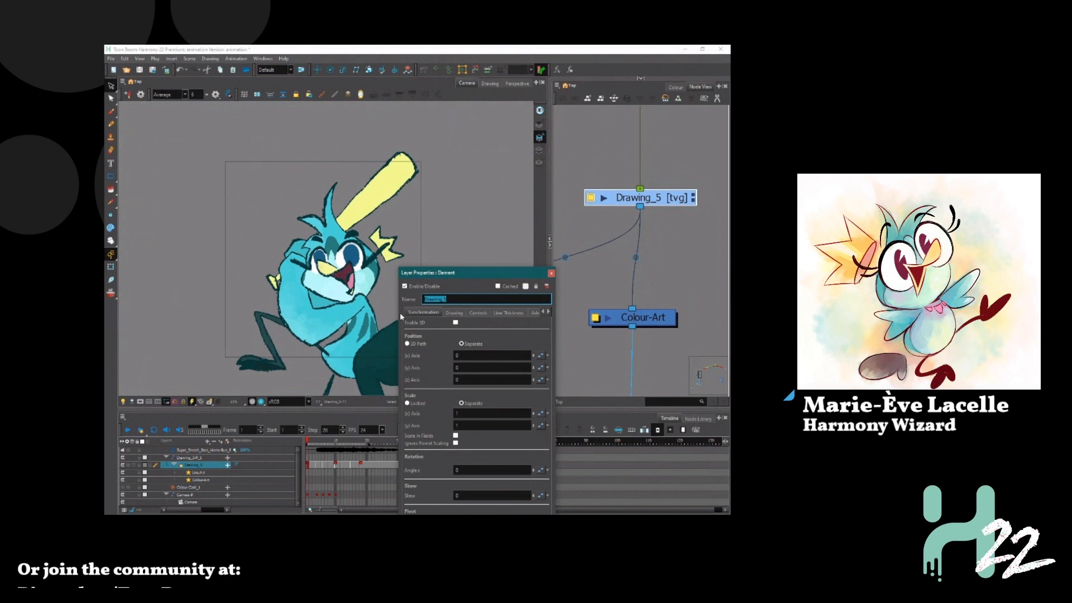
type("IMATION")
key("Return")
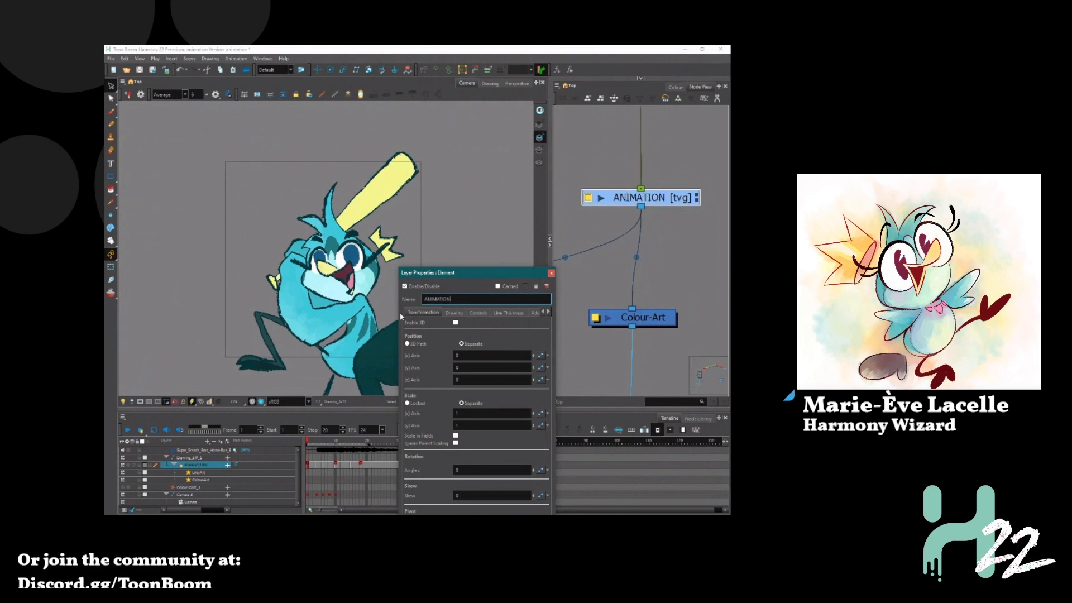
left_click(552, 272)
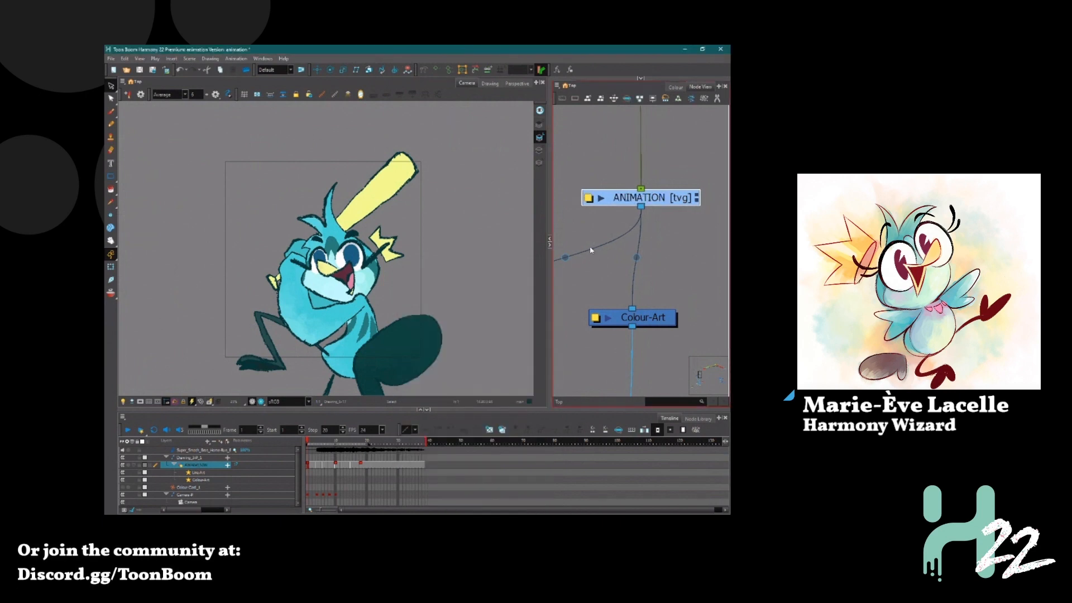
Show the ANIMATION drawing in the Drawing view and inspect the bird's line art up close
left_click_drag(661, 204, 660, 204)
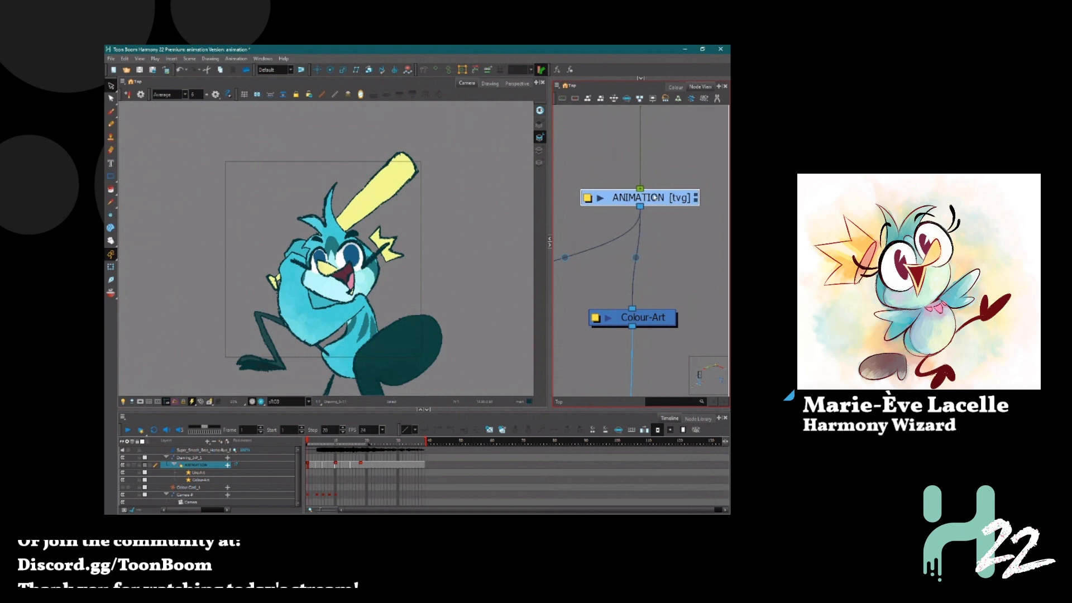
left_click(426, 240)
left_click(489, 84)
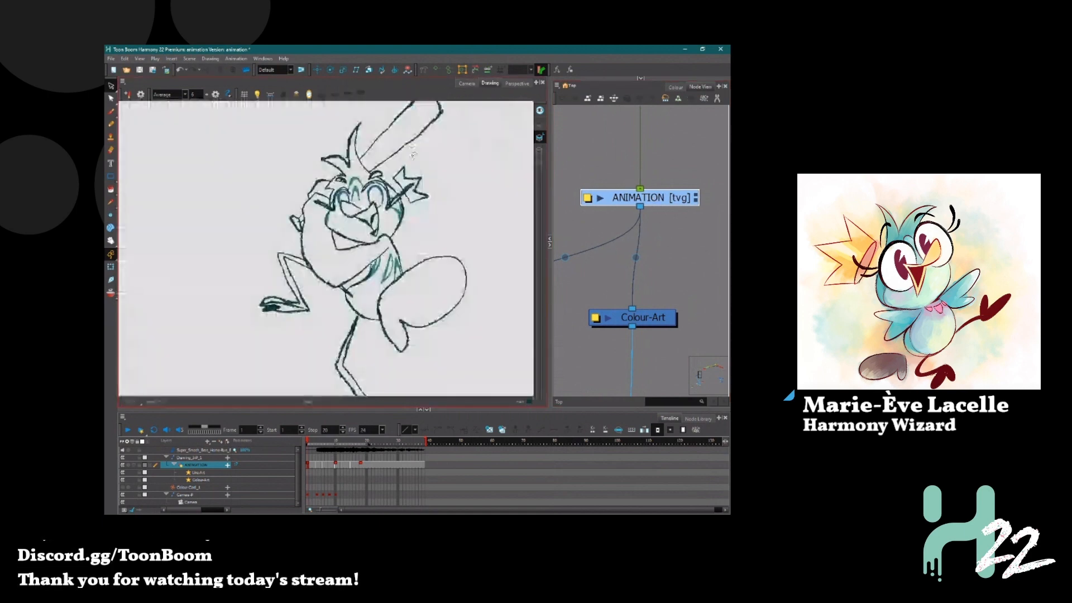
scroll(357, 163, "up", 6)
scroll(356, 162, "up", 3)
scroll(356, 162, "down", 8)
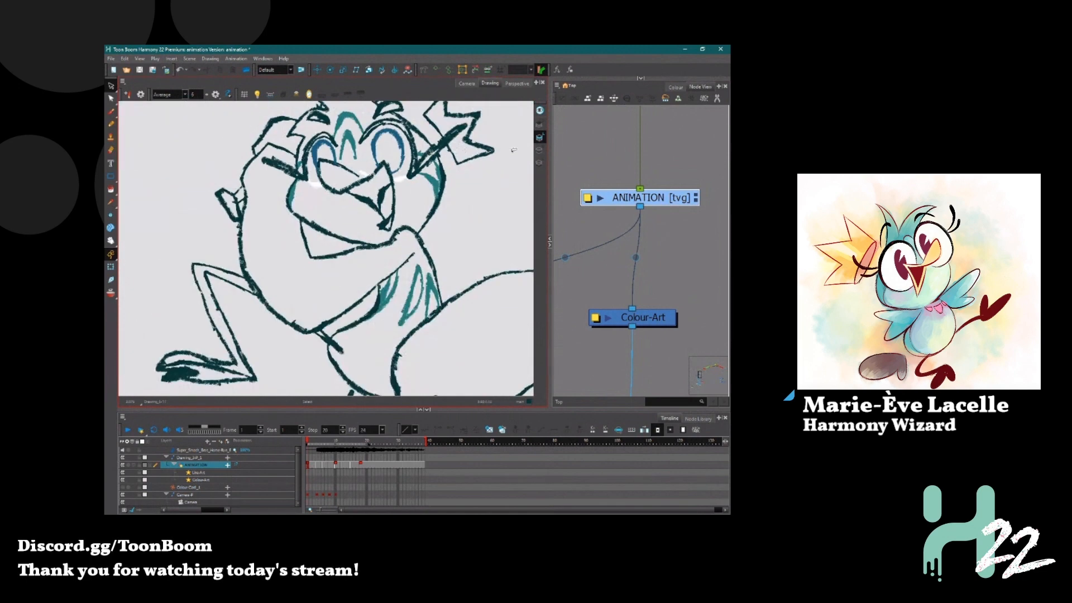
Compare the drawing's Colour Art and Line Art by alternating which of the two is the current art layer
left_click(540, 152)
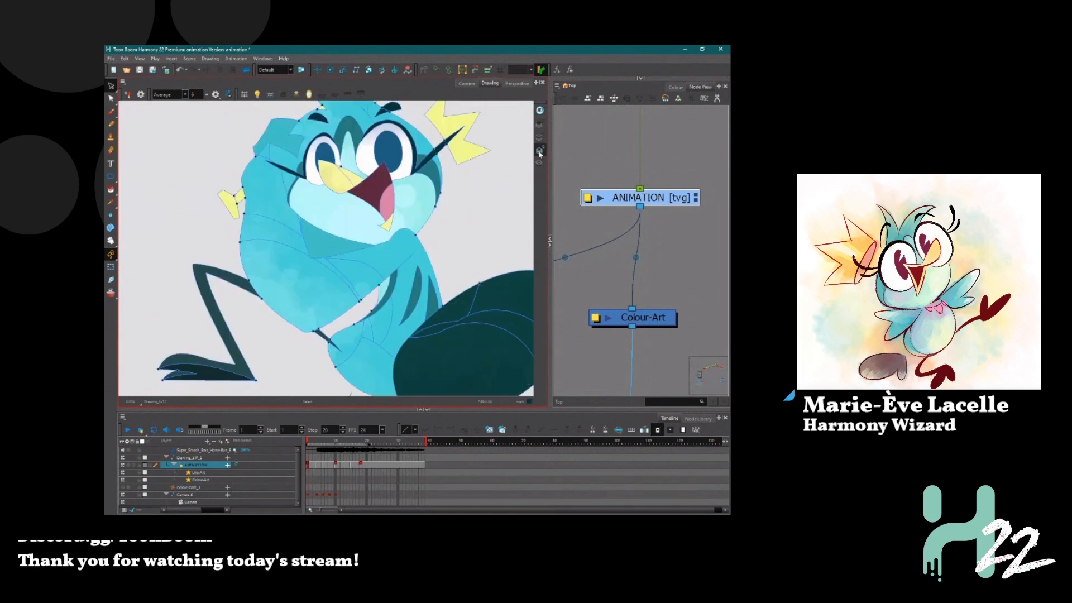
left_click_drag(342, 276, 352, 370)
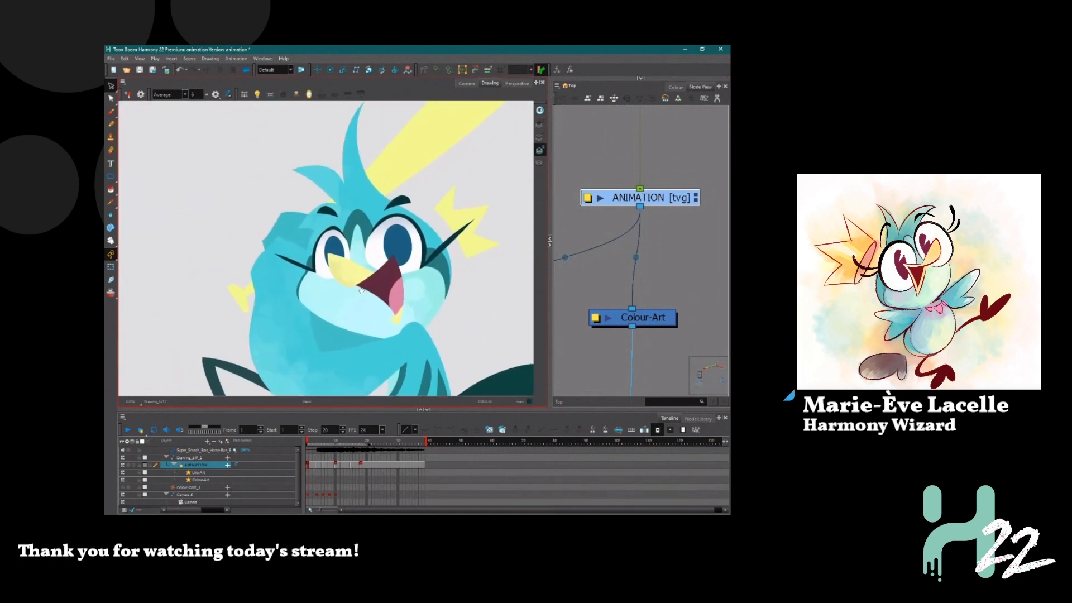
left_click(542, 139)
left_click(541, 150)
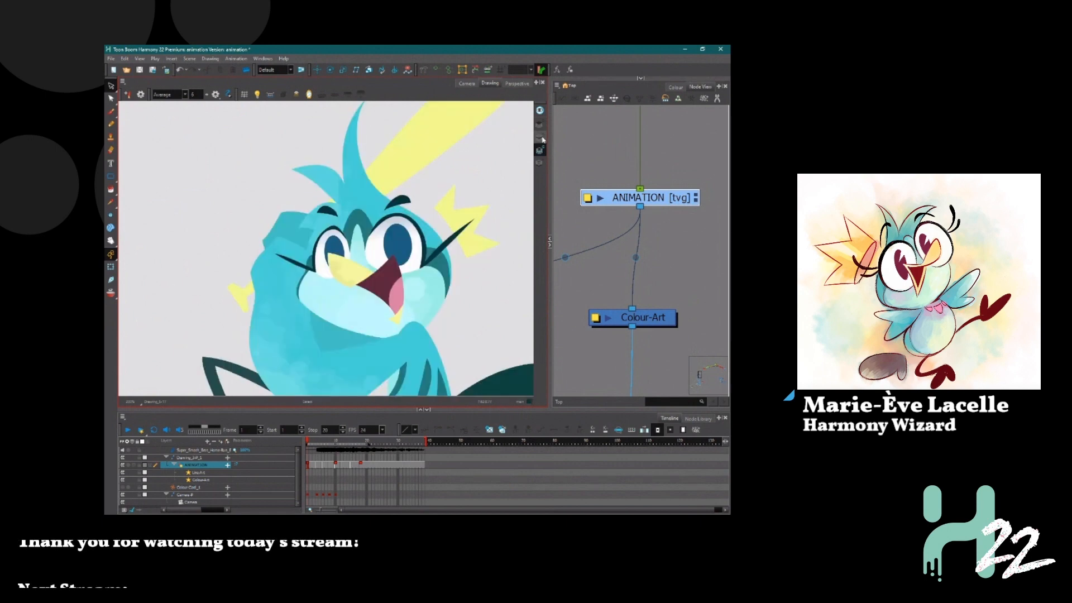
left_click(542, 139)
left_click(542, 150)
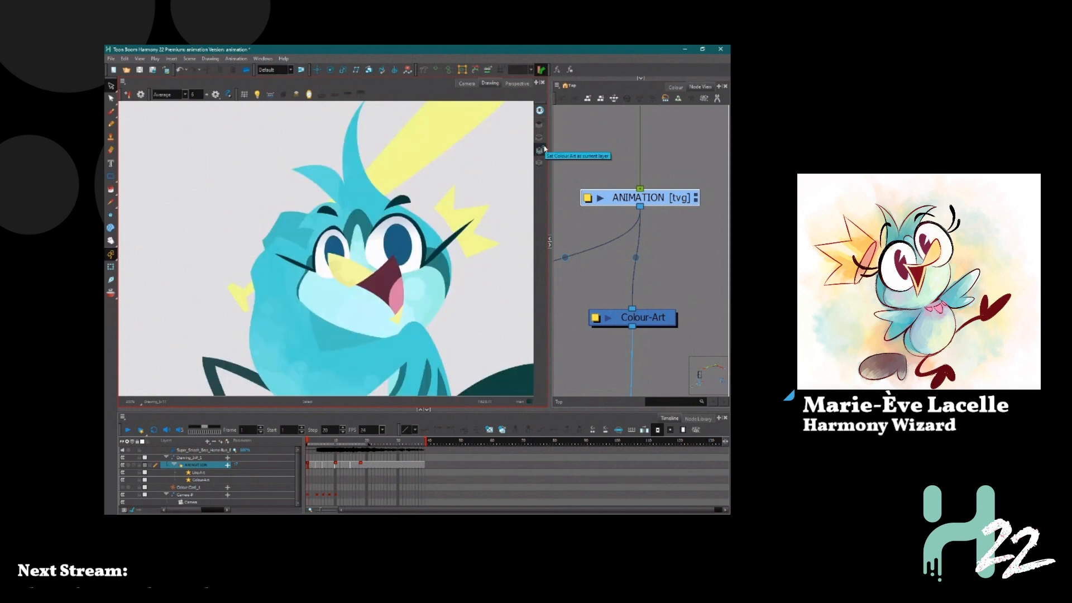
left_click(540, 137)
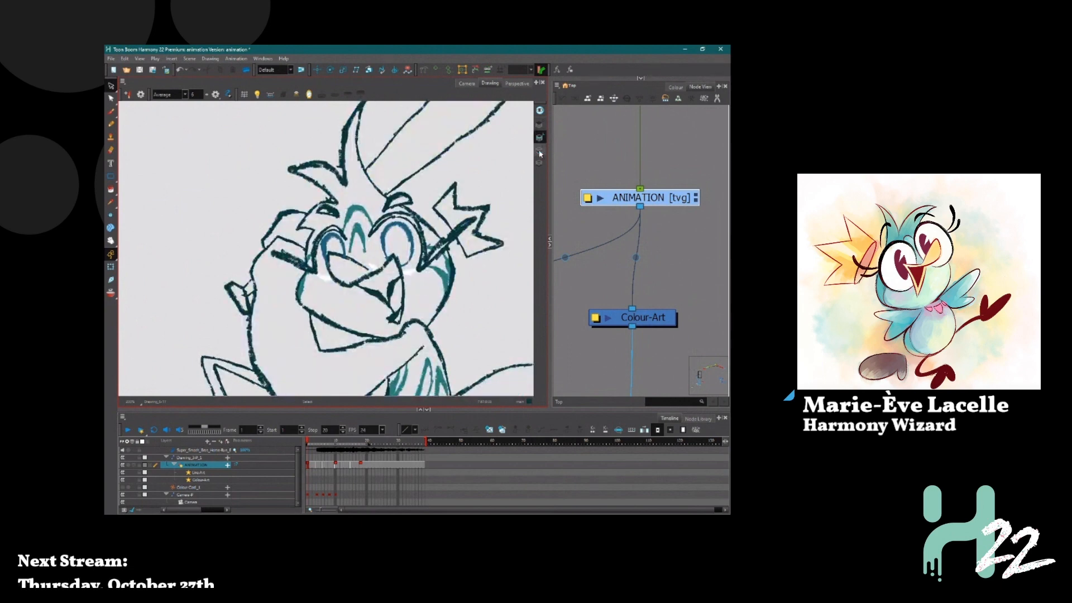
left_click(541, 151)
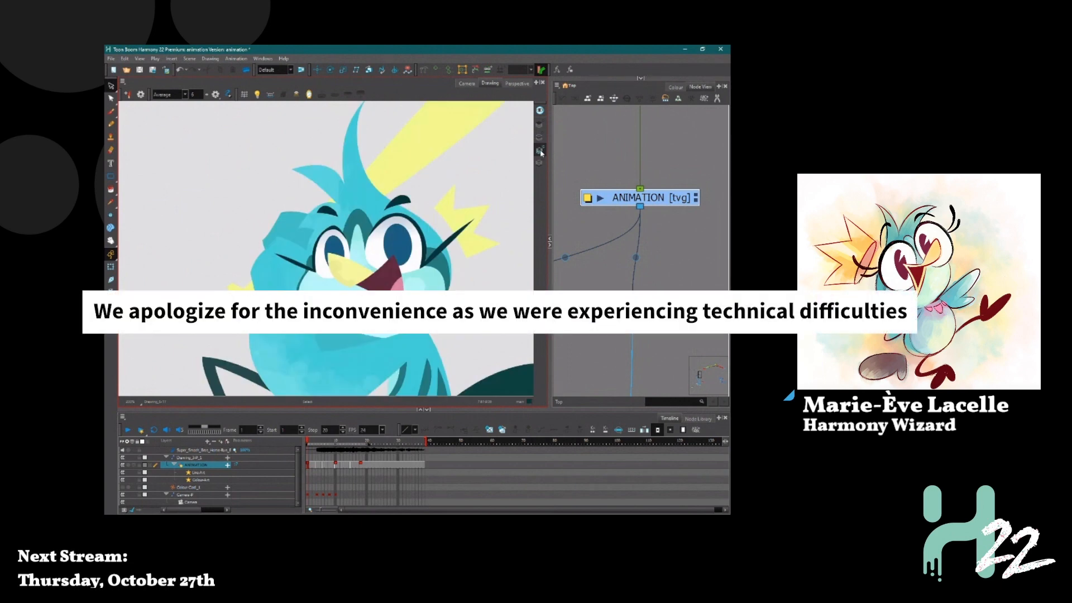
Expand the thumbnail preview on the ANIMATION node and select that node in the node network
left_click(599, 199)
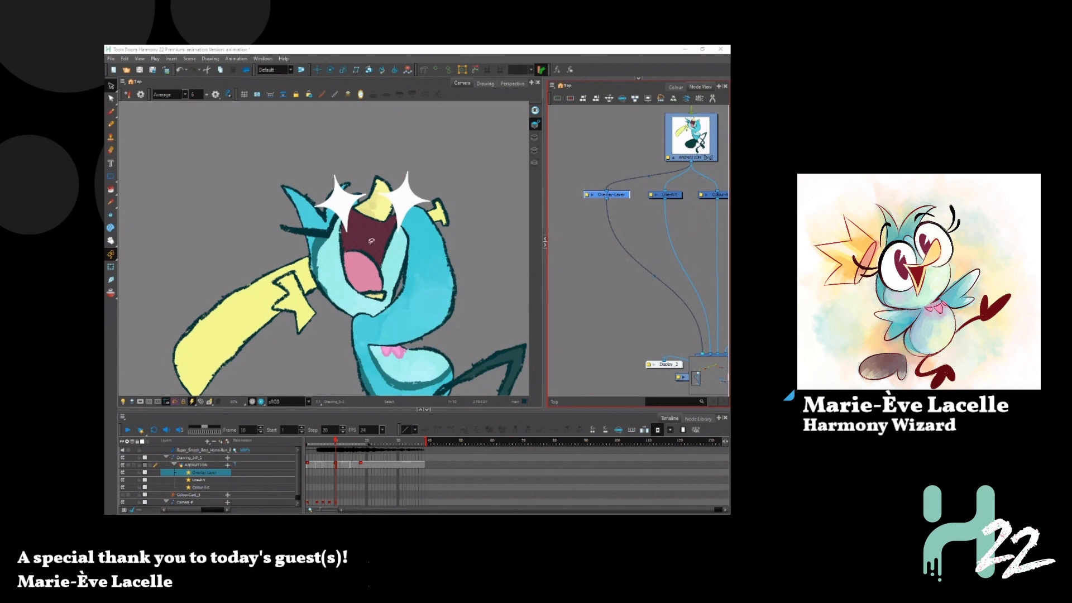
left_click_drag(473, 294, 449, 240)
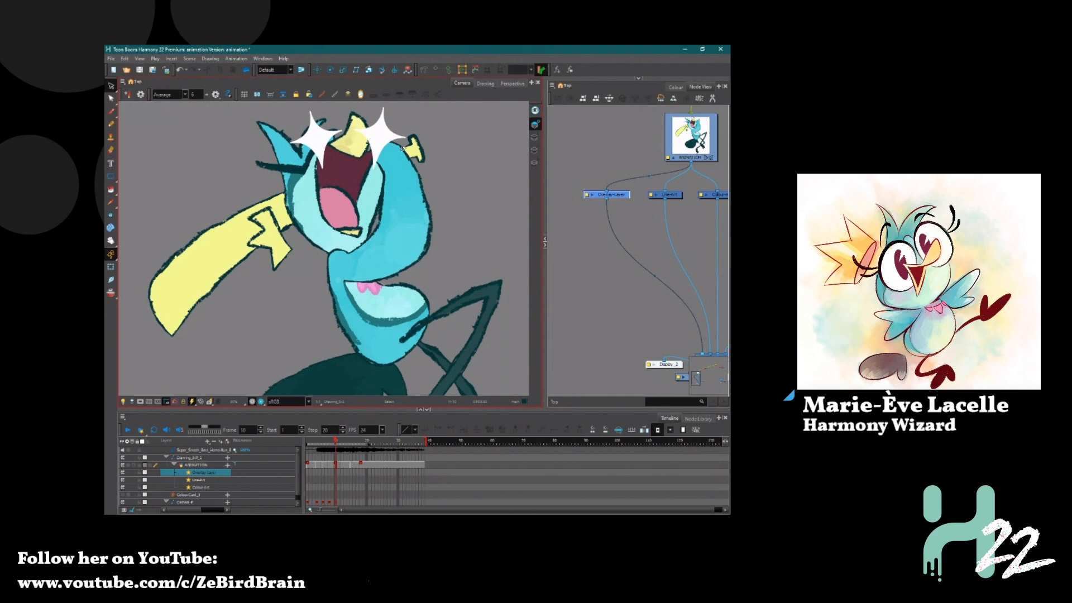
left_click(670, 135)
left_click(670, 136)
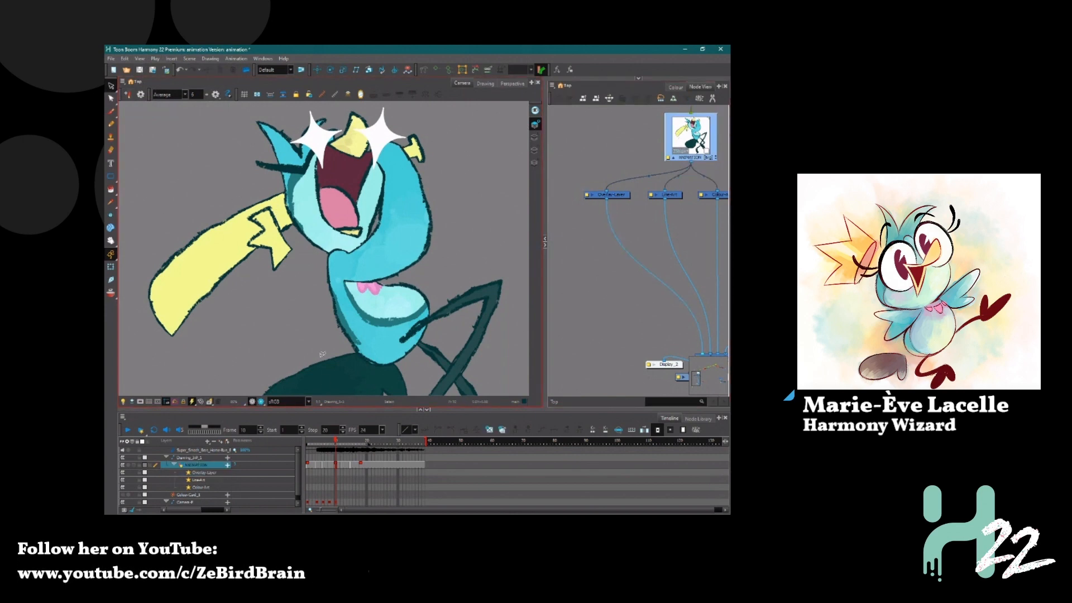
Go to the first frame of the scene and select all the artwork of the bird drawing
left_click(308, 442)
key("ctrl+a")
scroll(387, 272, "down", 4)
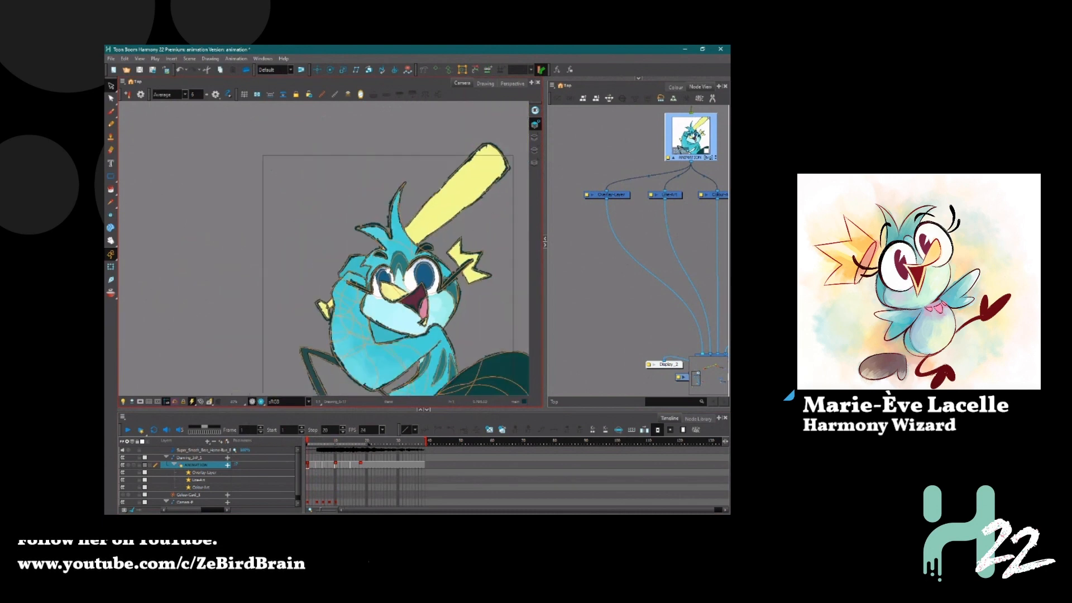
key("space")
left_click_drag(397, 266, 358, 249)
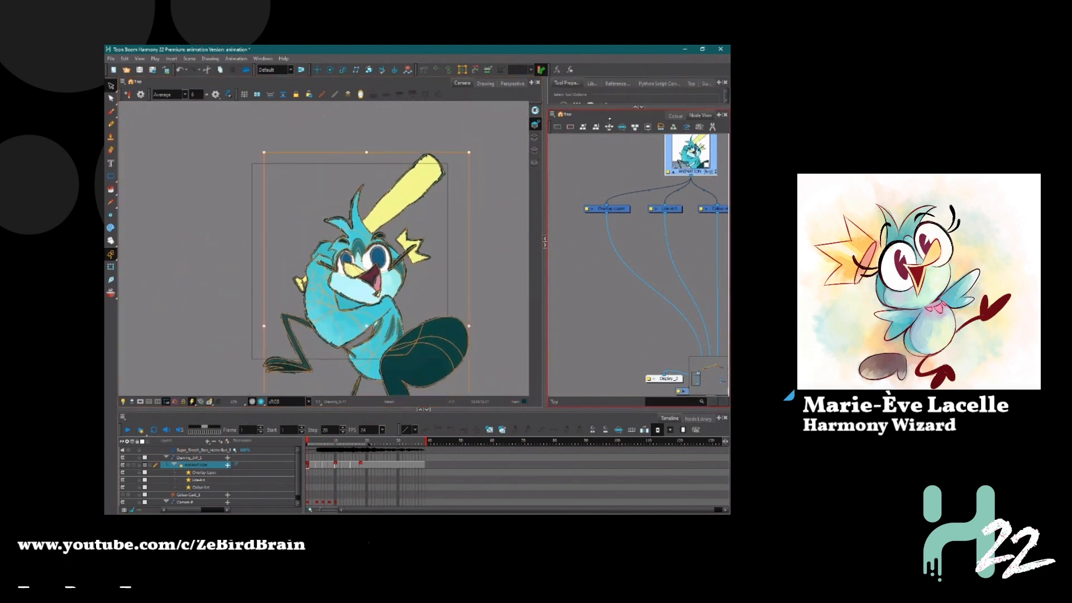
Enlarge the tool properties area and set the selected strokes' texture to None
left_click(640, 79)
left_click_drag(727, 168, 727, 252)
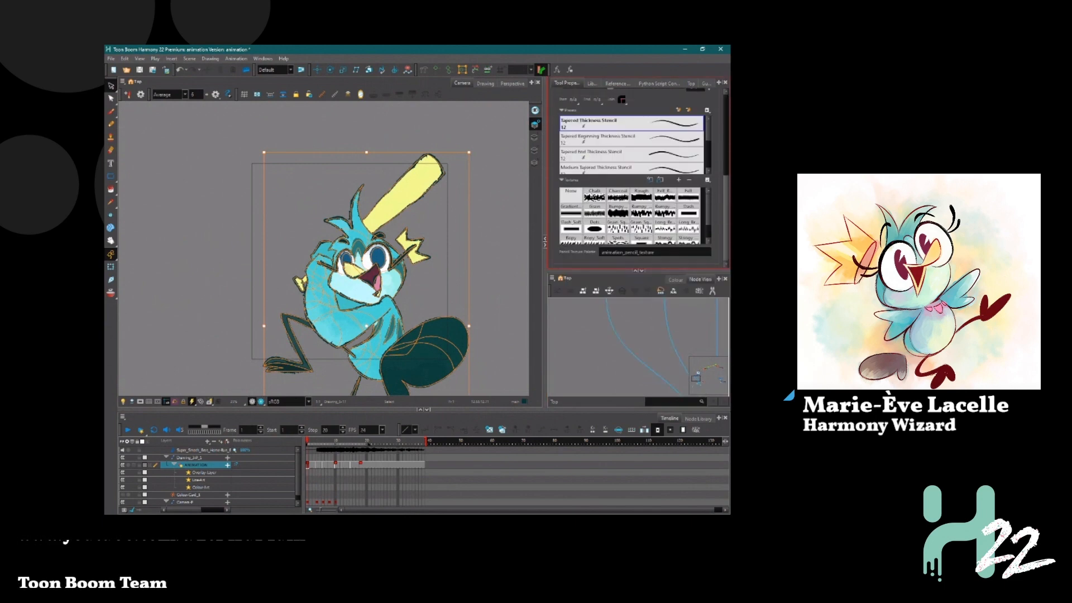
scroll(346, 268, "up", 4)
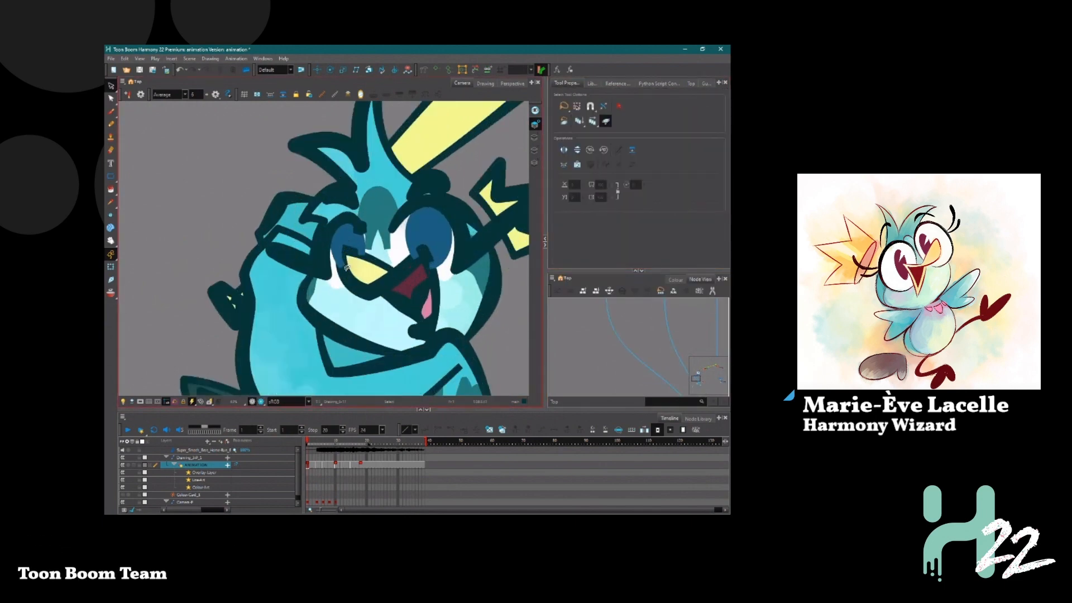
scroll(345, 269, "down", 4)
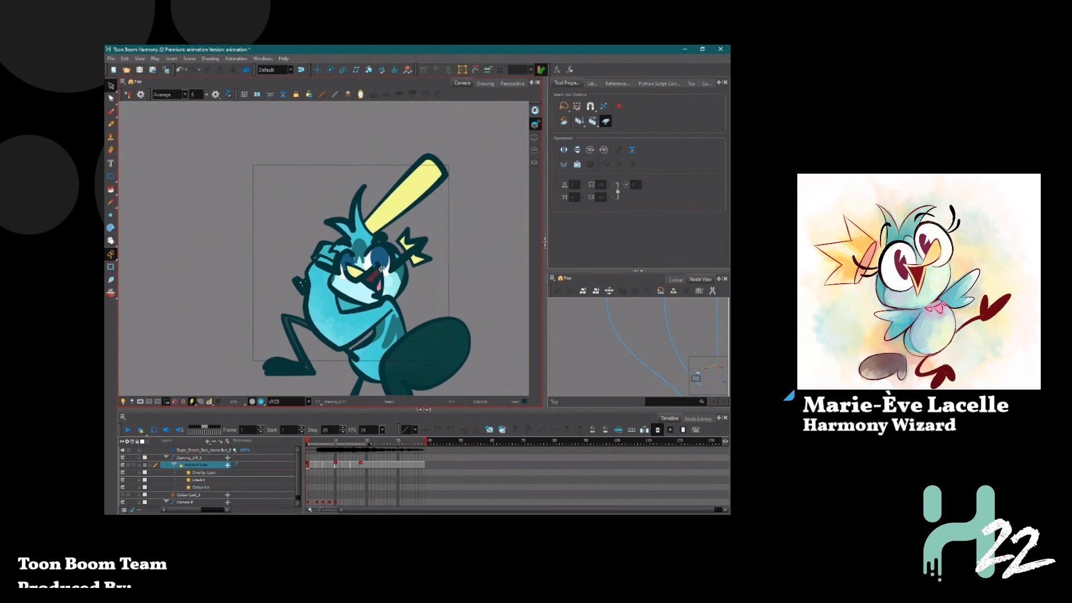
Select all the bird's strokes and apply the Charcoal texture to their outlines
key("ctrl+a")
scroll(652, 235, "down", 3)
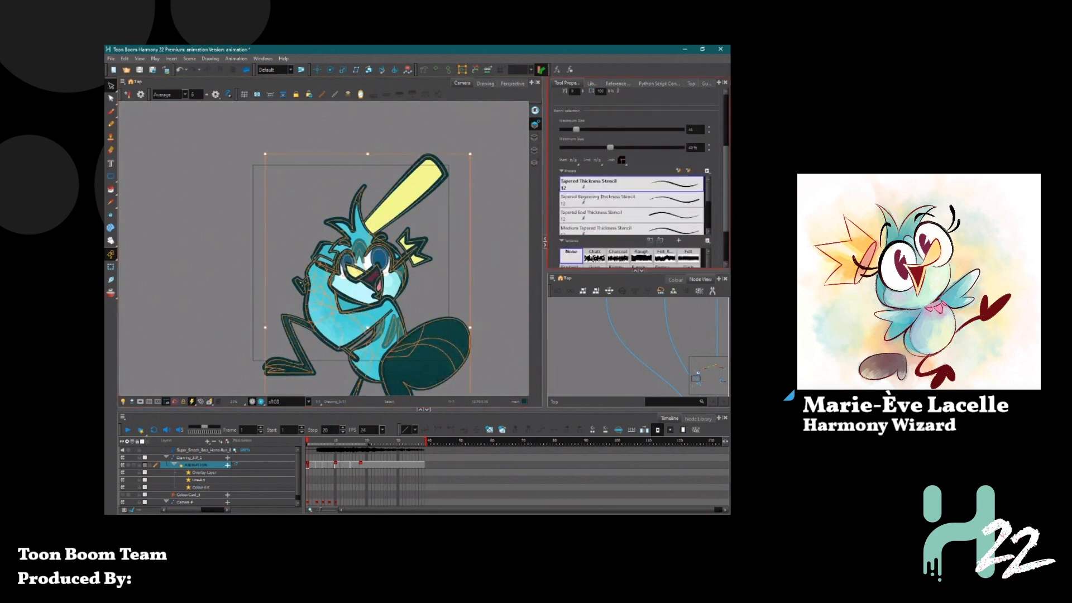
left_click(616, 197)
left_click(491, 229)
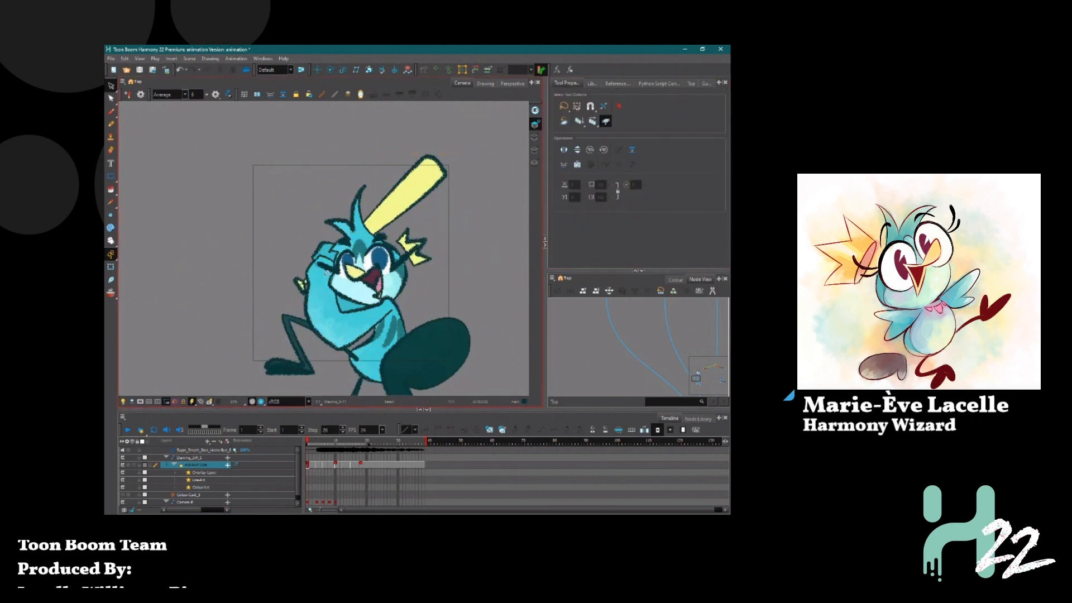
scroll(344, 264, "up", 5)
scroll(413, 276, "down", 4)
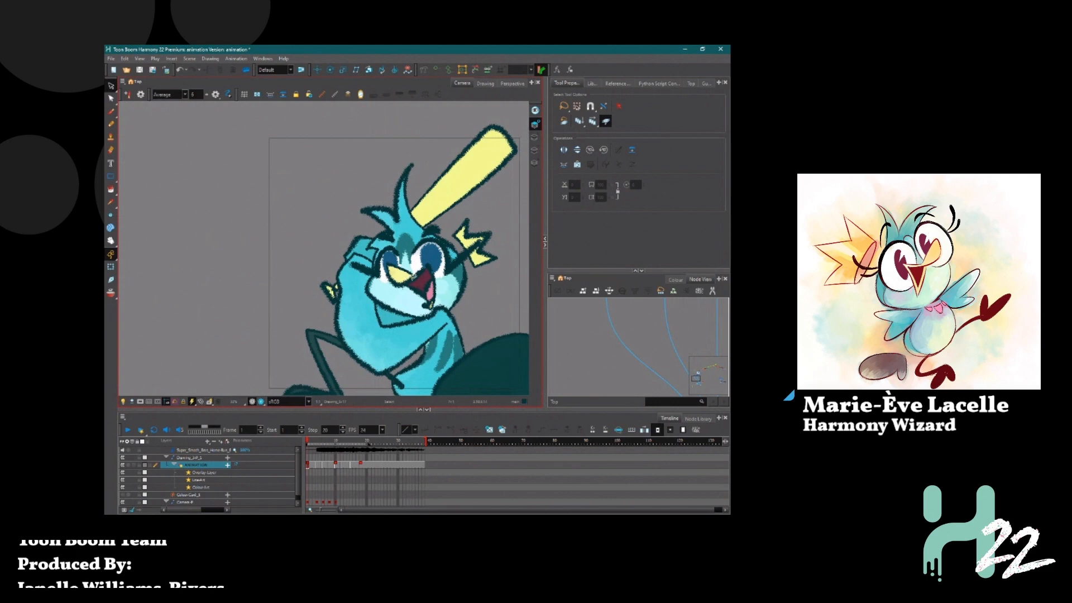
Select all the bird's strokes again and apply the Rough texture to their outlines
key("ctrl+a")
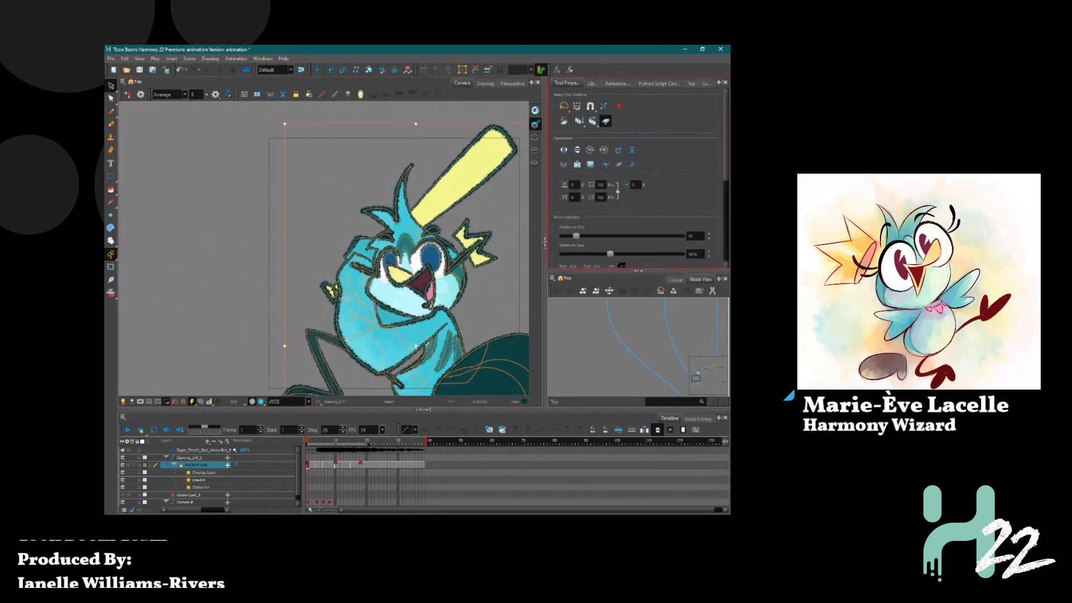
scroll(728, 198, "down", 2)
scroll(727, 198, "down", 3)
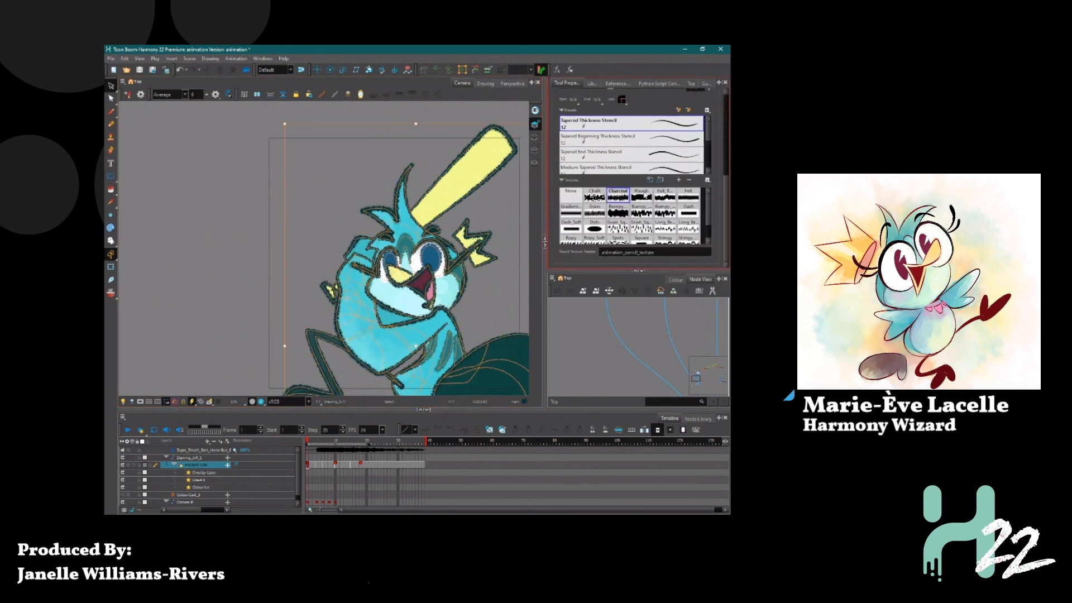
left_click(641, 195)
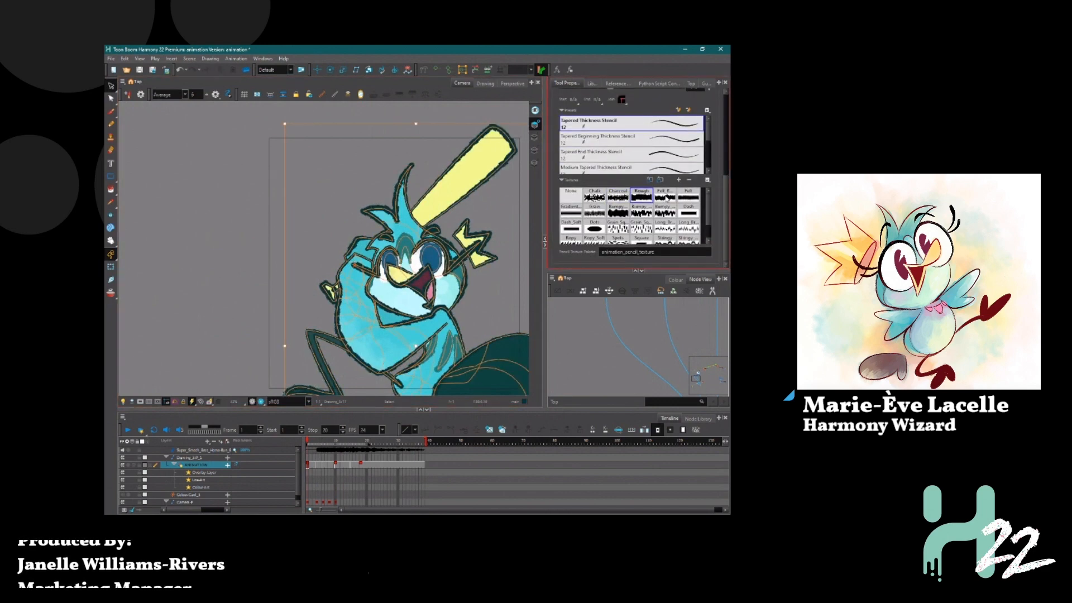
Apply the texture listed right after Rough to the selected bird strokes and clear the selection
left_click(666, 197)
scroll(477, 234, "up", 1)
left_click(212, 180)
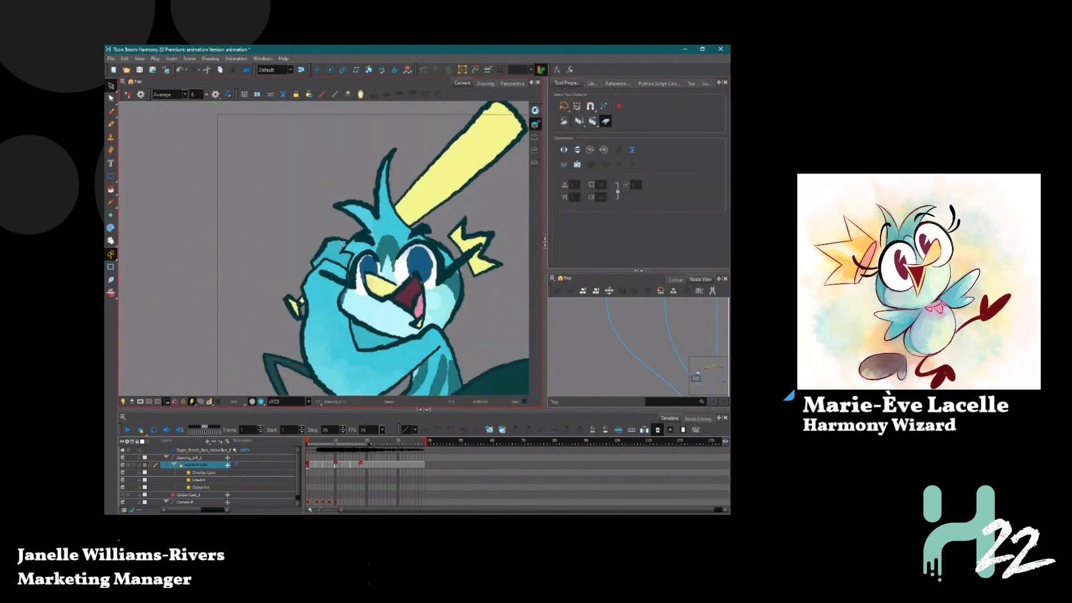
Select all the bird's strokes and load pencil_txt.png as a new texture for their outlines
key("ctrl+a")
mouse_move(728, 147)
left_mouse_down()
mouse_move(728, 232)
mouse_move(709, 240)
left_mouse_up()
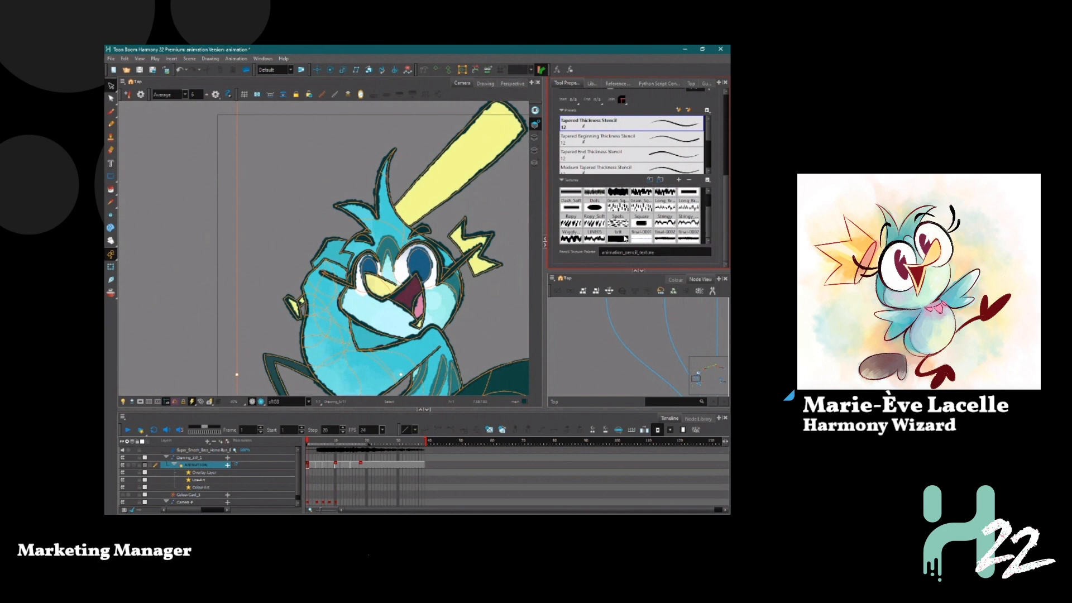
left_click(707, 180)
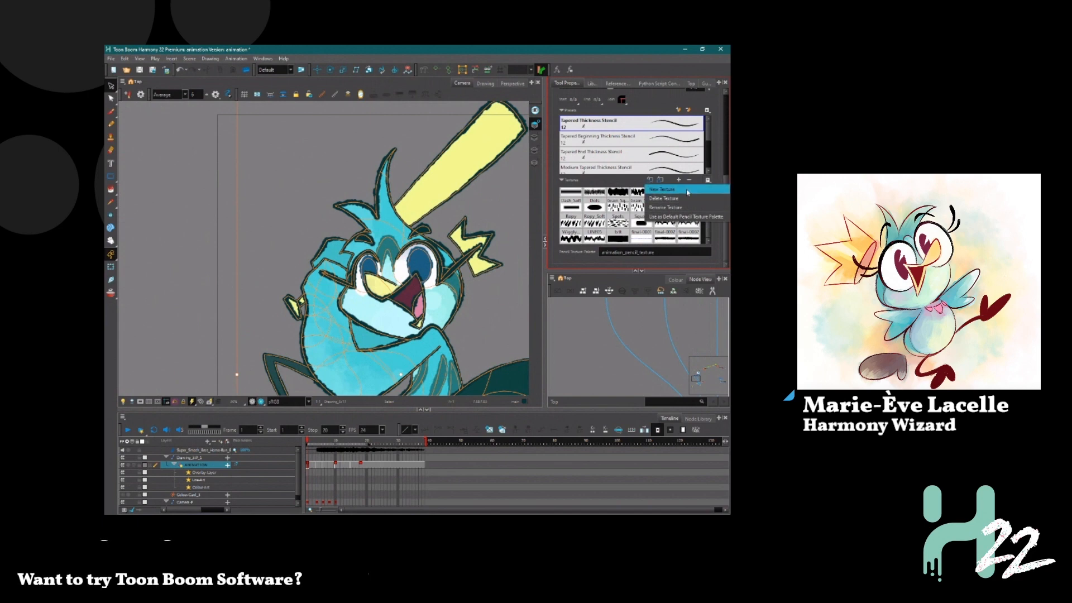
left_click(687, 190)
left_click(283, 126)
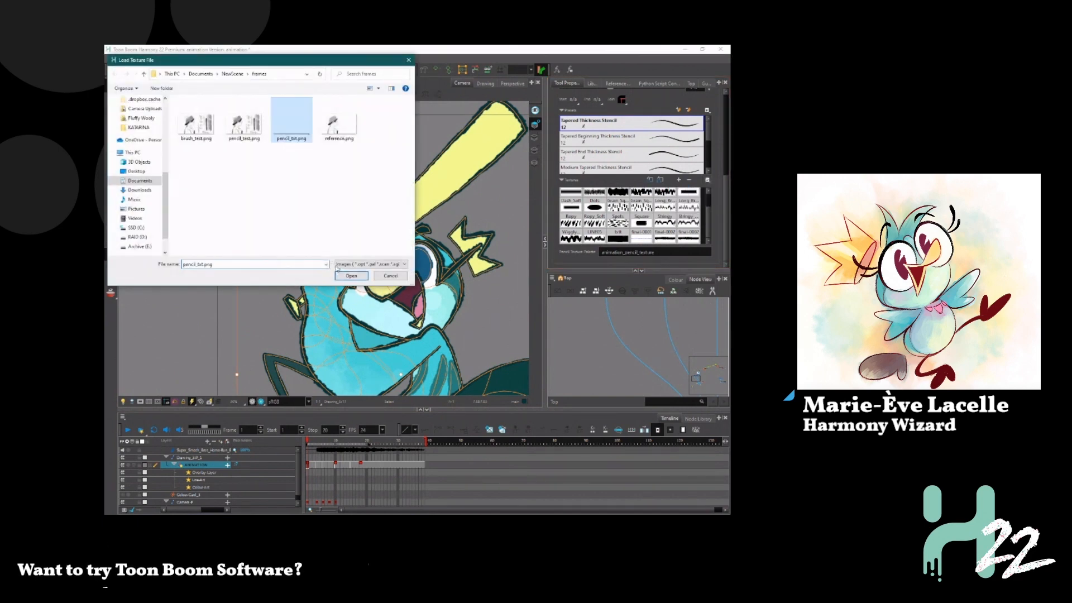
left_click(349, 275)
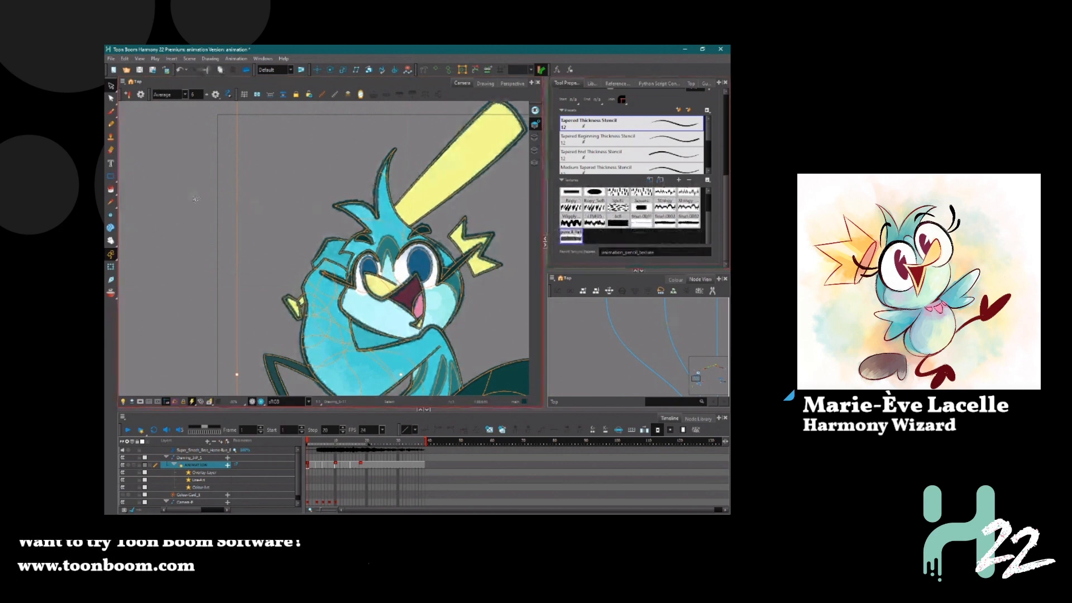
Deselect the artwork and examine the new pencil texture closely on the bird's face and collar outlines
key("alt+s")
scroll(406, 261, "up", 6)
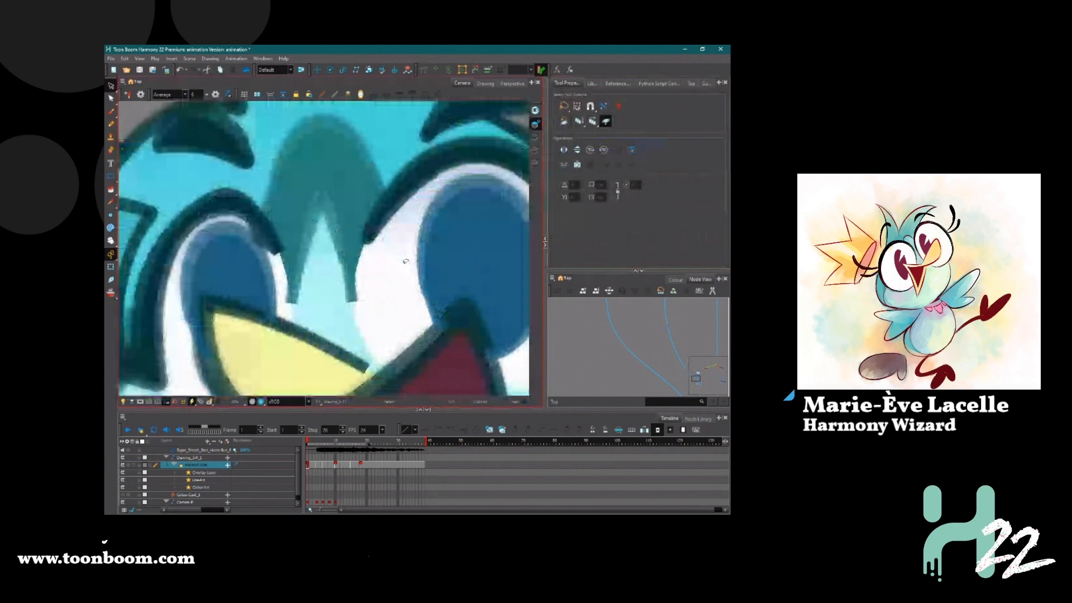
scroll(405, 261, "down", 5)
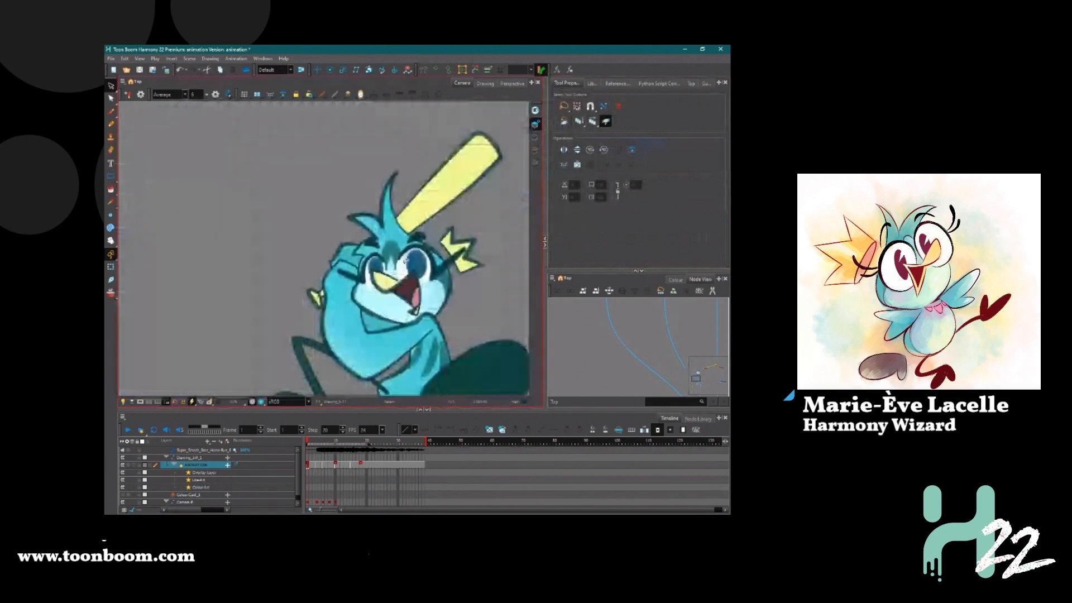
scroll(396, 299, "up", 4)
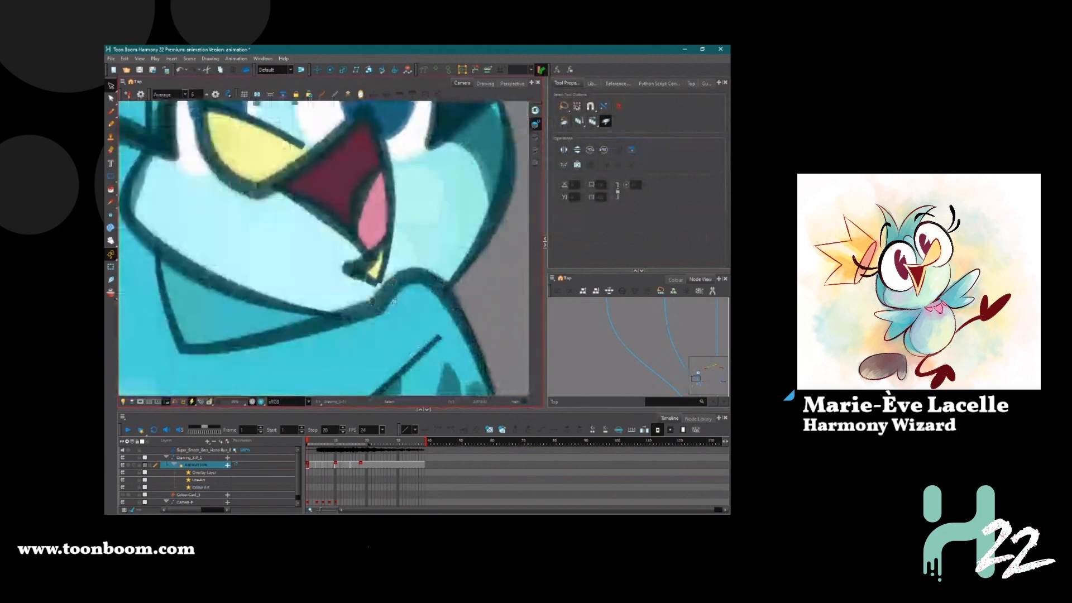
scroll(394, 302, "up", 6)
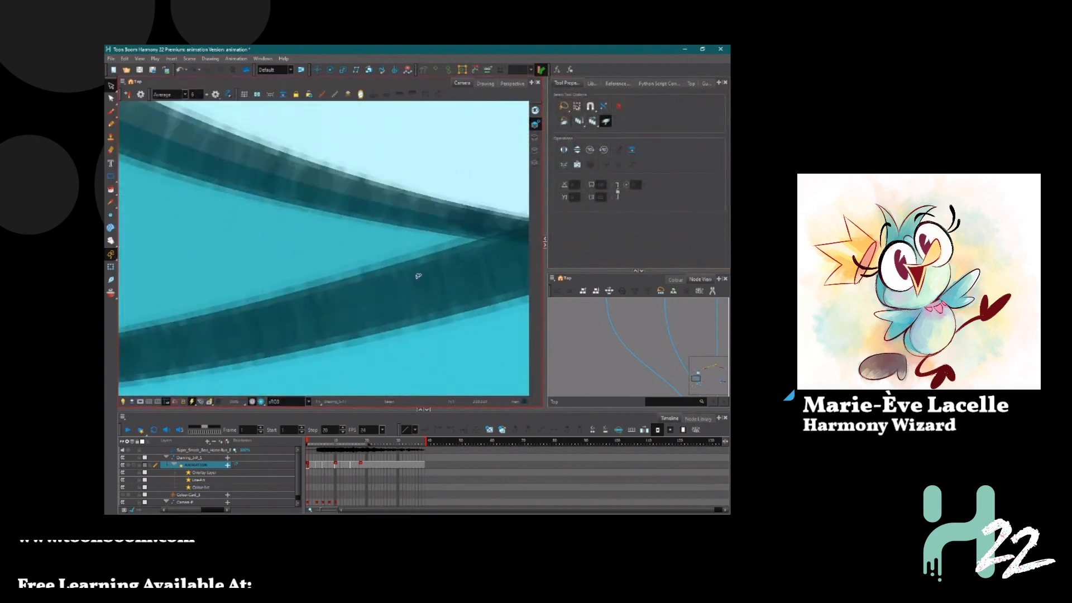
scroll(393, 289, "up", 3)
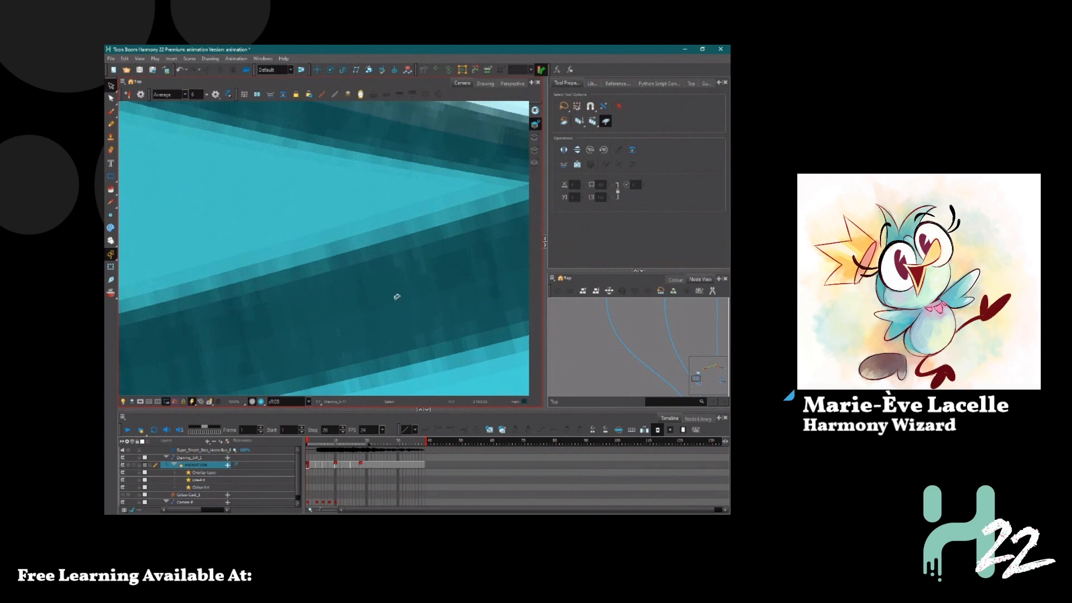
scroll(394, 295, "down", 10)
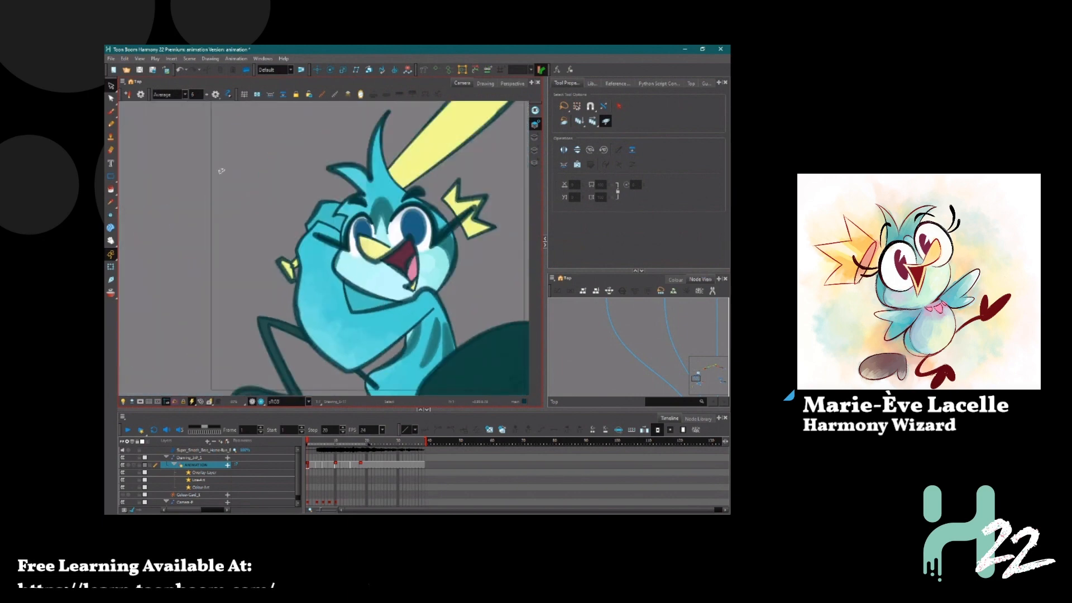
left_click(111, 99)
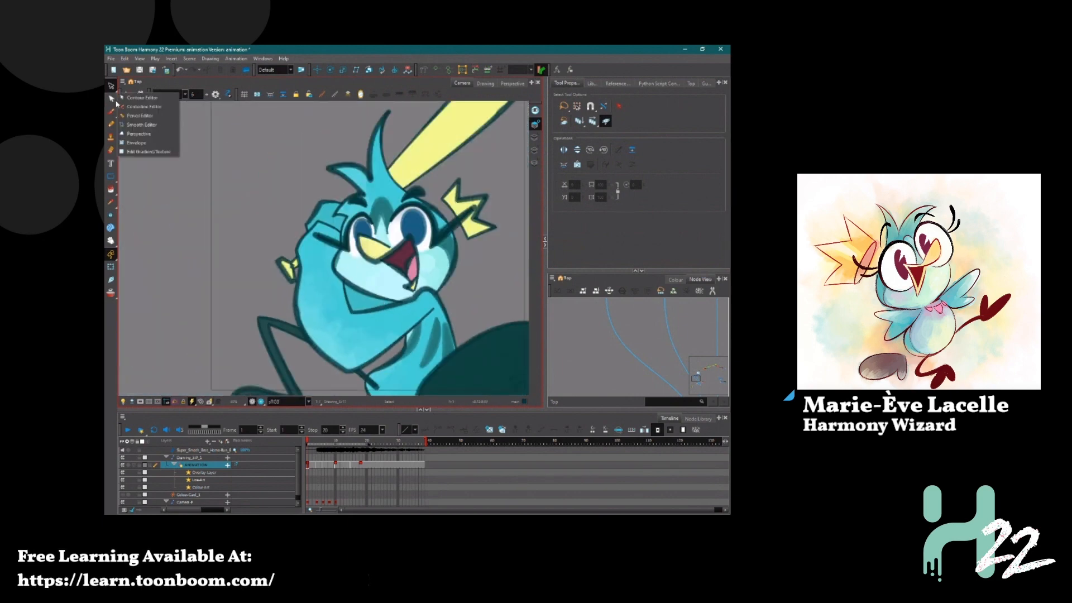
left_click(219, 117)
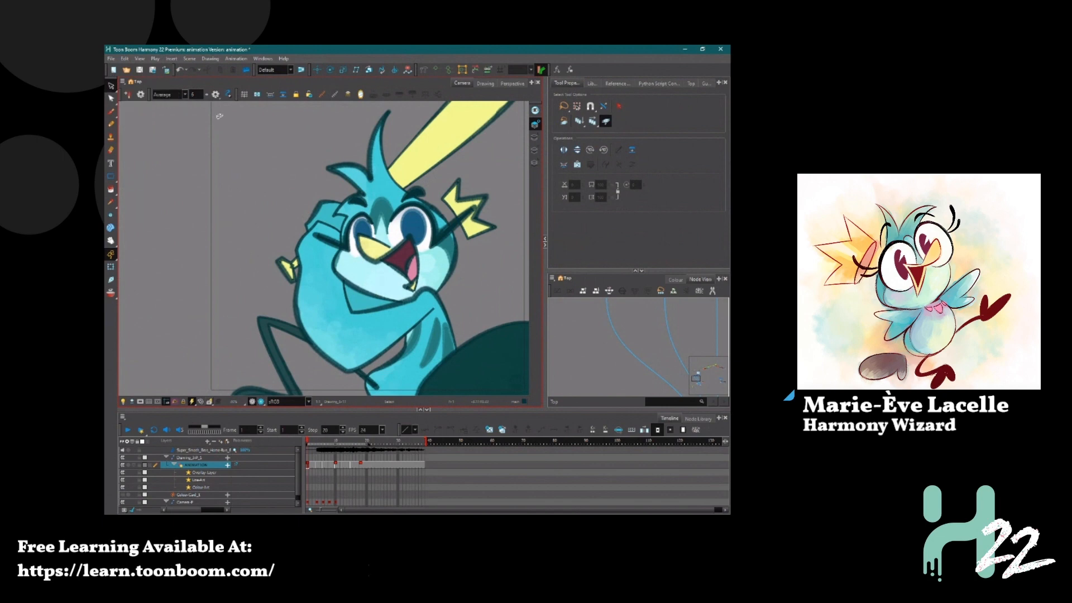
Handwrite 100 above the bird with the Dark Line brush and draw a short line with end ticks beneath it
mouse_move(248, 223)
left_mouse_down()
mouse_move(263, 311)
mouse_move(257, 354)
left_mouse_up()
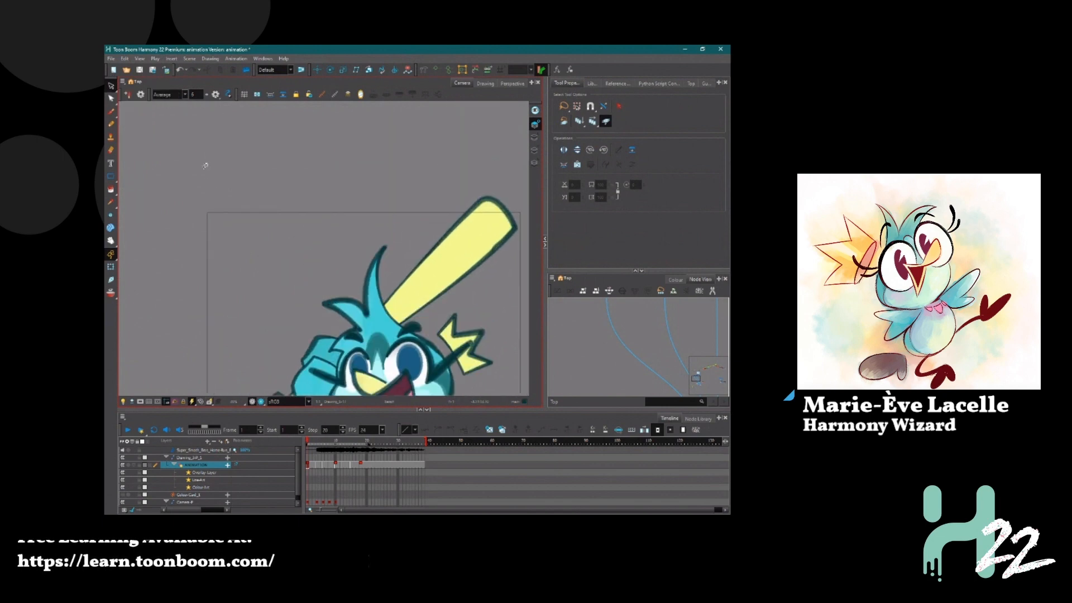
left_click_drag(206, 165, 223, 222)
left_click(111, 112)
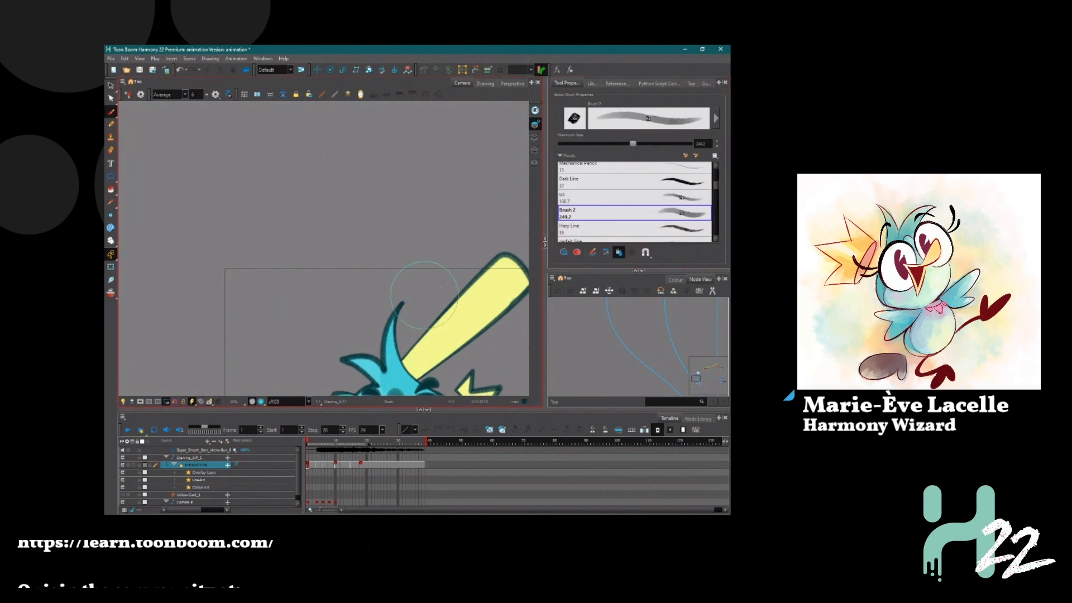
left_click(563, 187)
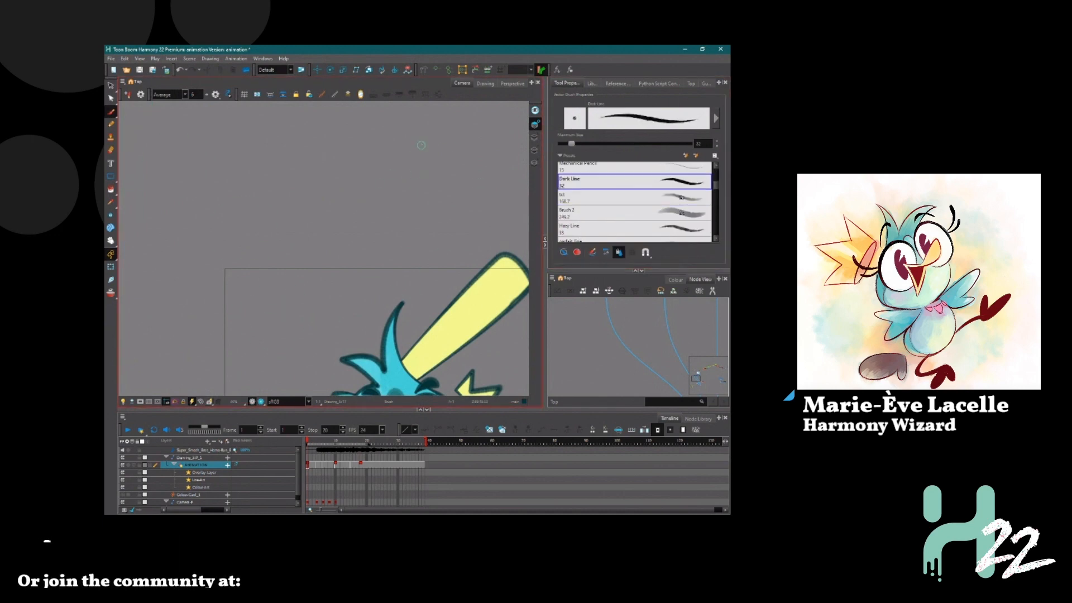
mouse_move(285, 131)
left_mouse_down()
mouse_move(286, 148)
mouse_move(310, 130)
left_mouse_up()
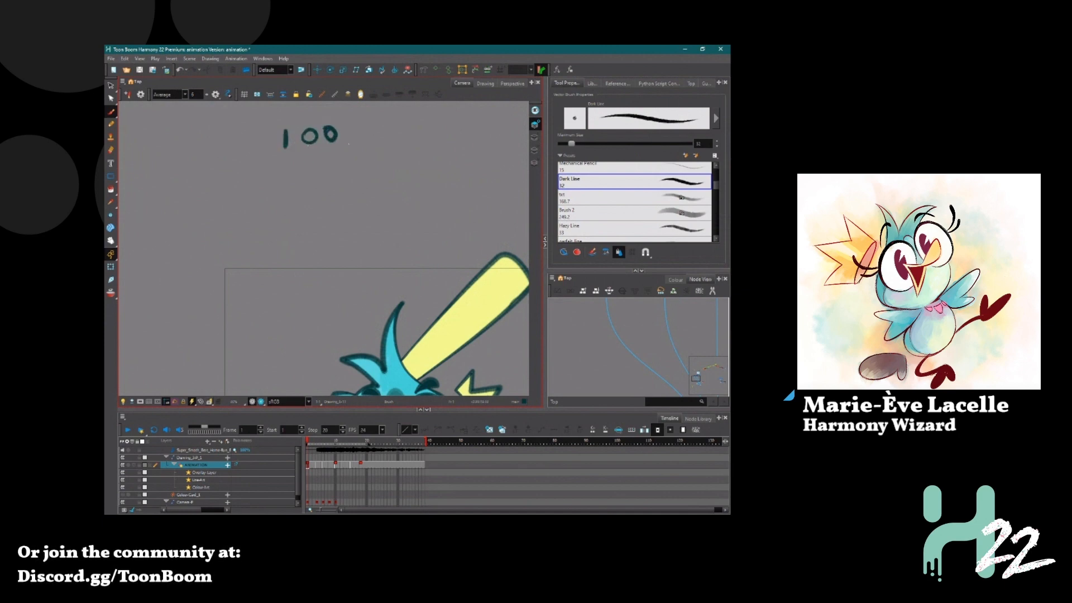
left_click_drag(313, 160, 280, 169)
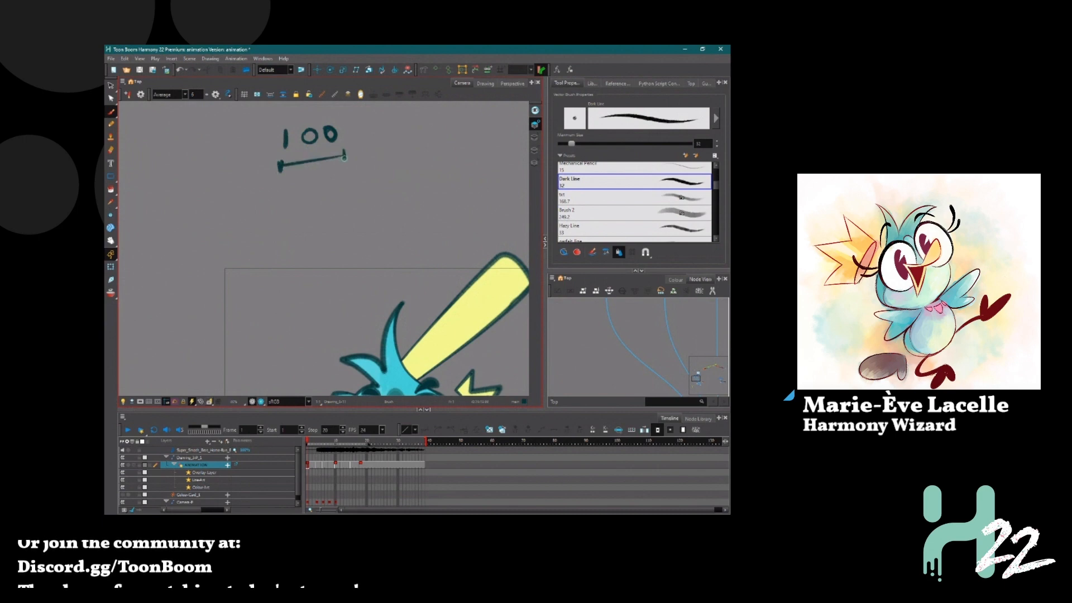
left_click_drag(344, 158, 344, 154)
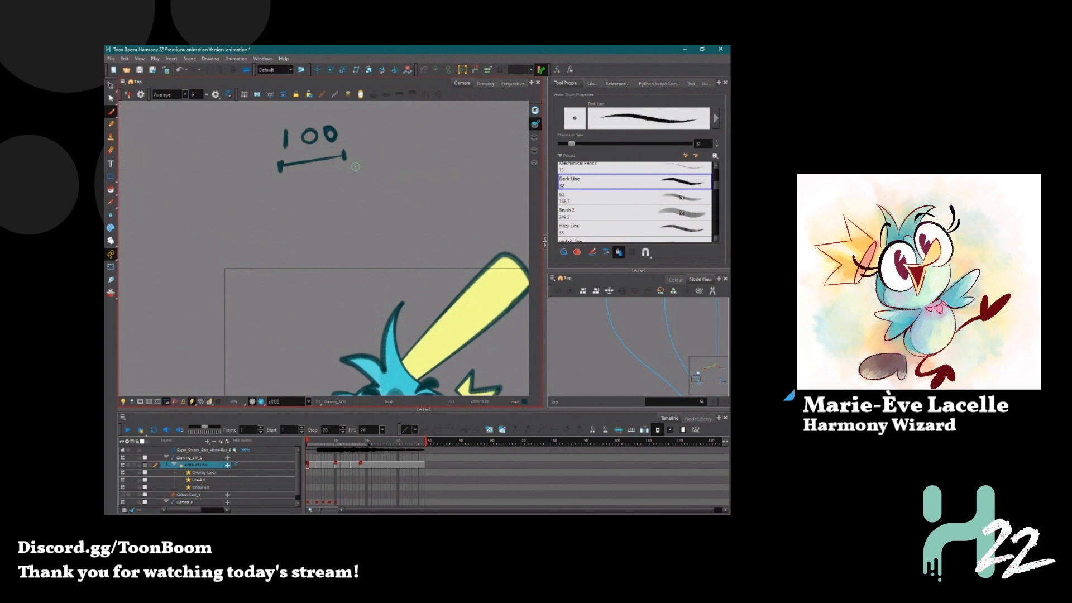
Draw an arrow pointing at the tip of the yellow bat with the Dark Line brush
left_click_drag(464, 232, 486, 259)
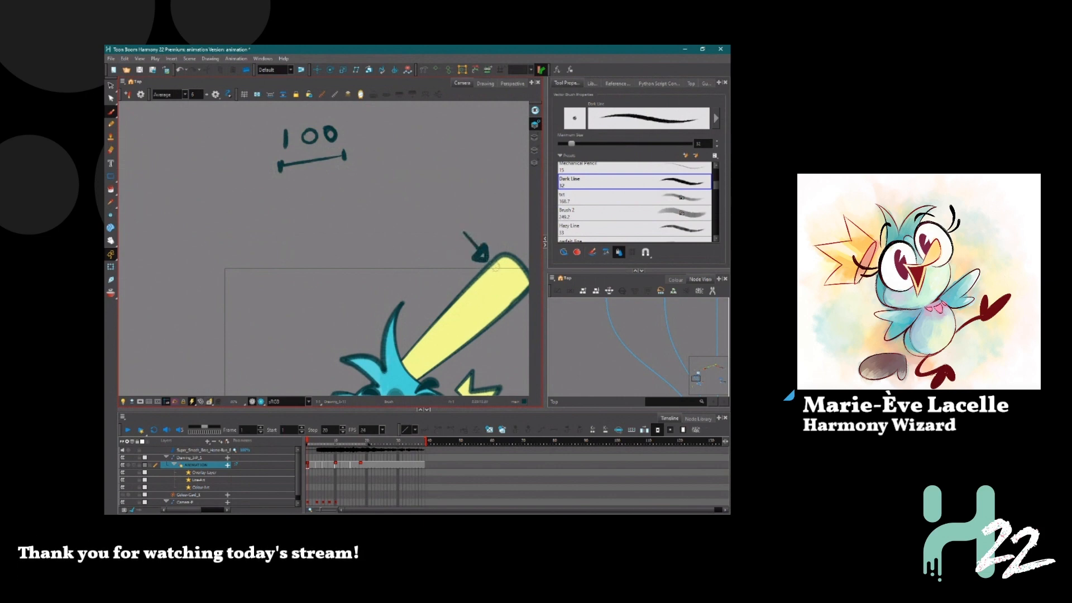
scroll(495, 267, "up", 6)
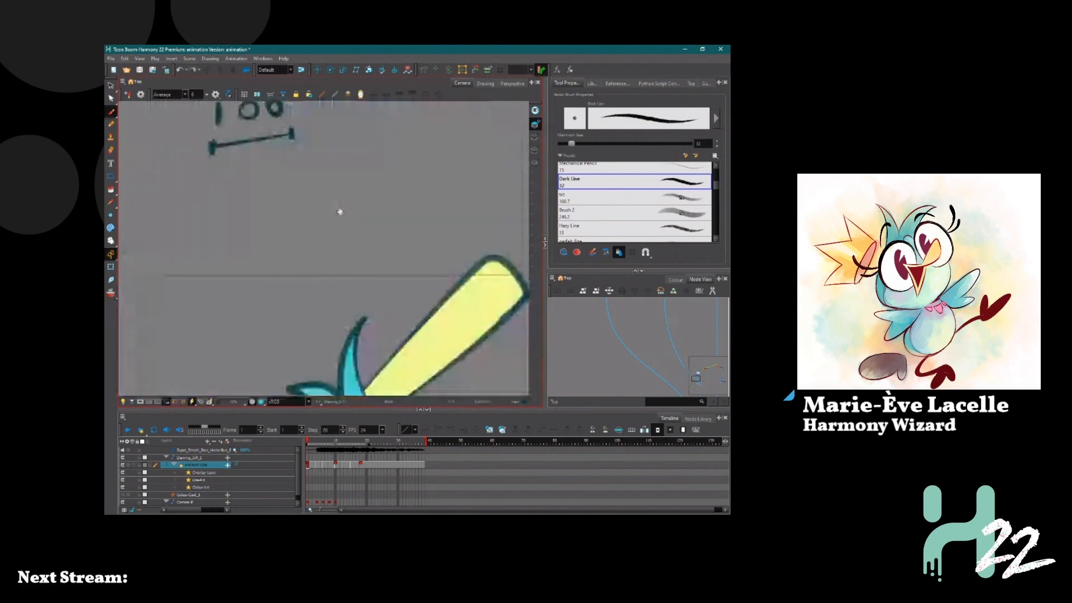
scroll(324, 252, "down", 3)
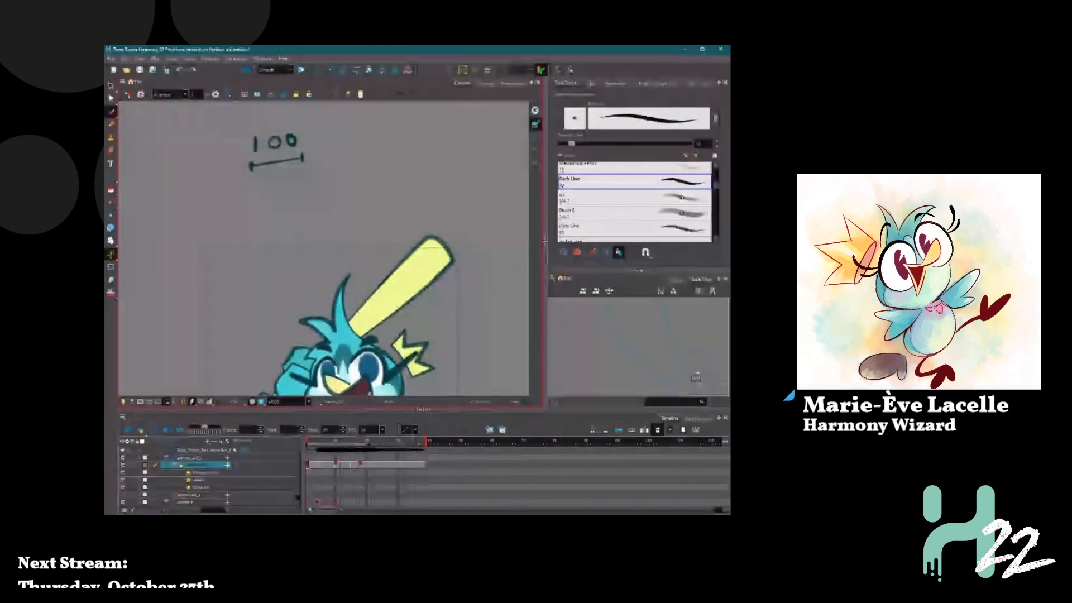
Draw a long horizontal line with end ticks below the 100 note and mark divisions along it
mouse_move(303, 195)
left_mouse_down()
mouse_move(506, 195)
mouse_move(131, 196)
mouse_move(130, 206)
left_mouse_up()
left_click_drag(505, 187, 507, 210)
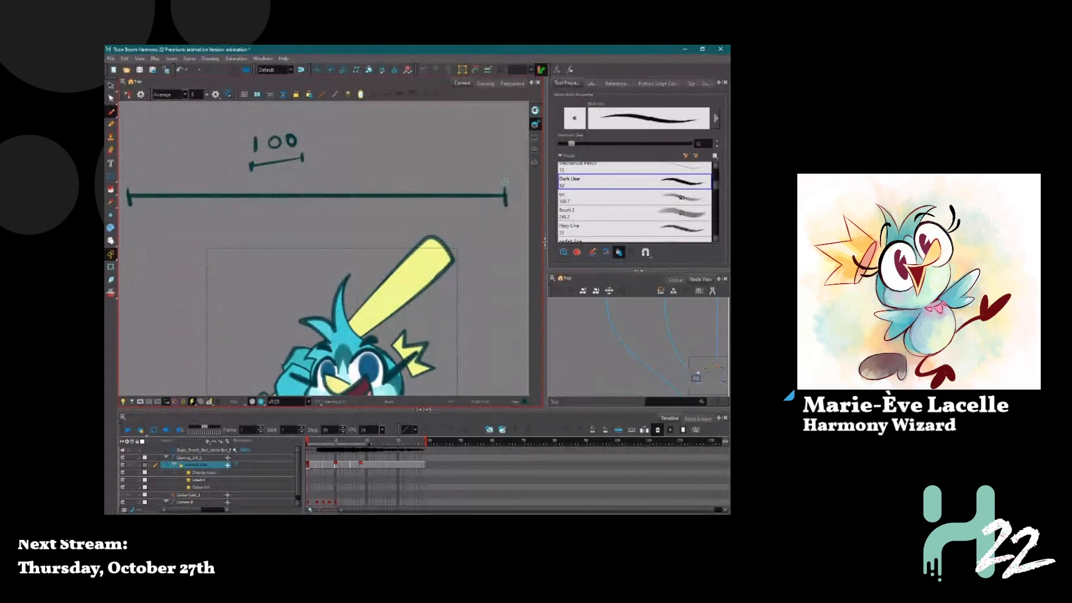
left_click(111, 86)
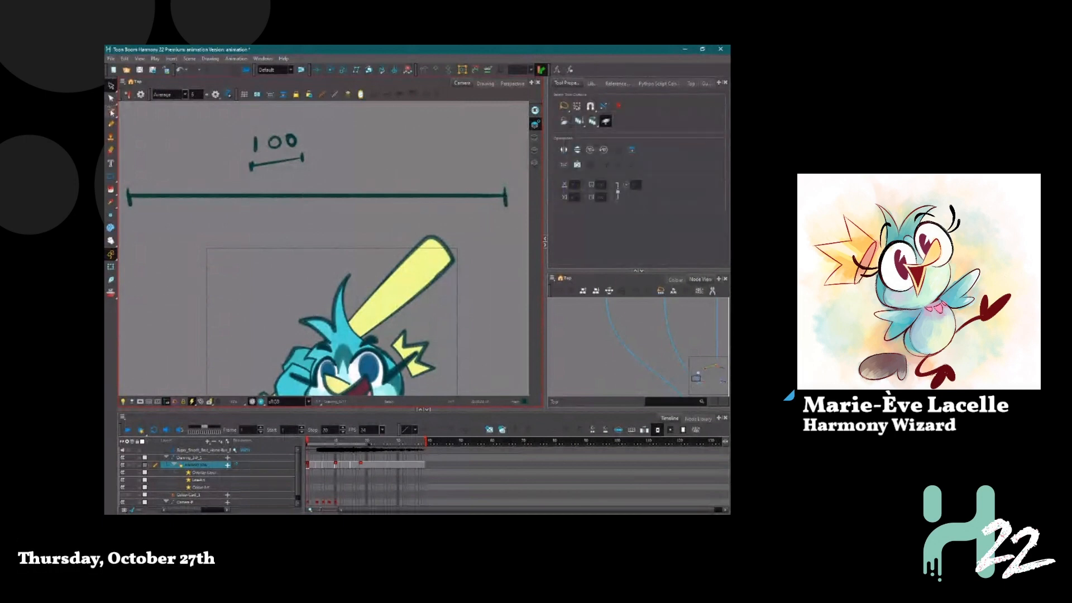
left_click(111, 113)
left_click_drag(146, 185, 148, 199)
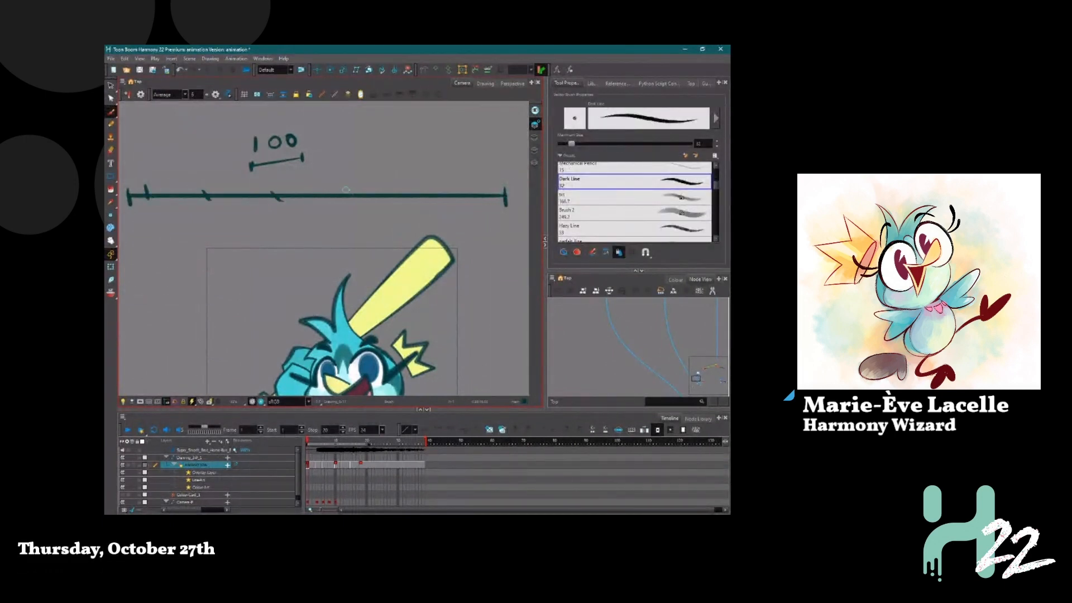
Select the long line with its division marks, shrink it to slightly less than the short line's width, and place it beneath that line
left_click(111, 86)
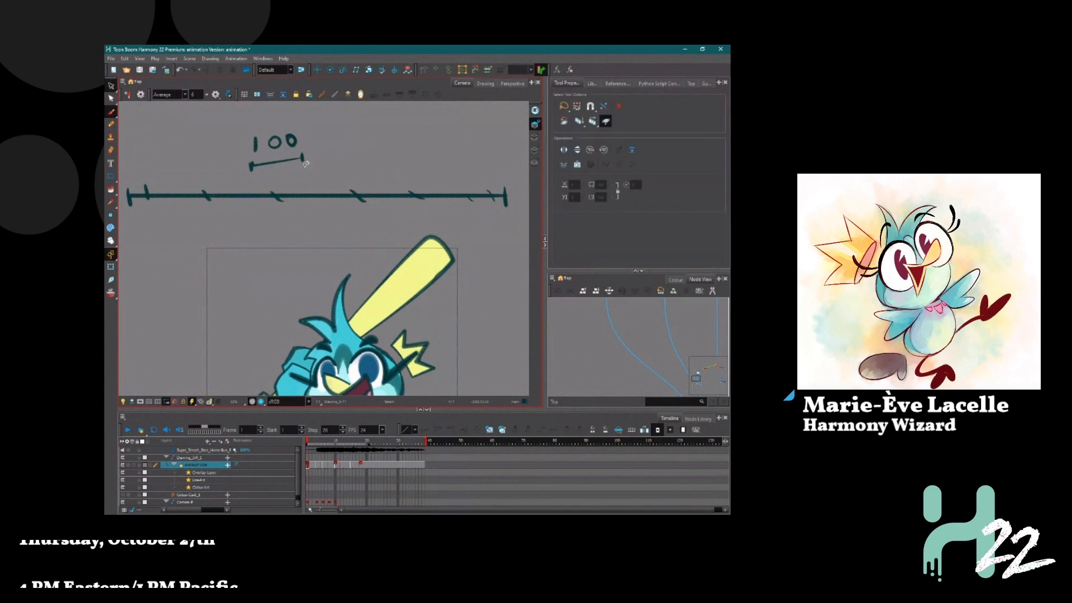
mouse_move(494, 170)
left_mouse_down()
mouse_move(499, 214)
mouse_move(130, 210)
mouse_move(164, 184)
left_mouse_up()
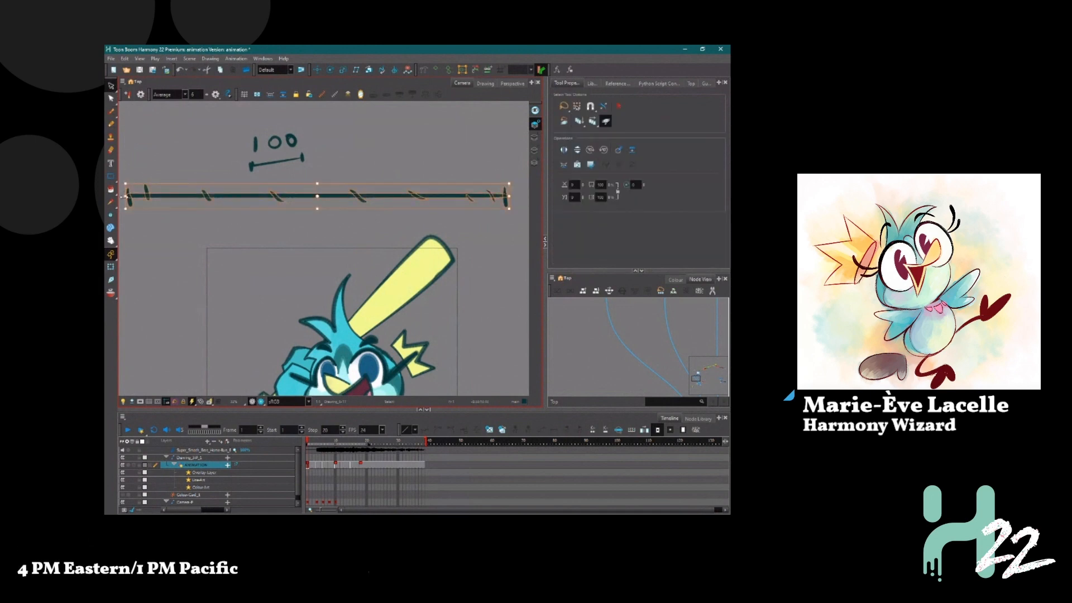
left_click_drag(125, 197, 303, 181)
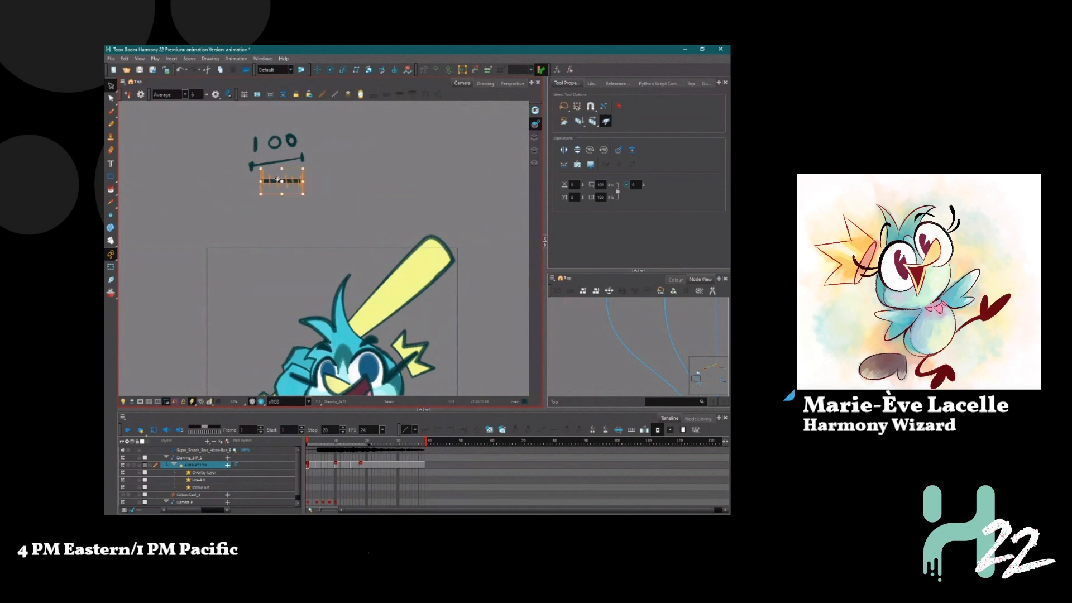
left_click(288, 220)
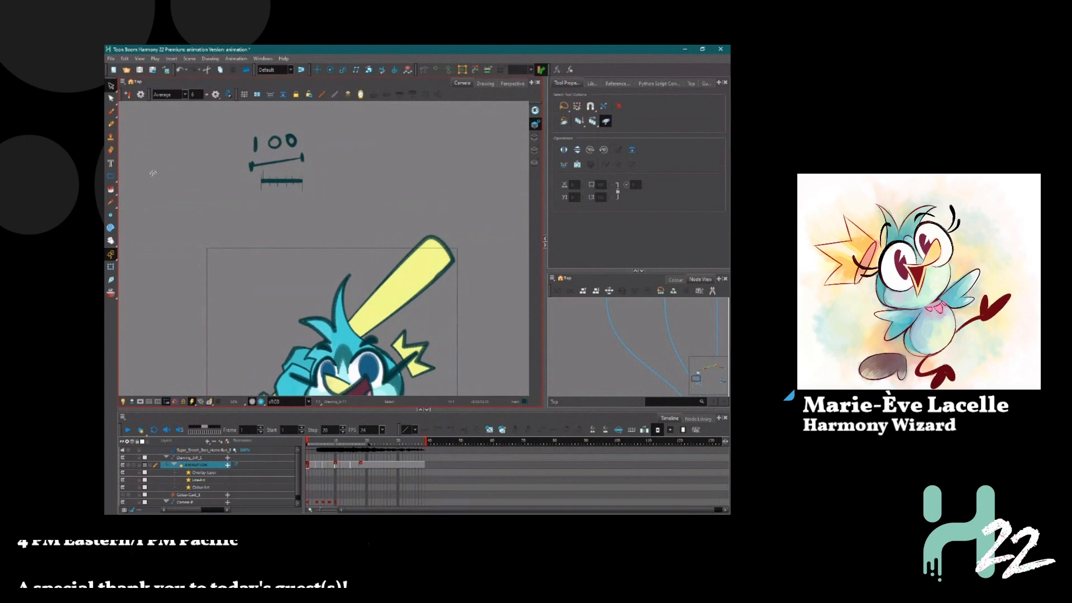
Show the texture handles of the spiky yellow shape beside the bird's head with the Edit Gradient/Texture tool
left_click(111, 98)
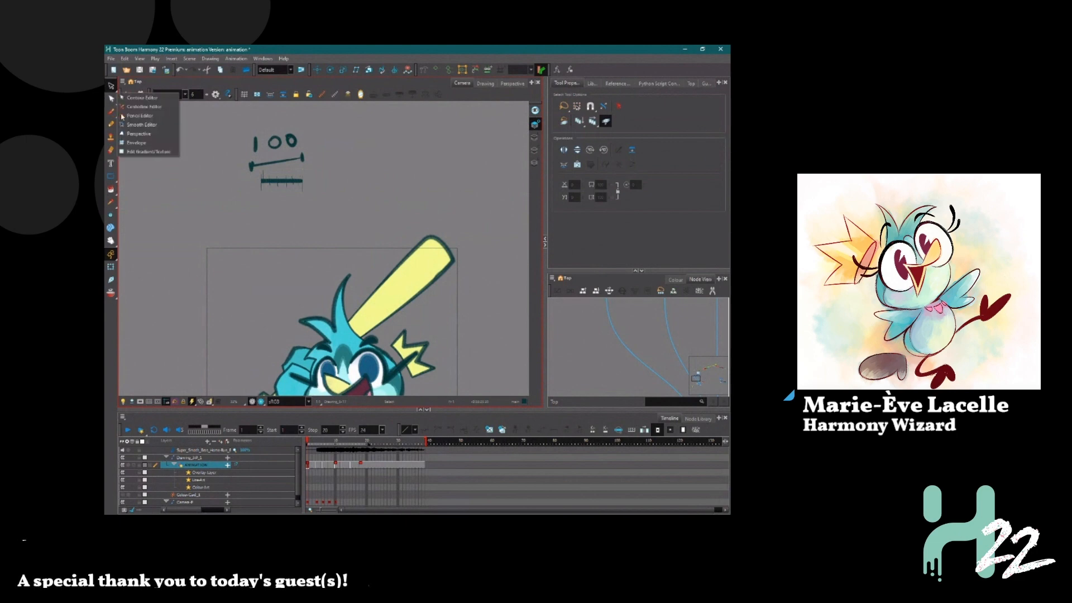
left_click(138, 152)
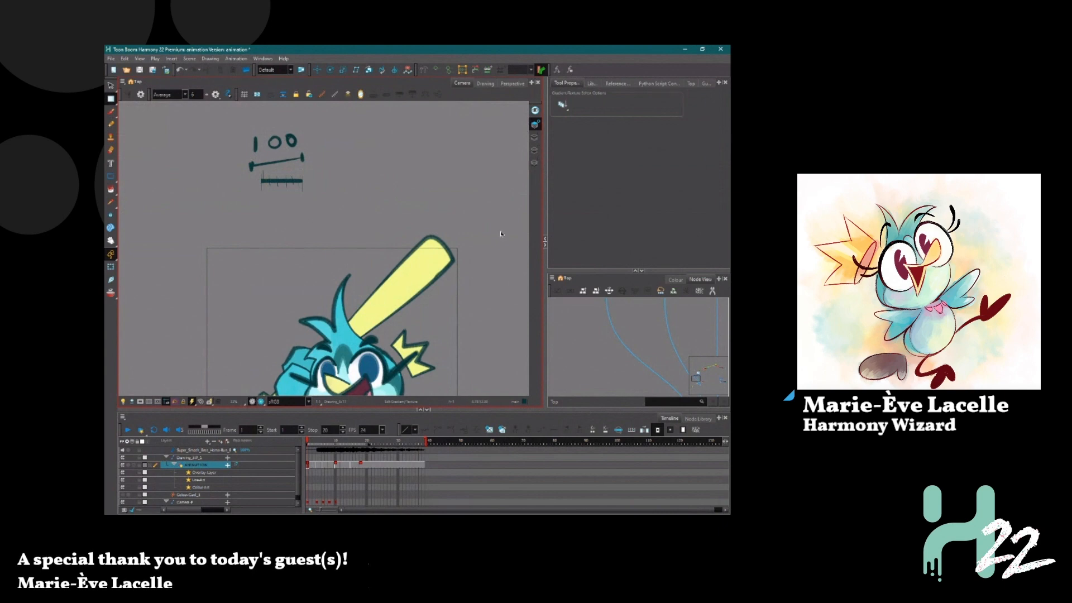
scroll(441, 260, "up", 4)
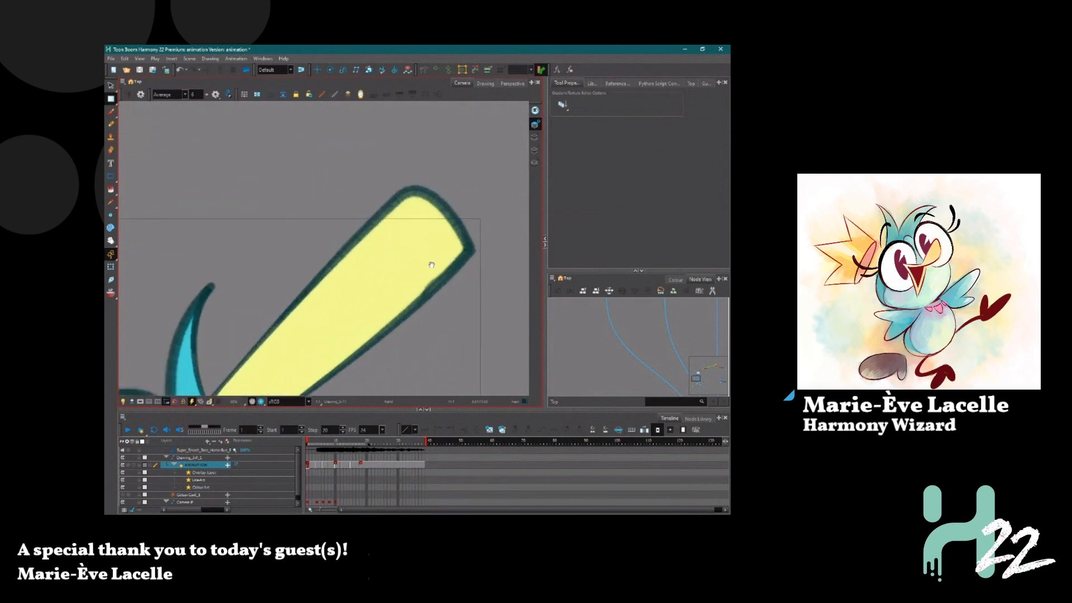
left_click_drag(422, 374, 459, 211)
scroll(466, 314, "up", 3)
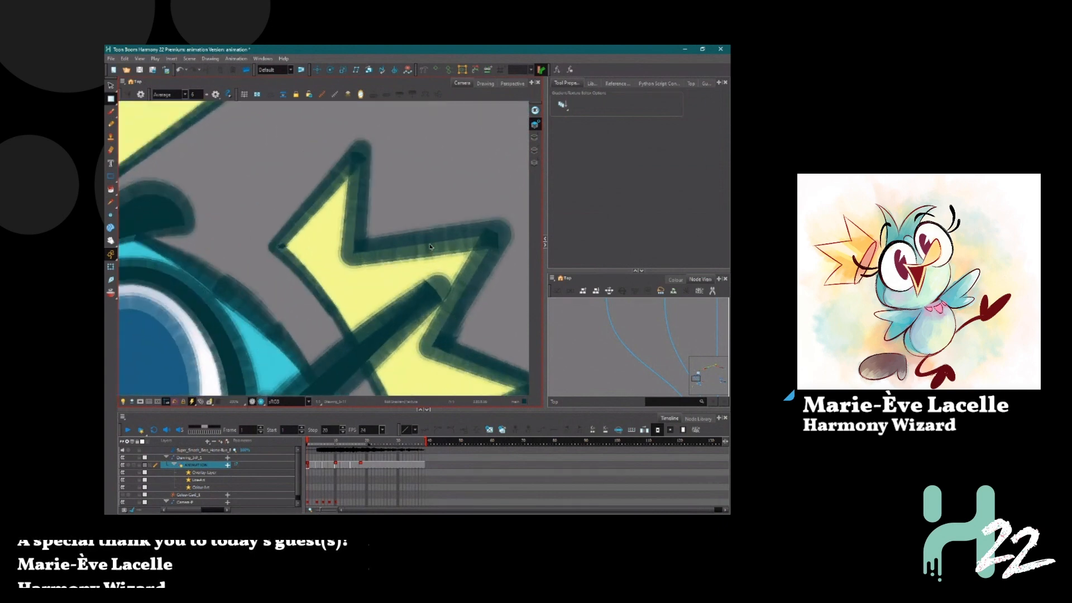
left_click(405, 256)
scroll(405, 256, "down", 5)
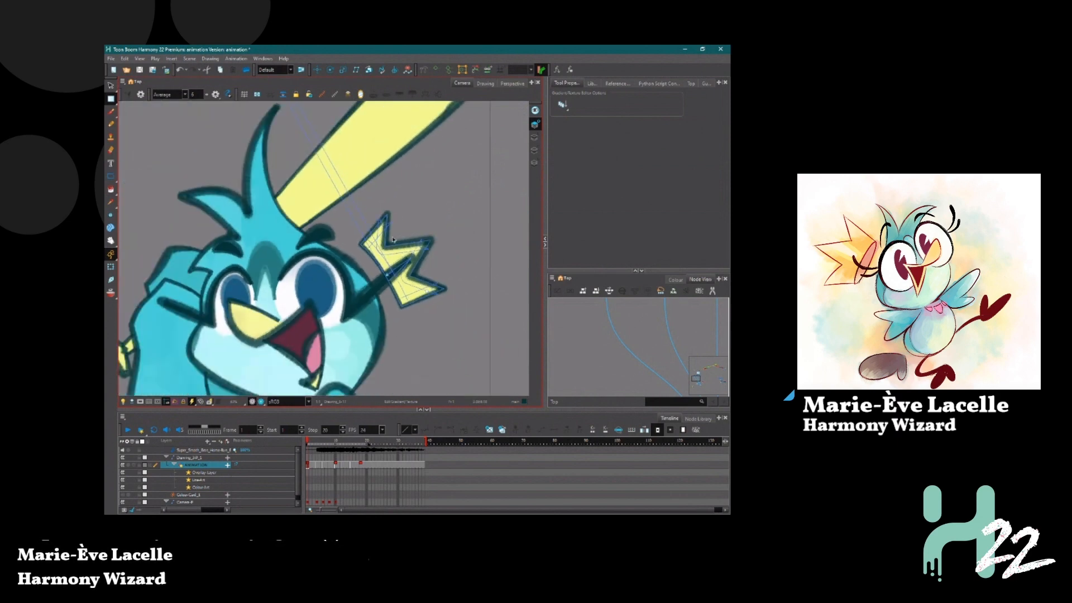
Select the bat's outline and reposition its texture handles to change the texture's scale and direction
left_click_drag(406, 256, 377, 381)
left_click(414, 198)
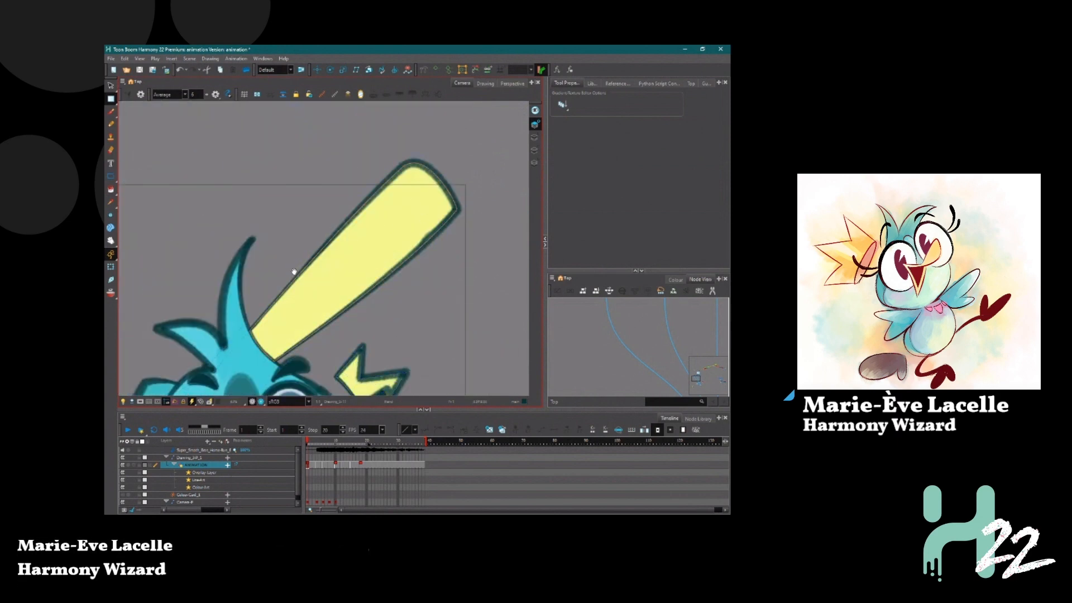
left_click_drag(282, 326, 323, 277)
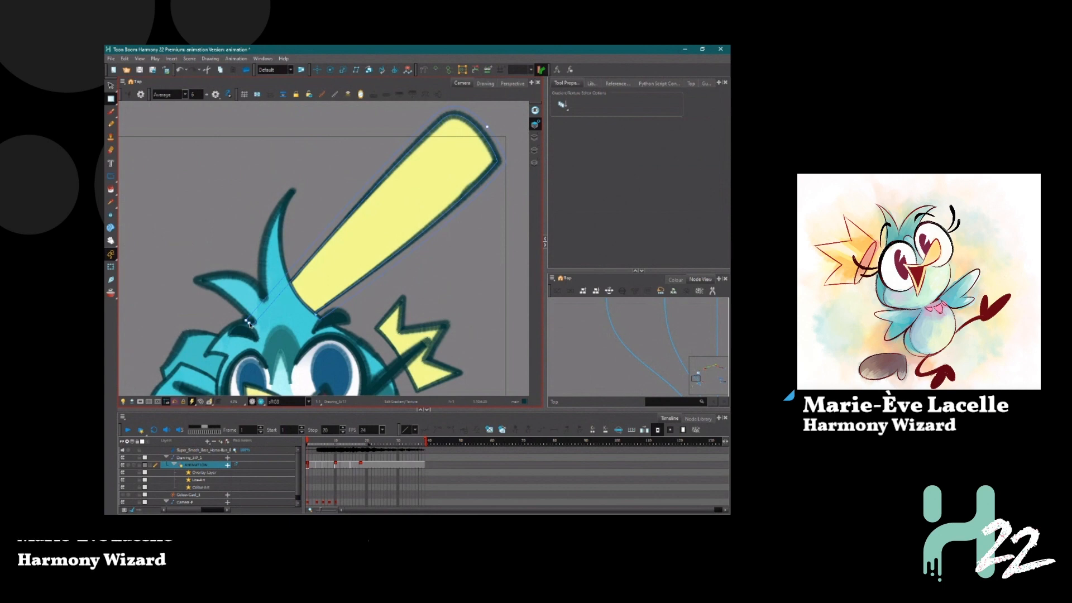
left_click(420, 144)
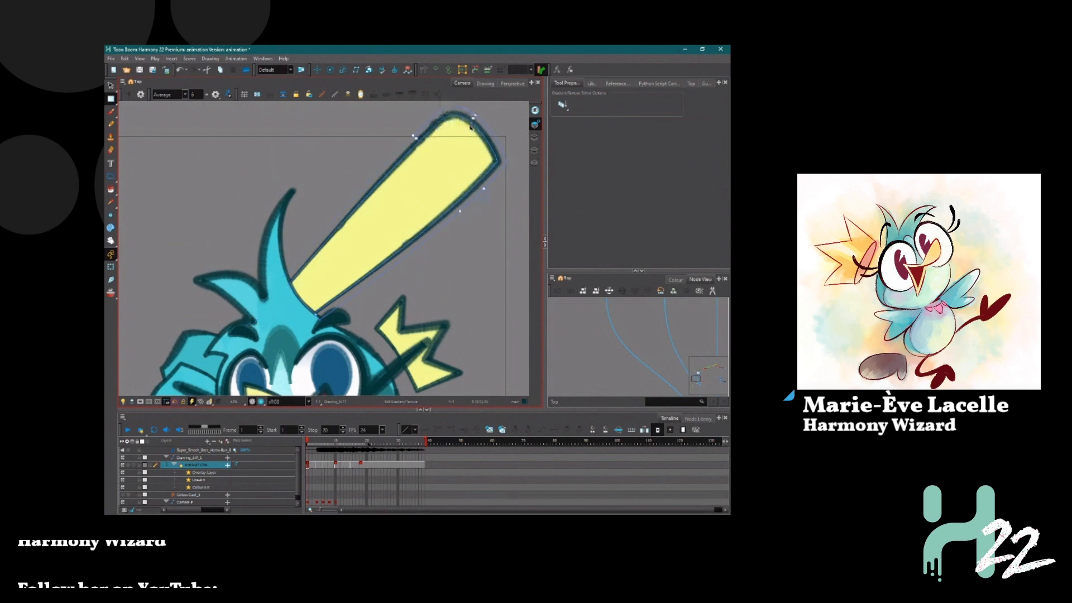
left_click(485, 144)
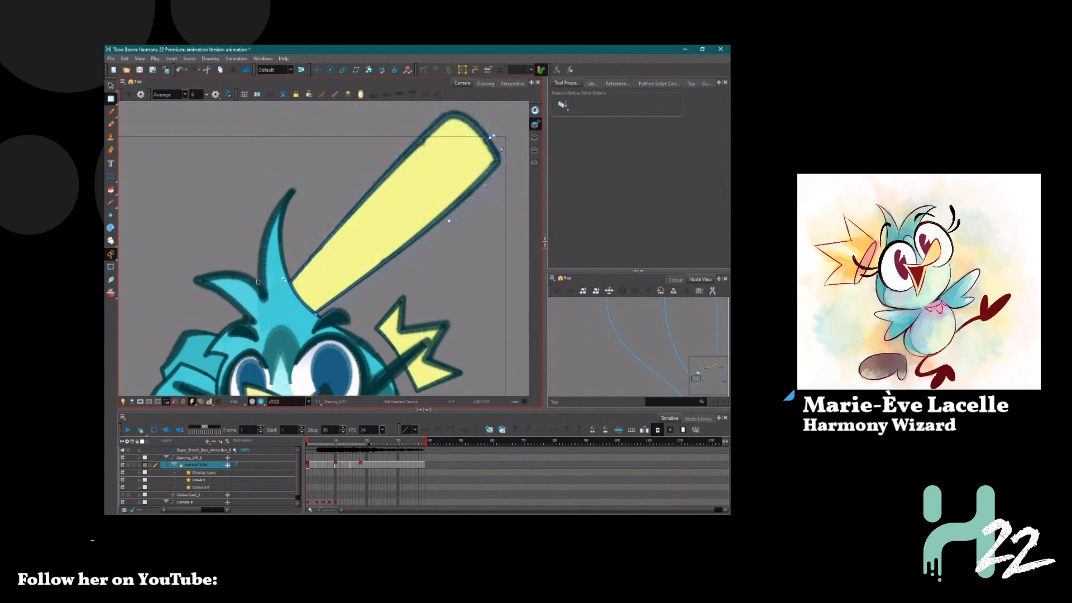
Stretch the bat outline's texture far past the bird, inspect the line's texture up close, and deselect it
scroll(332, 205, "down", 1)
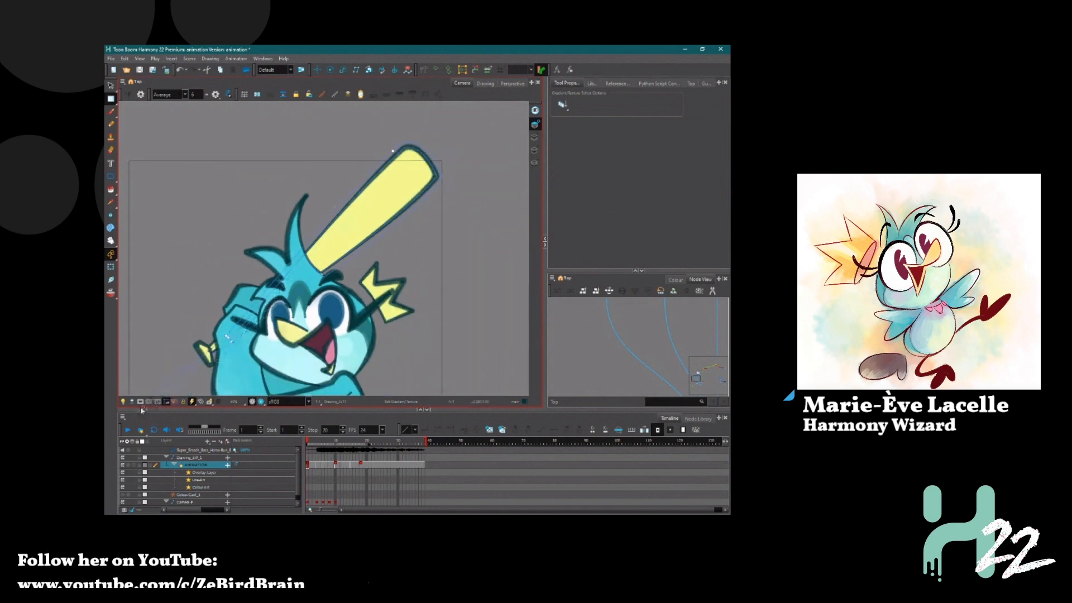
left_click_drag(339, 281, 388, 237)
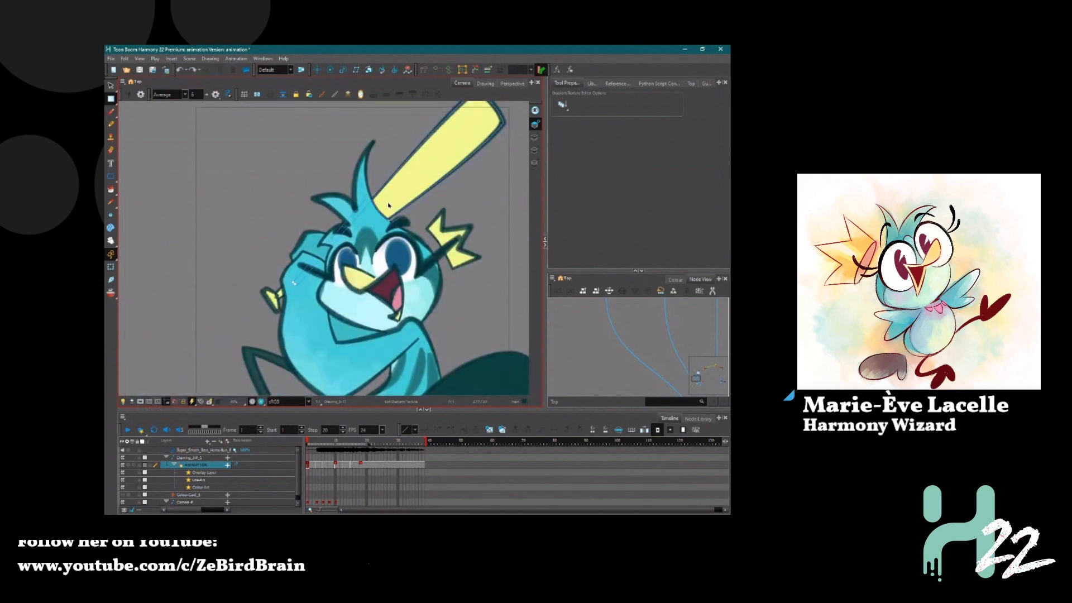
left_click(389, 205)
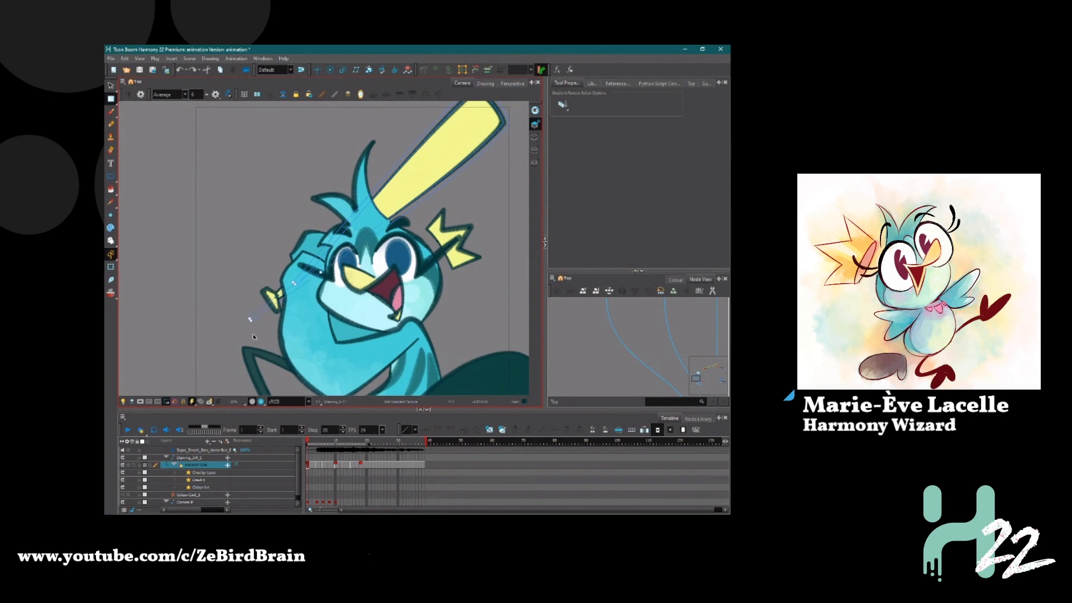
left_click_drag(251, 320, 106, 345)
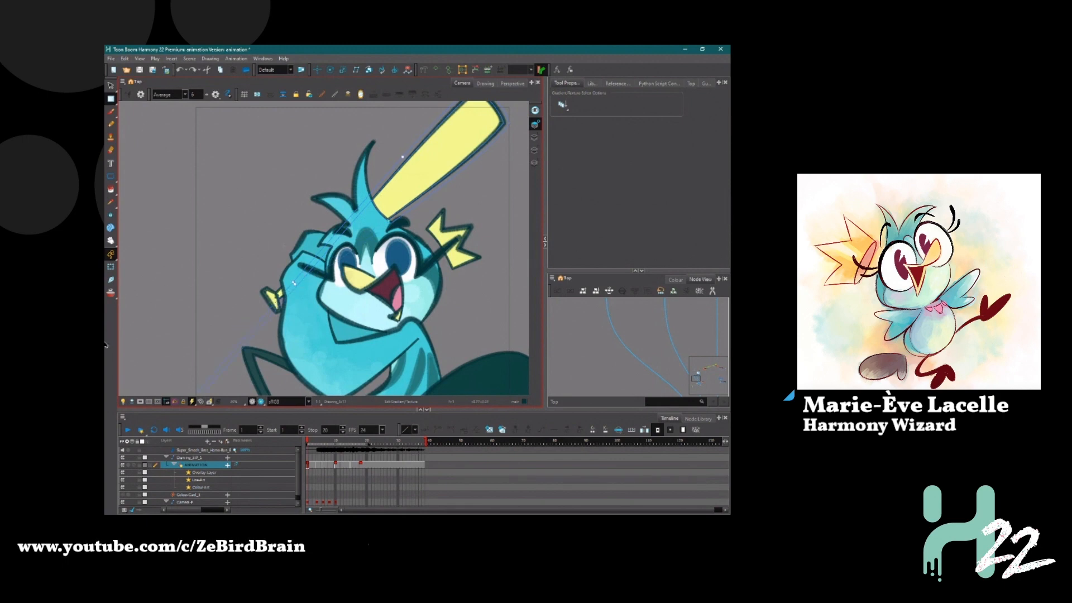
key("1")
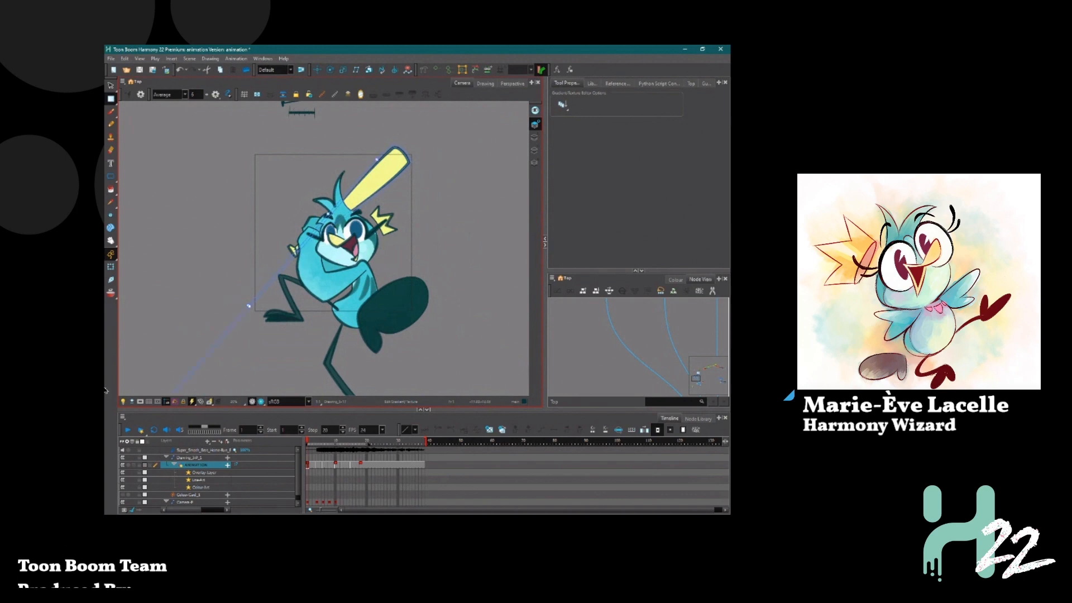
scroll(377, 201, "up", 5)
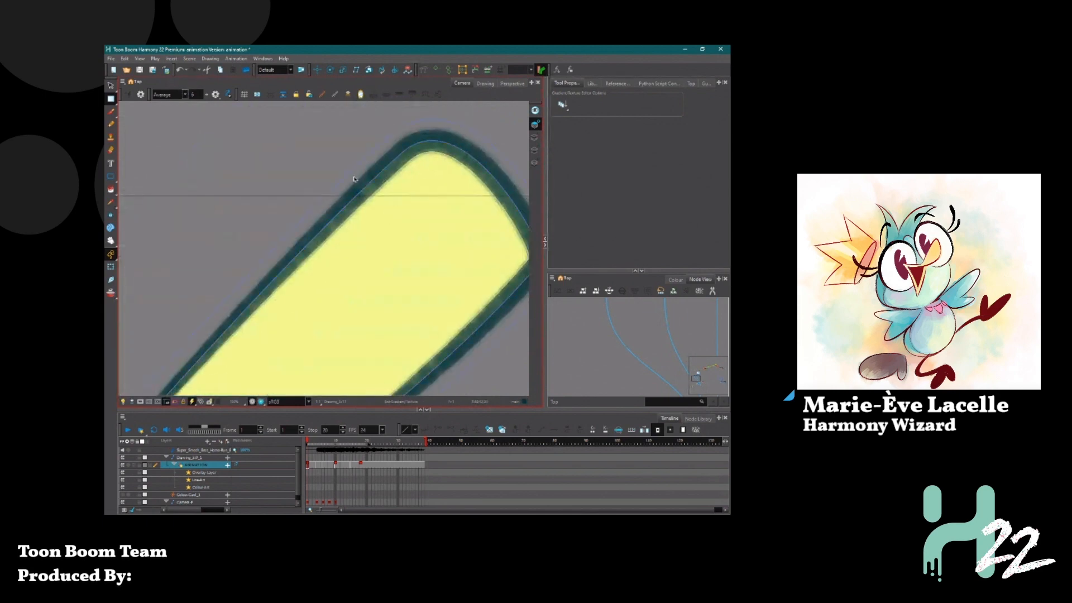
scroll(353, 179, "down", 5)
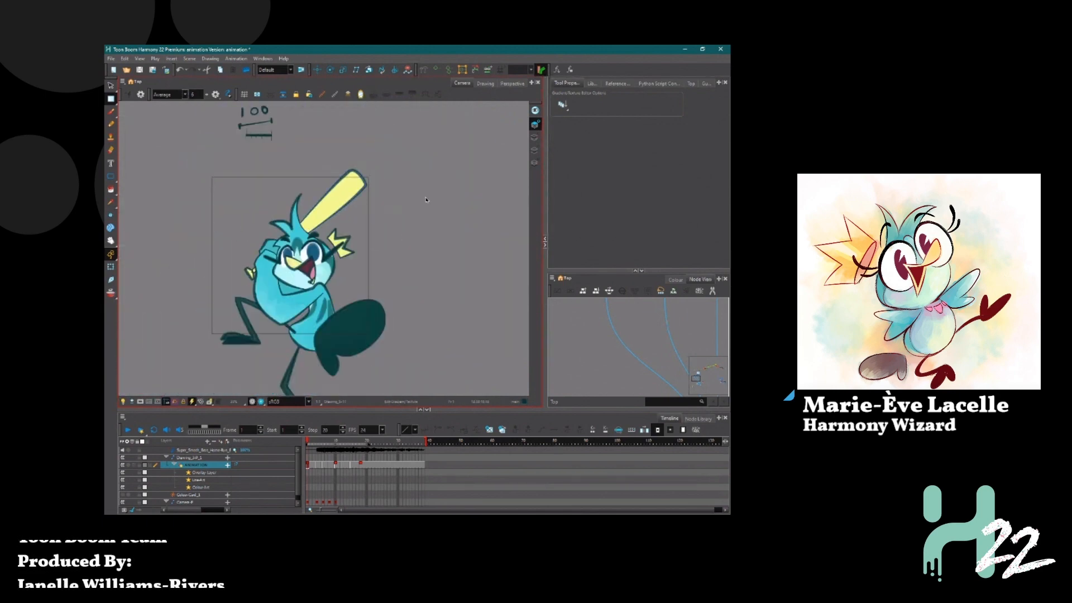
mouse_move(412, 166)
left_mouse_down()
mouse_move(133, 366)
mouse_move(416, 189)
left_mouse_up()
left_click(450, 211)
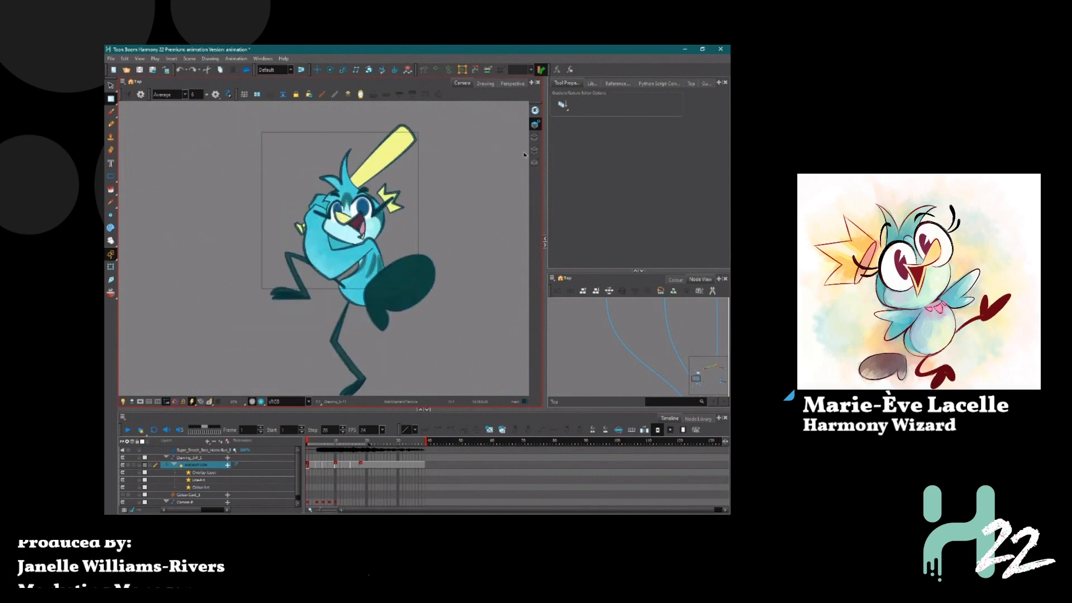
Switch to the Colour Art layer and stretch the texture fill of the bird's blue body diagonally well beyond the character
left_click(534, 138)
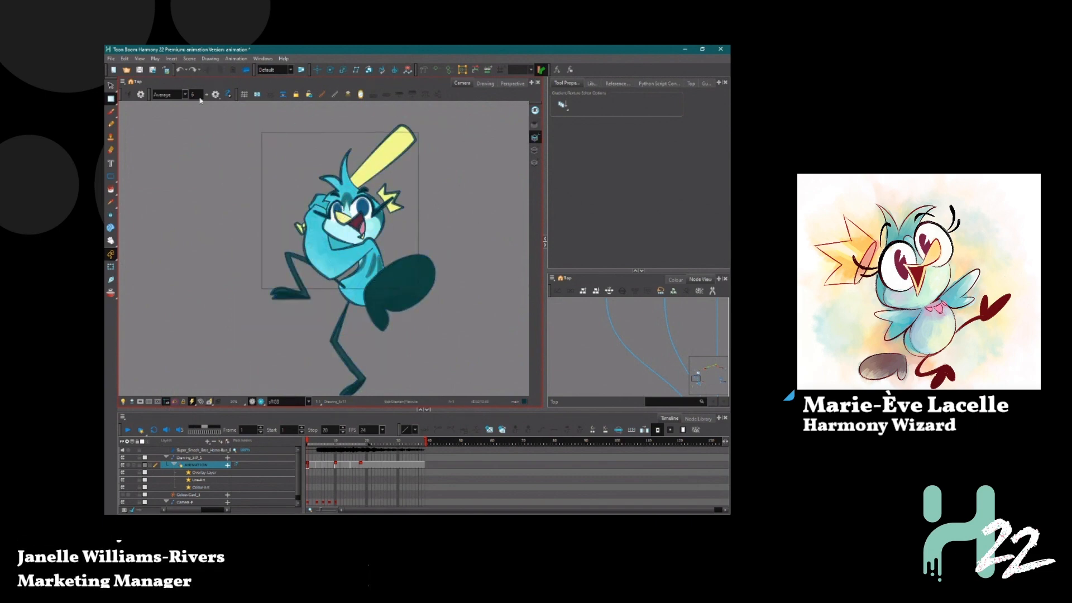
left_click(110, 87)
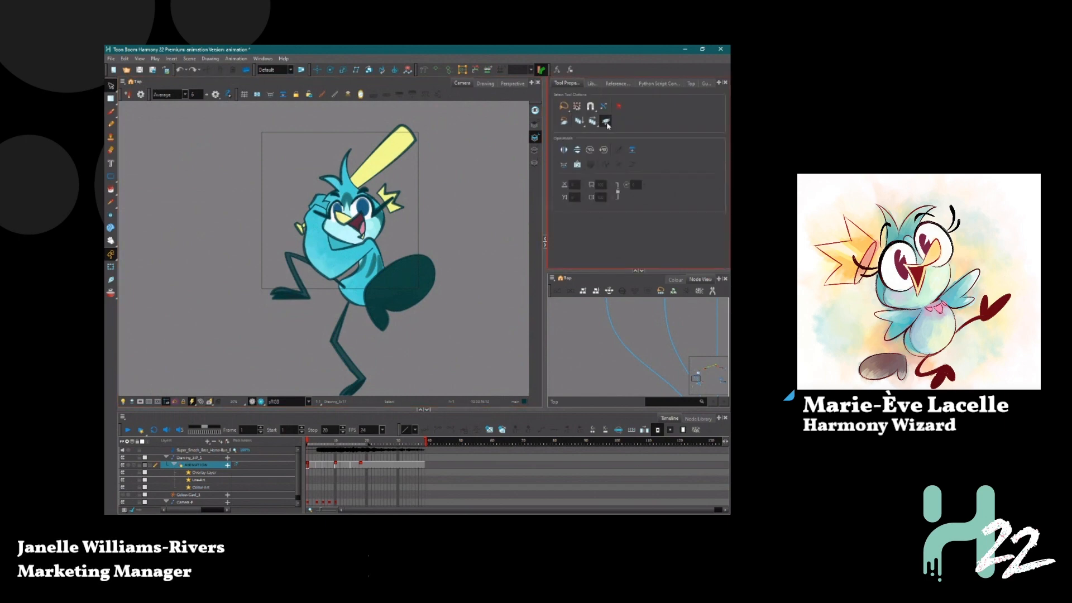
left_click(110, 98)
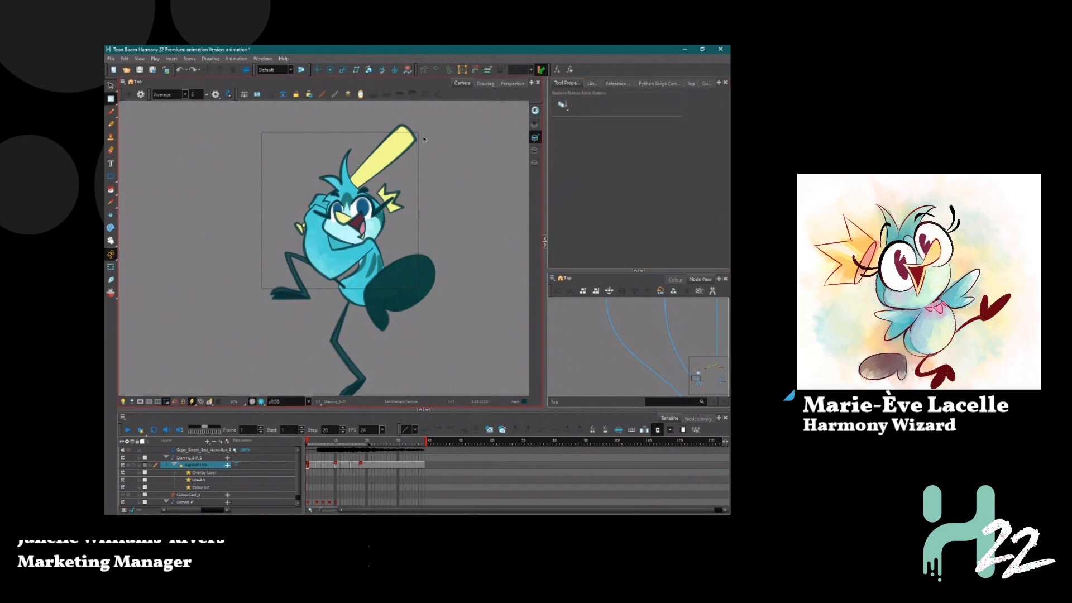
left_click(353, 256)
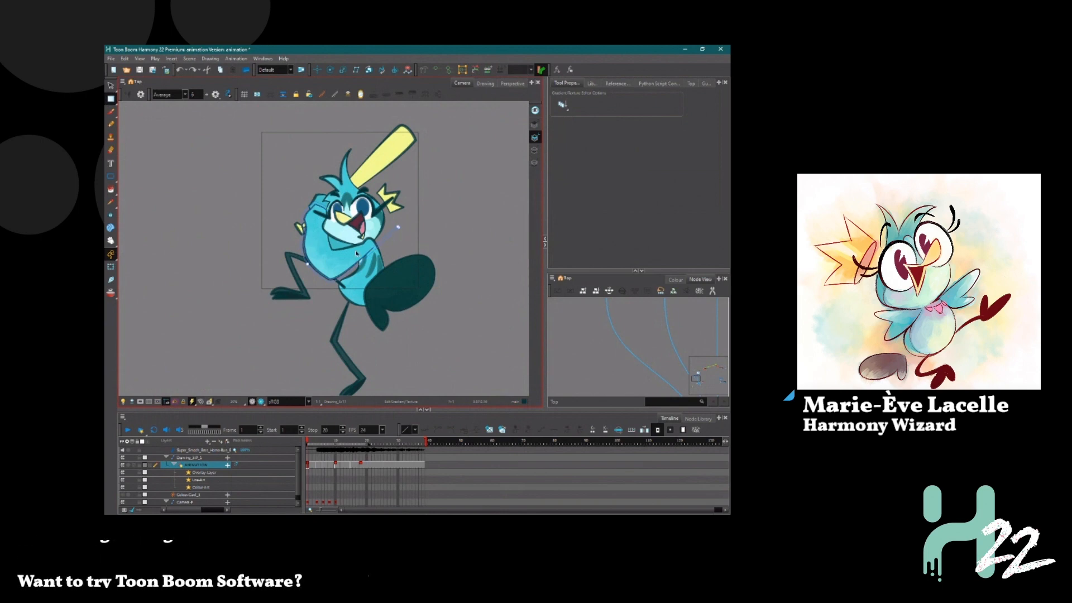
left_click_drag(400, 230, 530, 86)
left_click_drag(474, 114, 364, 240)
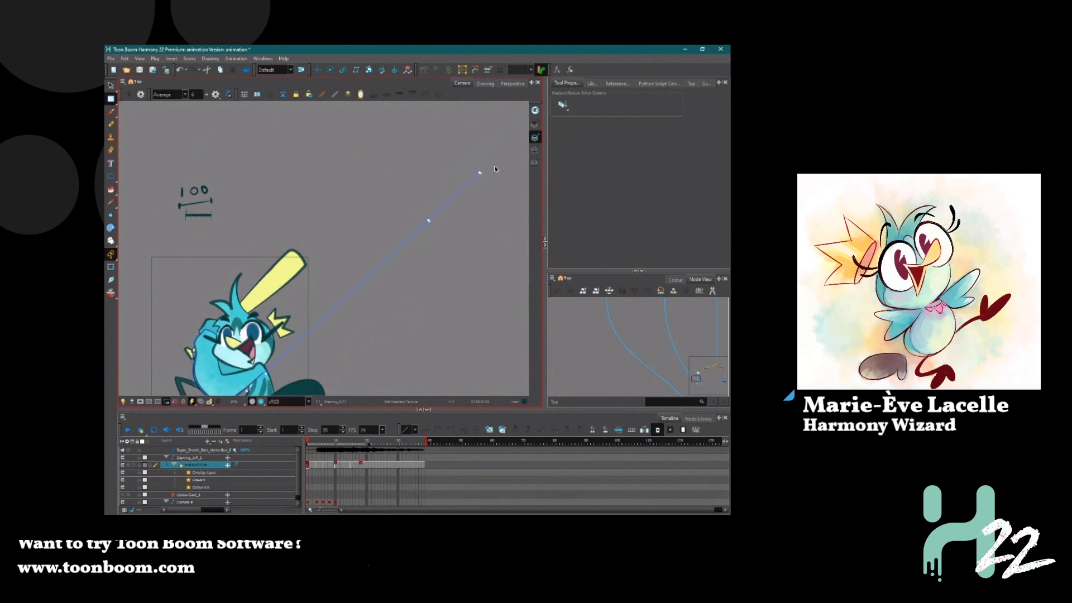
Examine the enlarged texture on the bird's blue body at several zoom levels
scroll(392, 202, "down", 2)
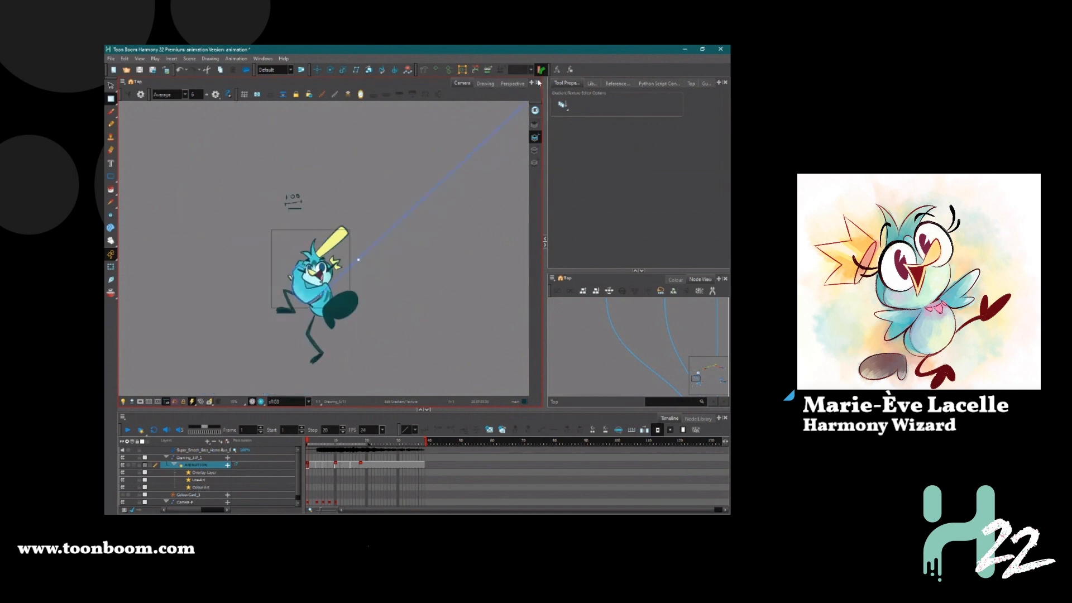
scroll(316, 246, "up", 4)
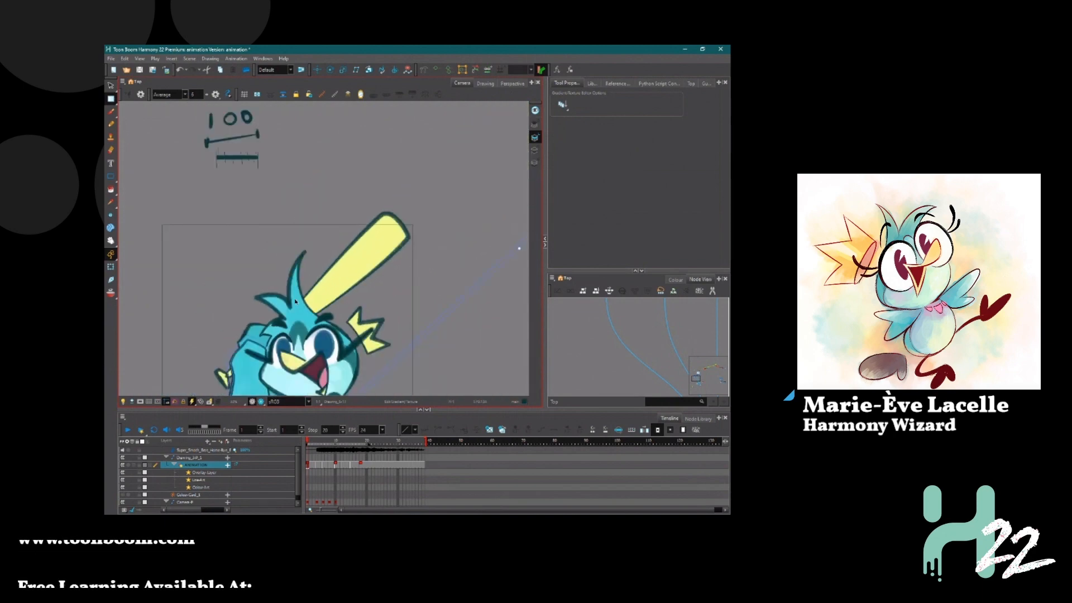
scroll(296, 302, "down", 2)
left_click_drag(288, 318, 321, 242)
scroll(304, 273, "up", 1)
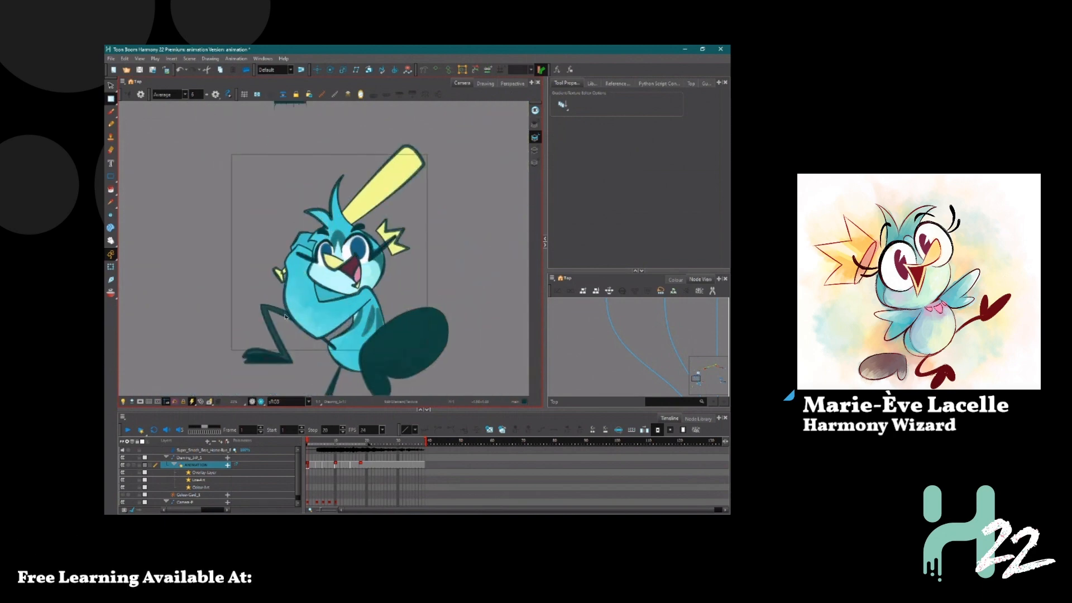
scroll(285, 316, "up", 1)
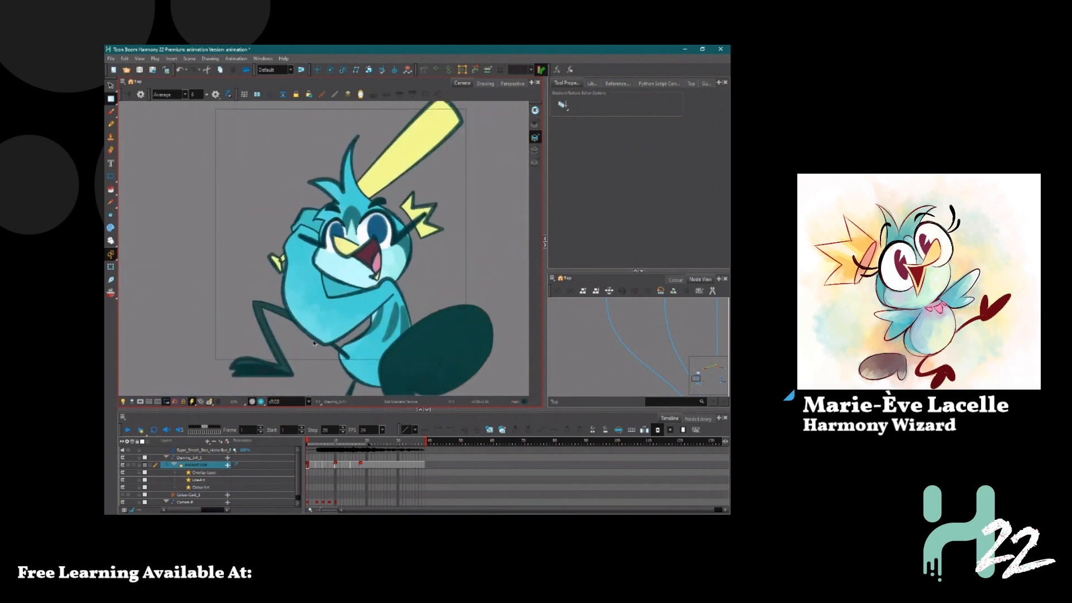
scroll(315, 343, "down", 2)
scroll(358, 348, "up", 1)
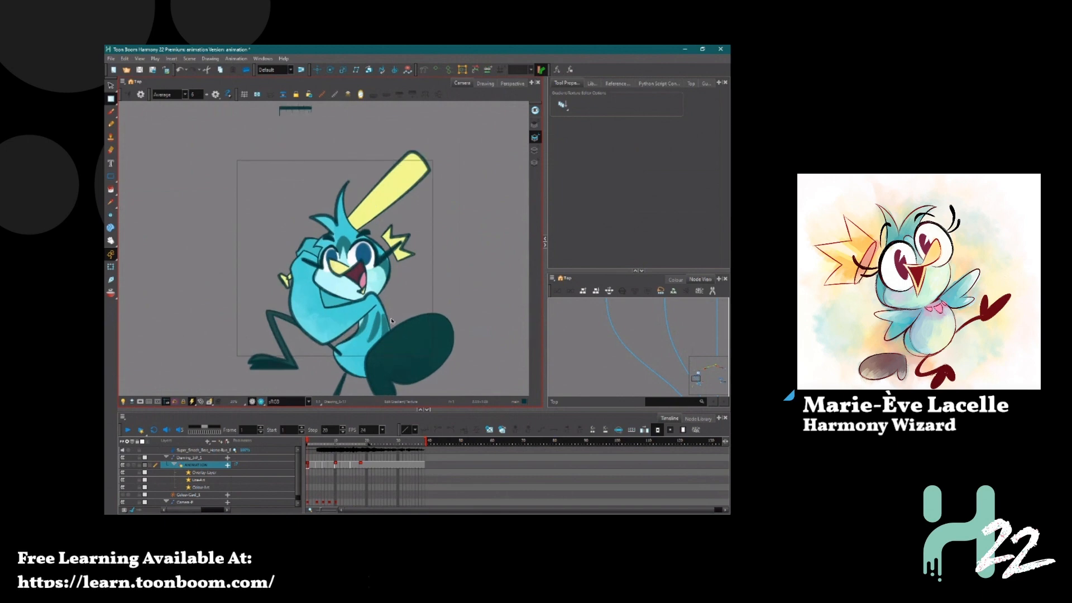
Display the bird in Render View and frame the whole rendered image
left_click(260, 401)
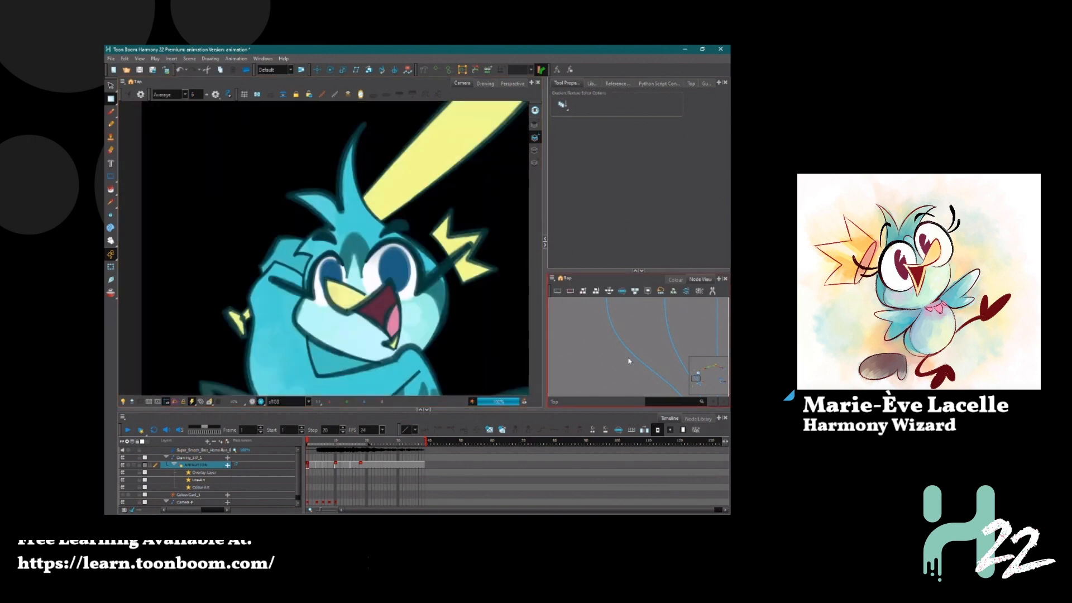
scroll(444, 312, "down", 2)
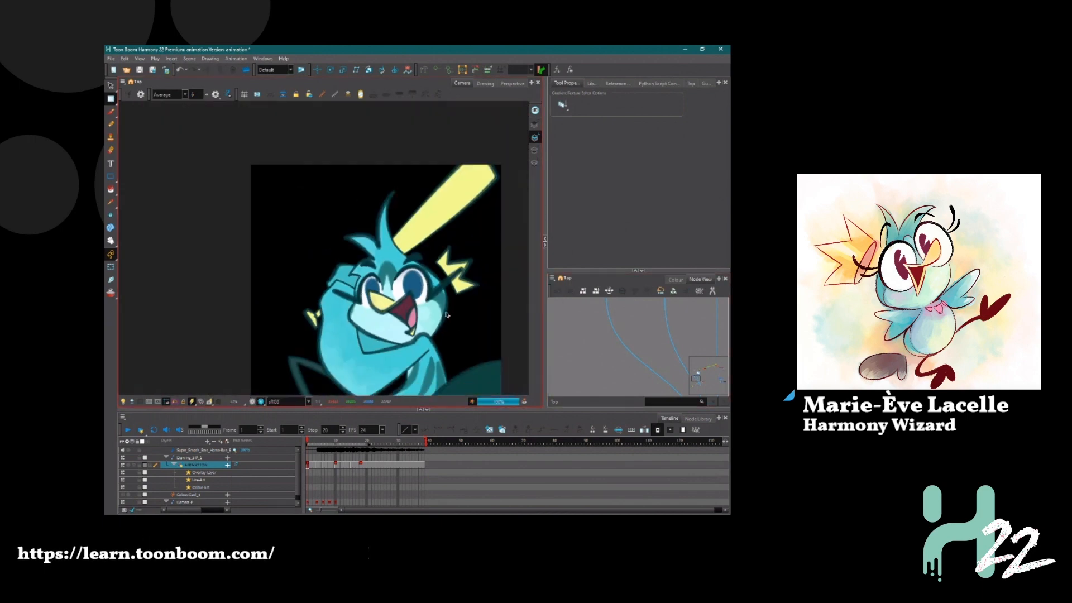
left_click_drag(437, 326, 385, 269)
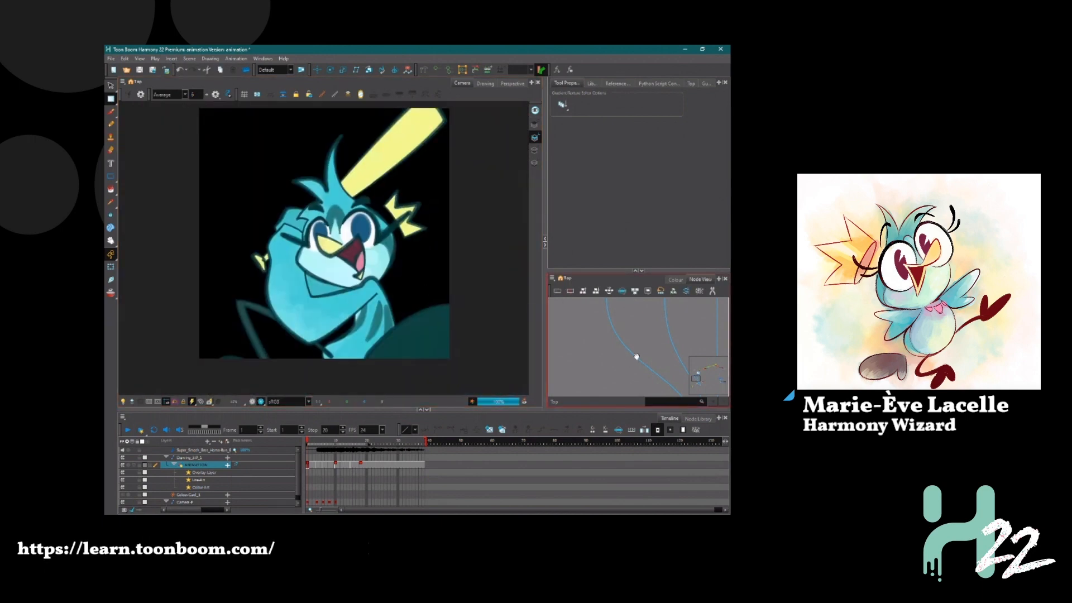
Find and enable the Colour-Card node to give the render a grey background, and return the camera to OpenGL view
left_click_drag(637, 357, 561, 327)
left_click_drag(641, 326, 570, 300)
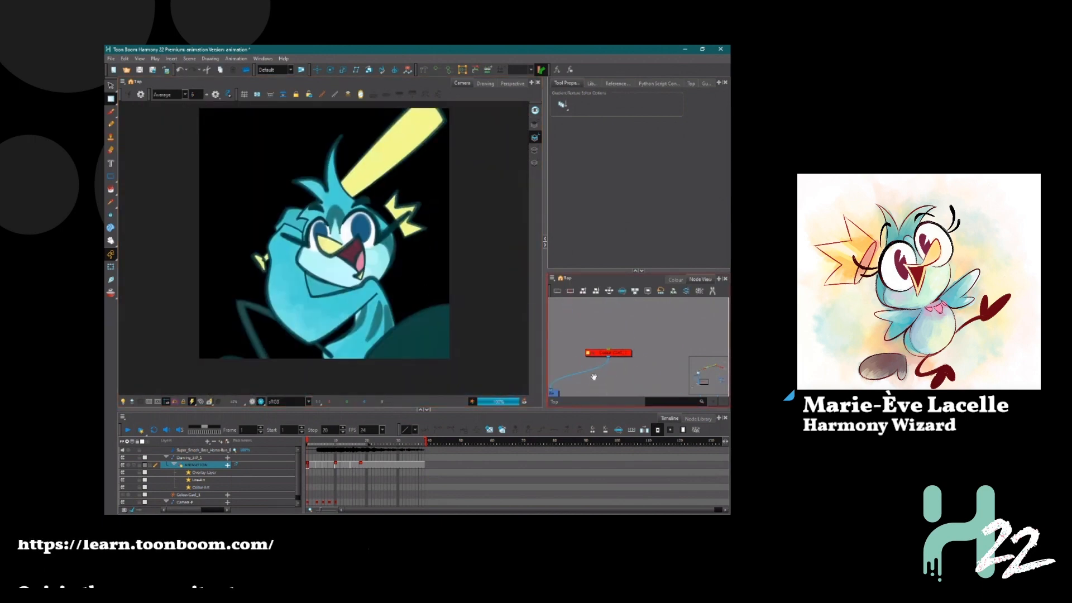
left_click_drag(593, 376, 628, 322)
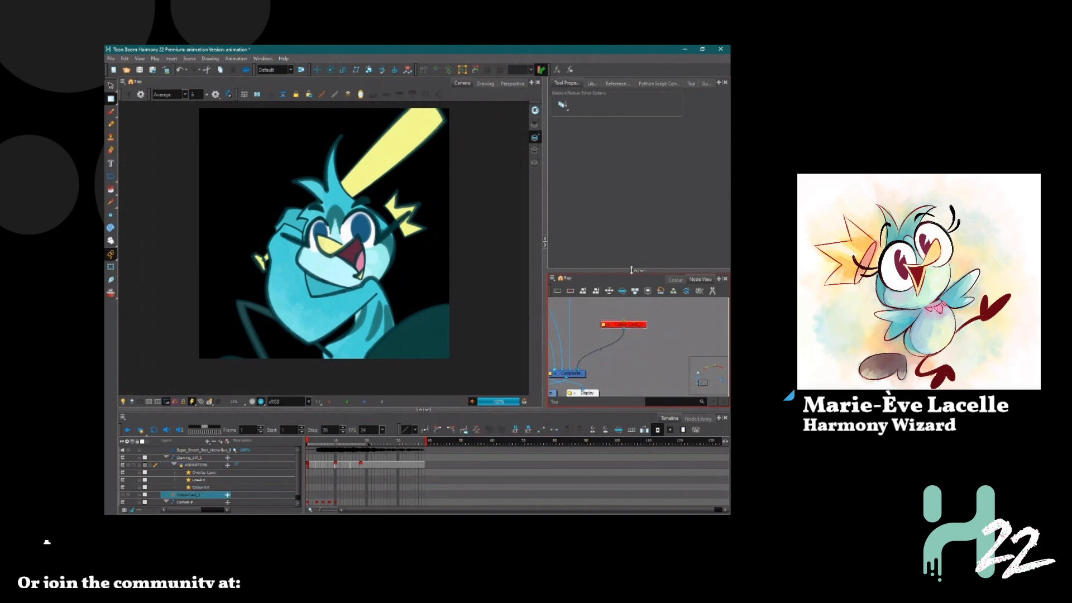
left_click_drag(630, 227, 634, 180)
key("a")
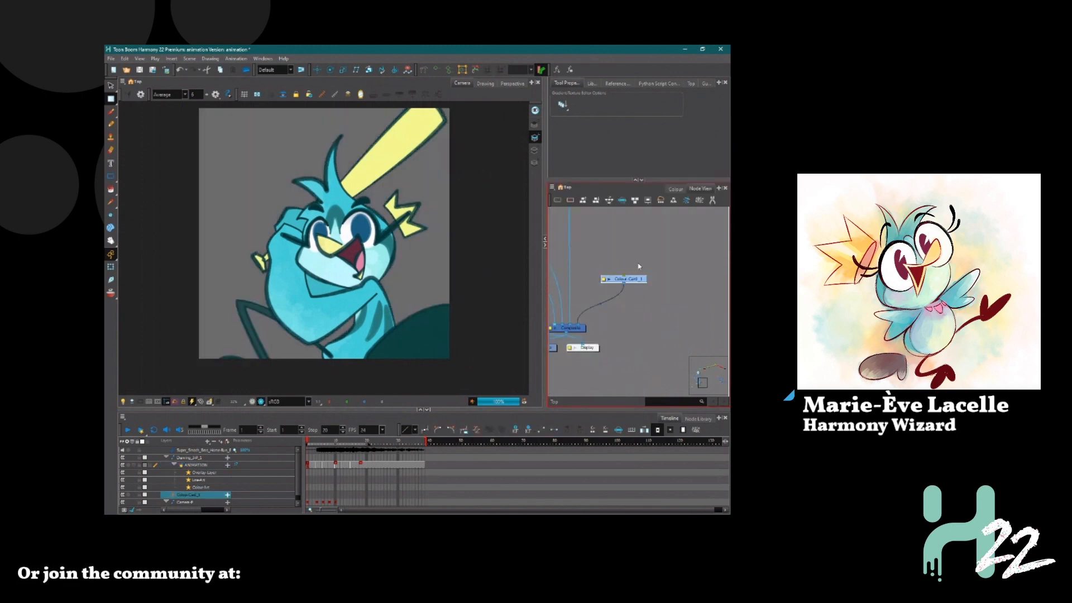
left_click(630, 243)
scroll(277, 195, "up", 1)
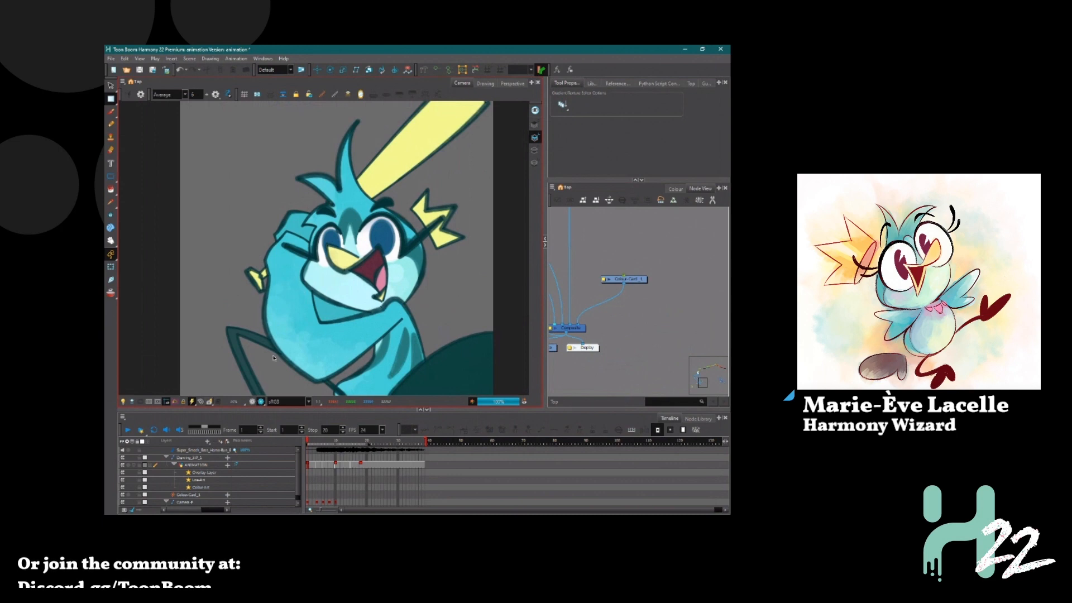
left_click(252, 402)
scroll(307, 296, "down", 1)
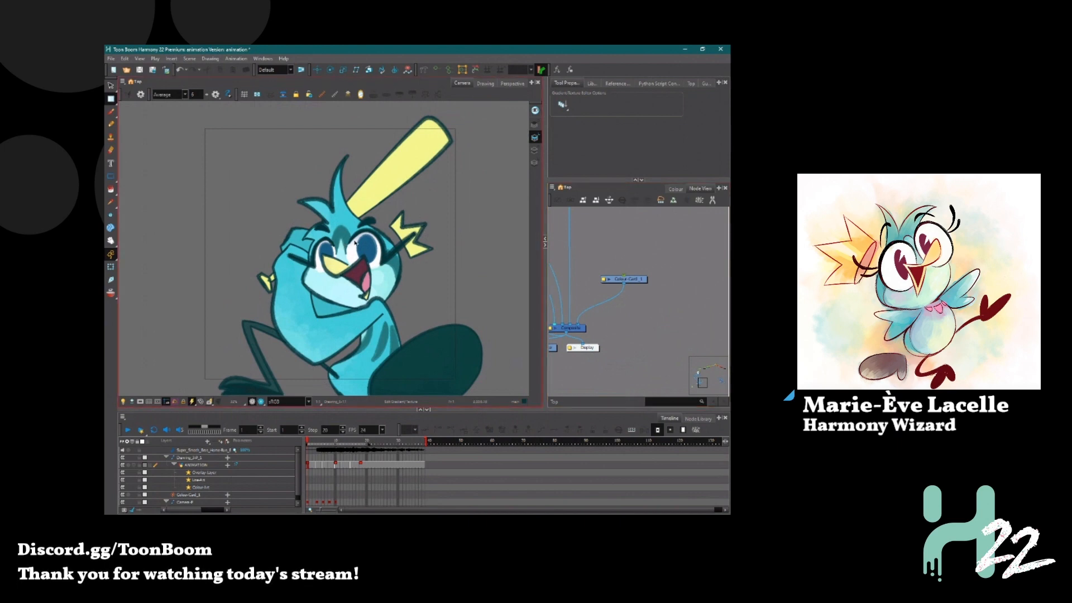
Undo the recent enabling and repositioning of the Colour-Card node
left_click(533, 152)
key("k")
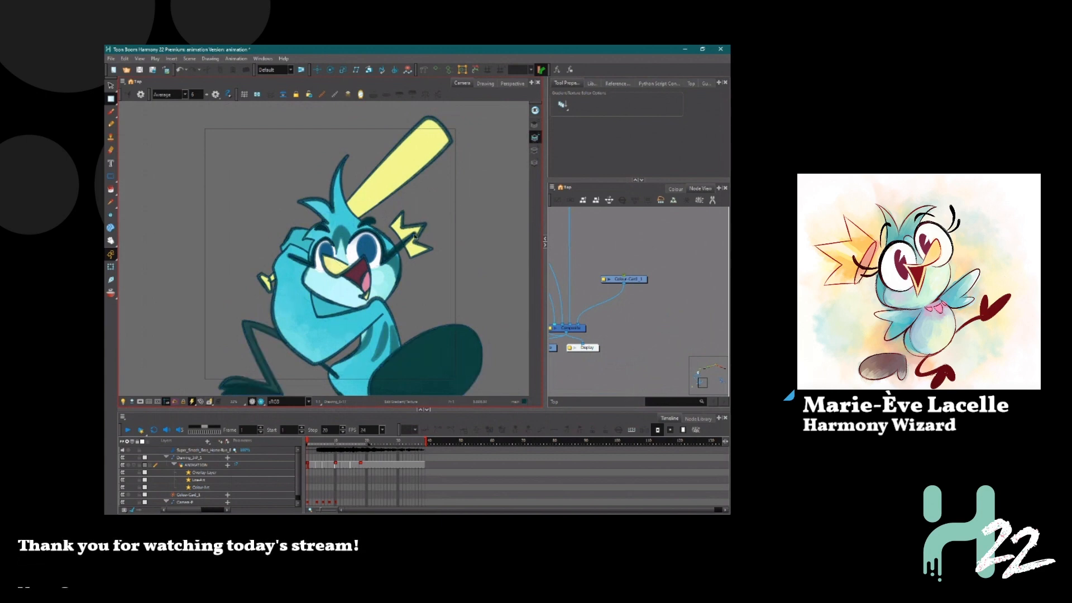
key("ctrl+z")
key("ctrl+z")
key("ctrl+z")
key("ctrl+z")
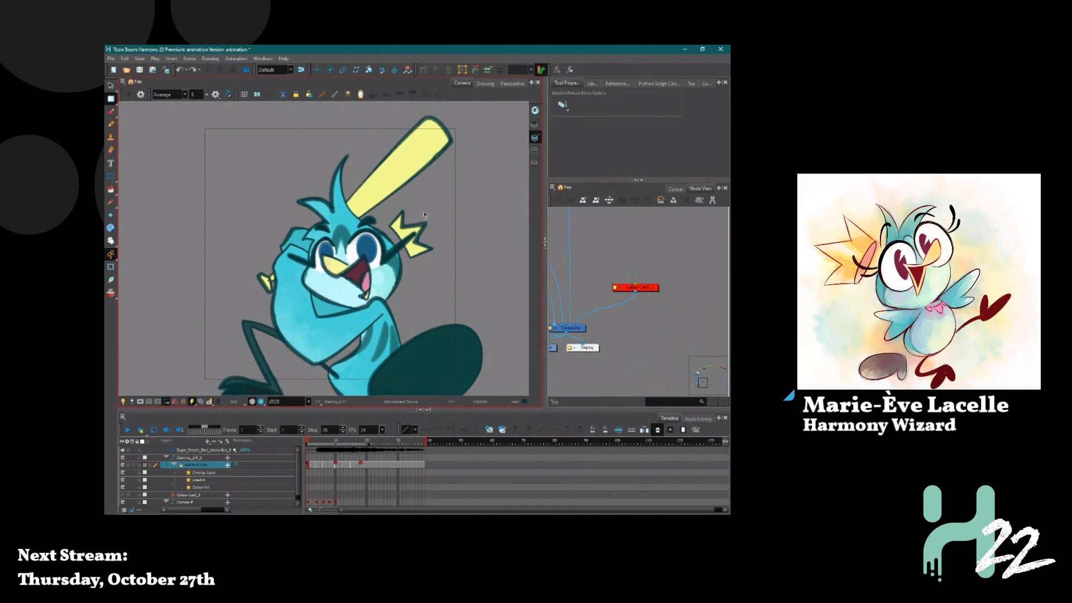
Make the bird's outlines semi-transparent by lowering the alpha of the "main" colour in the animation palette
scroll(321, 206, "up", 3)
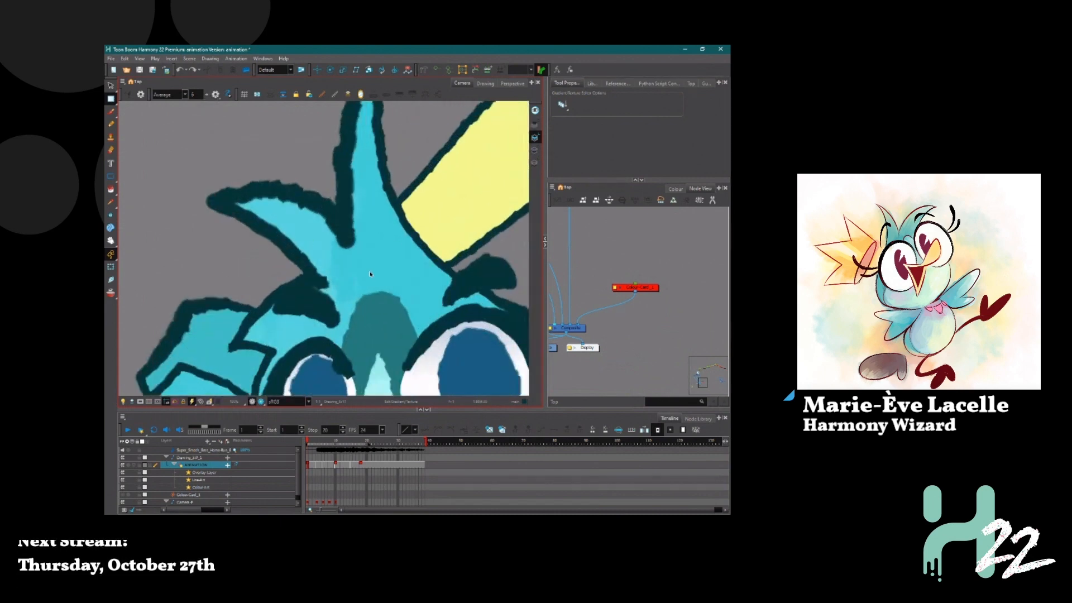
scroll(355, 259, "down", 2)
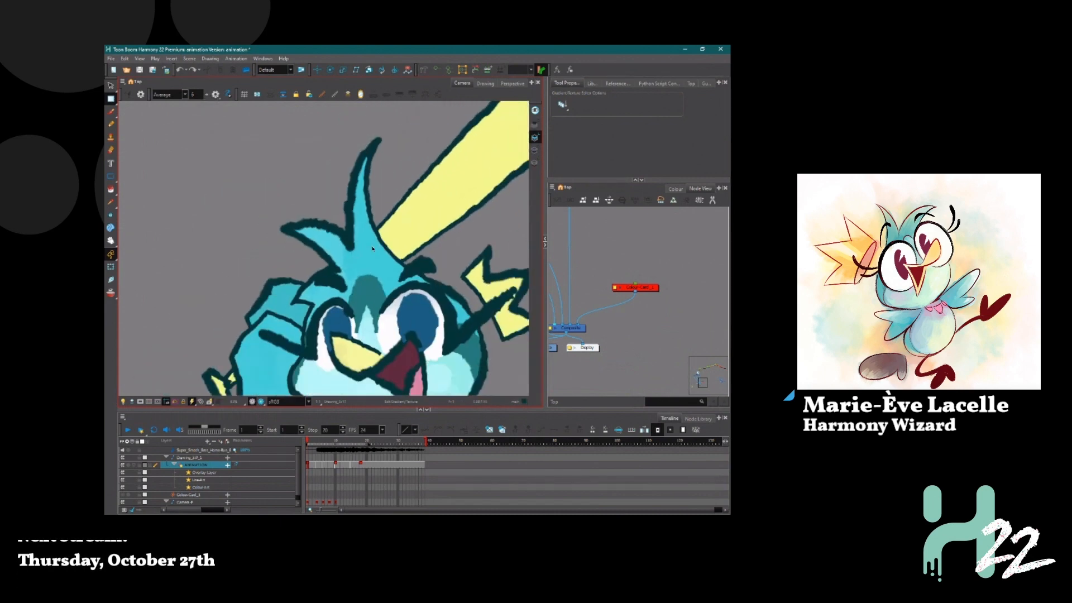
left_click(674, 188)
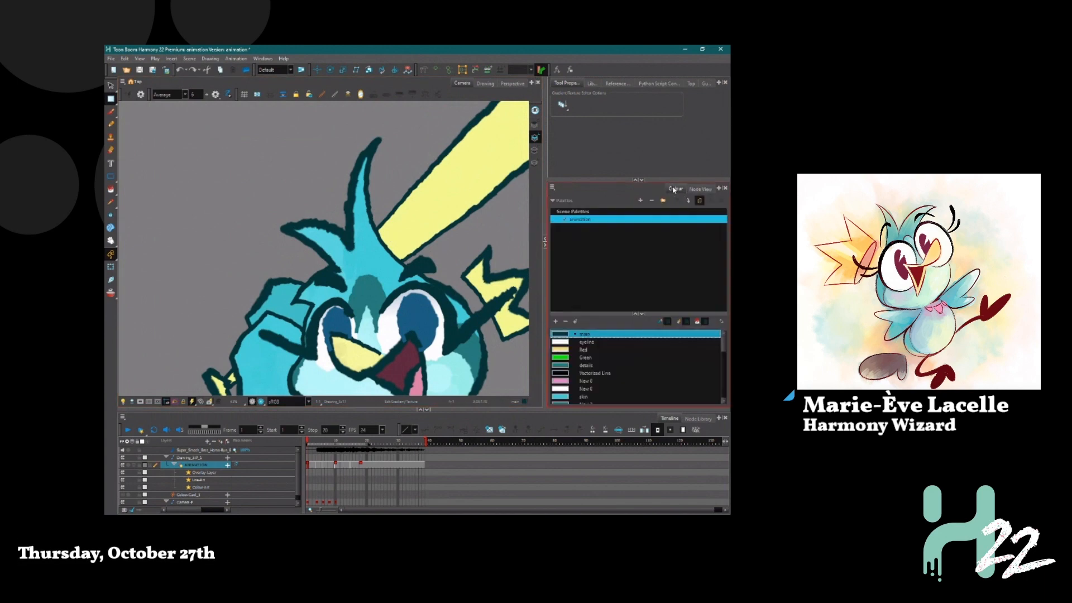
double_click(563, 334)
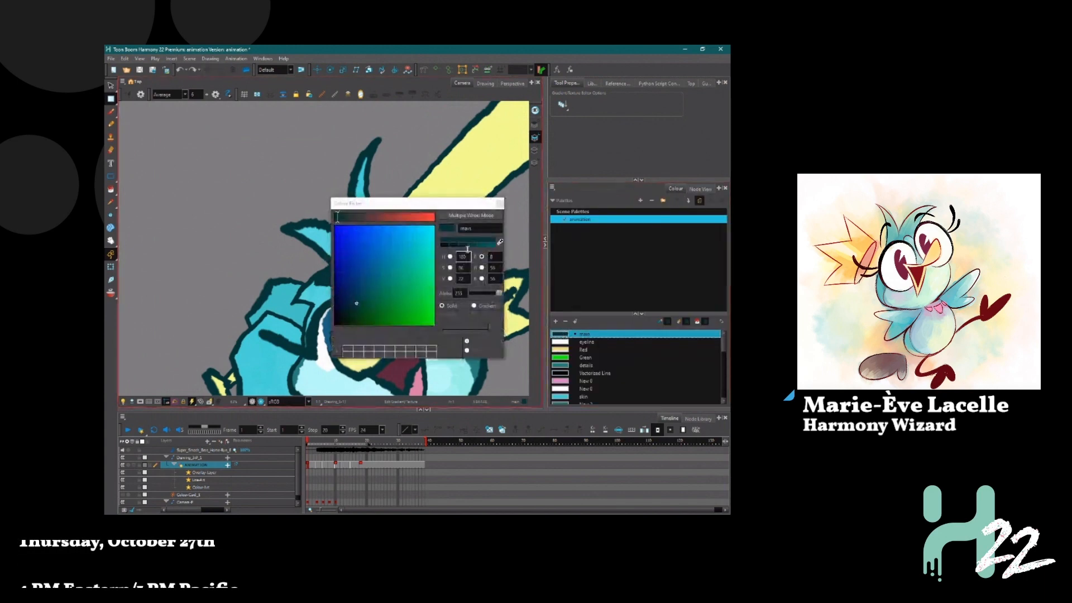
left_click_drag(498, 295, 481, 295)
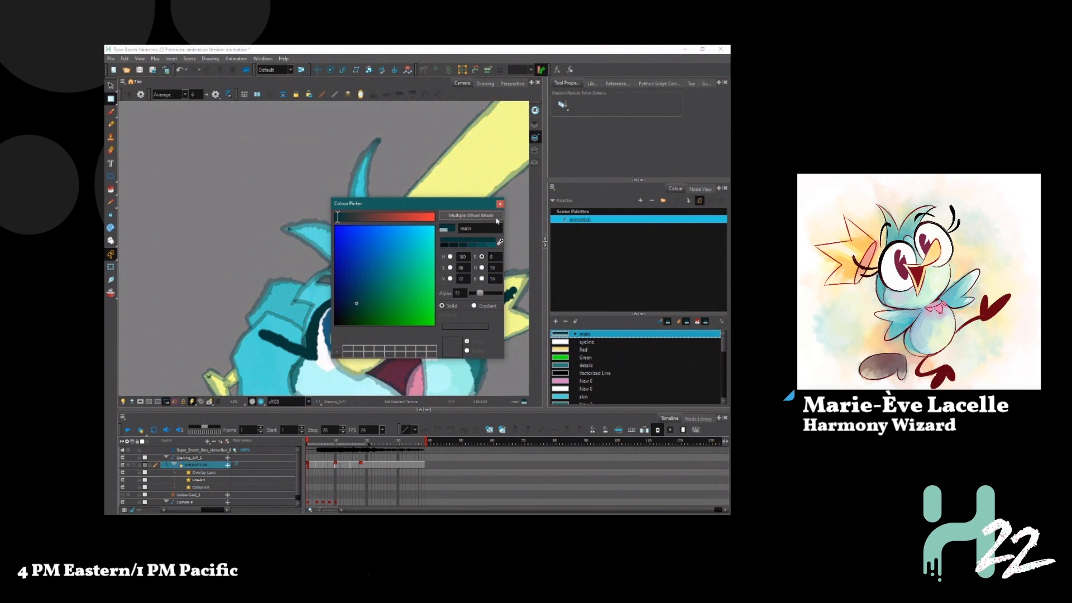
left_click(499, 203)
Examine how the semi-transparent textured outlines overlap the colour fills around the bird's crest, brow and bat at several zoom levels
scroll(333, 268, "up", 5)
scroll(345, 292, "up", 2)
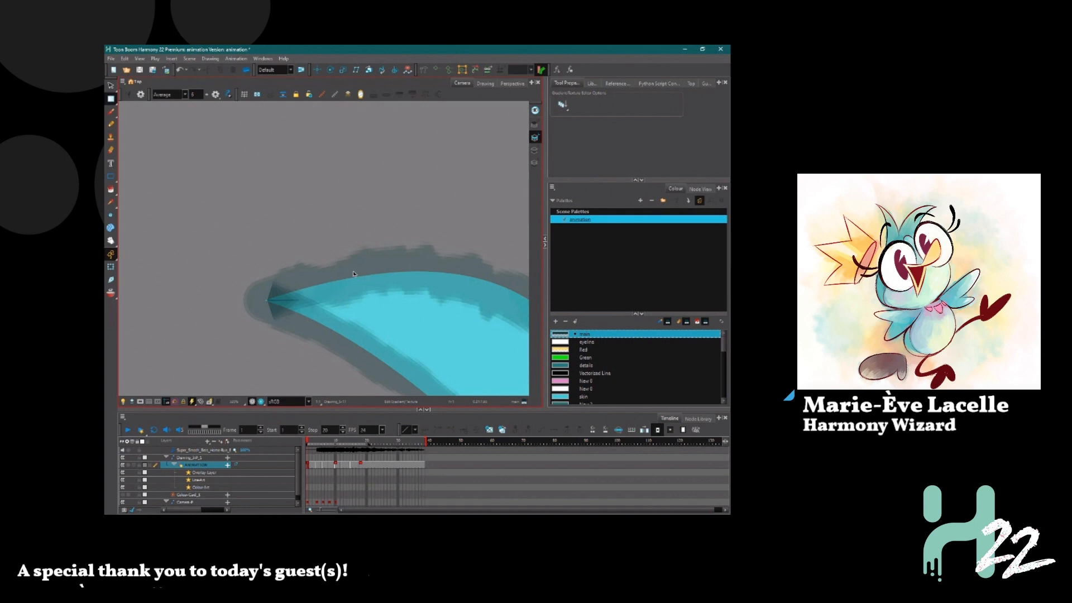
scroll(399, 297, "down", 2)
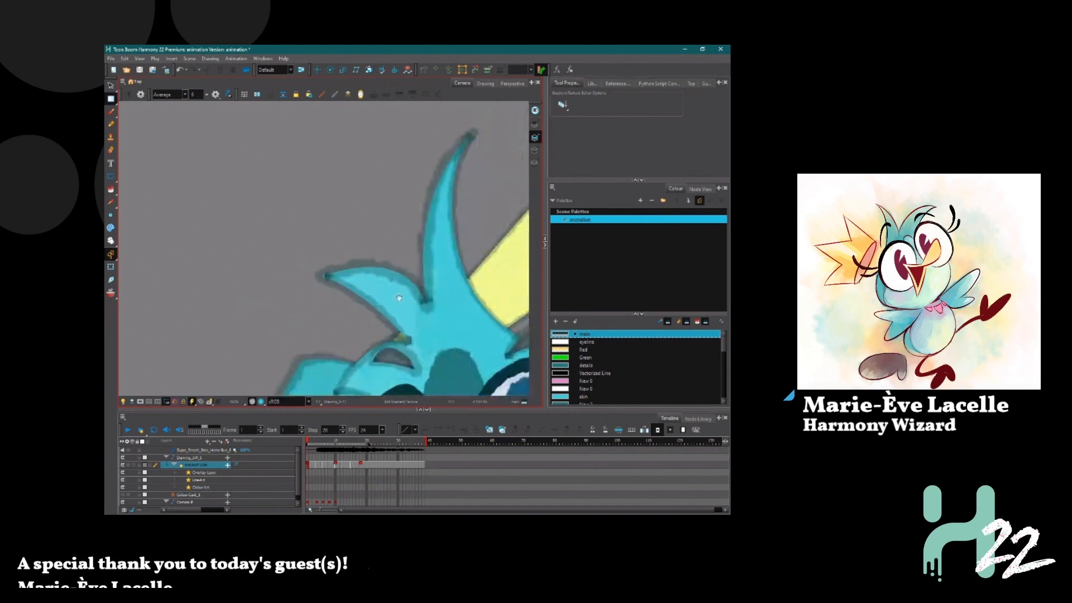
left_click_drag(399, 298, 335, 267)
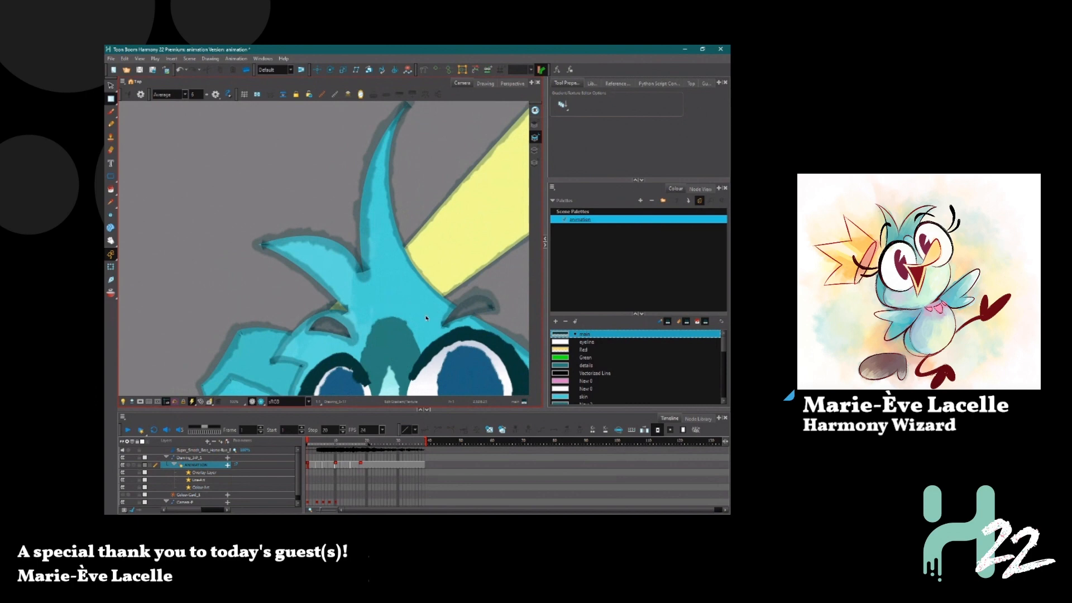
left_click_drag(387, 321, 294, 255)
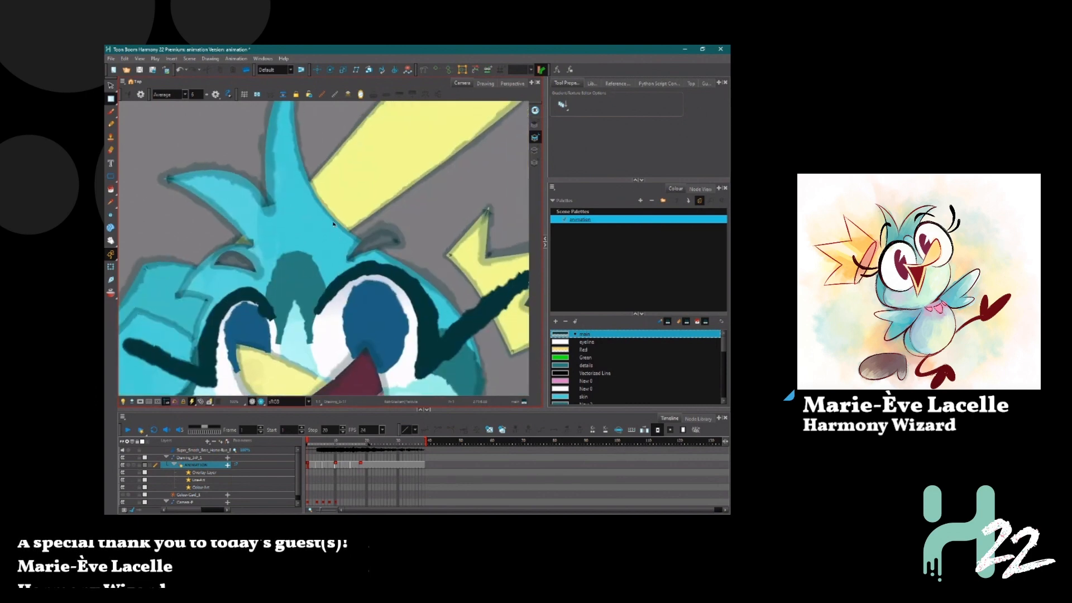
scroll(368, 213, "up", 3)
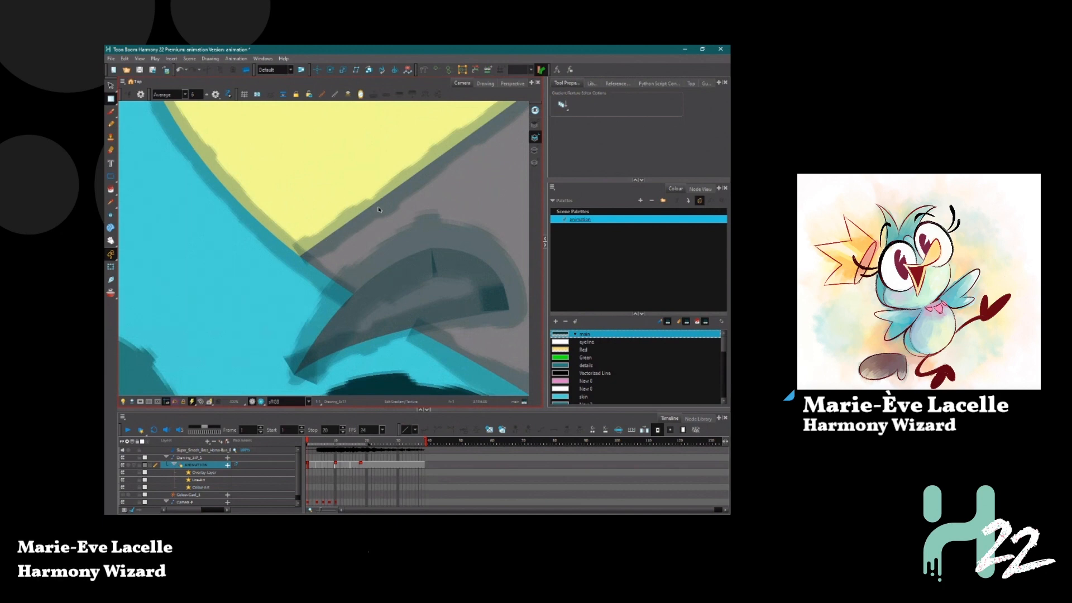
scroll(378, 209, "down", 2)
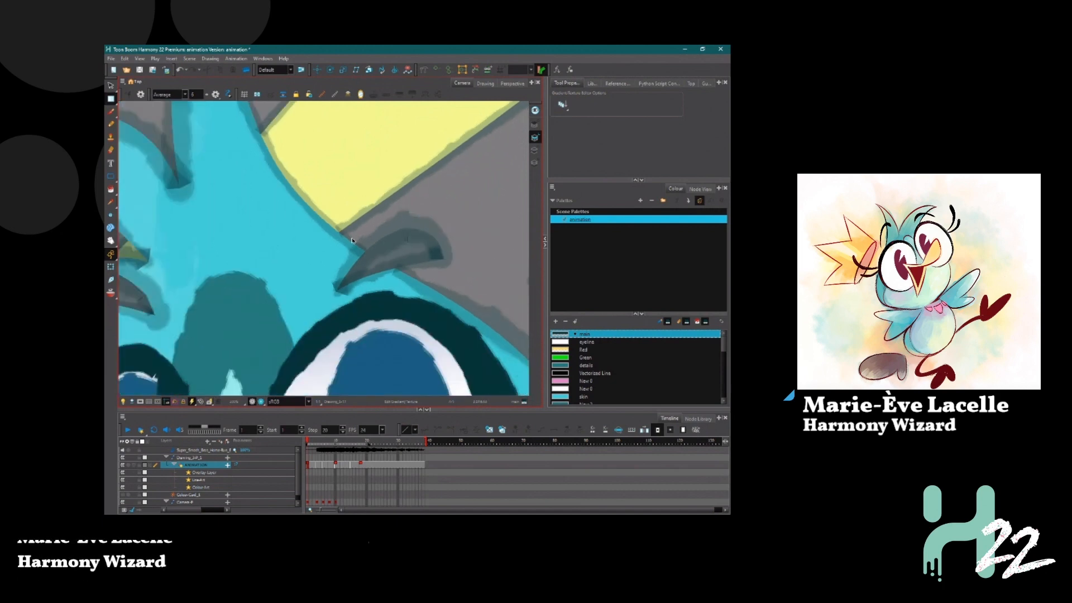
scroll(352, 240, "down", 3)
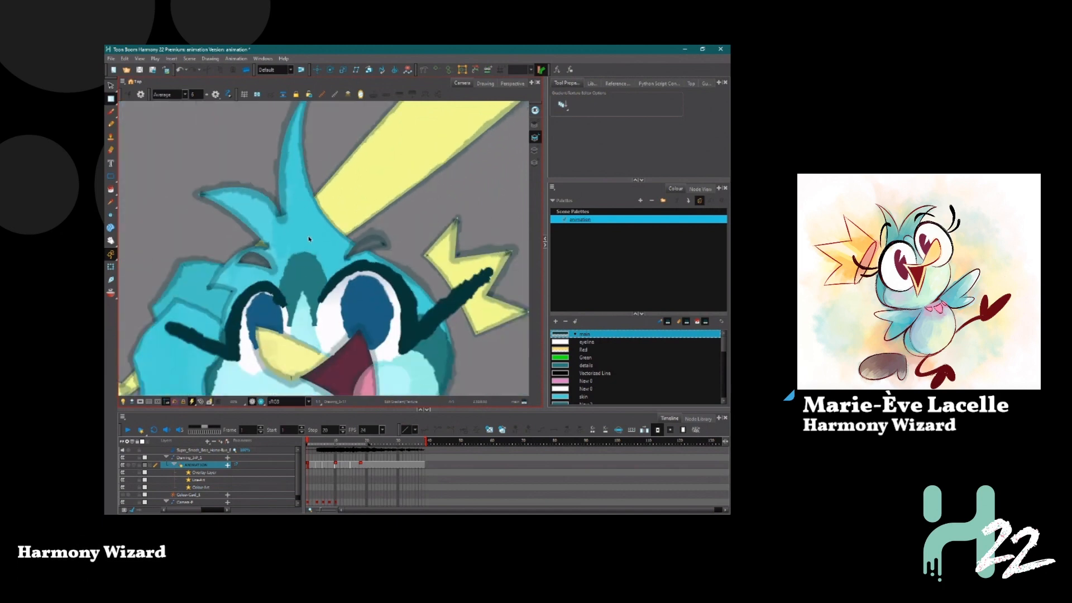
scroll(321, 203, "up", 5)
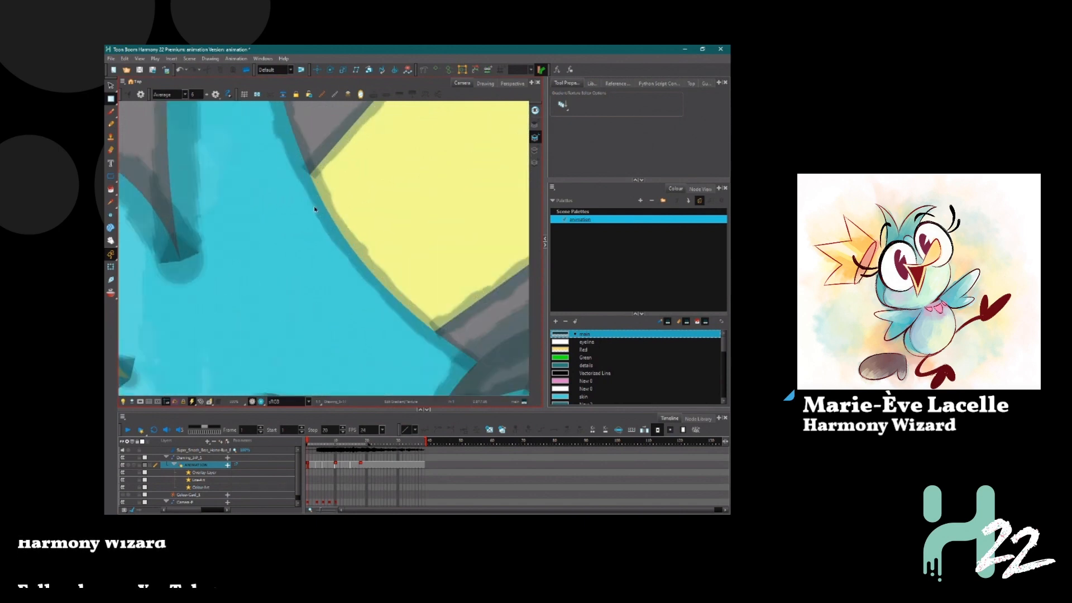
scroll(342, 202, "up", 3)
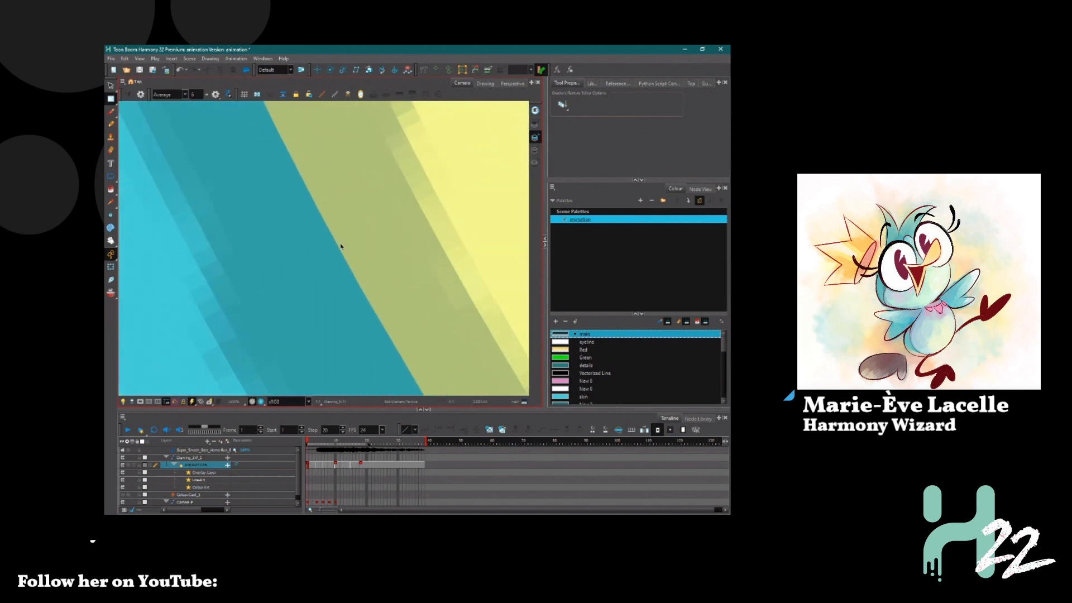
scroll(369, 258, "down", 6)
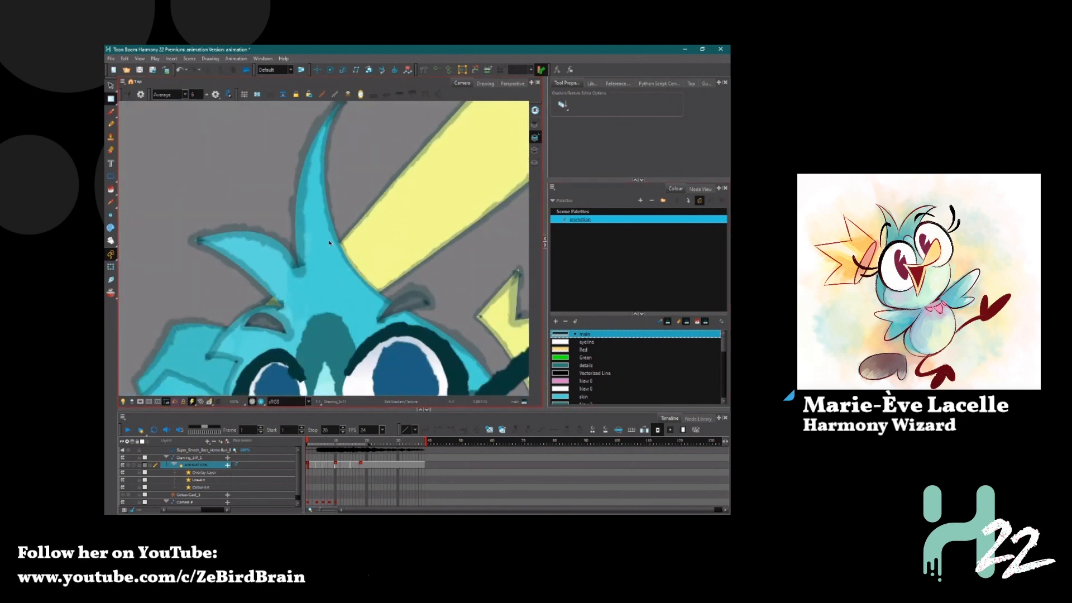
scroll(238, 289, "up", 5)
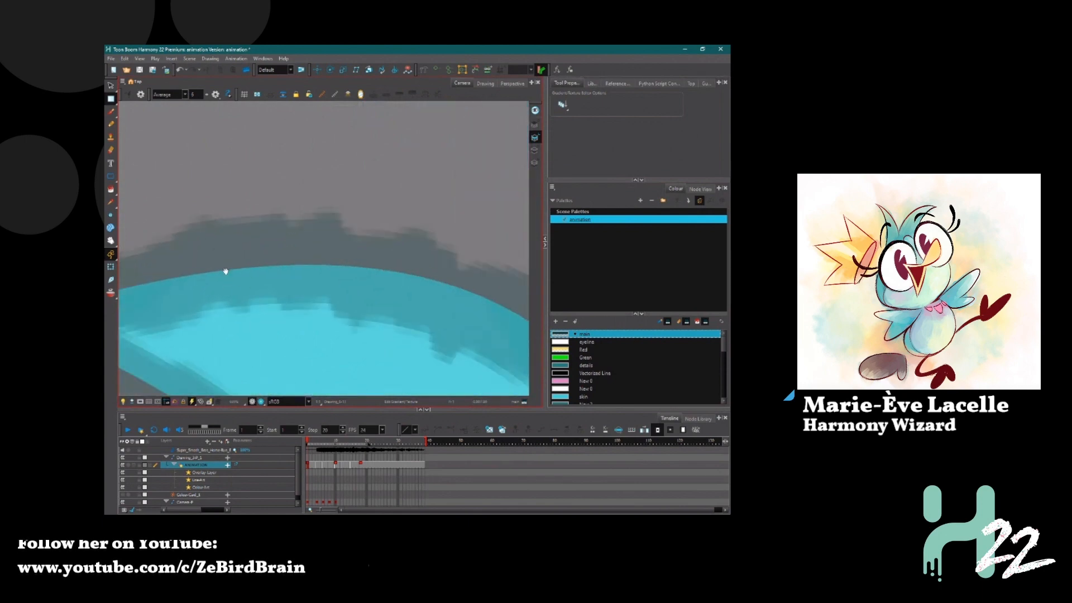
left_click_drag(181, 280, 287, 255)
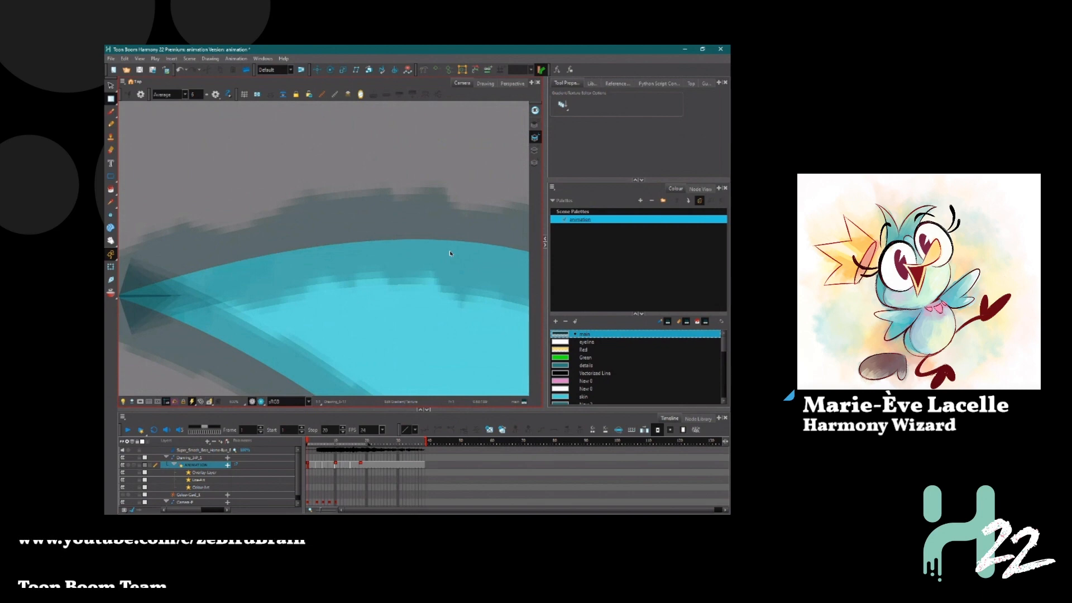
left_click(630, 335)
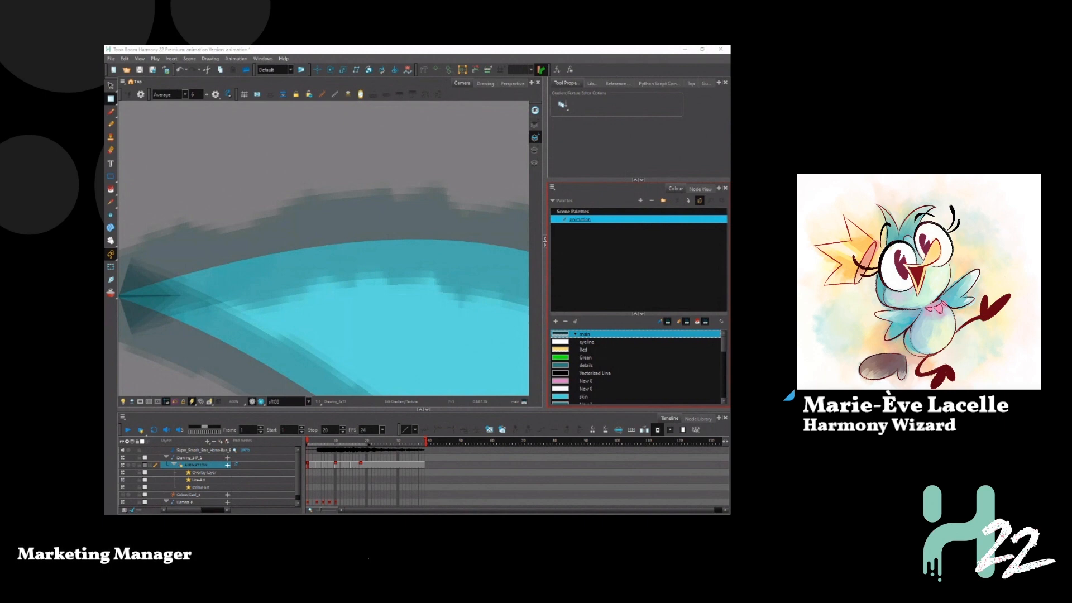
scroll(419, 272, "down", 2)
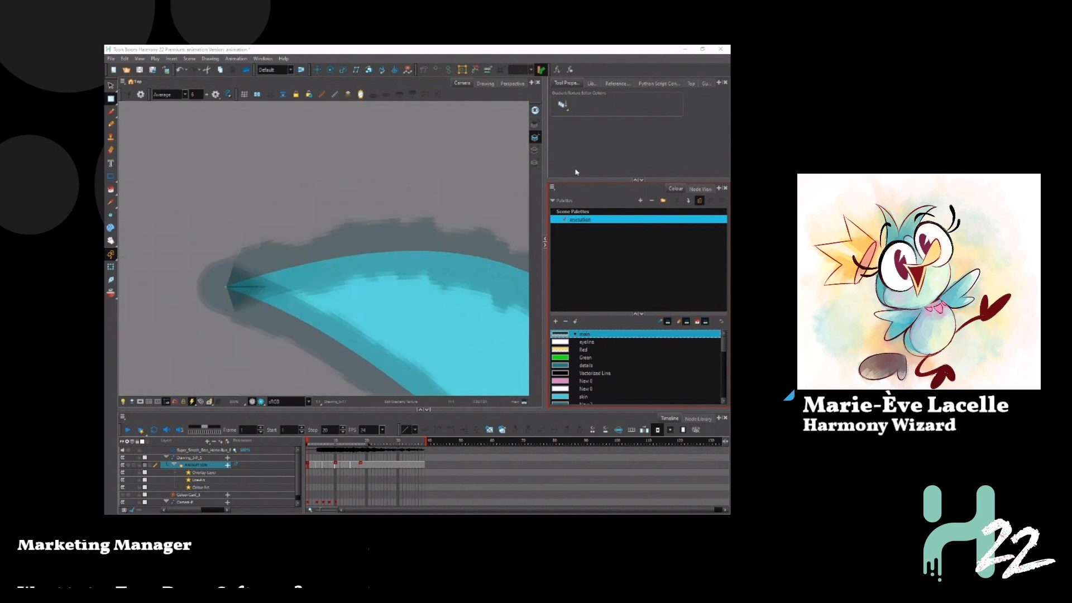
Show the node network in an enlarged Node View and activate the Brush tool
left_click(700, 189)
left_click_drag(693, 180, 692, 149)
left_click_drag(589, 224, 725, 243)
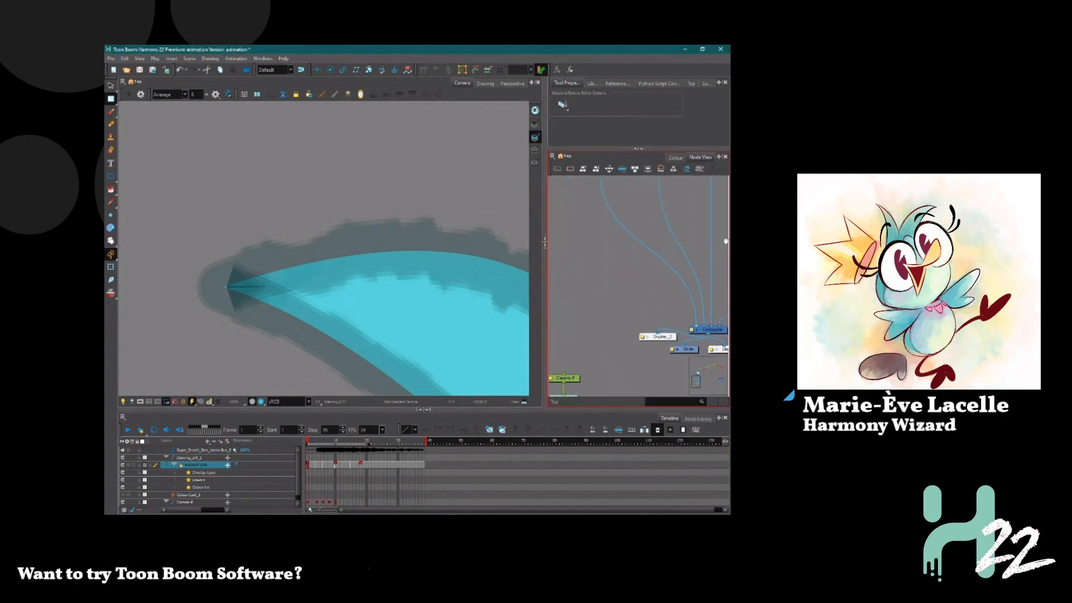
scroll(600, 243, "down", 3)
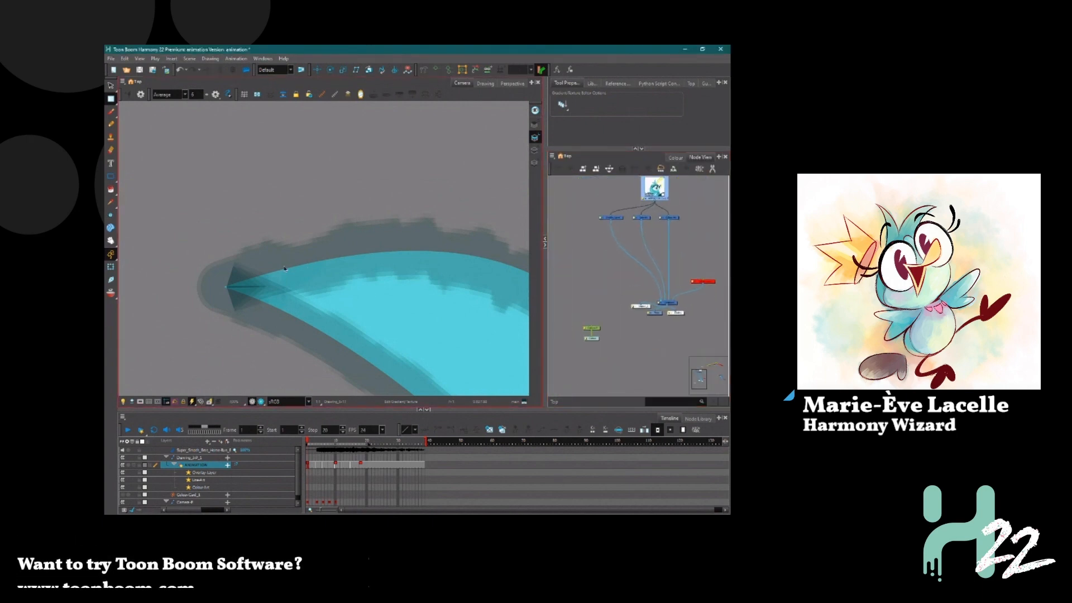
key("alt+b")
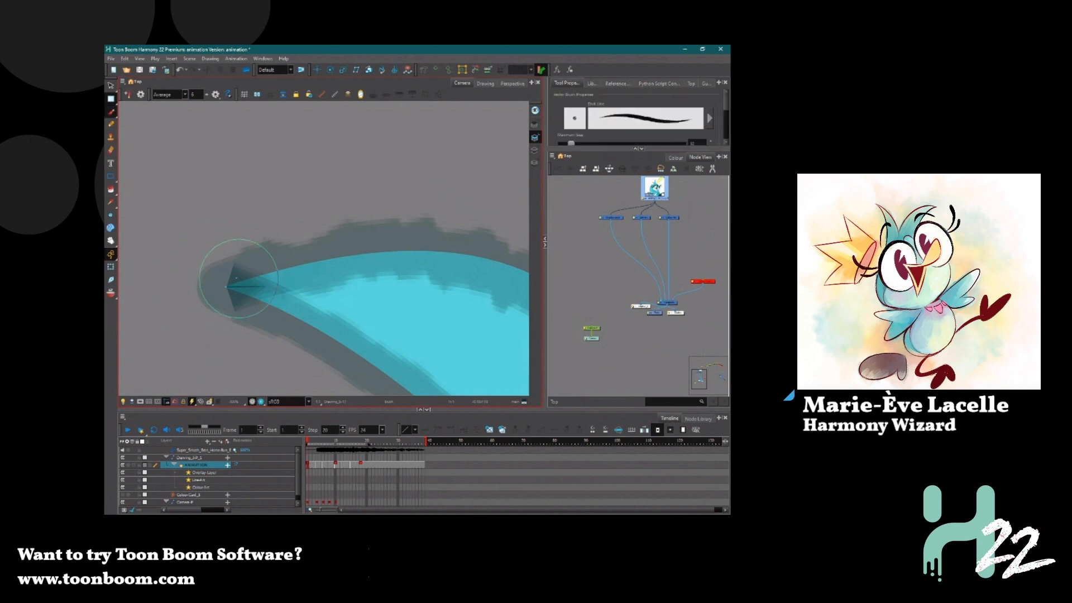
mouse_move(232, 270)
left_mouse_down()
mouse_move(342, 234)
mouse_move(492, 238)
mouse_move(532, 267)
left_mouse_up()
Add a Turbulence node and connect it directly below the Colour-Art node
scroll(655, 229, "up", 5)
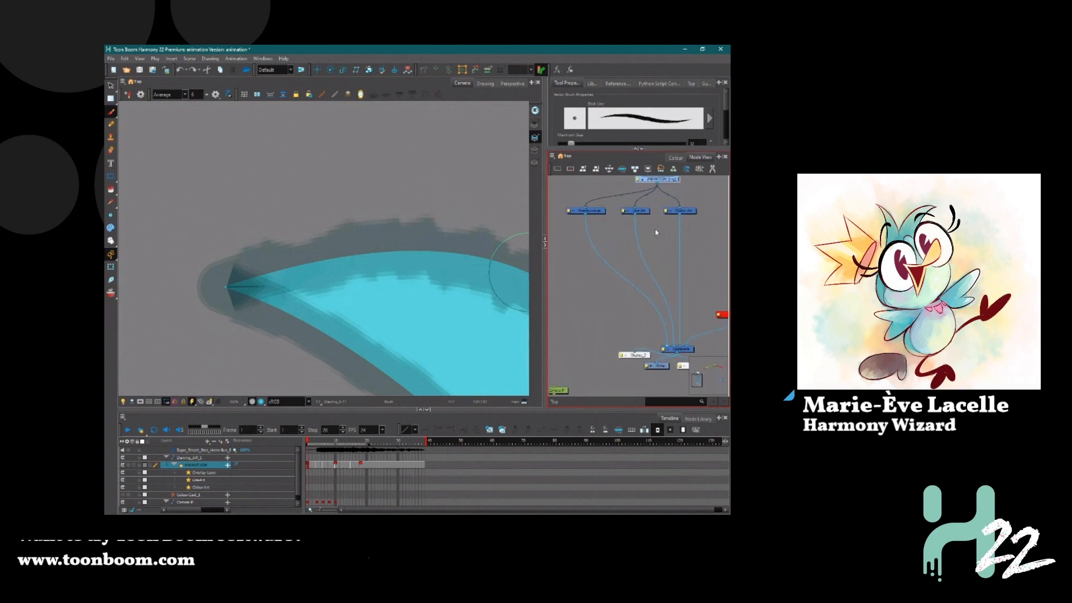
left_click_drag(698, 278, 705, 352)
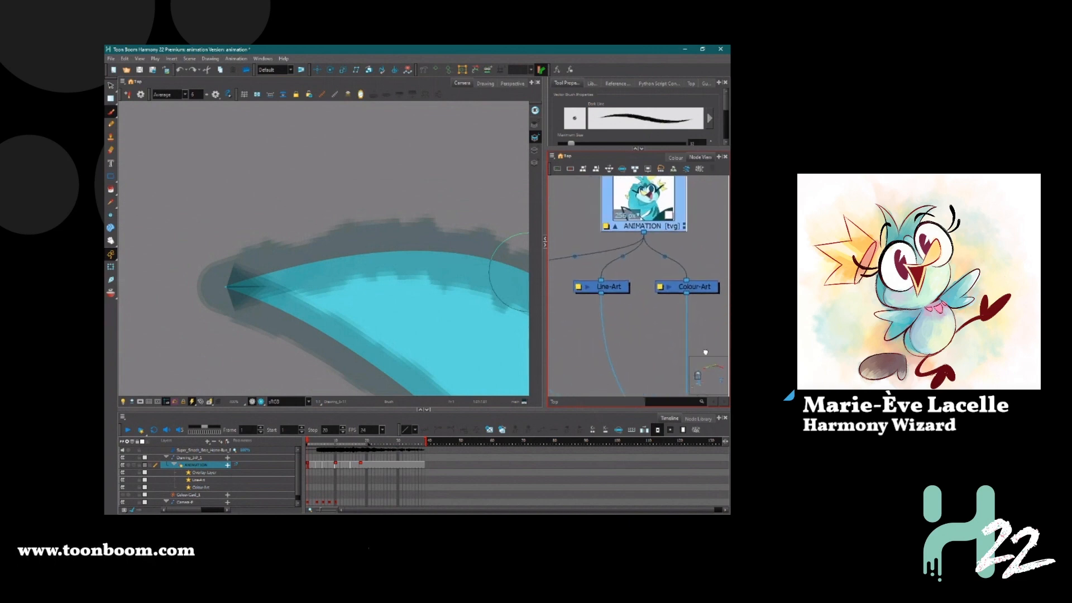
left_click_drag(675, 317, 637, 303)
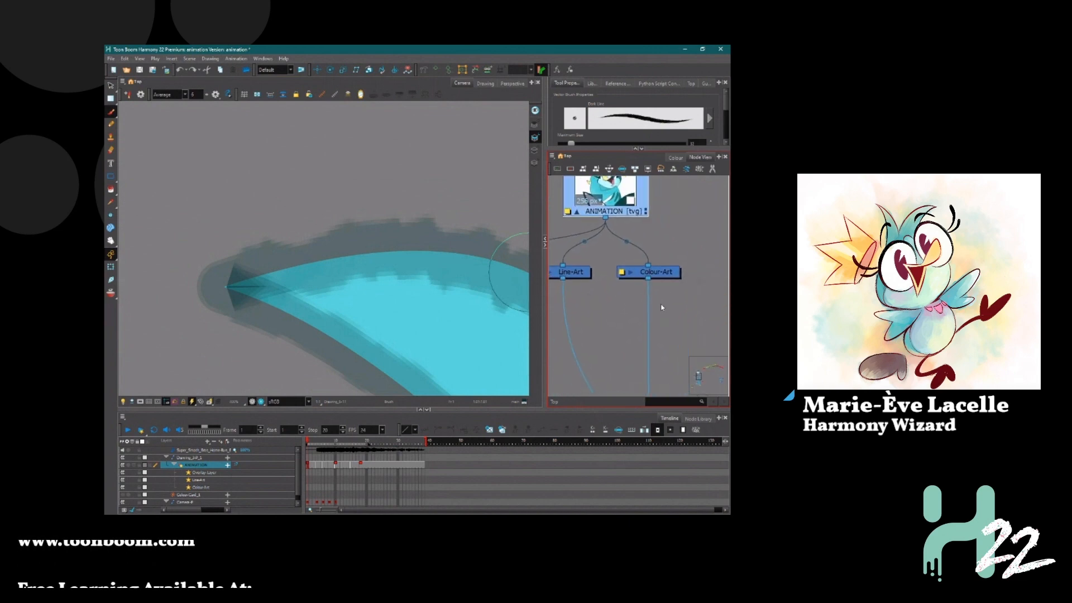
left_click(659, 276)
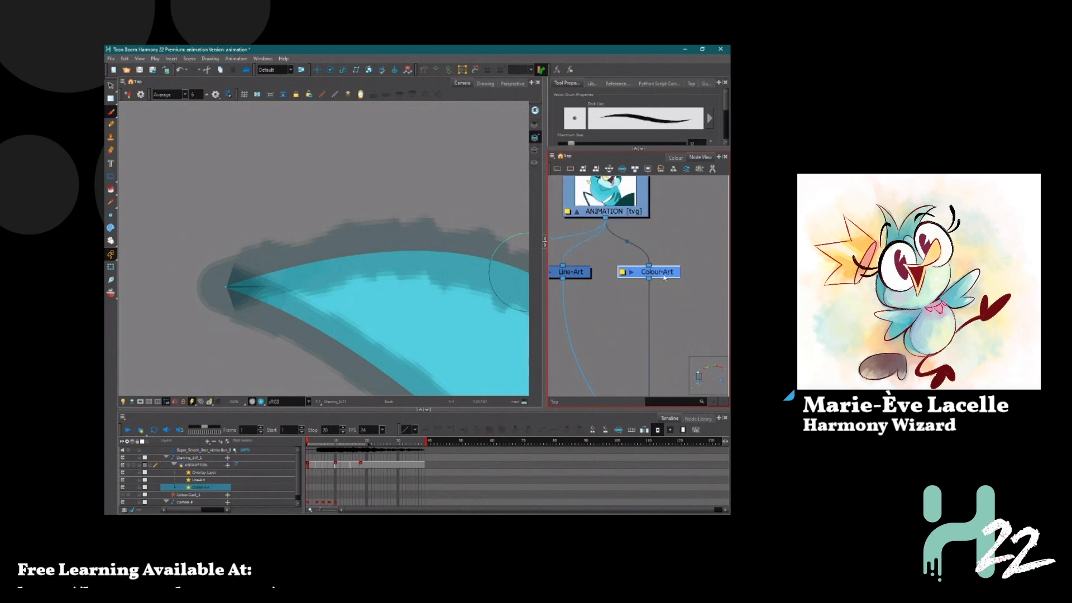
left_click(672, 303)
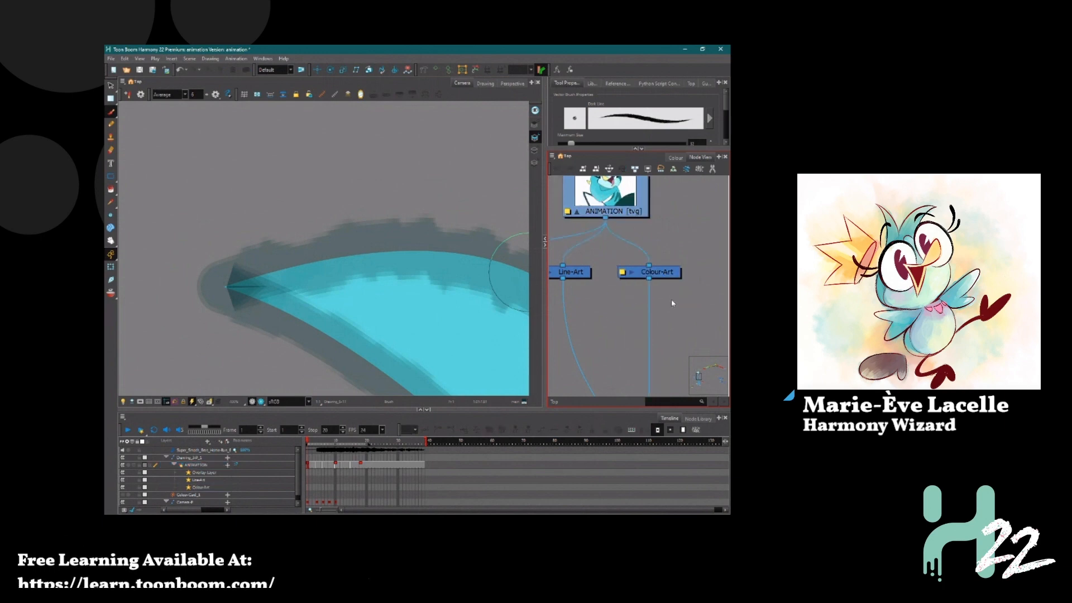
key("Tab")
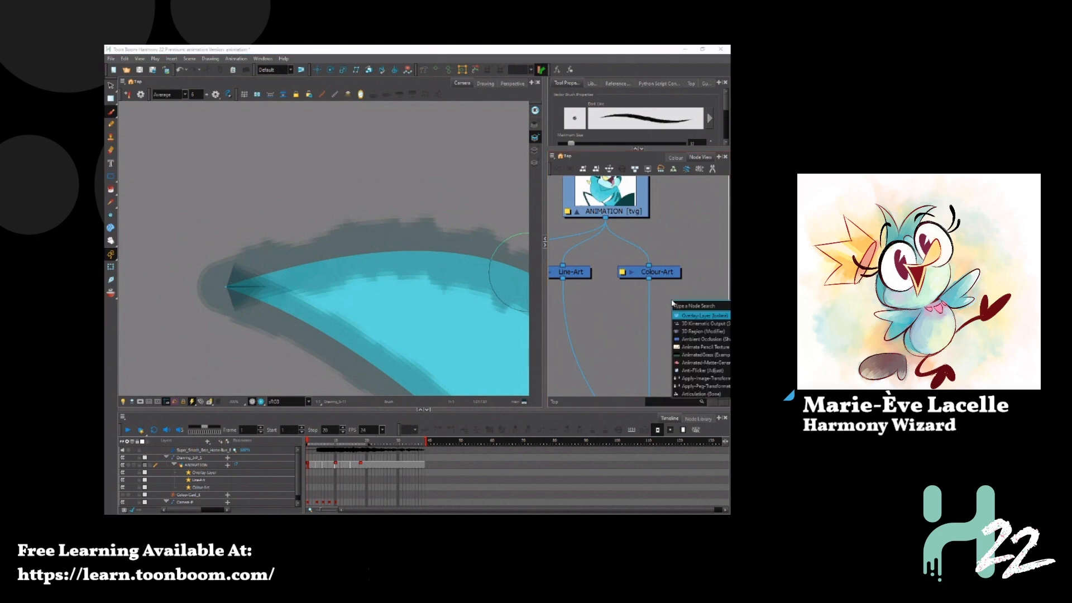
type("turb")
left_click(695, 316)
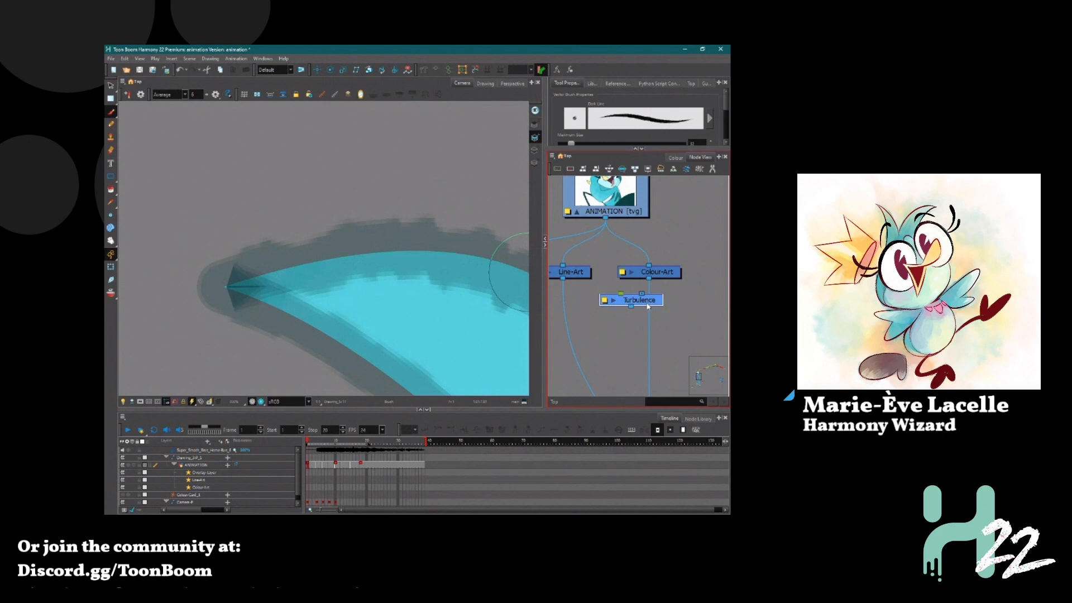
left_click_drag(652, 308, 661, 314)
Open the Turbulence node's properties, display the whole bird in Render View, and raise the locked turbulence amount
scroll(655, 314, "down", 1)
scroll(439, 311, "down", 3)
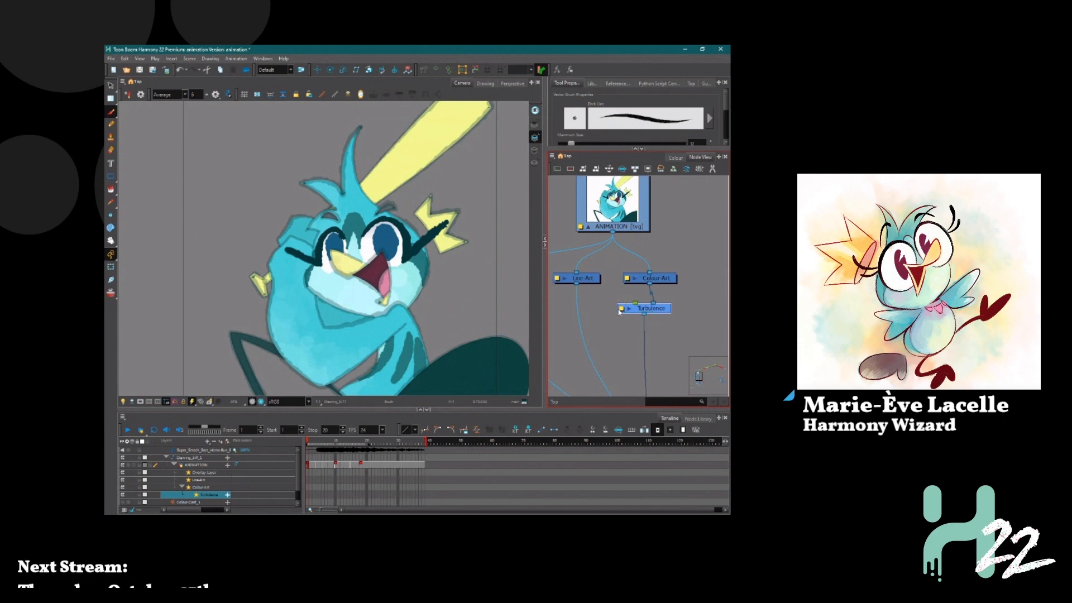
double_click(620, 310)
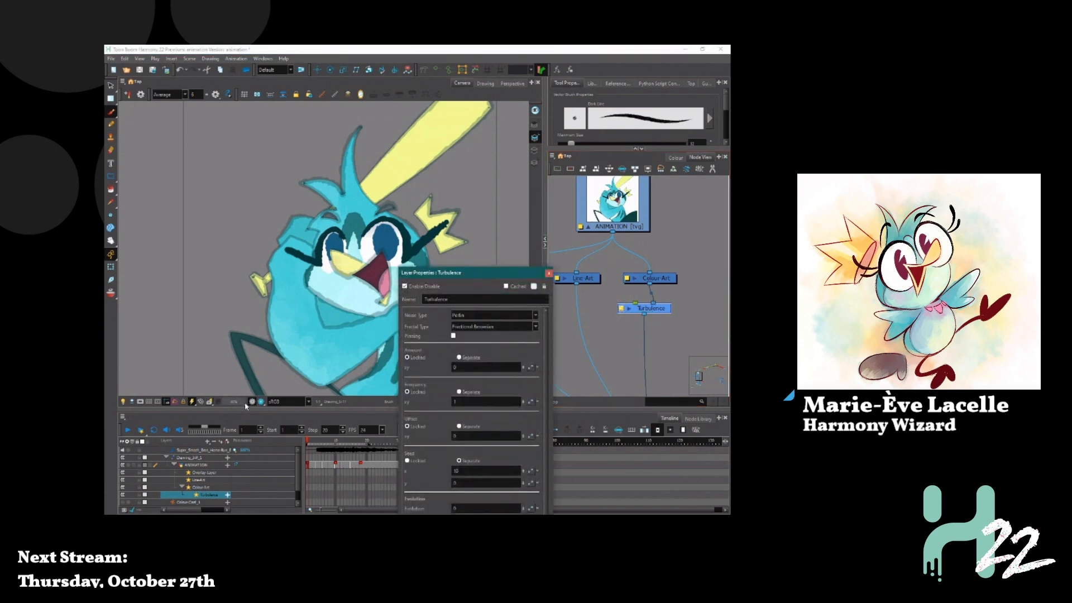
left_click(261, 402)
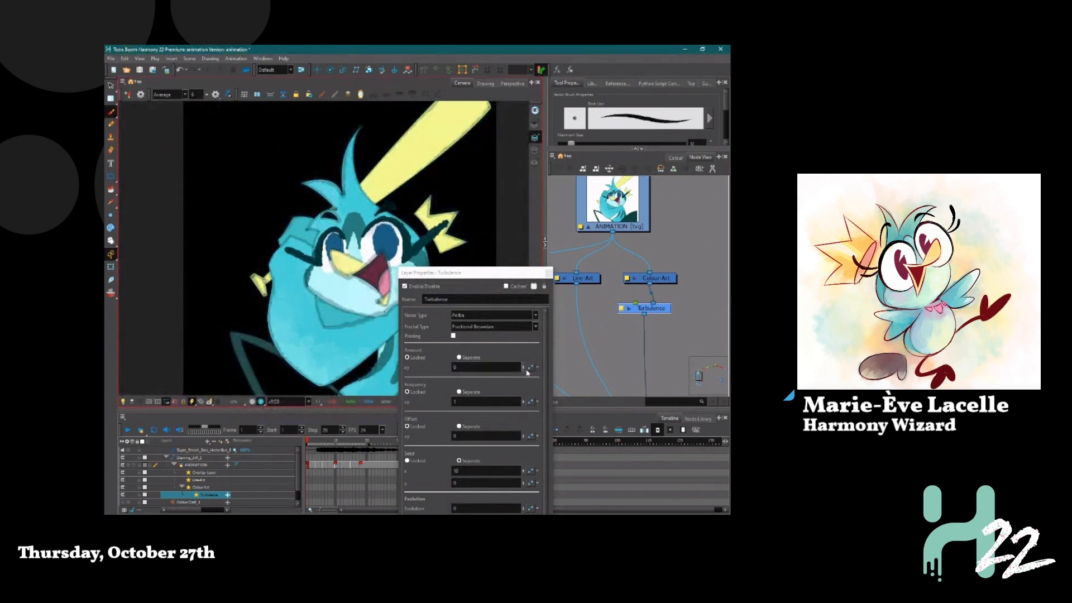
left_click_drag(523, 368, 517, 246)
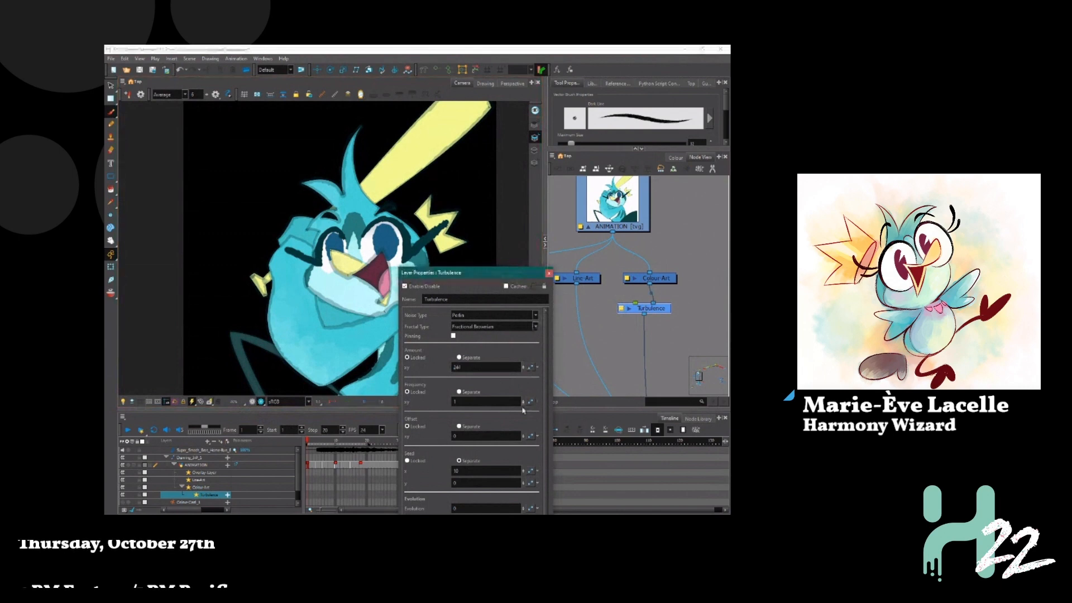
Raise the Turbulence node's locked frequency and check the distorted colour art at several zoom levels
left_click_drag(524, 402, 522, 243)
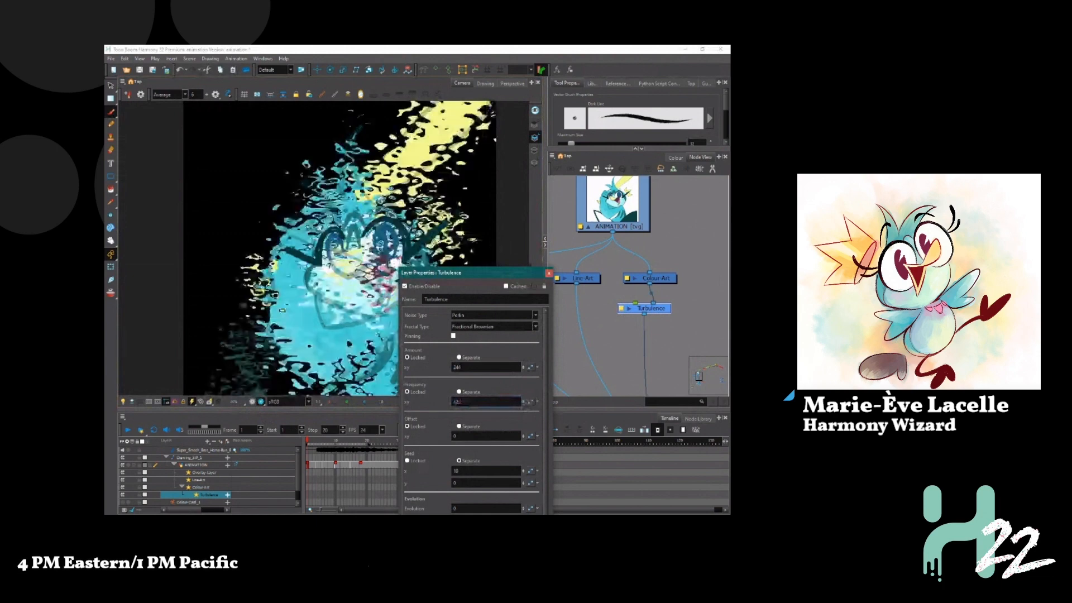
scroll(354, 221, "down", 1)
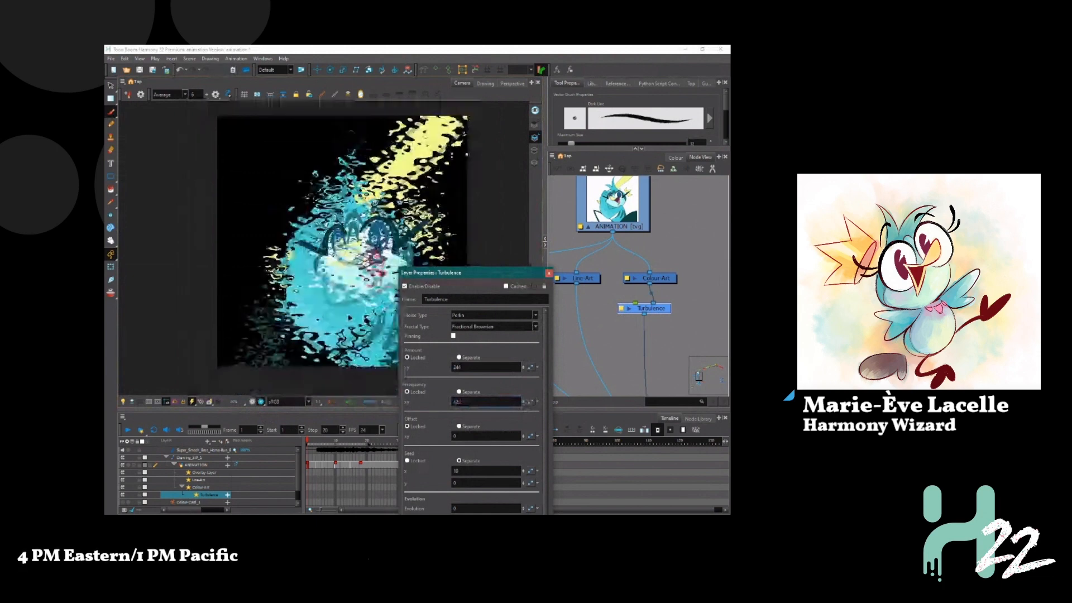
scroll(347, 244, "up", 2)
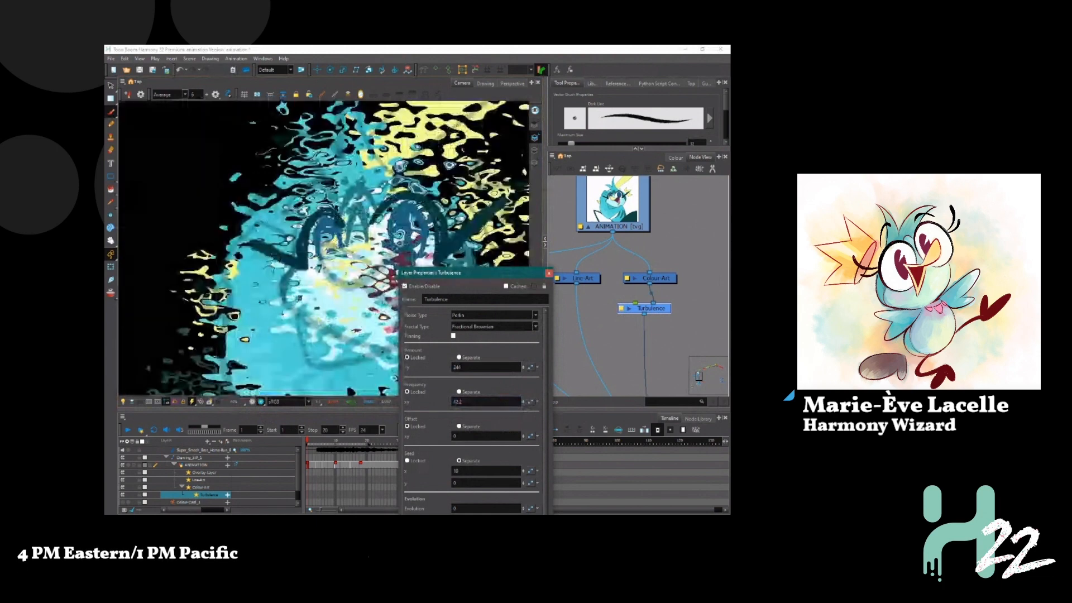
scroll(352, 240, "down", 2)
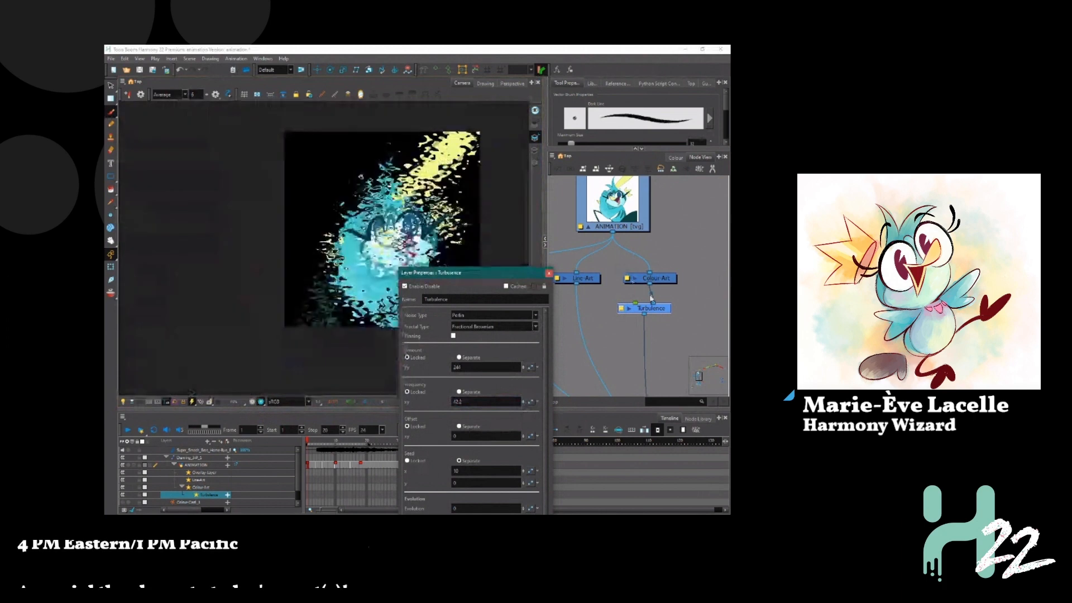
Detach the Turbulence node from the Colour-Art branch and reconnect it directly below the Composite node
left_click_drag(669, 315, 587, 377)
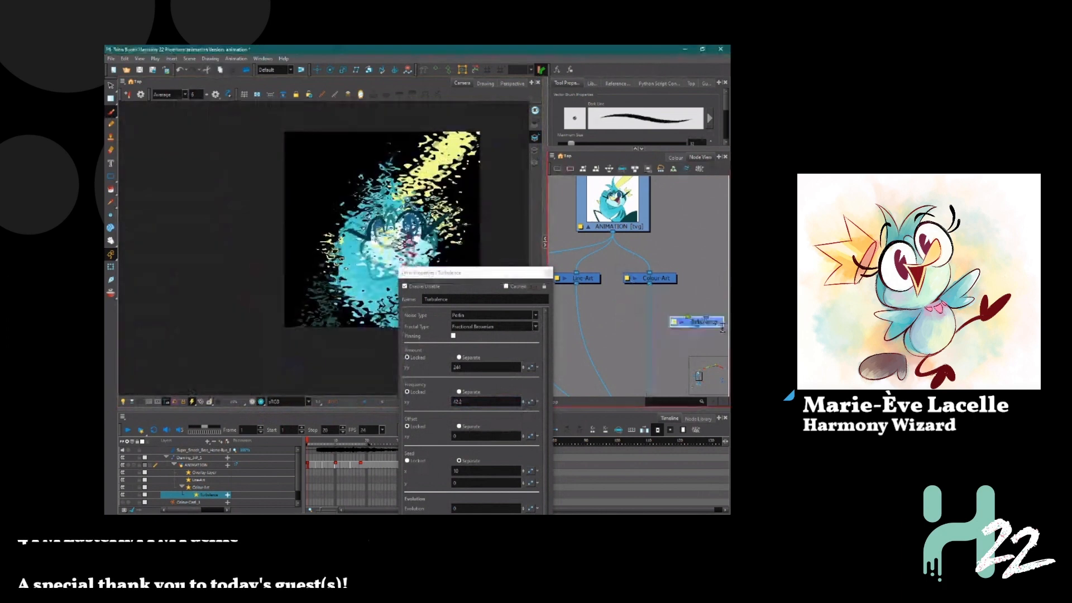
scroll(651, 273, "down", 2)
left_click_drag(660, 377, 655, 381)
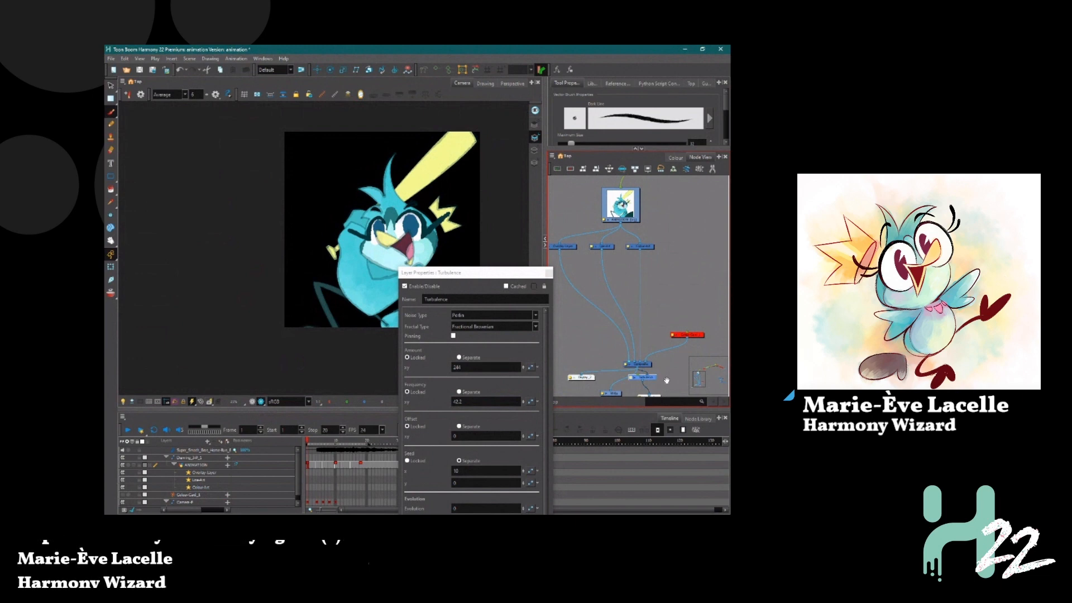
scroll(654, 381, "down", 2)
Add the Display toolbar to the top toolbar row and choose Display as the active display
right_click(594, 66)
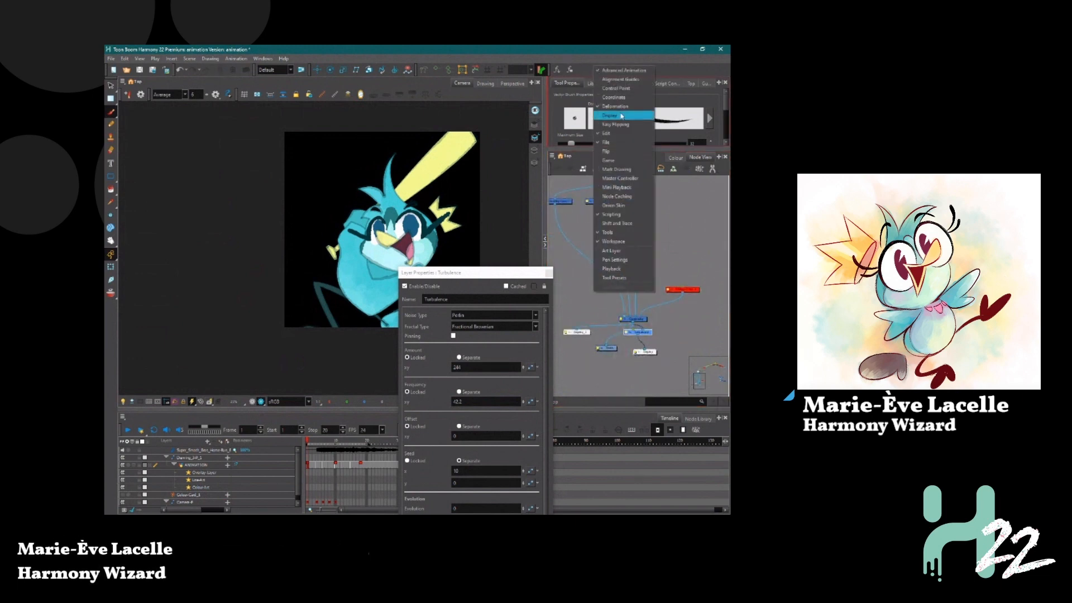
left_click(610, 116)
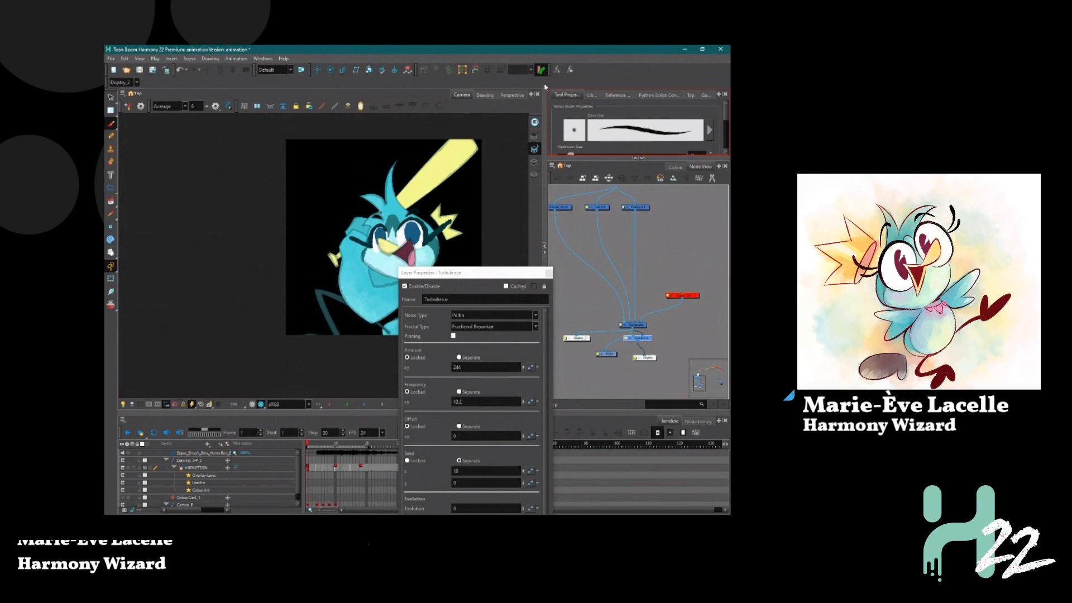
left_click_drag(546, 87, 581, 70)
left_click(609, 70)
left_click(605, 89)
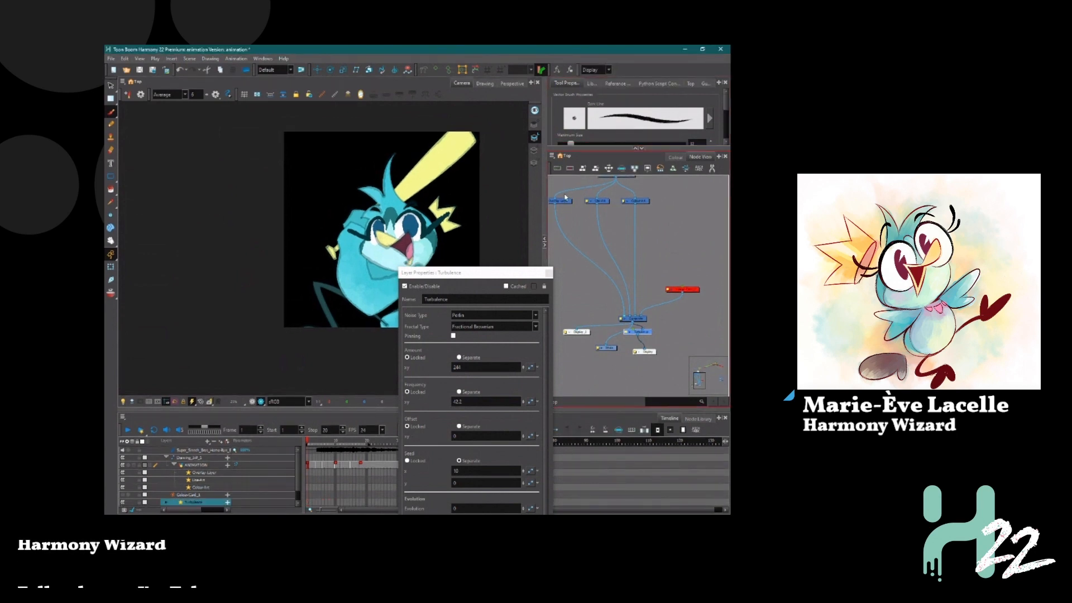
Set the Turbulence node's locked amount to 0 and its locked frequency to 1
left_click_drag(441, 272, 516, 266)
scroll(397, 211, "up", 3)
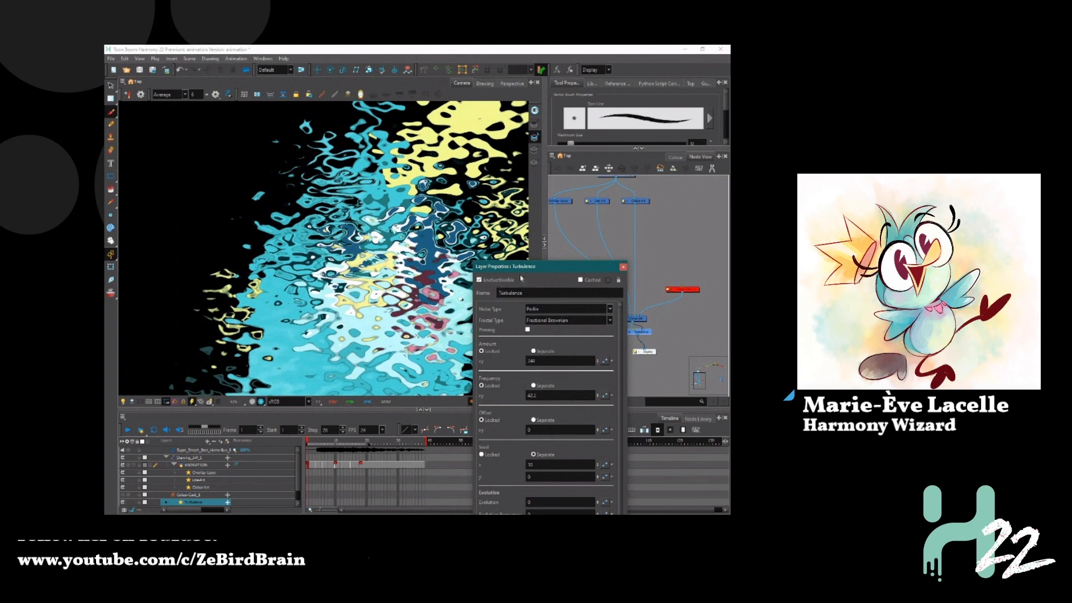
scroll(273, 217, "down", 2)
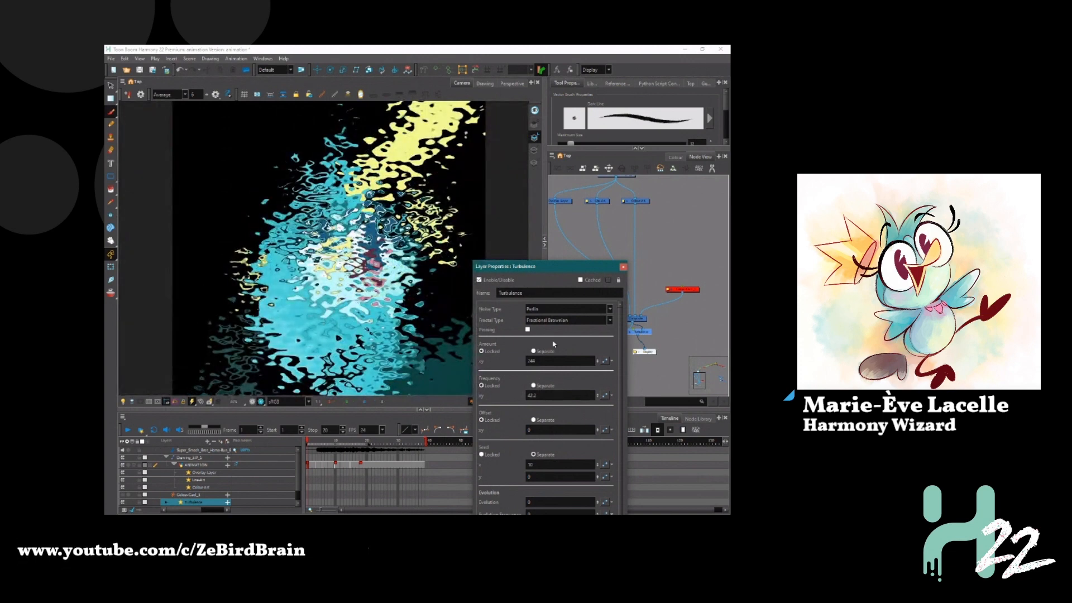
left_click_drag(550, 361, 489, 347)
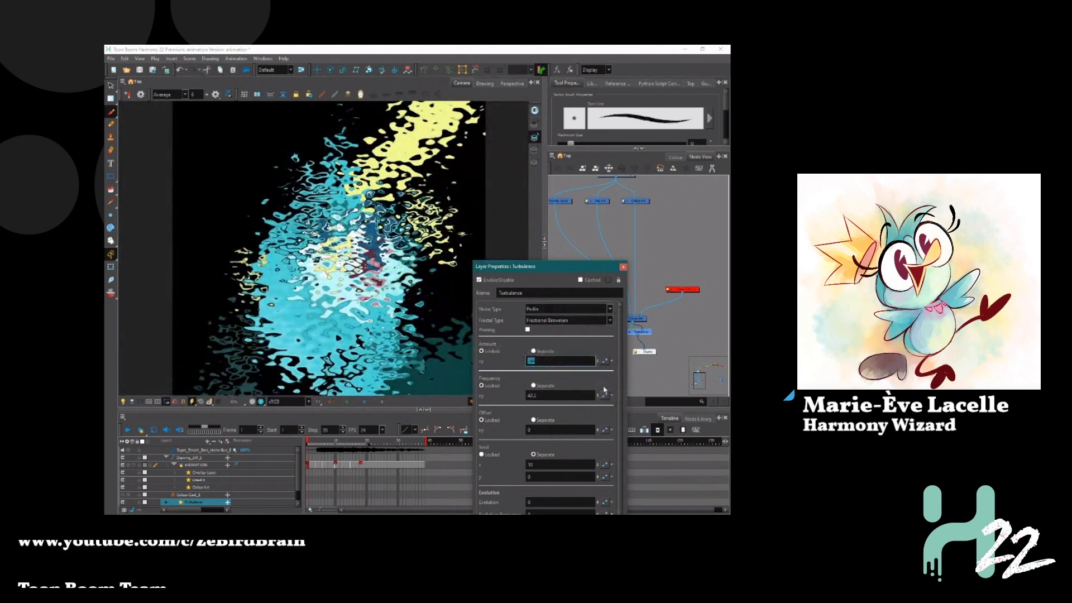
type("0")
left_click(566, 397)
double_click(536, 395)
type("0")
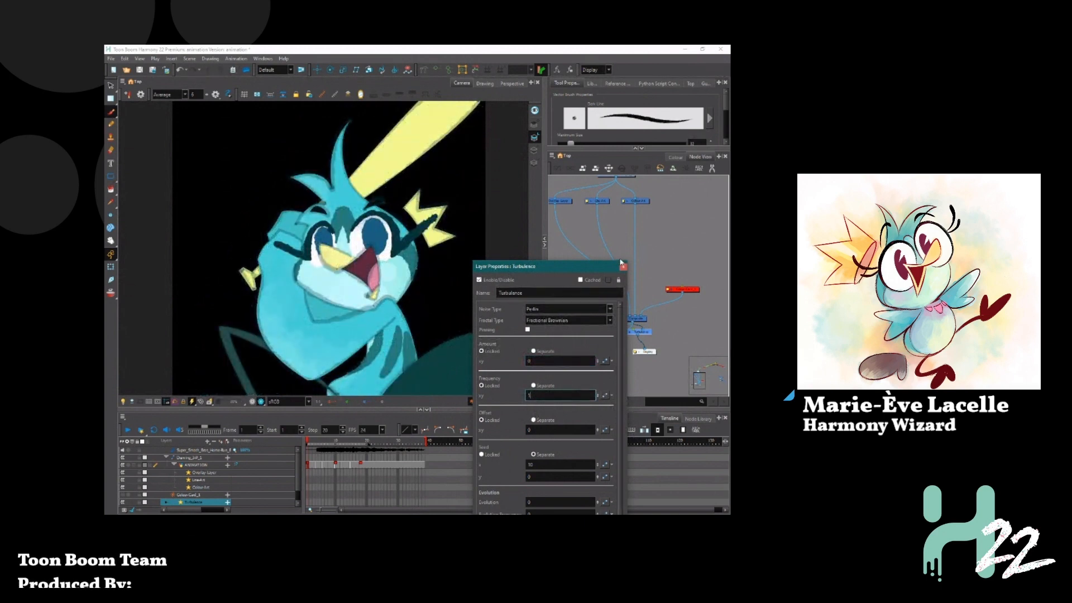
Add a Turbulent Noise generator node in the empty area beside the Colour-Art connection
left_click_drag(621, 269, 538, 122)
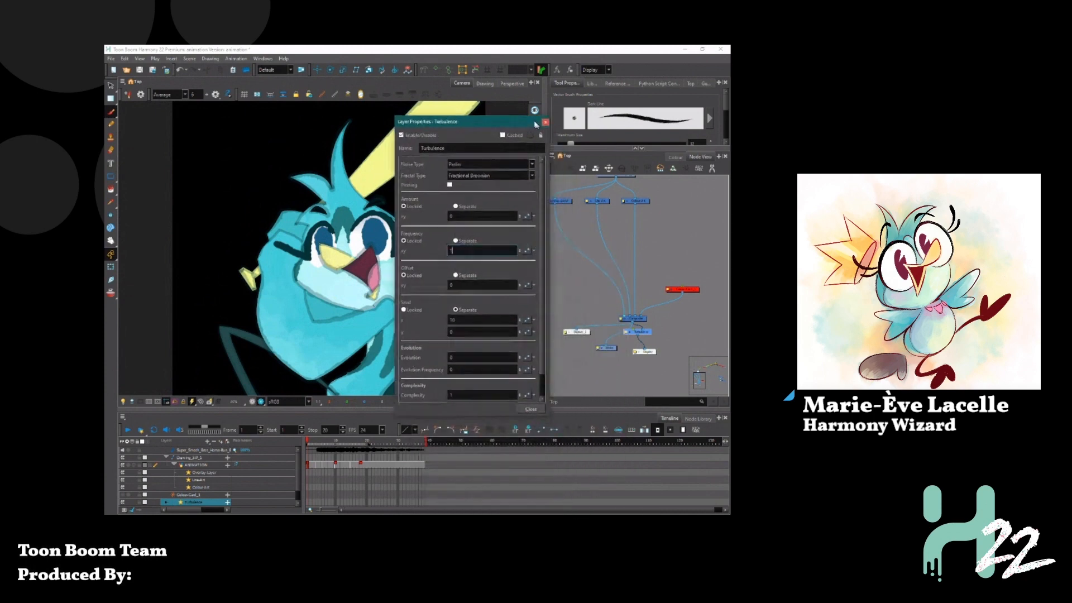
left_click(673, 241)
key("Tab")
type("tur")
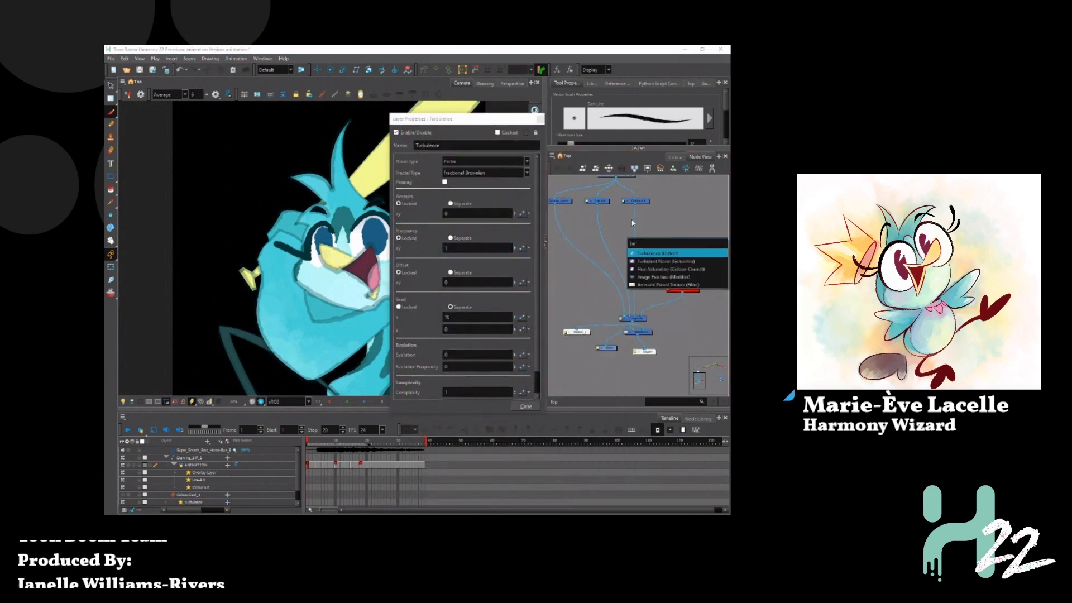
left_click(679, 254)
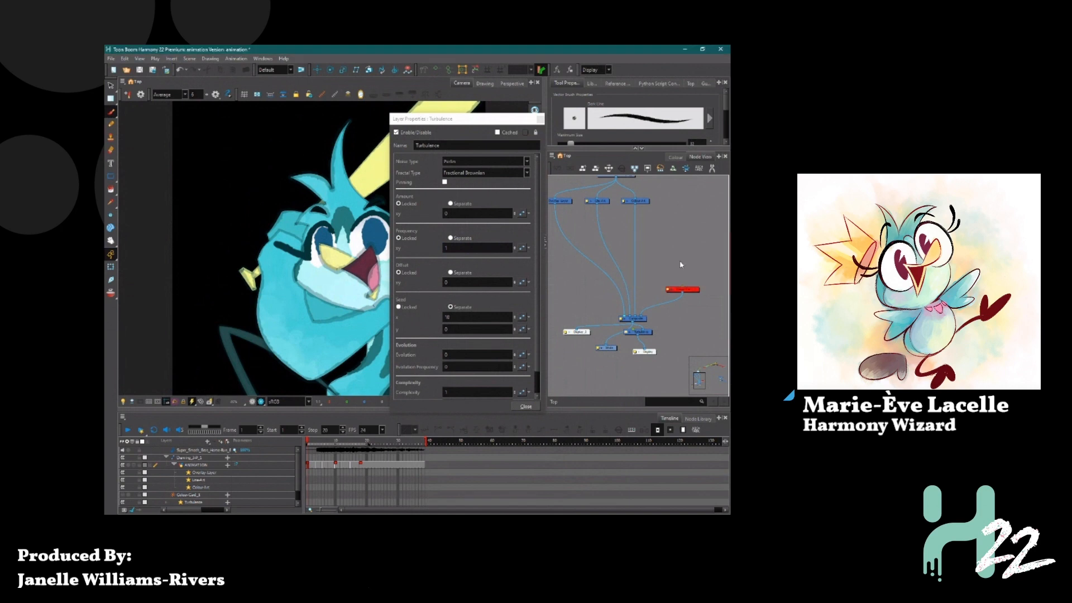
left_click_drag(679, 226, 684, 236)
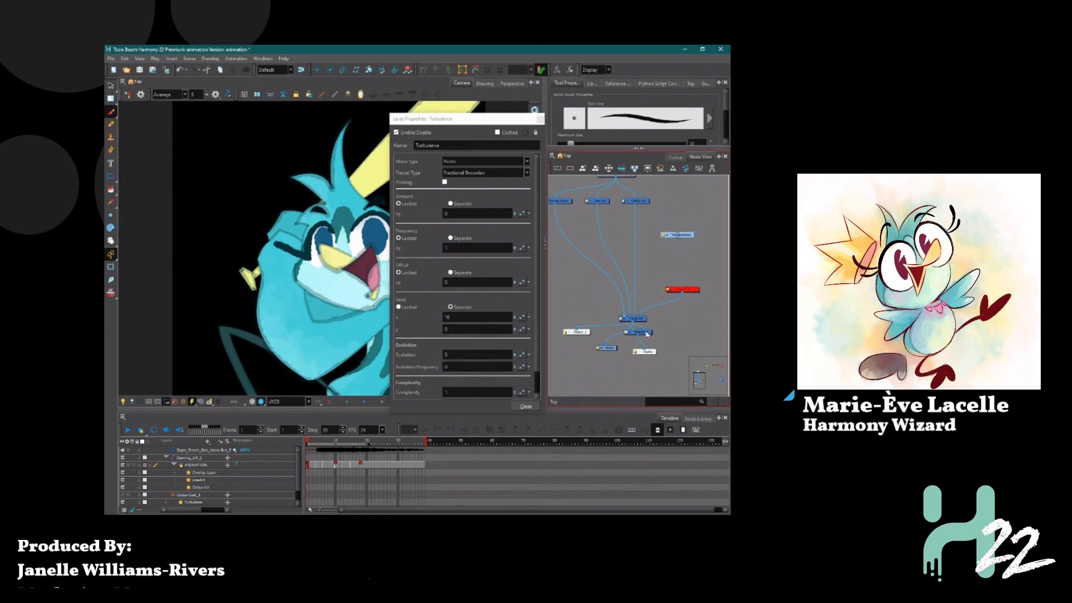
Move the Turbulence node back onto the connection below Colour-Art, next to the TurbulentNoise node
left_click_drag(647, 334, 676, 246)
scroll(663, 235, "up", 3)
left_click_drag(683, 243, 614, 240)
left_click(642, 223)
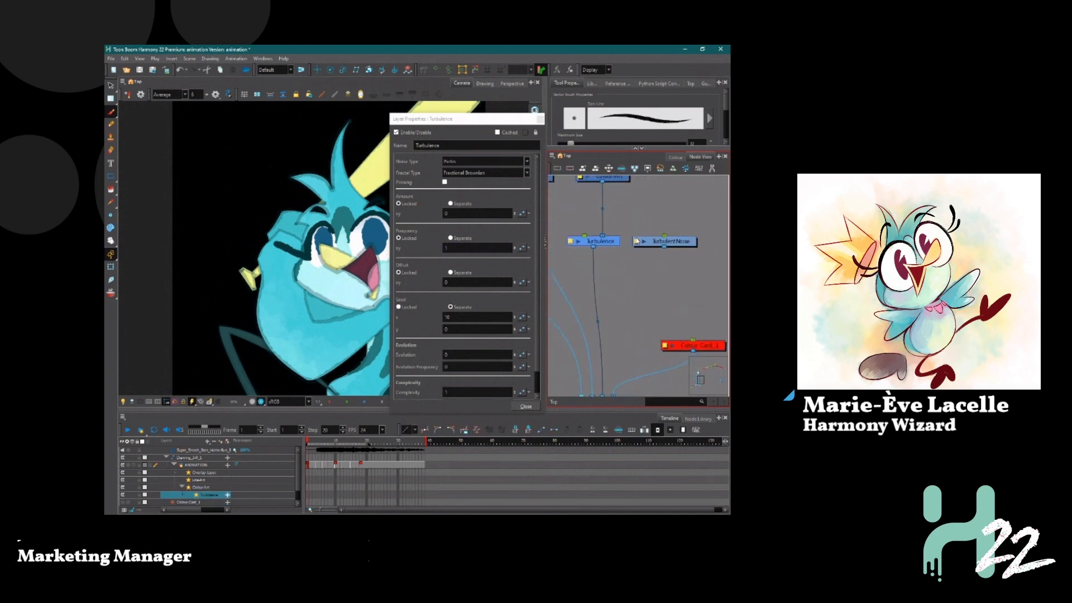
Compare the layer properties of the Turbulence and Turbulent Noise nodes side by side
left_click_drag(504, 127, 408, 126)
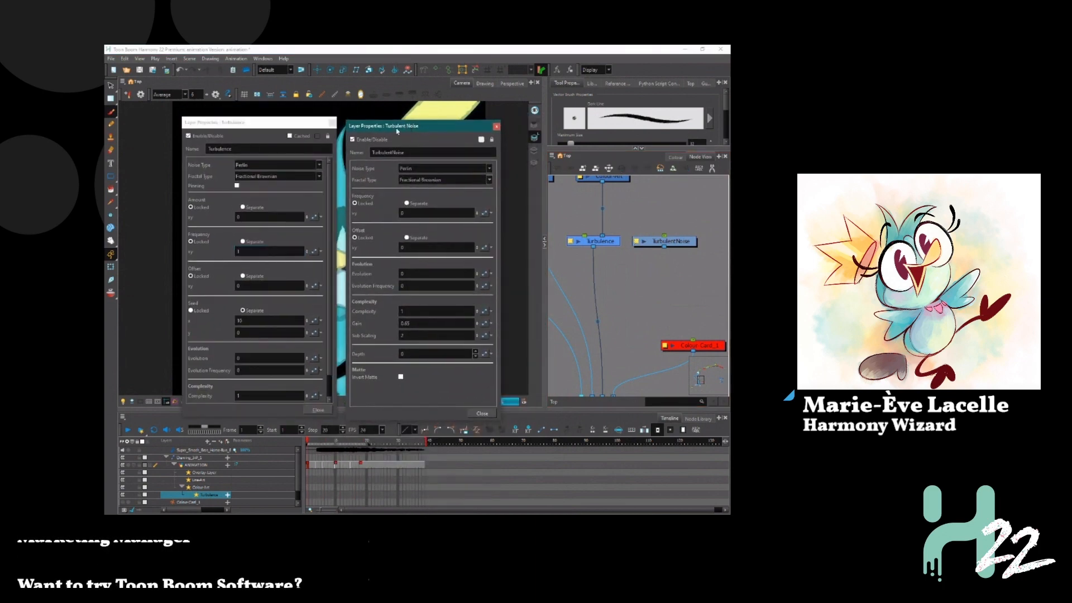
left_click_drag(231, 149, 204, 149)
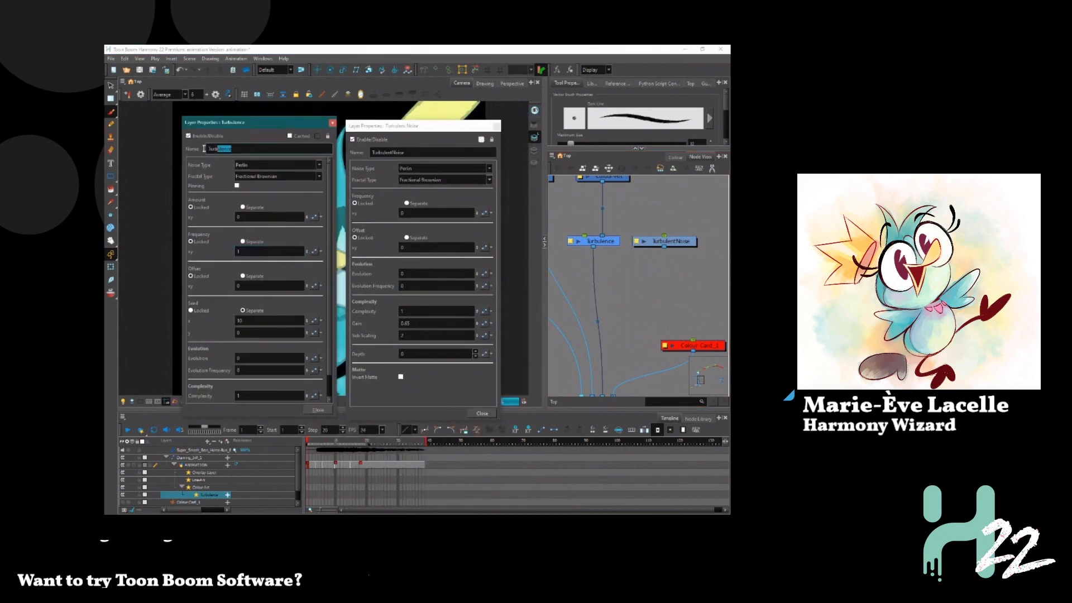
double_click(416, 152)
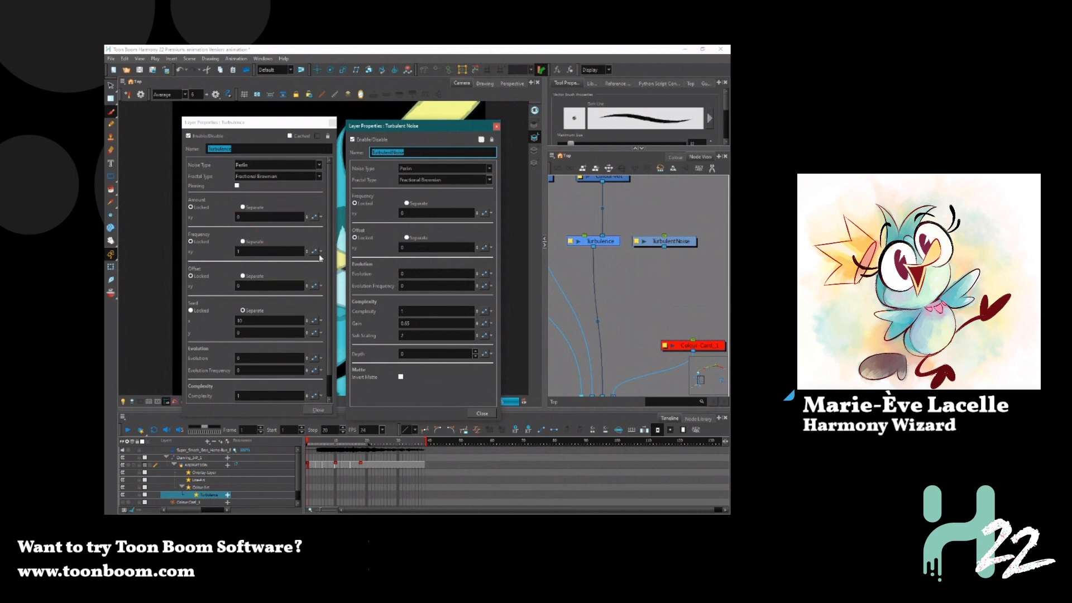
left_click_drag(368, 130, 359, 170)
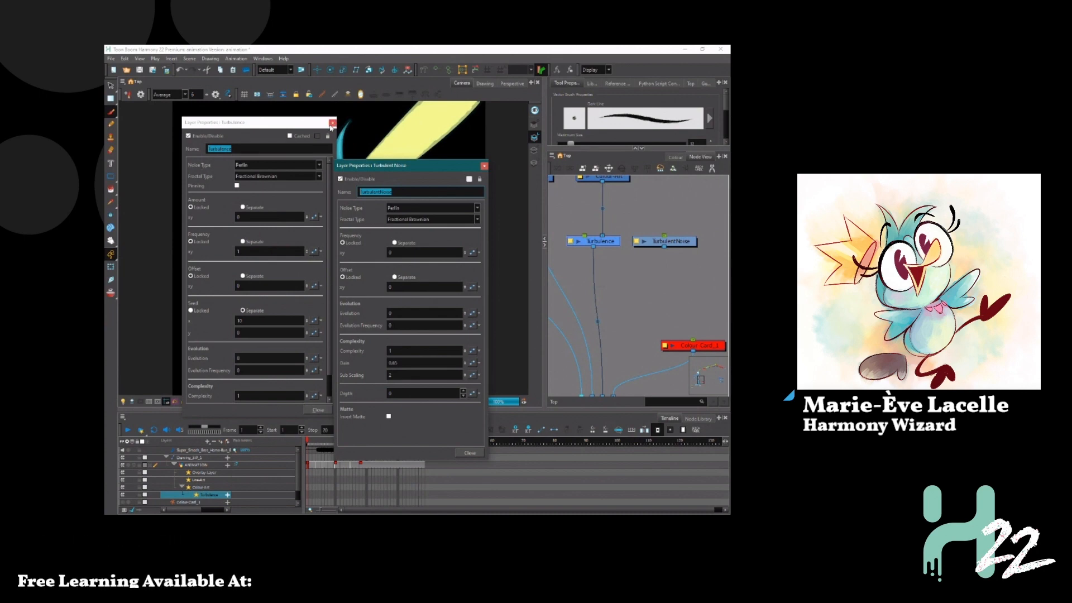
Close both properties windows and connect the TurbulentNoise node to the Composite node
left_click(332, 122)
left_click_drag(351, 167, 464, 205)
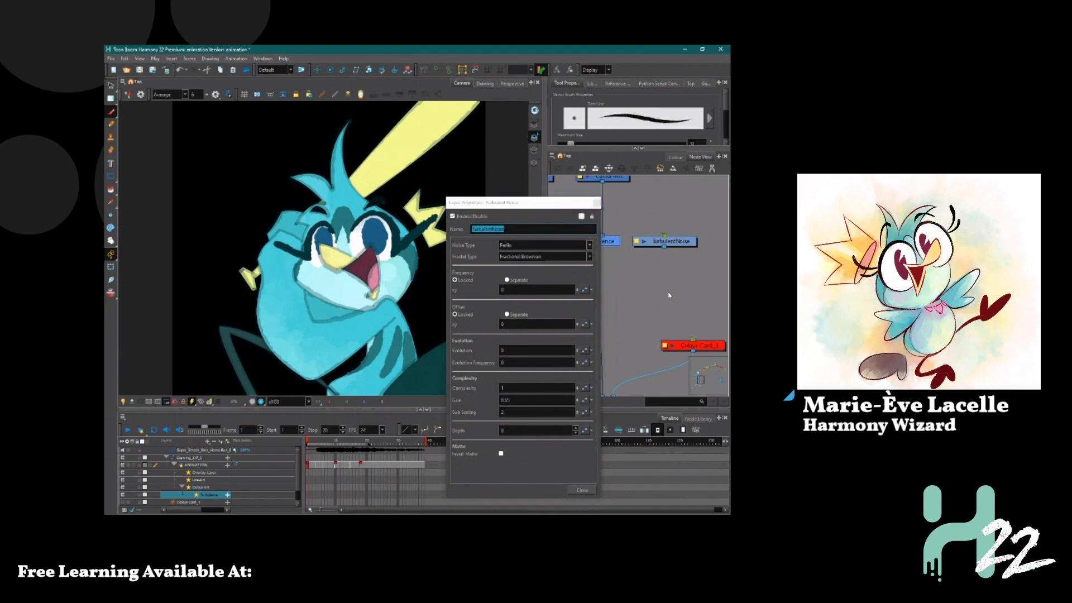
left_click(597, 204)
left_click_drag(664, 247, 601, 346)
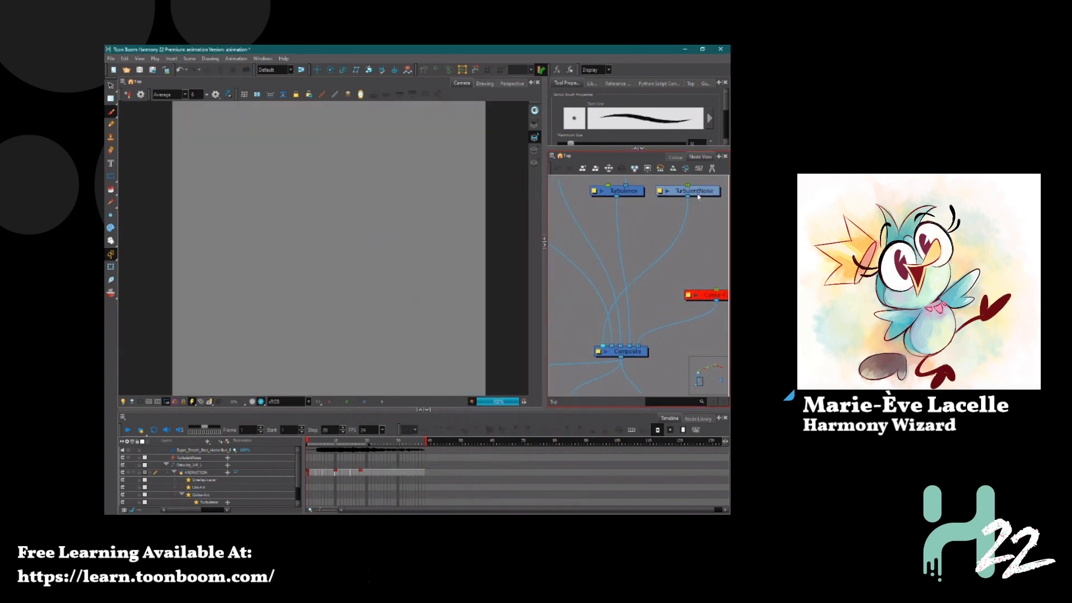
left_click_drag(704, 193, 639, 284)
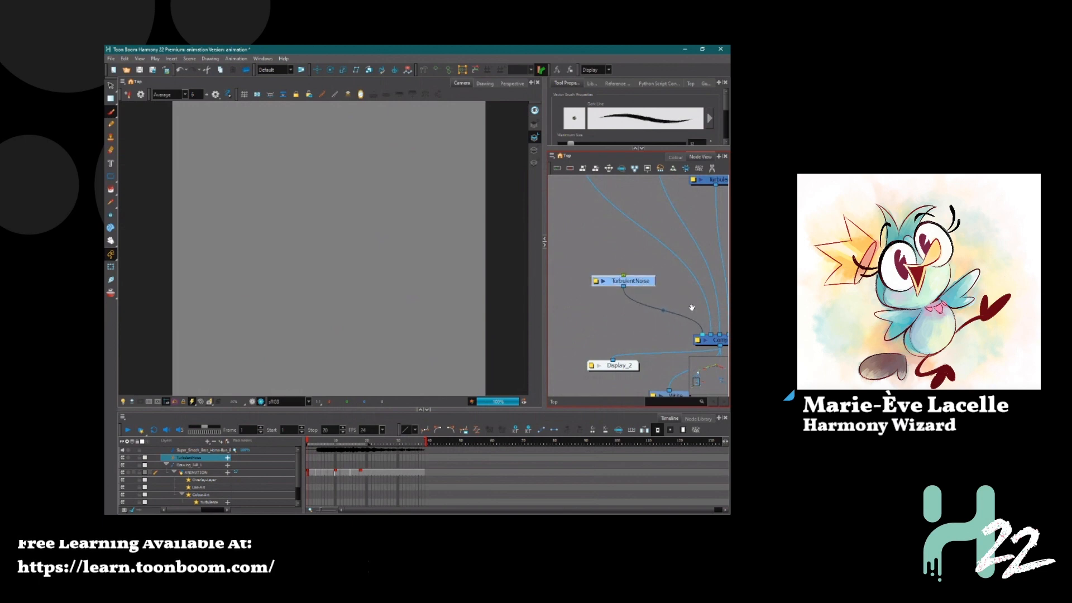
Delete Display_2 and disconnect the other layers so only TurbulentNoise feeds the Composite, with the noise node placed directly above it
mouse_move(692, 306)
left_mouse_down()
mouse_move(664, 308)
mouse_move(686, 320)
left_mouse_up()
left_click_drag(692, 324, 694, 306)
left_click(592, 367)
key("Delete")
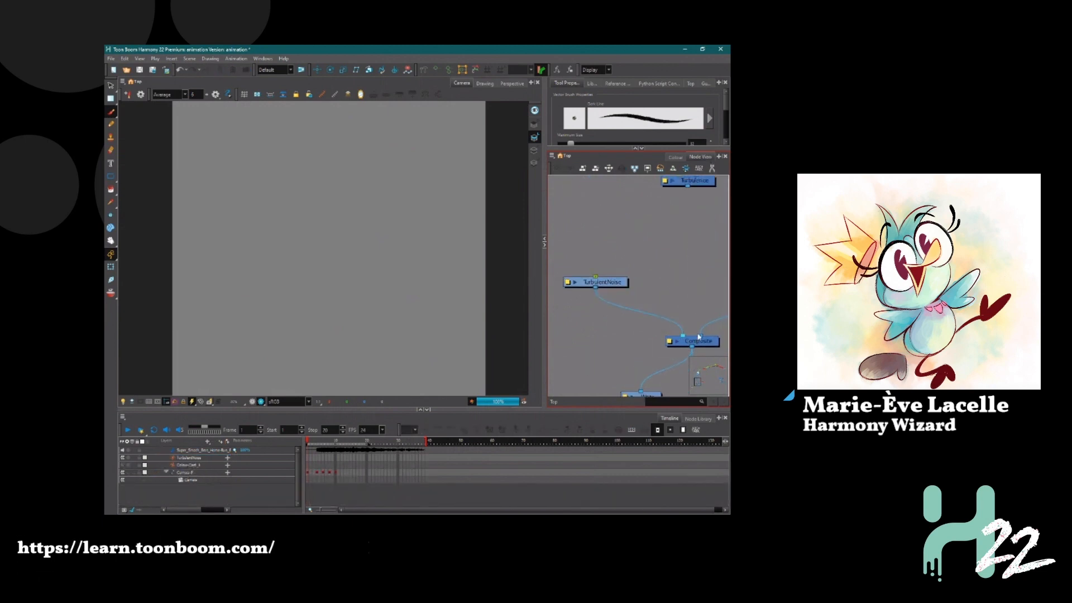
left_click_drag(616, 284, 656, 311)
Expand the TurbulentNoise node's preview thumbnail, enlarge it, and collapse it again
left_click(654, 298)
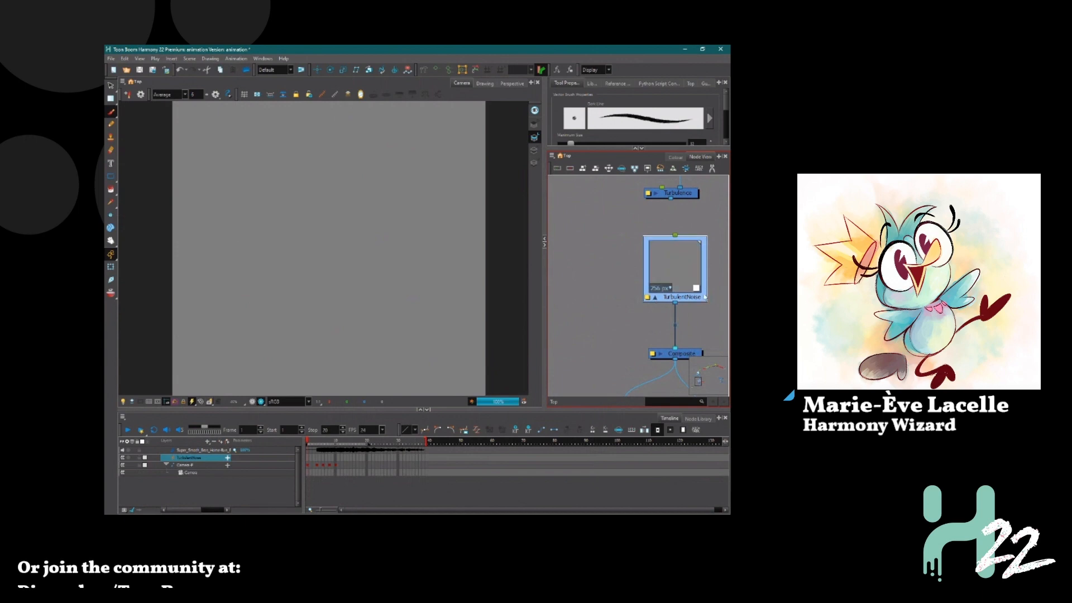
left_click_drag(699, 244, 713, 222)
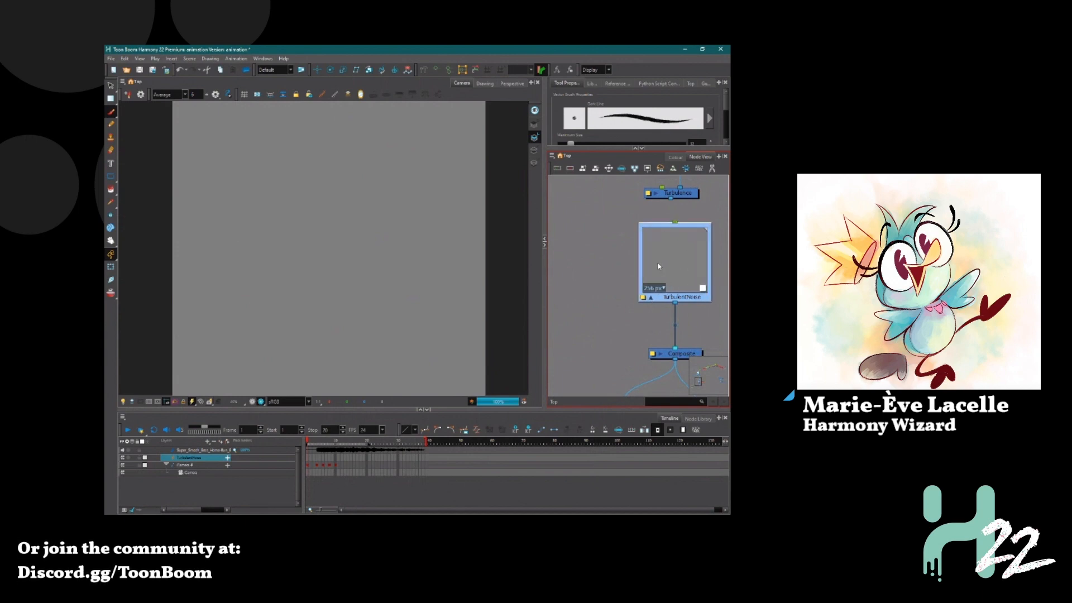
left_click_drag(673, 290, 665, 304)
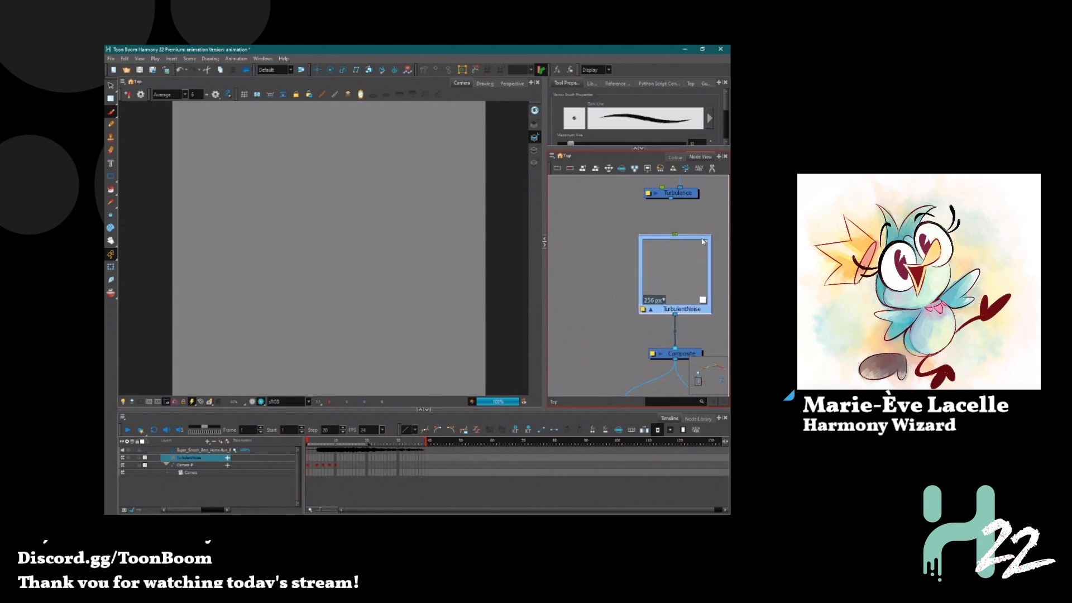
left_click(652, 309)
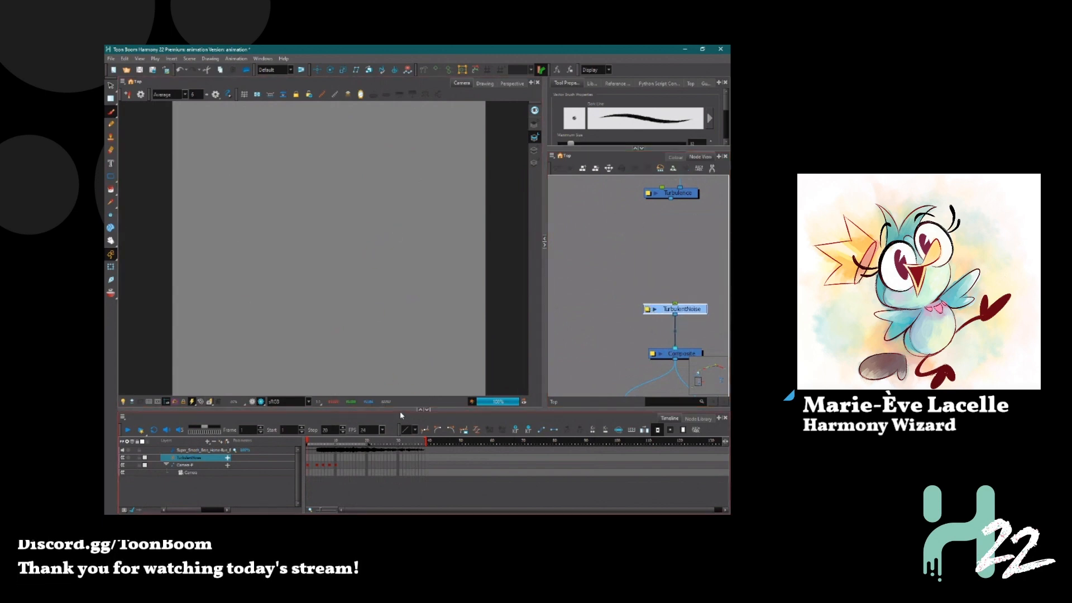
Make the Camera view taller, open the TurbulentNoise node's properties, and set its locked frequency to 50
left_click_drag(400, 411, 400, 424)
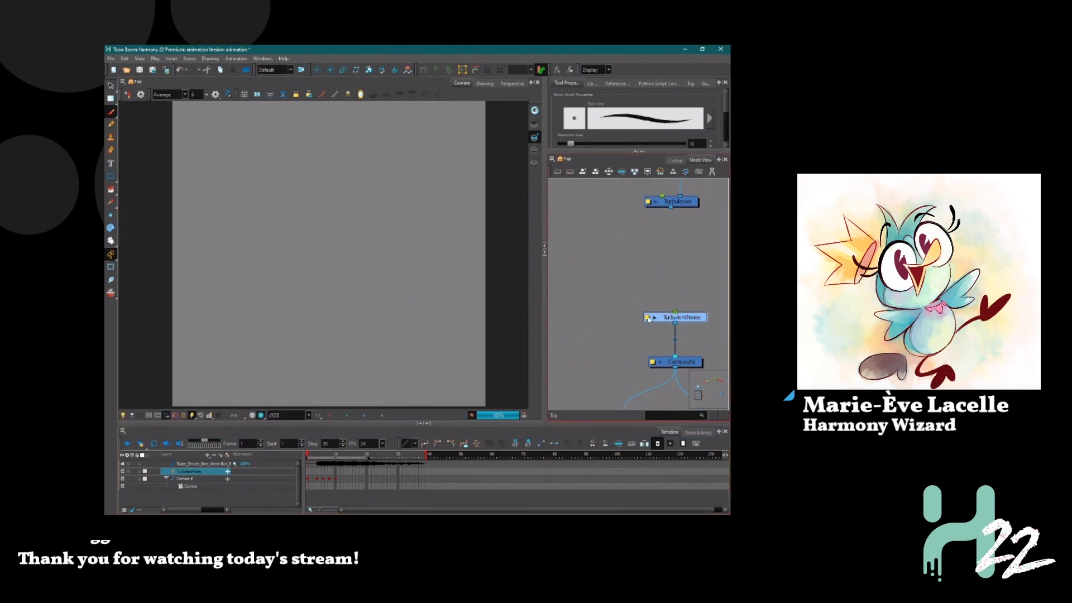
double_click(664, 317)
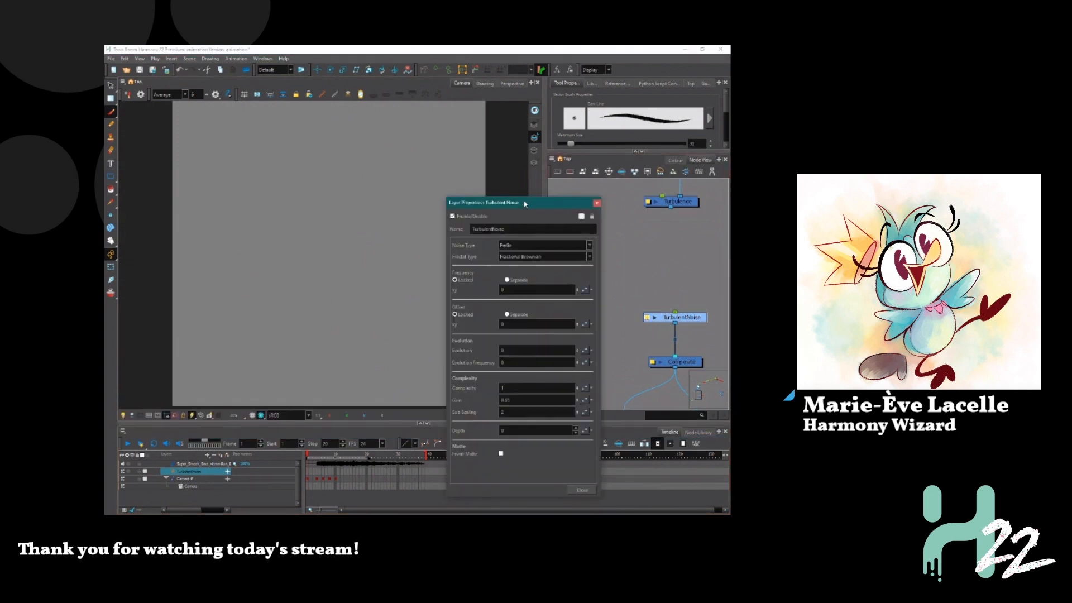
left_click_drag(503, 202, 568, 115)
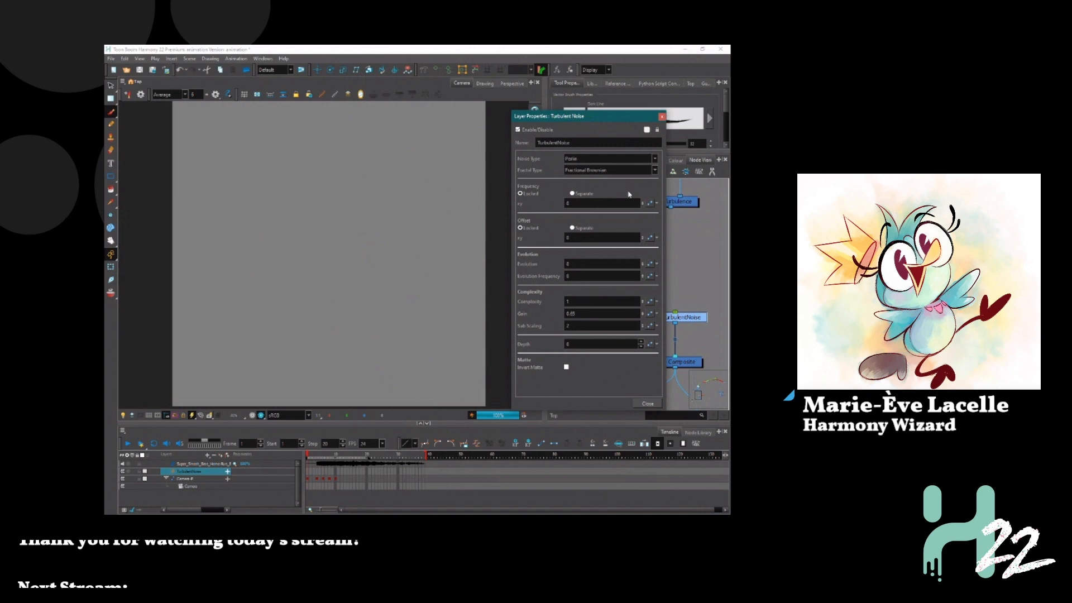
left_click(568, 204)
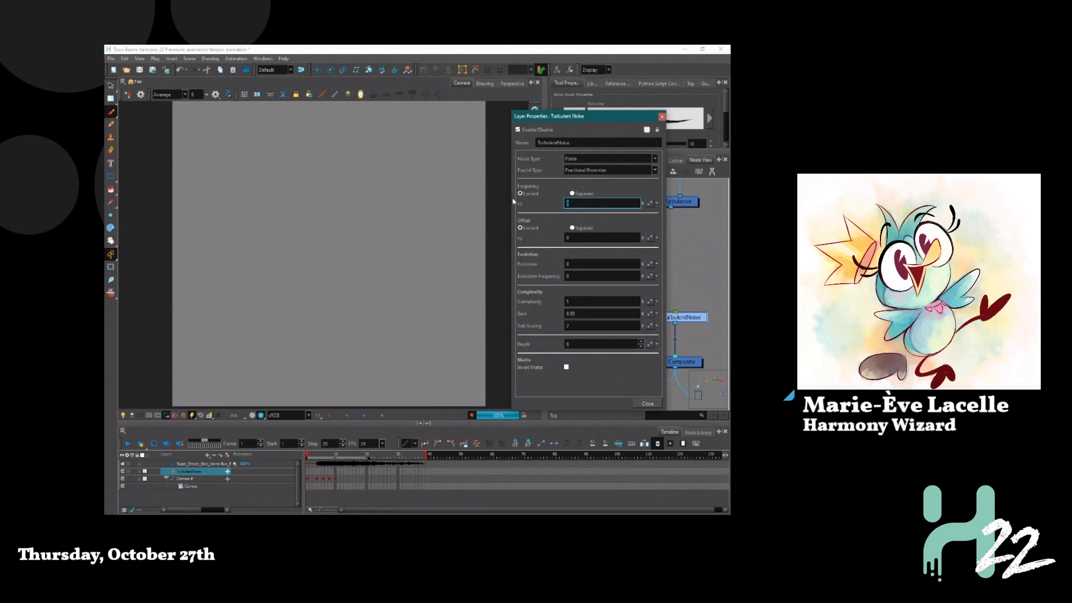
type("50")
key("Return")
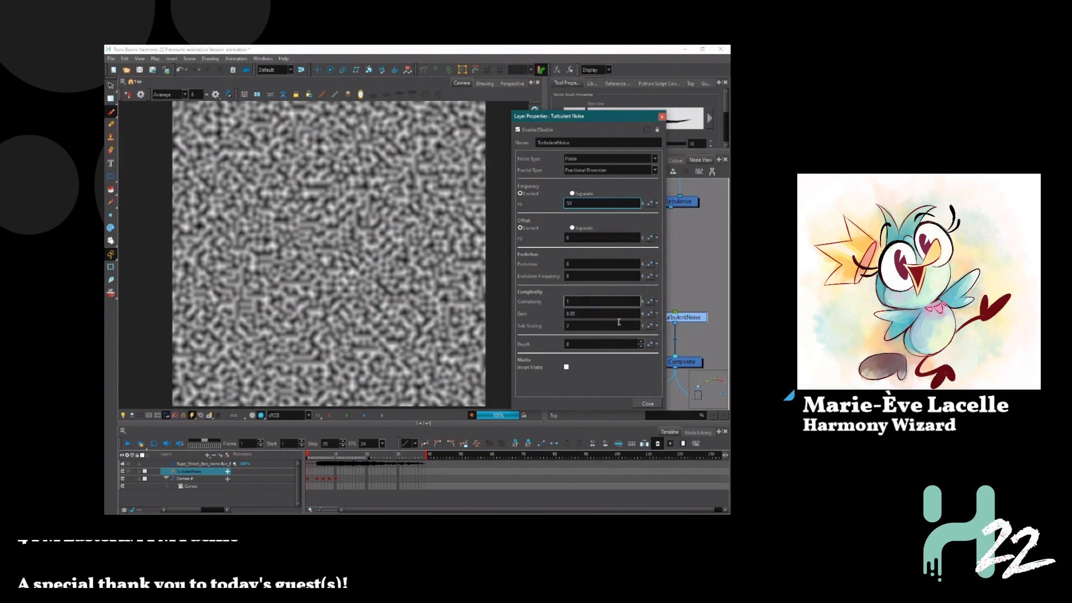
Try Complexity values of 2 and 15 on the TurbulentNoise node
left_click(566, 302)
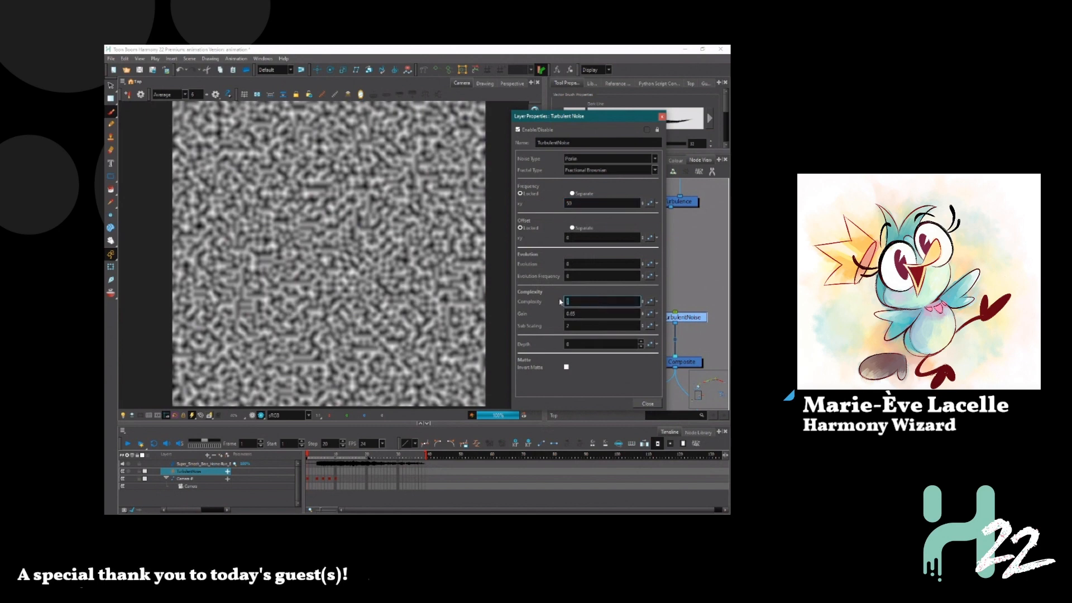
type("2")
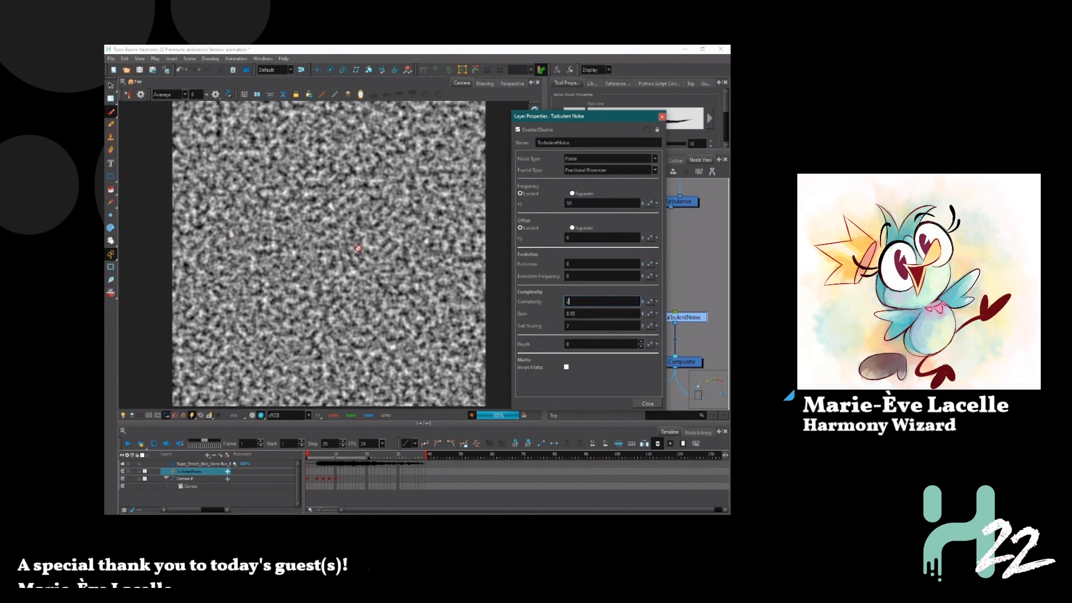
left_click_drag(572, 300, 557, 305)
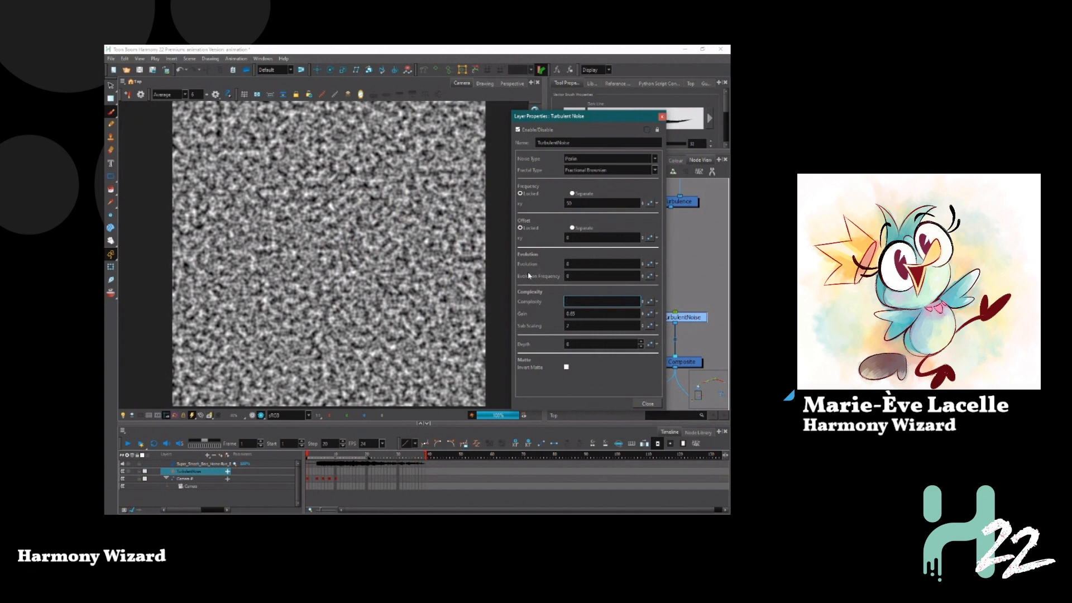
type("15")
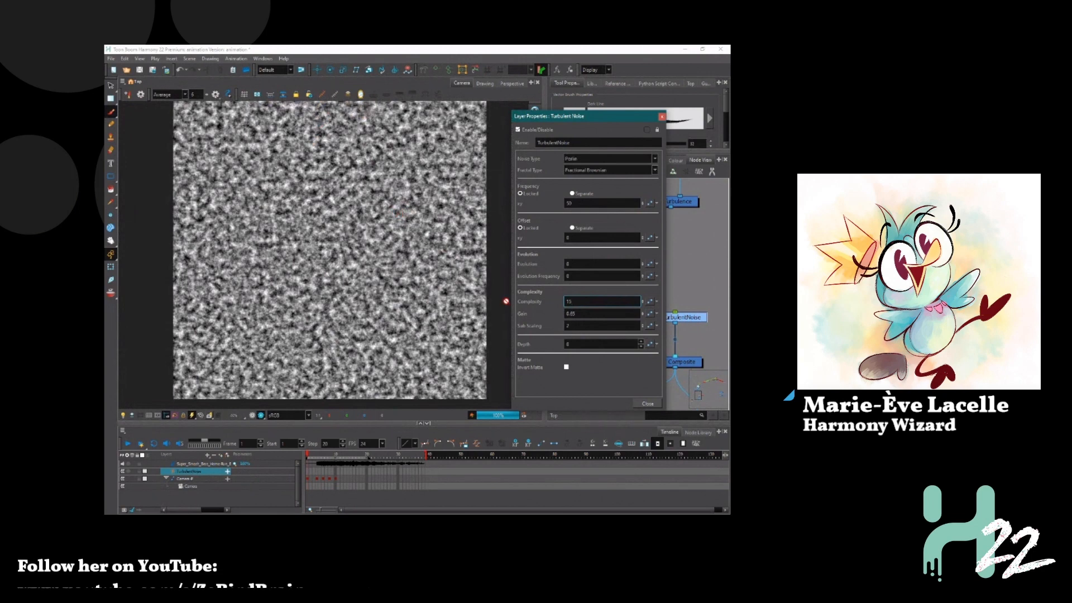
Compare a Complexity of 100 with 15 on the TurbulentNoise node by examining the noise's fine detail up close
left_click_drag(579, 301, 561, 303)
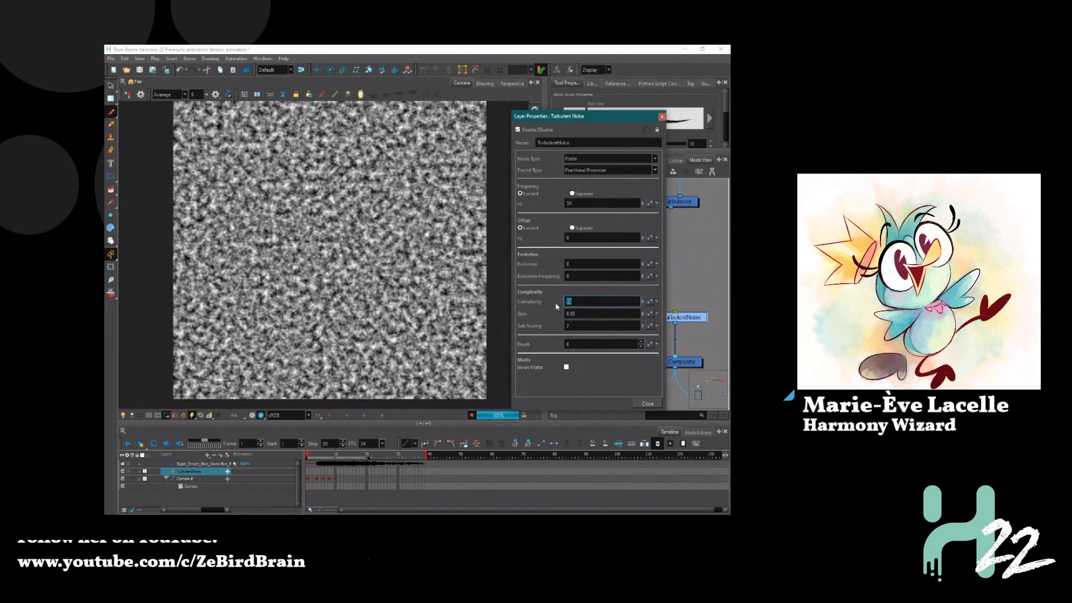
type("100")
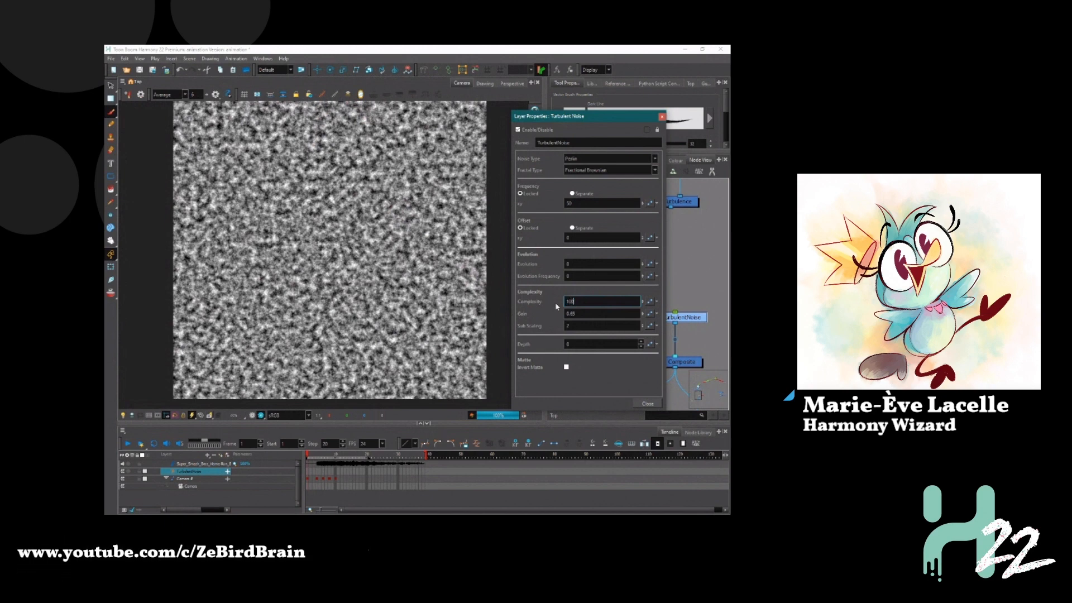
key("Return")
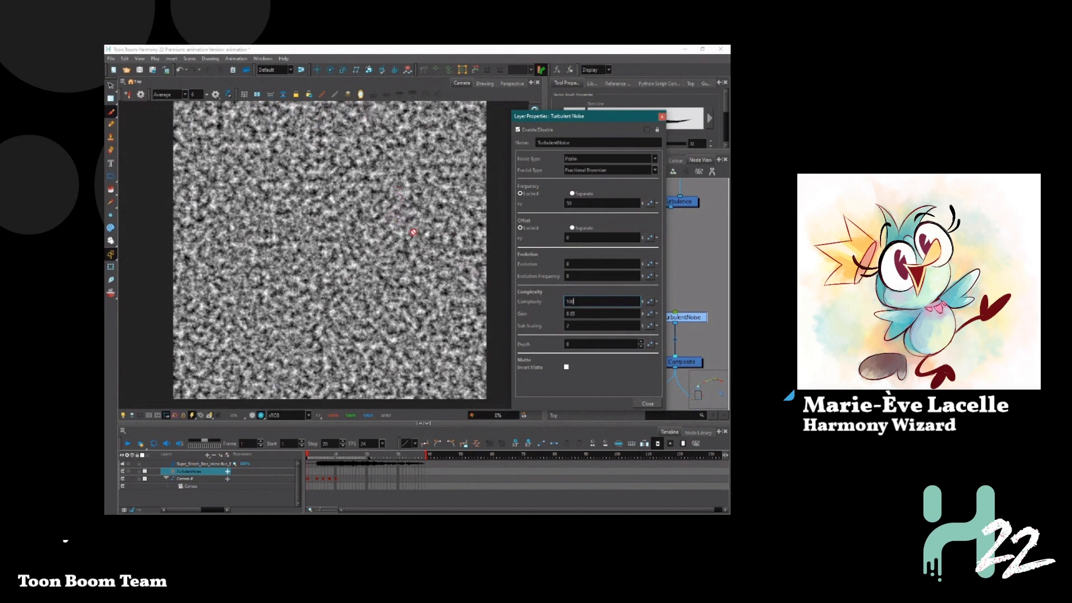
scroll(379, 239, "up", 2)
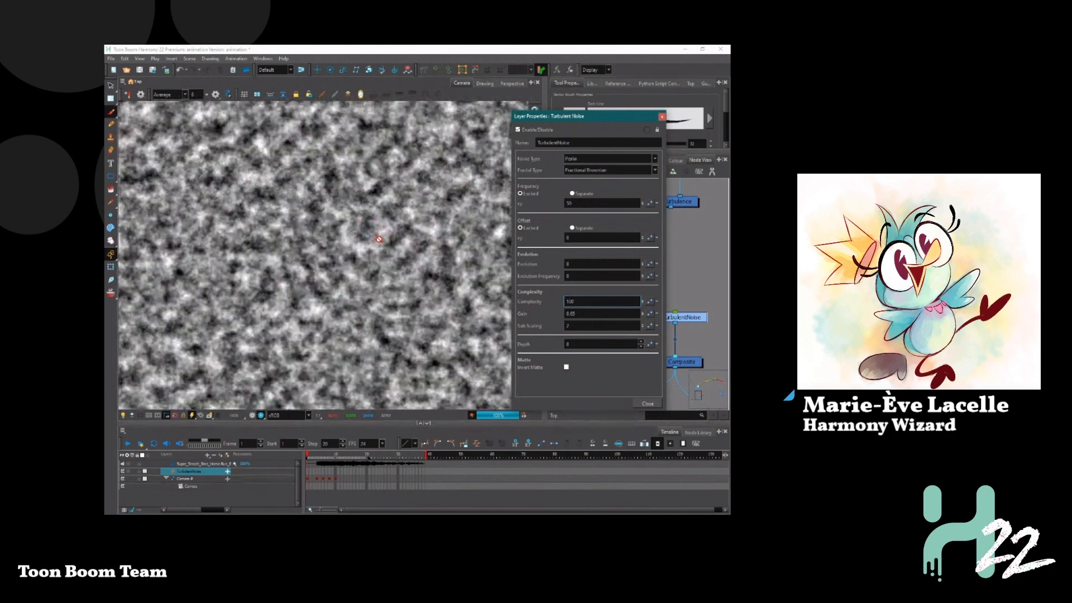
scroll(386, 252, "up", 2)
scroll(387, 252, "down", 1)
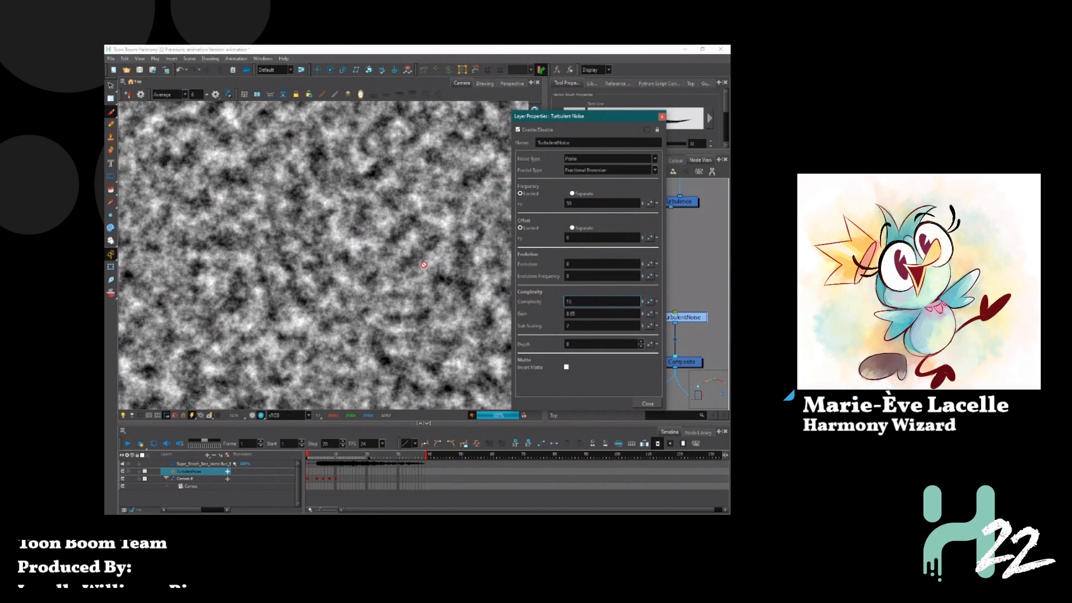
scroll(403, 232, "up", 2)
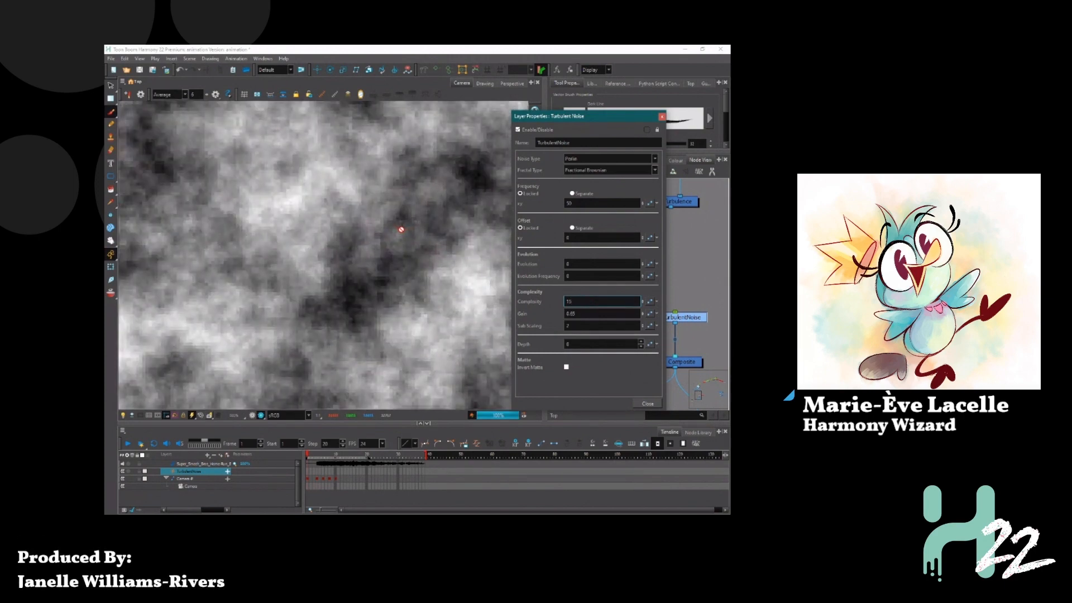
scroll(401, 234, "down", 1)
Set the TurbulentNoise node's Complexity back to 1
scroll(401, 235, "down", 5)
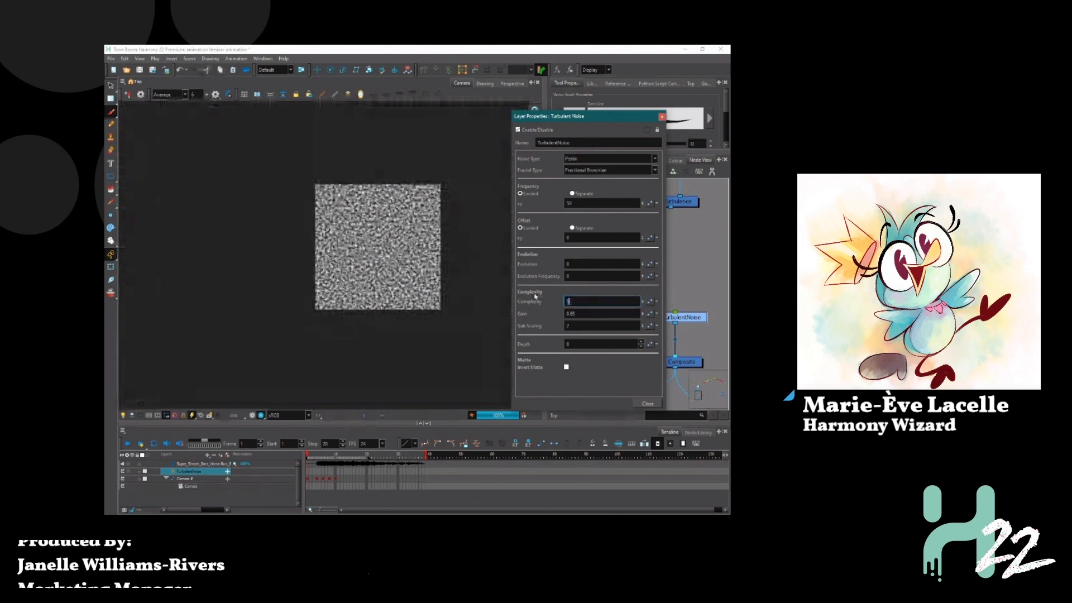
scroll(395, 228, "up", 4)
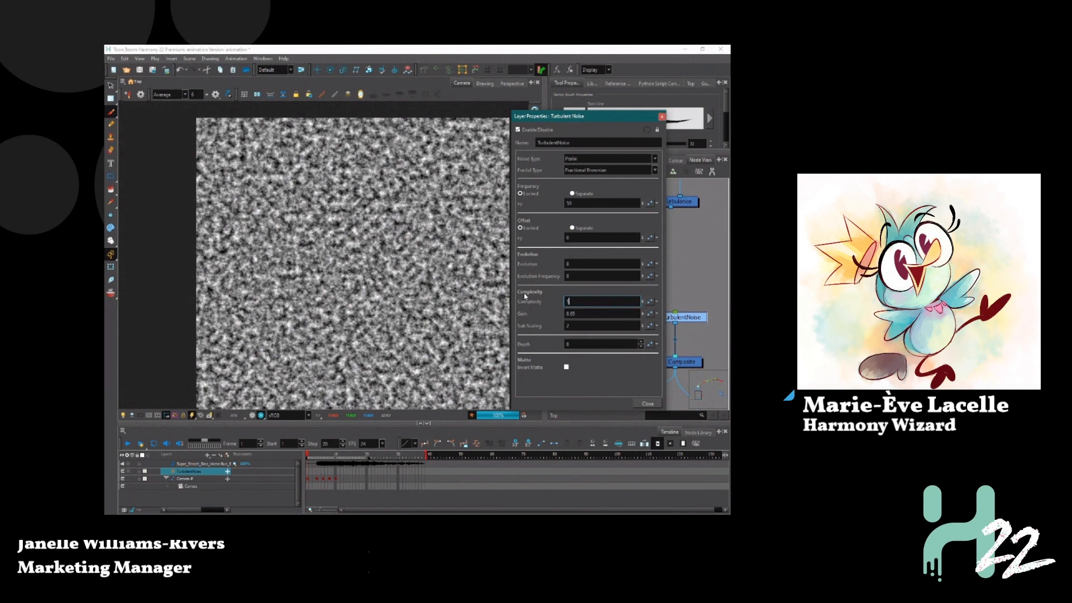
key("Return")
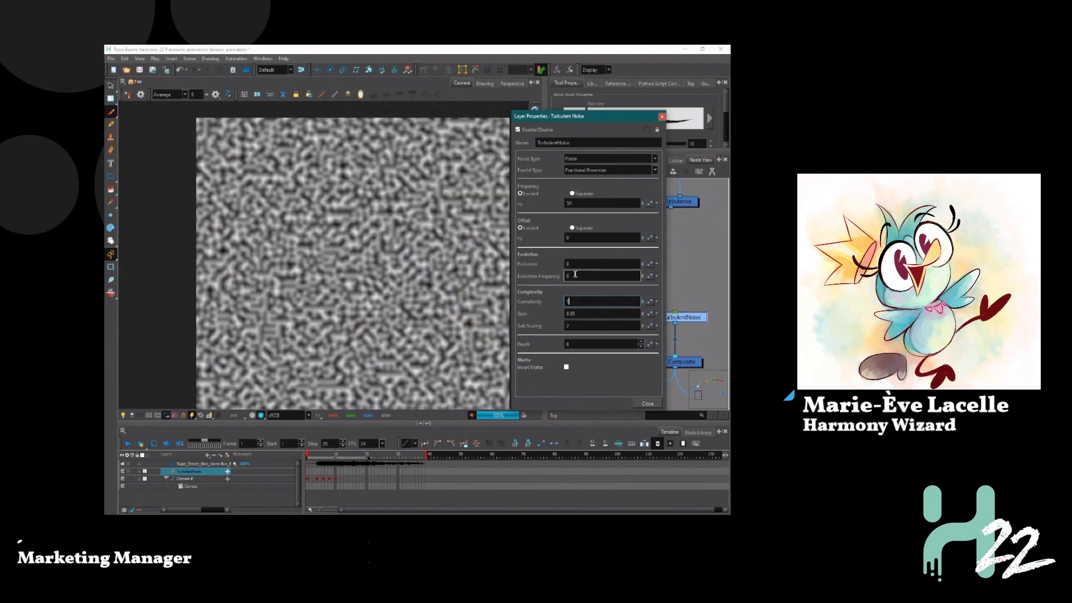
left_click(586, 313)
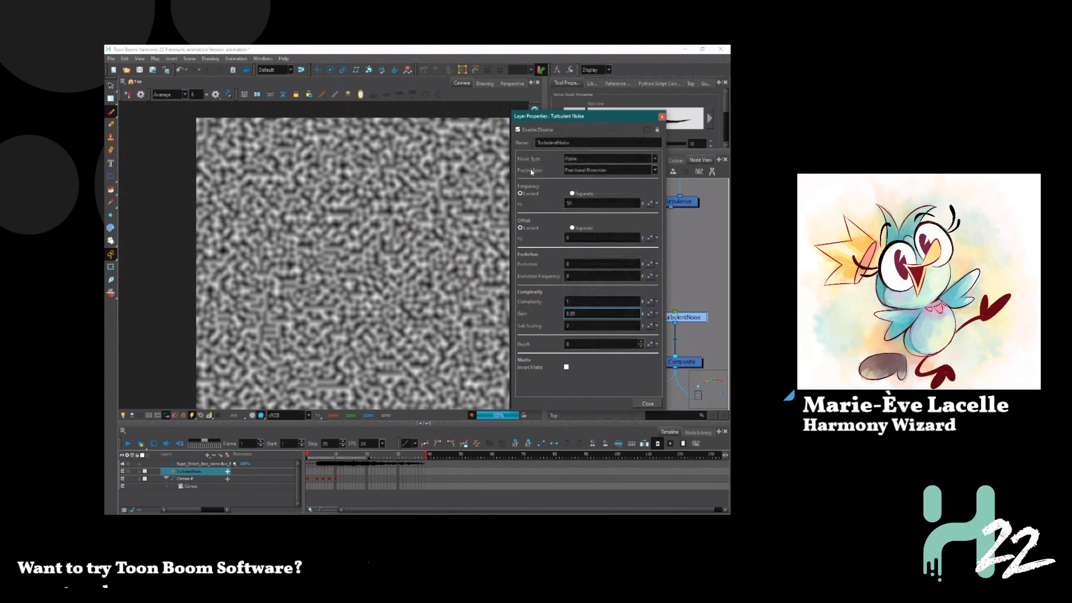
Preview Simplex and the other noise types on the TurbulentNoise node, ending on Perlin
left_click(578, 160)
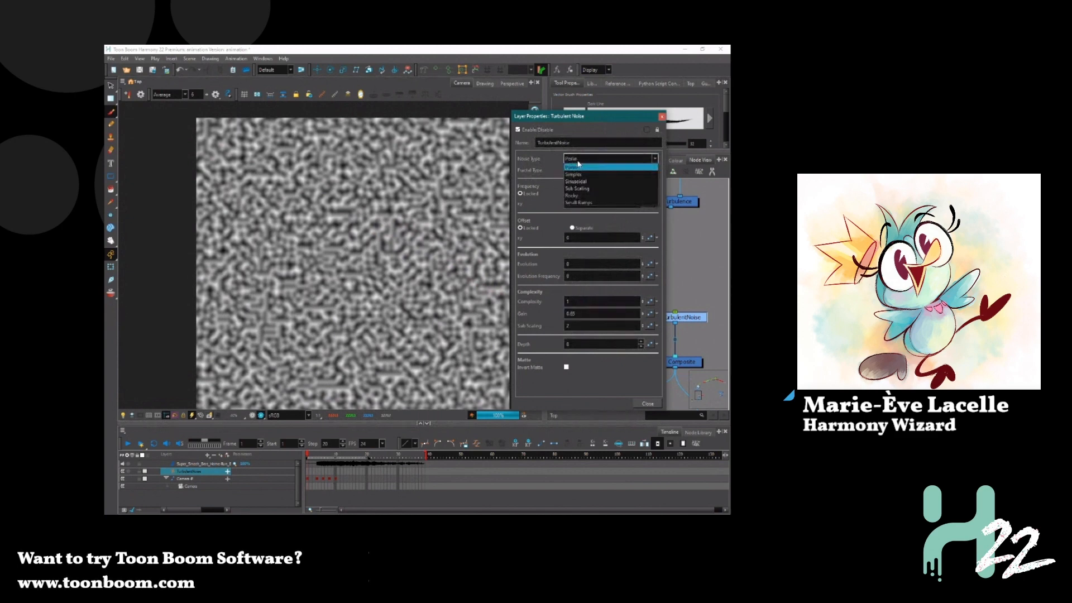
left_click(576, 175)
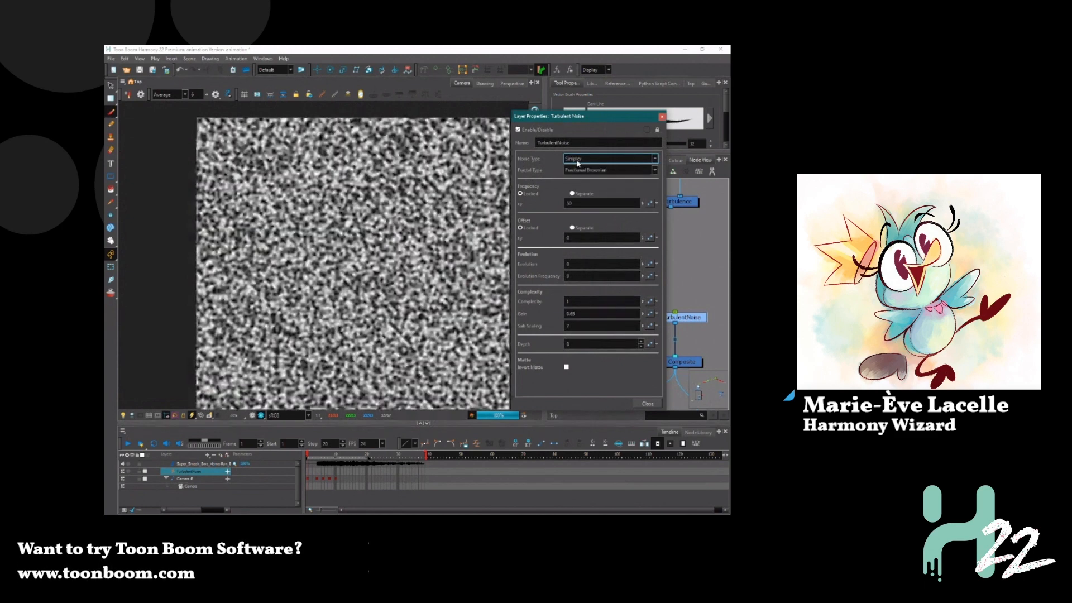
scroll(578, 163, "down", 3)
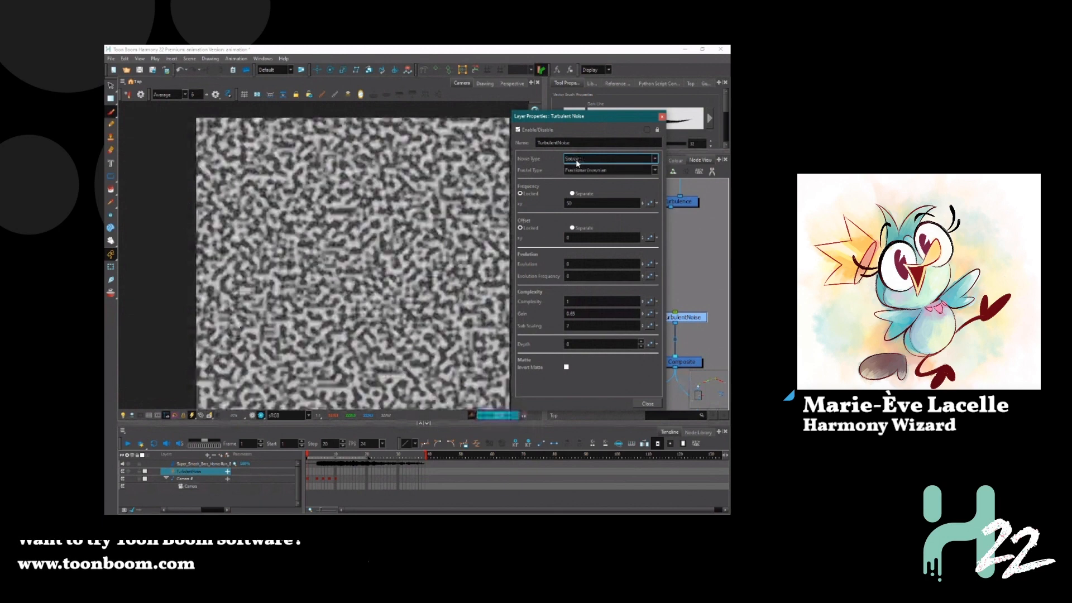
scroll(578, 164, "down", 1)
scroll(577, 163, "up", 3)
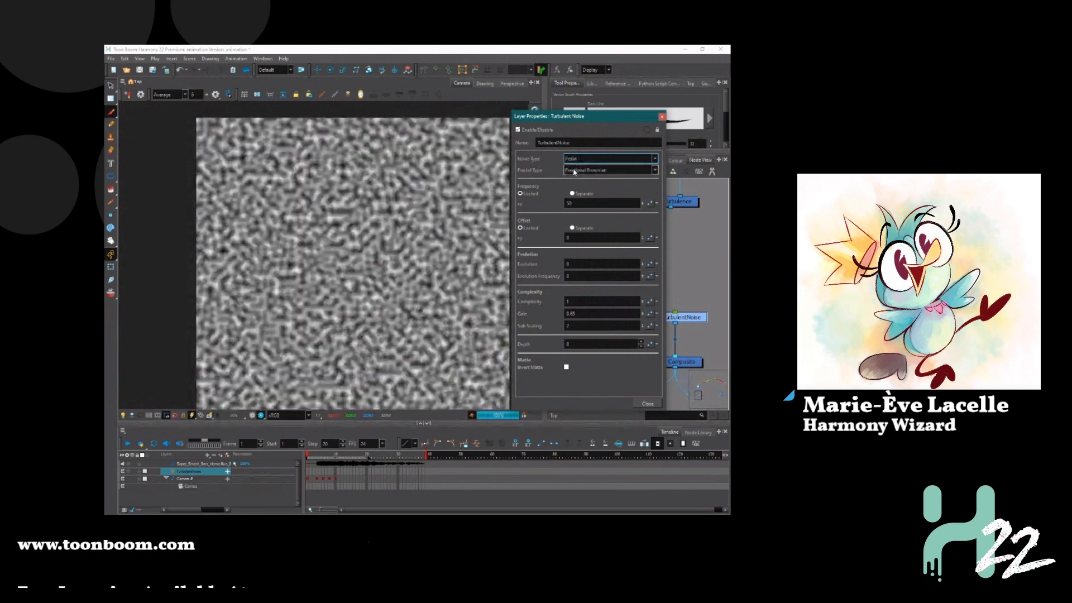
Try the Turbulent Twist fractal type on the TurbulentNoise node with the locked frequency set to 10
scroll(574, 170, "down", 2)
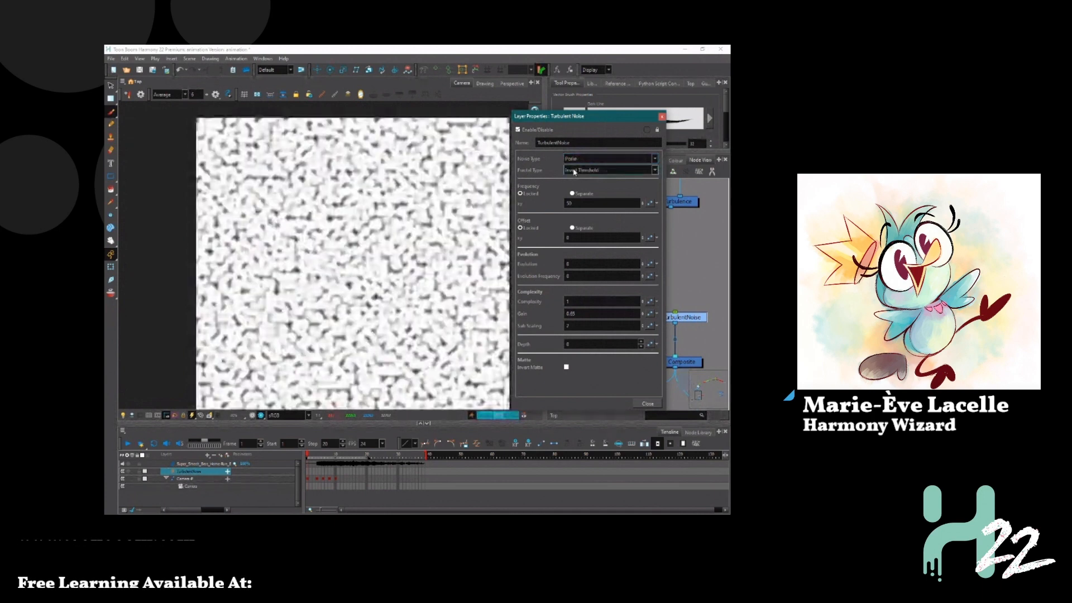
scroll(574, 170, "down", 1)
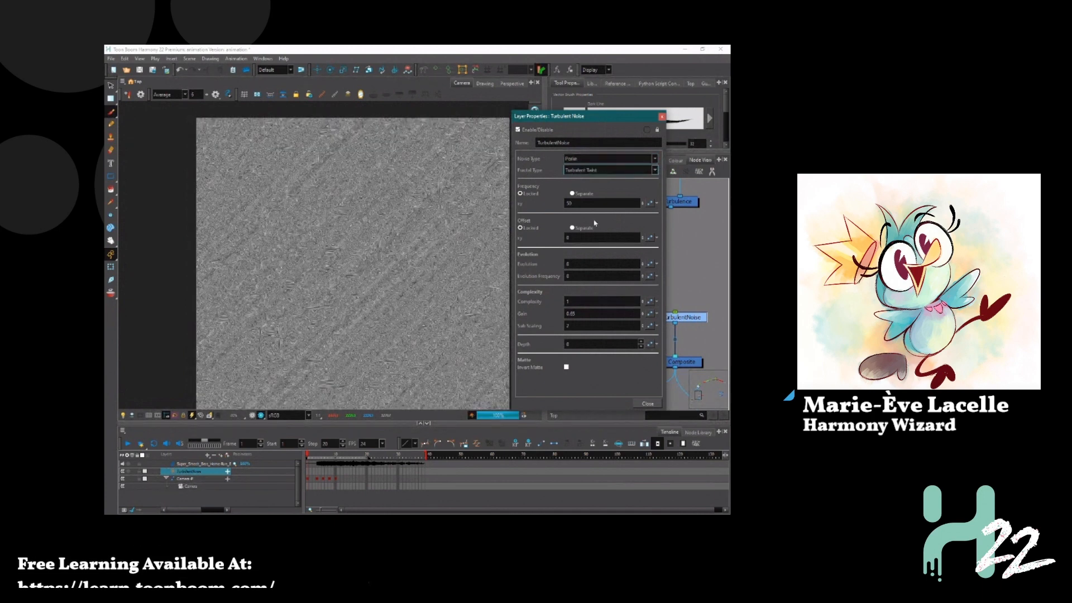
left_click_drag(583, 203, 553, 203)
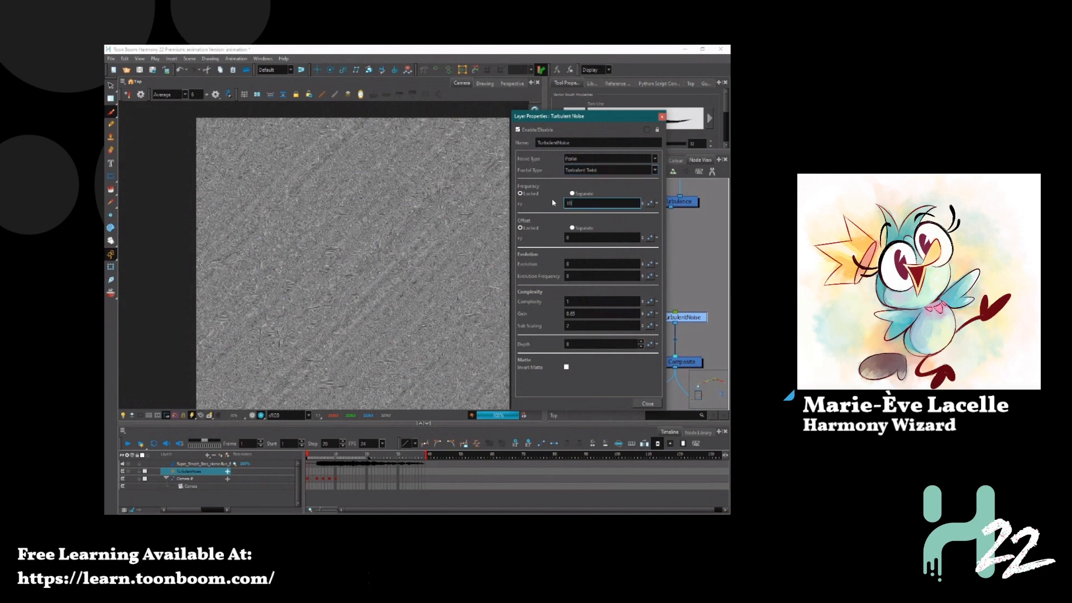
type("10")
key("Return")
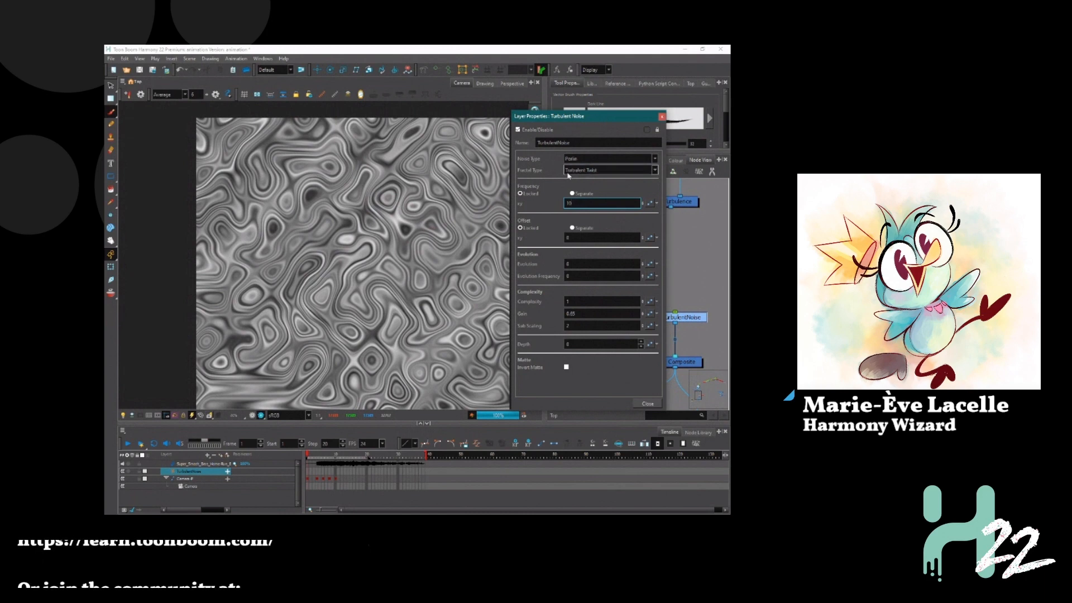
Cycle through the noise types under Turbulent Twist, including Sinusoidal, and settle on Rocky
scroll(569, 161, "down", 2)
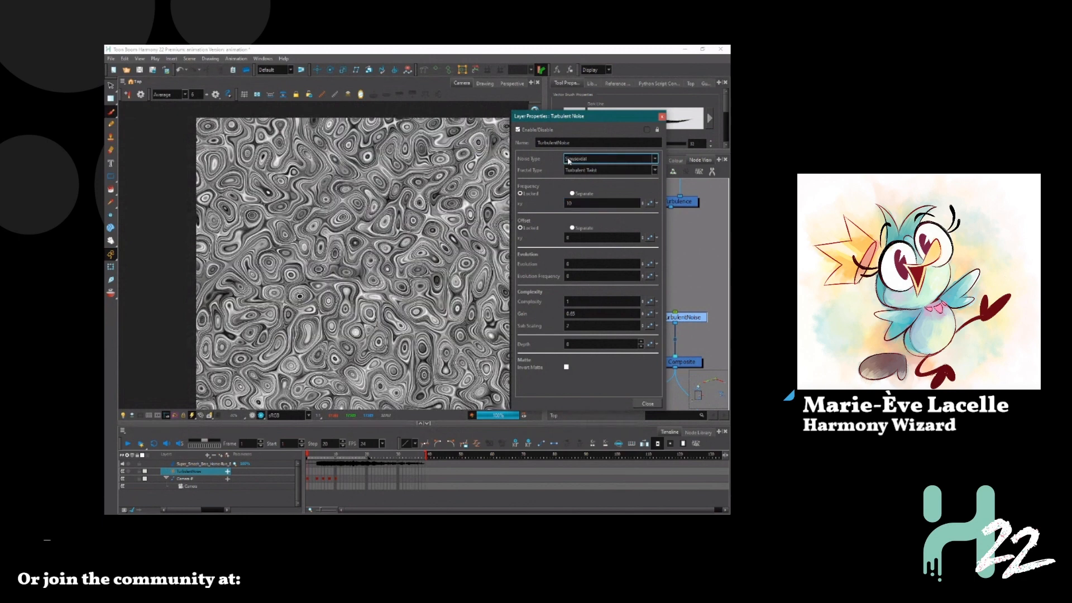
scroll(568, 161, "down", 2)
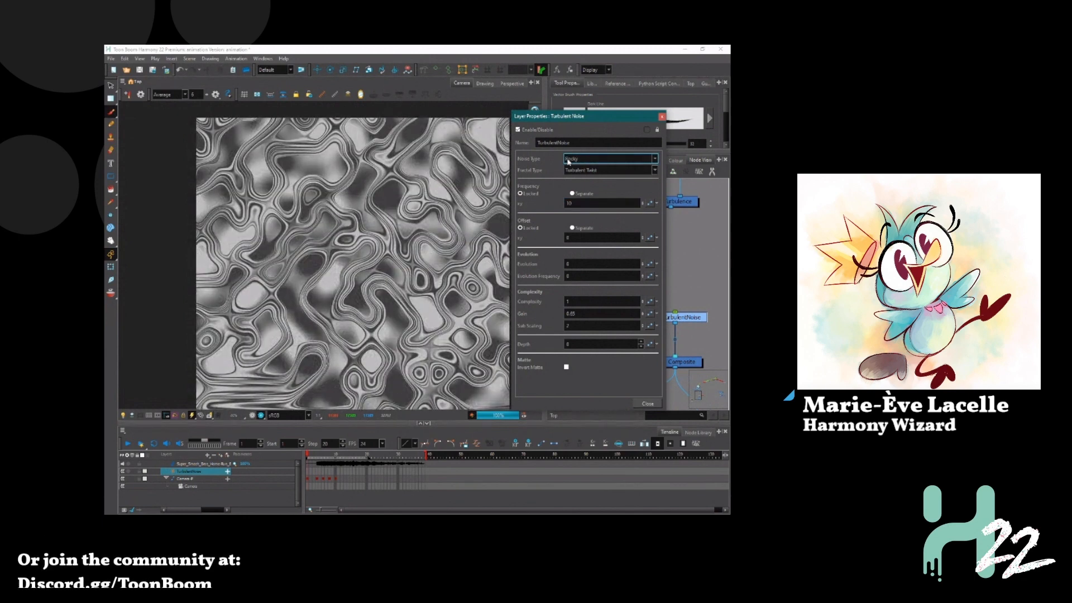
scroll(569, 161, "down", 1)
scroll(569, 162, "up", 1)
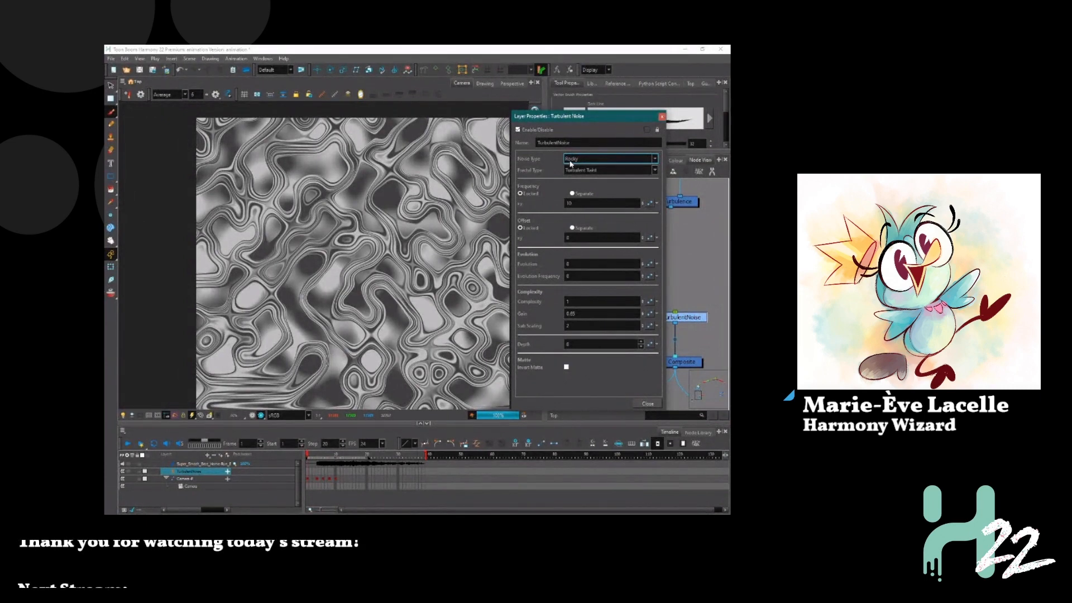
Set the fractal type to Fractional Brownian, then preview Small Bumps and set the noise type to Perlin
left_click(581, 170)
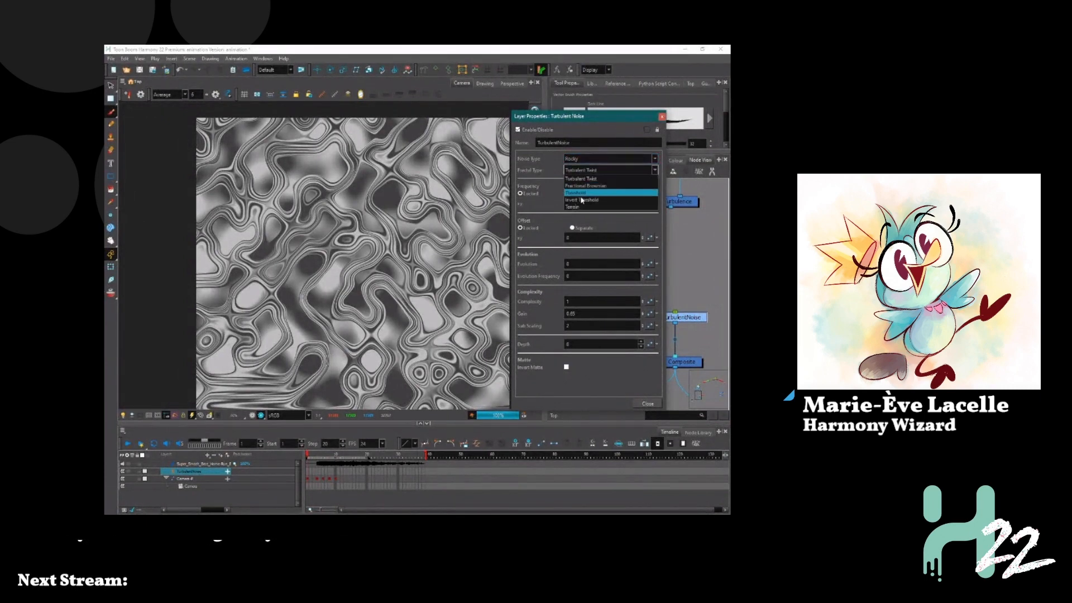
left_click(589, 187)
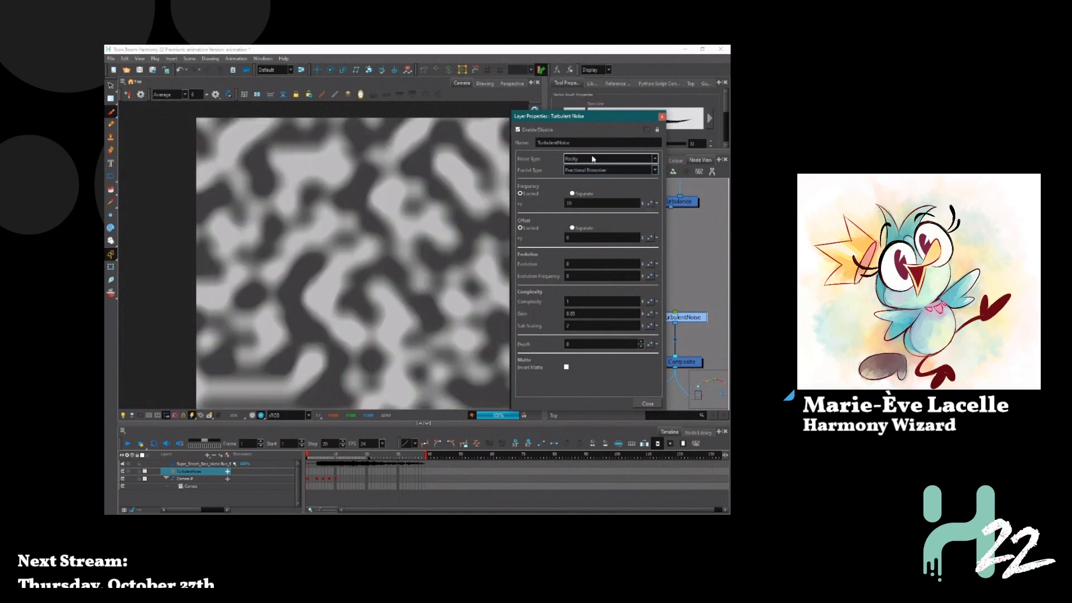
scroll(592, 161, "down", 1)
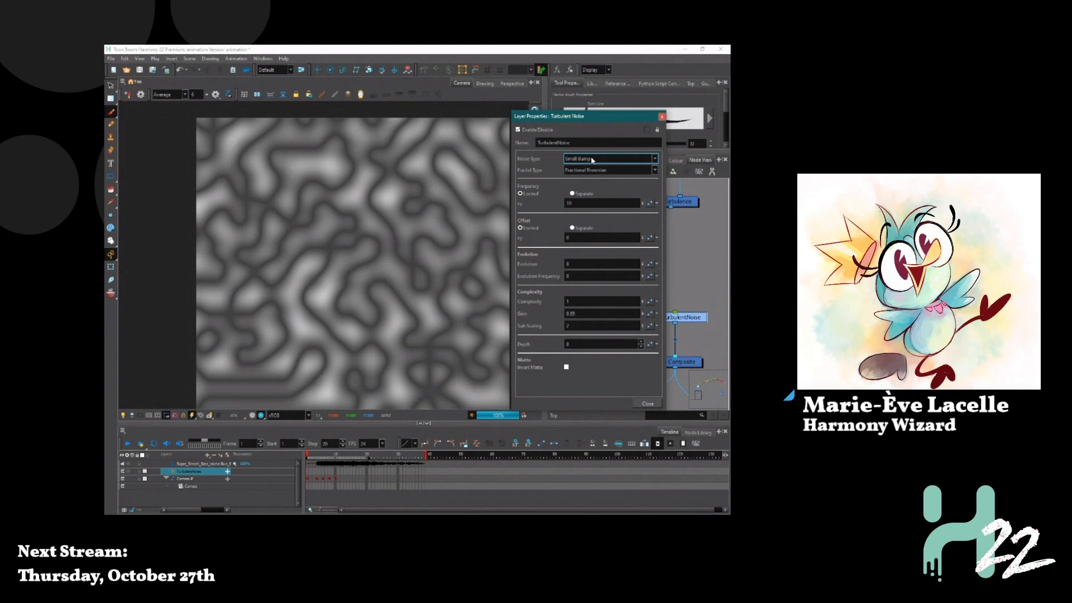
scroll(593, 160, "down", 2)
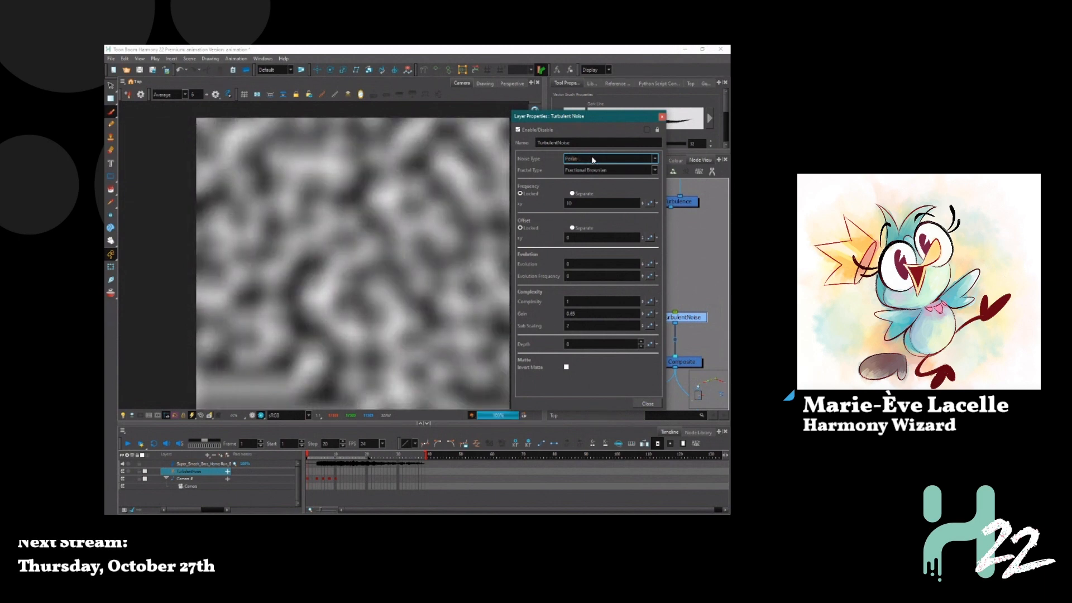
Set the TurbulentNoise node's locked frequency to 50 and inspect the noise up close
key("Tab")
key("Tab")
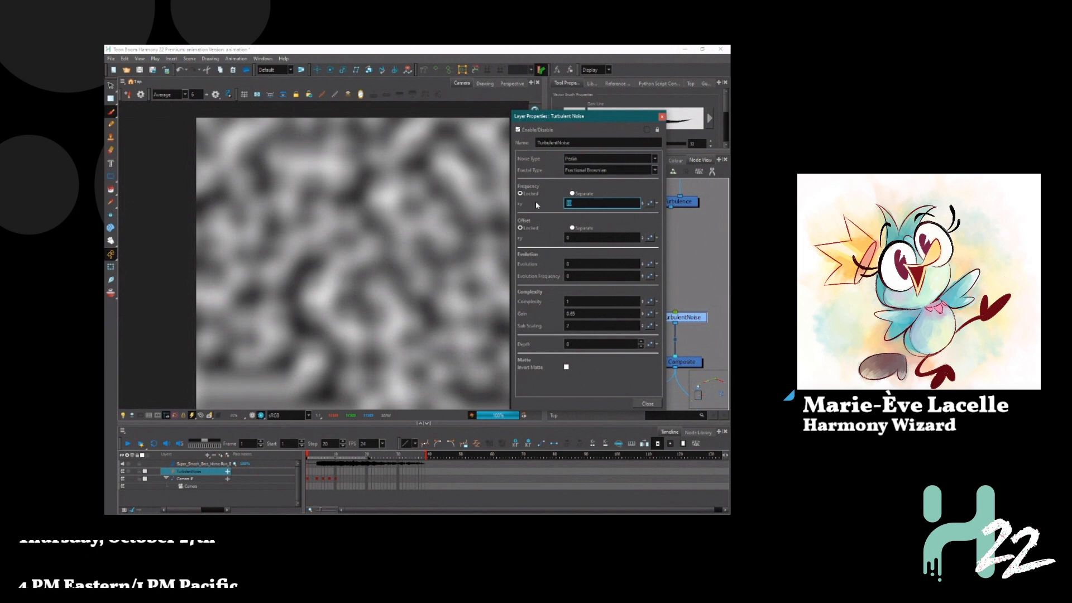
key("Return")
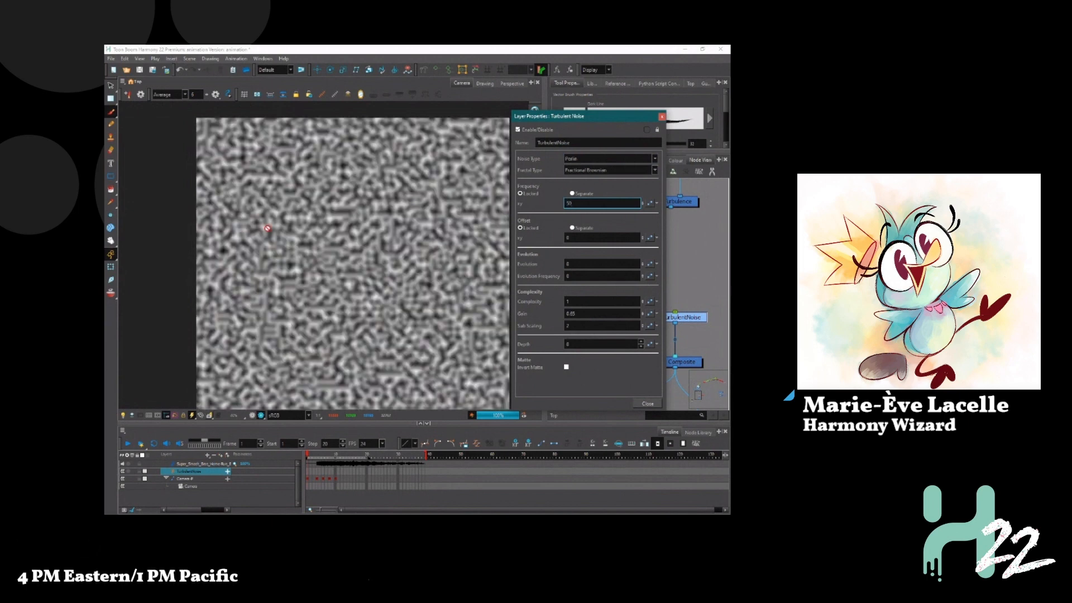
scroll(341, 211, "up", 4)
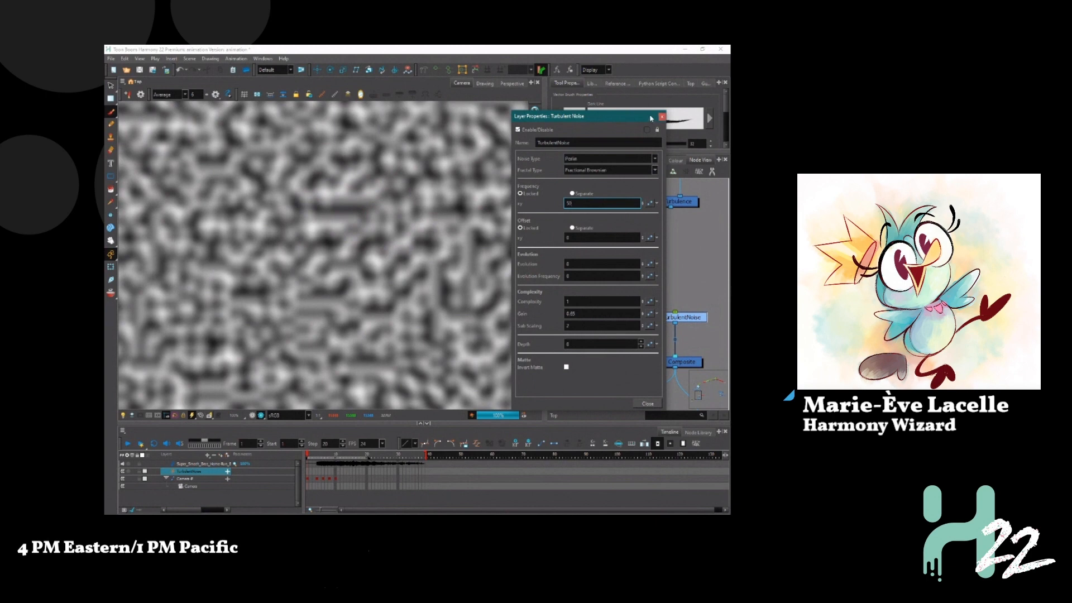
Open the Turbulence node's properties beside the TurbulentNoise properties and change the Turbulence node's locked frequency
left_click_drag(651, 118, 549, 111)
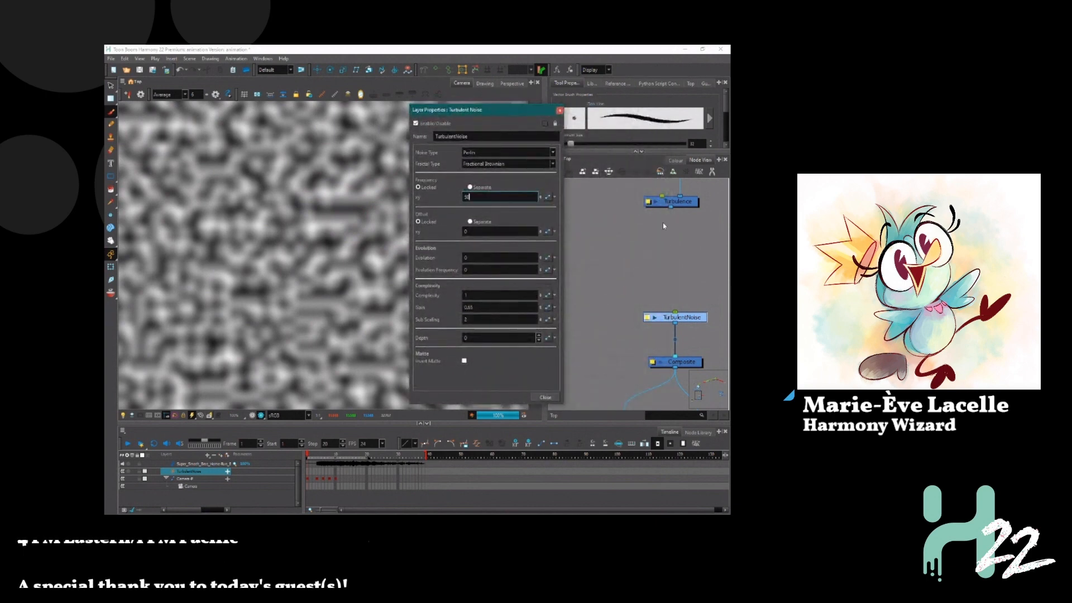
double_click(678, 201)
left_click_drag(509, 114, 654, 111)
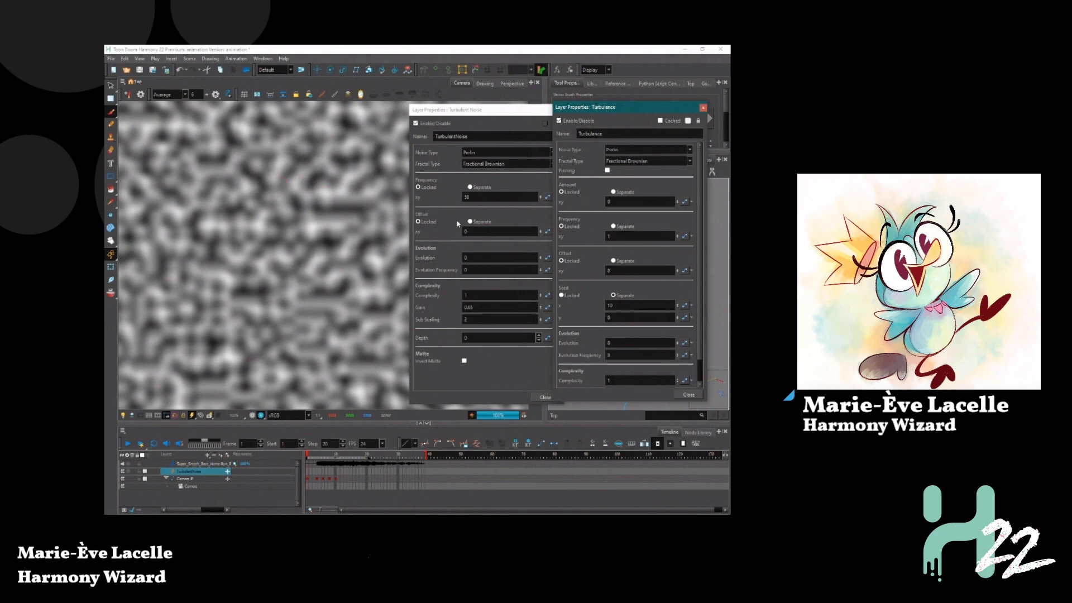
left_click(628, 235)
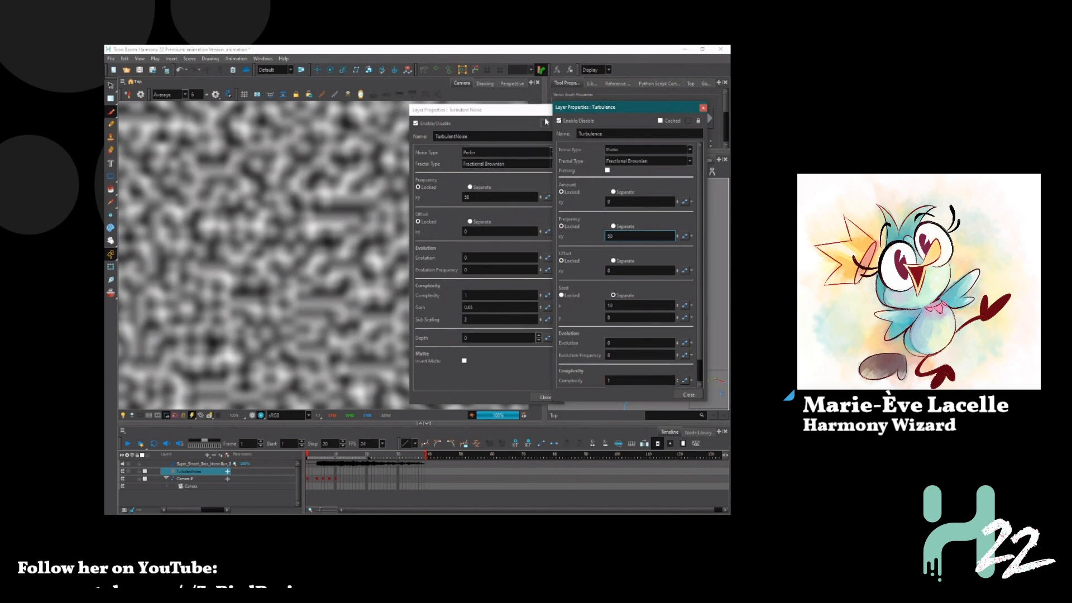
Close the layer properties of the TurbulentNoise and Turbulence nodes
left_click_drag(530, 110, 462, 110)
left_click(494, 111)
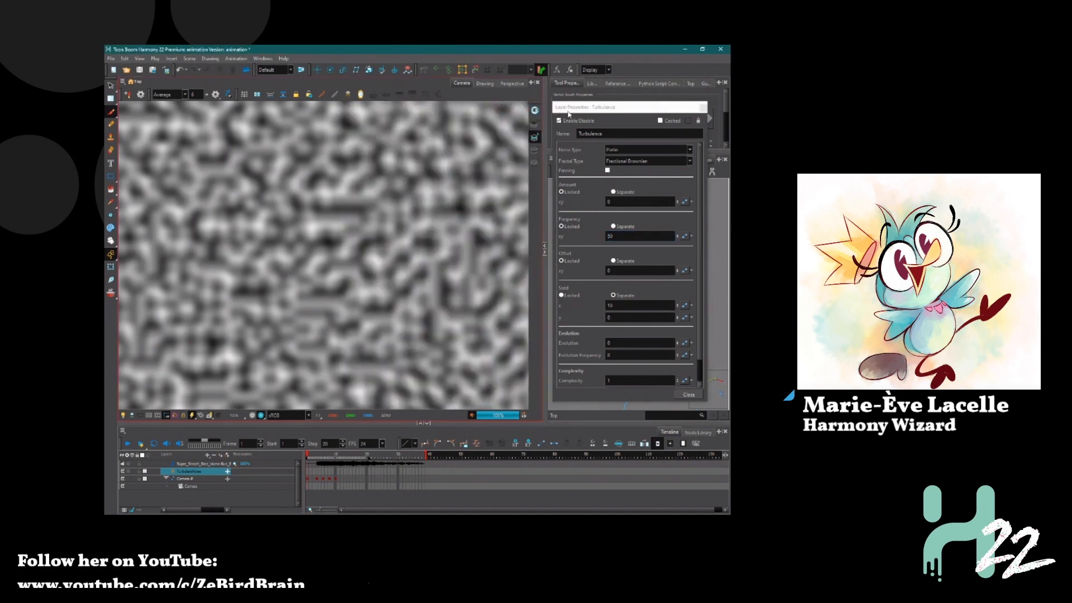
left_click(704, 107)
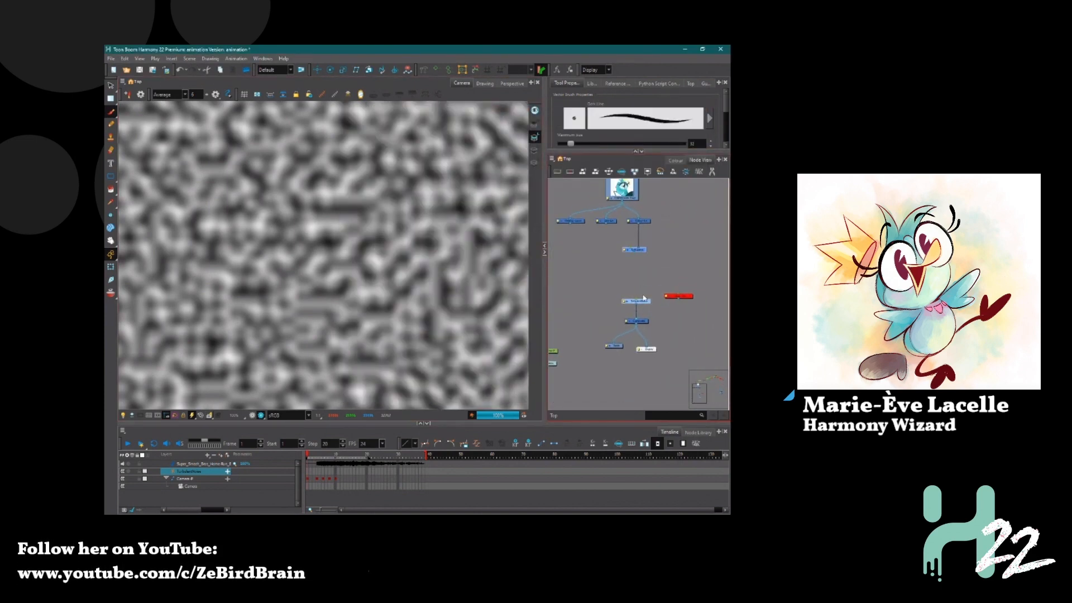
Connect the bird artwork through the Turbulence node into the composite beside TurbulentNoise, and inspect the crest feather's edge
mouse_move(644, 300)
left_mouse_down()
mouse_move(666, 265)
mouse_move(663, 221)
mouse_move(634, 253)
left_mouse_up()
left_click_drag(622, 202, 634, 321)
left_click_drag(652, 268, 640, 320)
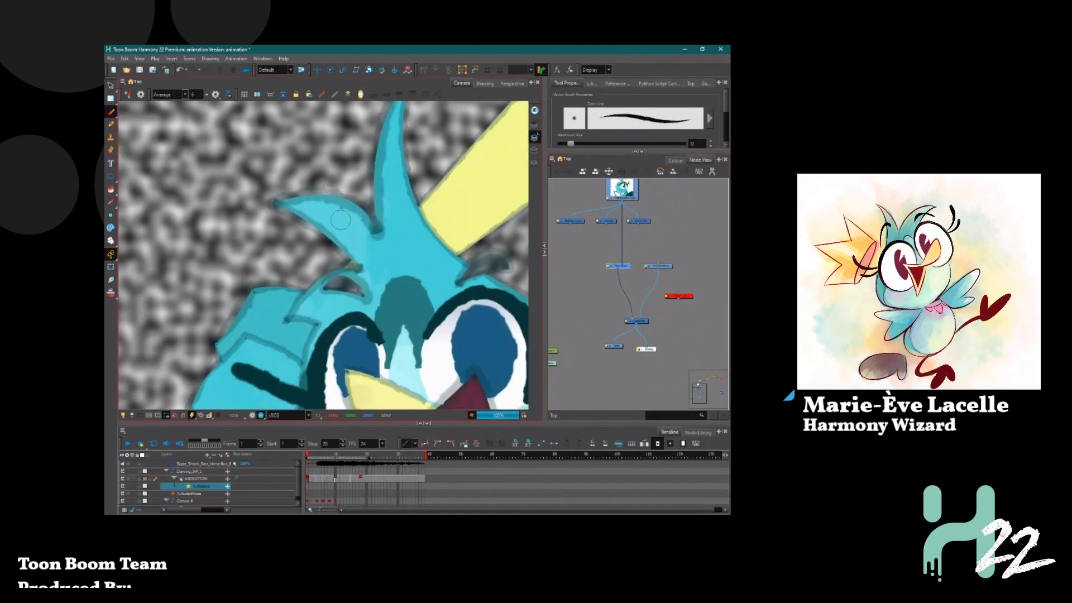
scroll(298, 212, "up", 2)
scroll(299, 213, "down", 3)
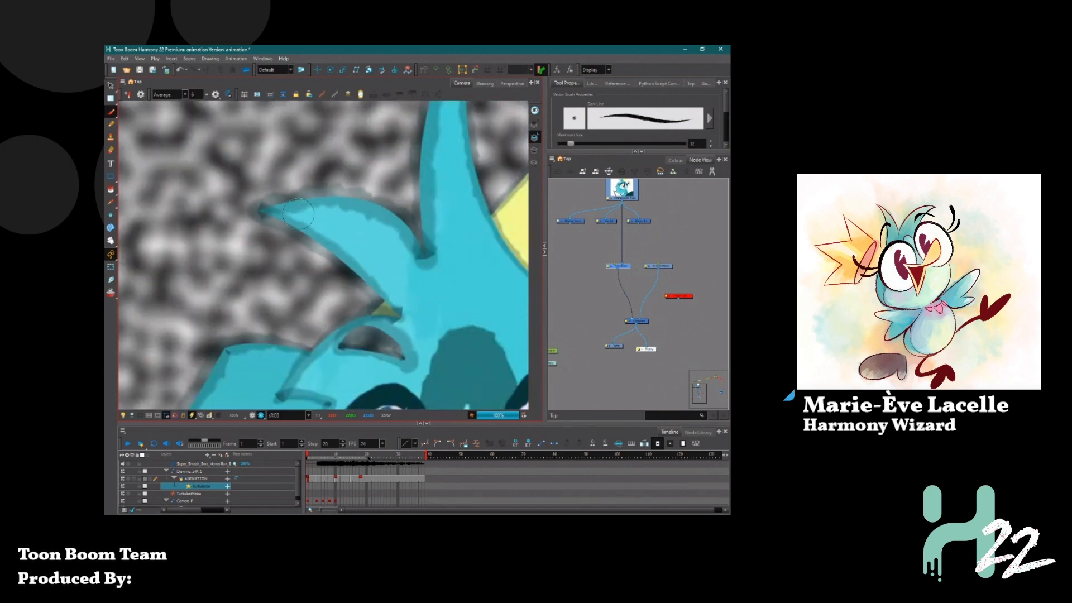
scroll(298, 207, "up", 2)
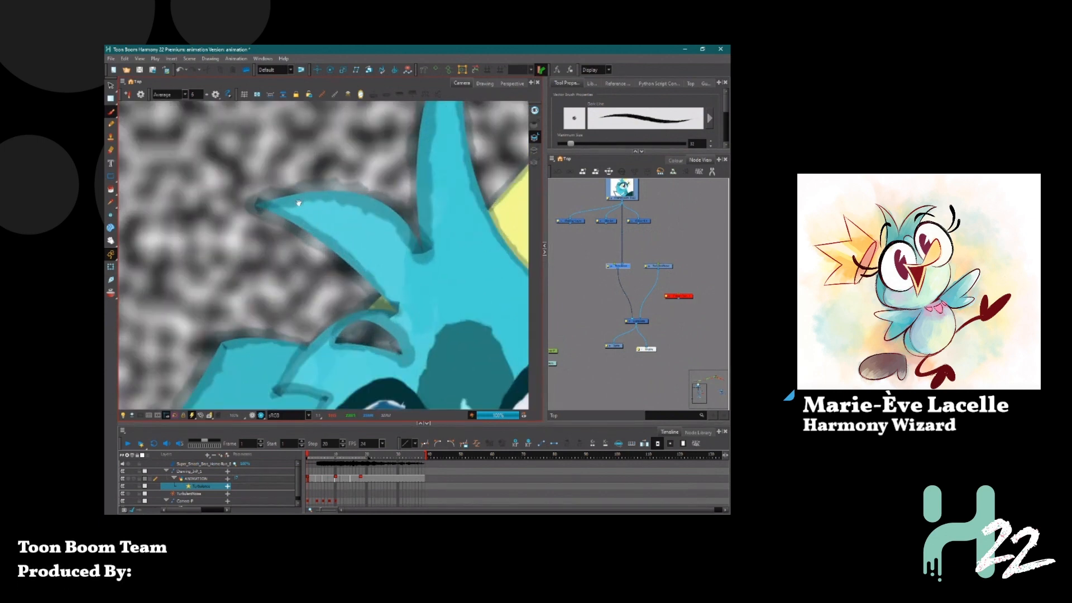
scroll(298, 203, "up", 4)
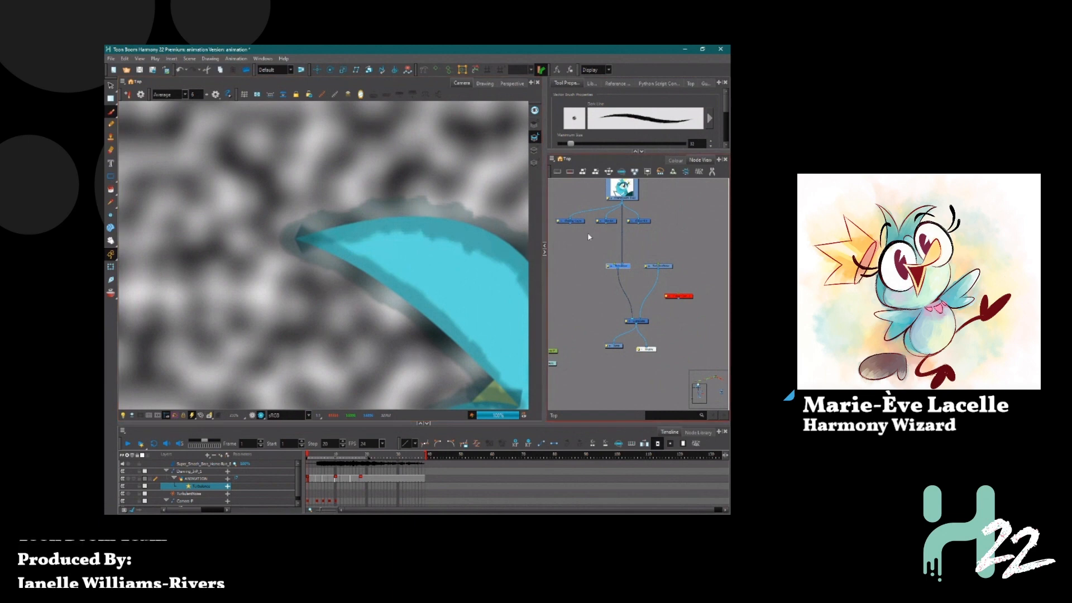
Open the Turbulence and TurbulentNoise properties side by side to compare their settings, and close the TurbulentNoise properties
double_click(608, 267)
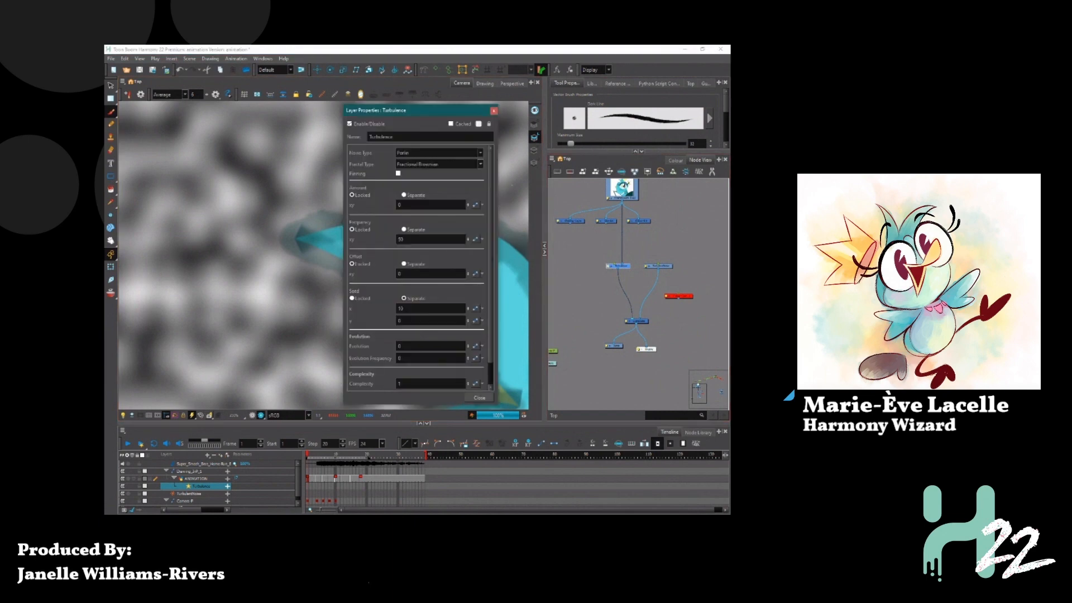
left_click_drag(416, 112, 561, 118)
left_click(549, 212)
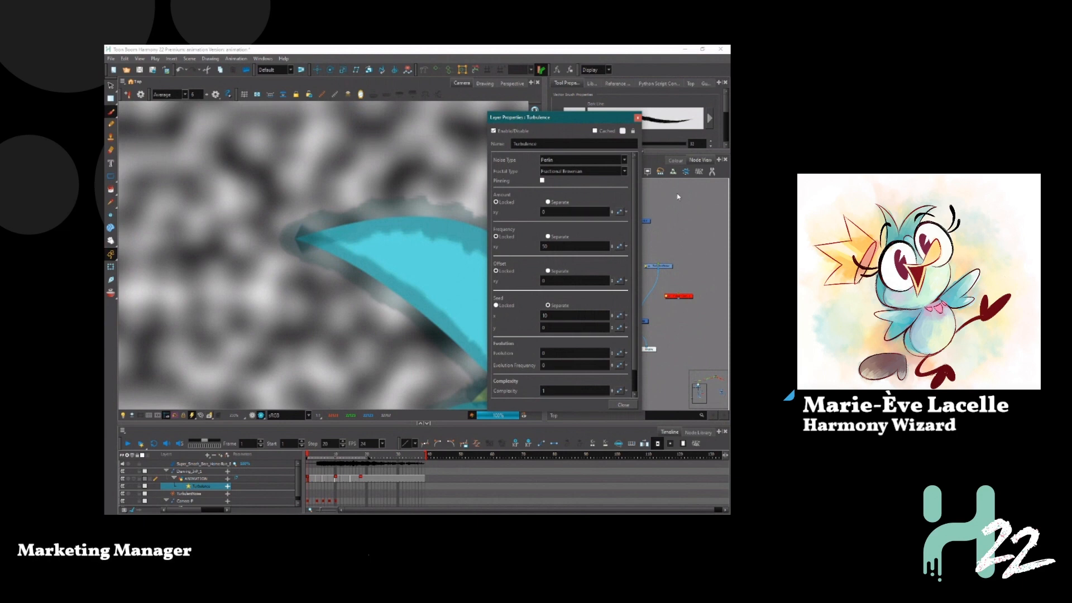
left_click(646, 267, "shift")
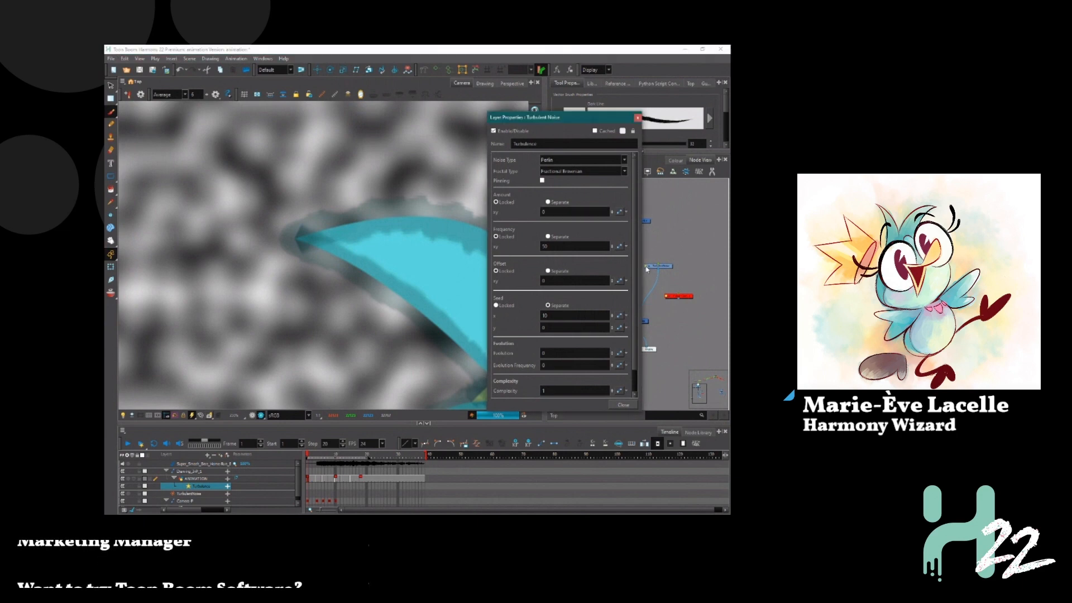
left_click_drag(568, 118, 670, 124)
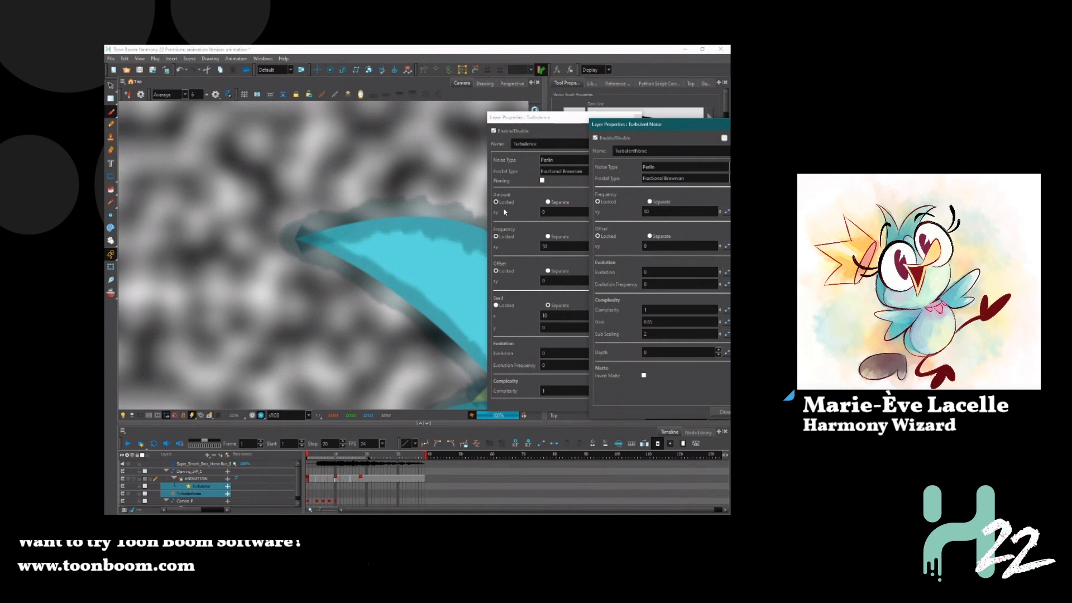
left_click_drag(670, 127, 560, 129)
left_click(636, 129)
Try a much higher locked amount on the Turbulence node, settle on 5, and inspect the bird's edges before closing the properties
left_click(552, 211)
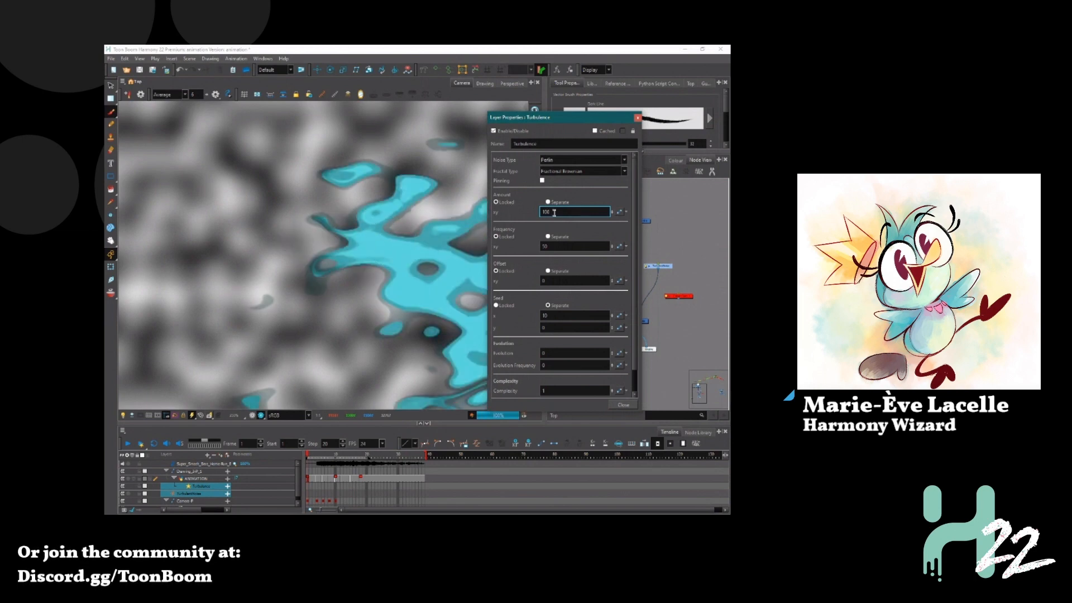
key("Return")
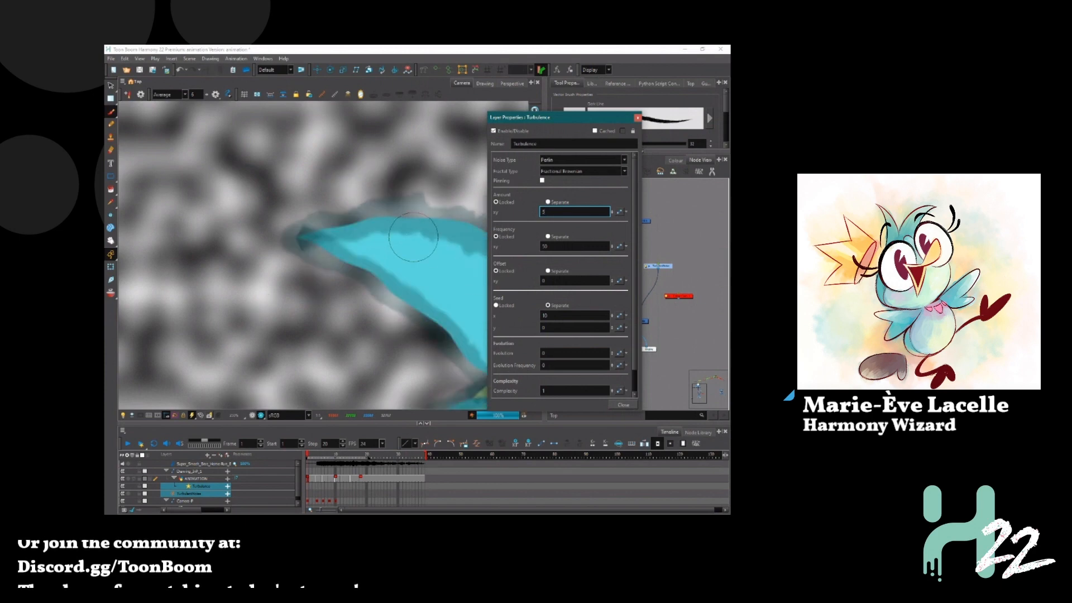
scroll(463, 337, "up", 2)
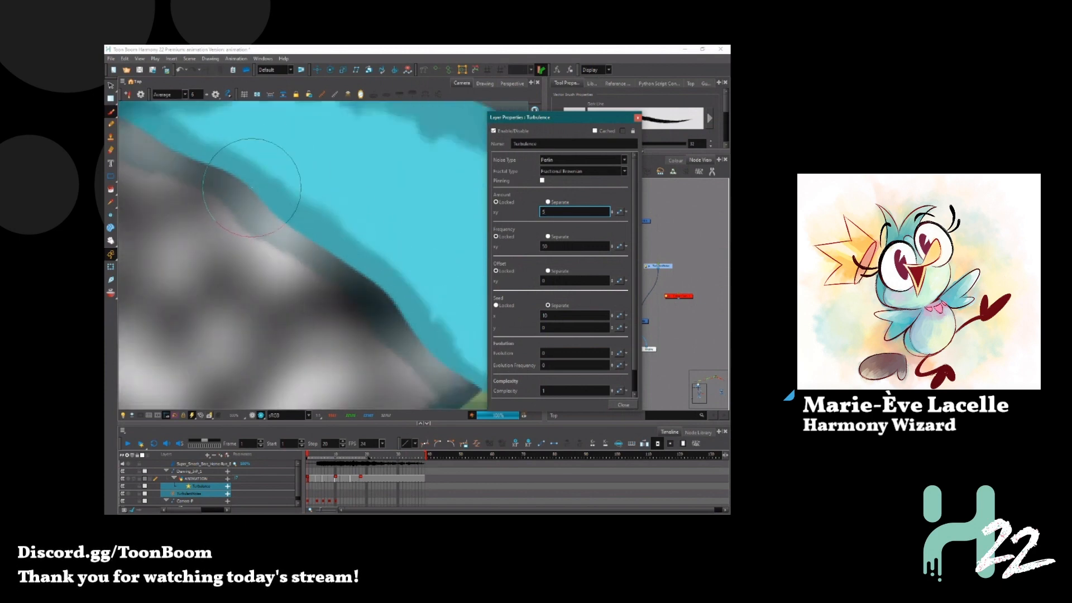
scroll(252, 188, "down", 5)
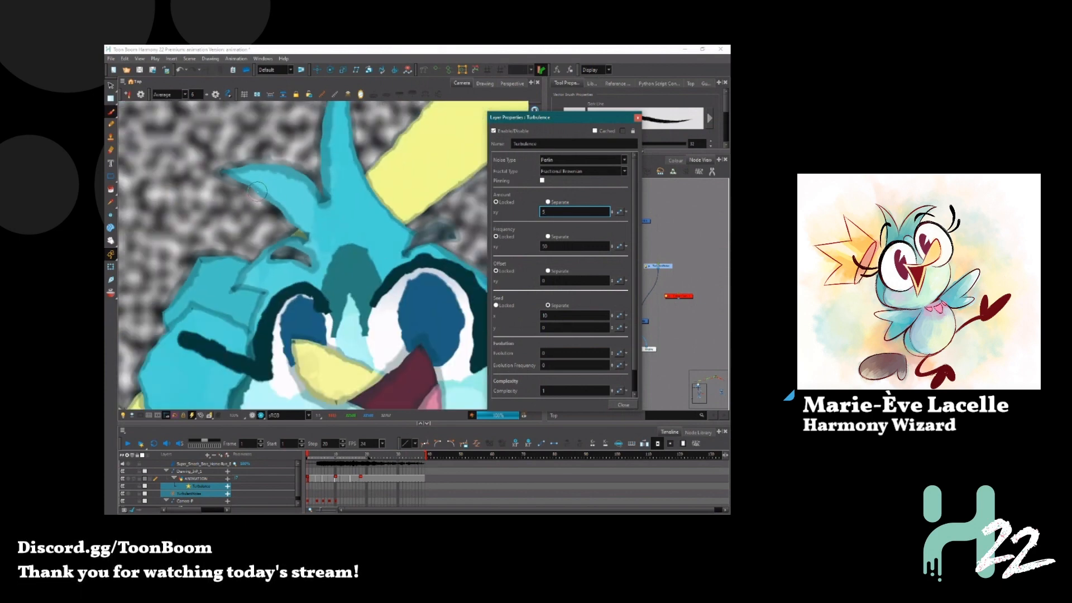
mouse_move(294, 243)
left_mouse_down()
mouse_move(339, 200)
mouse_move(326, 203)
left_mouse_up()
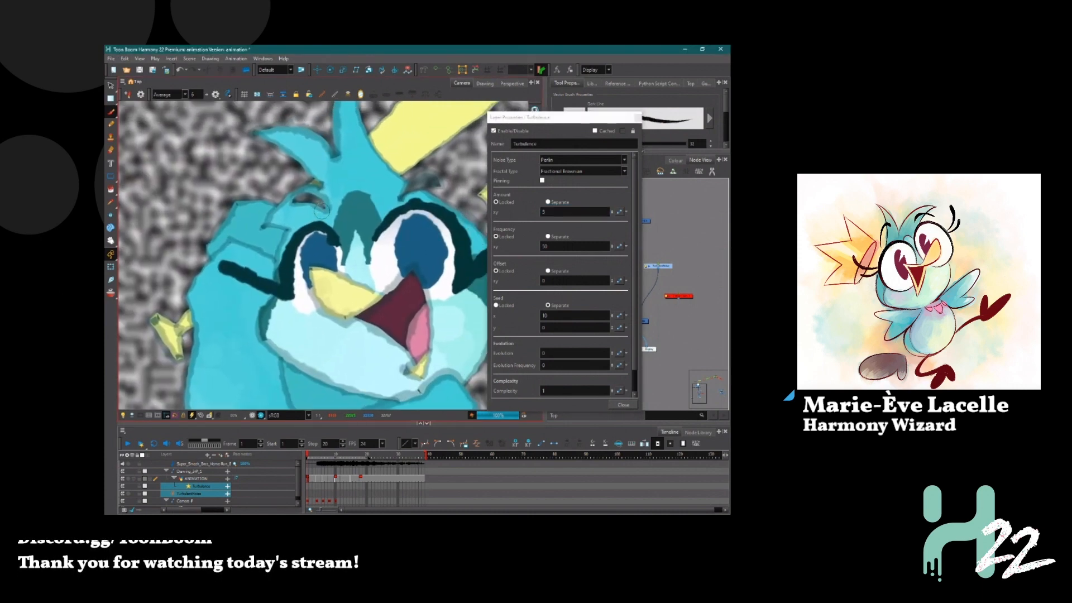
left_click_drag(184, 357, 259, 292)
scroll(263, 296, "up", 3)
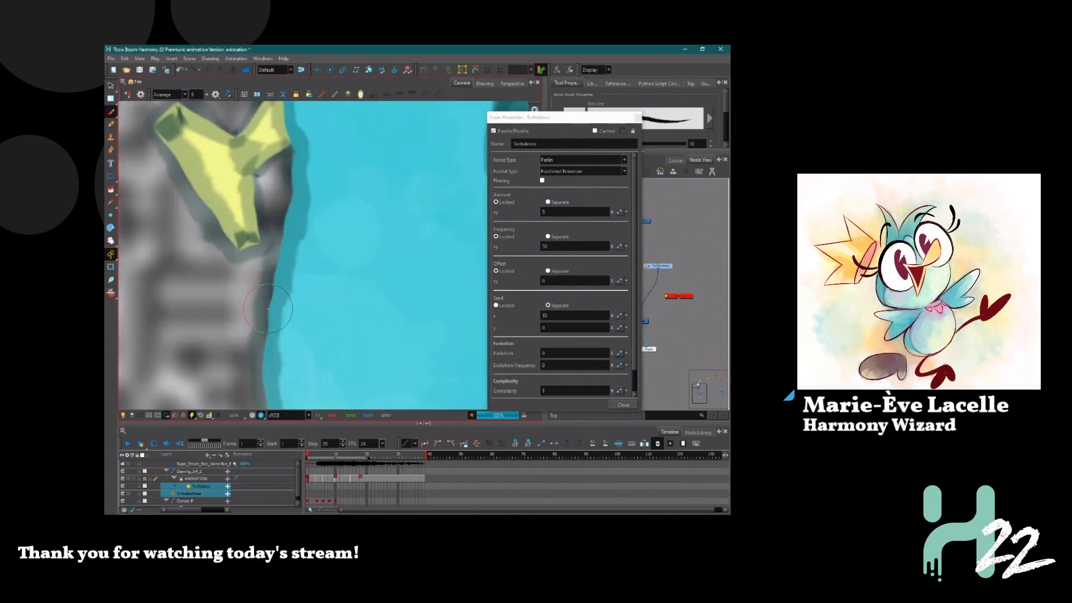
left_click(638, 118)
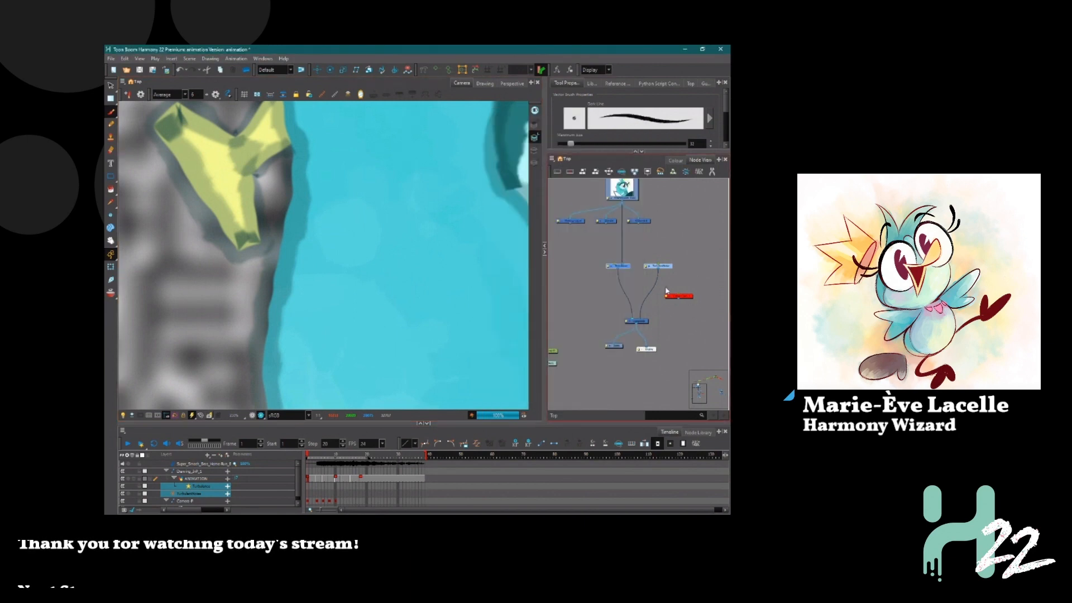
Select only the Turbulence node and examine the distorted edges along the bird's body and face
left_click(627, 273)
left_click(617, 267)
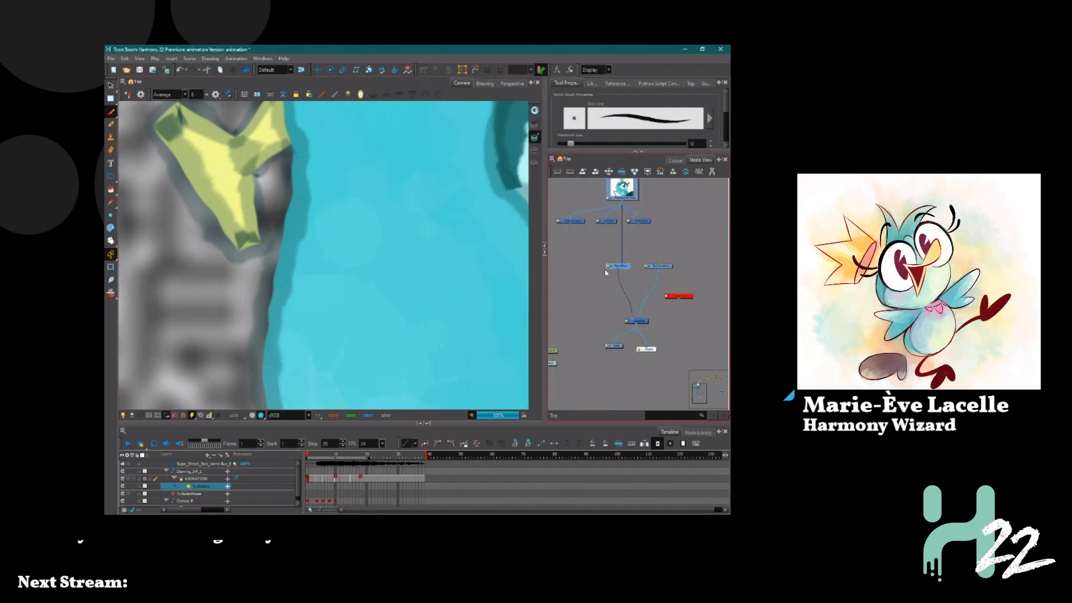
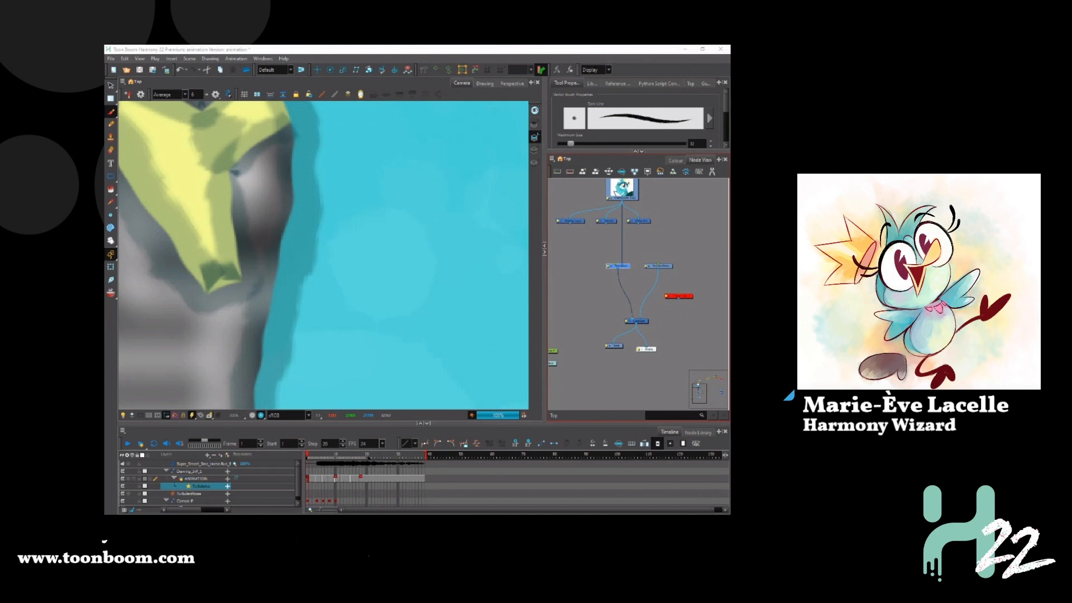
scroll(395, 177, "down", 5)
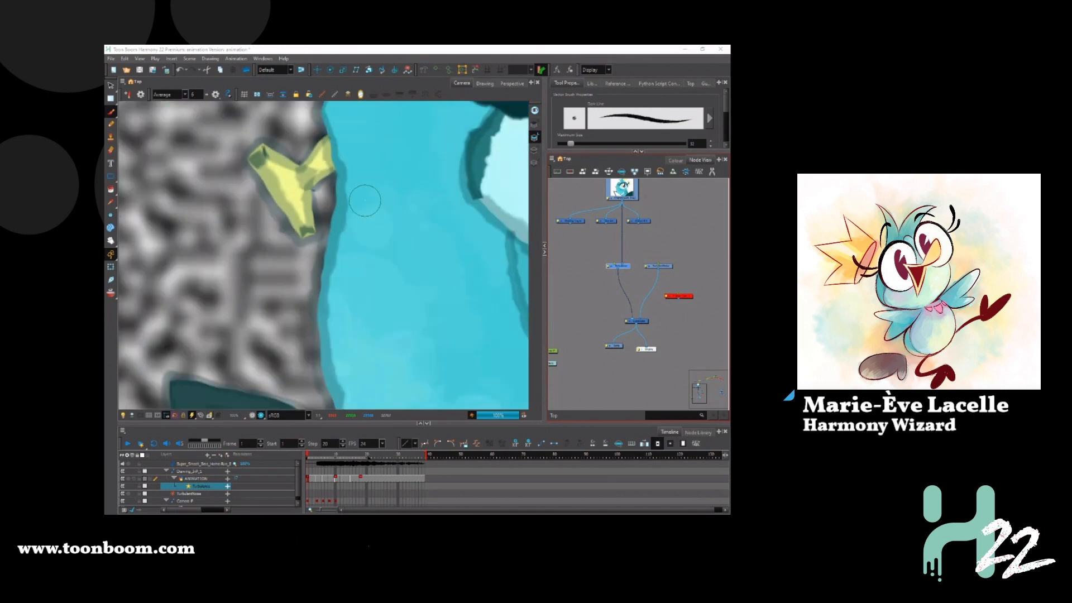
left_click_drag(395, 178, 269, 270)
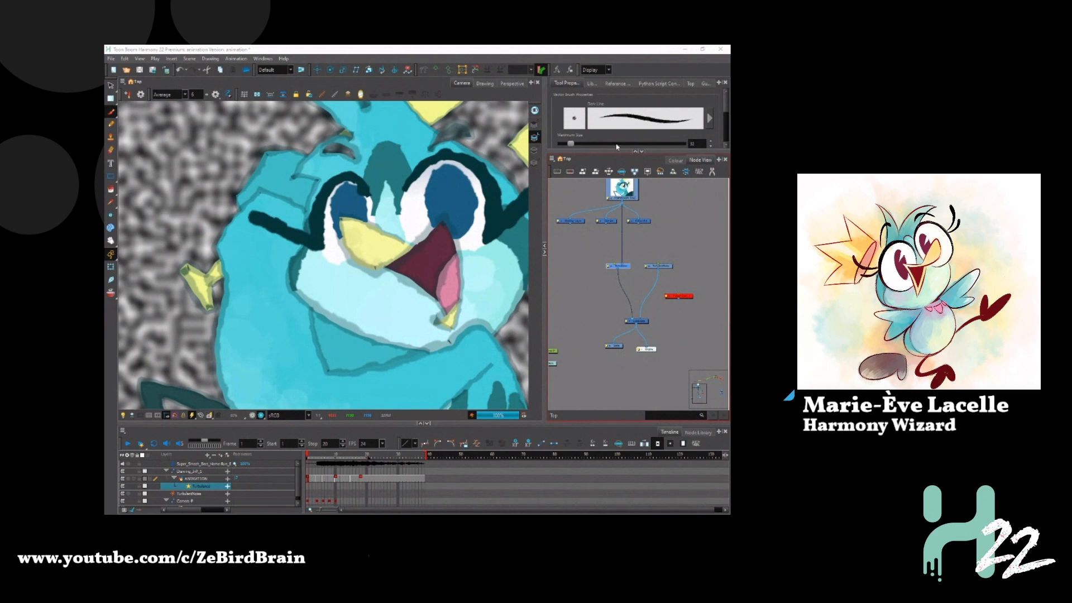
Enlarge the brush properties to reveal the presets list and look through its display options
left_click(650, 254)
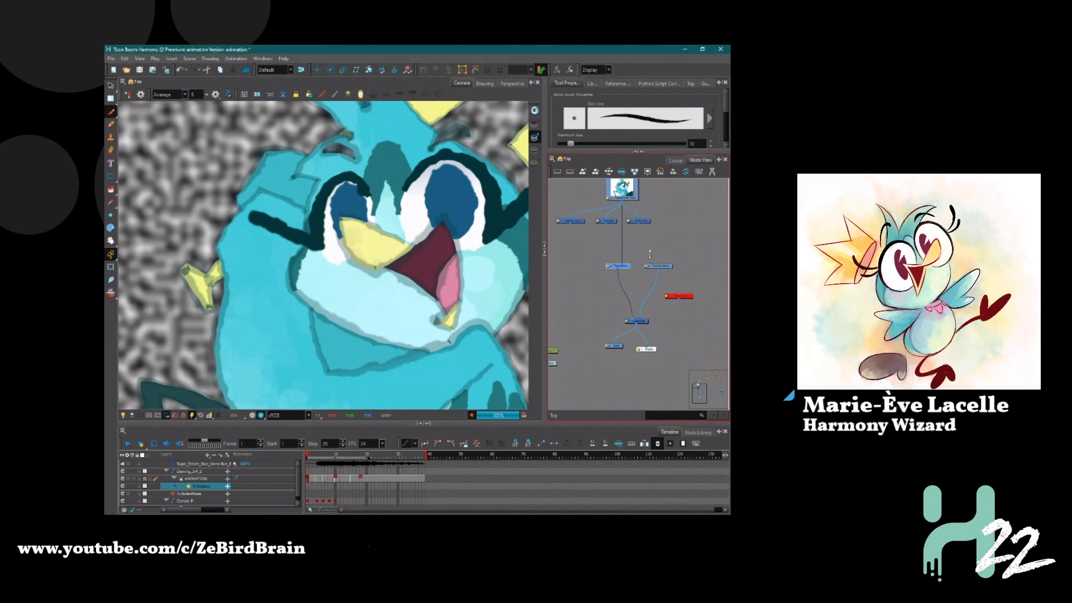
left_click_drag(650, 254, 650, 306)
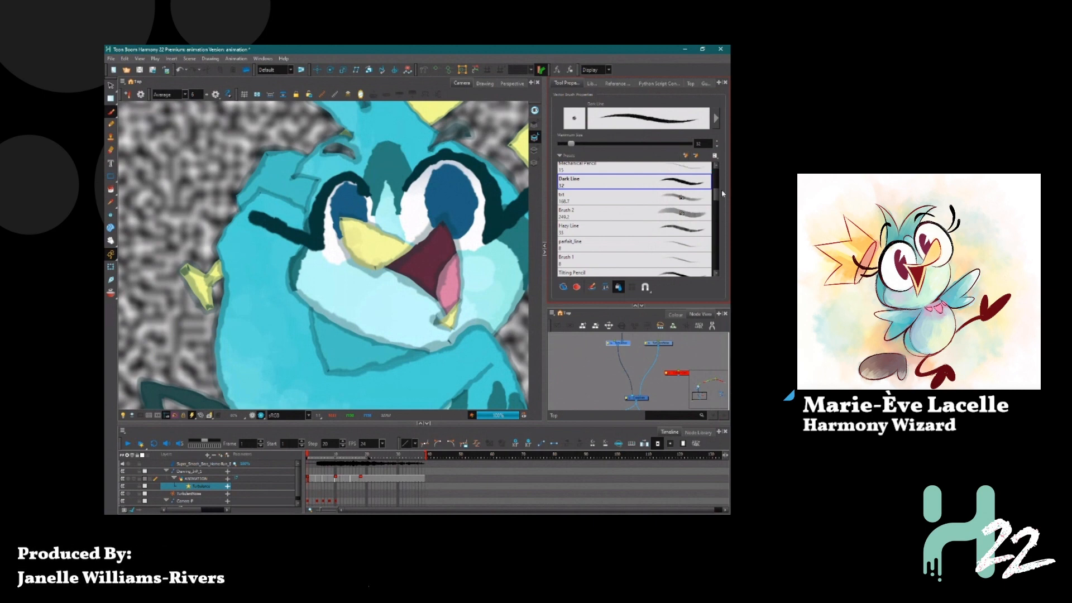
left_click(716, 156)
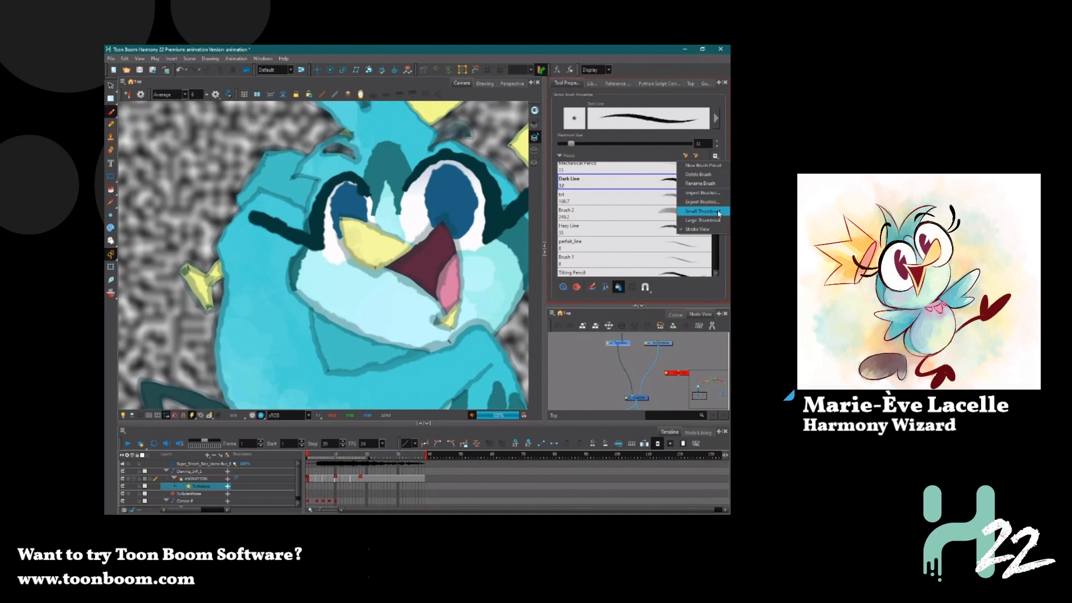
left_click(719, 213)
Disconnect the TurbulentNoise node from the composite and inspect the edge of the bird's cheek
scroll(296, 179, "up", 3)
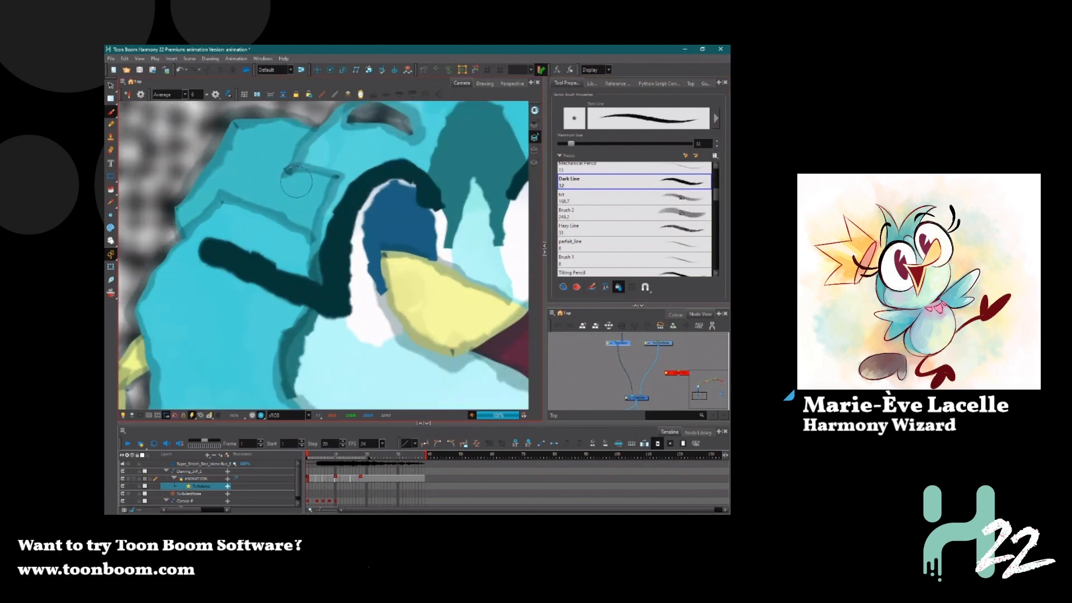
scroll(279, 171, "up", 4)
scroll(283, 173, "down", 8)
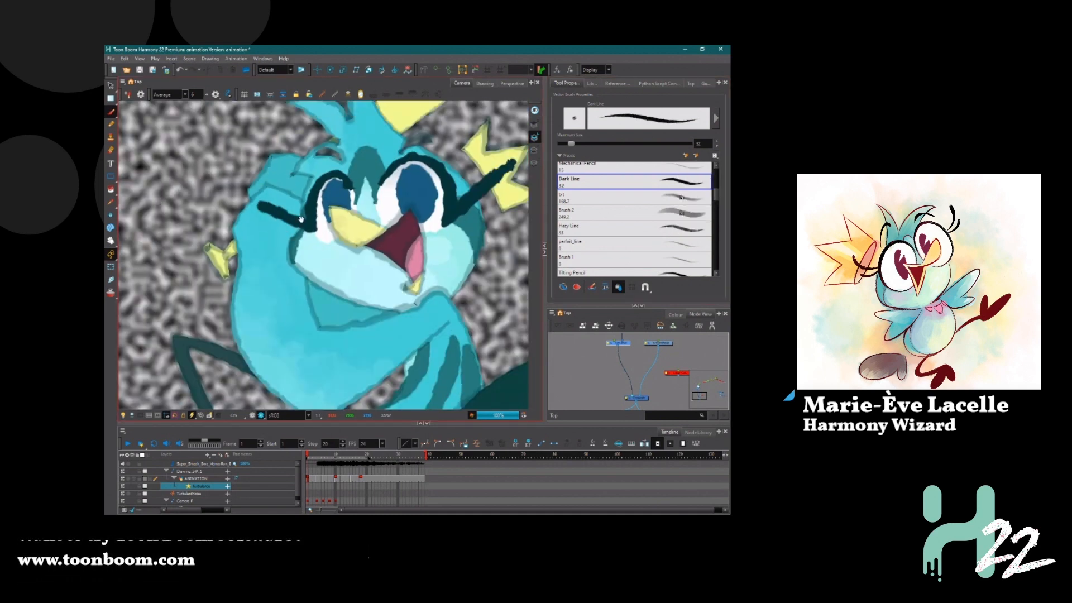
left_click_drag(301, 219, 319, 252)
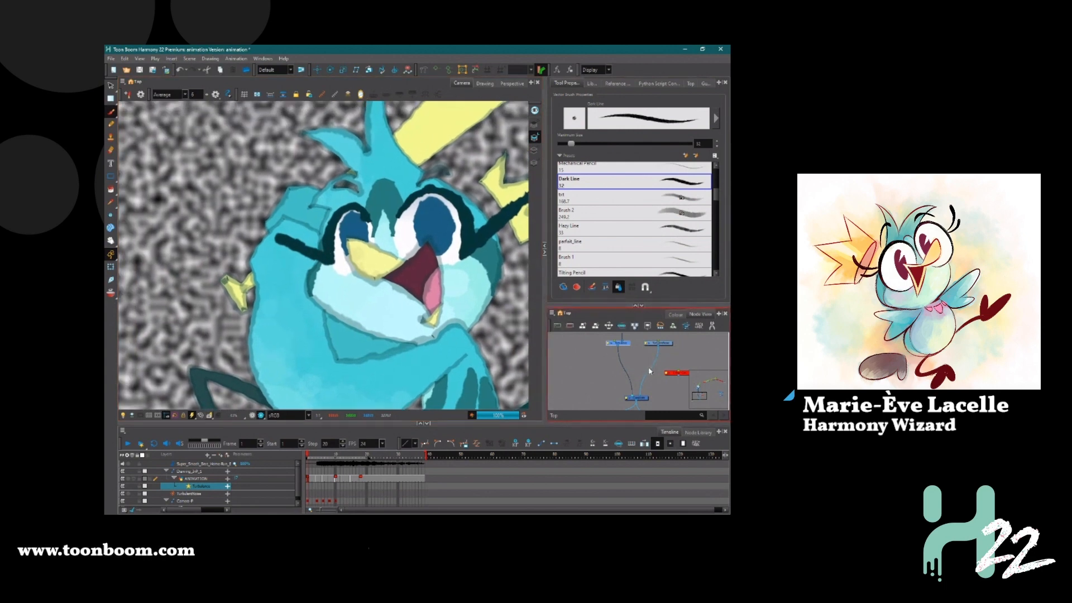
left_click_drag(650, 370, 666, 363)
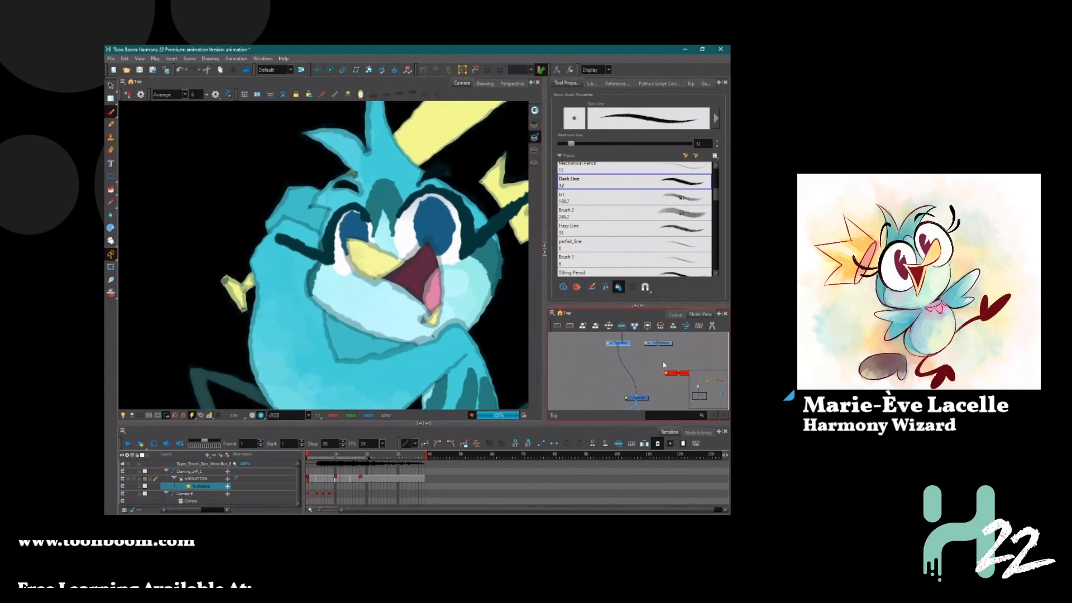
scroll(475, 330, "up", 8)
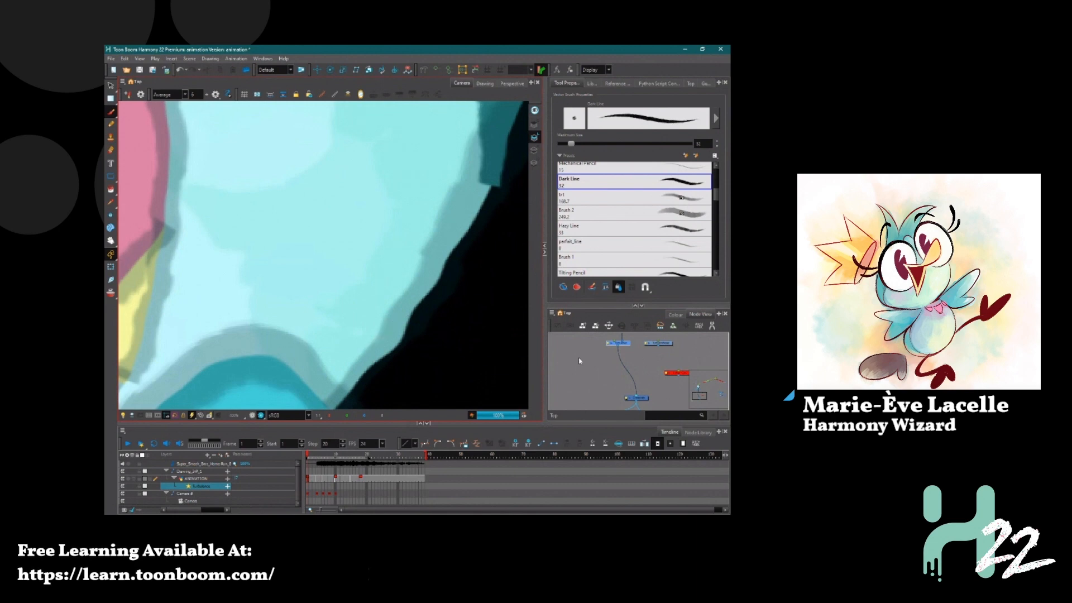
Disable the Turbulence node and re-enable it at the first frame to compare the bird's edges without and with distortion
double_click(609, 344)
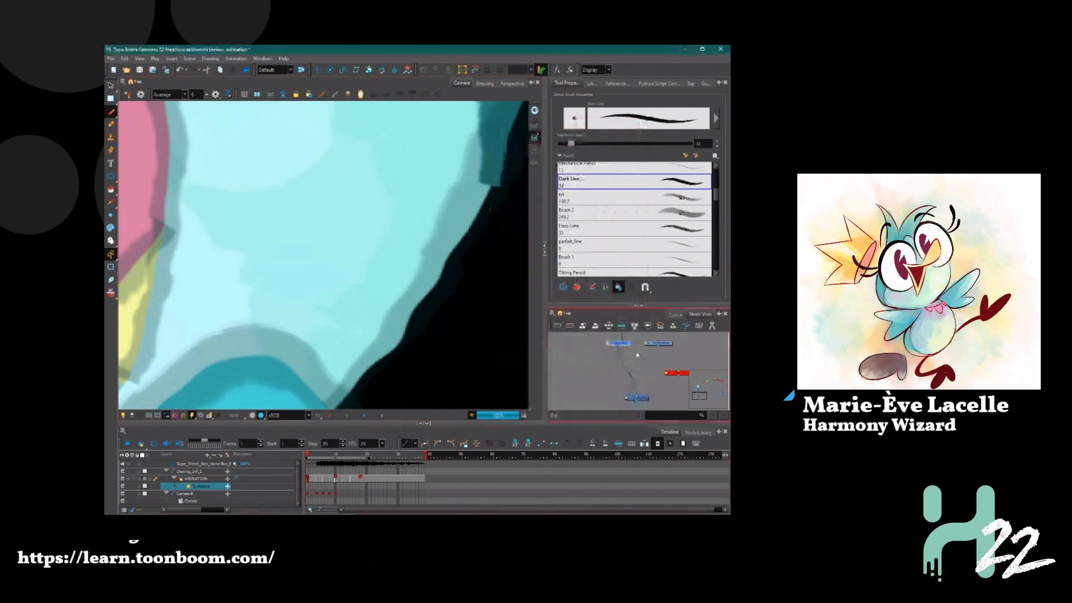
left_click(612, 351)
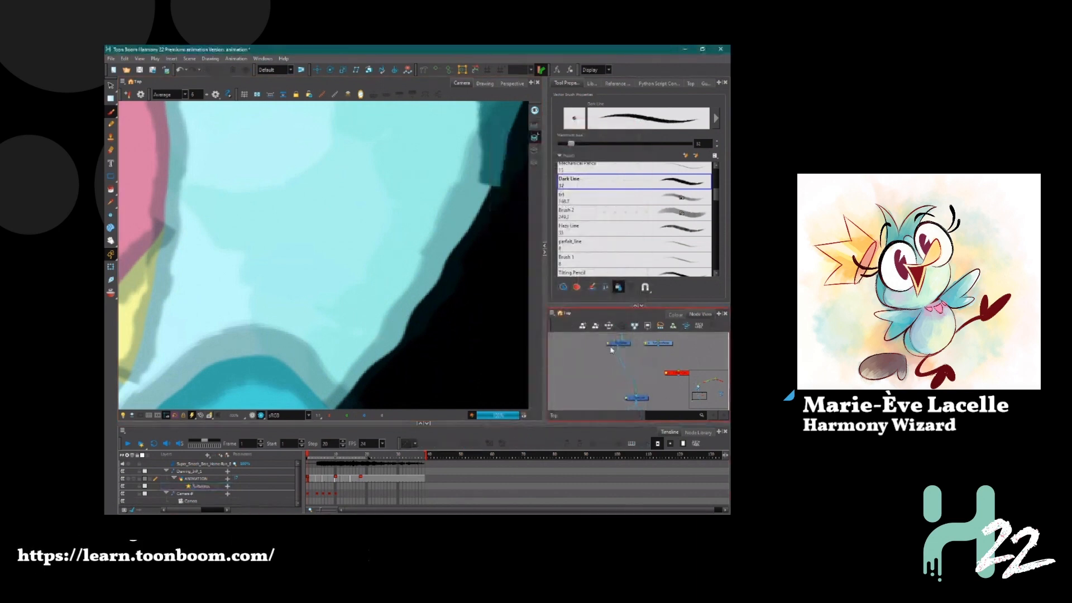
left_click(612, 345)
key("comma")
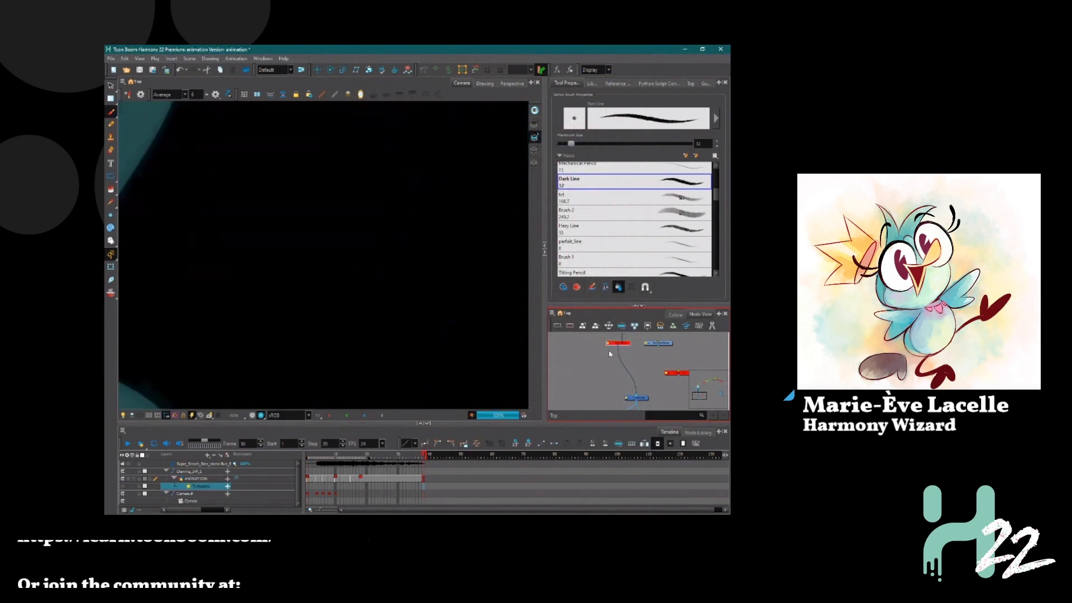
scroll(402, 283, "down", 3)
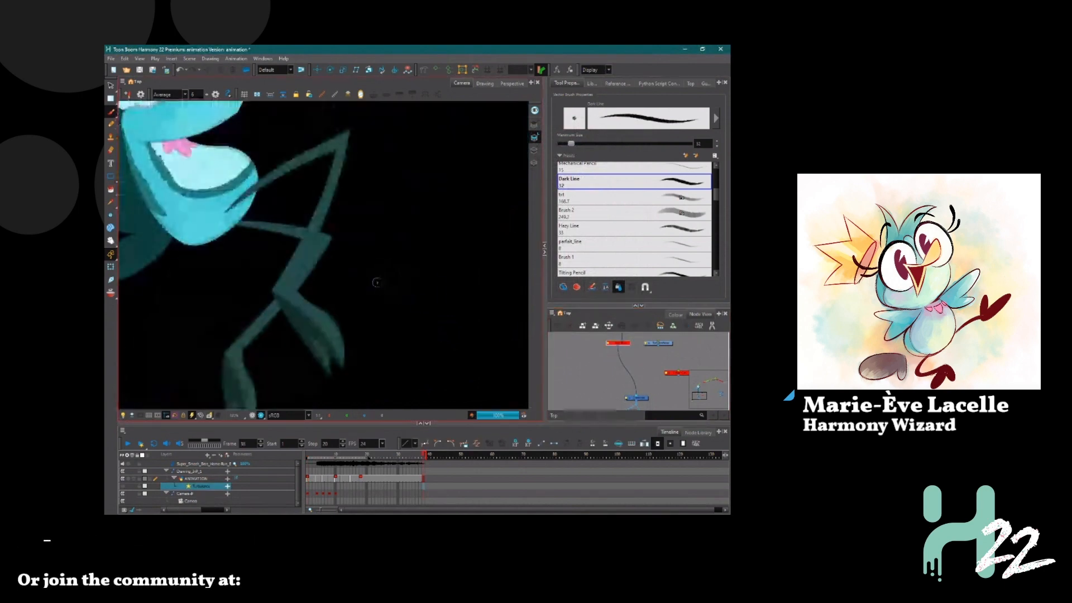
left_click(307, 457)
scroll(390, 276, "up", 3)
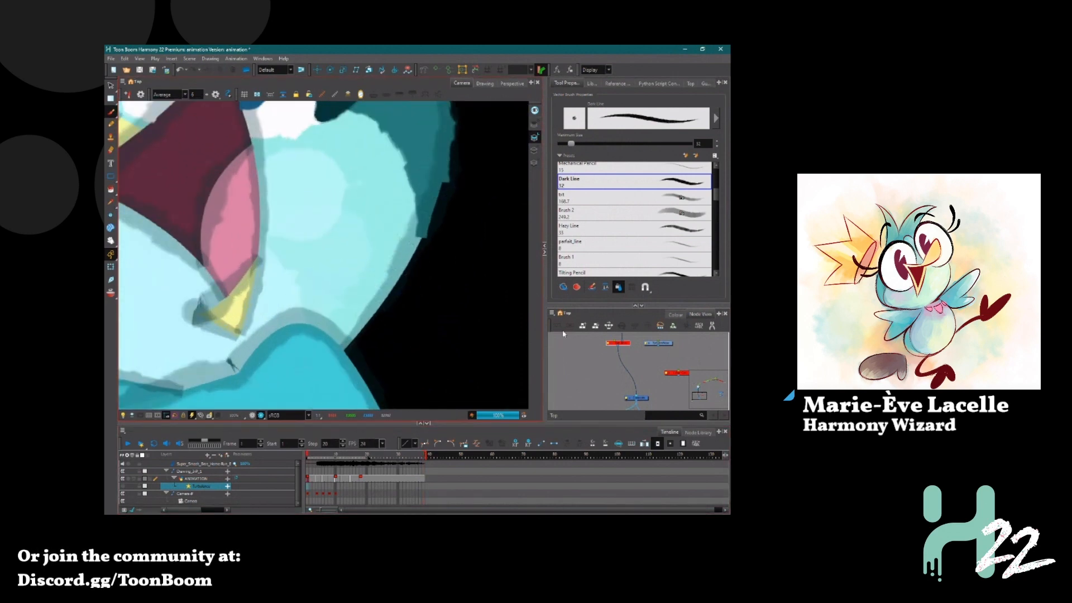
left_click(618, 345)
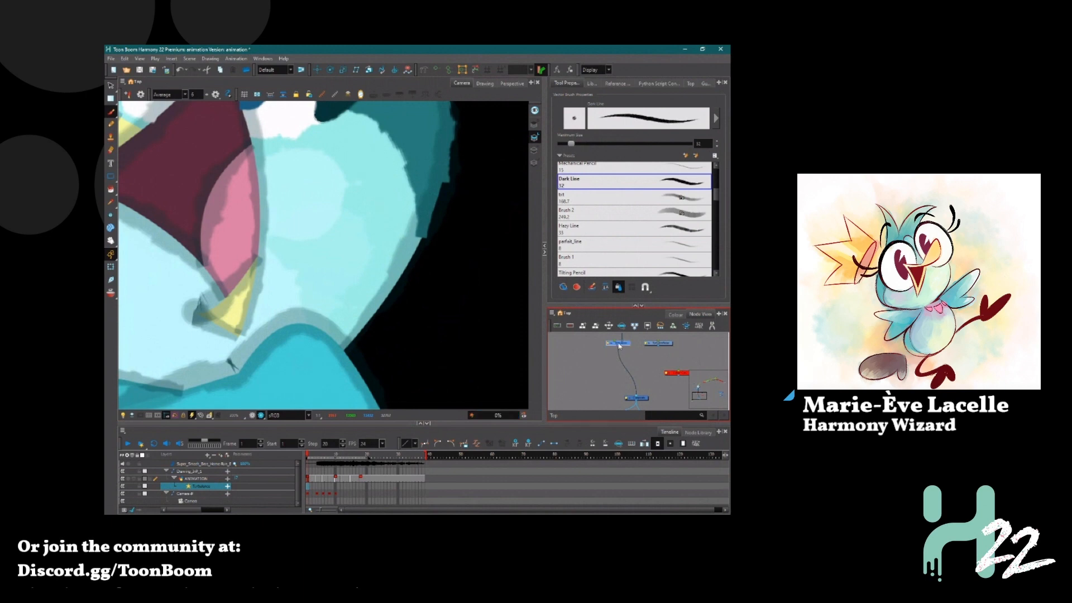
Inspect the bird's cheek edge up close and enlarge the Node View to show the art layer nodes
scroll(394, 307, "up", 3)
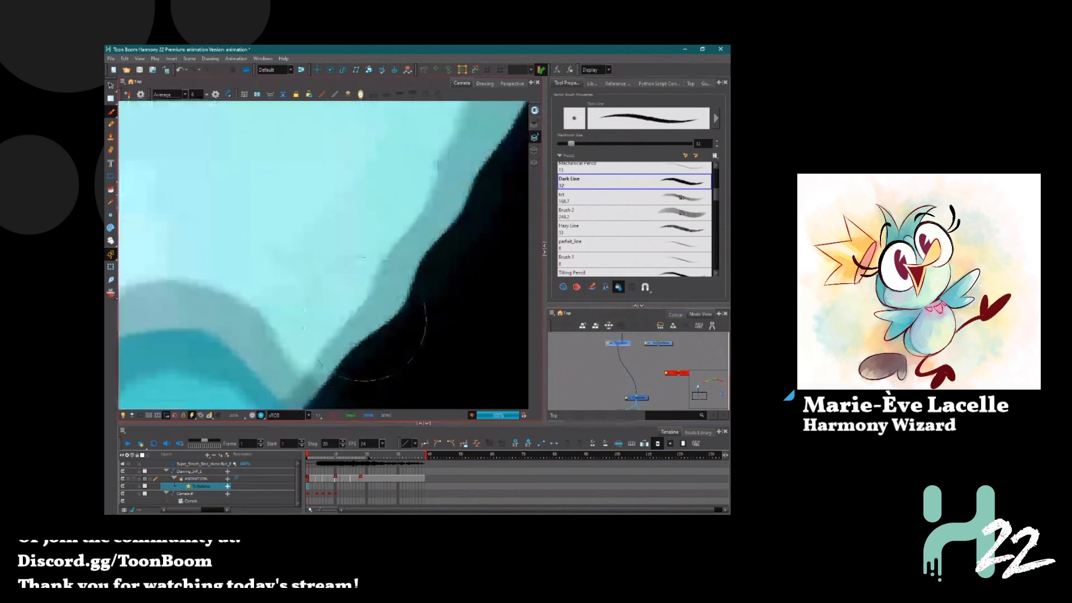
scroll(395, 300, "down", 4)
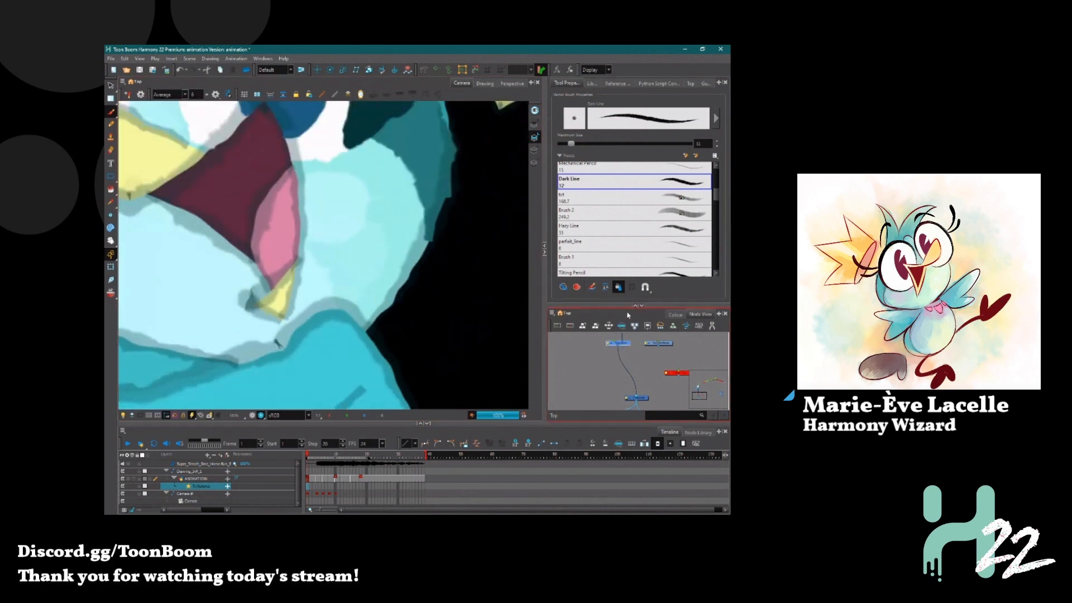
left_click_drag(626, 307, 626, 229)
scroll(626, 287, "up", 3)
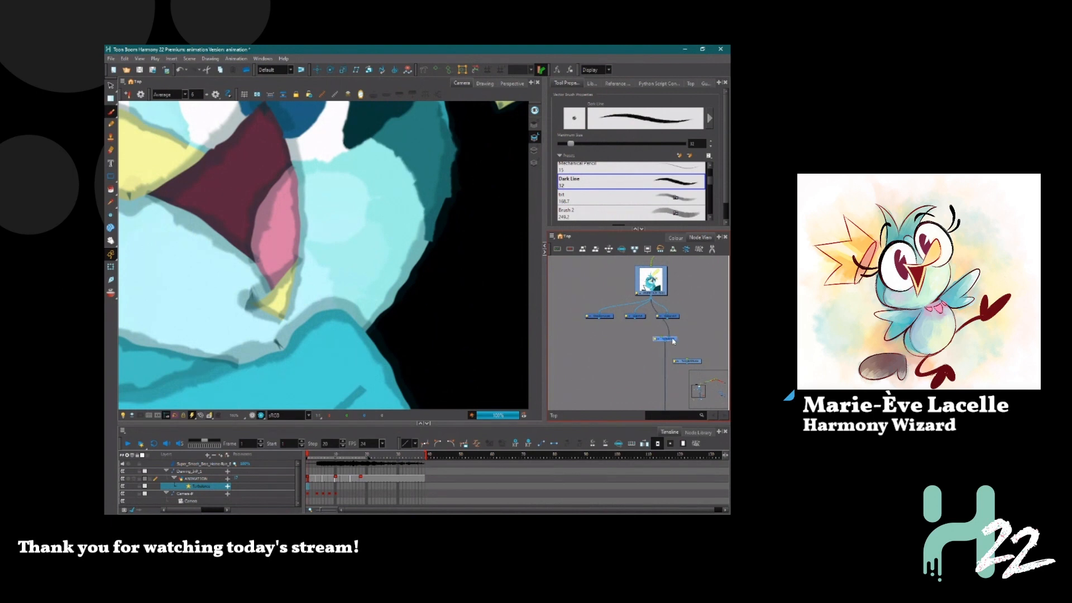
Add a composite node below the art layer nodes and route Colour-Art through it in place of the Turbulence node
mouse_move(657, 366)
left_mouse_down()
mouse_move(661, 338)
mouse_move(632, 339)
left_mouse_up()
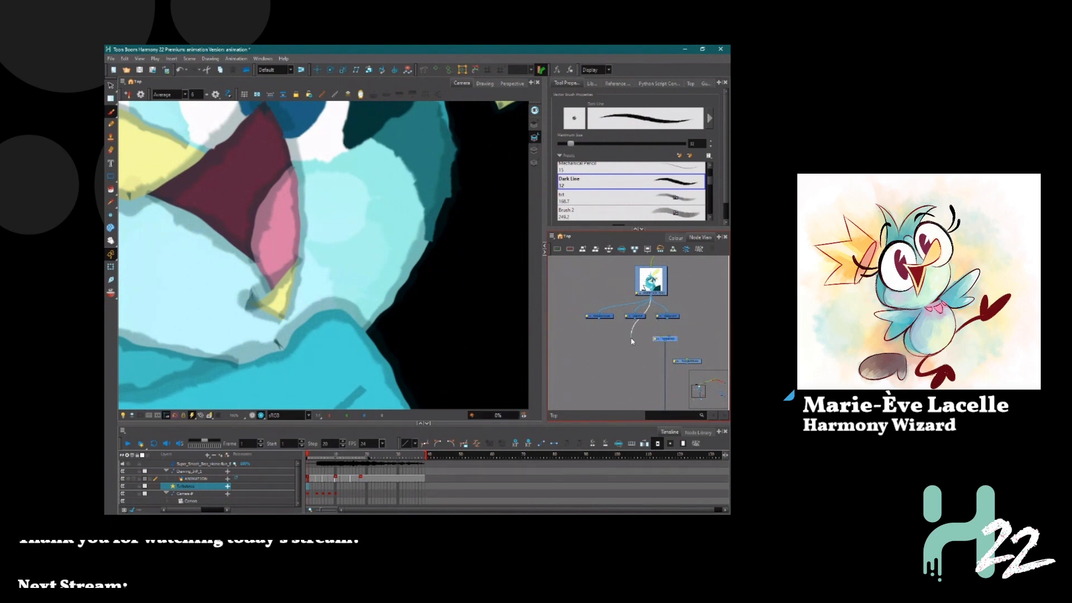
scroll(635, 328, "up", 2)
left_click(628, 331)
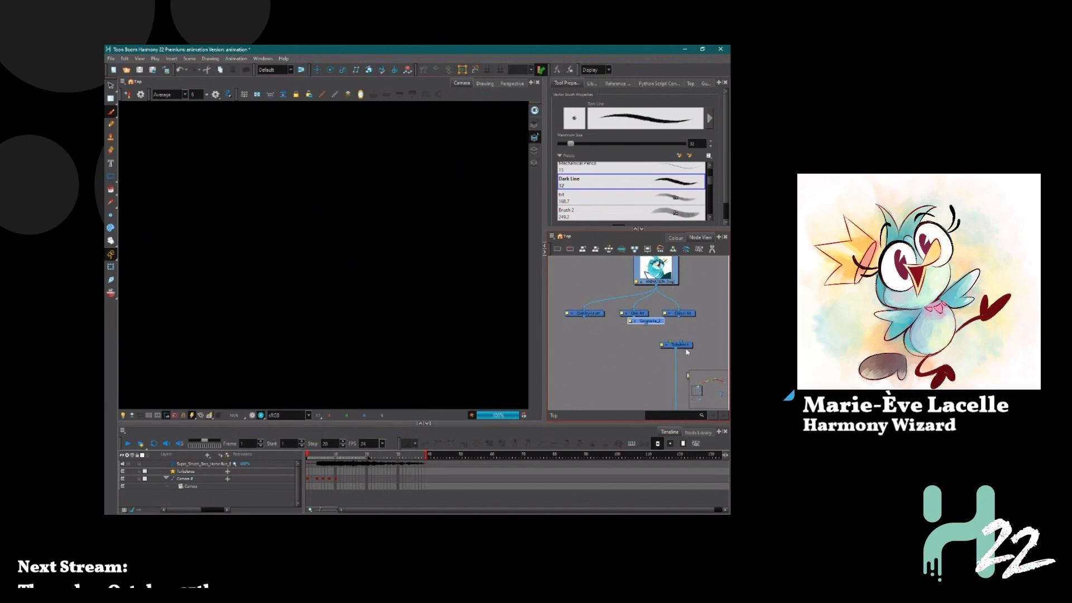
left_click_drag(658, 321, 640, 358)
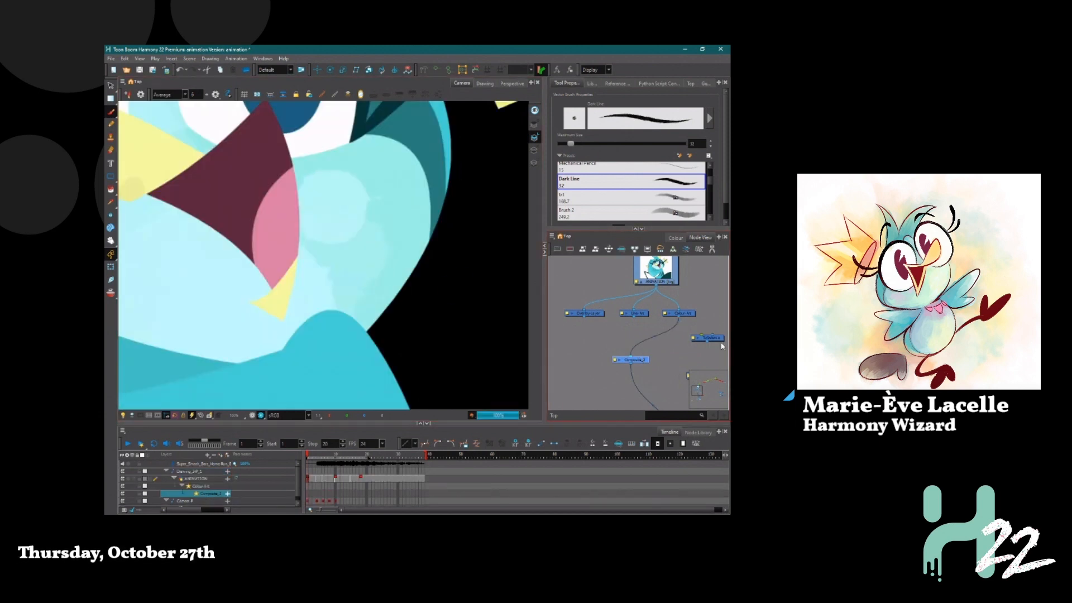
Insert the Turbulence node between Colour-Art and the new composite, and connect the line art and overlay nodes straight to the composite
left_click_drag(711, 343, 655, 337)
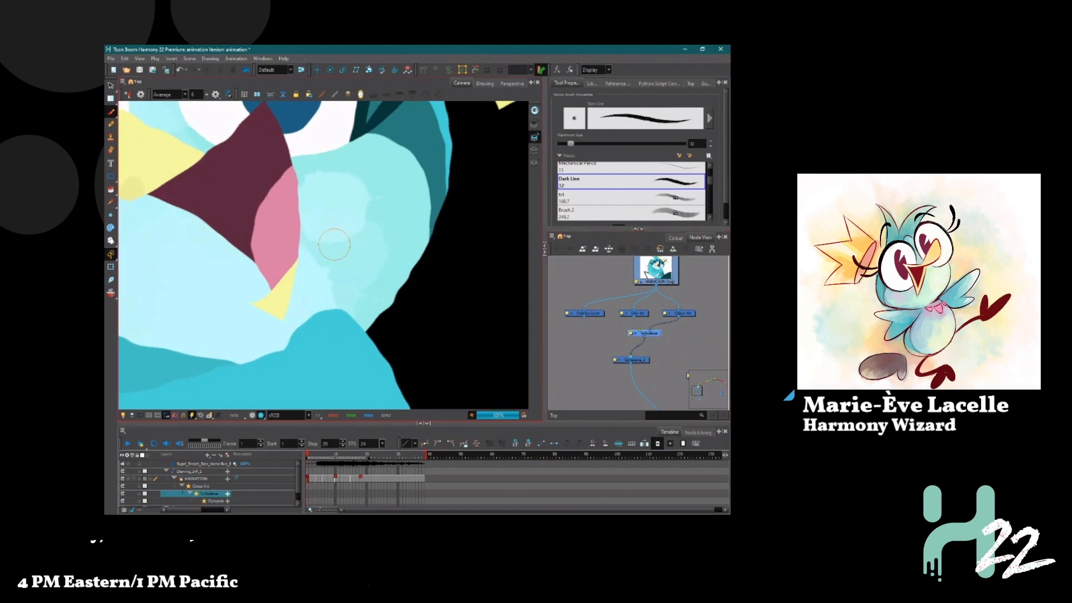
mouse_move(286, 185)
left_mouse_down()
mouse_move(399, 314)
mouse_move(395, 286)
left_mouse_up()
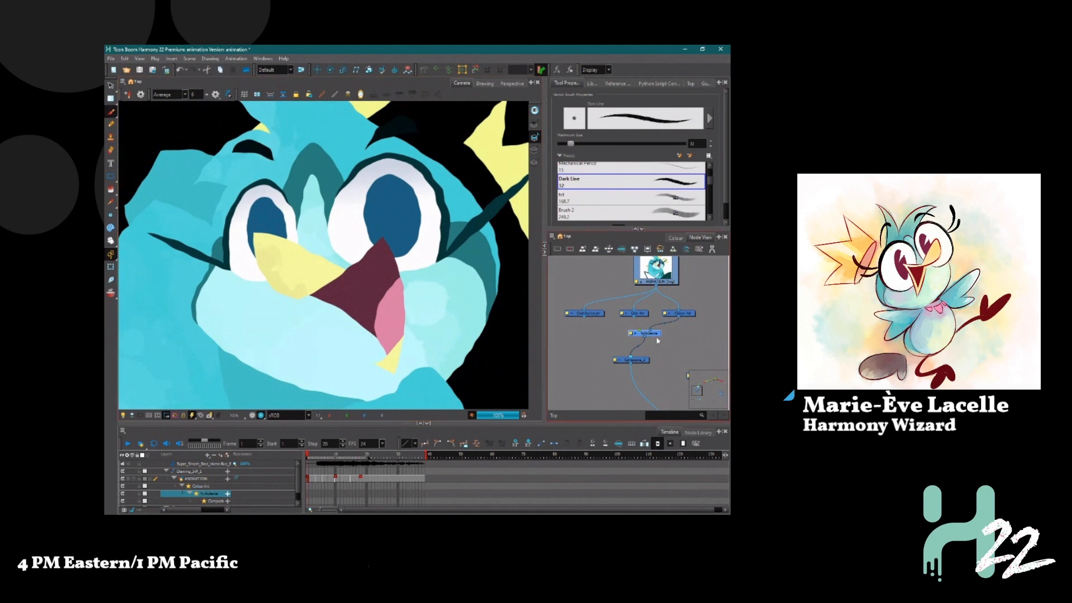
mouse_move(657, 334)
left_mouse_down()
mouse_move(727, 346)
mouse_move(651, 342)
left_mouse_up()
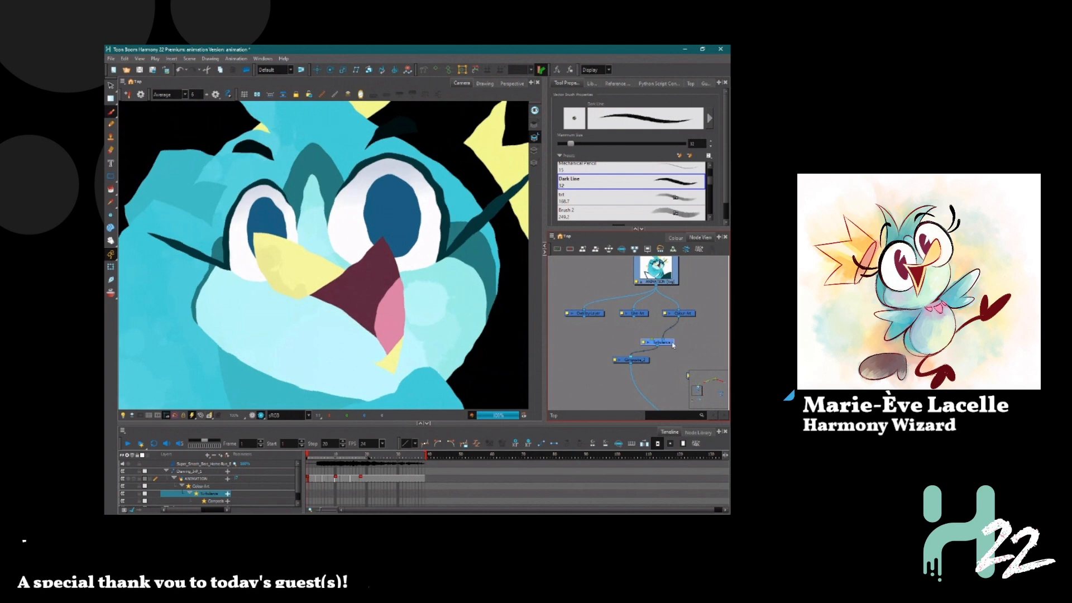
left_click_drag(651, 341, 685, 342)
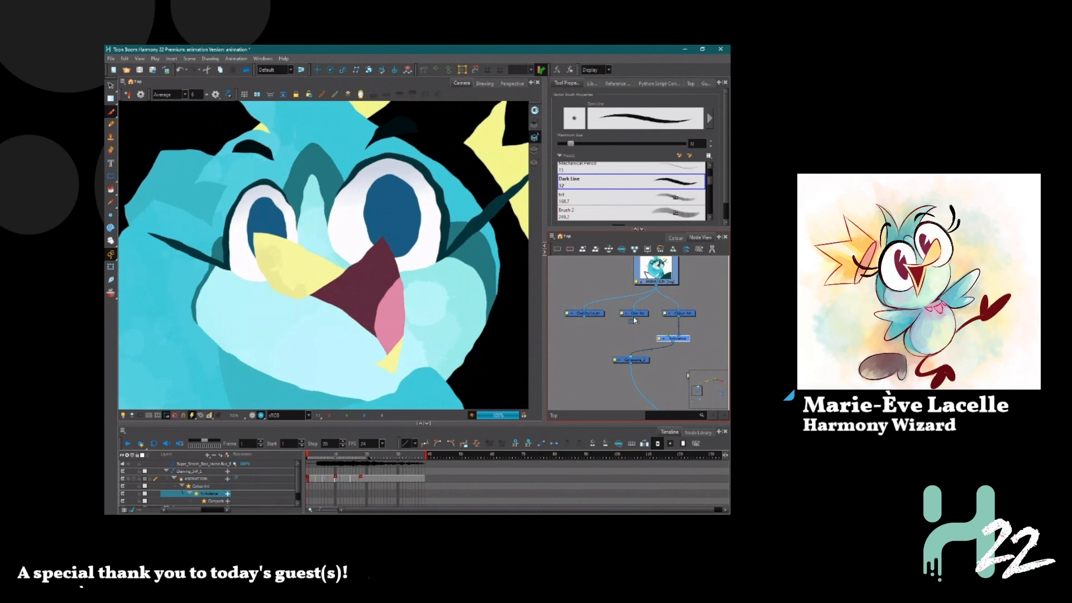
left_click_drag(633, 320, 624, 357)
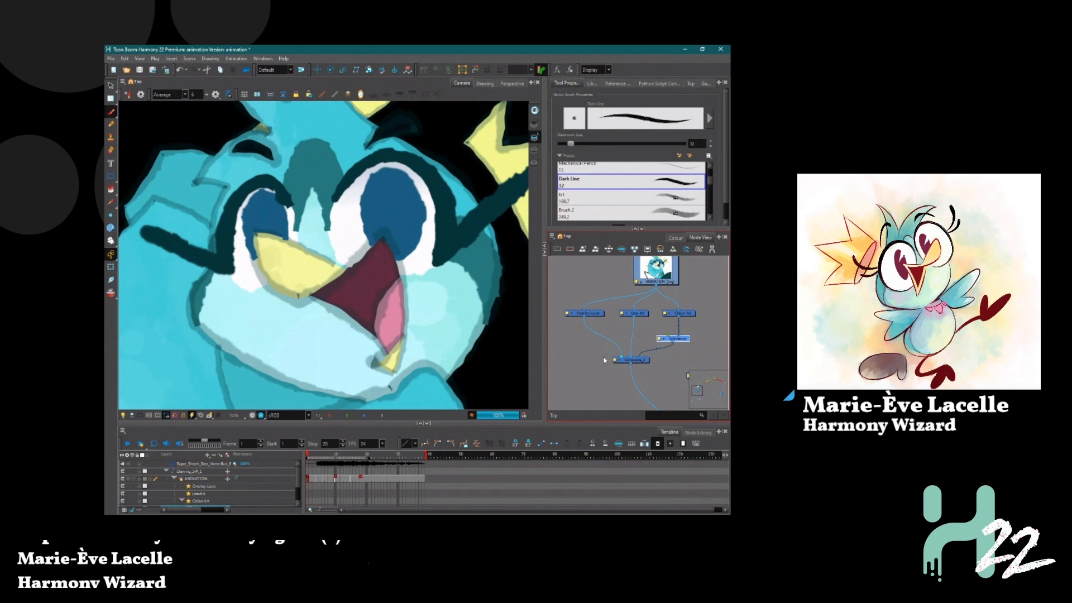
scroll(302, 225, "down", 4)
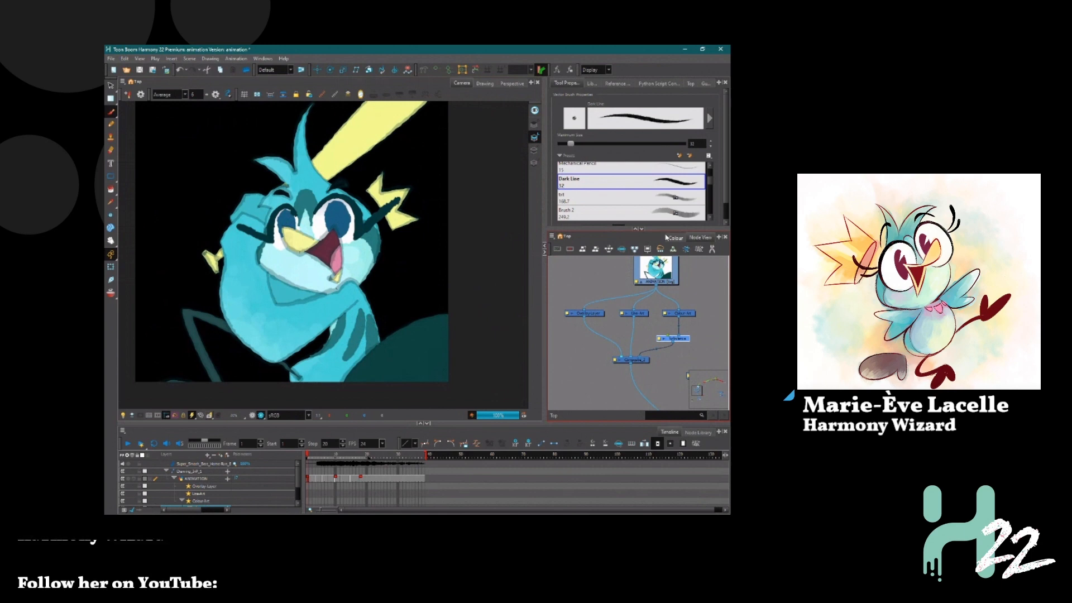
Set the Turbulence node's locked Amount to 10
double_click(660, 340)
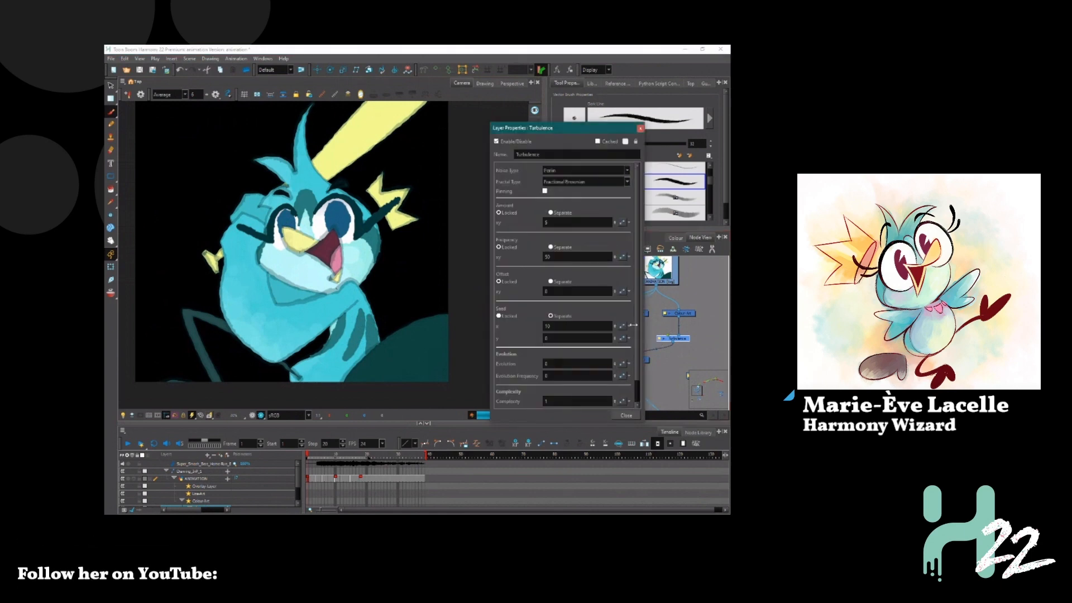
left_click(555, 220)
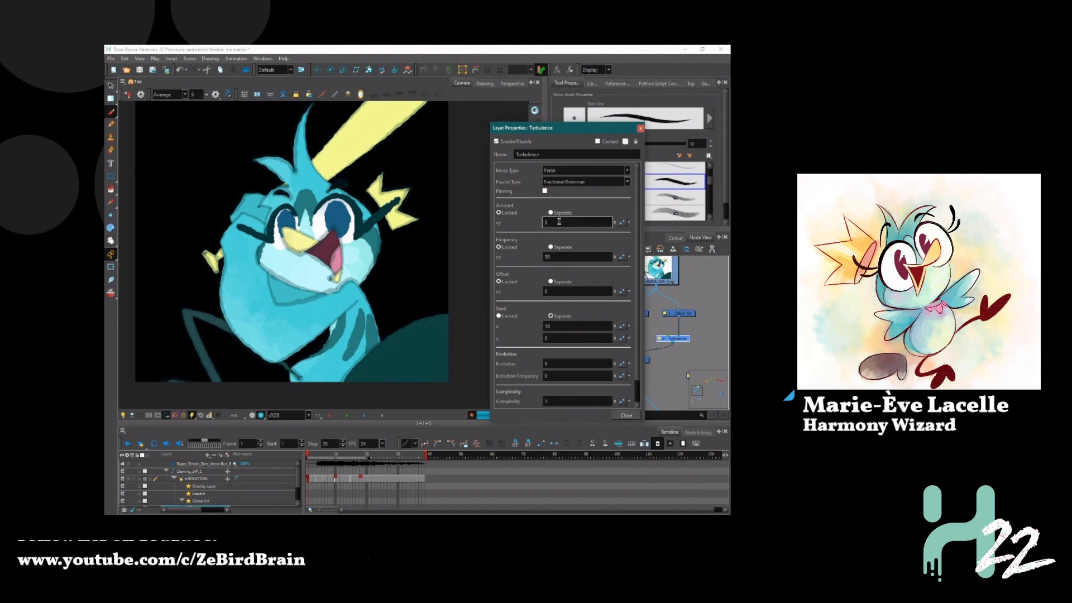
left_click_drag(551, 223, 533, 220)
type("10")
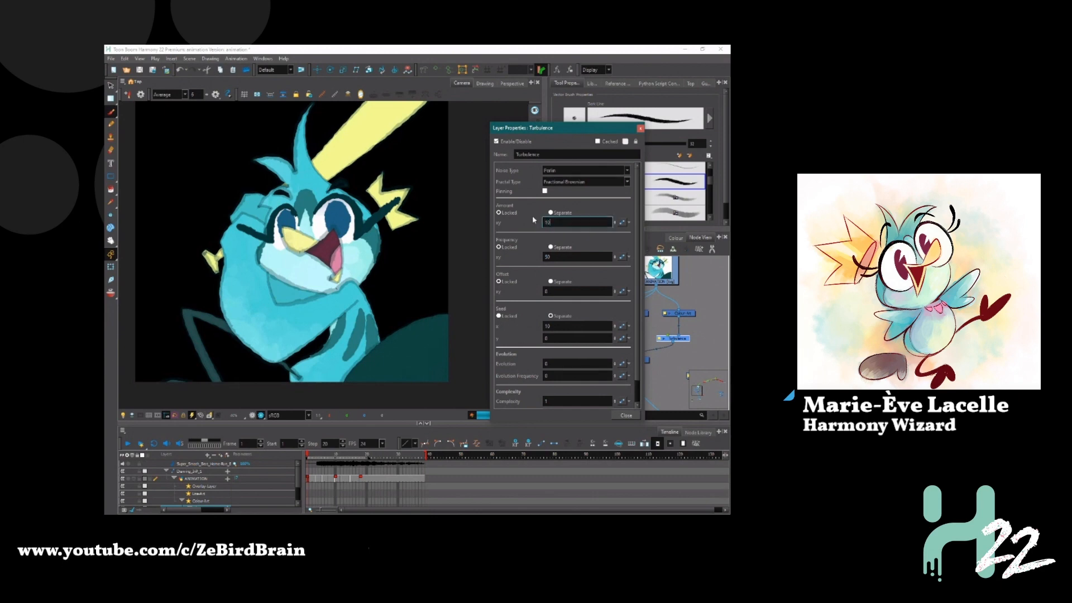
key("Return")
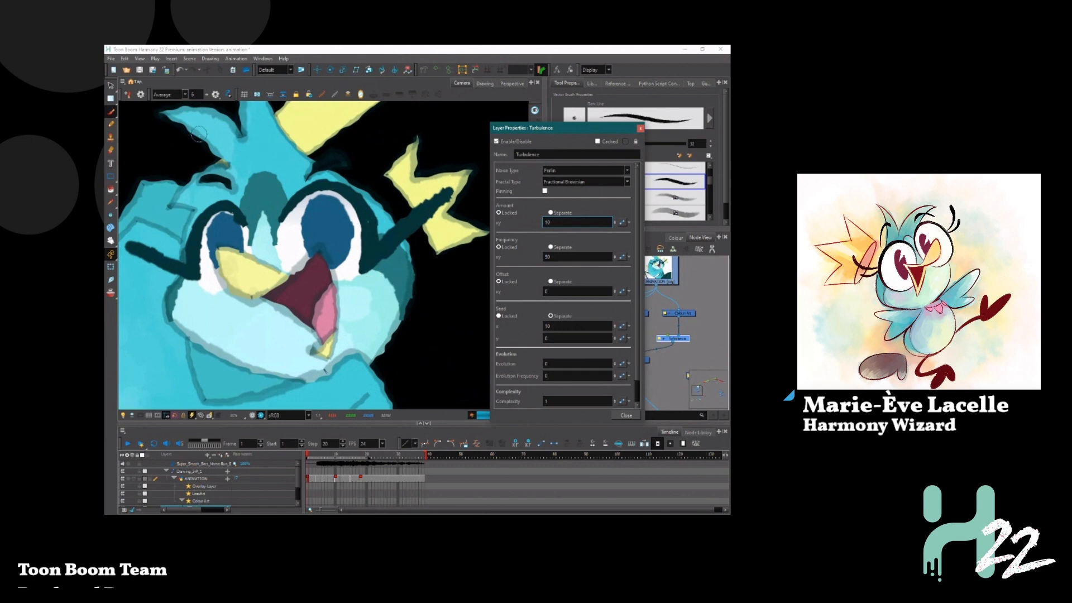
Try a Turbulence Amount of 20, return it to 10, and close the node's properties
left_click_drag(556, 223, 534, 222)
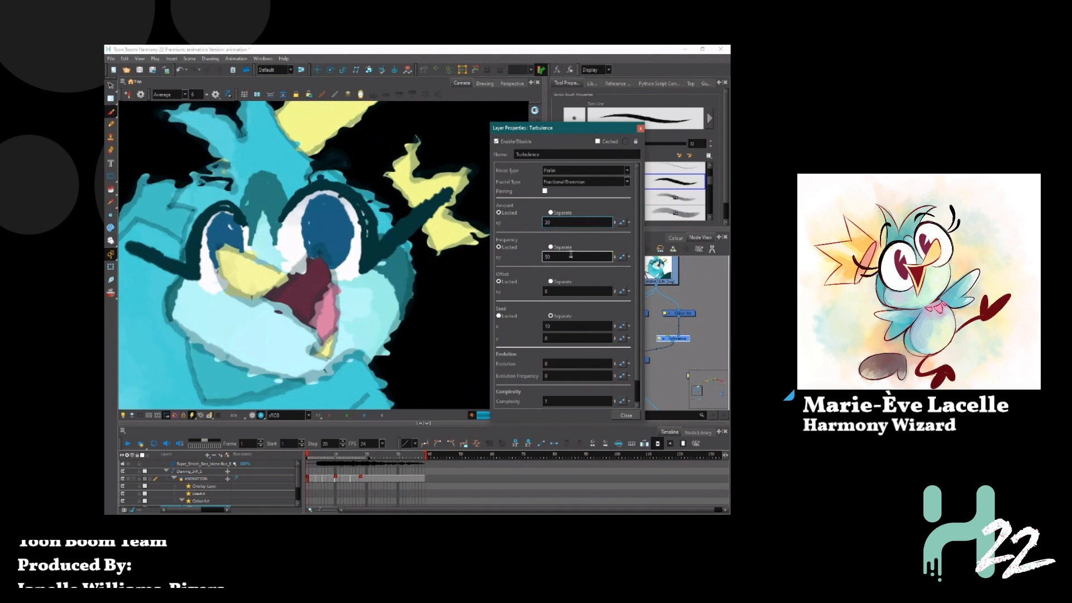
left_click_drag(554, 223, 527, 223)
type("10")
key("Return")
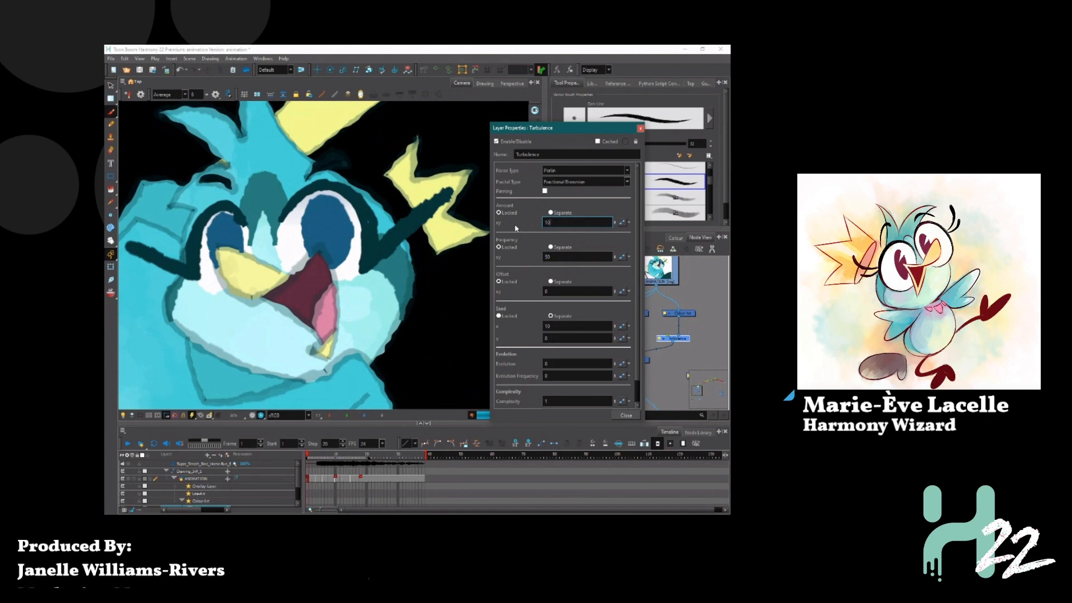
left_click(641, 128)
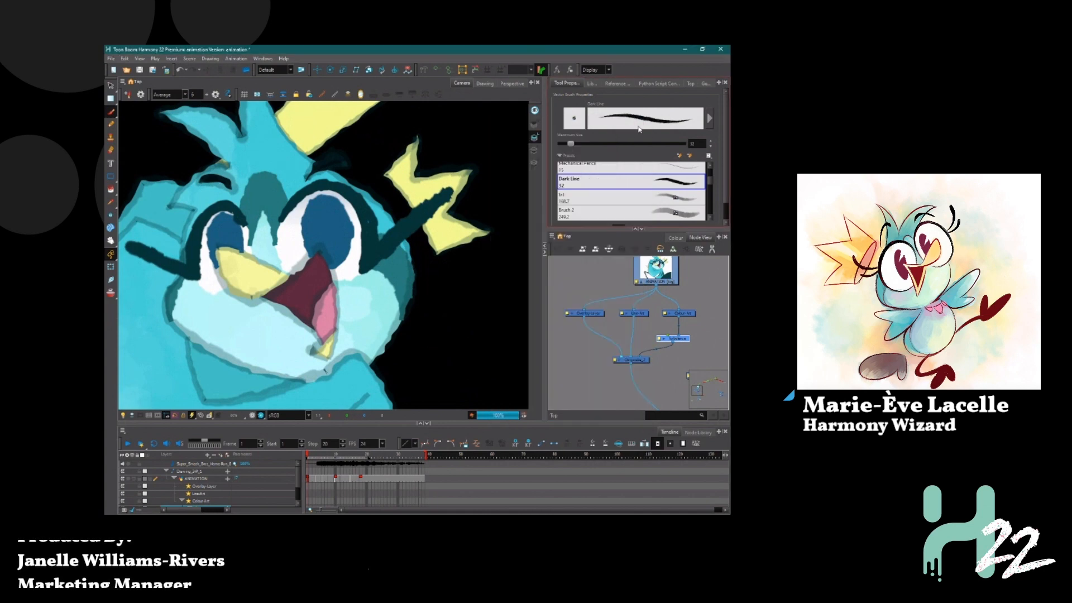
scroll(400, 203, "down", 3)
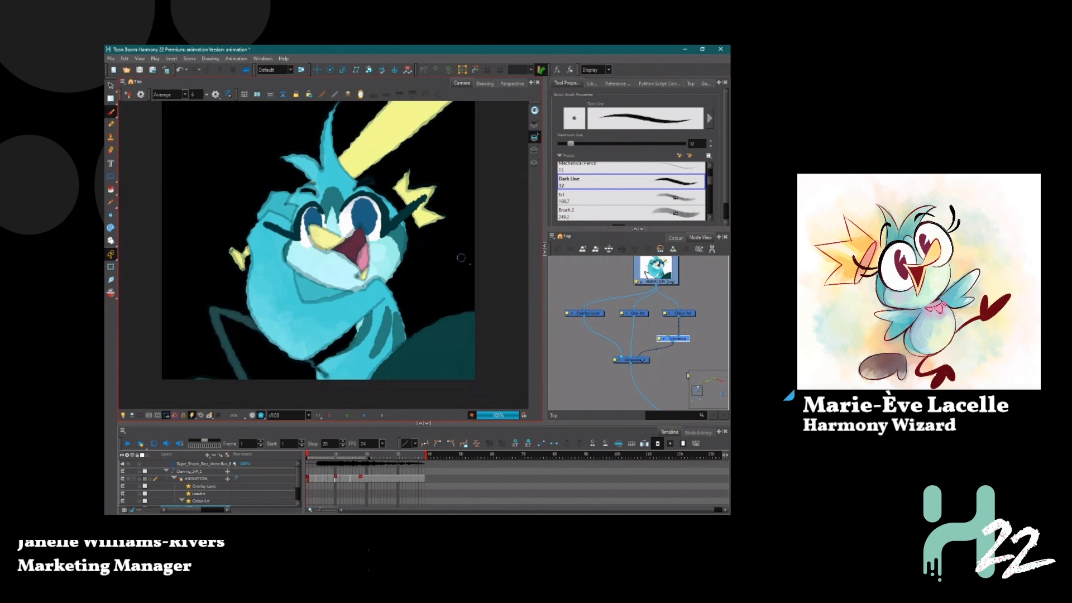
Expand the Node View over the tool properties area and widen it, keeping the bird's face framed in the Camera view
left_click(570, 286)
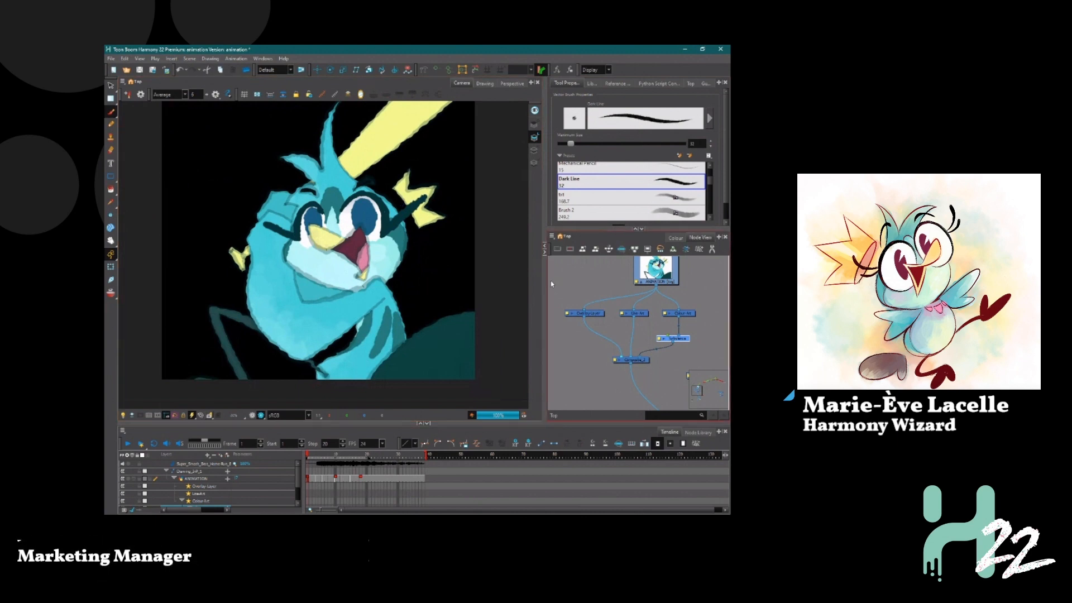
left_click(691, 314)
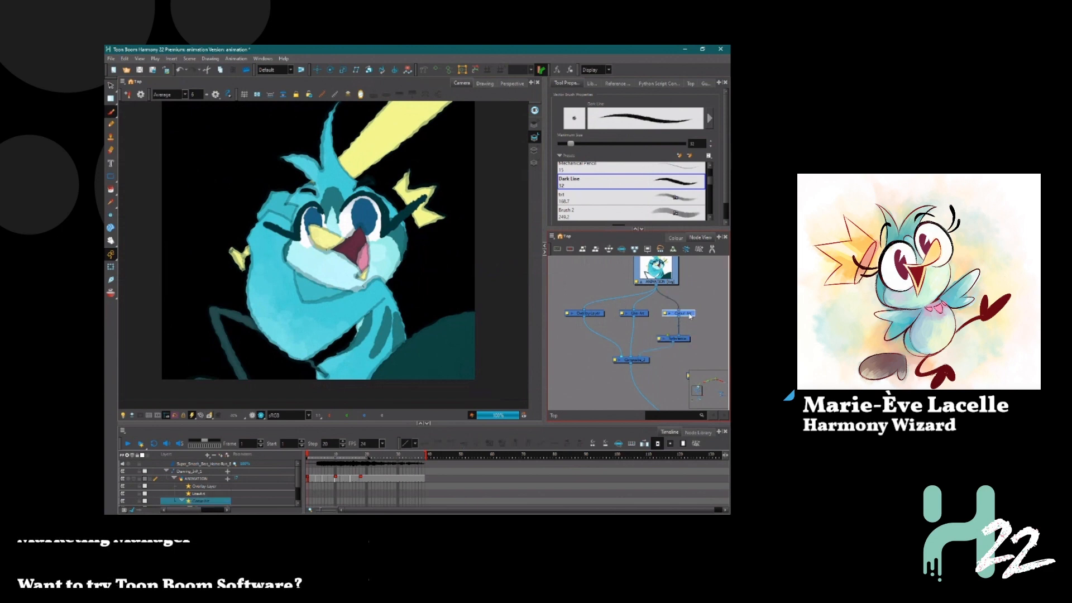
left_click_drag(699, 323, 680, 324)
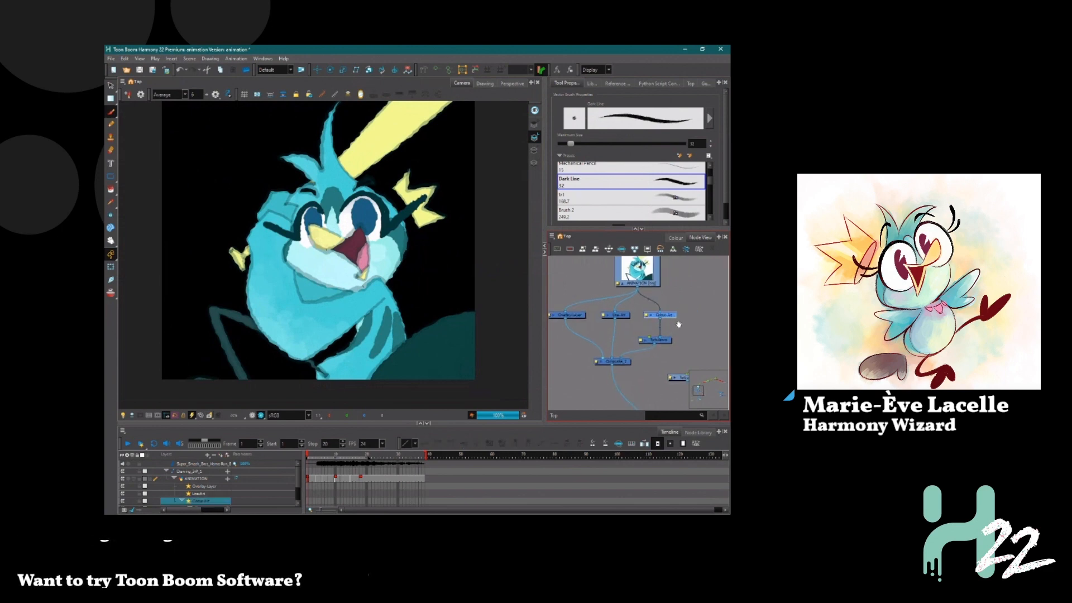
left_click(635, 229)
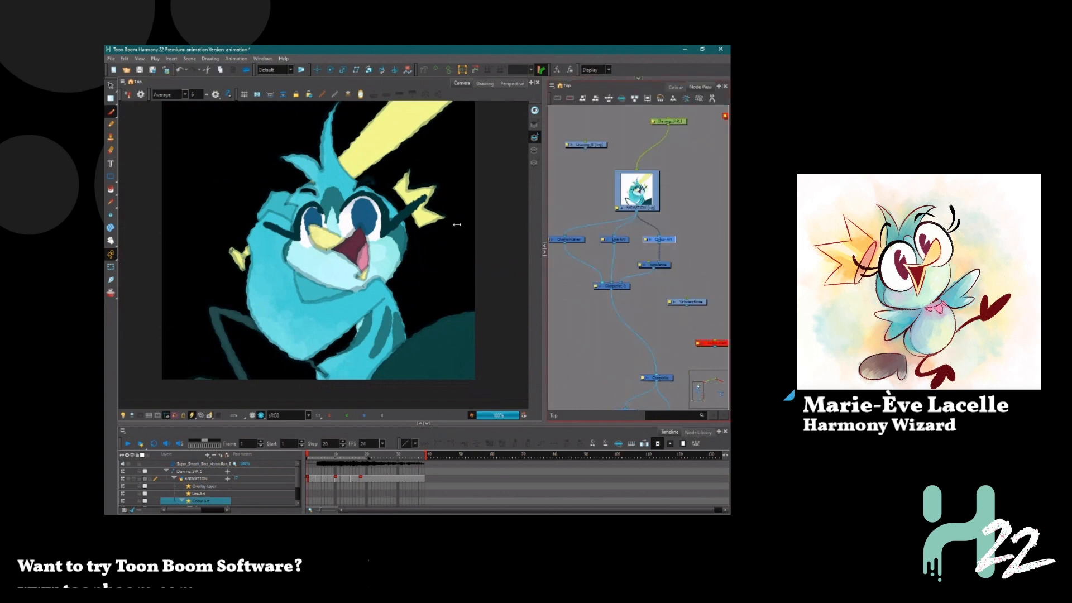
left_click_drag(545, 227, 433, 226)
scroll(409, 240, "up", 5)
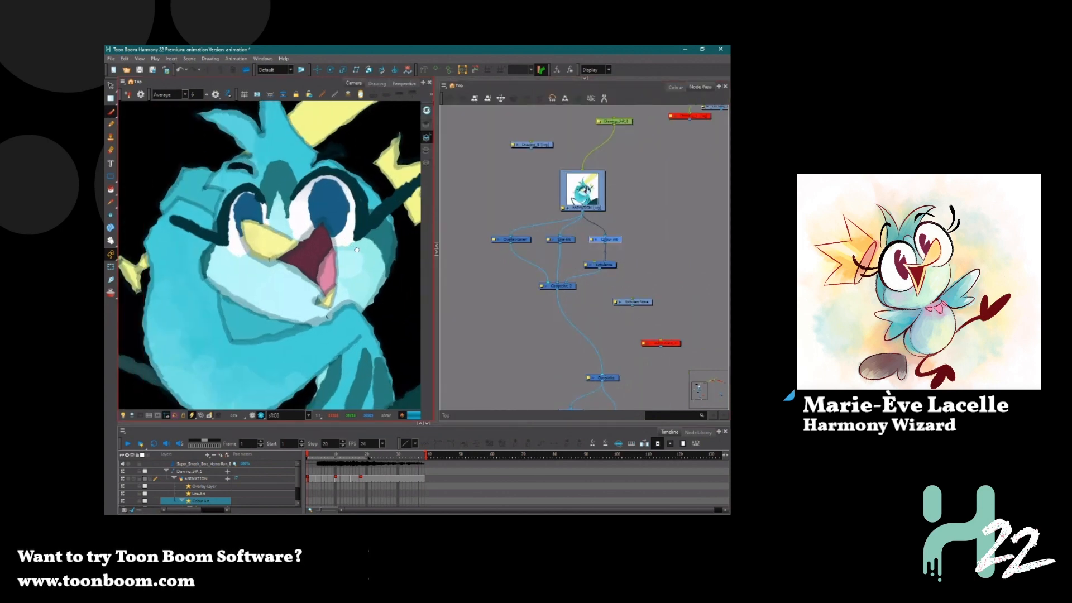
Add a Matte Resize node beside Colour-Art and feed it from the bird's animation drawing
left_click(644, 252)
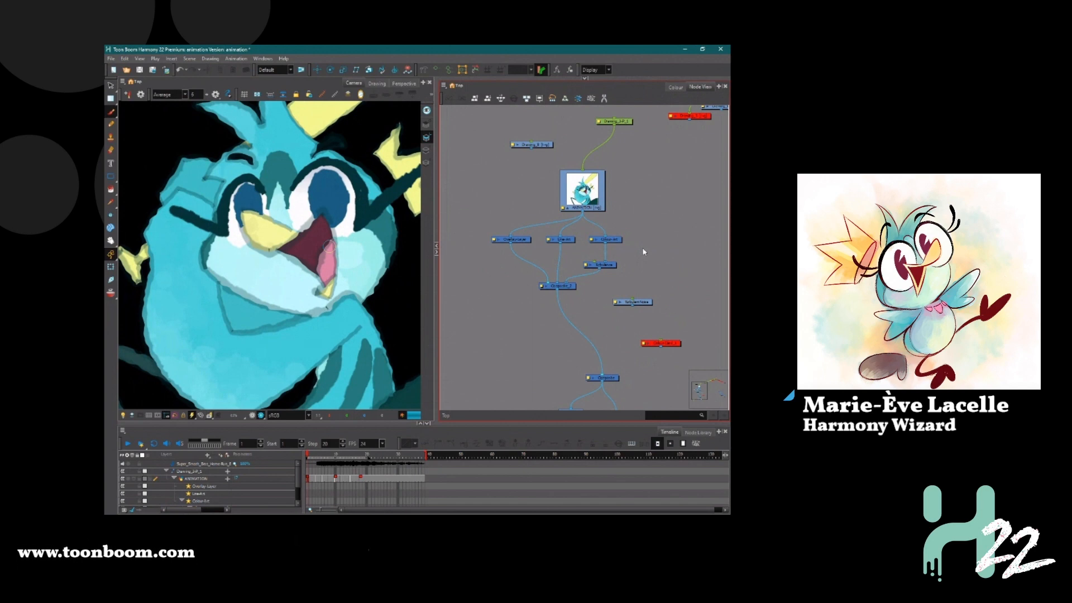
key("Tab")
type("matte")
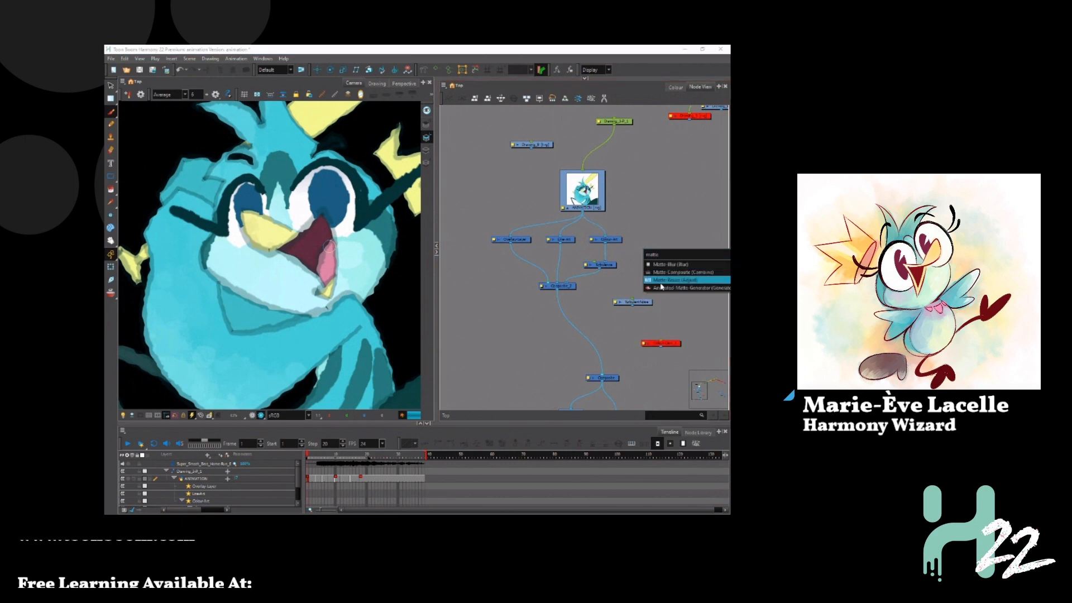
double_click(663, 281)
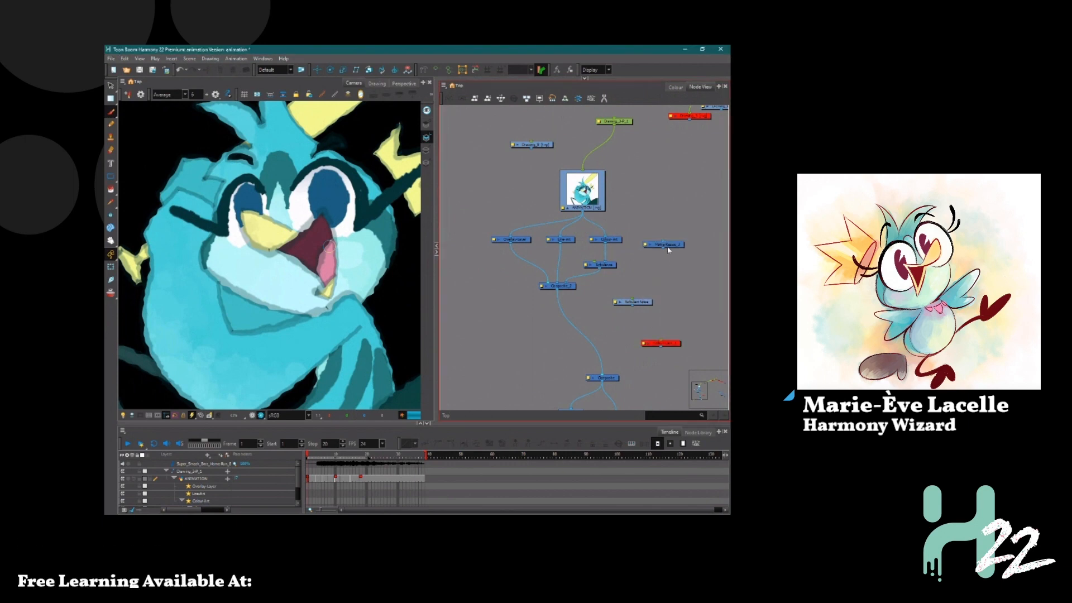
left_click_drag(583, 212, 649, 237)
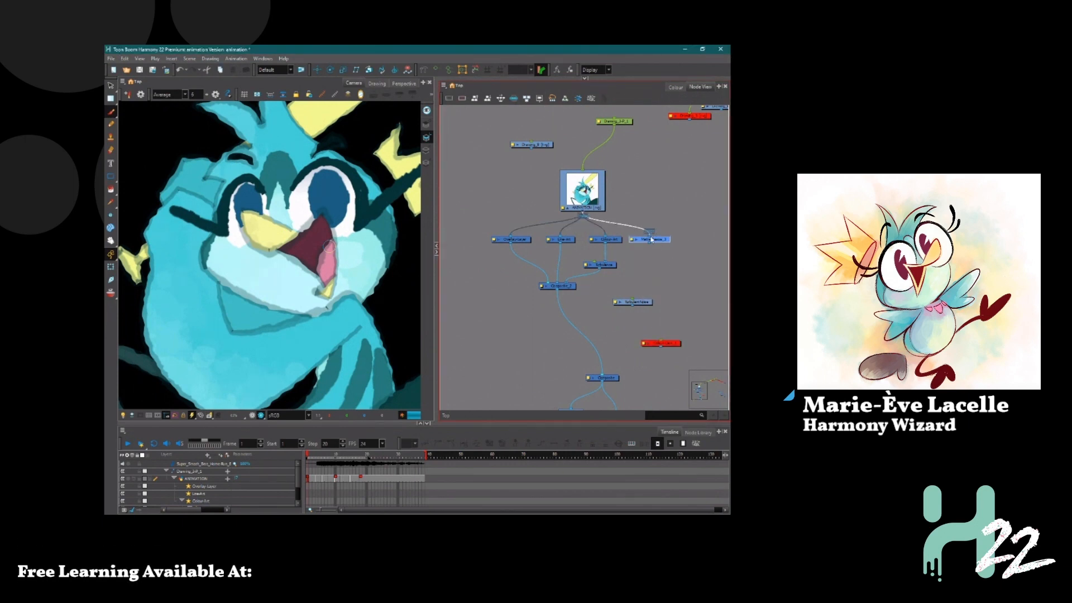
Rewire the composite's inputs: detach Turbulence, connect Matte Resize, and disconnect the line art and overlay nodes
left_click_drag(609, 267, 483, 283)
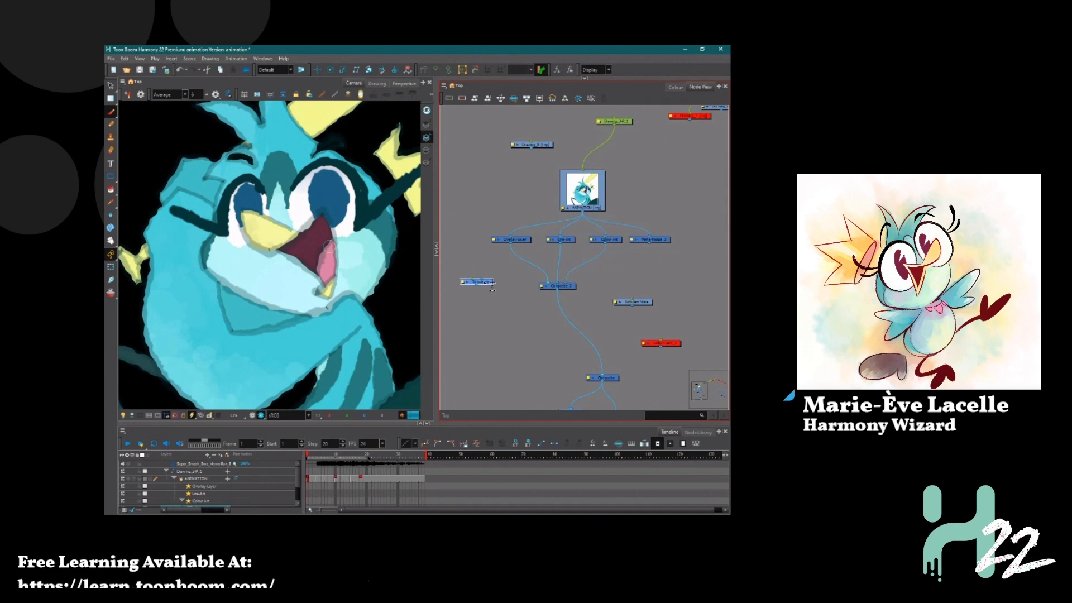
left_click_drag(649, 243, 566, 284)
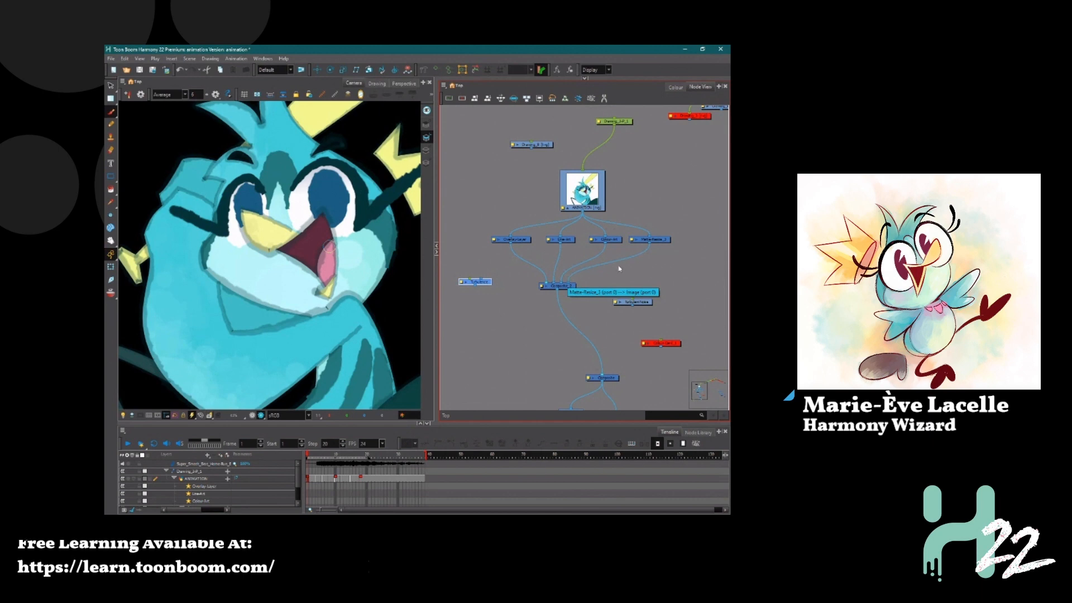
left_click(552, 280)
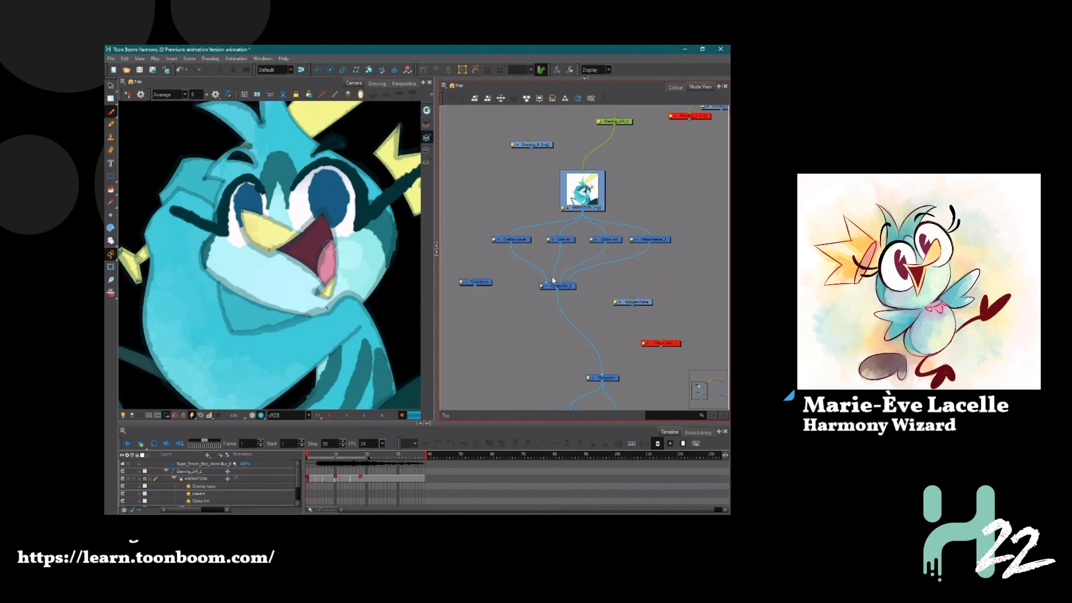
mouse_move(553, 282)
left_mouse_down()
mouse_move(548, 271)
mouse_move(552, 284)
left_mouse_up()
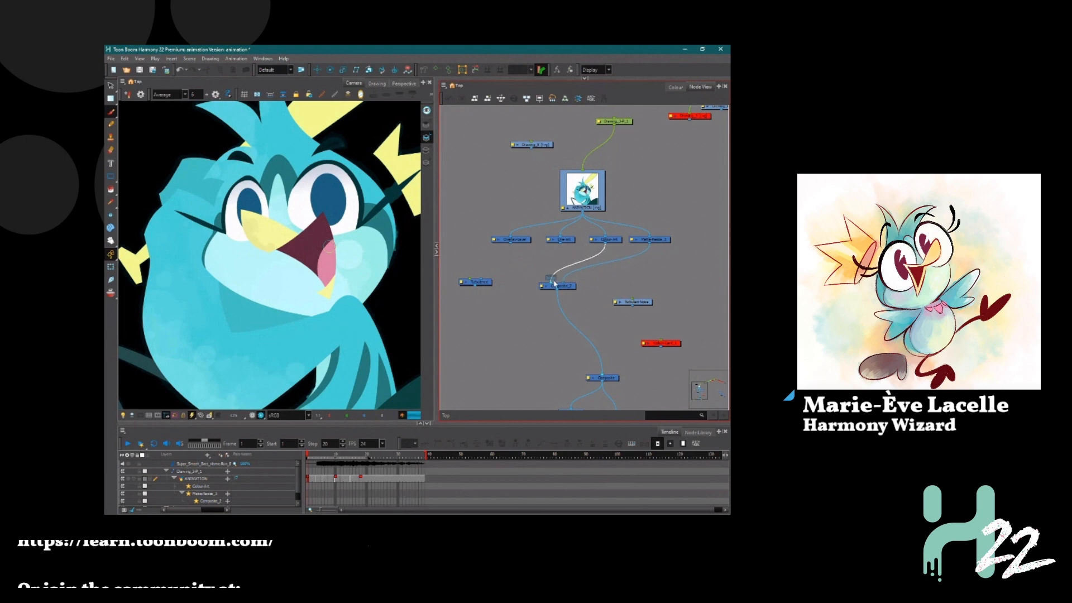
Add a Matte Blur node between Colour-Art and the composite, using the node search for "matte"
left_click(611, 244)
scroll(607, 249, "up", 2)
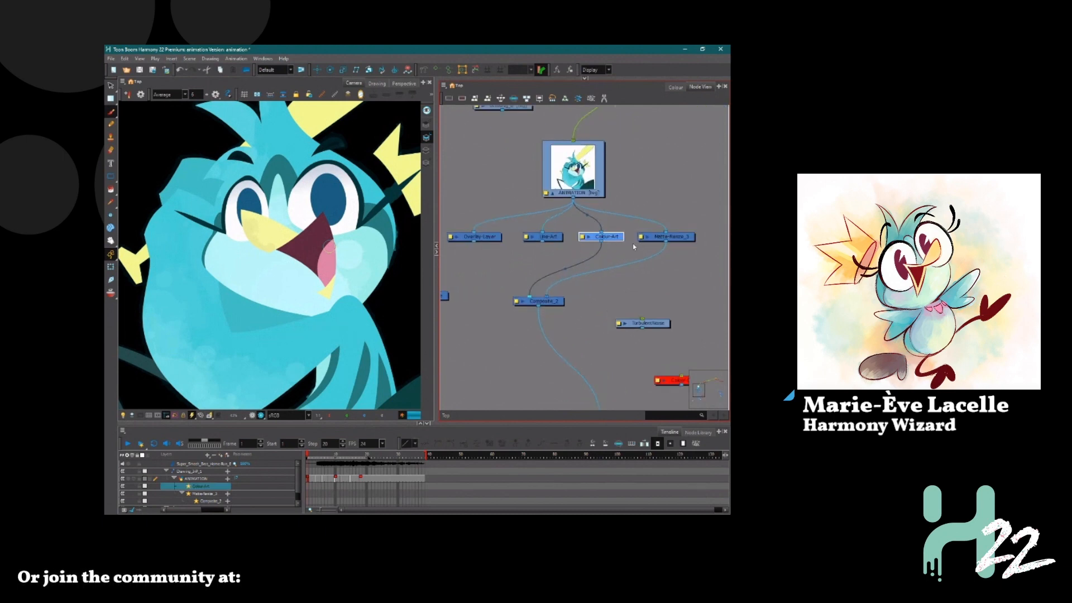
left_click(617, 256)
key("Tab")
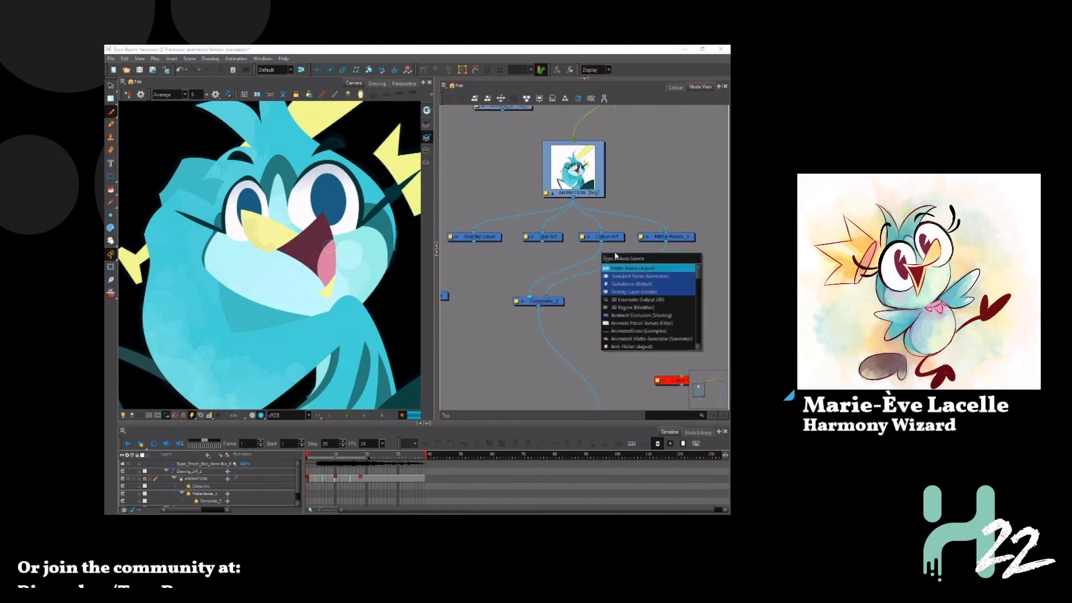
type("matte")
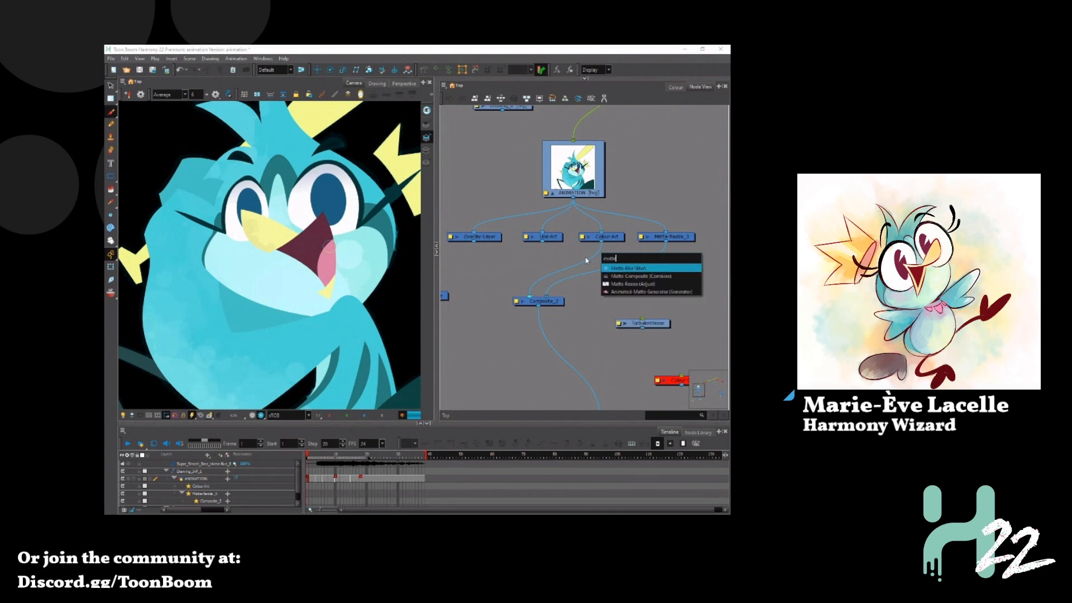
left_click(619, 272)
left_click_drag(645, 250, 610, 260)
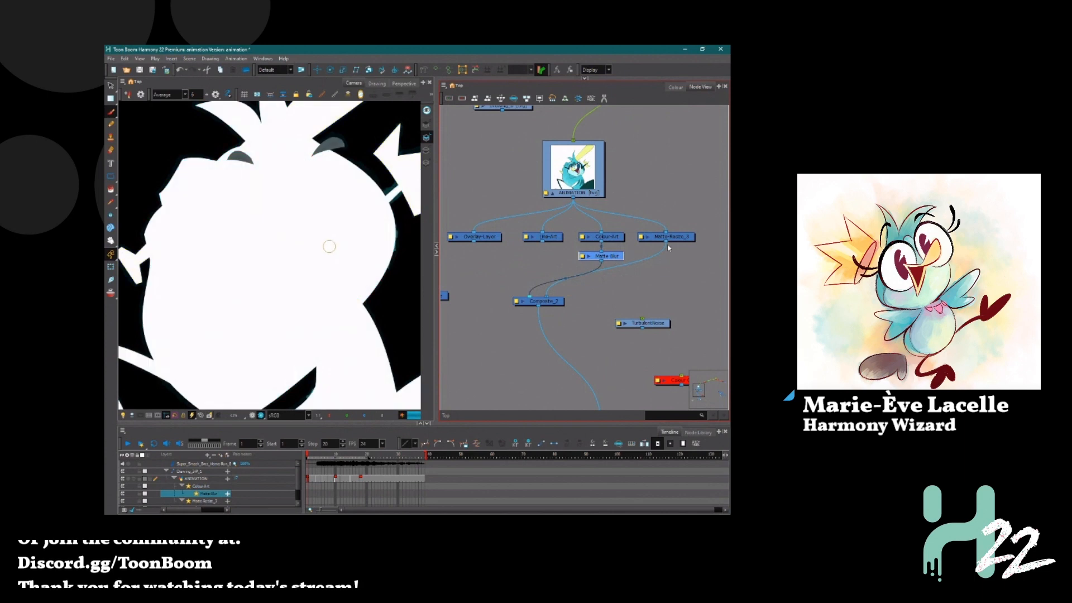
Move Matte Resize beside Matte Blur and feed it from Colour-Art instead of the bird's animation drawing
left_click_drag(666, 237, 673, 249)
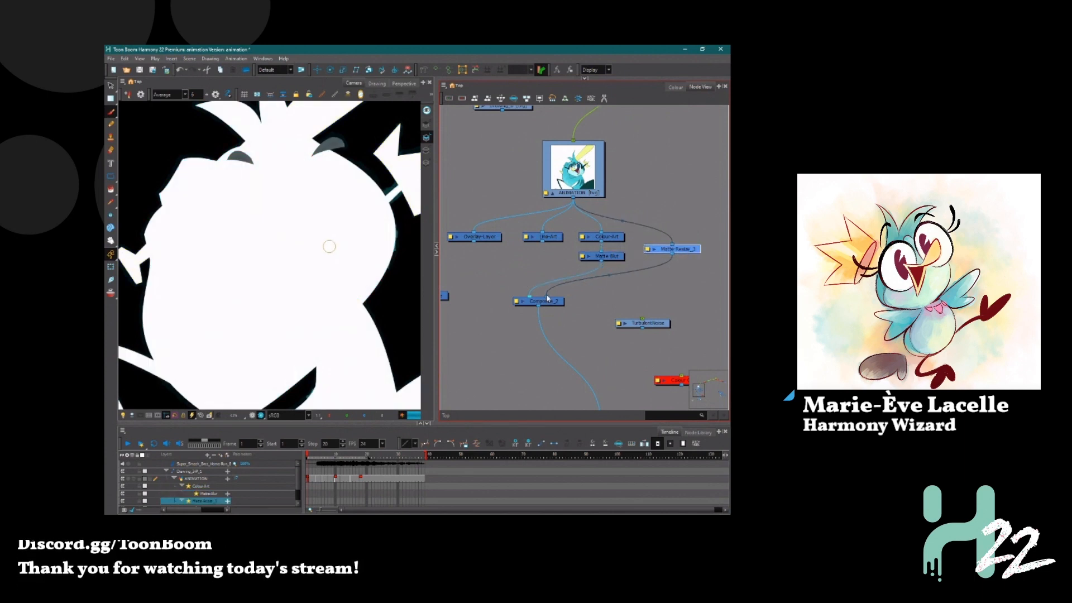
left_click_drag(547, 297, 617, 301)
left_click_drag(602, 241, 672, 244)
left_click_drag(695, 250, 546, 298)
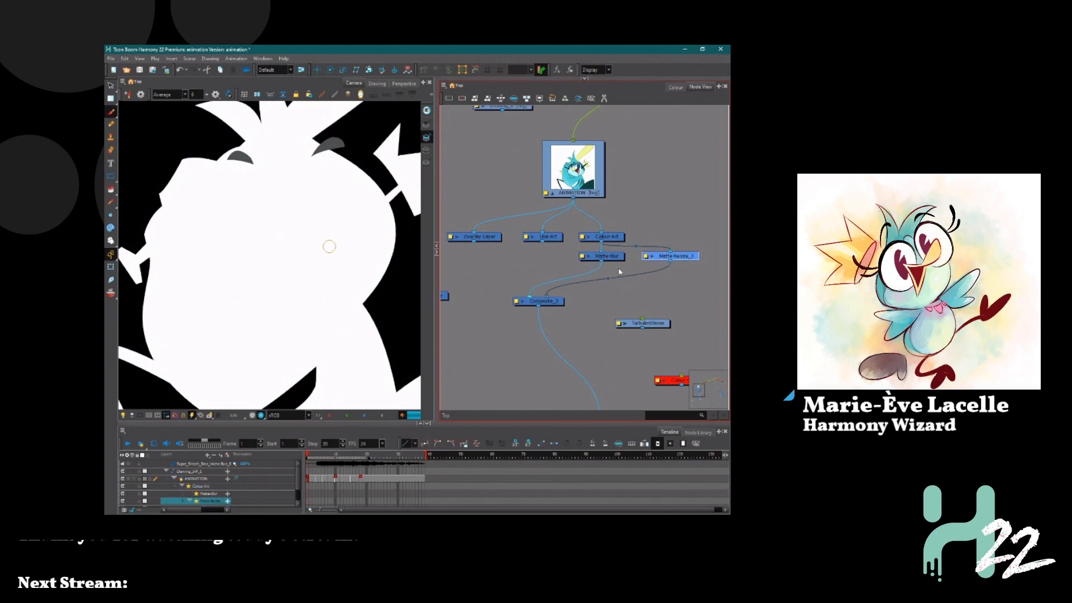
Set the Matte Resize Radius to 10, inspect the bird's edges in the Camera view, and close the properties
left_click(645, 257)
left_click_drag(544, 169, 470, 165)
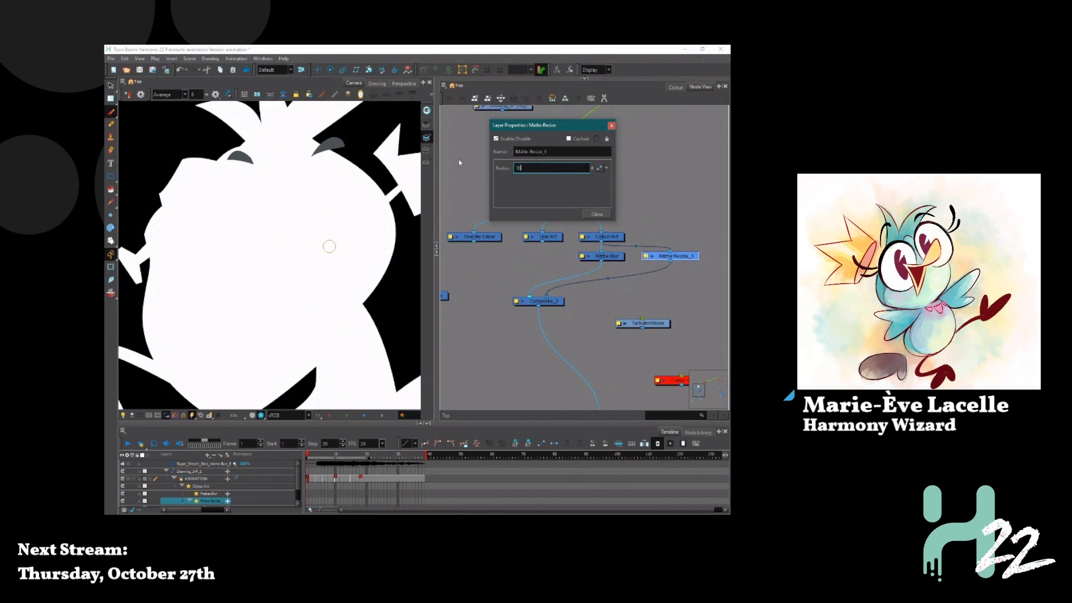
scroll(366, 158, "up", 4)
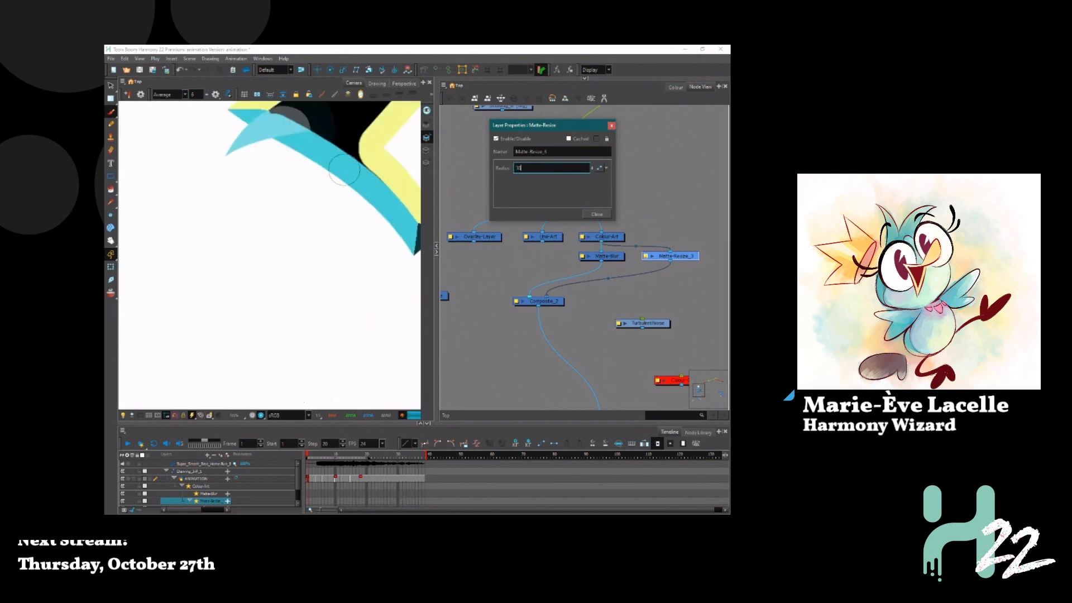
scroll(349, 171, "down", 2)
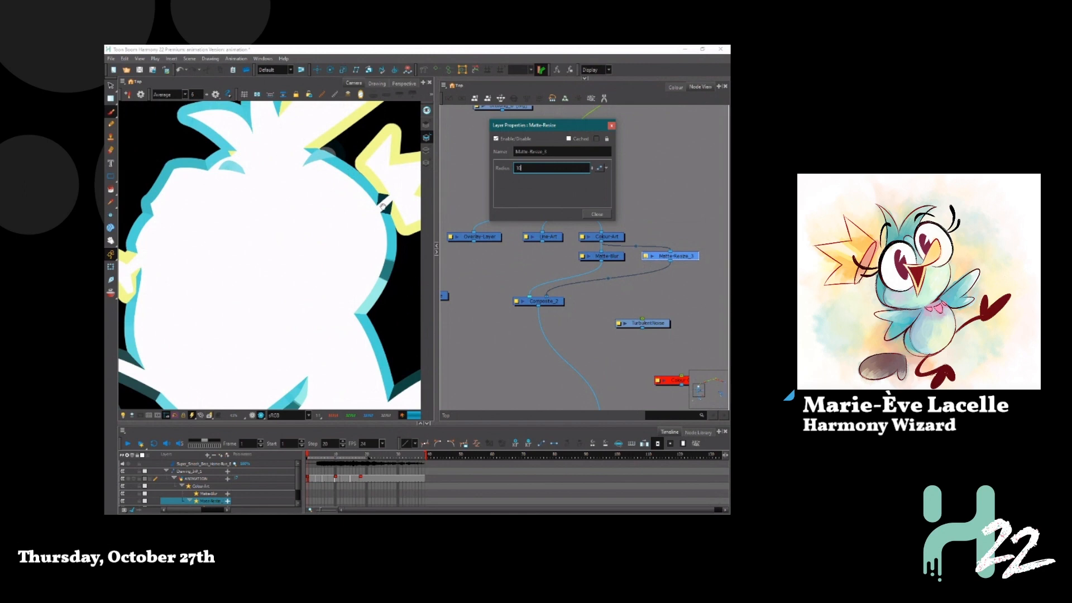
left_click_drag(383, 207, 344, 244)
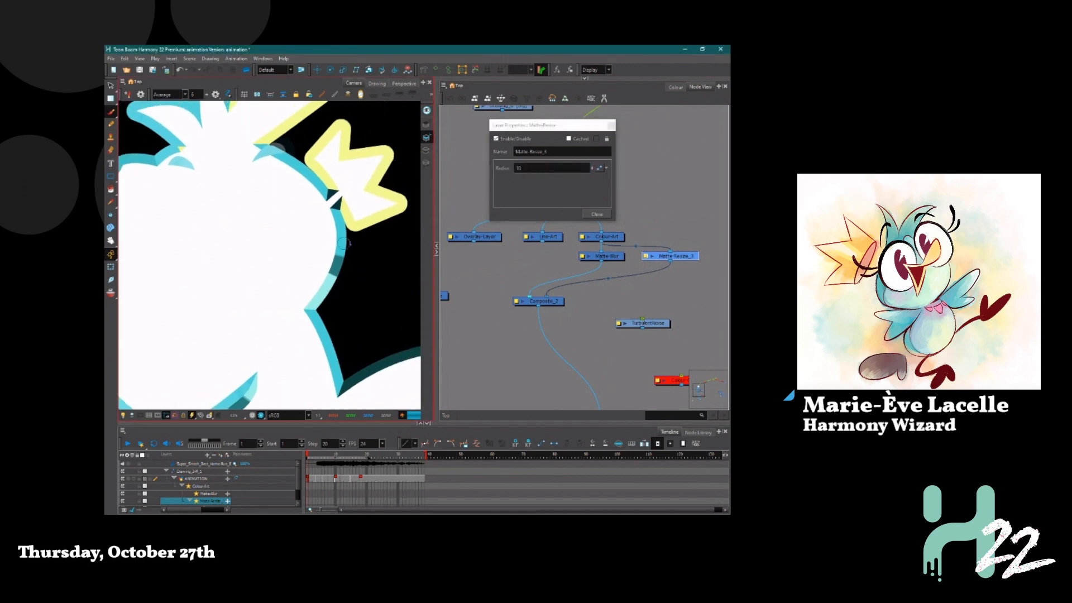
left_click(596, 215)
Detach Matte Blur and reinsert it between Colour-Art and the composite, with Matte Resize placed next to it on the Line-Art side
left_click_drag(603, 258, 689, 202)
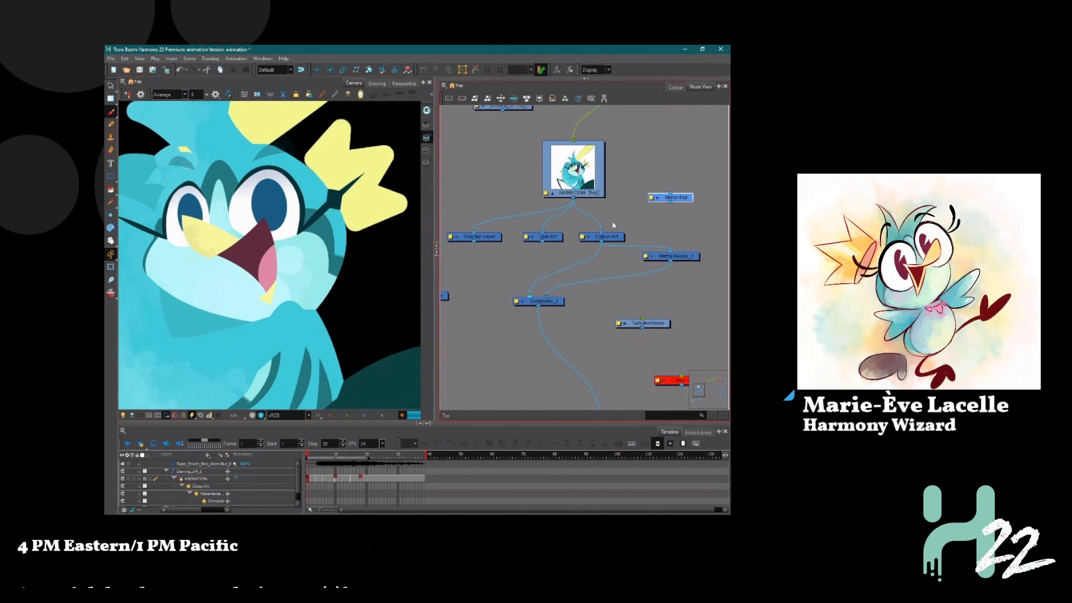
left_click_drag(690, 201, 599, 267)
left_click_drag(693, 259, 543, 270)
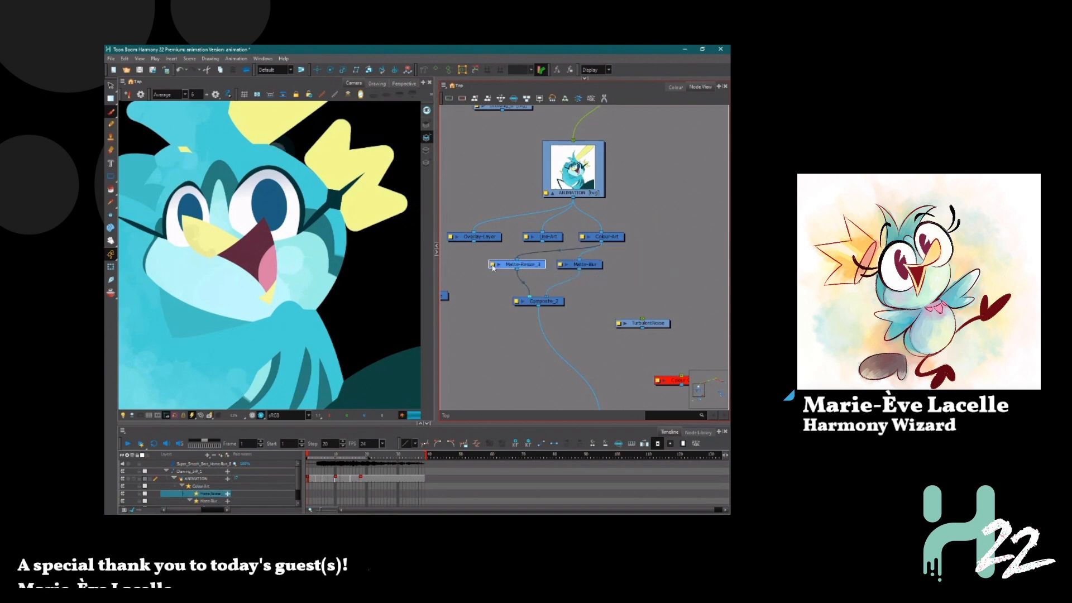
Set the Matte Resize Radius to -10 and close its properties
double_click(536, 265)
double_click(547, 168)
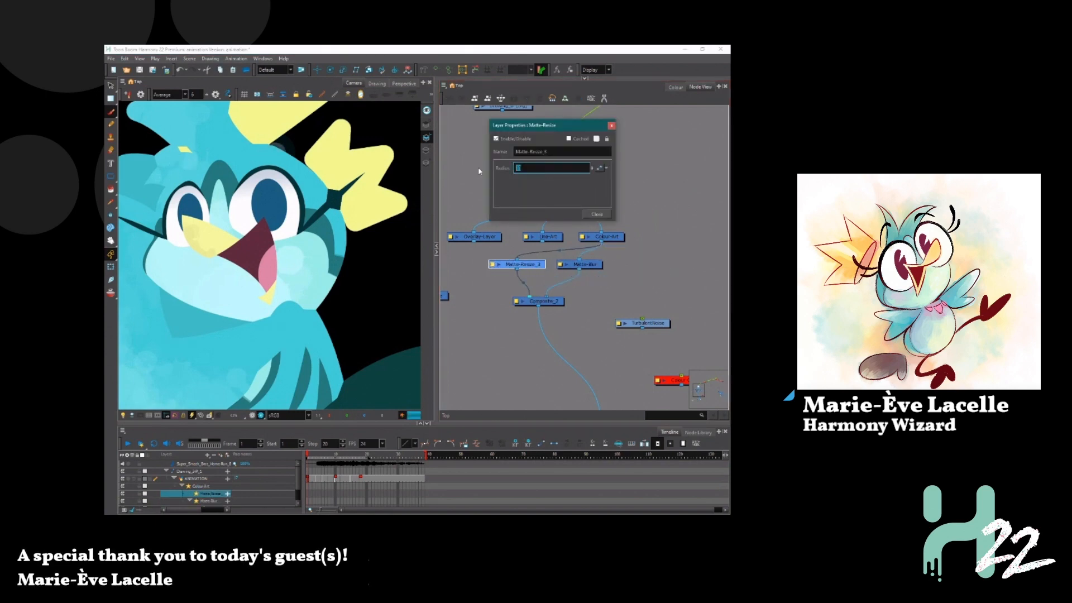
type("-10")
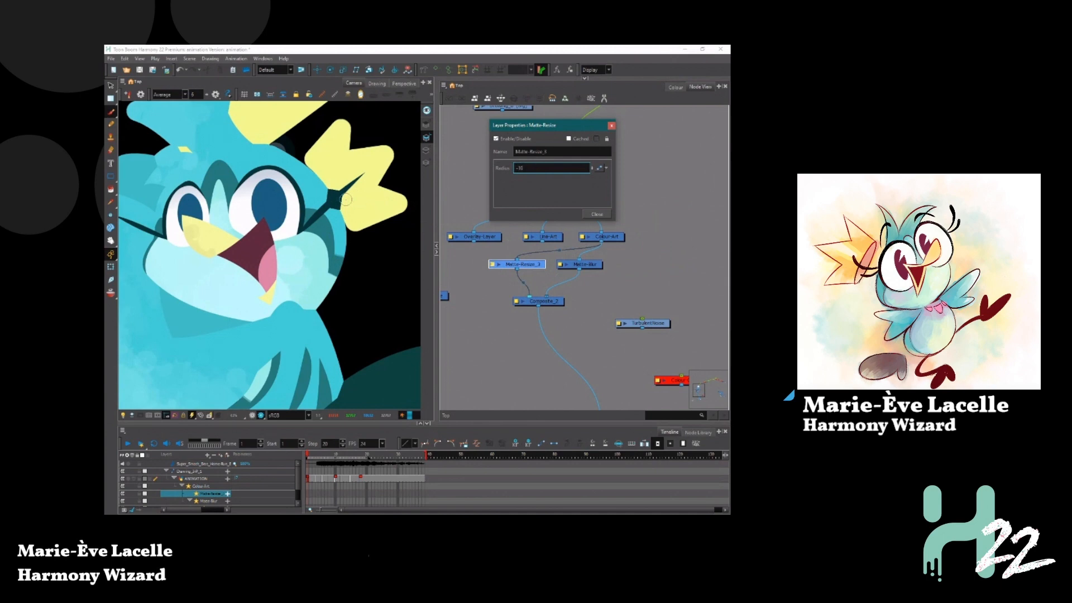
left_click(595, 214)
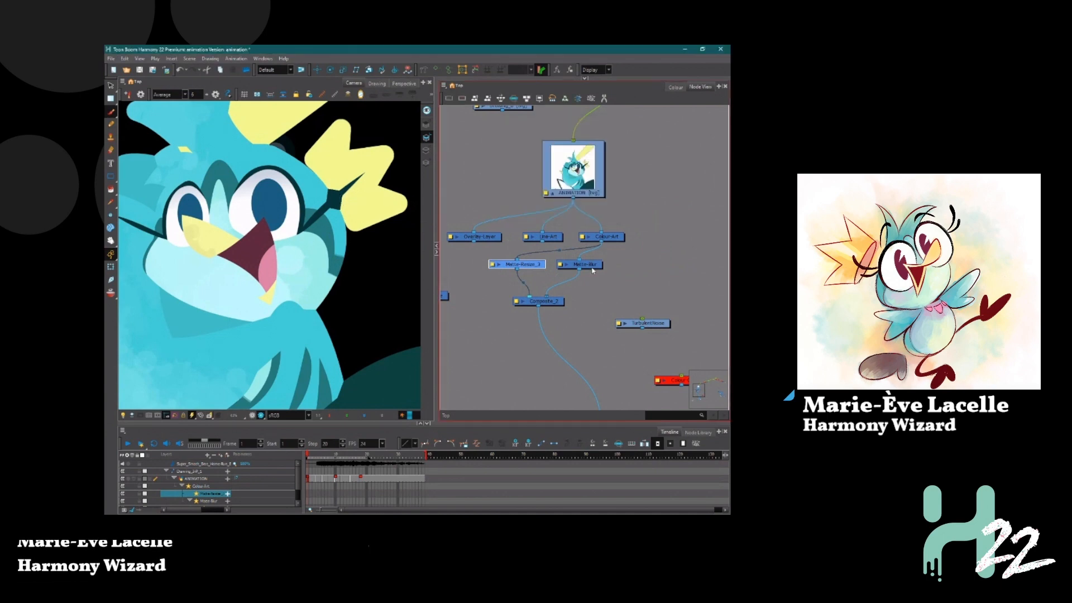
Chain Matte Blur beneath Matte Resize, then disconnect it from the composite
left_click_drag(592, 269, 533, 287)
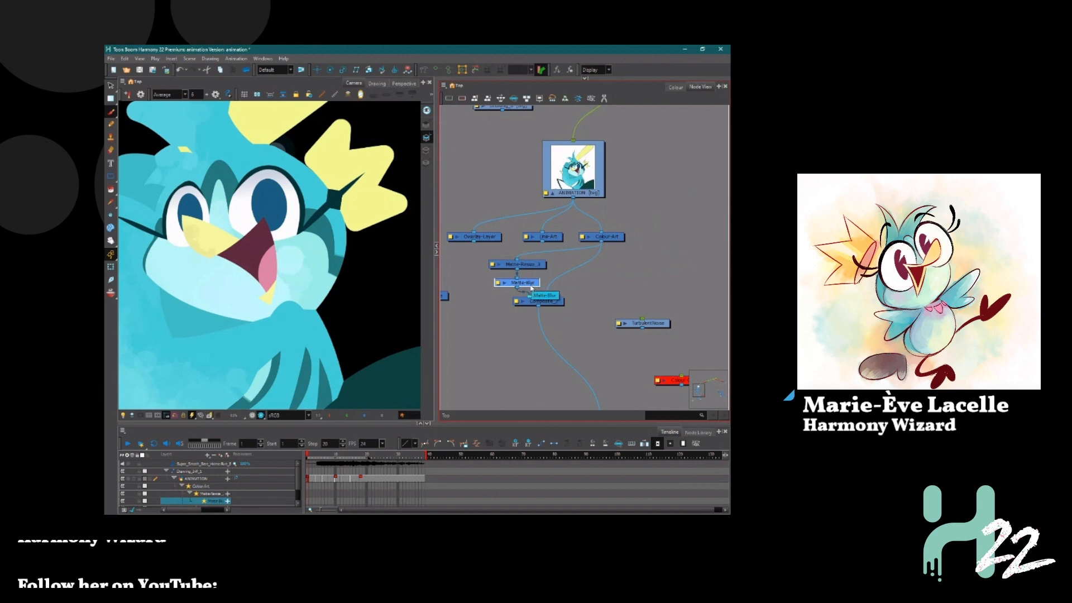
left_click_drag(437, 336, 492, 339)
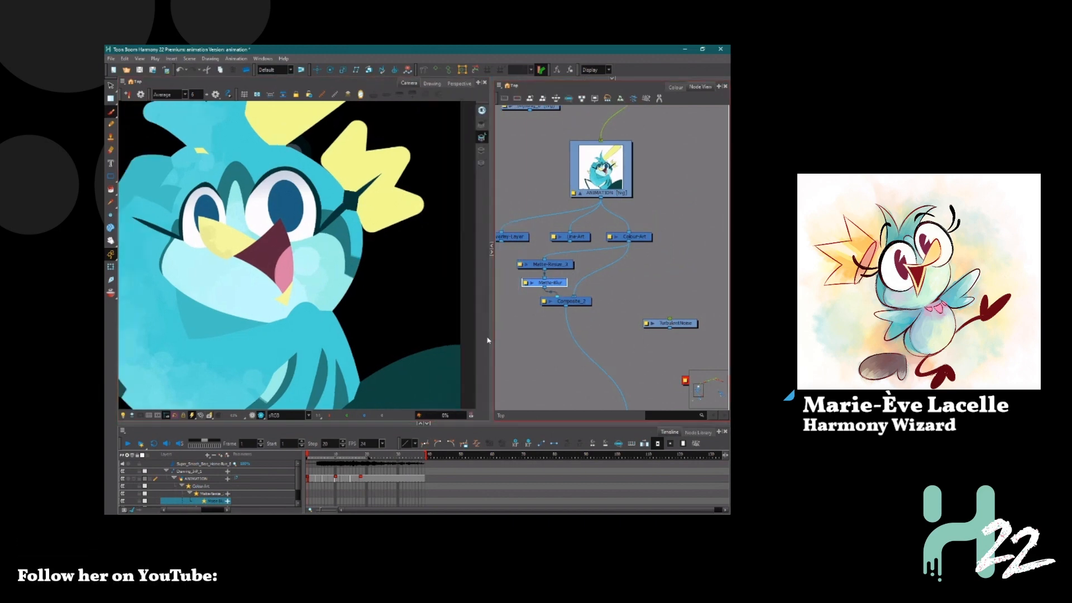
left_click(618, 288)
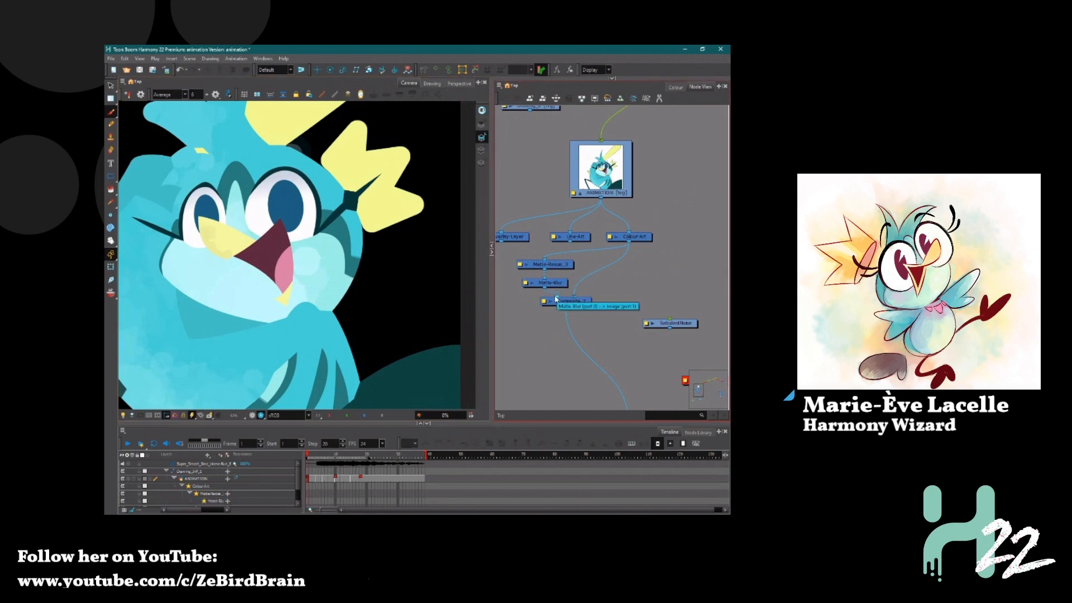
left_click_drag(555, 297, 520, 293)
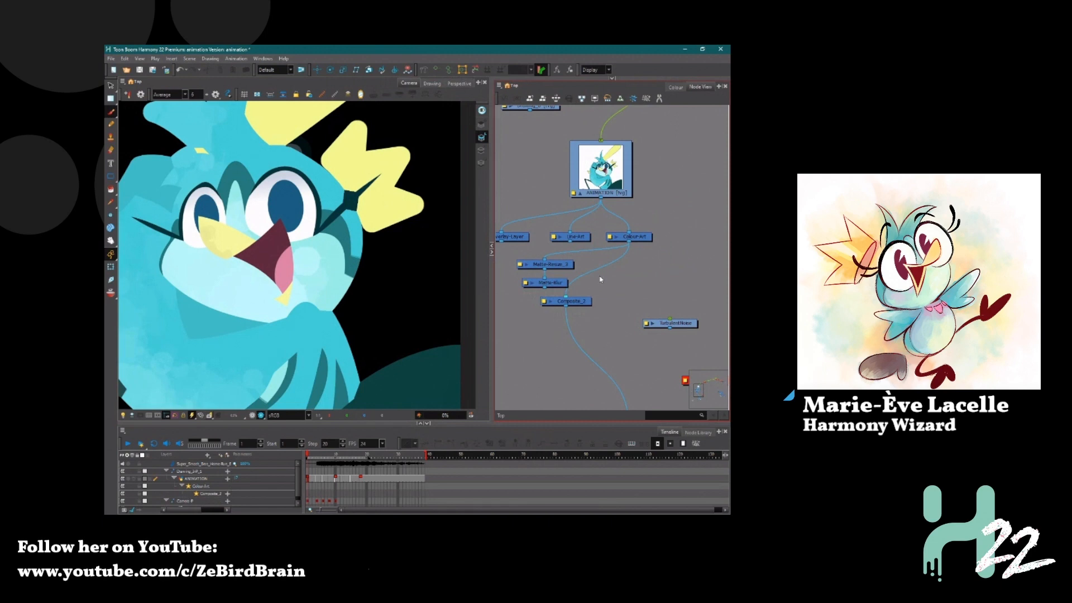
Compare the bird's silhouette in the Camera view with render mode switched off and back on
left_click(631, 237)
scroll(634, 244, "down", 2)
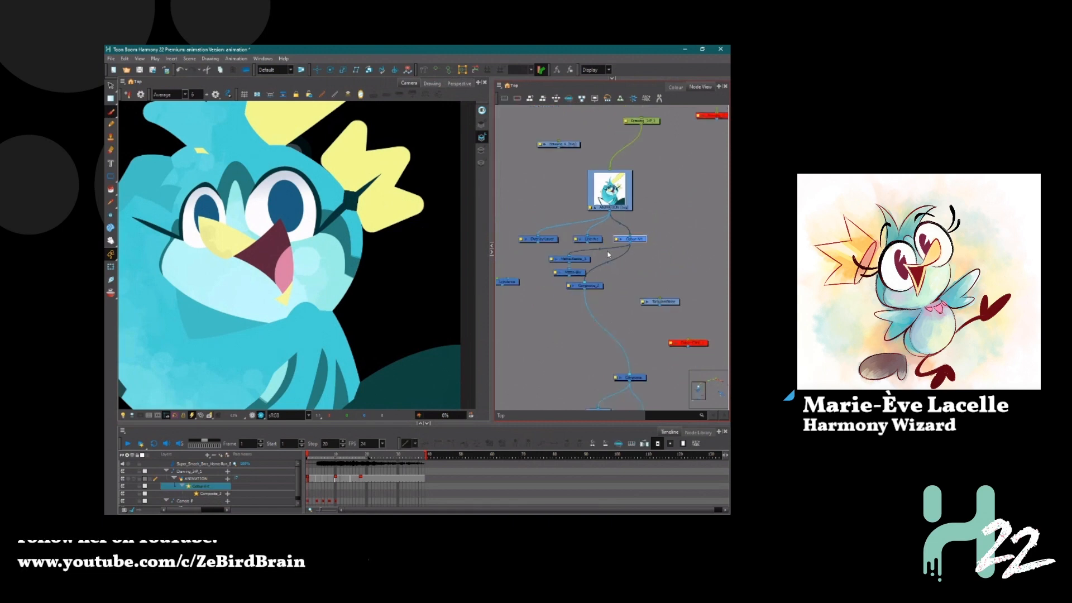
left_click(253, 415)
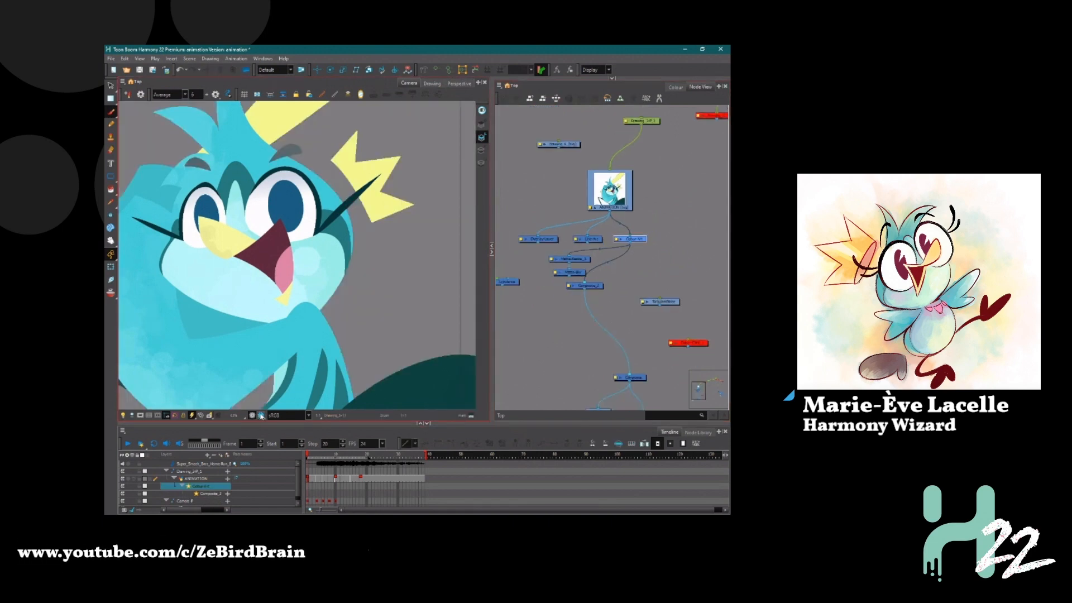
left_click(253, 416)
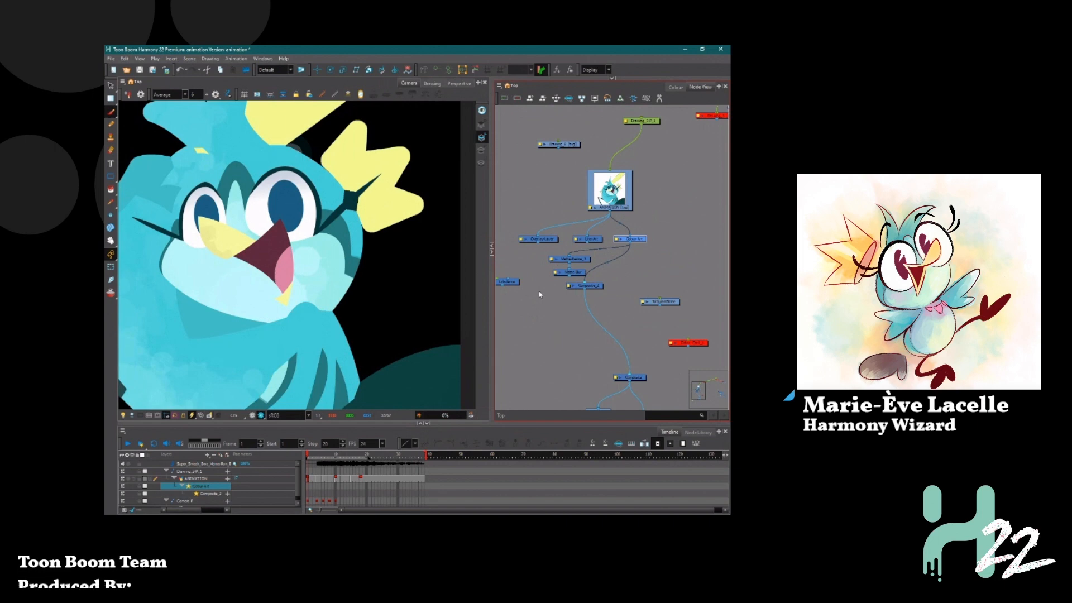
Delete the Matte Resize and Matte Blur nodes and nudge Colour-Art slightly in the node network
left_click(565, 274)
left_click(564, 260, "shift")
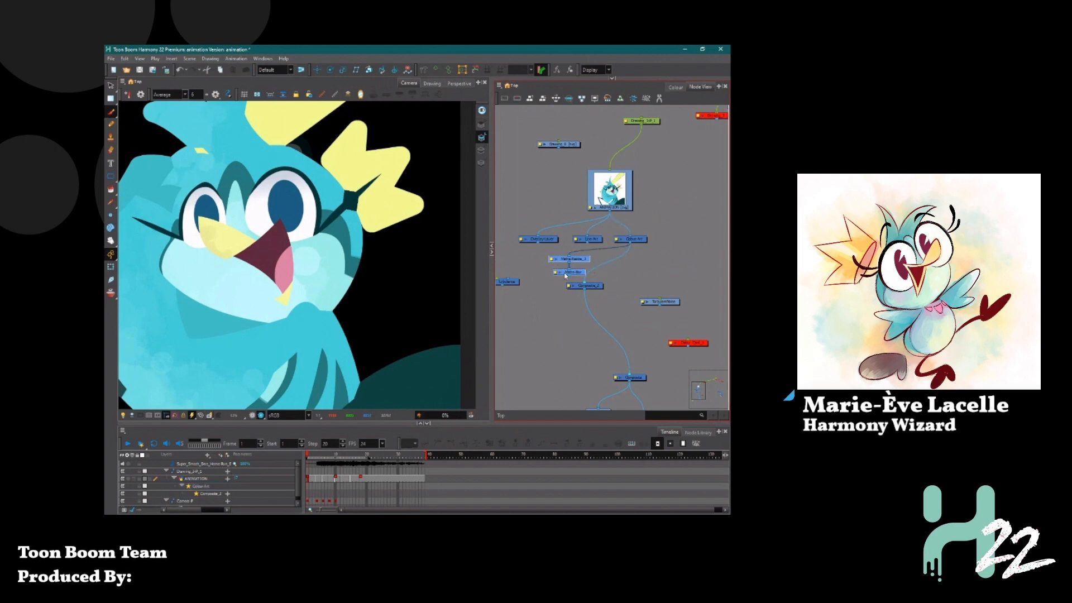
key("Delete")
left_click_drag(640, 241, 639, 245)
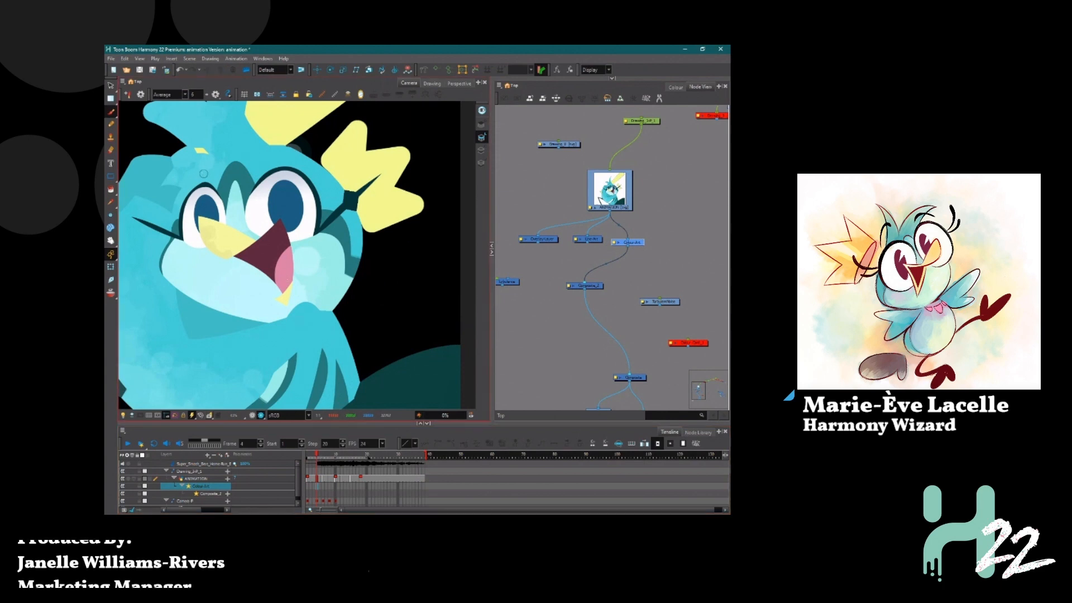
Save the scene and place the playhead on frame 4
left_click(113, 58)
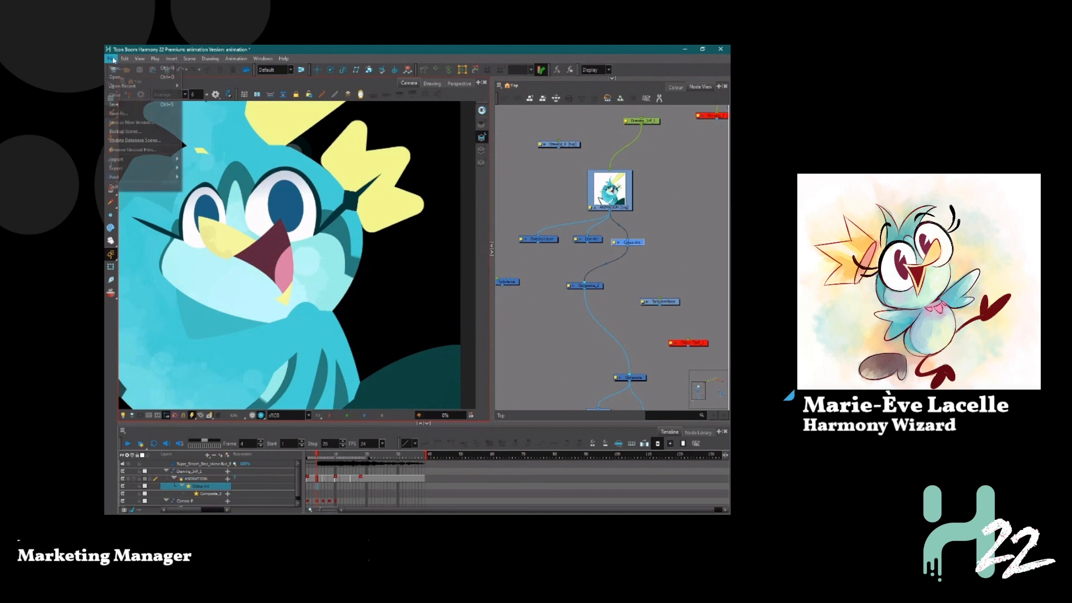
left_click(120, 106)
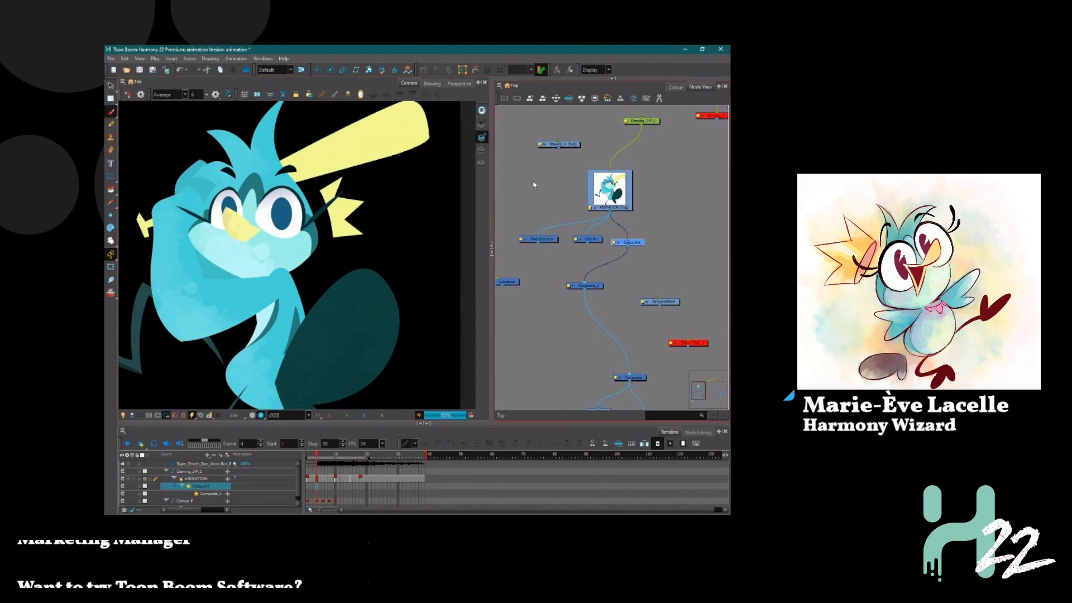
left_click(316, 456)
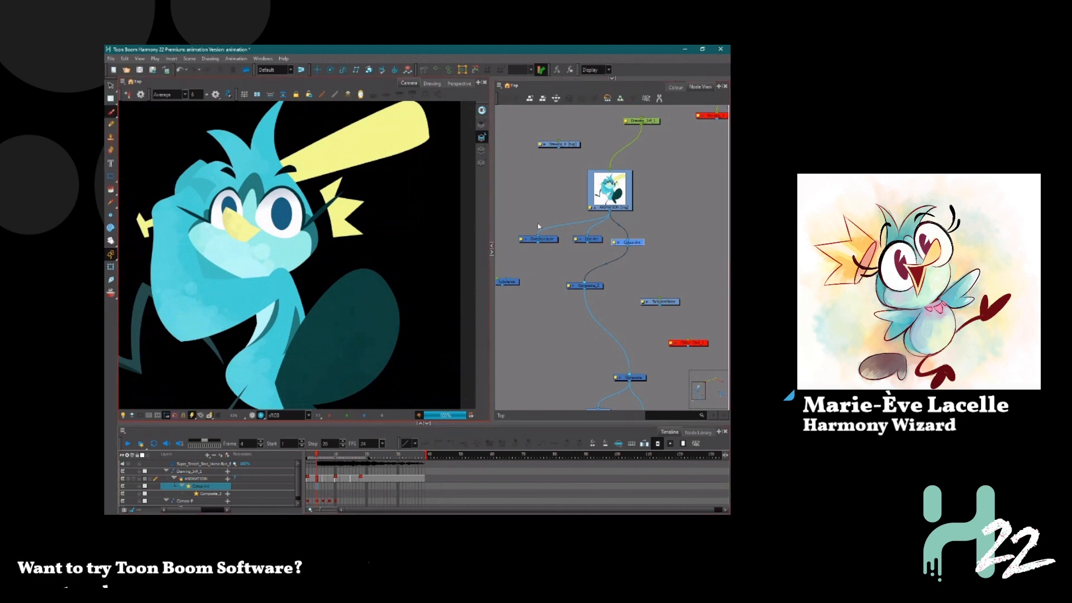
Add a Matte Resize node beside Colour-Art and connect it from the bird's animation drawing to the composite
left_click(657, 250)
key("Tab")
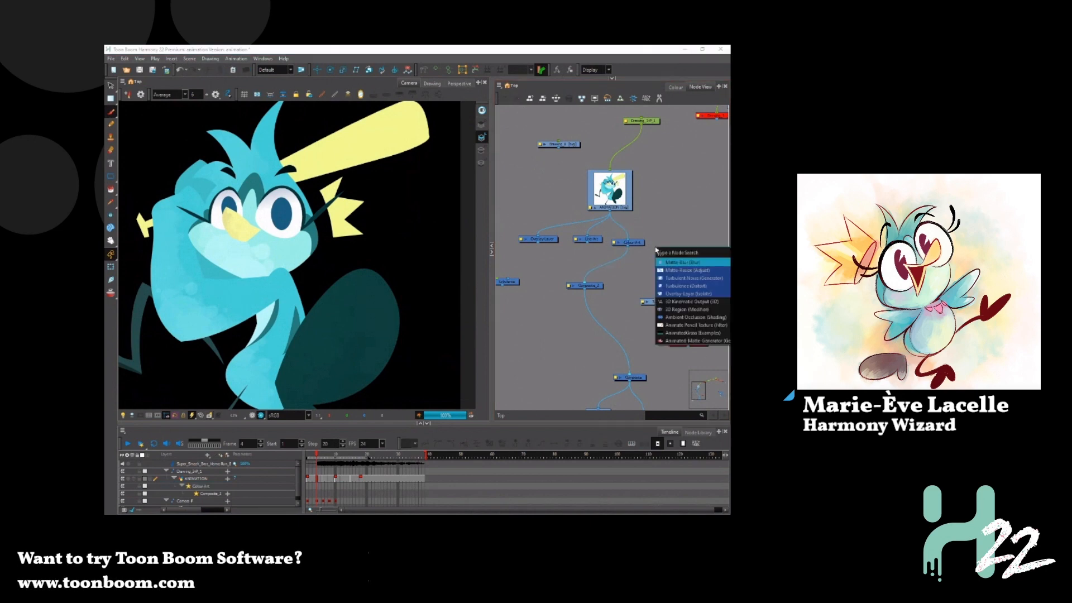
type("mat")
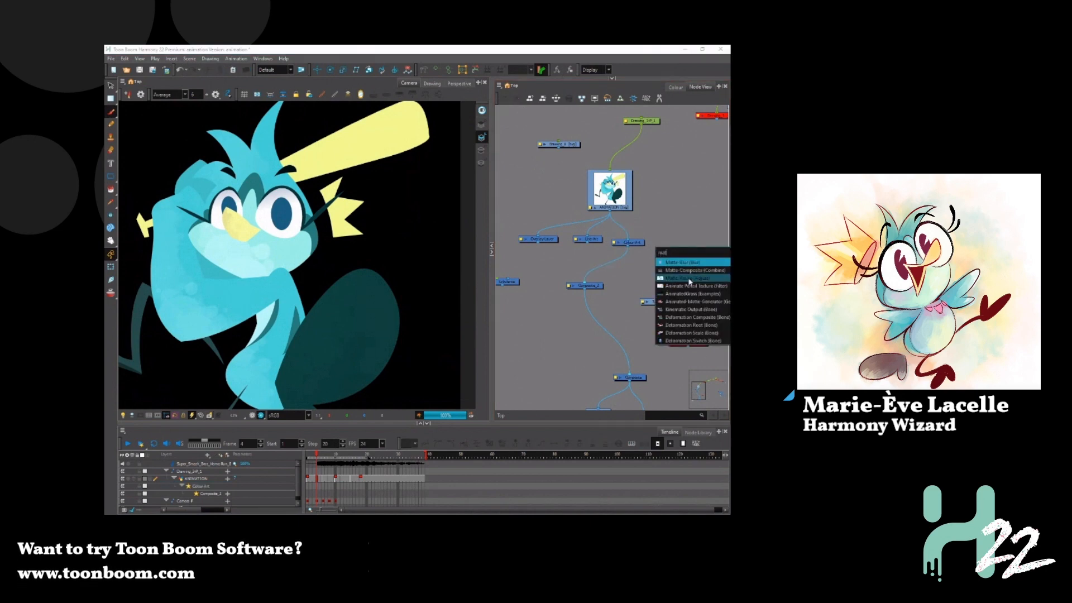
left_click(690, 278)
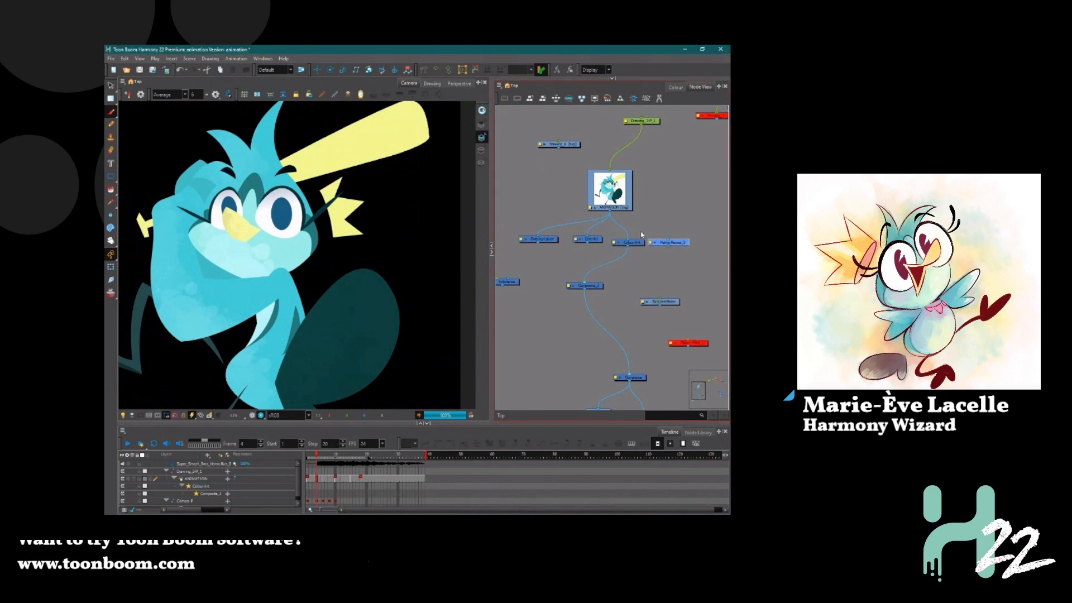
left_click(611, 212)
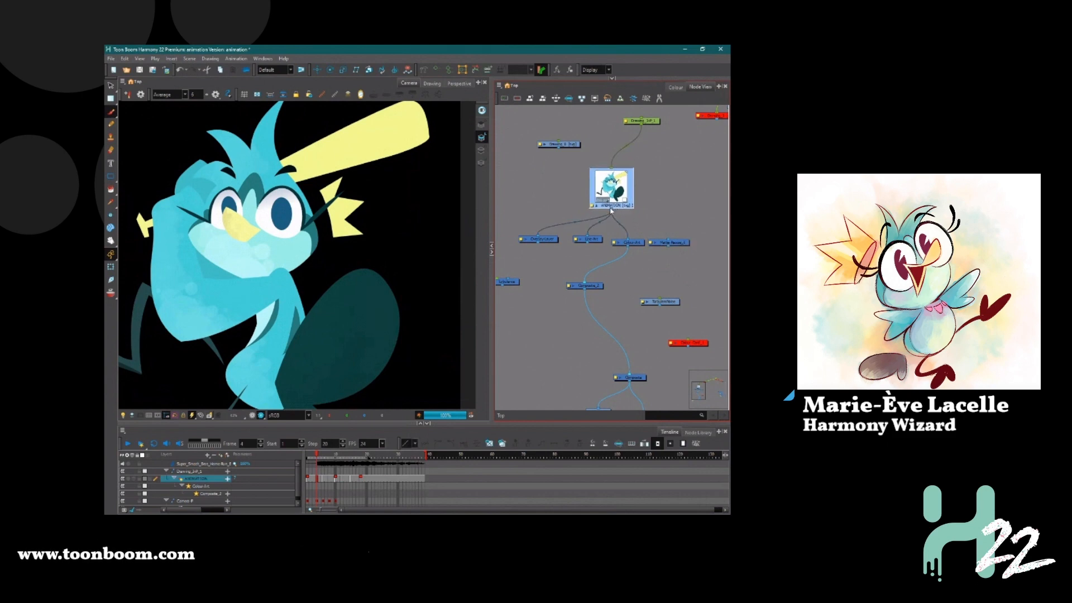
left_click_drag(611, 210, 670, 242)
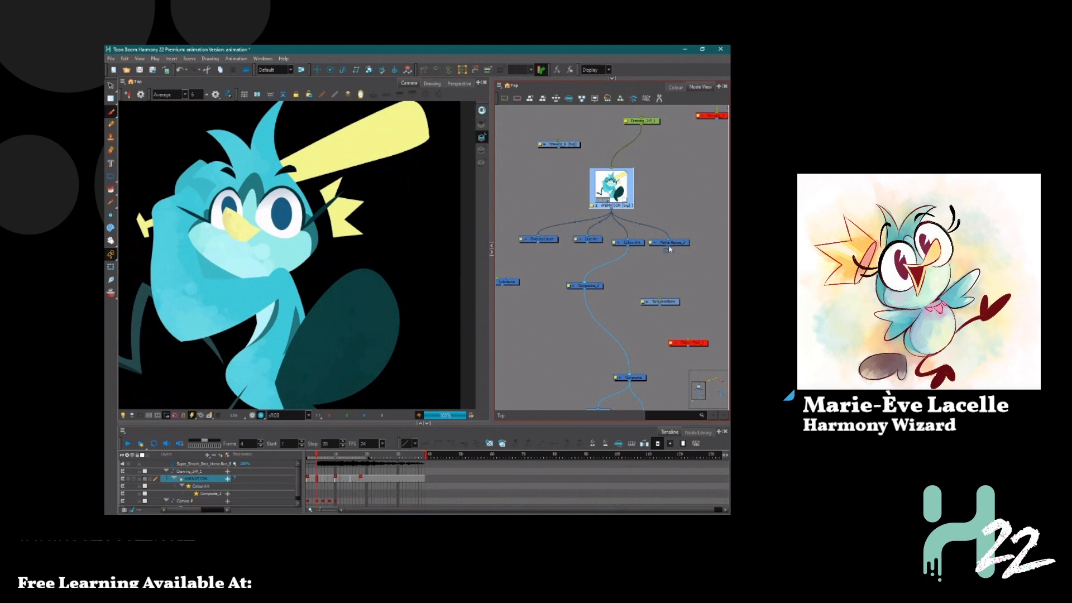
left_click_drag(670, 246, 585, 283)
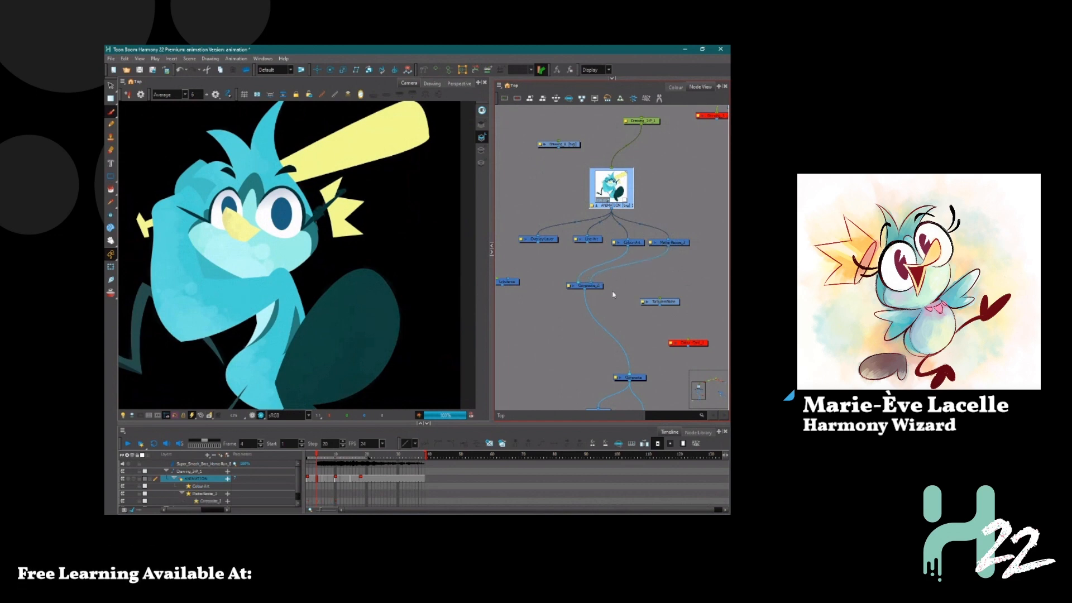
Set the Matte Resize radius to 2 and move the node slightly below Colour-Art in the network
double_click(650, 243)
left_click(557, 167)
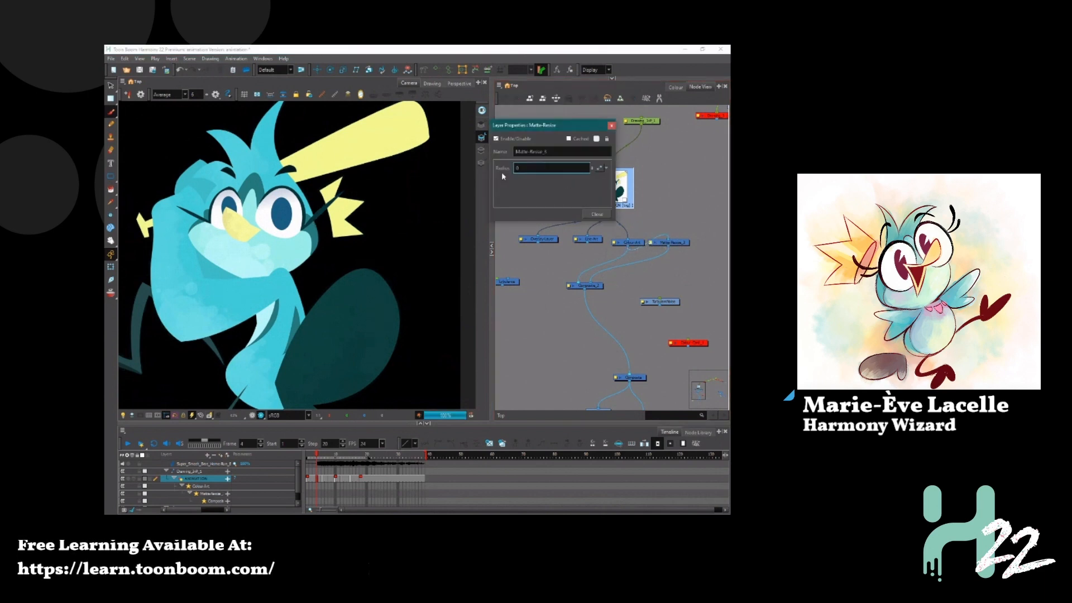
type("2")
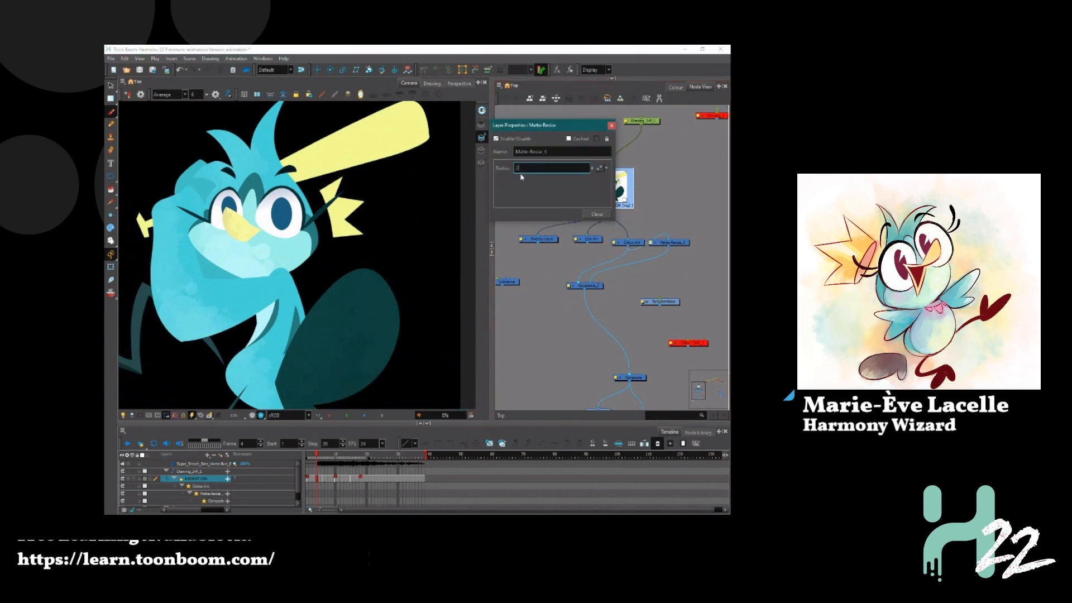
left_click(593, 215)
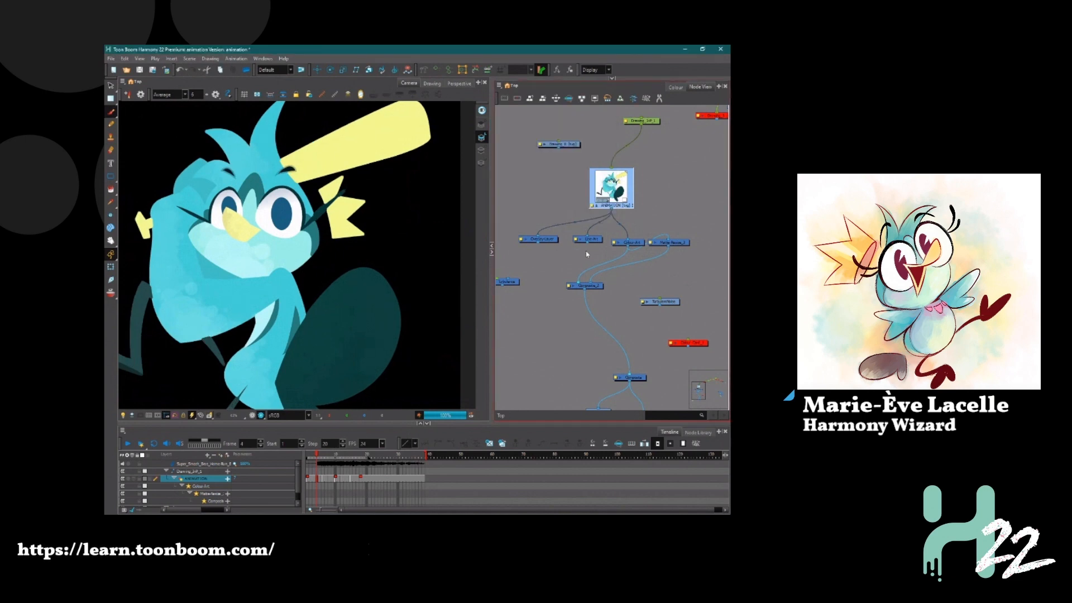
left_click_drag(677, 248, 680, 265)
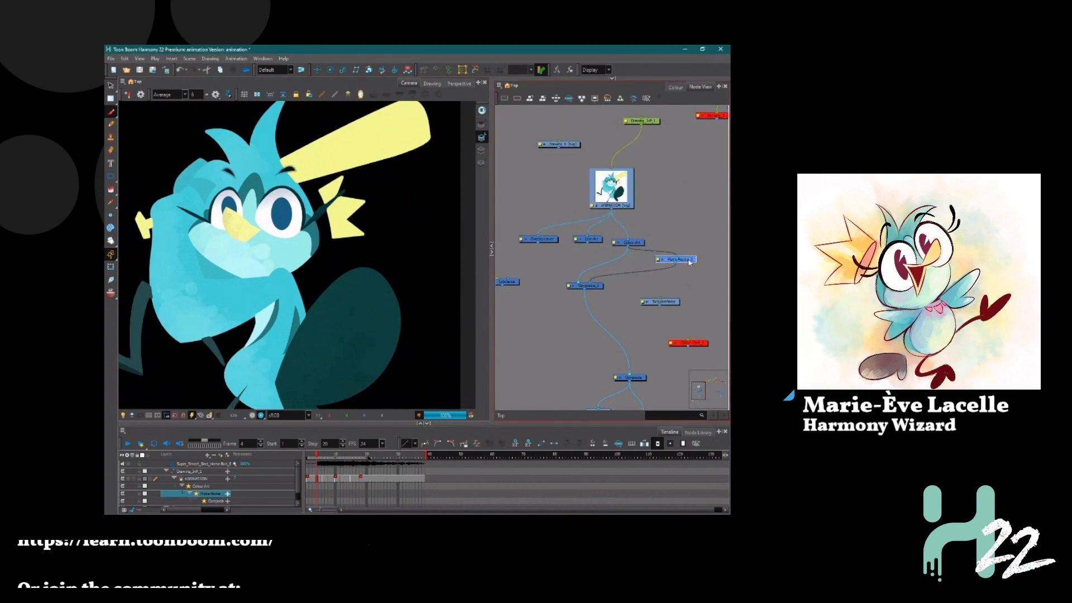
Connect Line-Art to the bird's composite, then enable the Colour-Card node and link it to the lower composite
scroll(306, 220, "up", 4)
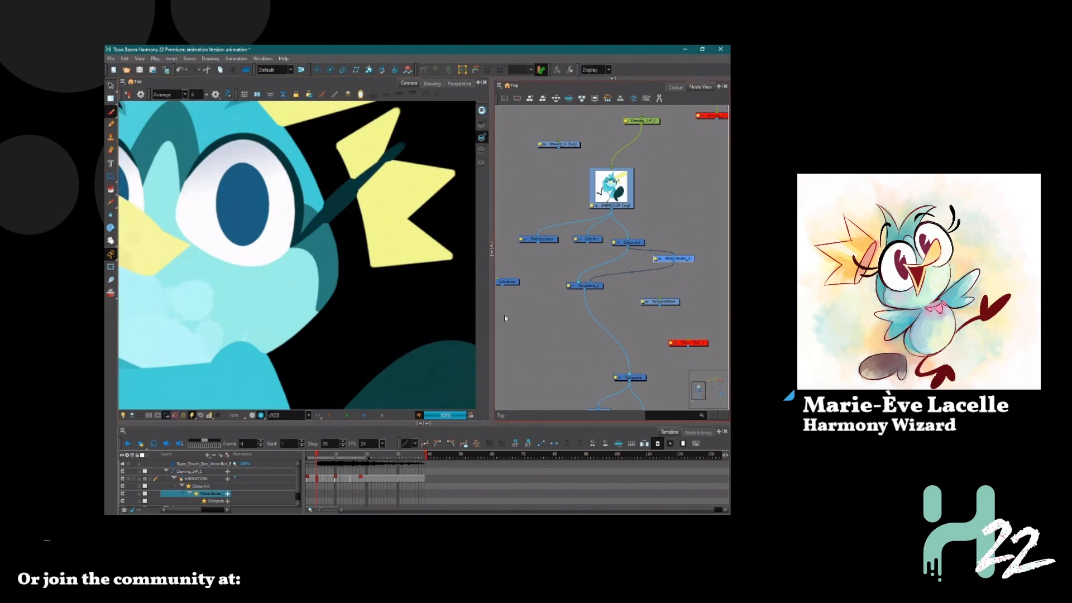
left_click_drag(582, 264, 576, 281)
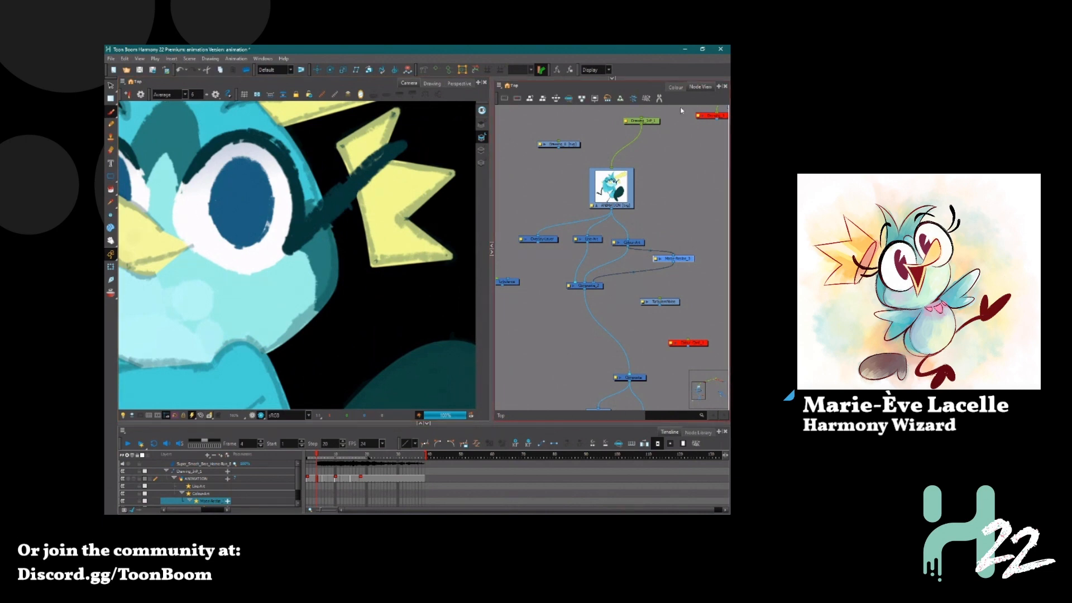
left_click_drag(688, 344, 635, 375)
key("a")
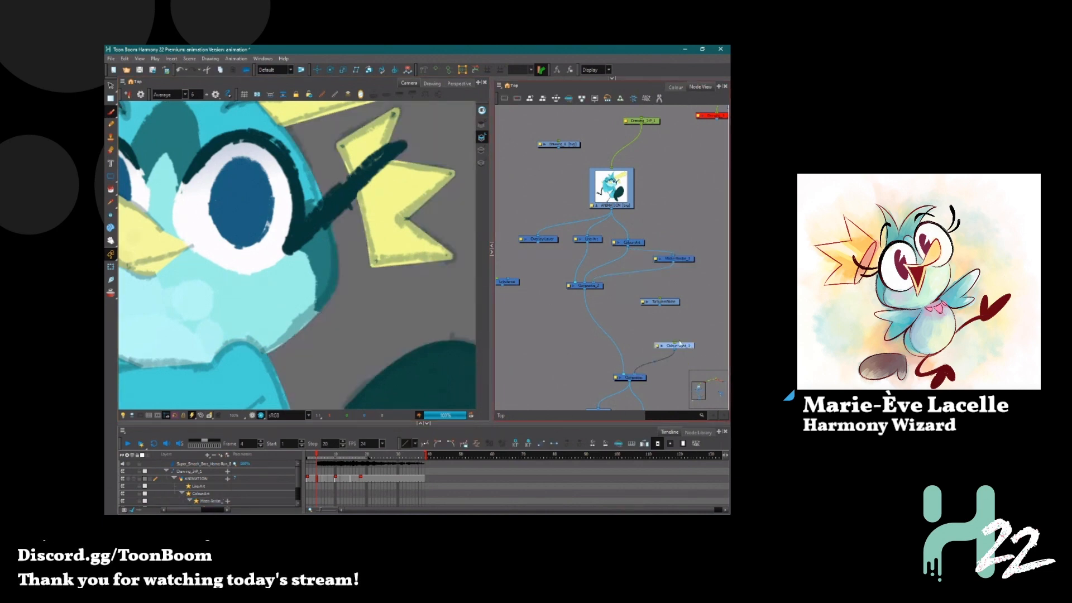
Increase the Matte Resize radius to extend the colour art further past the line texture
scroll(441, 251, "up", 5)
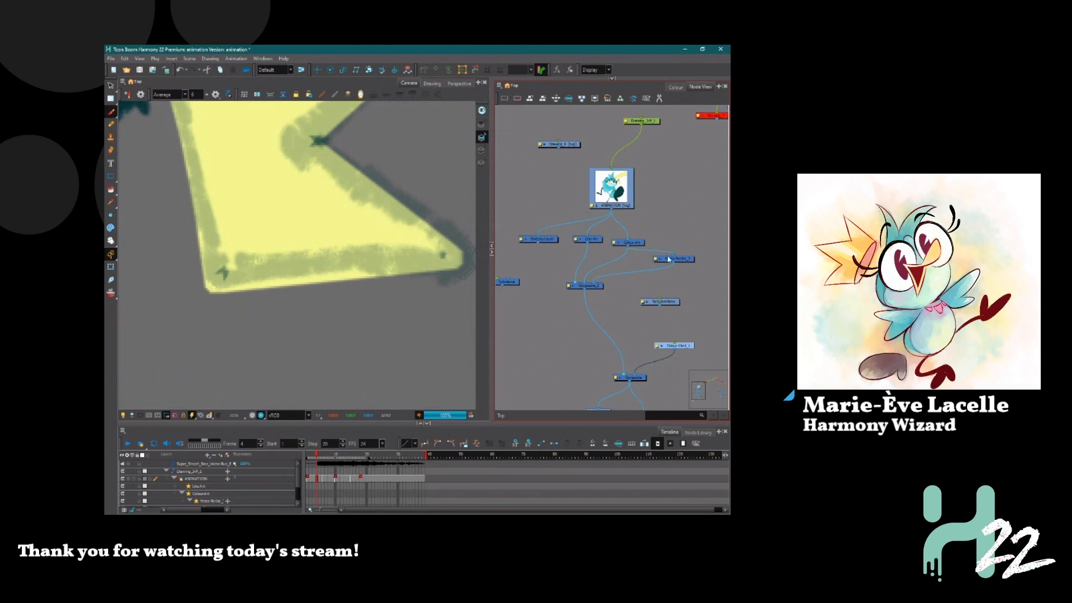
left_click(595, 240)
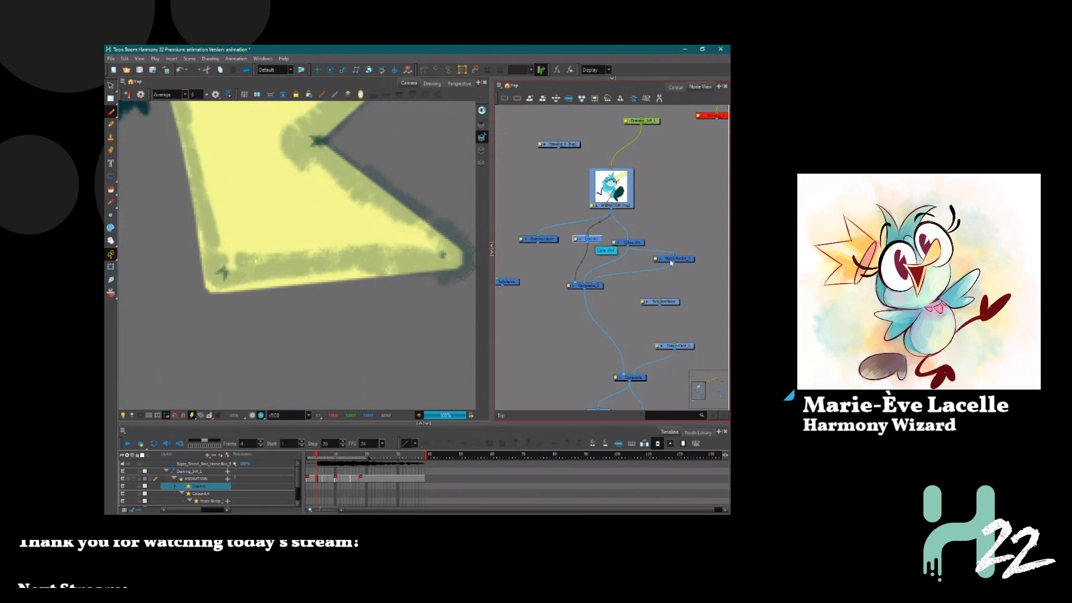
double_click(676, 259)
left_click_drag(563, 167, 493, 169)
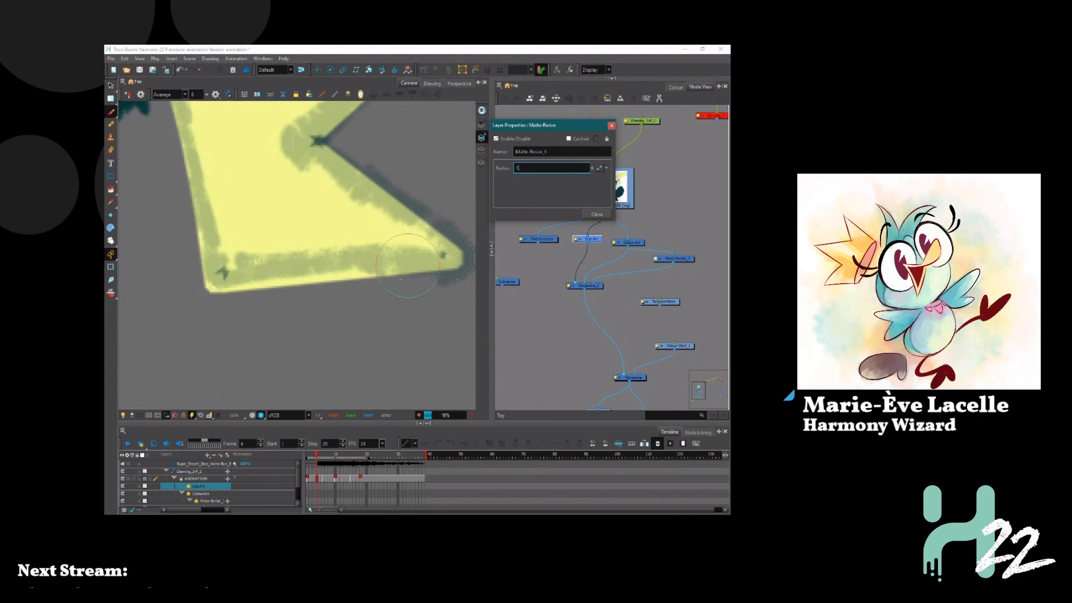
left_click(597, 214)
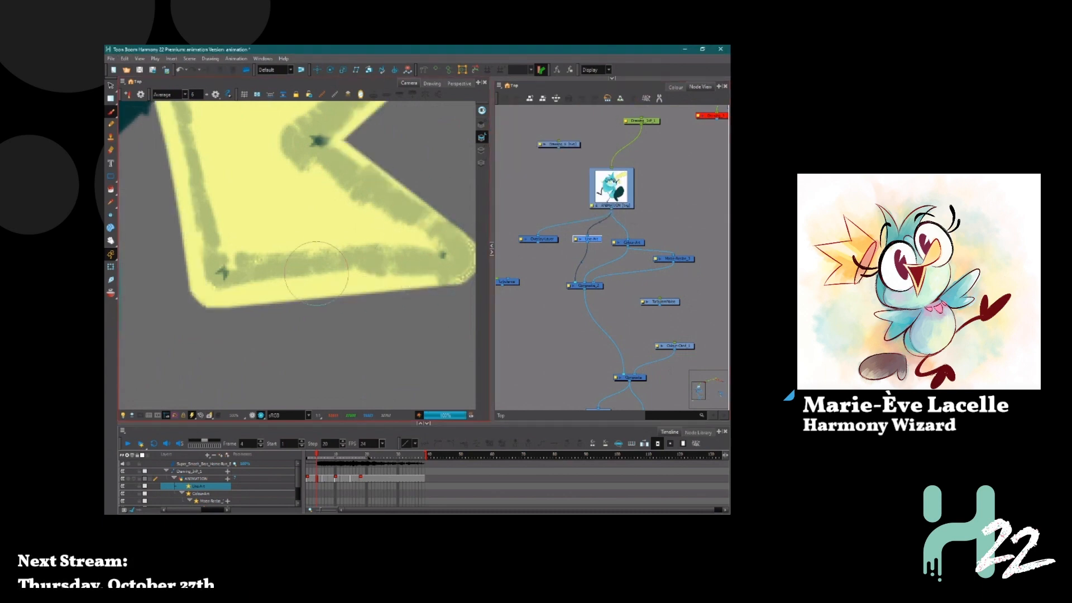
Add a Cutter node between Matte-Resize_3 and the bird's composite
left_click(685, 261)
key("Tab")
type("cu")
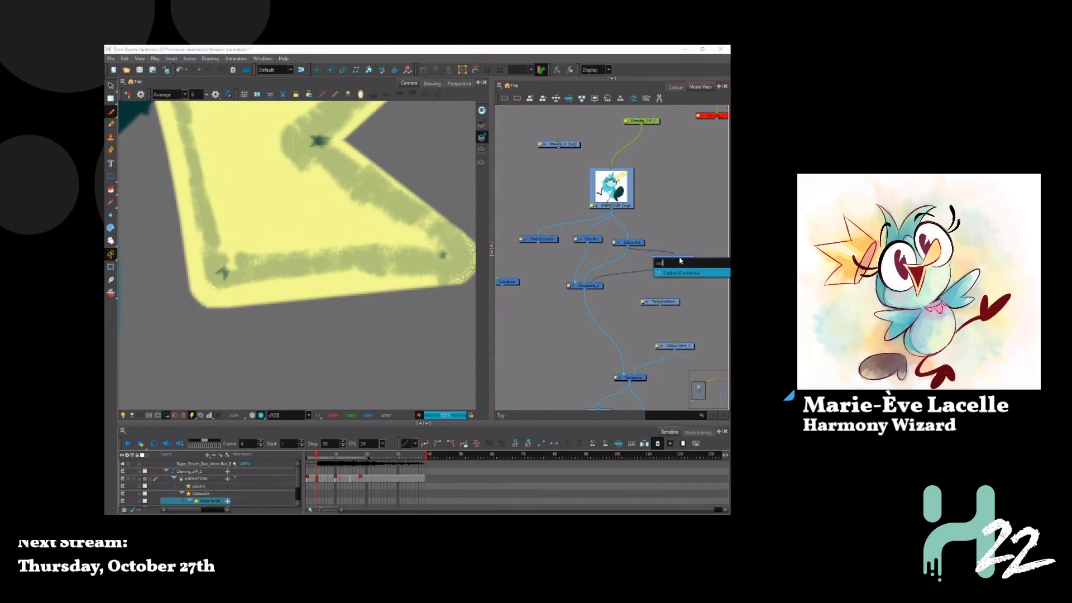
type("tt")
key("Return")
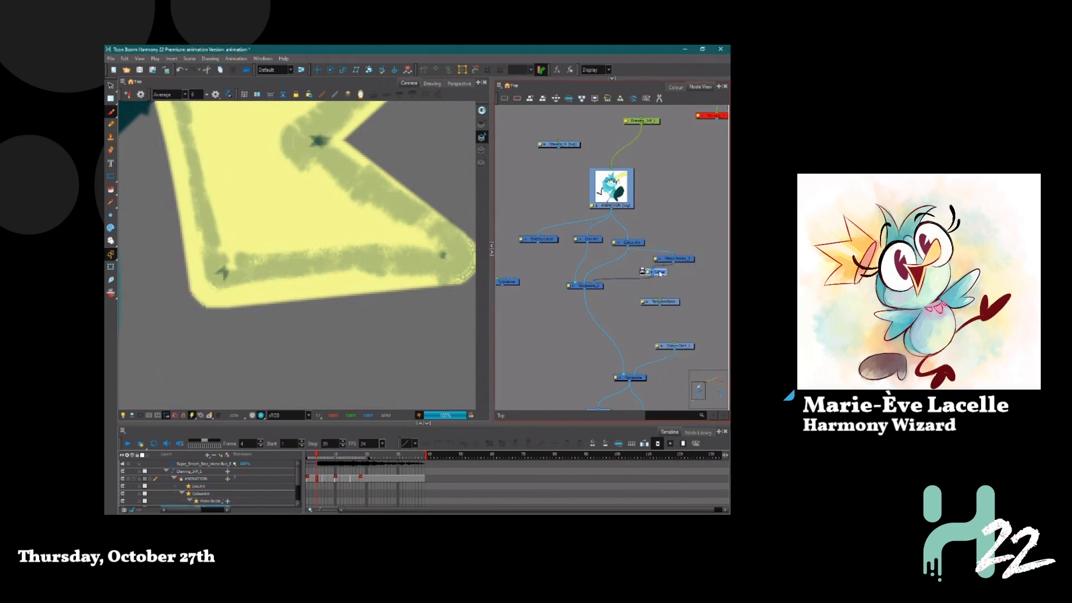
Widen the node network view, connect Line-Art to the Cutter's matte input and invert the Cutter
scroll(681, 274, "up", 5)
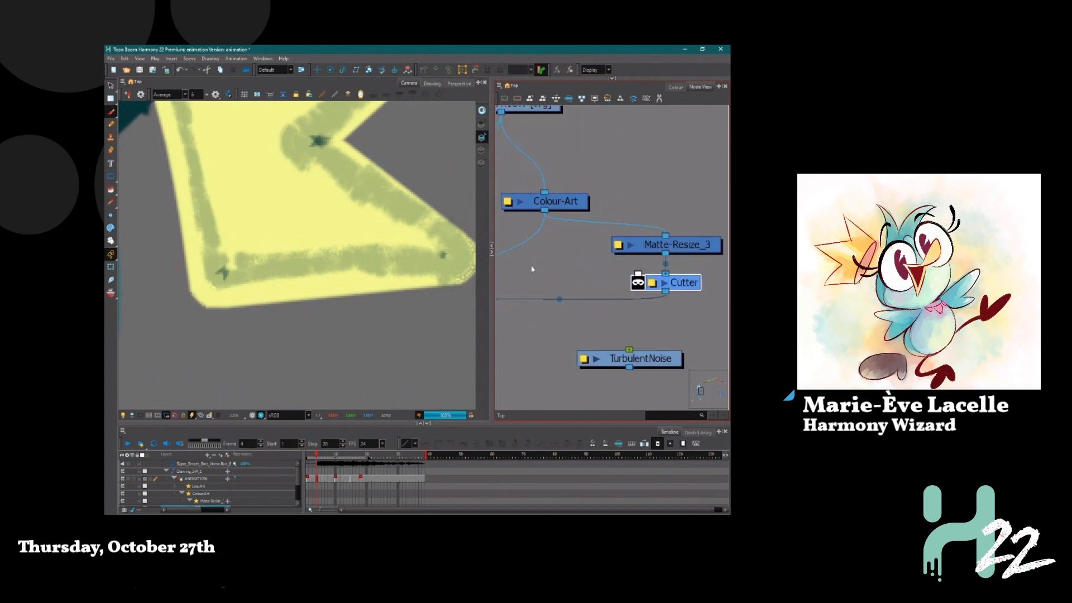
left_click_drag(401, 278, 401, 278)
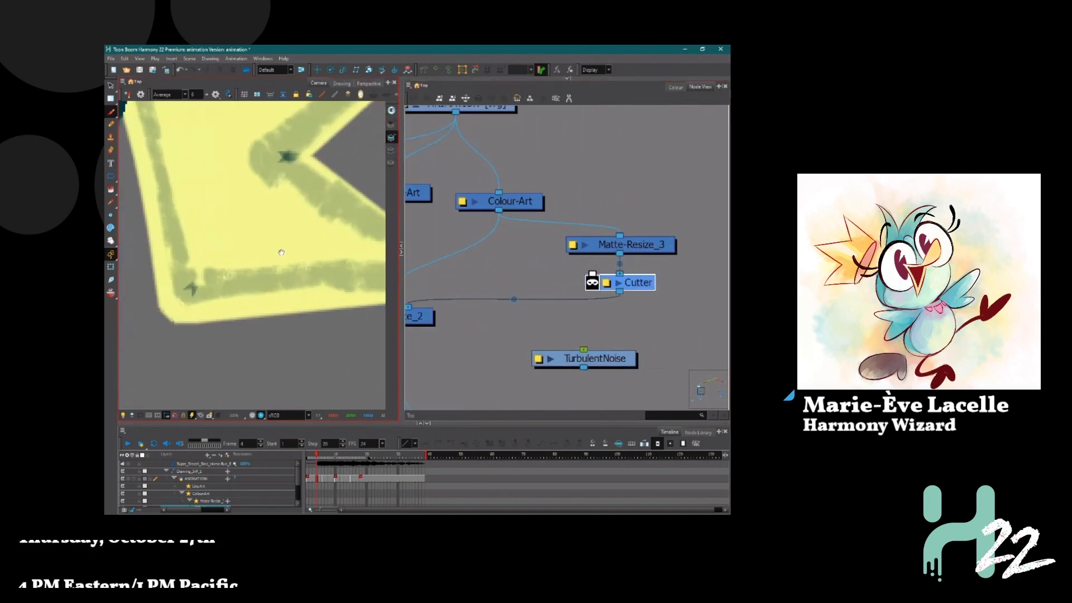
left_click_drag(553, 280, 573, 259)
scroll(591, 271, "down", 1)
left_click_drag(475, 210, 645, 275)
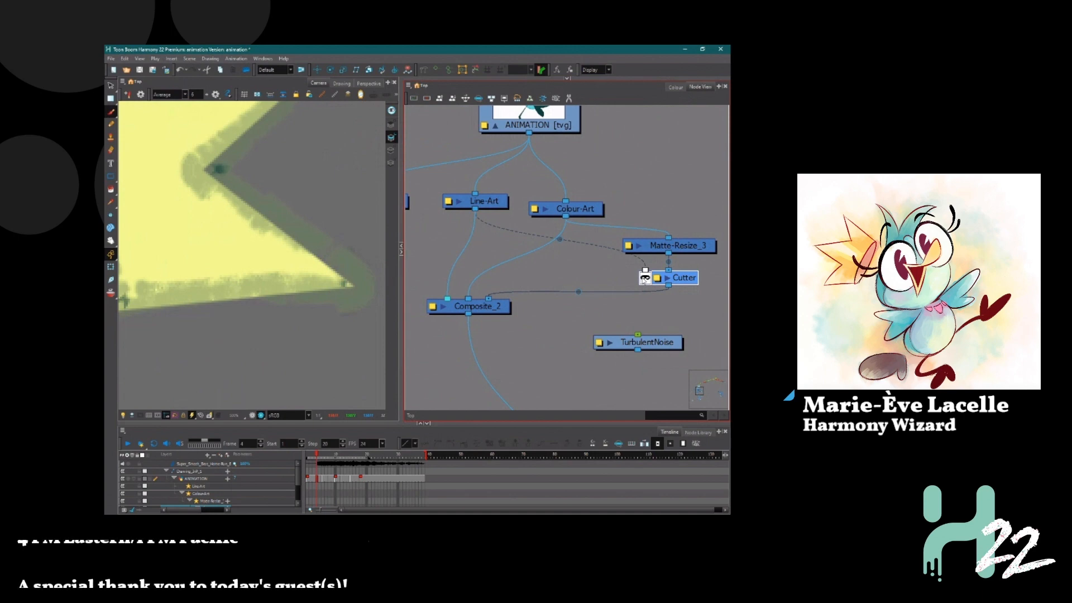
Make the "main" colour in the animation palette fully opaque
left_click(676, 87)
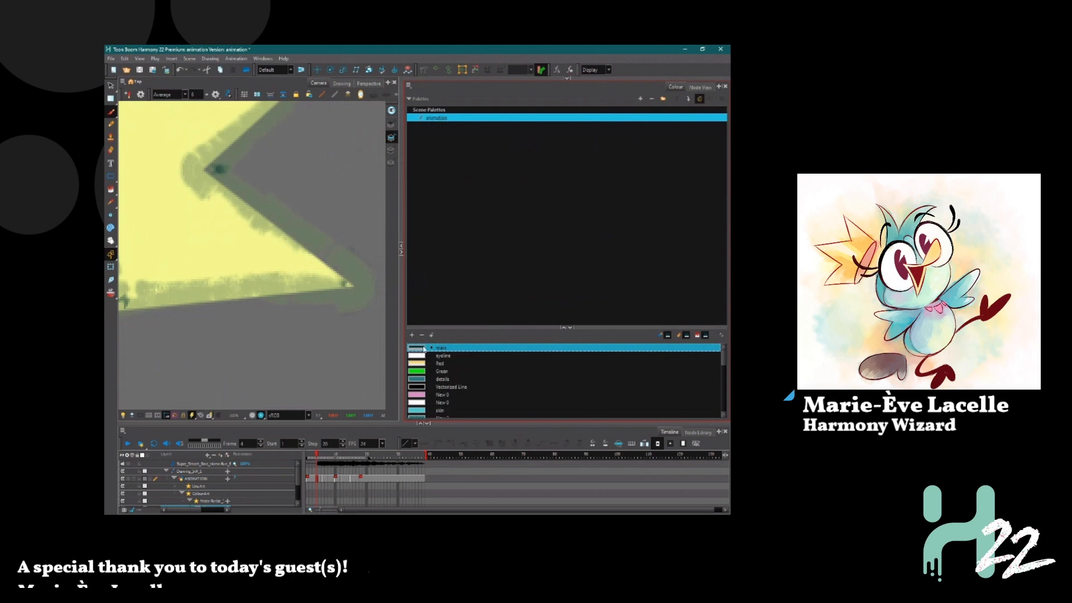
double_click(417, 347)
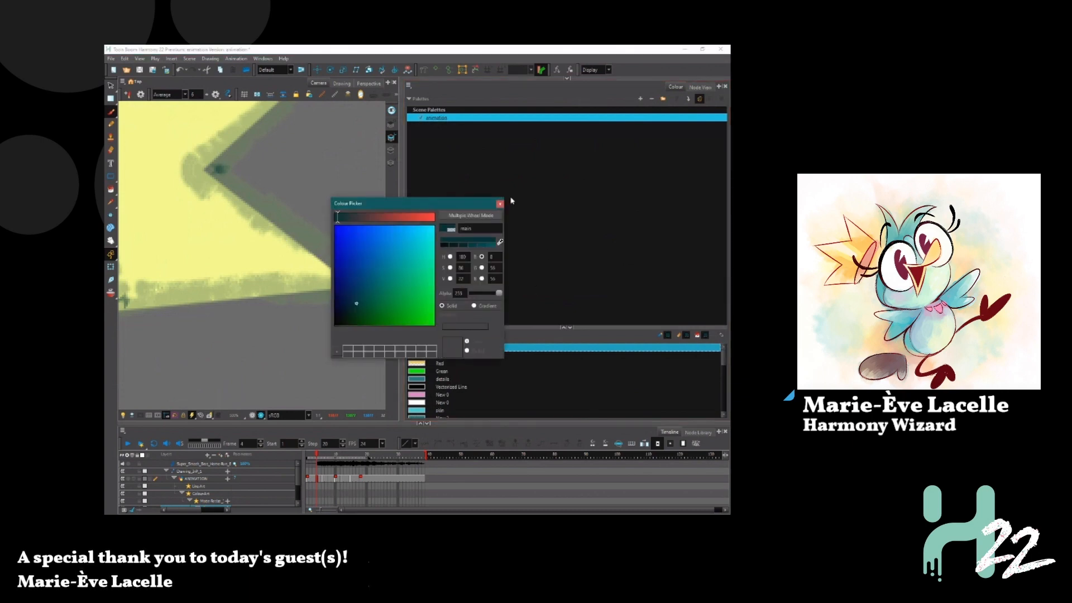
left_click(701, 87)
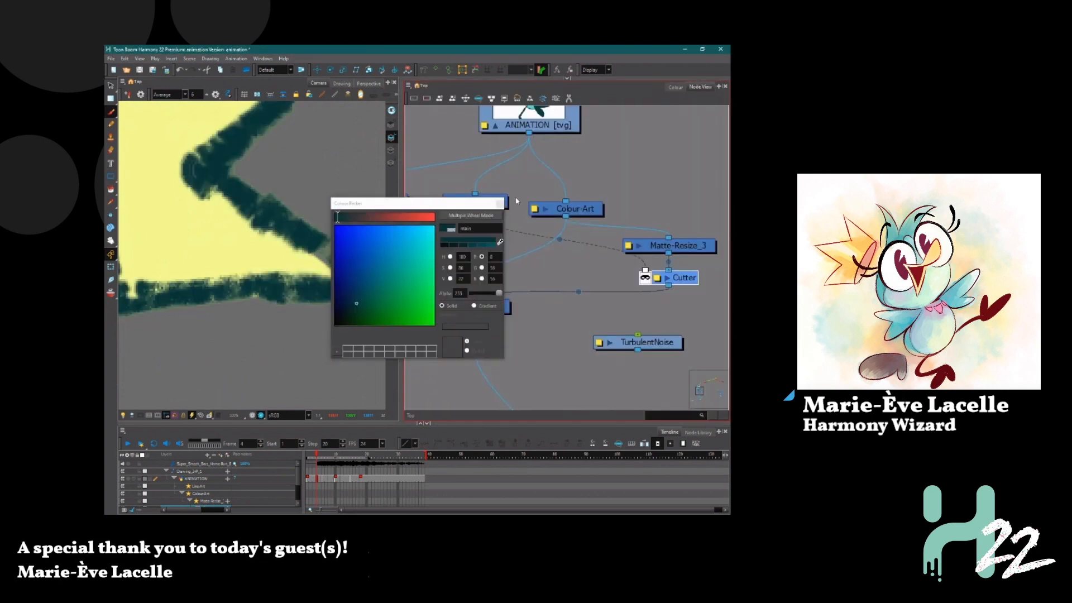
left_click(501, 210)
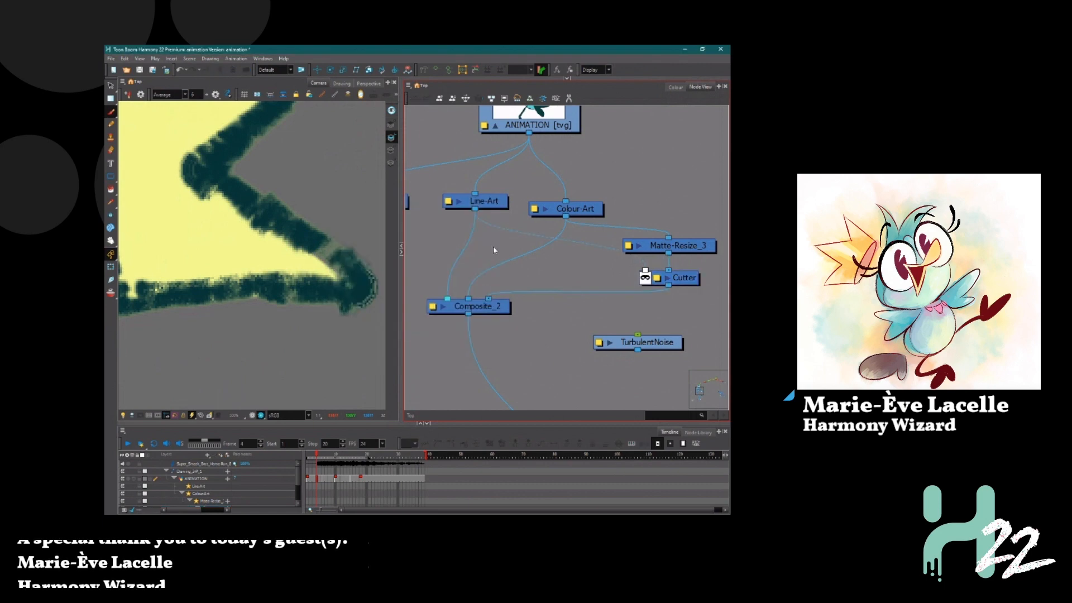
Add a Transparency node and insert it between Line-Art and Composite_2
key("Tab")
type("tr")
key("Down")
key("Down")
key("Down")
key("Down")
key("Down")
key("Return")
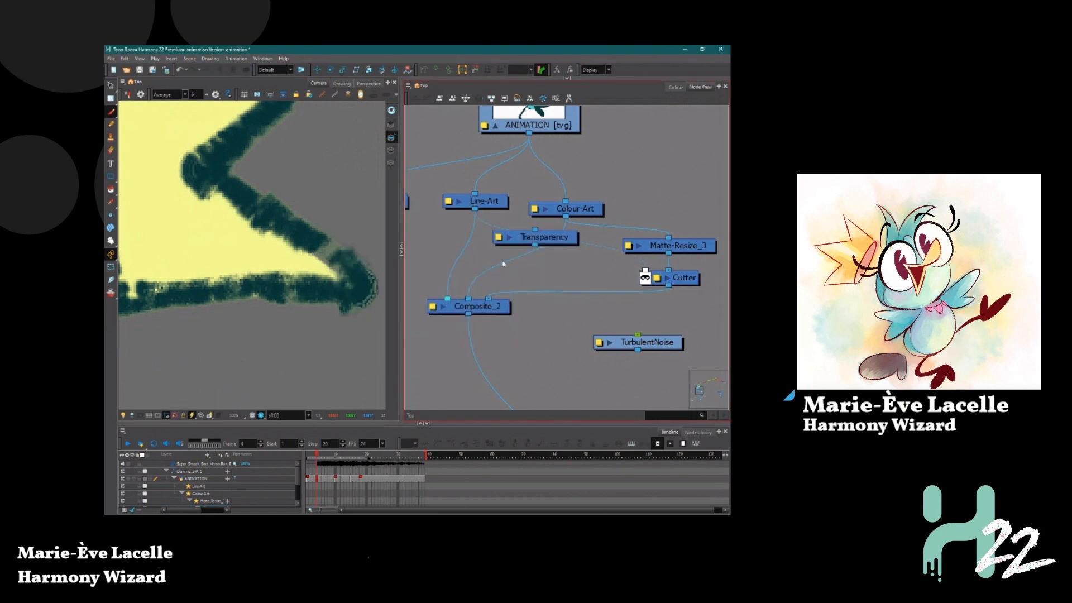
left_click_drag(555, 237, 477, 245)
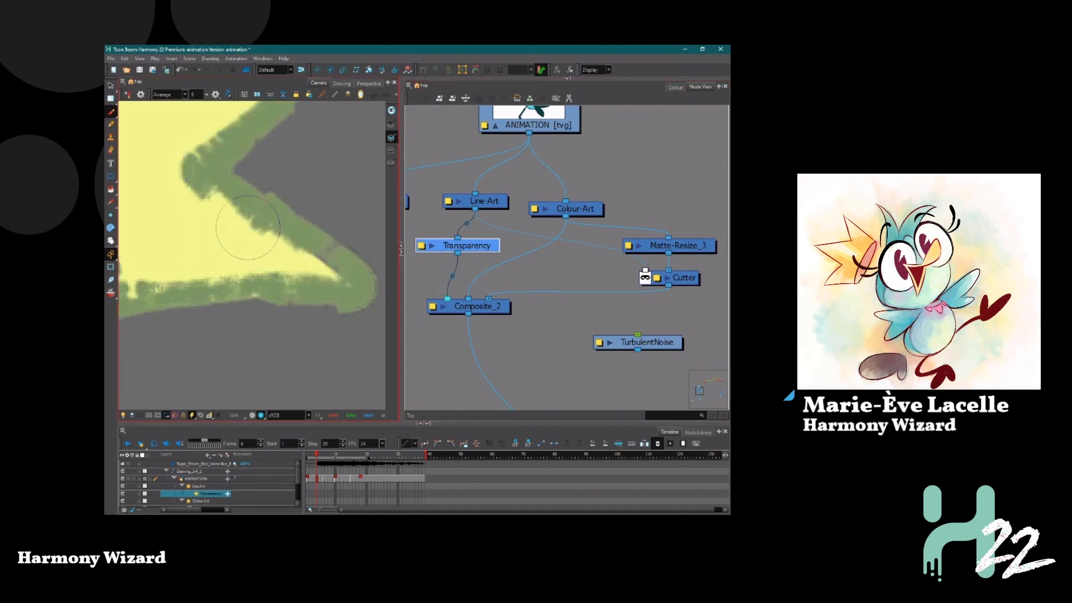
Examine the textured, semi-transparent outlines on the whole bird and close up around its head and bat
scroll(239, 227, "up", 8)
scroll(281, 181, "down", 8)
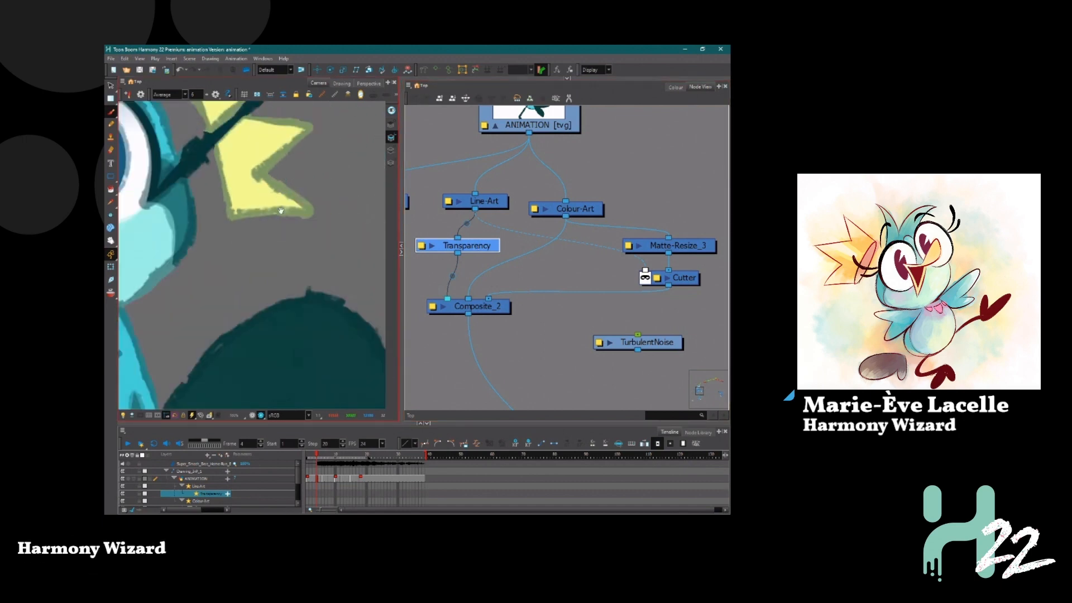
left_click_drag(239, 151, 241, 263)
scroll(254, 206, "down", 6)
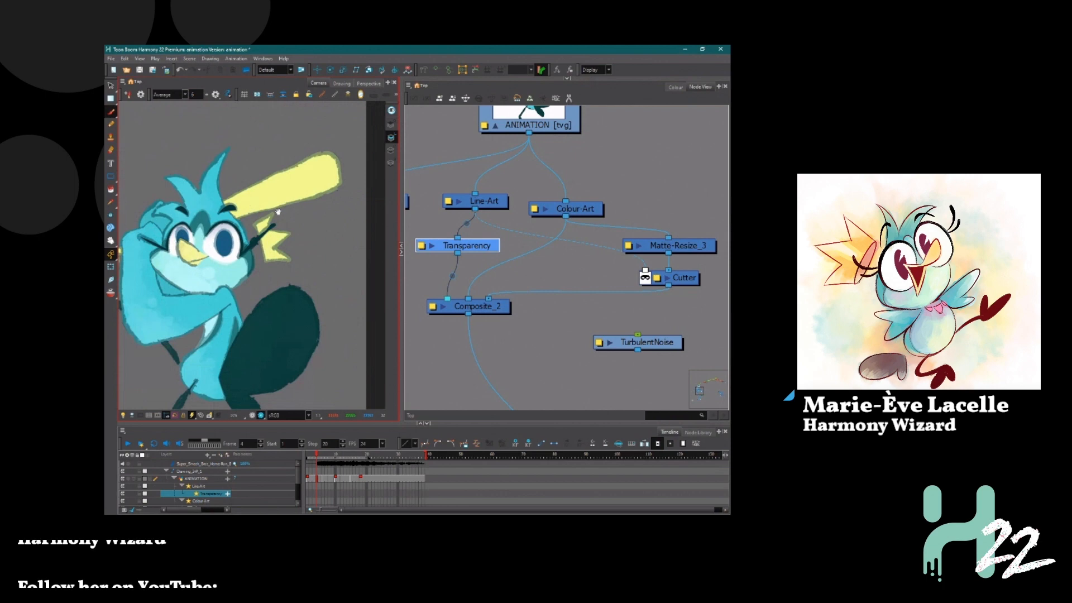
mouse_move(278, 212)
left_mouse_down()
mouse_move(325, 162)
mouse_move(301, 163)
left_mouse_up()
mouse_move(236, 273)
left_mouse_down()
mouse_move(264, 272)
mouse_move(271, 298)
left_mouse_up()
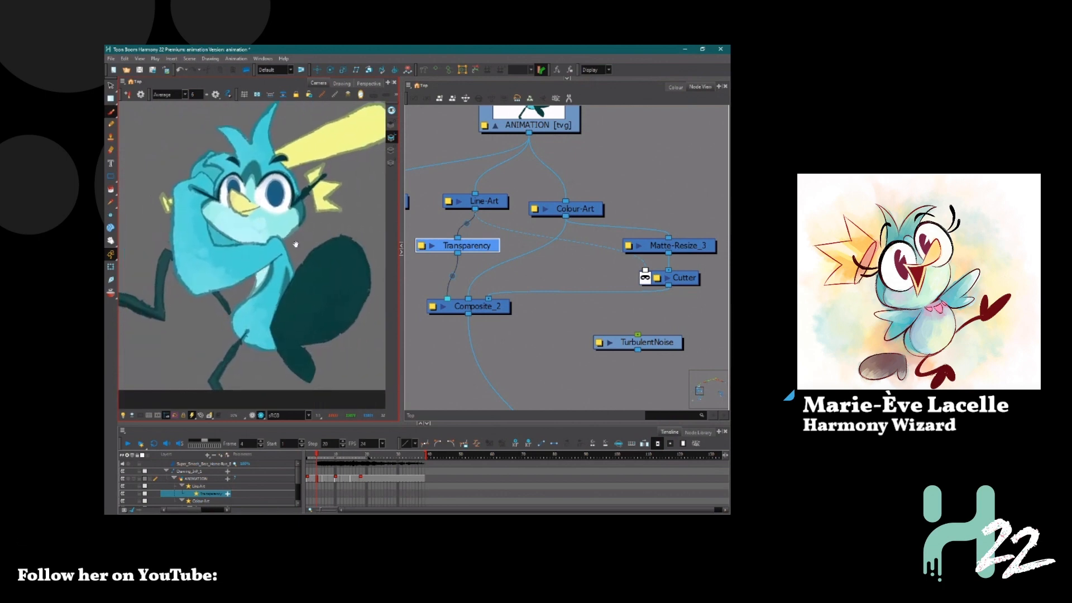
scroll(265, 204, "up", 4)
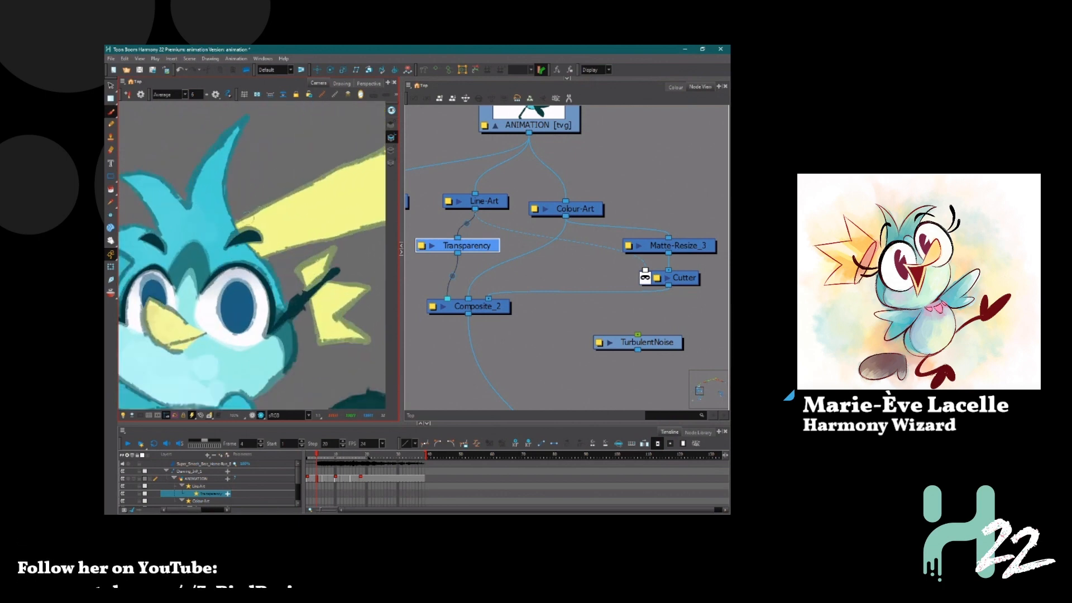
Try bypassing the Cutter by disconnecting it from Composite_2 and feeding Matte-Resize_3 directly into that composite
left_click_drag(564, 293, 583, 302)
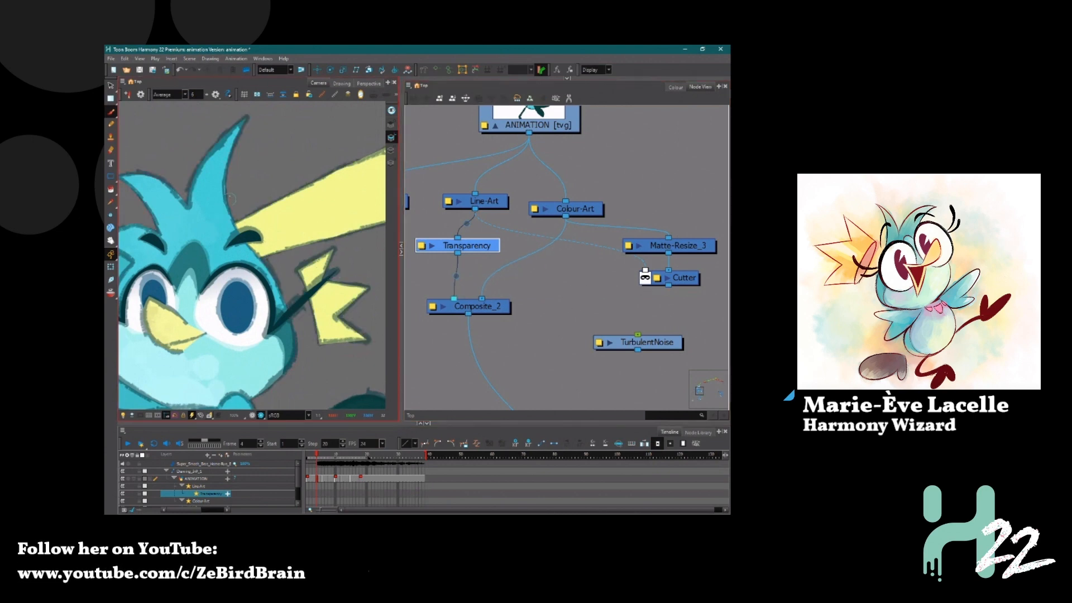
scroll(235, 204, "up", 6)
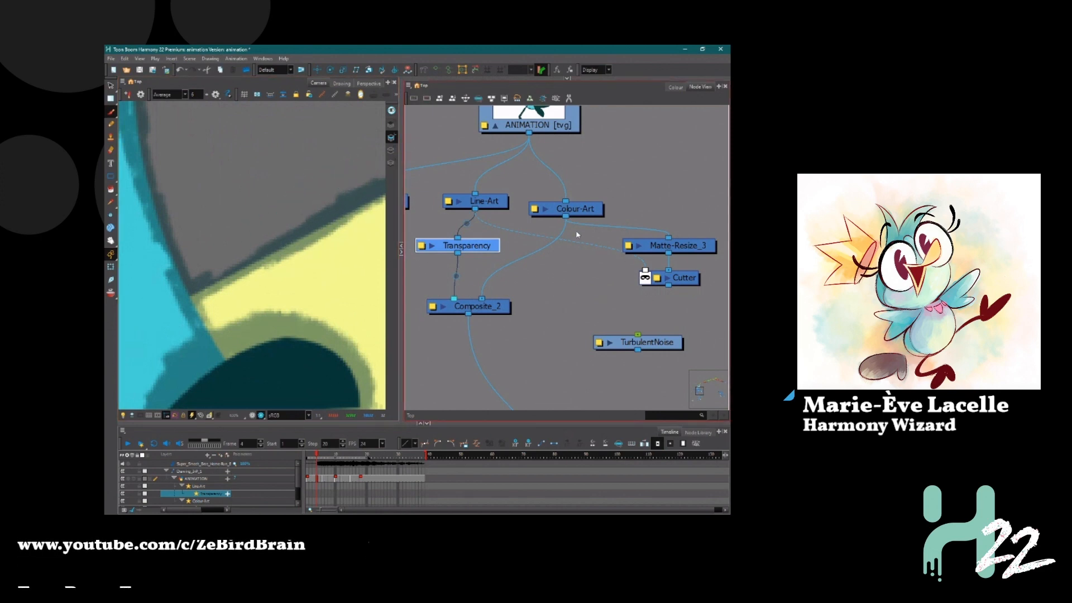
left_click(581, 211)
left_click_drag(668, 259, 491, 298)
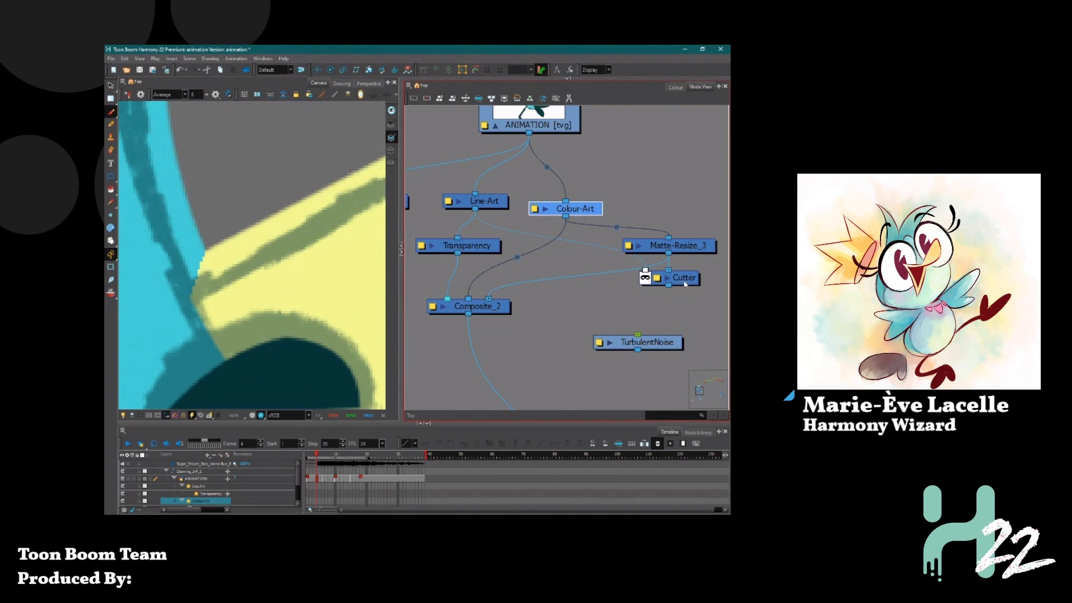
Move the Cutter closer to Colour-Art and wire it back between Matte-Resize_3 and Composite_2
left_click_drag(686, 284, 637, 277)
left_click_drag(489, 299, 662, 308)
left_click_drag(620, 278, 489, 299)
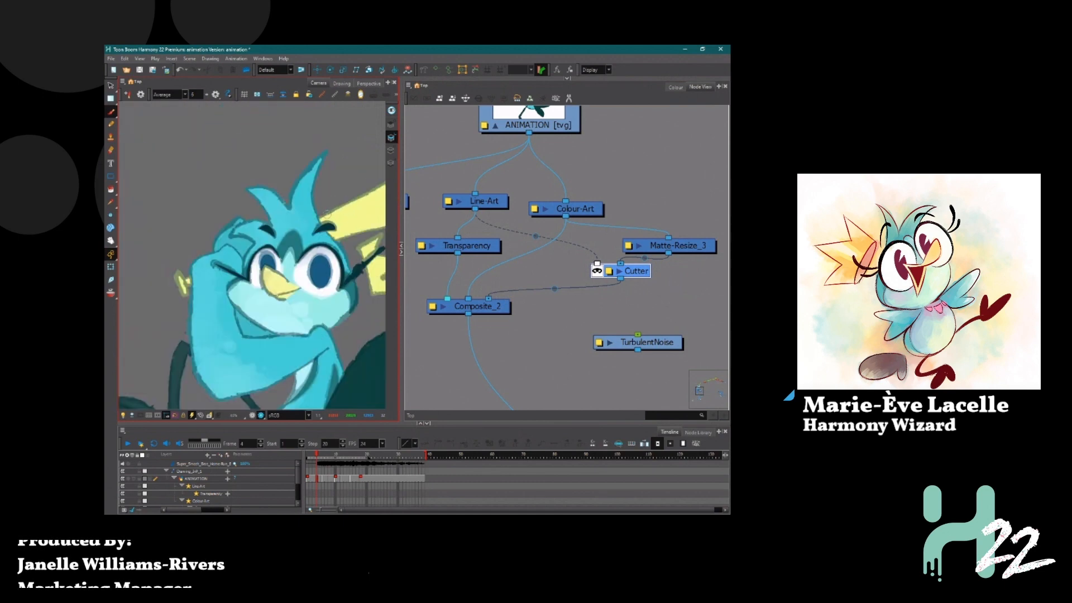
left_click_drag(246, 289, 204, 242)
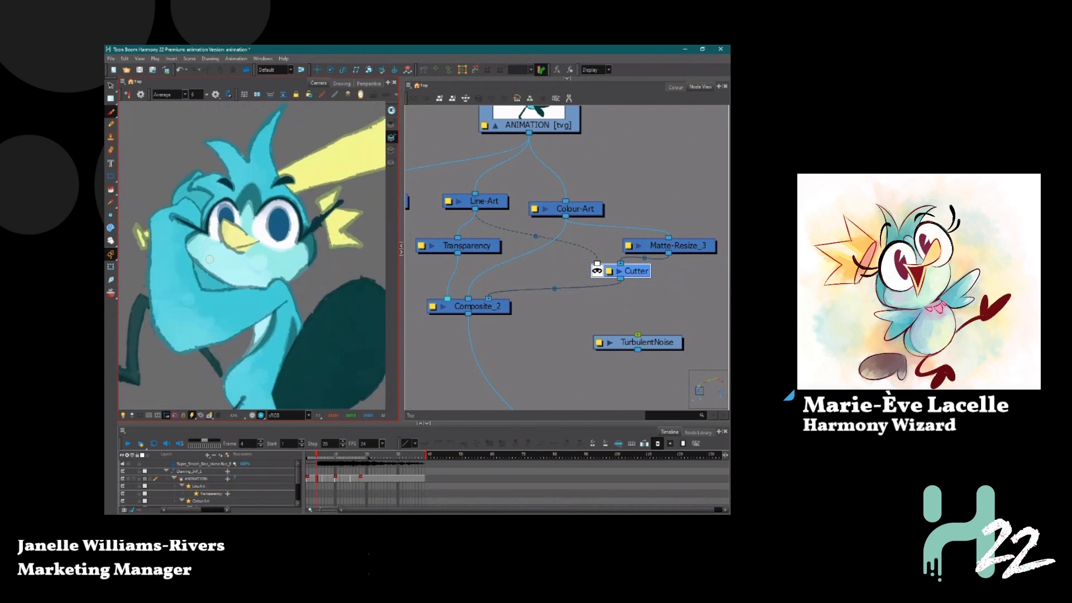
left_click(479, 186)
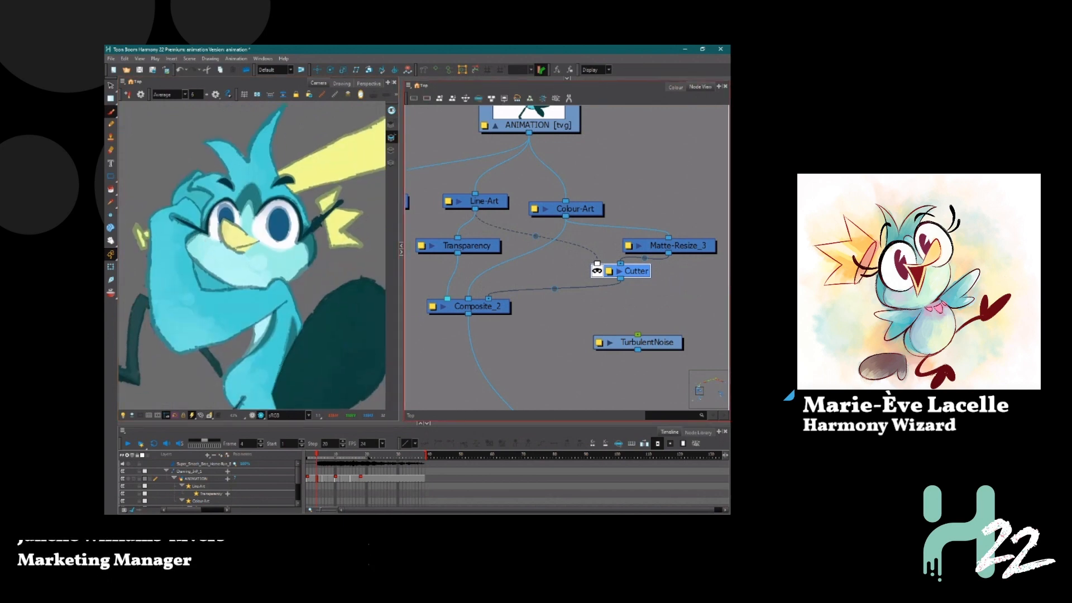
key("Return")
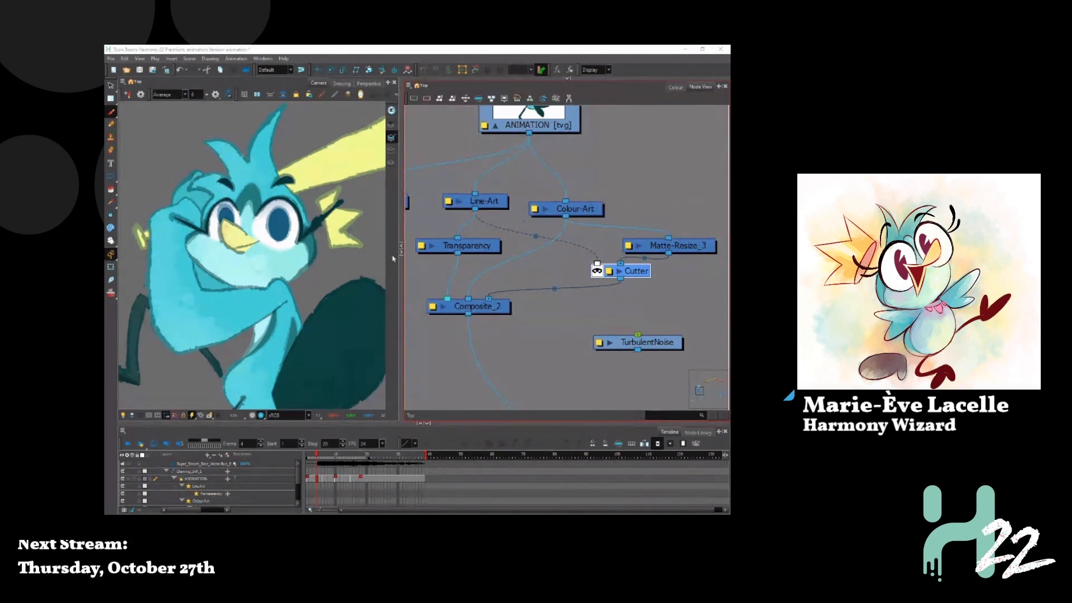
scroll(210, 173, "up", 5)
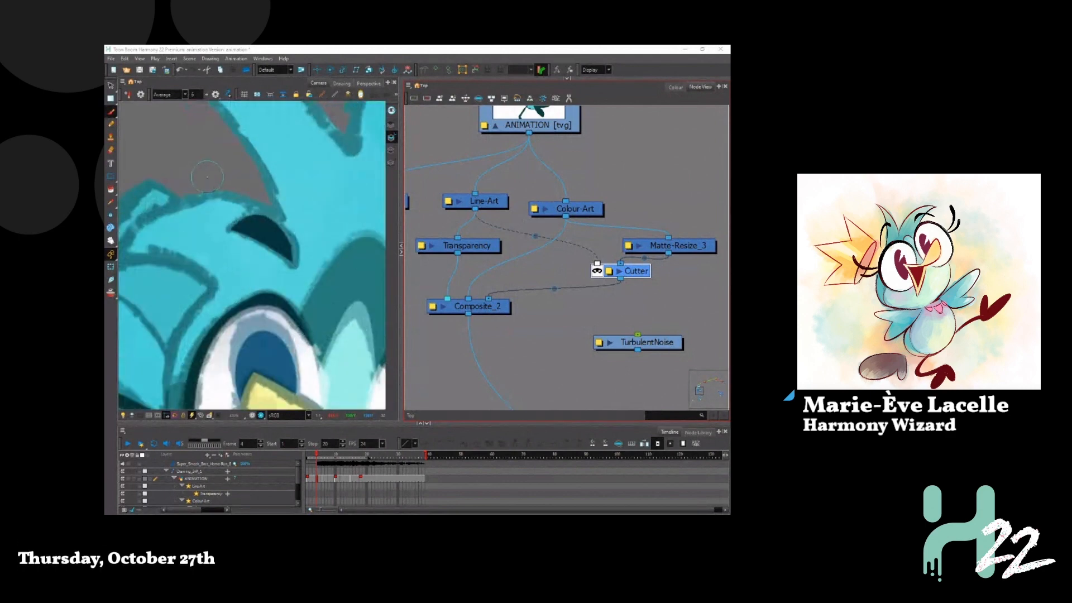
scroll(207, 177, "up", 2)
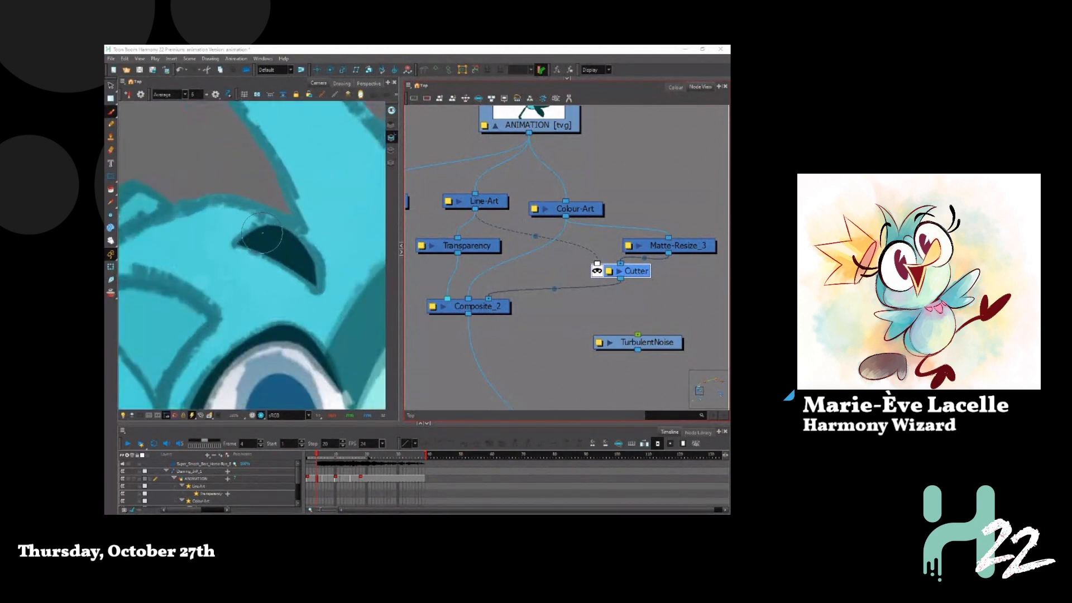
Disconnect Line-Art from the Cutter's matte input and move the Cutter directly beneath Matte-Resize_3
scroll(264, 235, "down", 4)
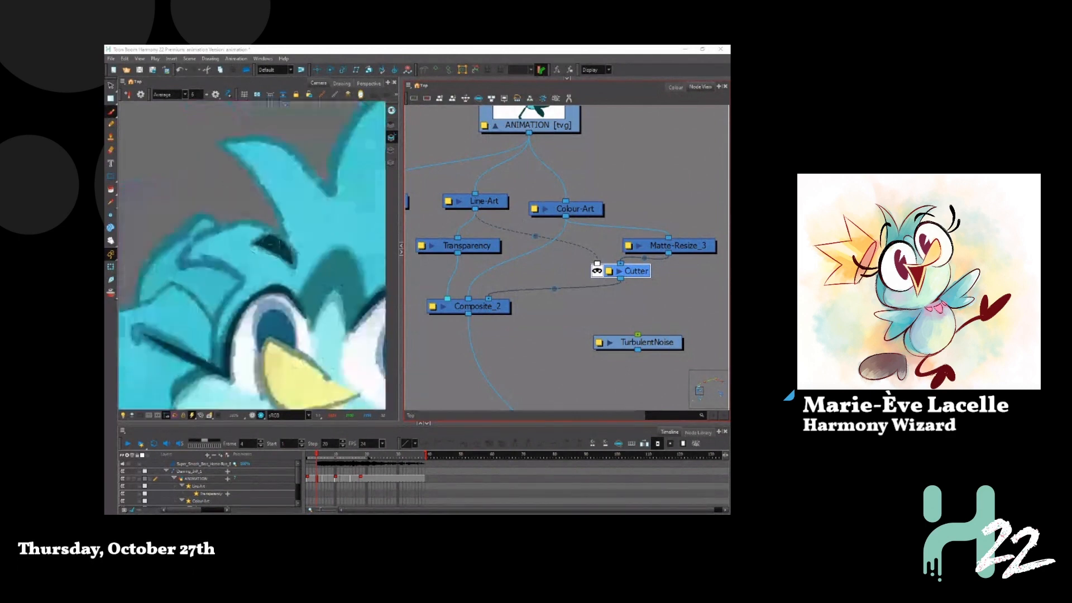
scroll(264, 250, "up", 1)
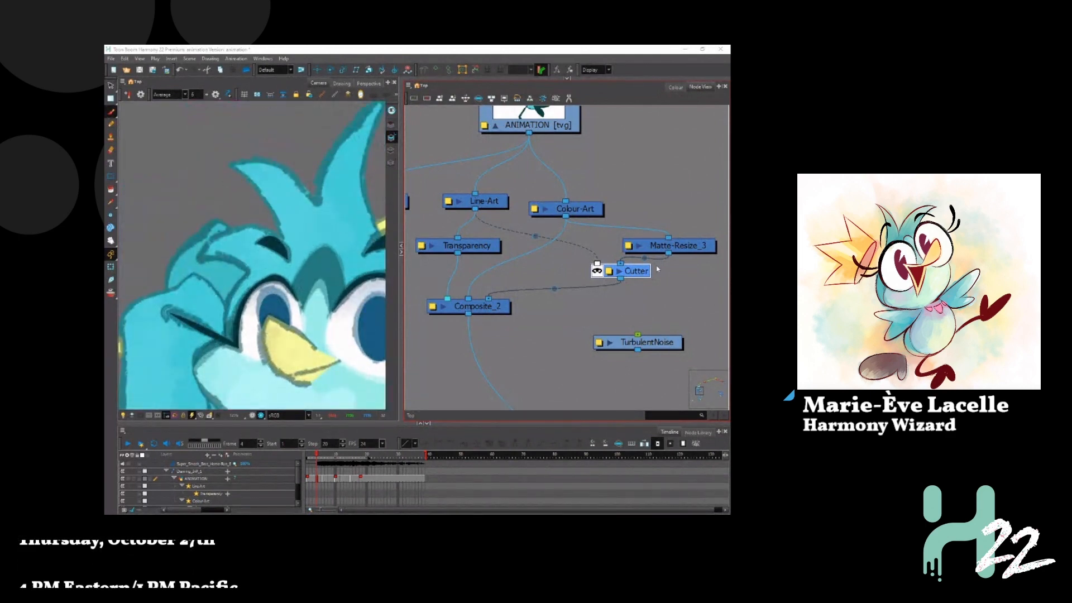
left_click(693, 249)
scroll(288, 167, "up", 3)
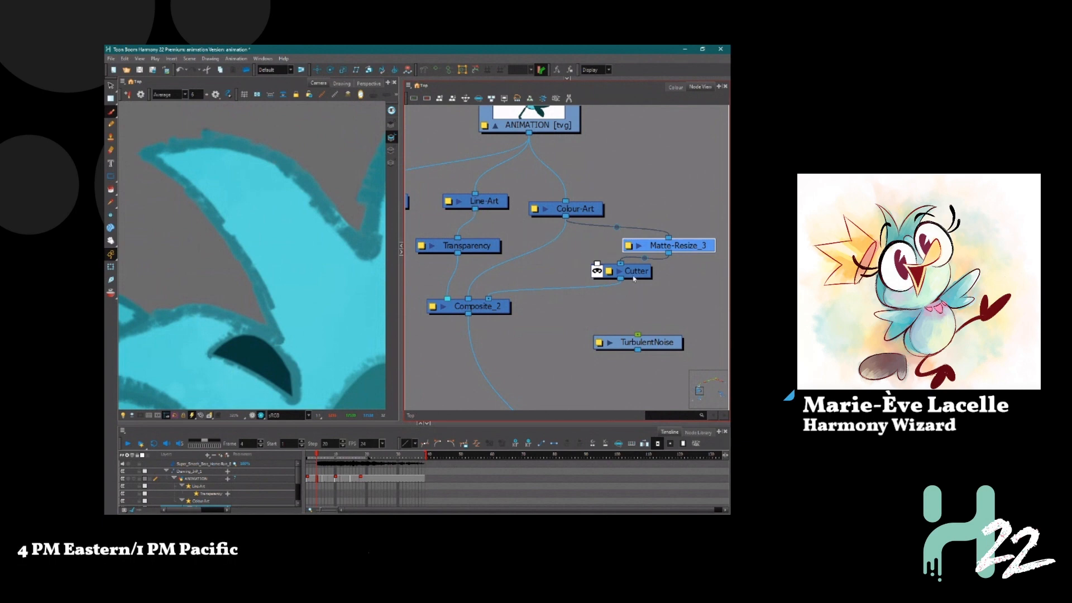
left_click_drag(638, 278, 687, 280)
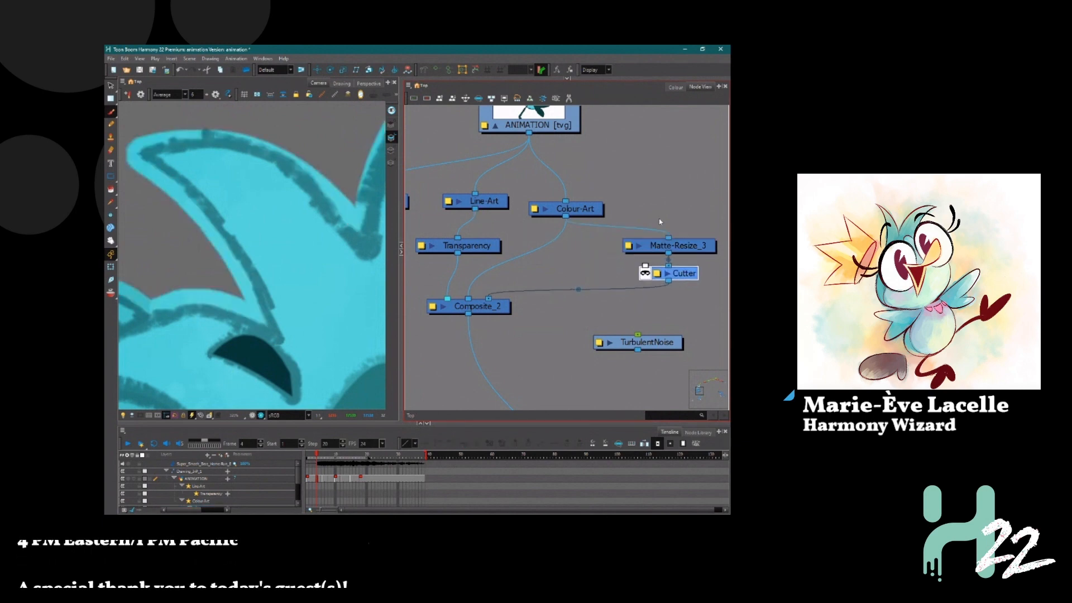
Detach Matte-Resize_3 and the Cutter from the network, setting them aside, and remove Colour-Art's extra connection to Composite_2
left_click(689, 244)
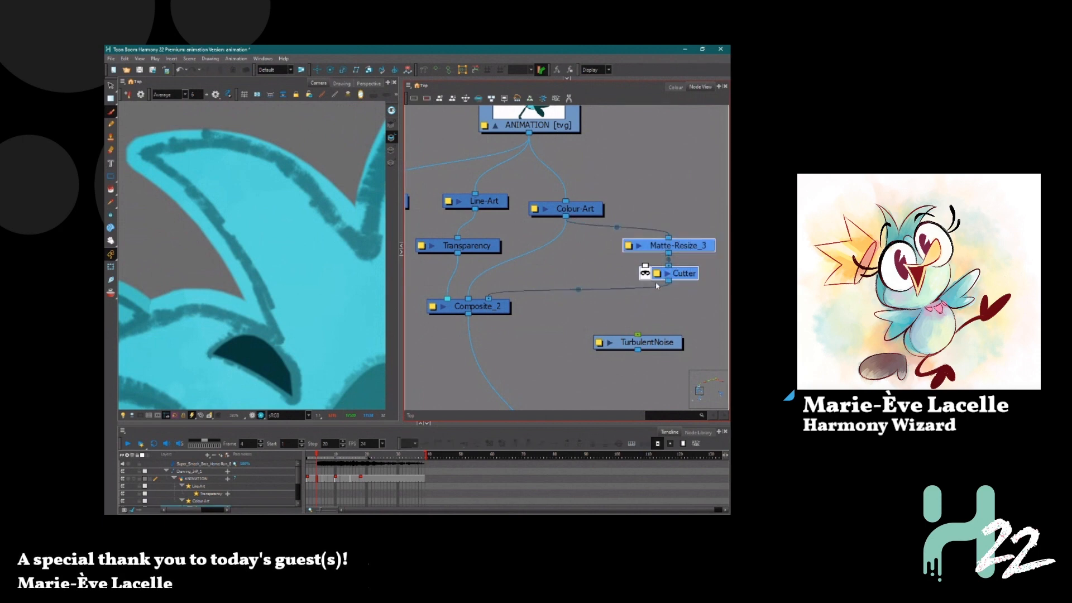
key("ctrl+x")
key("ctrl+v")
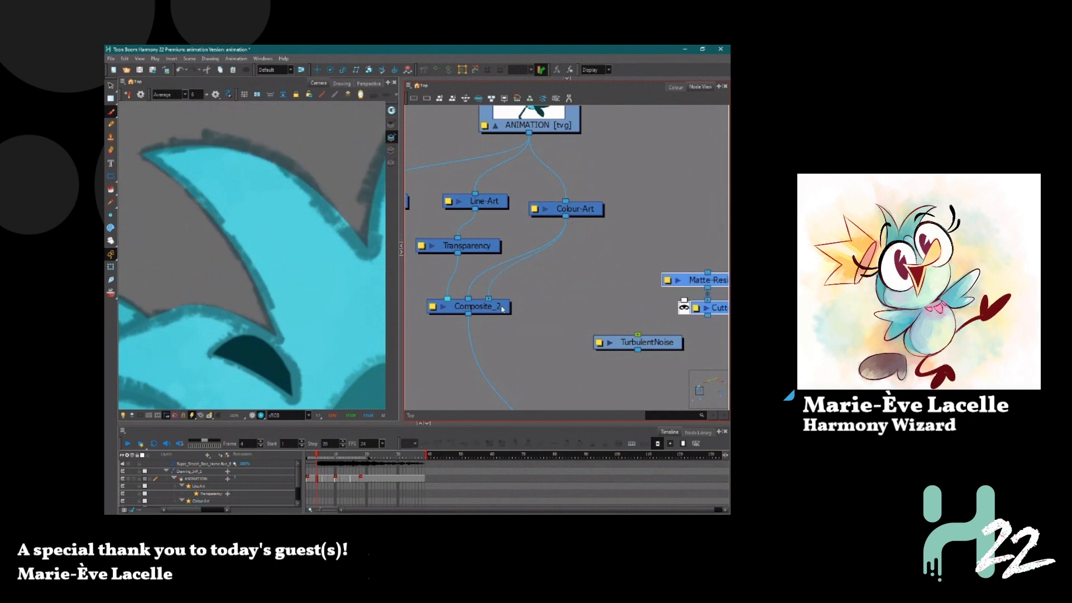
left_click_drag(489, 299, 564, 269)
scroll(612, 251, "down", 1)
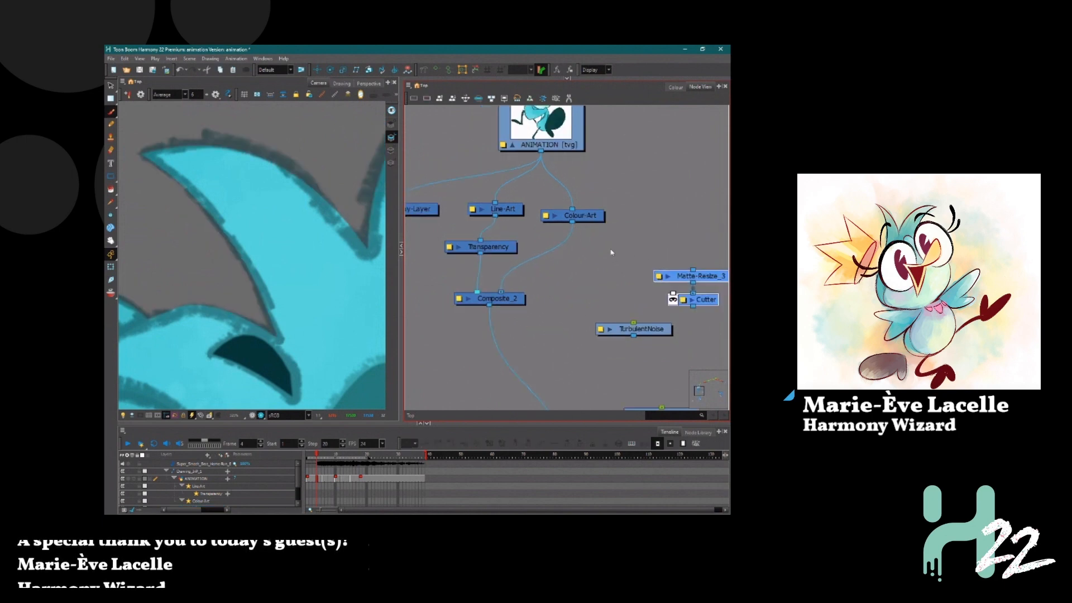
Delete the Transparency node between Line-Art and Composite_2
scroll(339, 246, "down", 2)
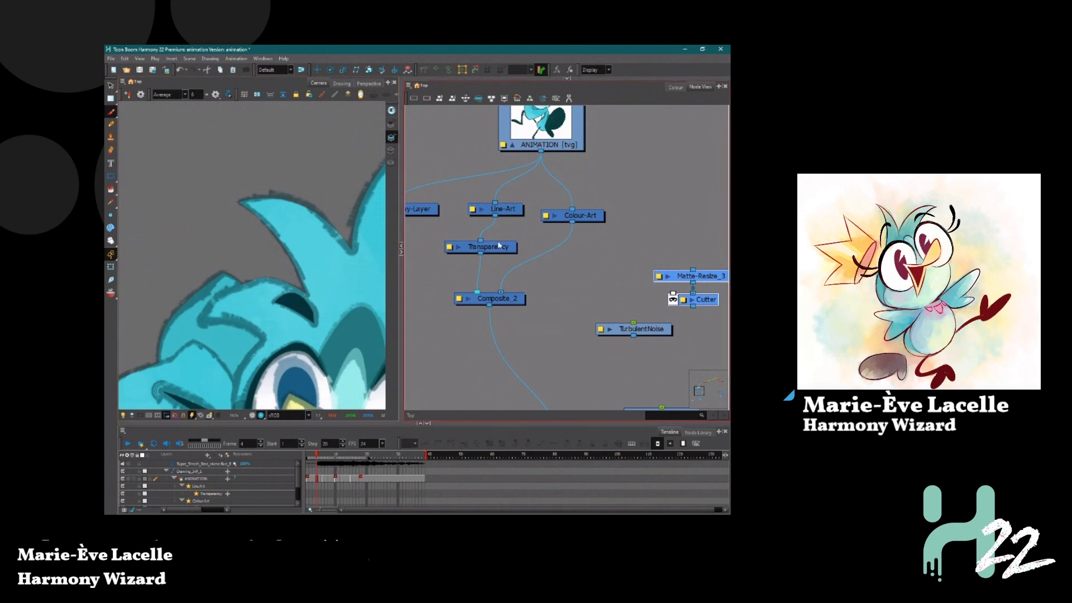
left_click_drag(501, 249, 506, 246)
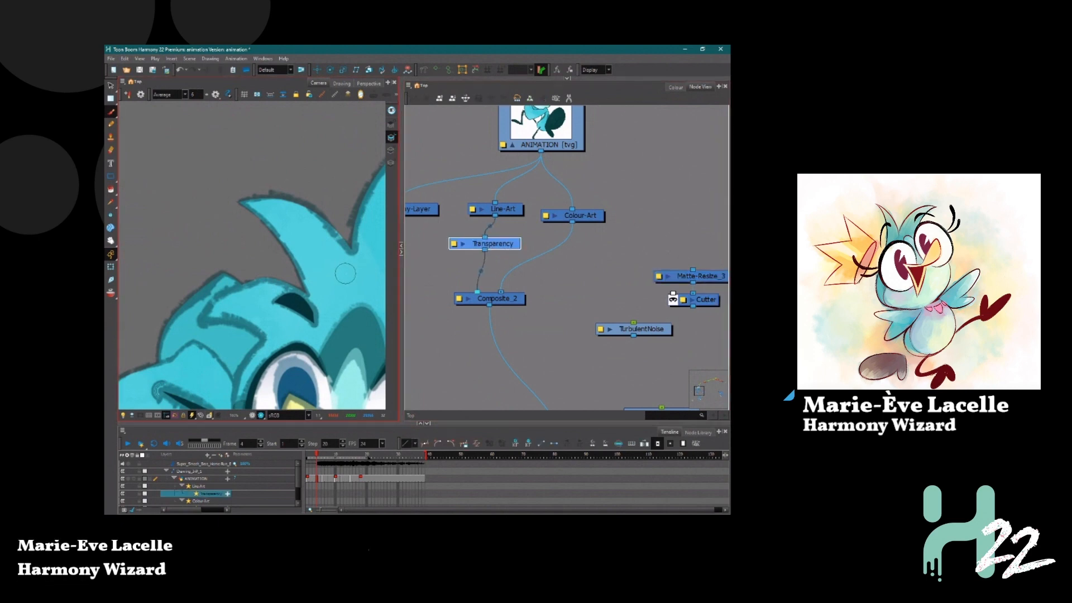
scroll(317, 211, "up", 2)
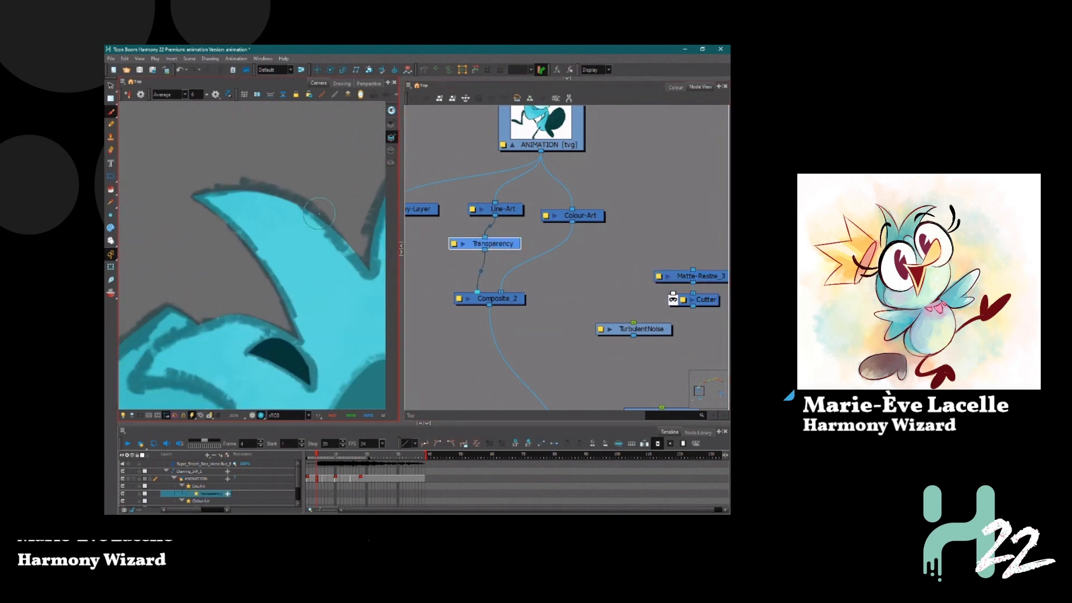
key("Delete")
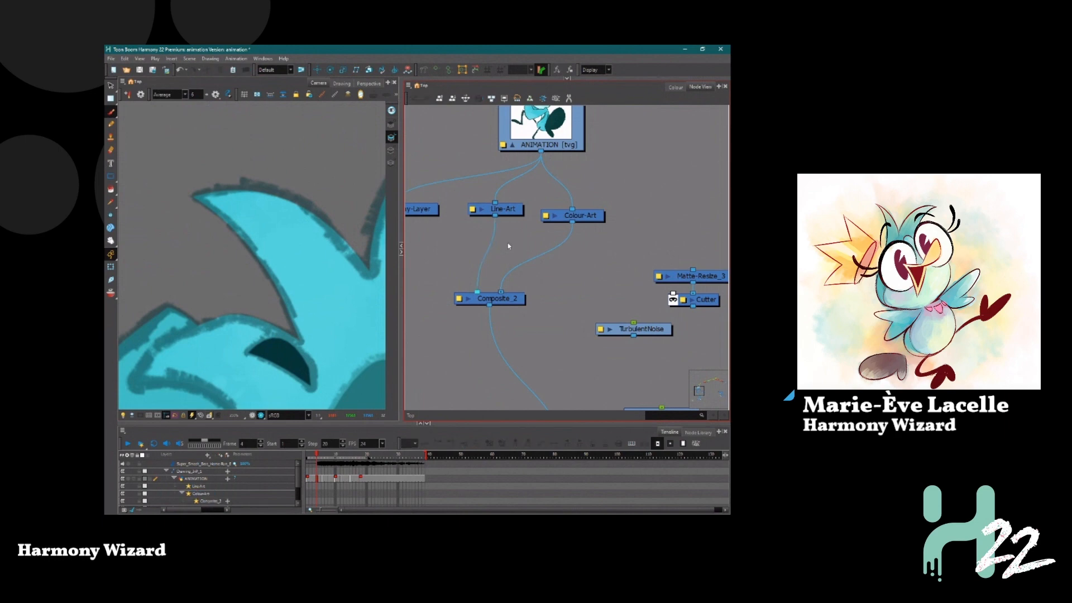
Add a Colour-Scale node and insert it between Line-Art and Composite_2
key("Tab")
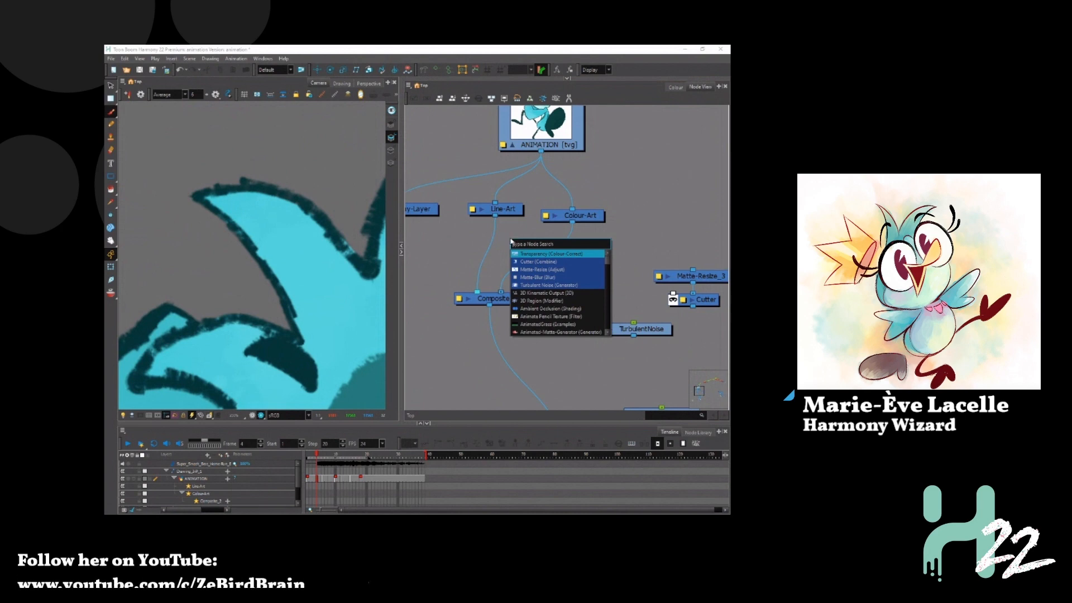
type("colo")
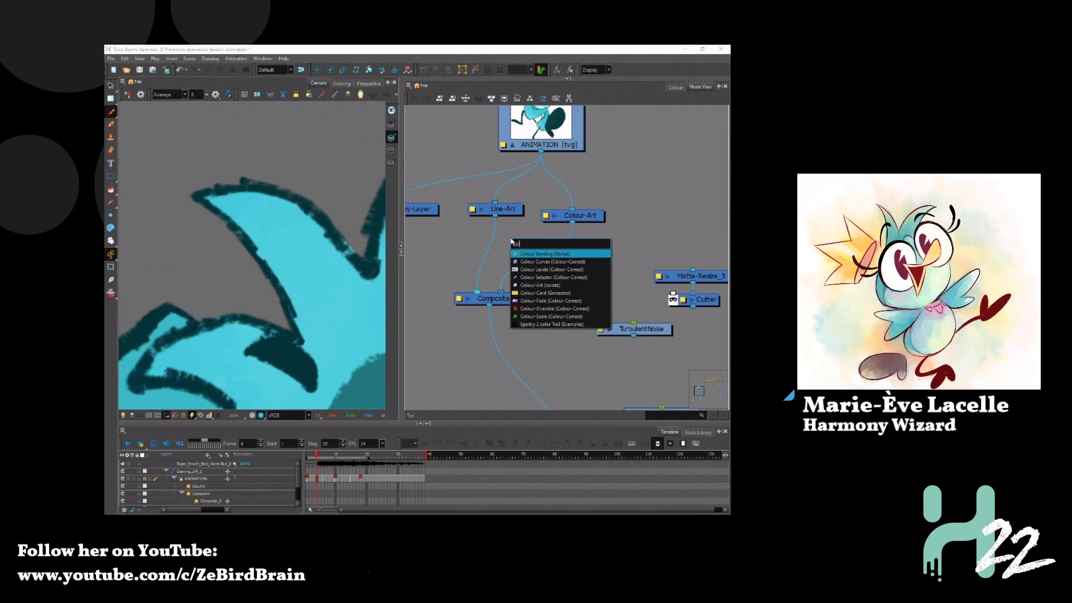
left_click(551, 322)
left_click_drag(576, 233, 520, 256)
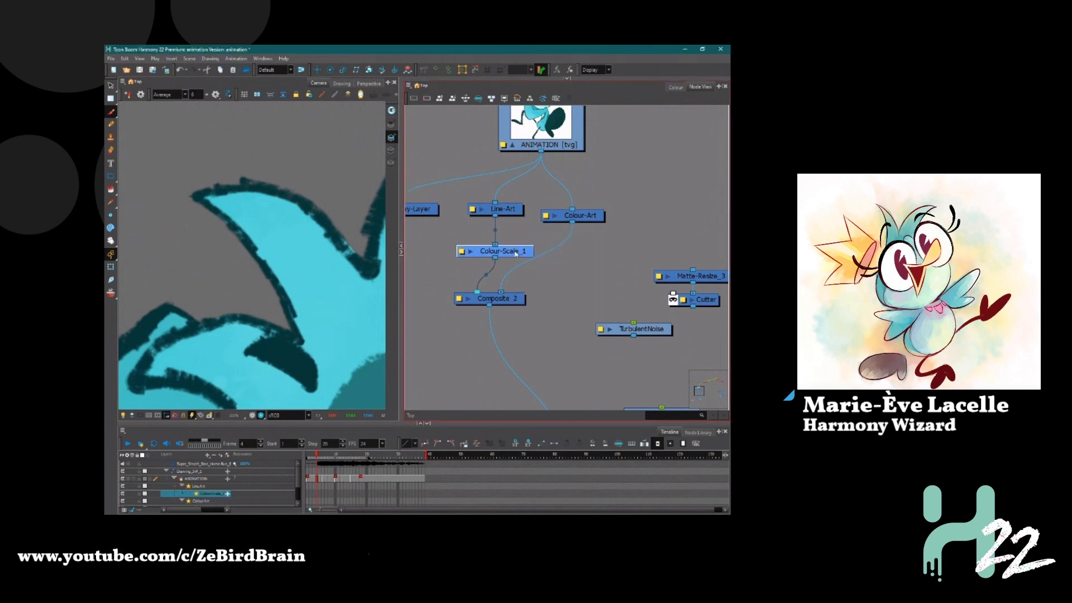
Check the properties of Colour-Scale_1 and insert the Matte-Resize_3 node between Colour-Art and Composite_2
left_click(462, 253)
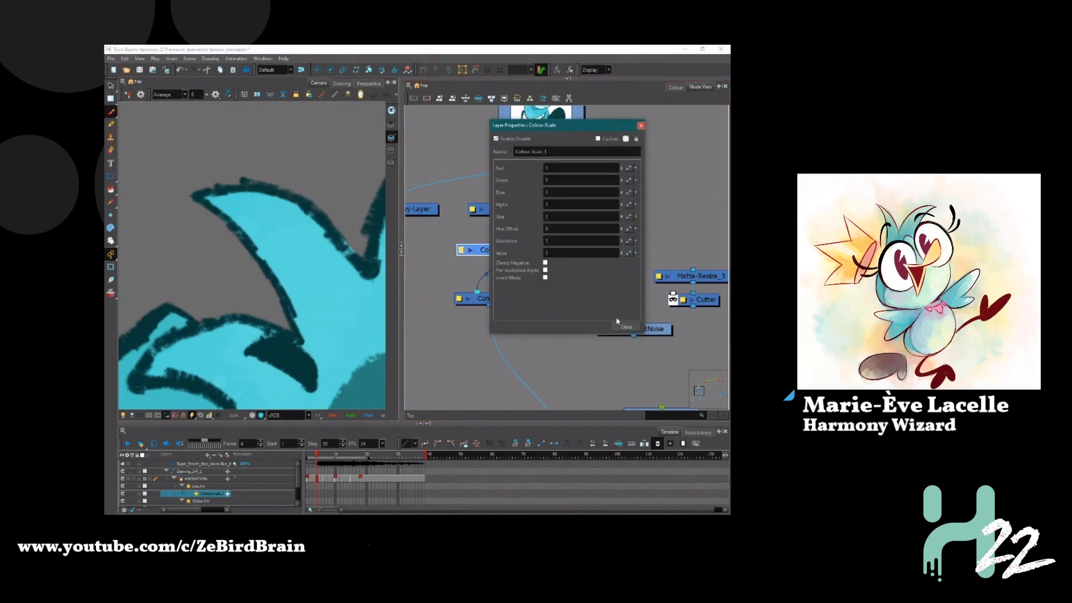
left_click(620, 327)
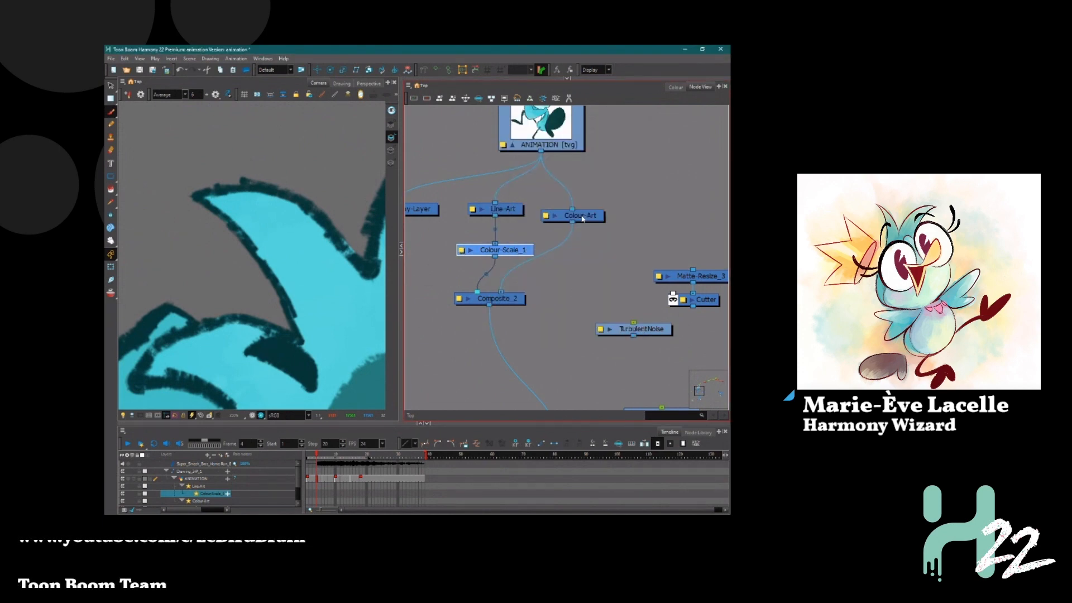
left_click_drag(583, 218, 614, 217)
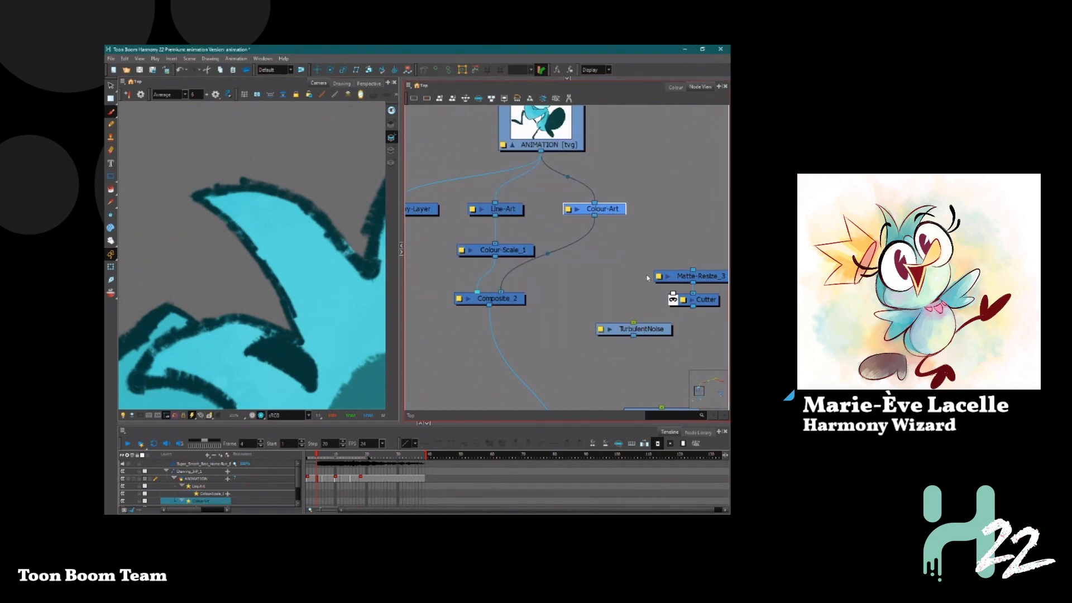
left_click_drag(709, 280, 611, 246)
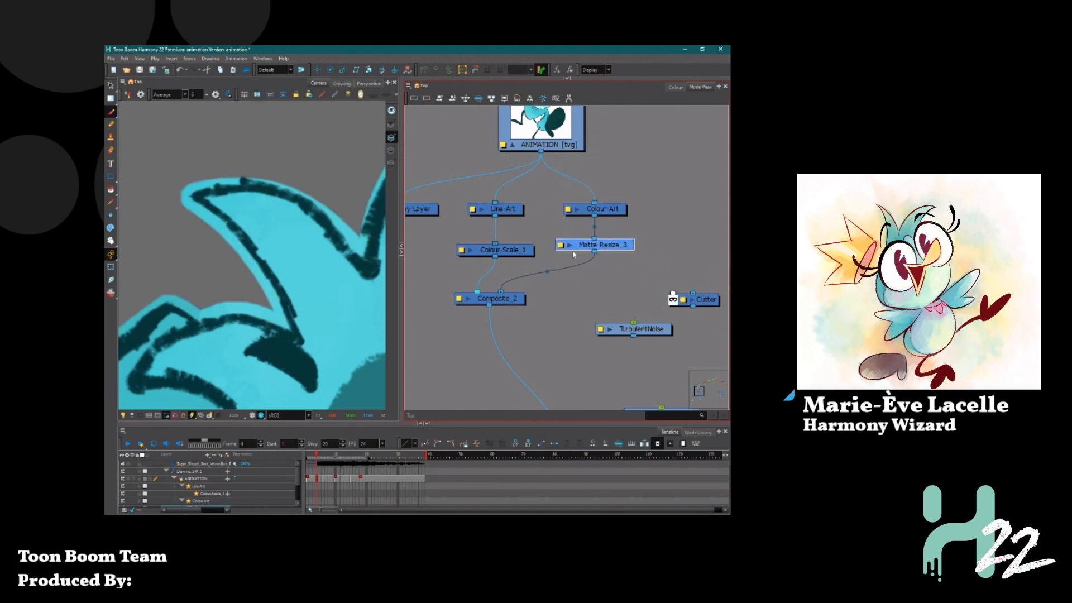
left_click_drag(517, 249, 517, 236)
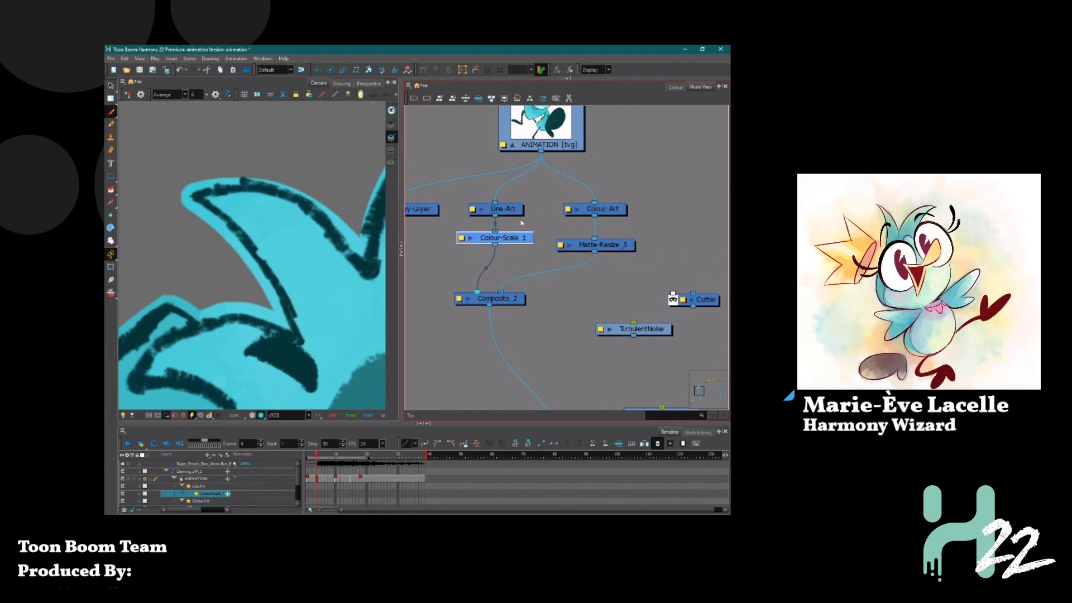
Add a new Cutter node between the line and colour branches, shifting Line-Art and Colour-Scale_1 aside to make room
key("Tab")
type("cut")
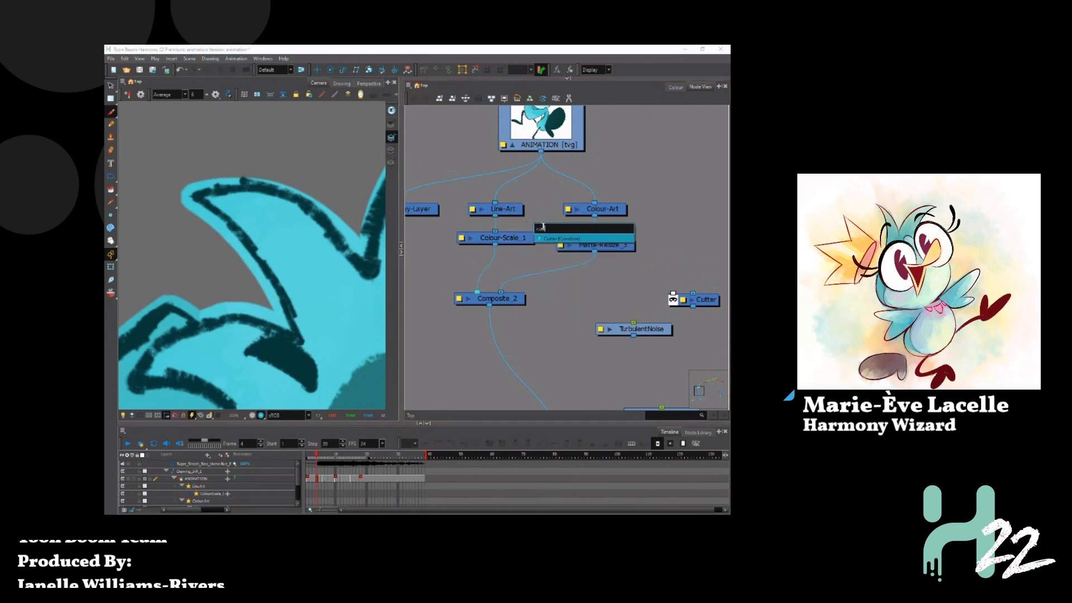
key("Return")
left_click_drag(573, 224, 532, 264)
left_click_drag(466, 196, 501, 241)
left_click_drag(499, 239, 467, 230)
left_click(519, 232)
left_click_drag(541, 257, 529, 252)
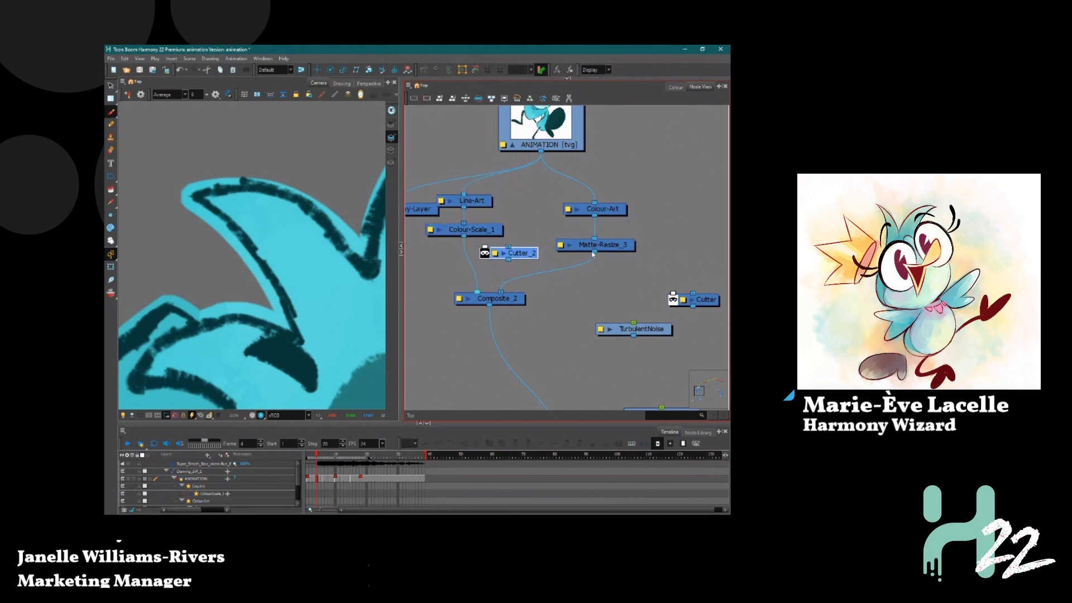
Split Matte-Resize_3 and Colour-Art into separate branches feeding Composite_2, with Matte-Resize_3 placed above Cutter_2
left_click_drag(593, 254, 512, 297)
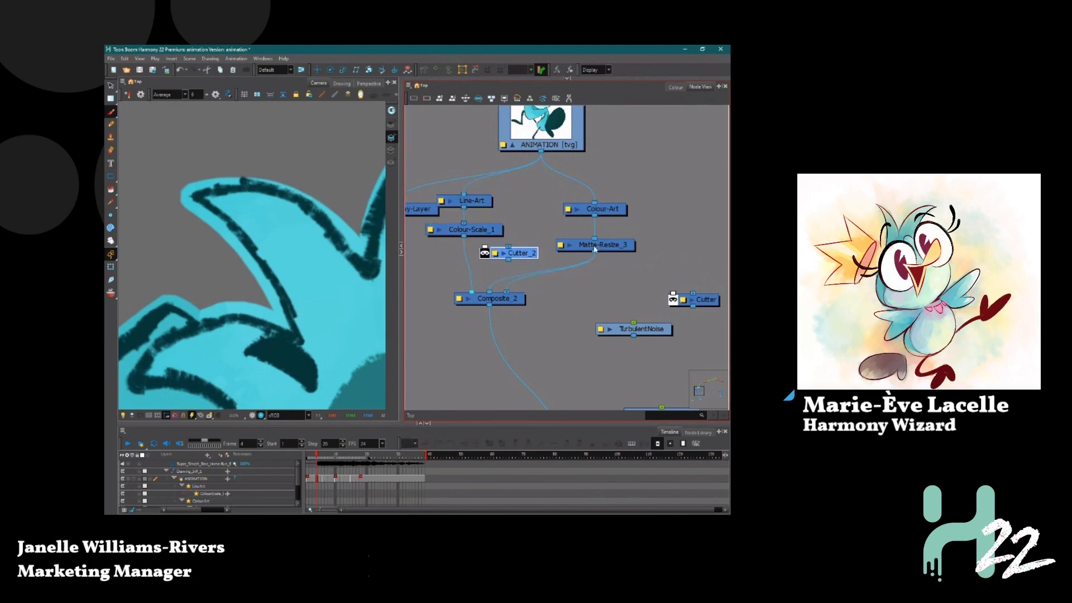
left_click_drag(542, 260, 507, 293)
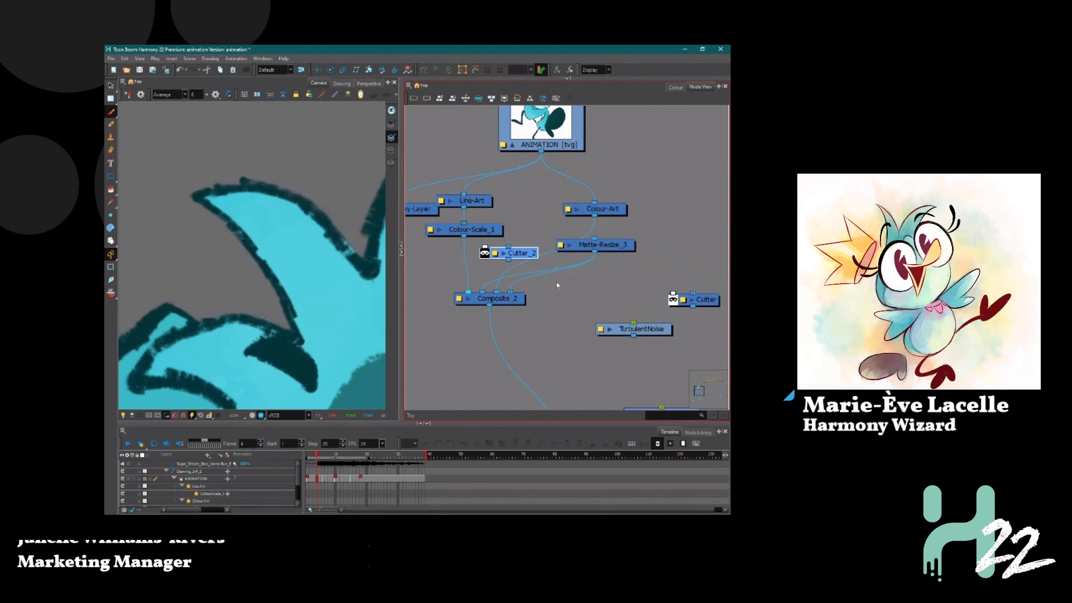
left_click(601, 247)
left_click_drag(601, 247, 652, 230)
left_click_drag(553, 230, 584, 249)
left_click_drag(660, 232, 655, 204)
left_click_drag(599, 247, 588, 212)
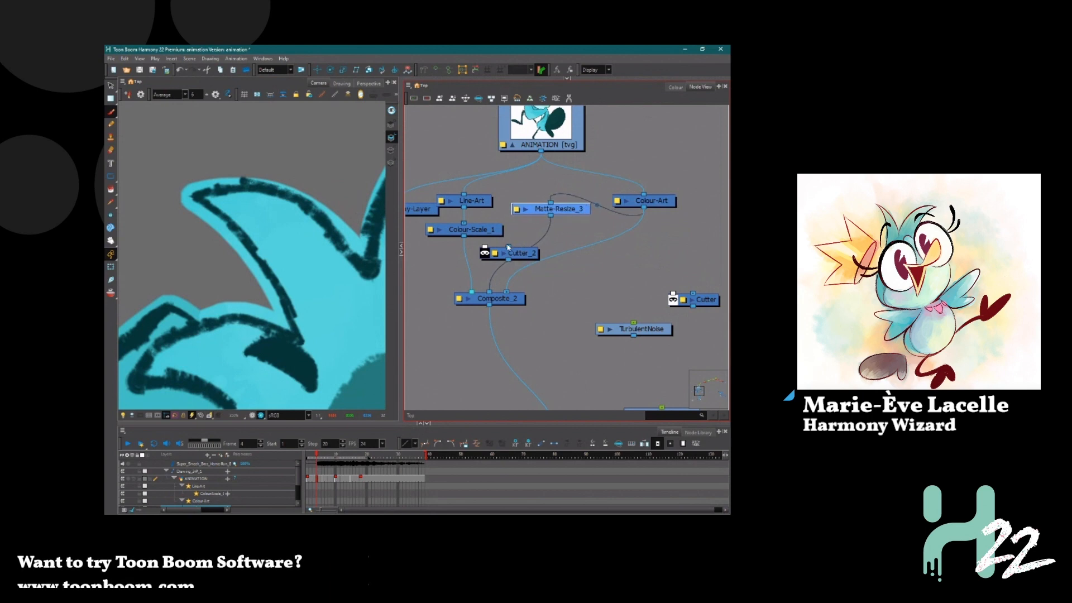
Insert Cutter_2 between Matte-Resize_3 and Composite_2, and reposition Composite_2 and Colour-Art to tidy the branches
left_click_drag(531, 258, 570, 243)
left_click_drag(521, 305, 566, 314)
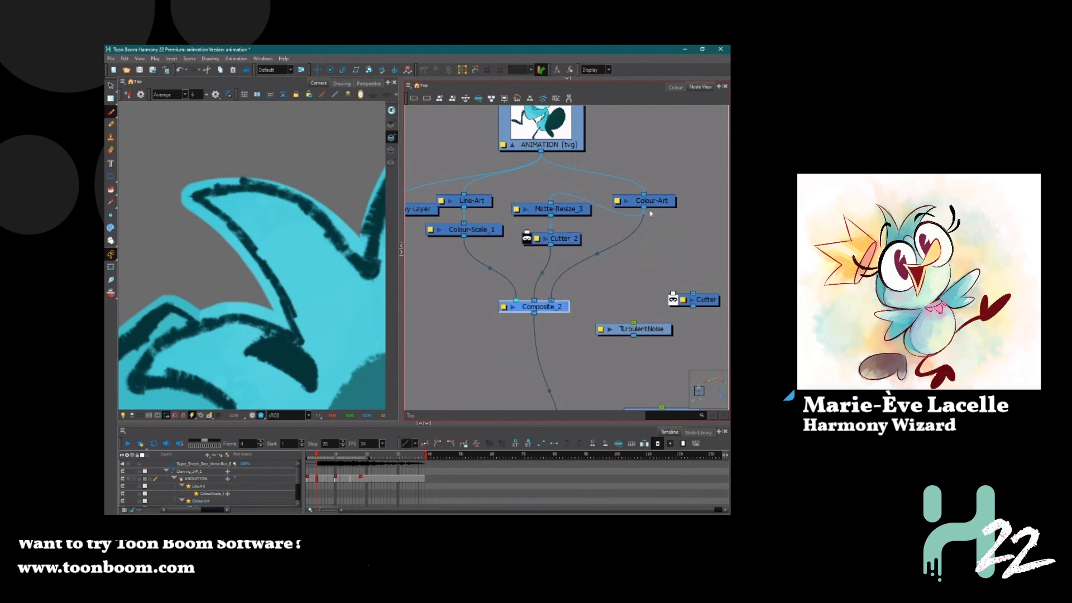
left_click_drag(657, 199, 657, 178)
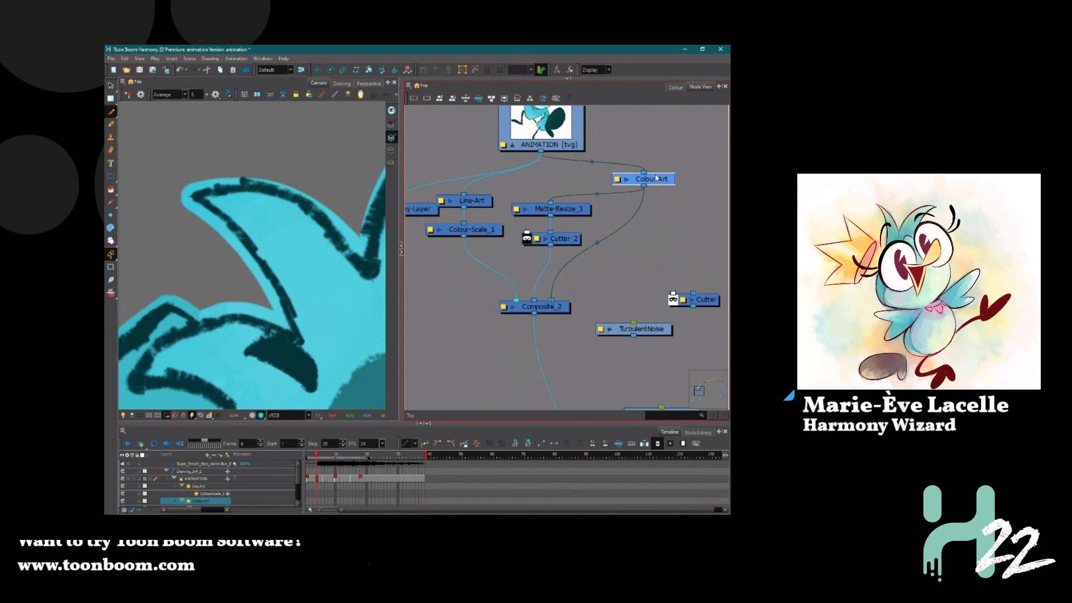
Detach Colour-Scale_1 from the Line-Art branch and try Line-Art as Cutter_2's matte before returning its connection to Composite_2
left_click_drag(430, 214, 410, 205)
left_click(483, 205)
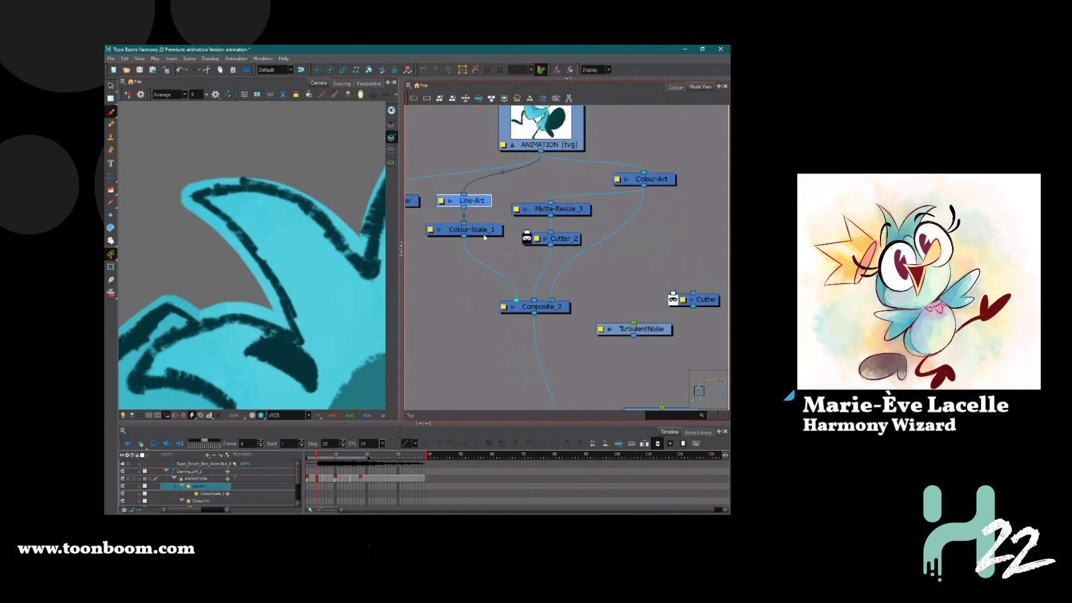
left_click_drag(485, 234, 449, 272)
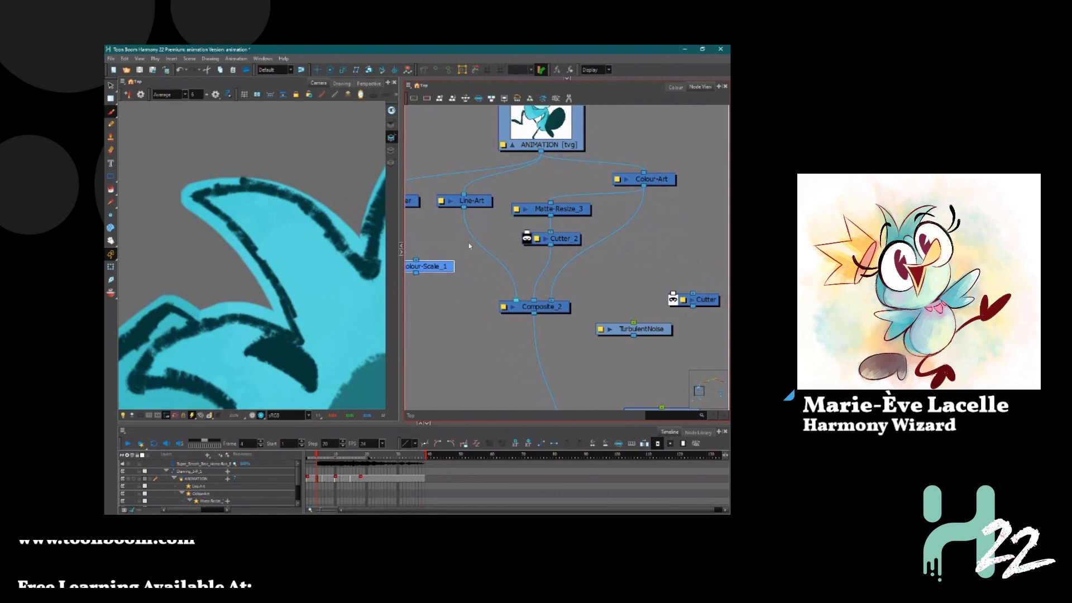
left_click_drag(463, 208, 527, 231)
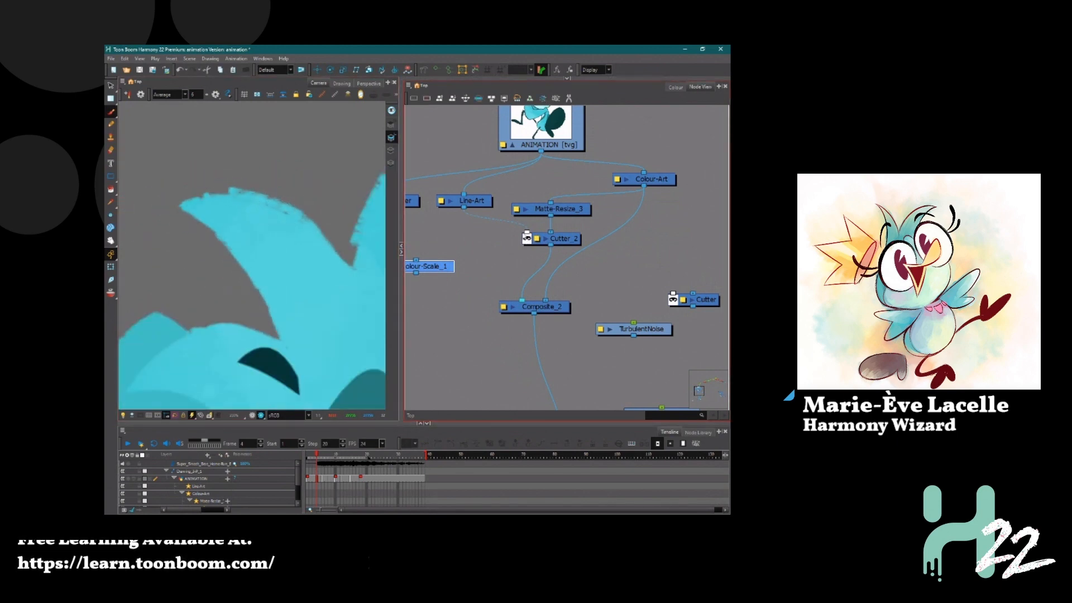
left_click_drag(526, 236, 517, 300)
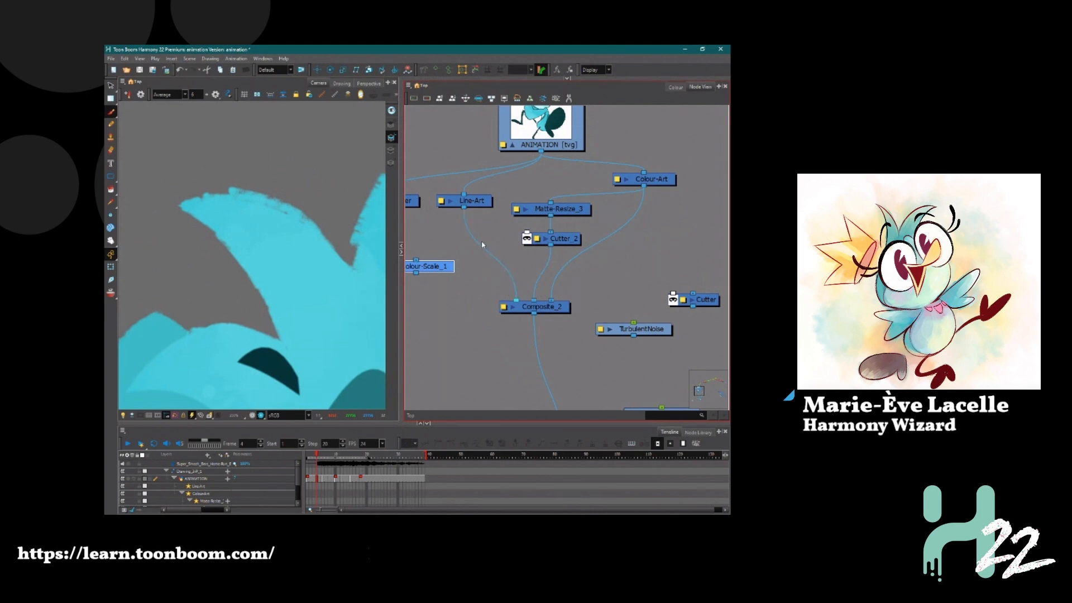
Reconnect Colour-Art directly to Composite_2 and move Matte-Resize_3 closer to Cutter_2
left_click(568, 211)
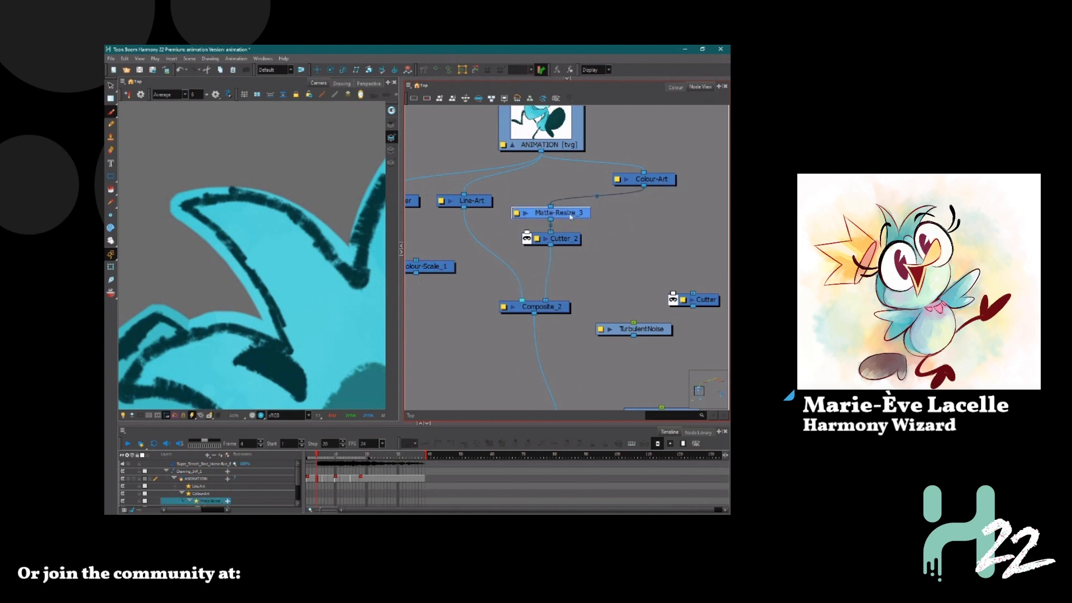
left_click_drag(644, 185, 552, 301)
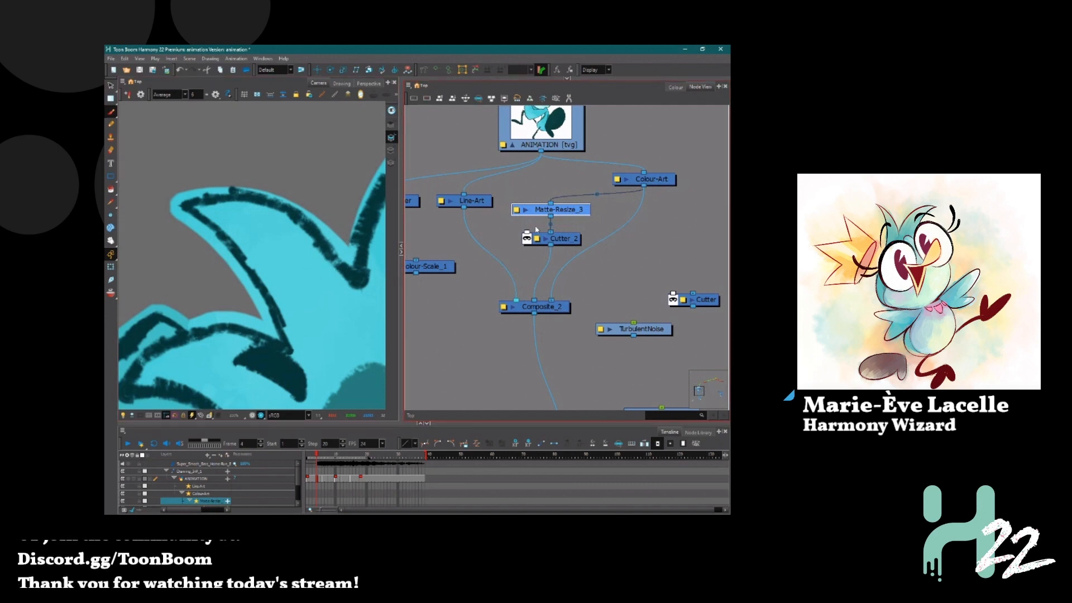
left_click_drag(567, 212, 567, 218)
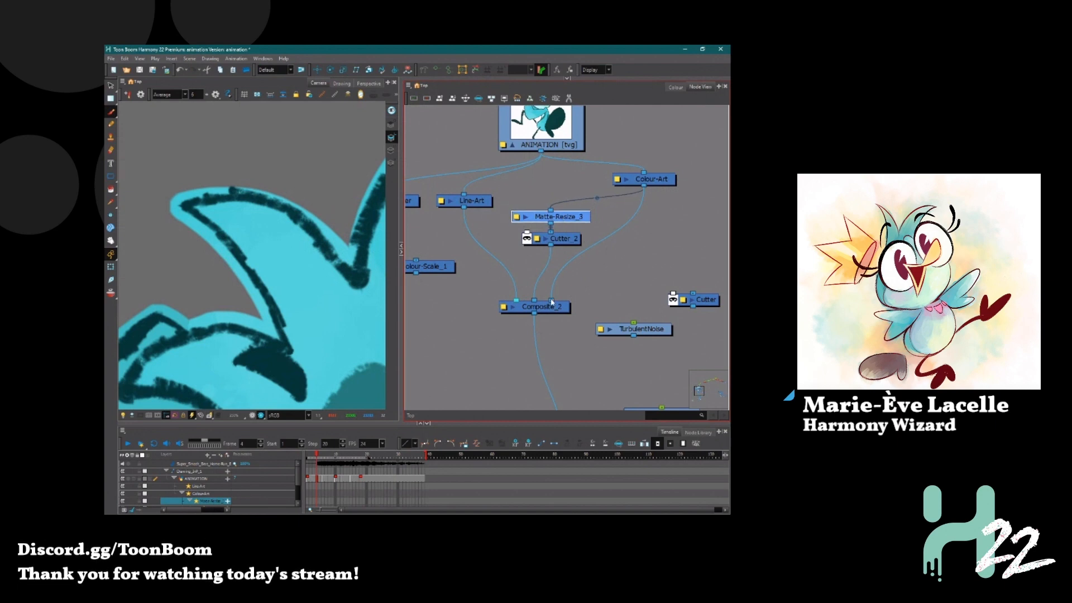
Disconnect Colour-Art and Line-Art from Composite_2 and connect Line-Art to Cutter_2's matte port
left_click_drag(552, 301, 585, 234)
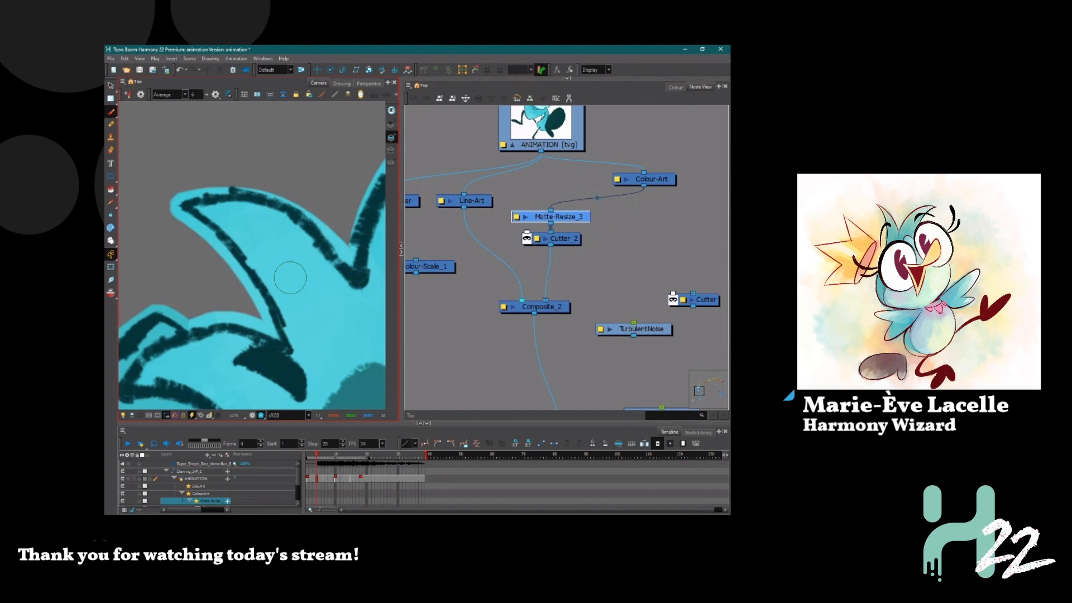
left_click_drag(522, 301, 491, 280)
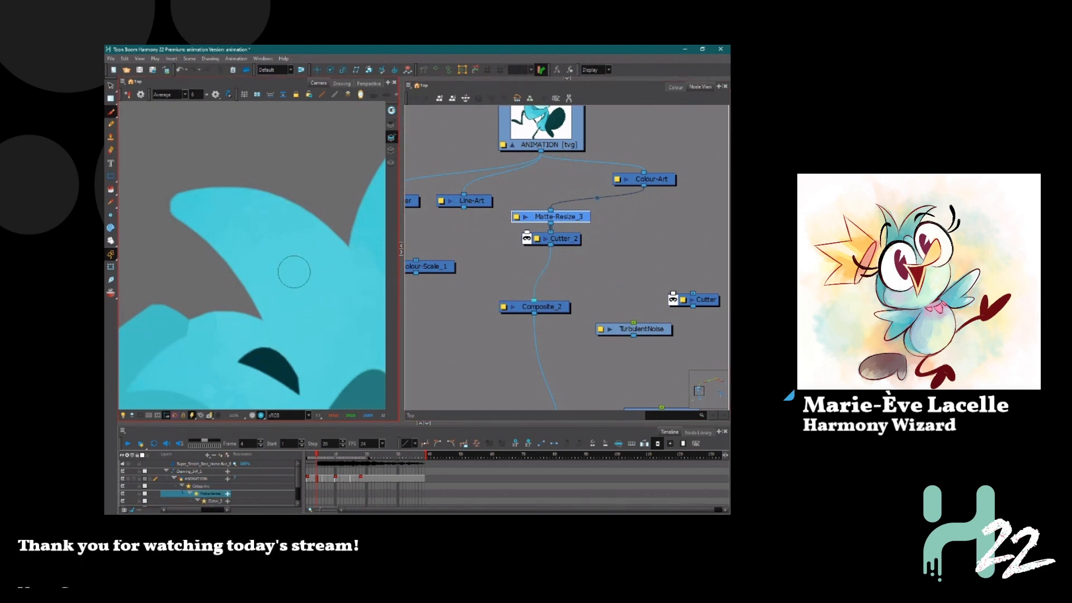
left_click_drag(464, 208, 528, 239)
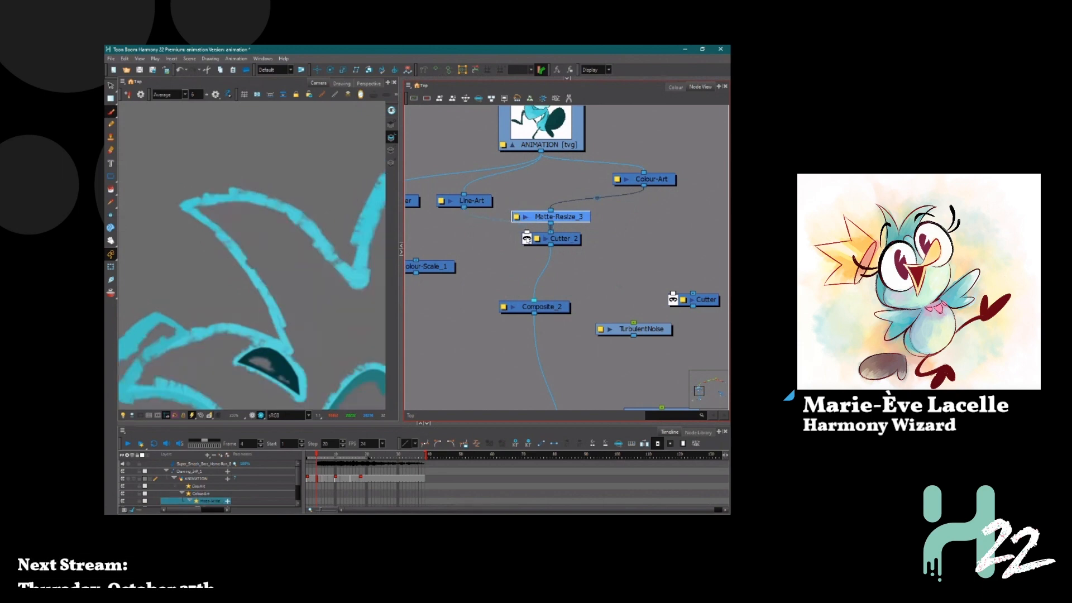
Examine the cut colour outlines on the character's head, disconnecting and reconnecting Line-Art as Cutter_2's matte for comparison
scroll(265, 278, "down", 5)
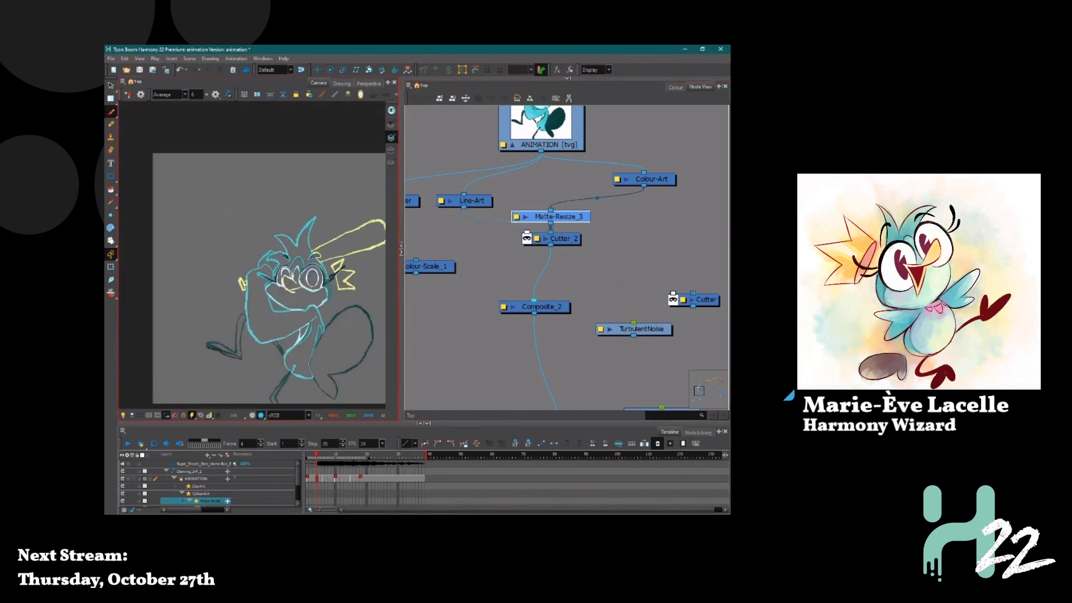
scroll(328, 255, "up", 3)
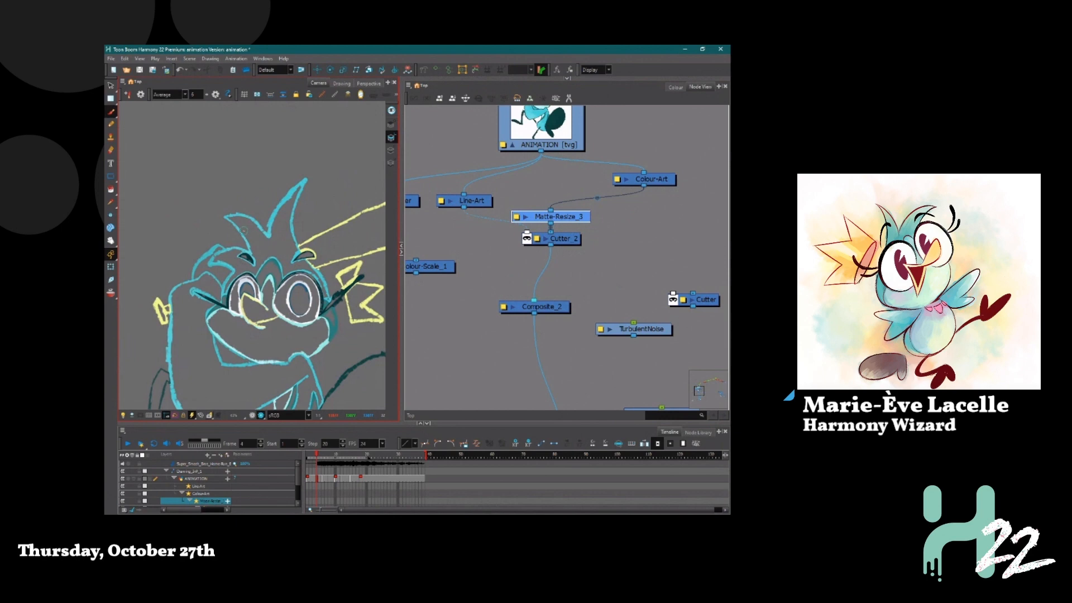
scroll(243, 230, "up", 4)
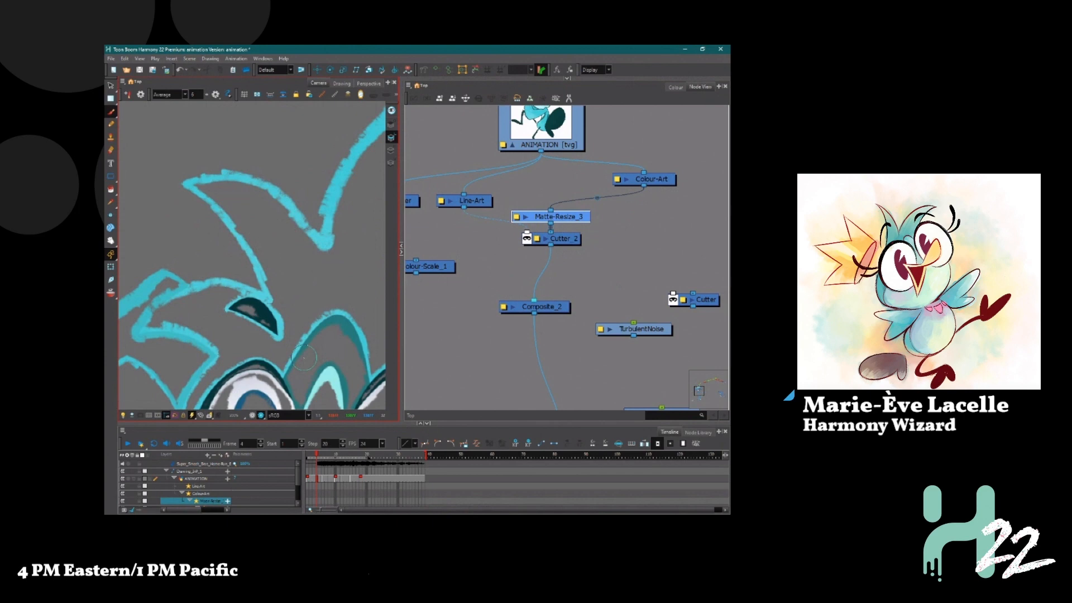
scroll(296, 328, "up", 3)
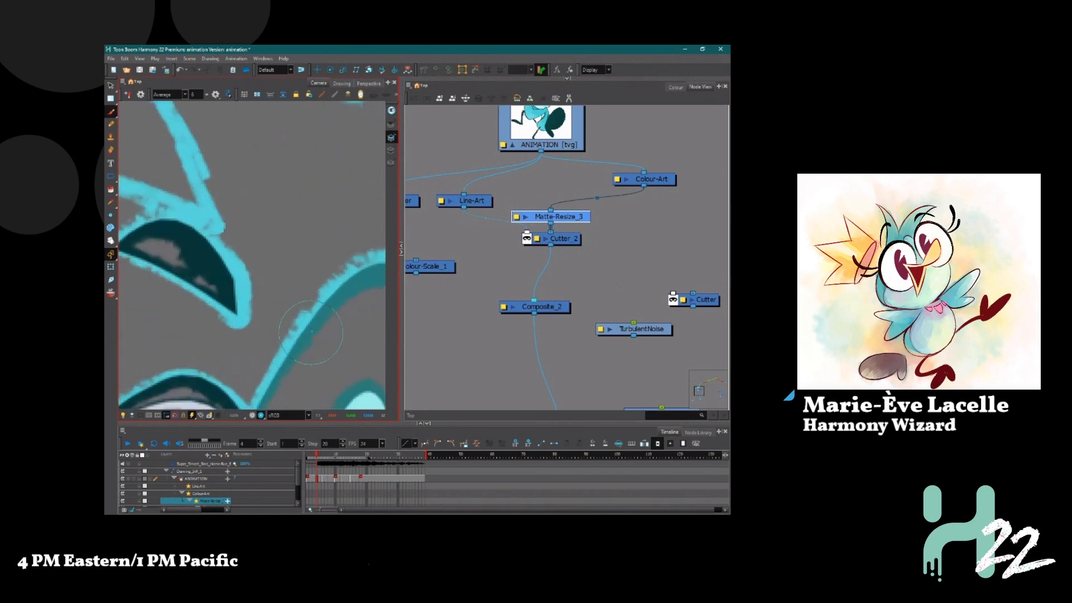
left_click_drag(310, 294, 314, 257)
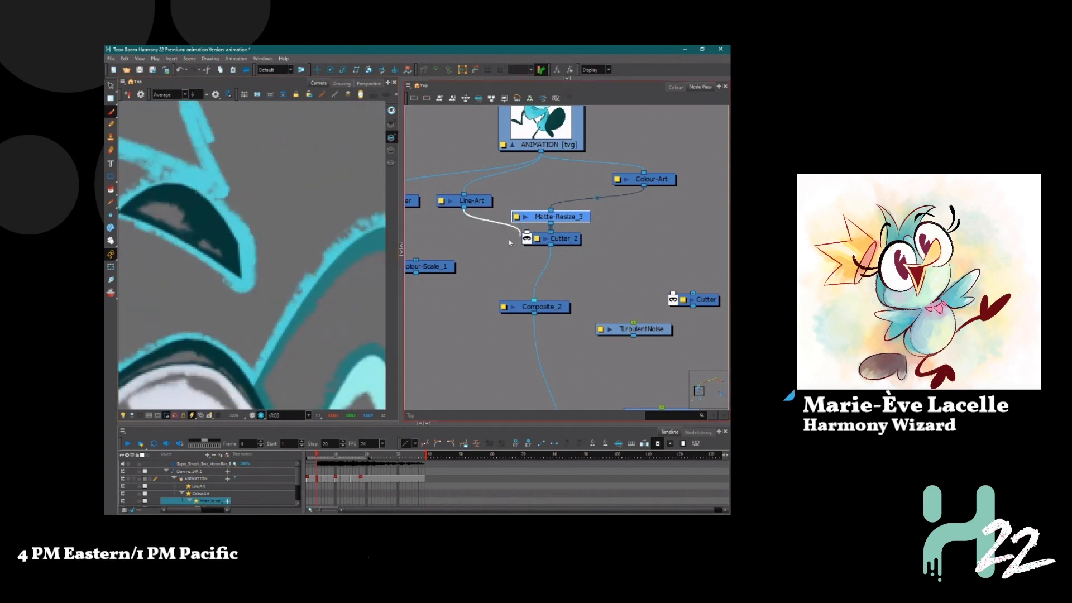
key("Delete")
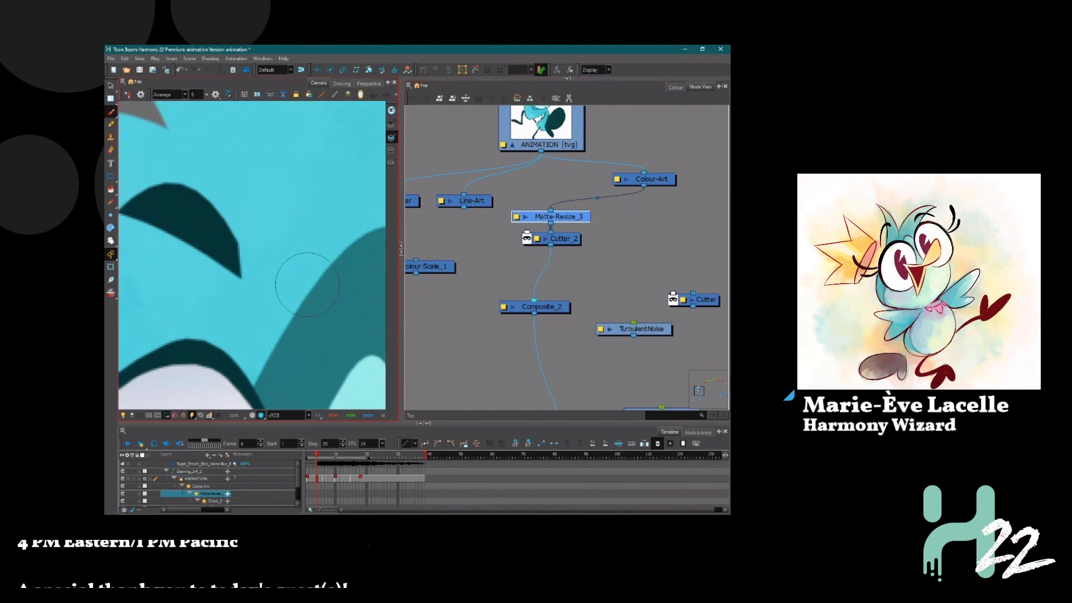
scroll(267, 362, "down", 3)
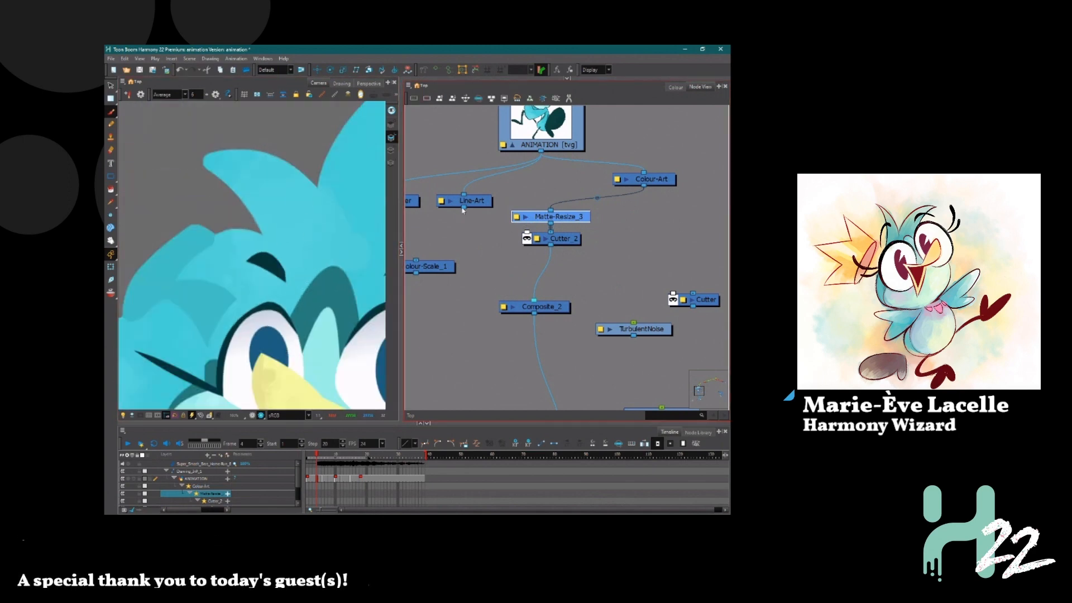
left_click_drag(464, 206, 513, 220)
scroll(232, 143, "up", 3)
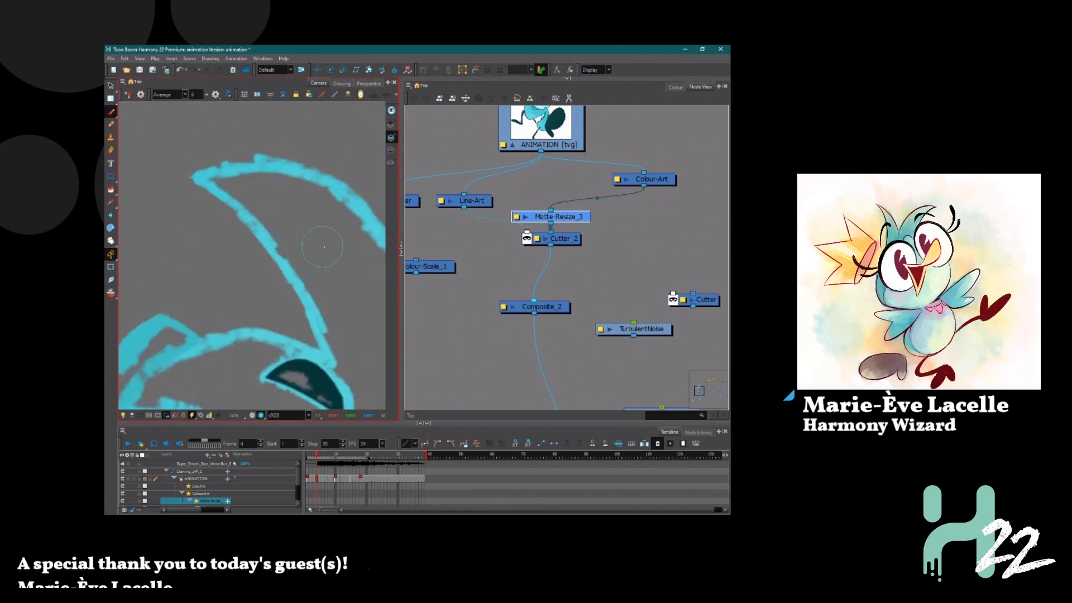
left_click_drag(323, 247, 197, 149)
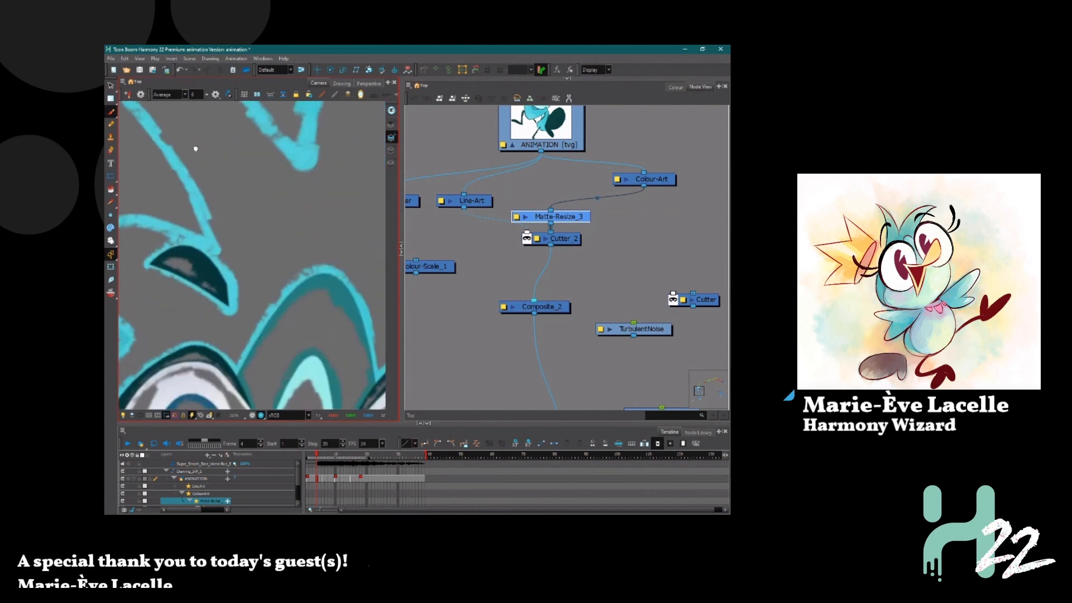
scroll(191, 268, "up", 4)
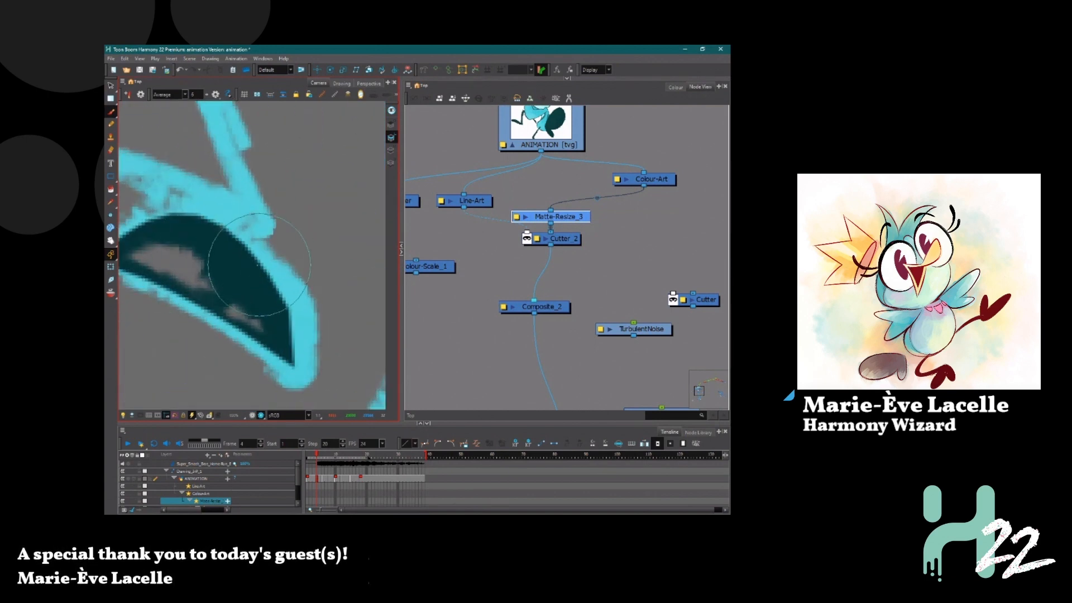
scroll(259, 265, "down", 4)
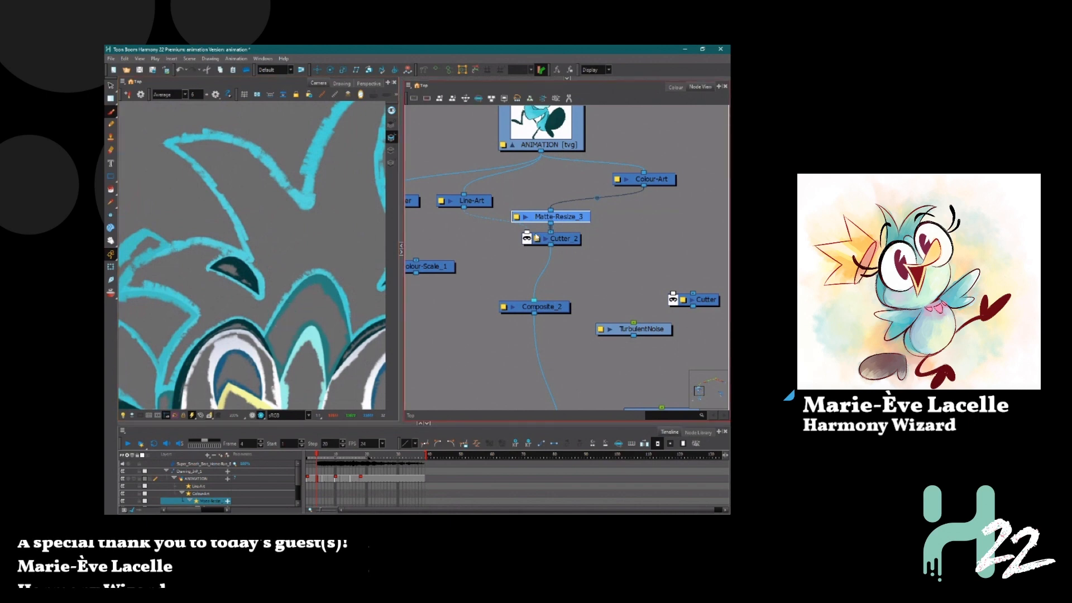
left_click_drag(463, 208, 513, 217)
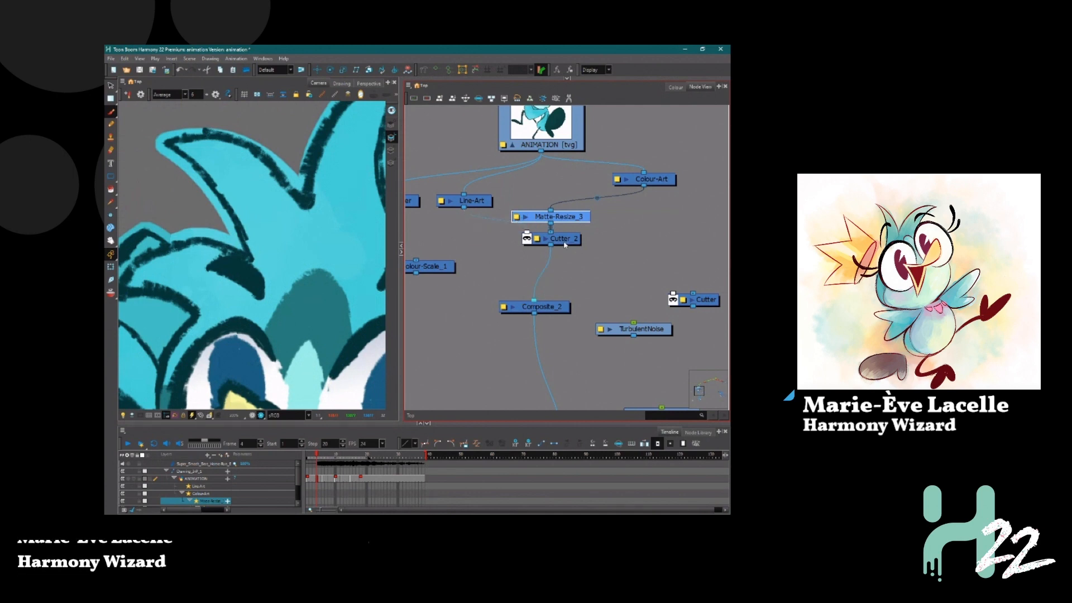
Insert a Blur node between Matte-Resize_3 and Cutter_2, moving Cutter_2 down to make room, and check the Blur properties
left_click_drag(565, 244, 565, 259)
key("Tab")
type("blu")
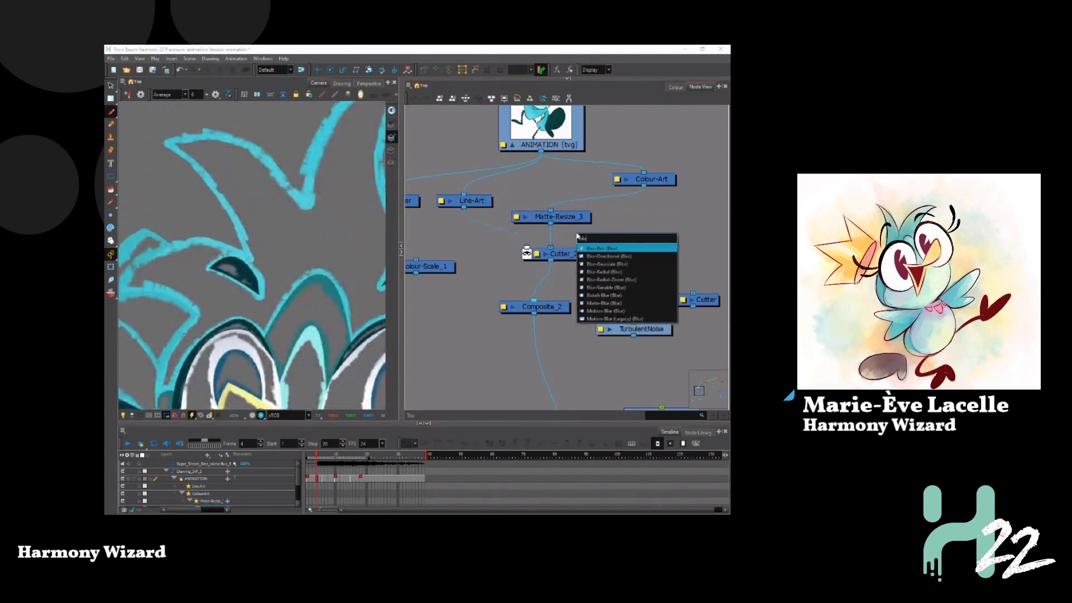
left_click(601, 267)
left_click_drag(609, 230, 565, 240)
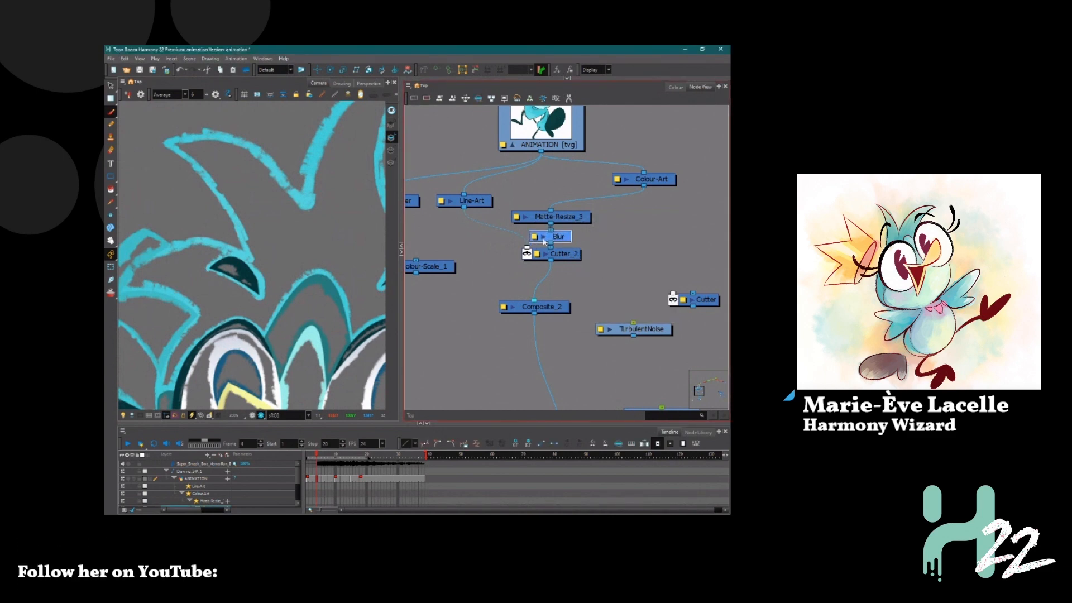
double_click(545, 241)
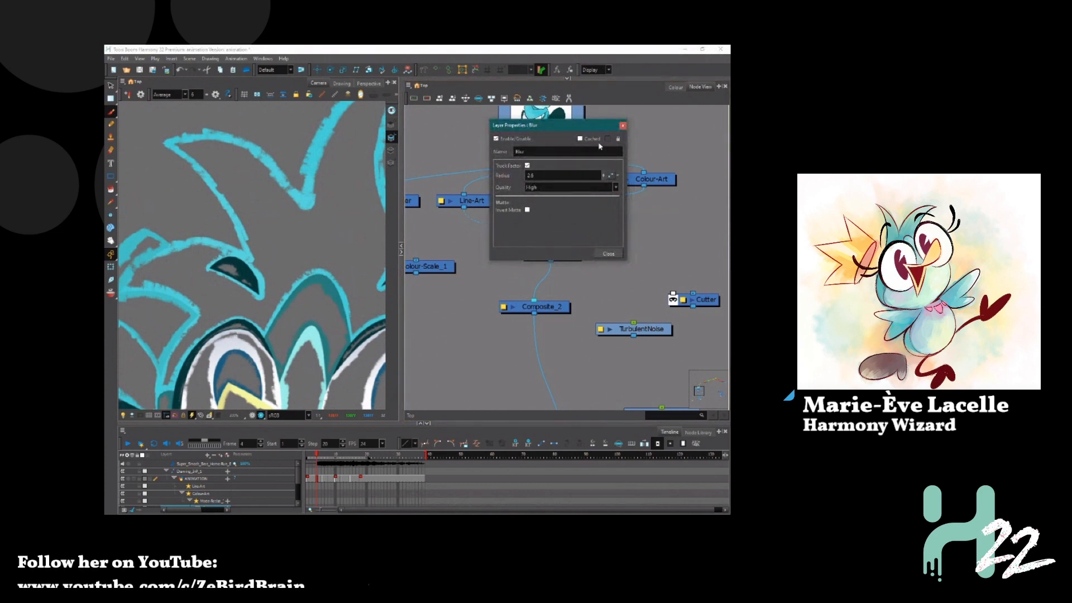
left_click(609, 254)
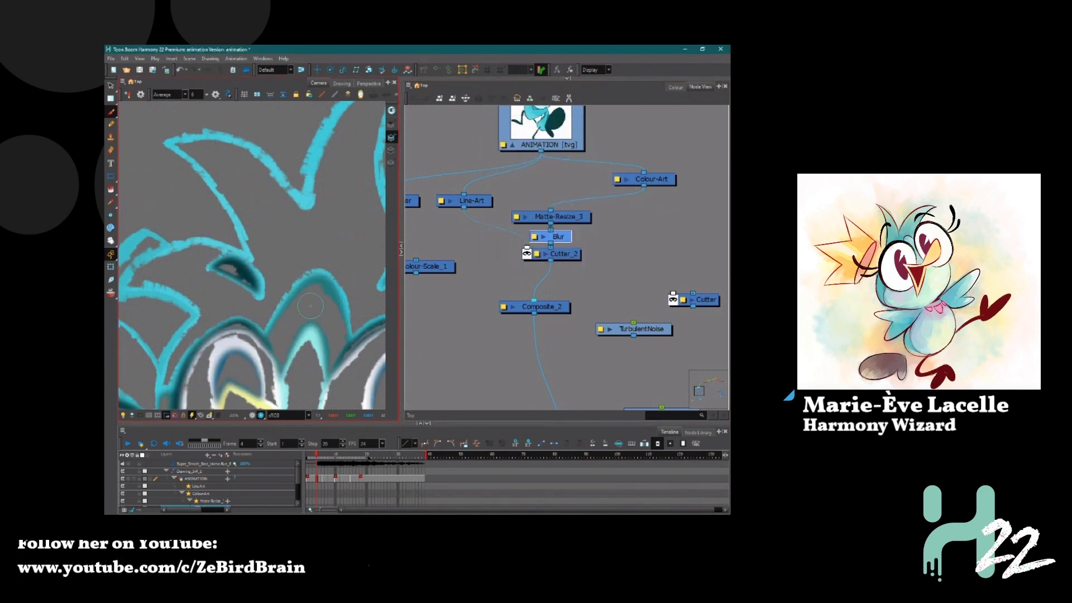
Connect Colour-Art directly to Composite_2 alongside Cutter_2 and view the combined result on the character's head
left_click(515, 293)
mouse_move(644, 187)
left_mouse_down()
mouse_move(556, 266)
mouse_move(562, 302)
left_mouse_up()
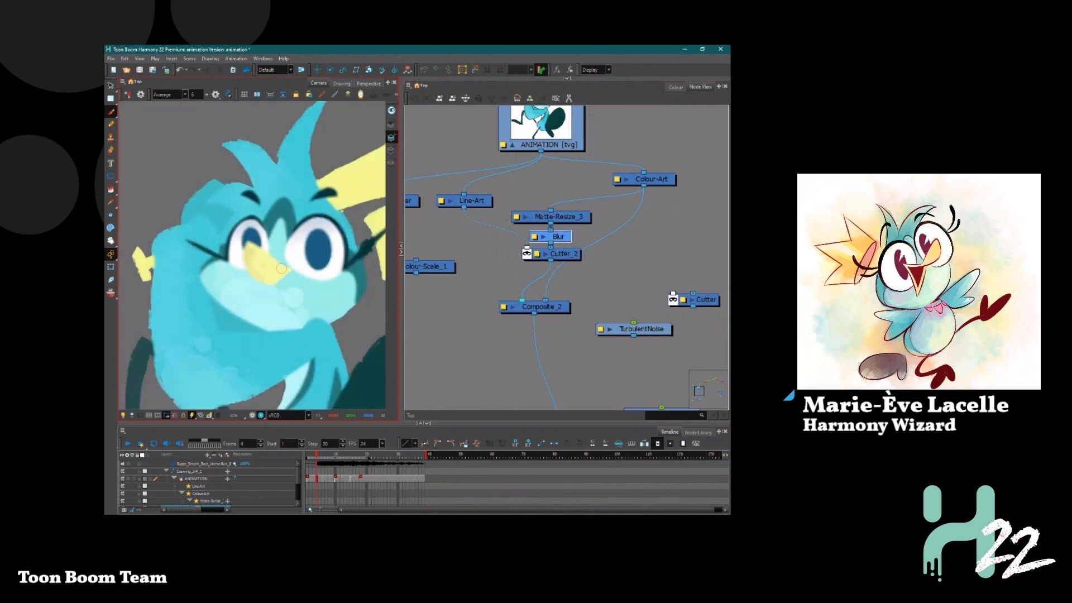
left_click(466, 221)
left_click(291, 228)
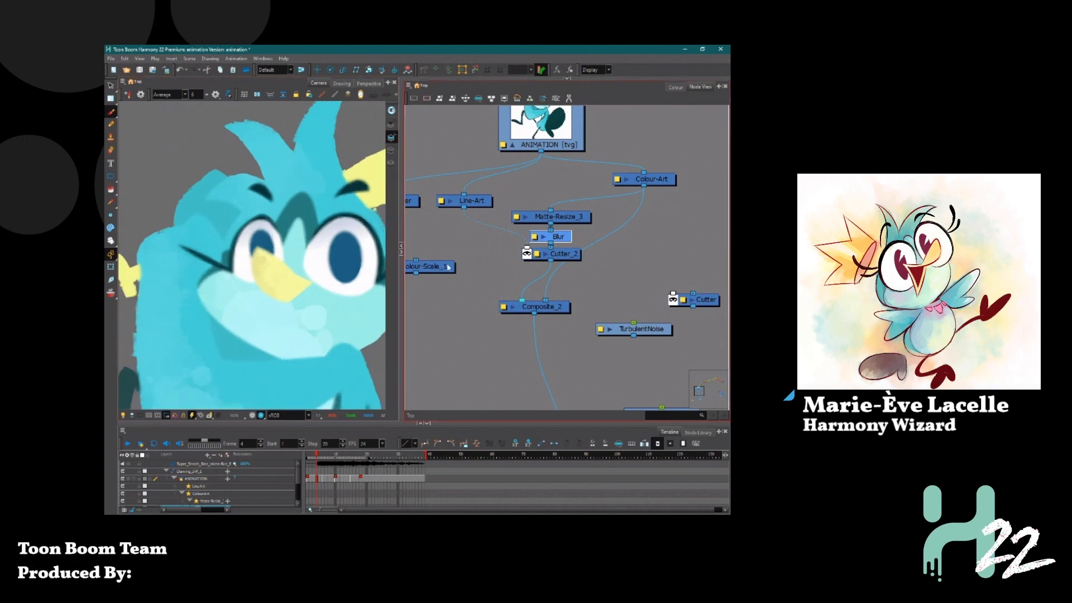
Insert Colour-Scale_1 between Colour-Art and Matte-Resize_3, setting its Blue to 1.1 and its Value to 0.8
left_click_drag(446, 270, 561, 277)
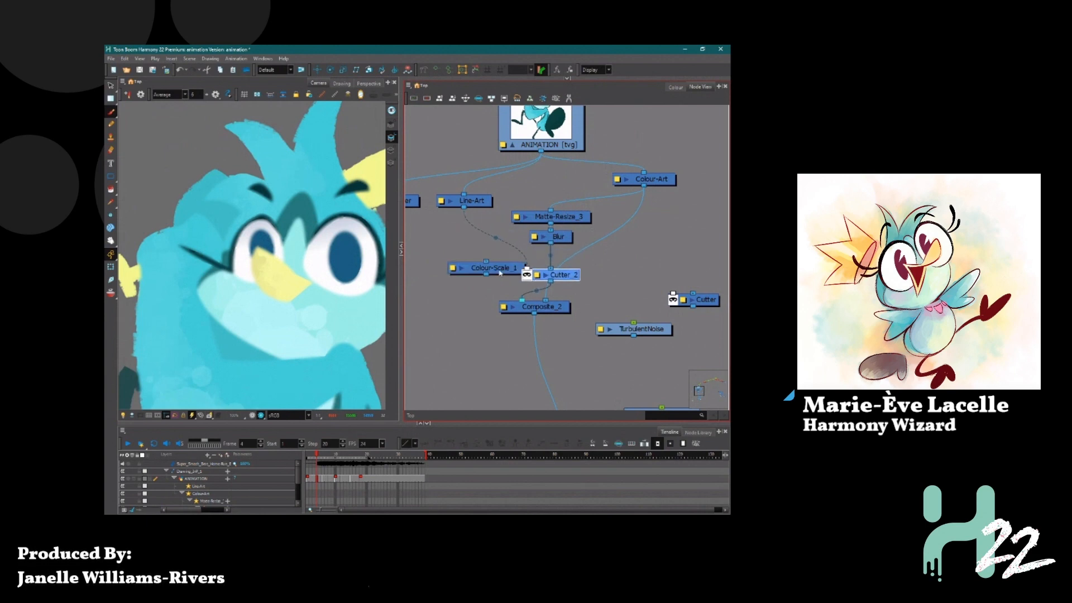
left_click_drag(497, 270, 567, 232)
double_click(559, 204)
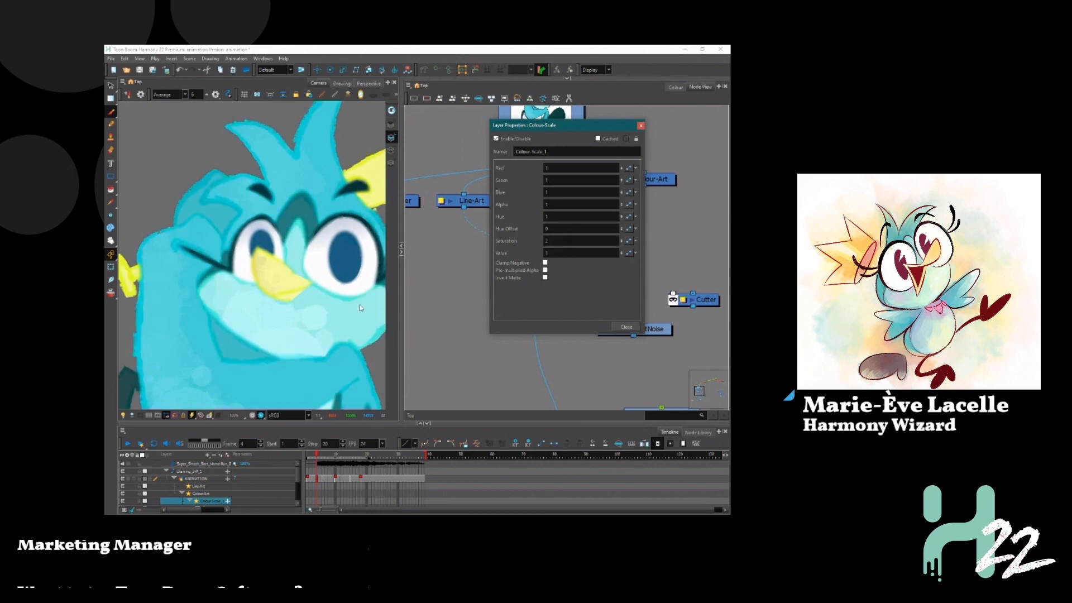
scroll(271, 286, "up", 2)
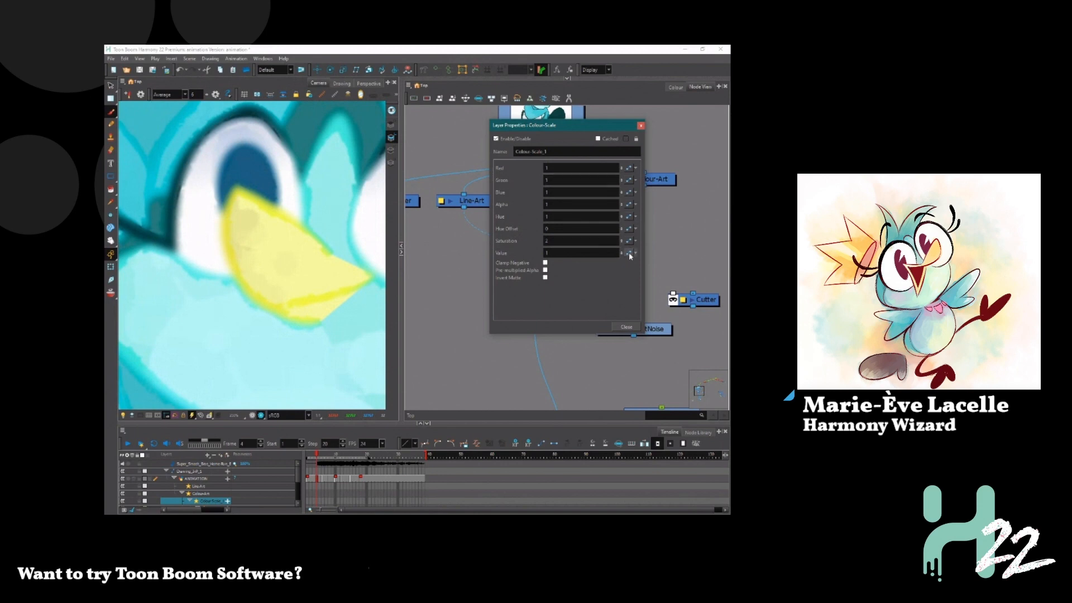
left_click(564, 252)
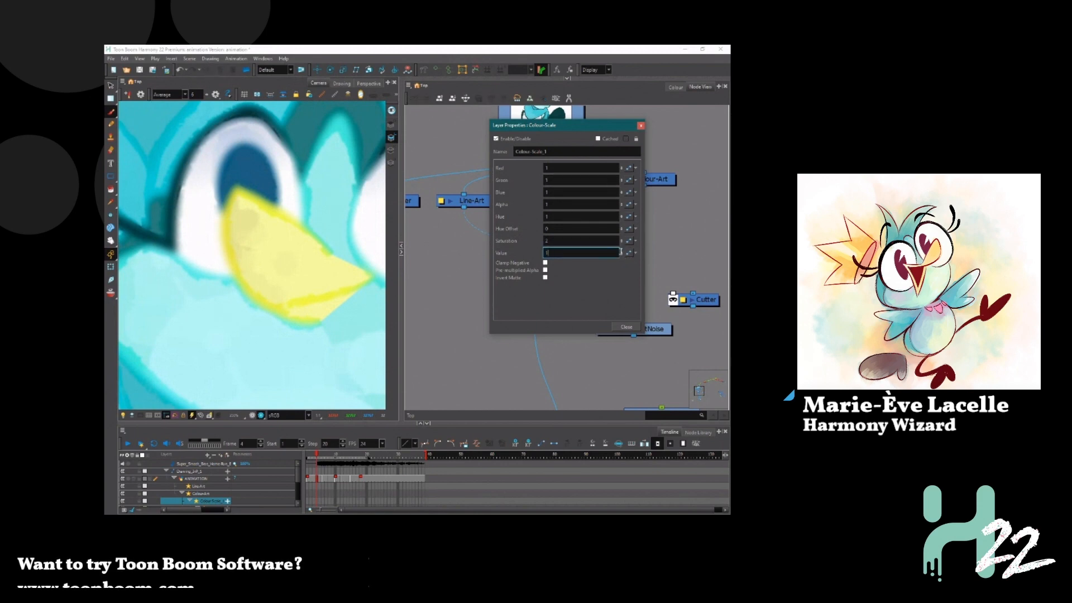
type("0.5")
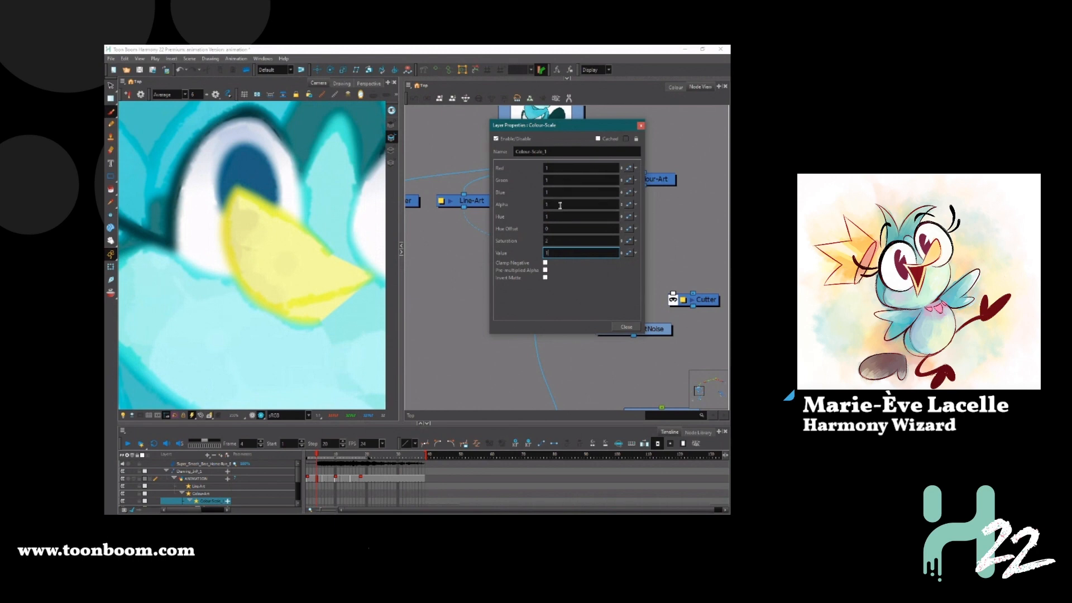
left_click(622, 193)
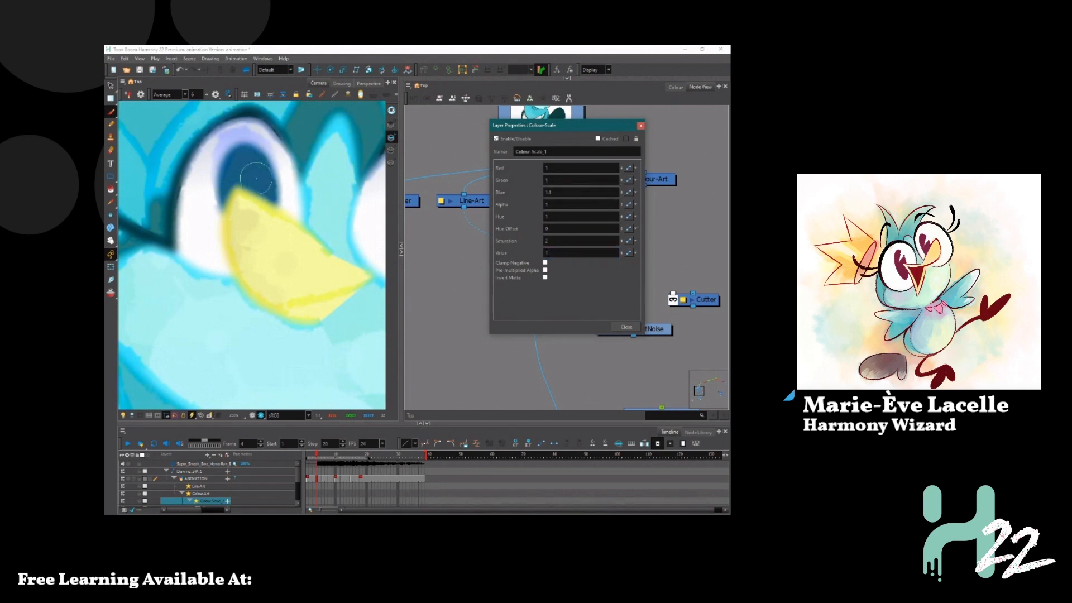
scroll(256, 178, "down", 3)
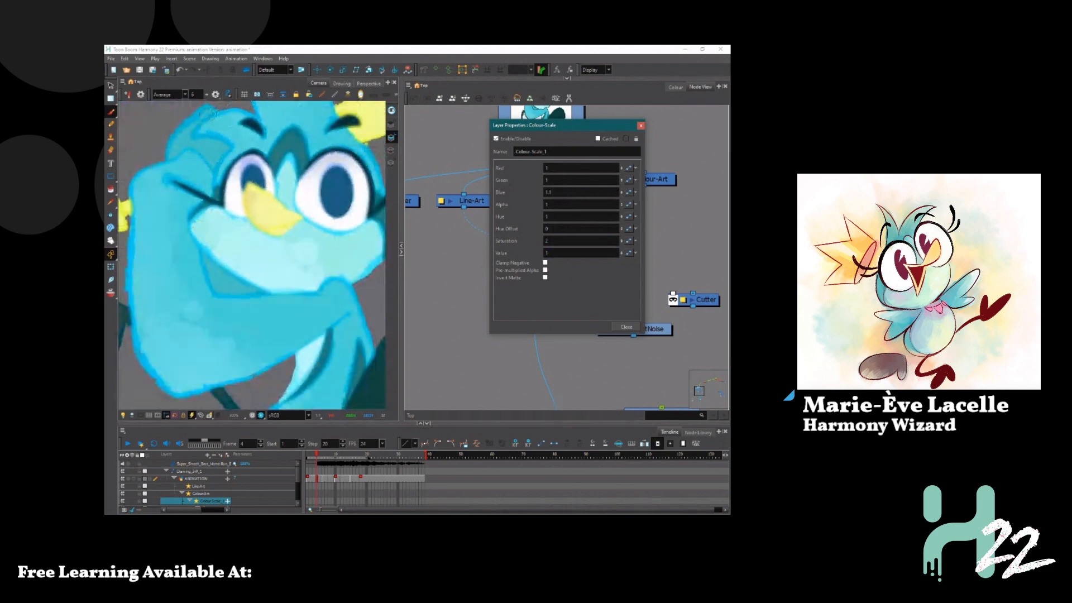
scroll(209, 115, "up", 3)
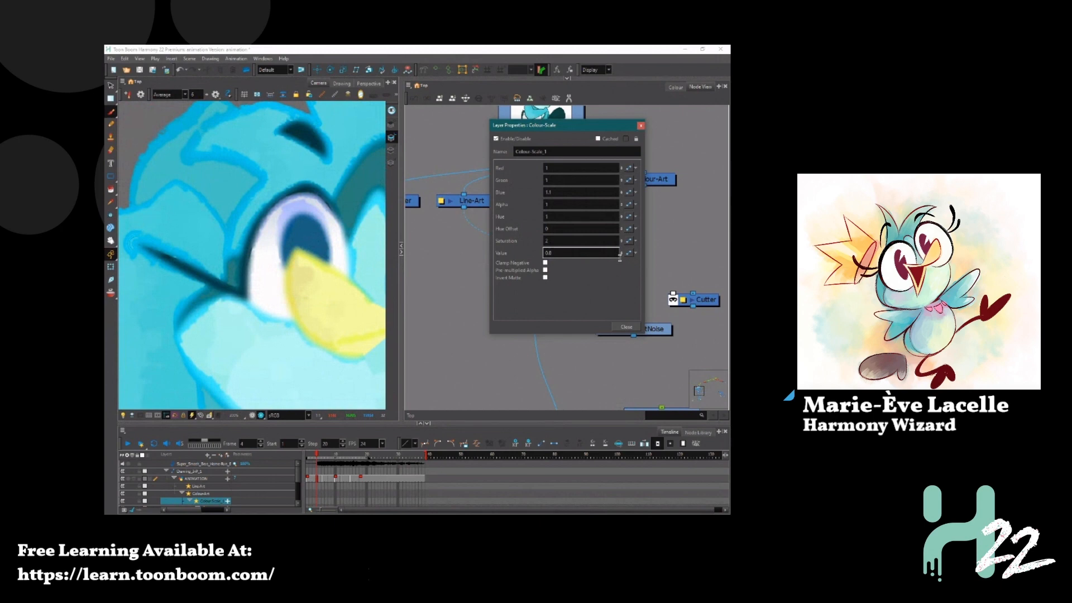
Examine the coloured outlines around the character's eyes, beak, arm and hair, closing the Colour-Scale_1 properties
scroll(328, 205, "down", 4)
middle_click(257, 203)
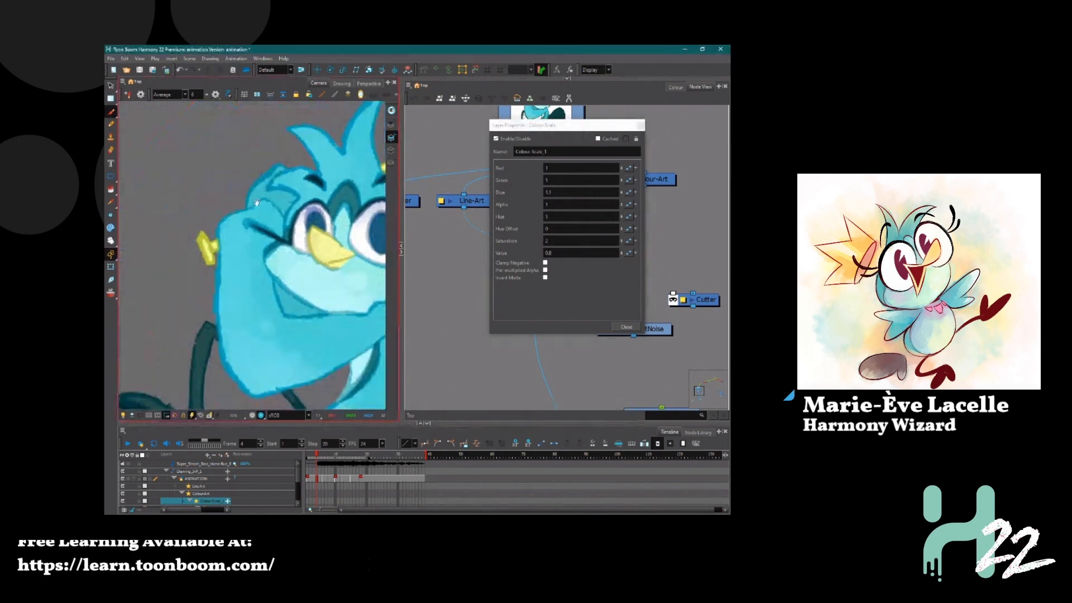
left_click_drag(257, 203, 249, 196)
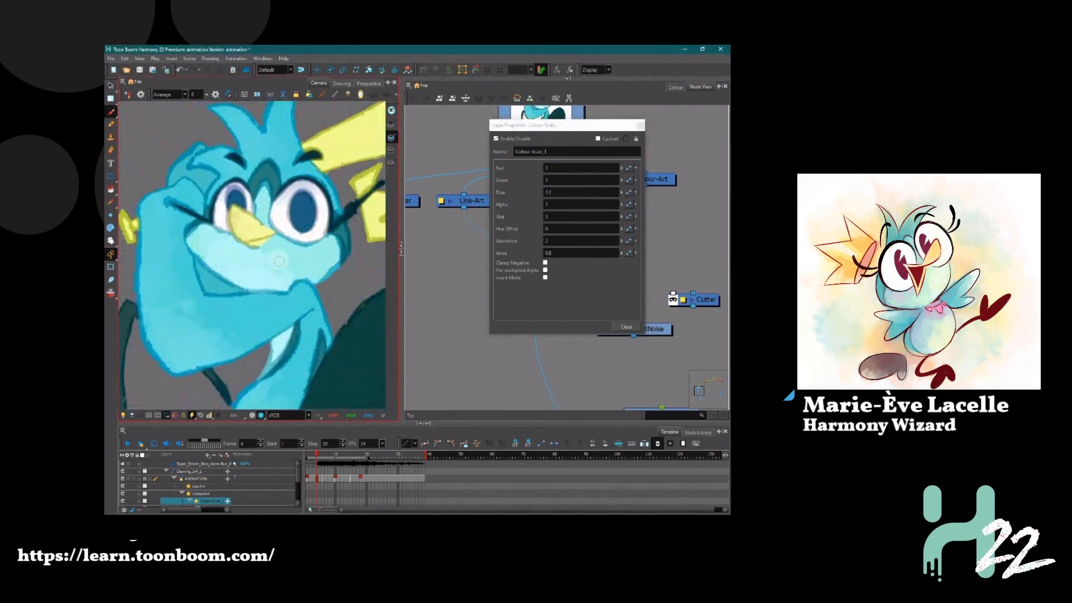
scroll(289, 208, "up", 1)
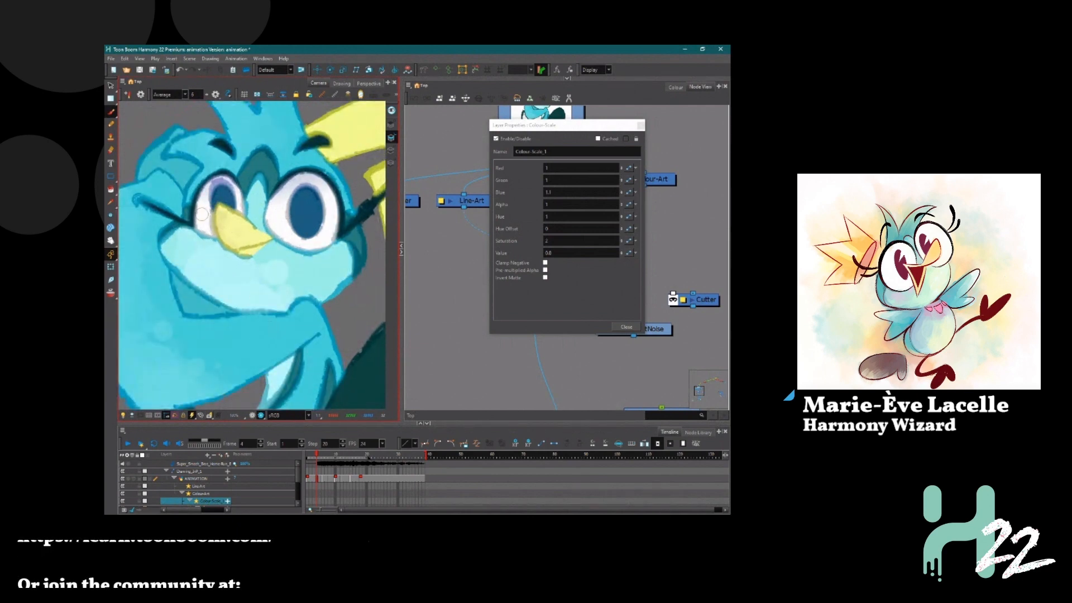
scroll(203, 214, "up", 5)
scroll(202, 214, "down", 3)
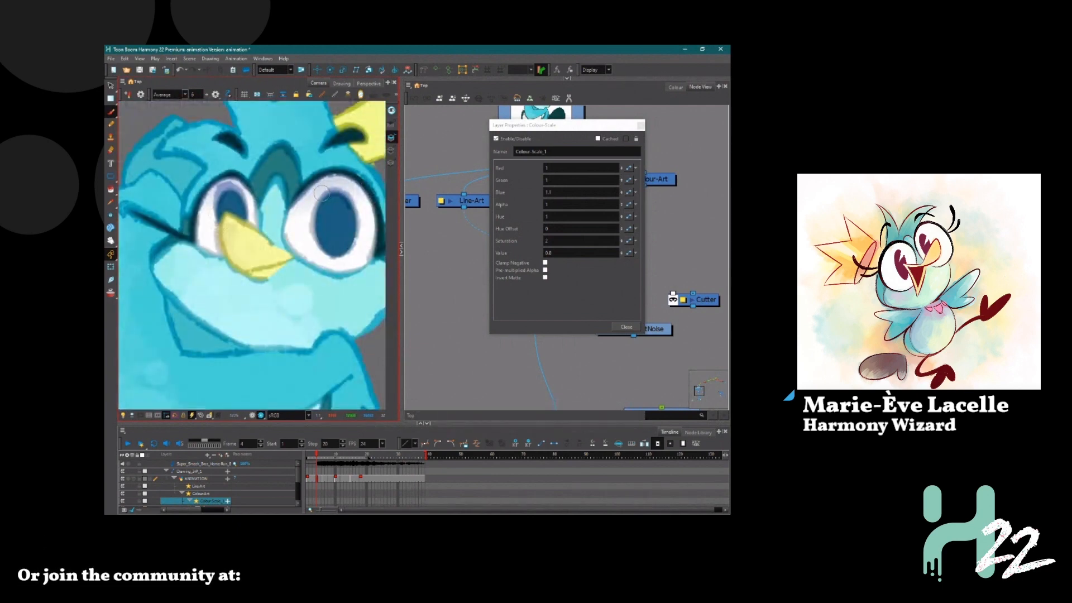
mouse_move(335, 183)
left_mouse_down()
mouse_move(297, 249)
mouse_move(307, 250)
left_mouse_up()
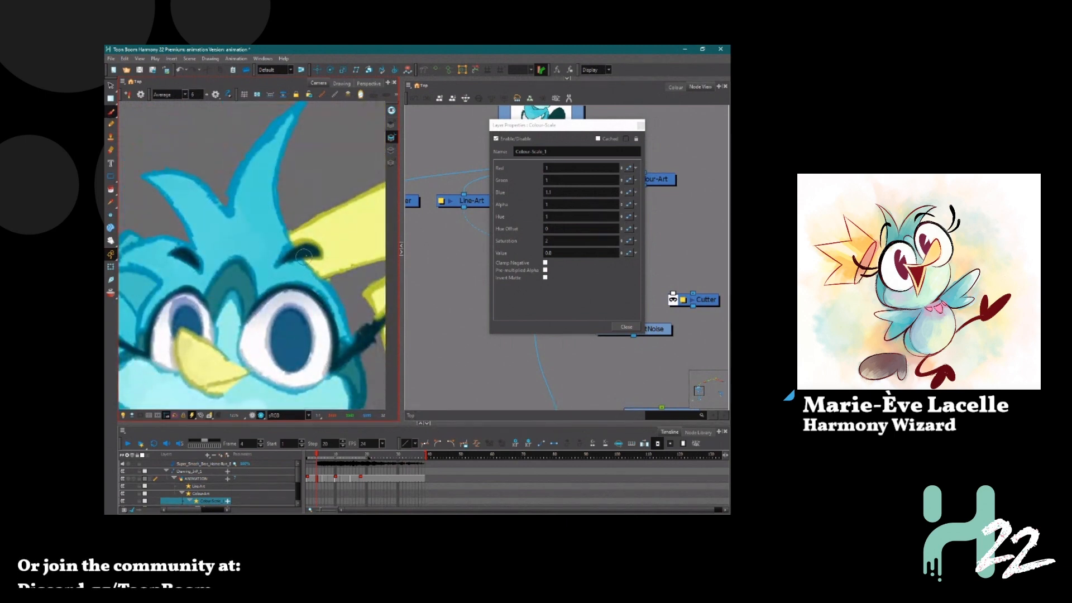
left_click(642, 126)
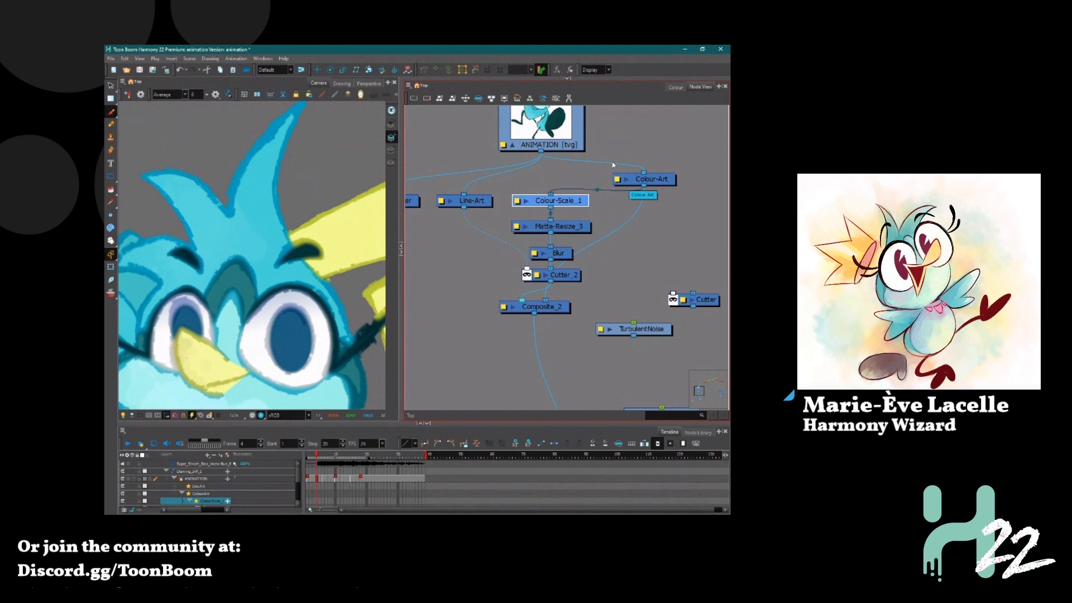
scroll(283, 212, "up", 5)
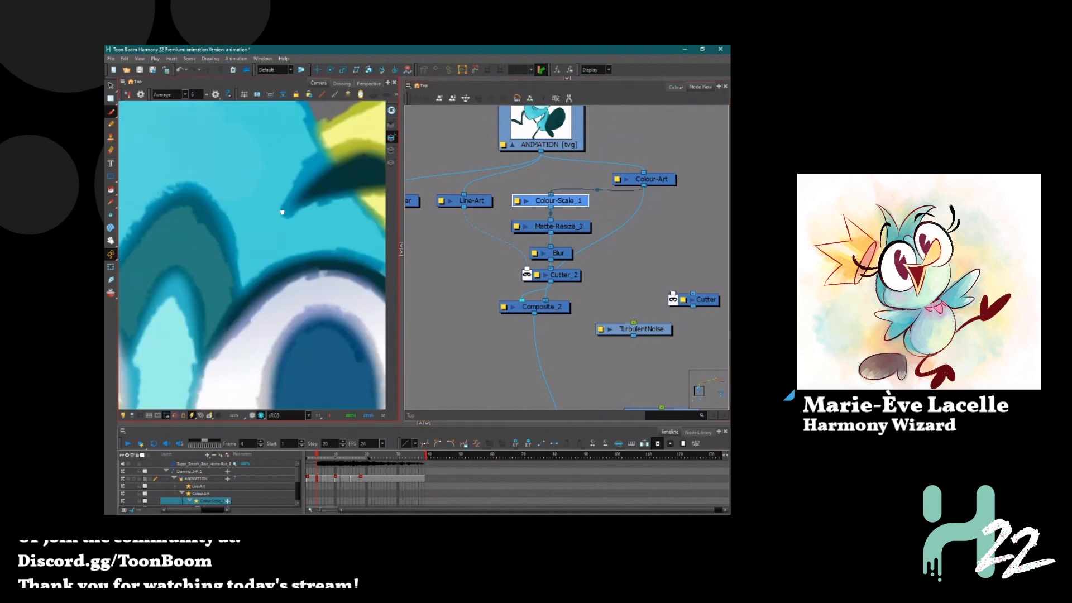
scroll(283, 213, "down", 3)
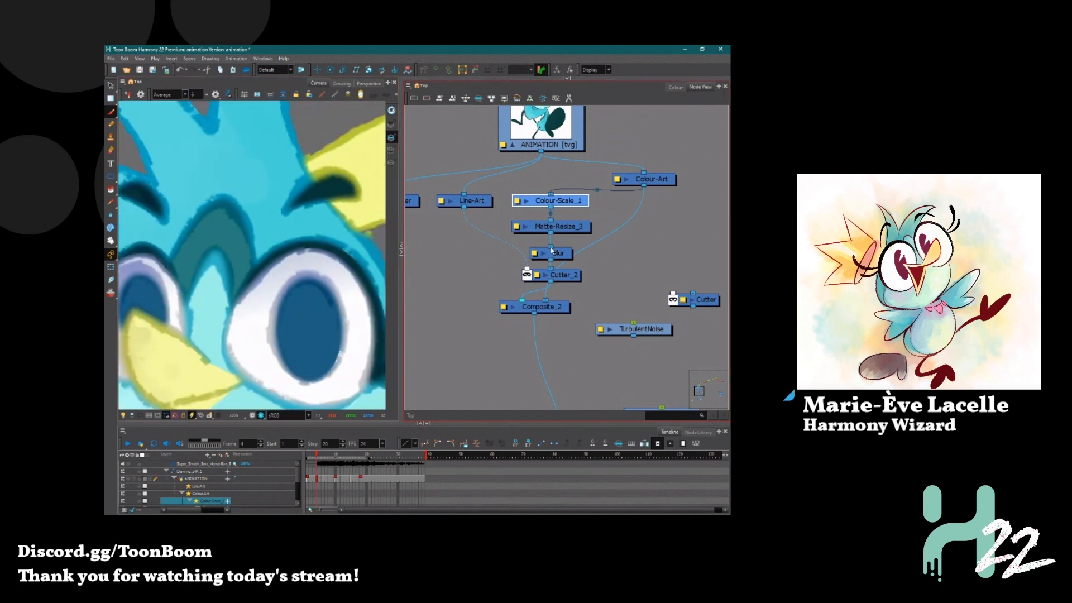
Detach Blur from the branch, set it aside above the unused Cutter, and move Cutter_2 closer to Matte-Resize_3
left_click_drag(552, 251, 647, 242)
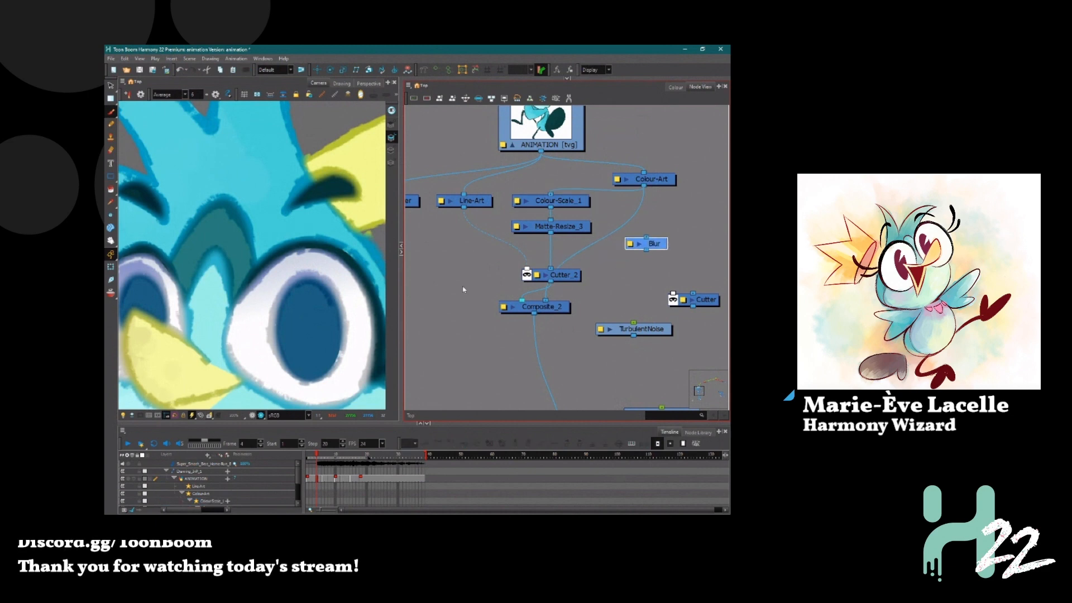
left_click_drag(560, 275, 561, 263)
scroll(202, 204, "up", 3)
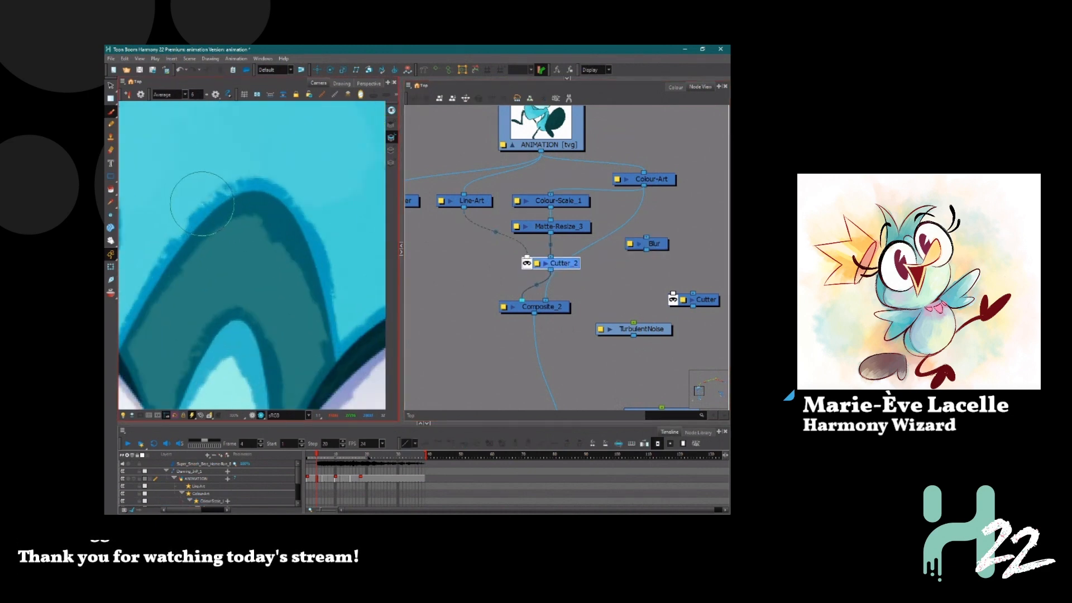
scroll(202, 204, "down", 3)
left_click(660, 249)
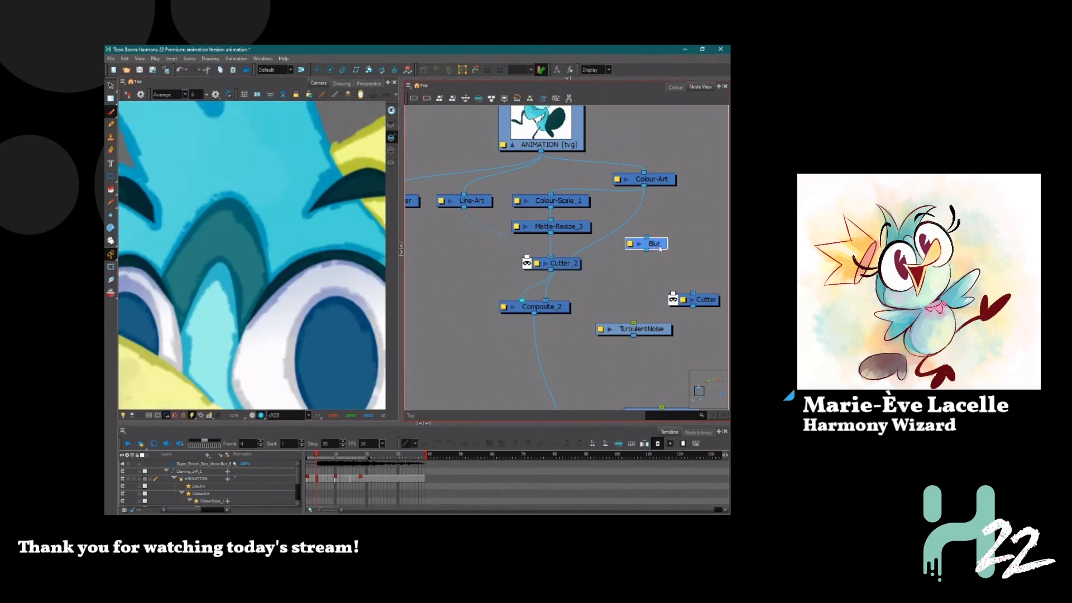
left_click_drag(660, 248, 706, 264)
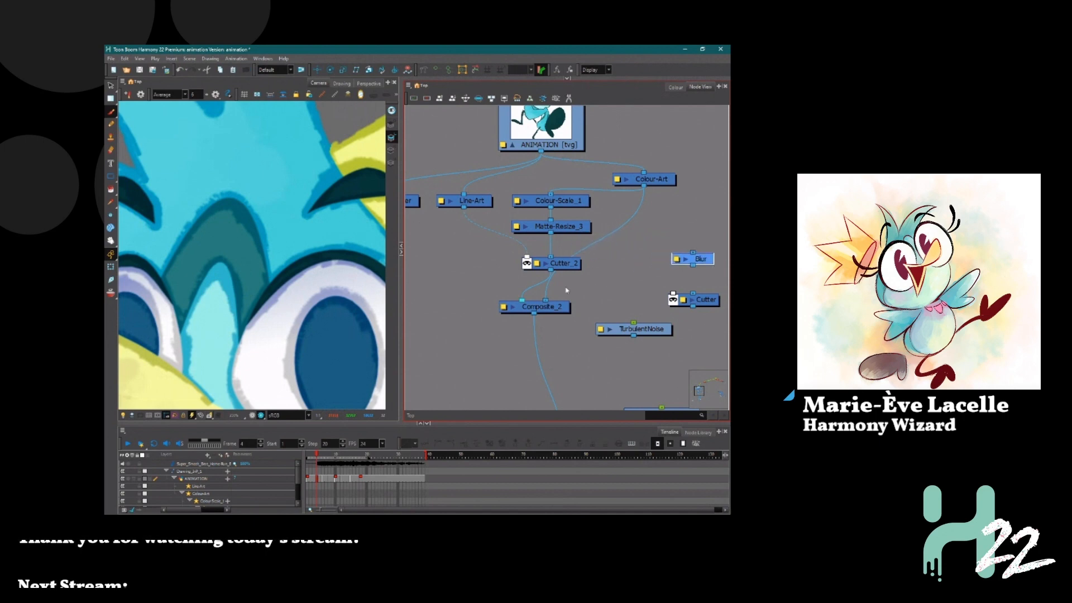
Move Composite_2 down beneath Cutter_2, next to the TurbulentNoise node
scroll(225, 239, "down", 3)
scroll(226, 239, "up", 3)
left_click_drag(233, 299, 250, 268)
left_click_drag(566, 310, 588, 332)
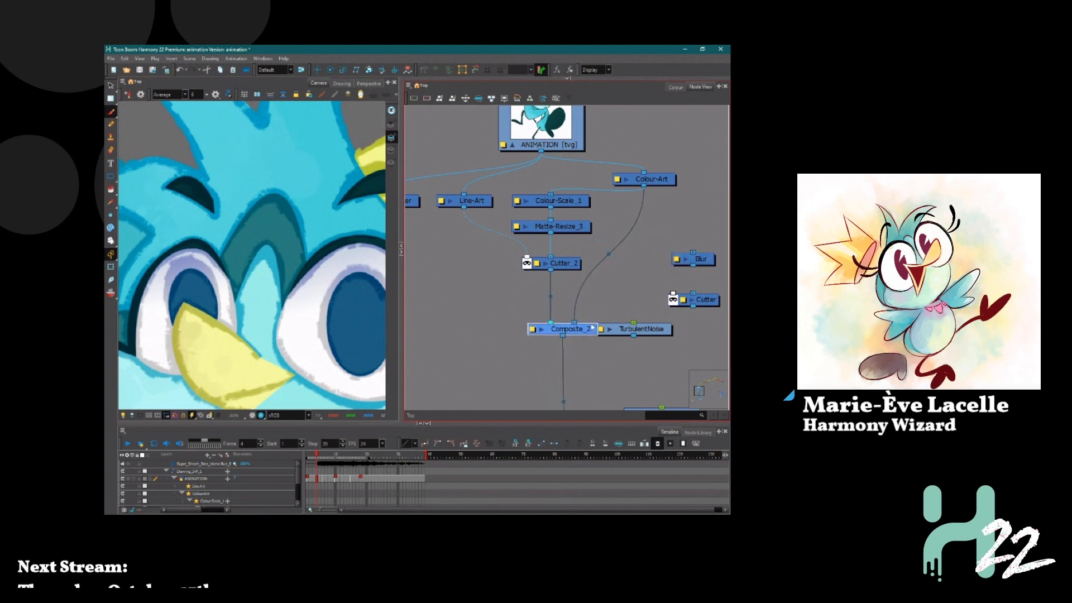
left_click_drag(656, 347, 637, 399)
Try Turbulence between Colour-Art and Composite_2, disconnecting and reconnecting Cutter_2 from the composite for comparison
scroll(600, 342, "down", 3)
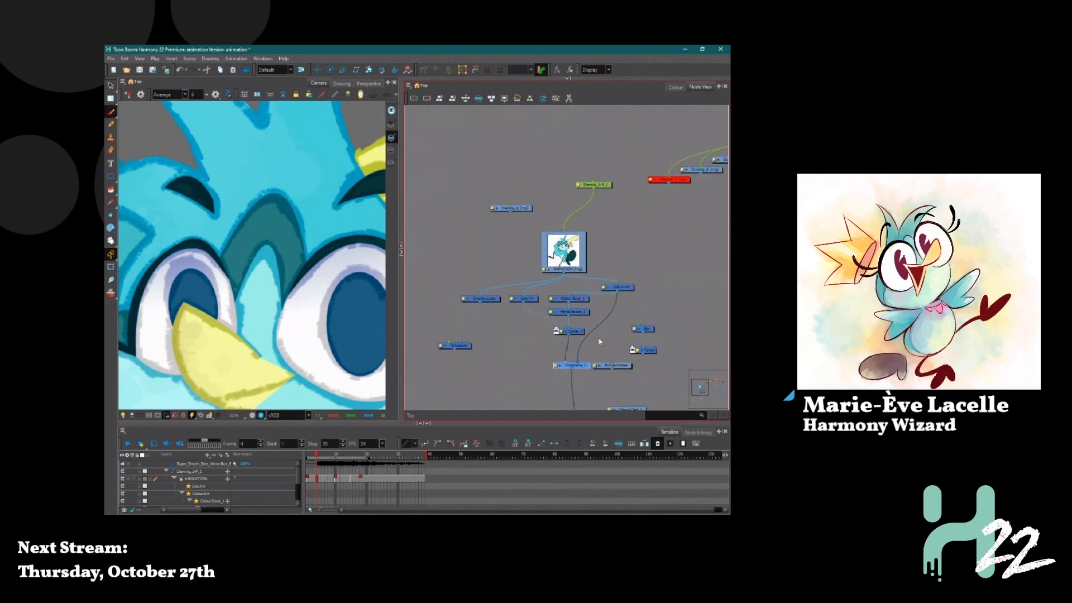
scroll(461, 342, "up", 3)
left_click_drag(474, 347, 553, 341)
scroll(586, 342, "up", 3)
scroll(513, 343, "down", 1)
left_click_drag(487, 337, 698, 275)
left_click_drag(586, 377, 550, 365)
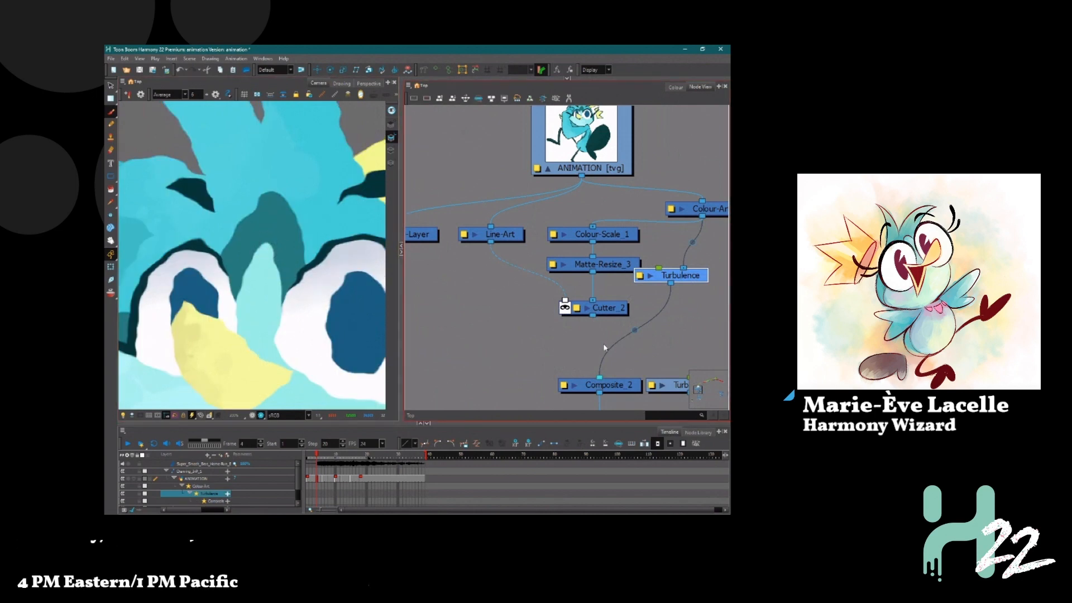
left_click_drag(592, 317, 615, 378)
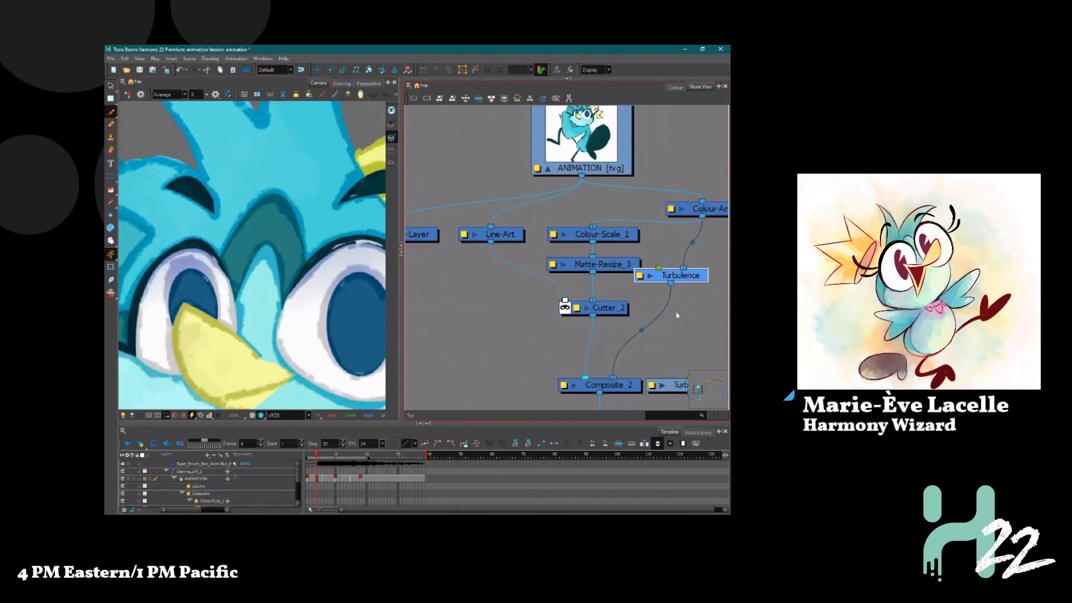
Detach Turbulence from the direct Colour-Art connection and insert it between Matte-Resize_3 and Cutter_2, adjusting the node spacing
left_click_drag(678, 317, 674, 323)
left_click_drag(689, 283, 720, 320)
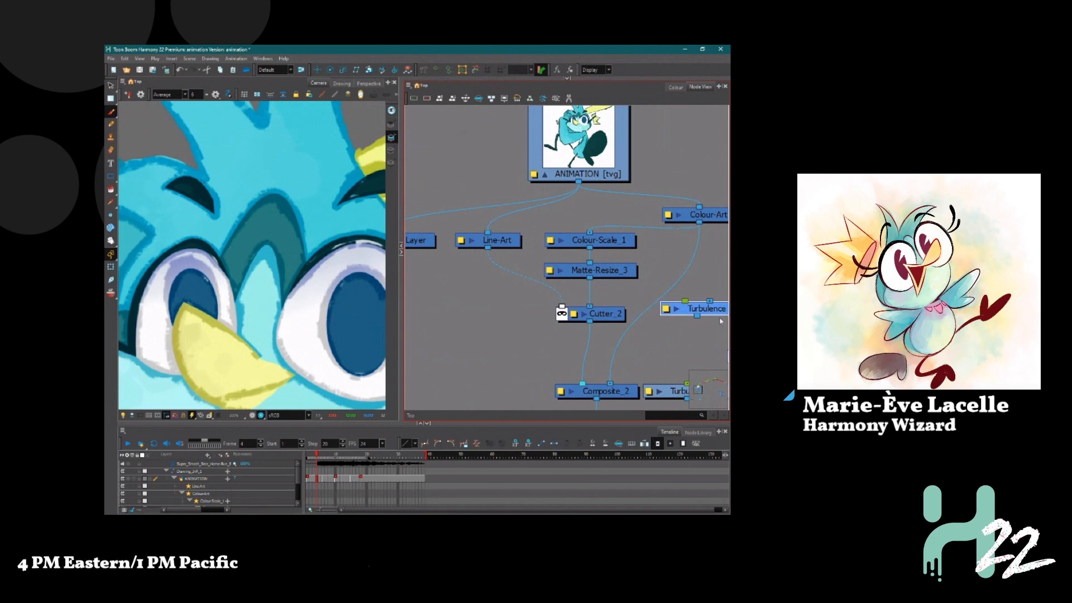
left_click_drag(597, 271, 596, 262)
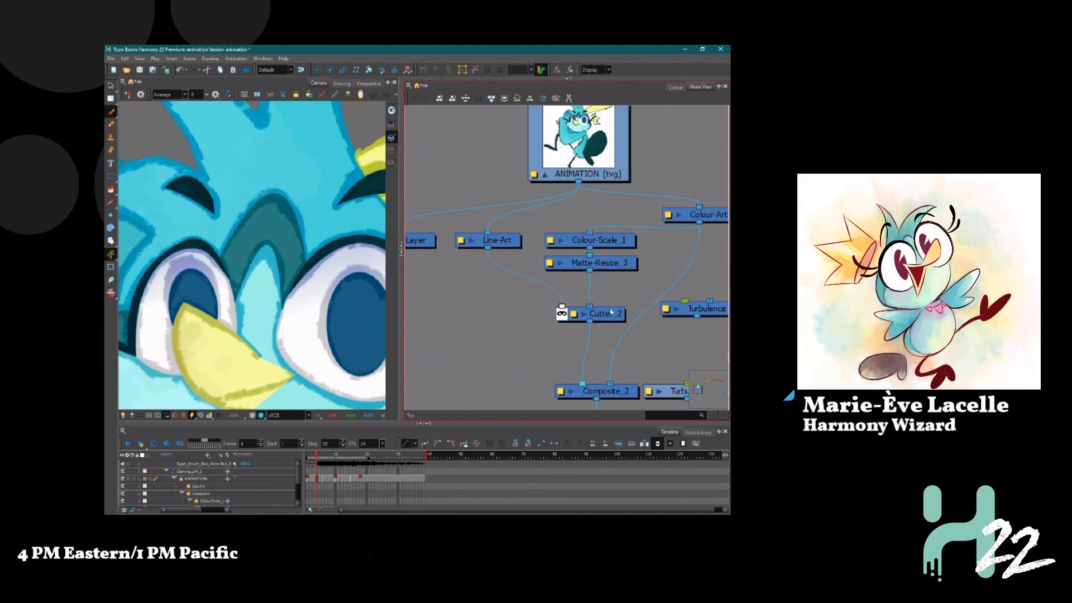
left_click_drag(710, 310, 614, 297)
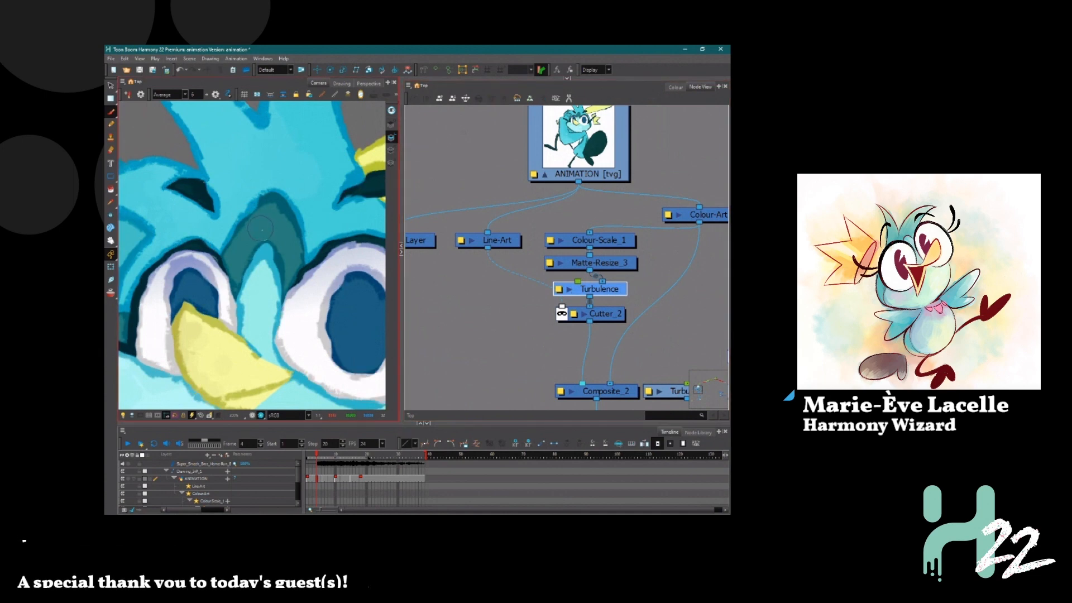
scroll(262, 229, "down", 4)
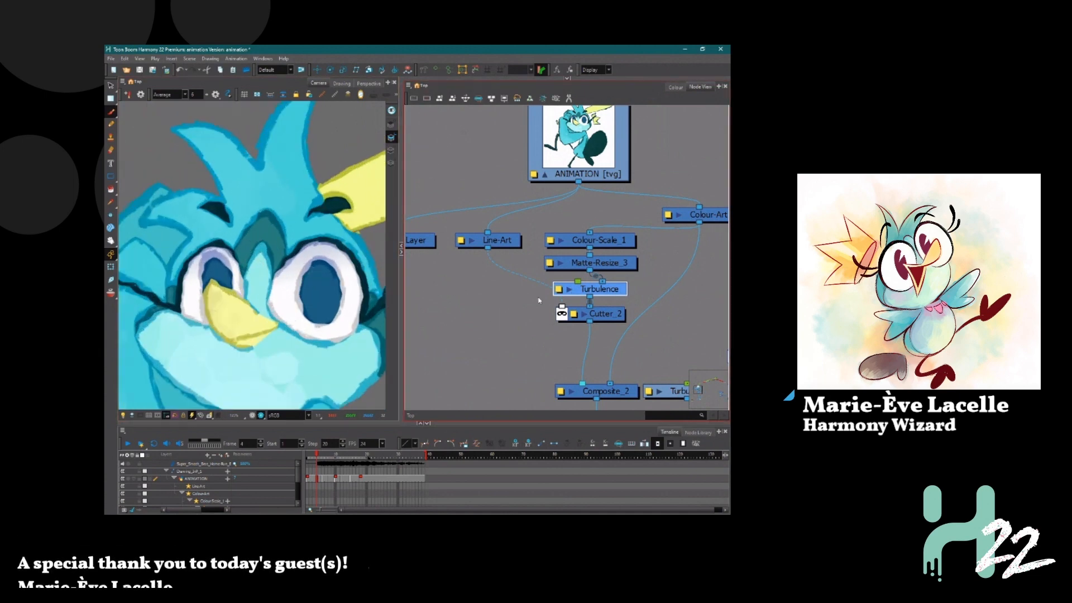
left_click_drag(603, 316, 602, 321)
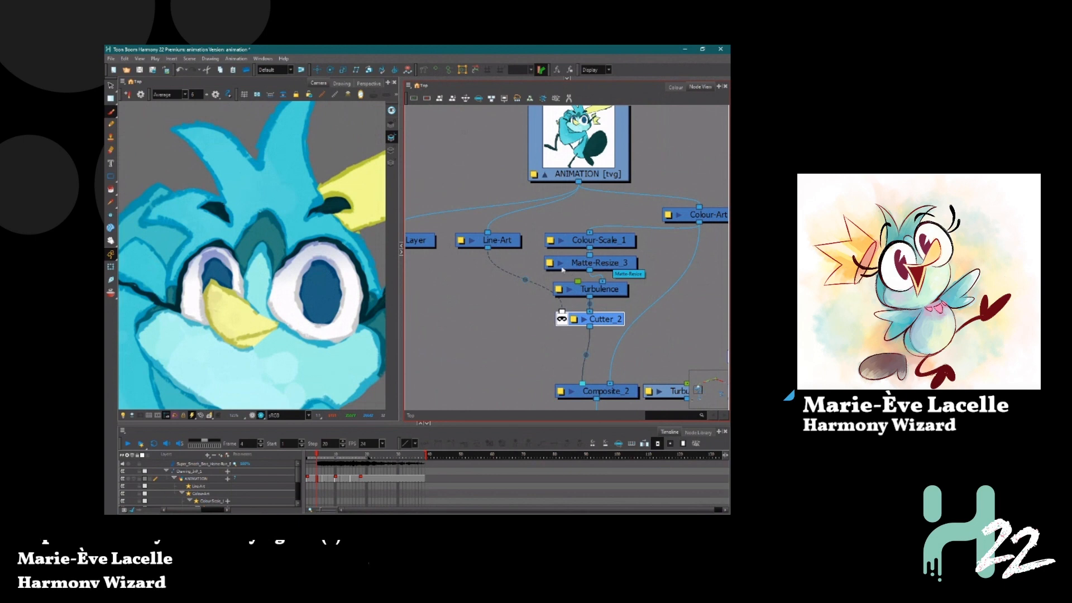
Pull Colour-Scale_1 out of the chain above Matte-Resize_3 to compare the outlines, undo the removal, and check the colour palette
left_click_drag(604, 243, 470, 328)
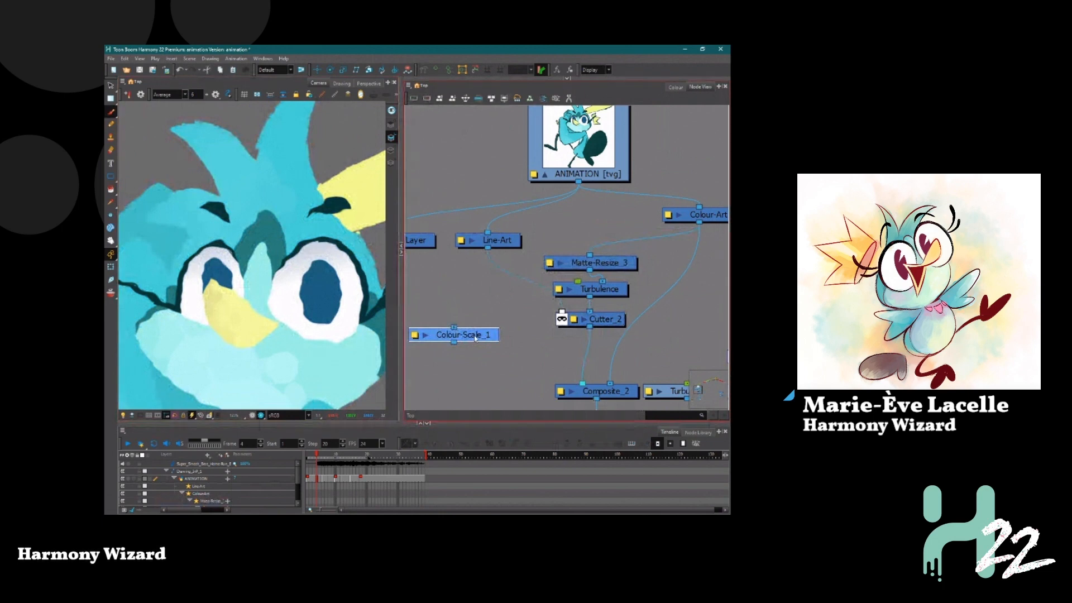
key("ctrl+z")
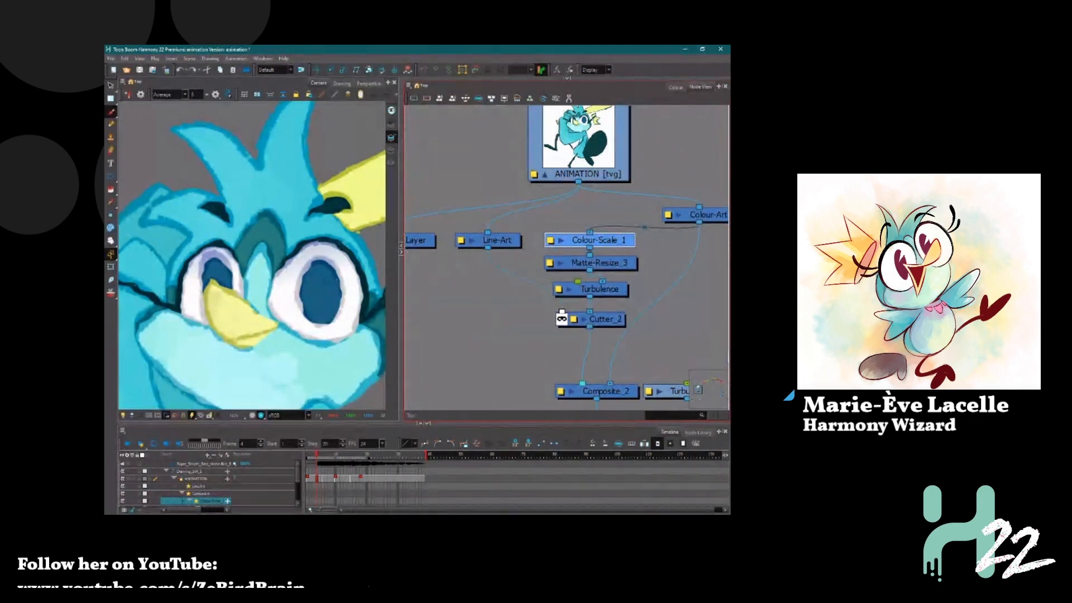
scroll(280, 306, "down", 5)
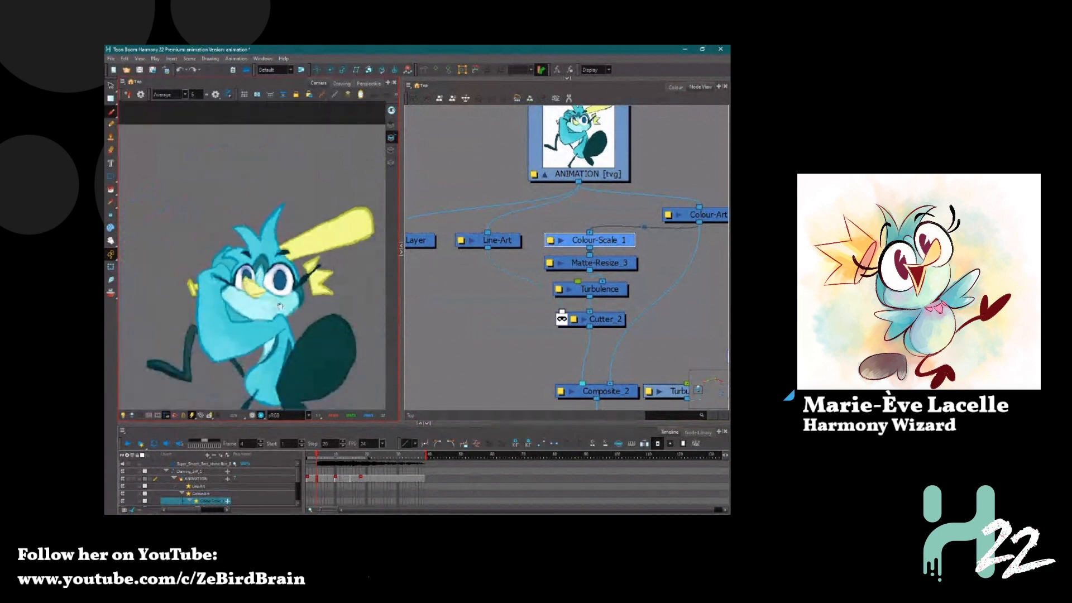
scroll(280, 306, "up", 3)
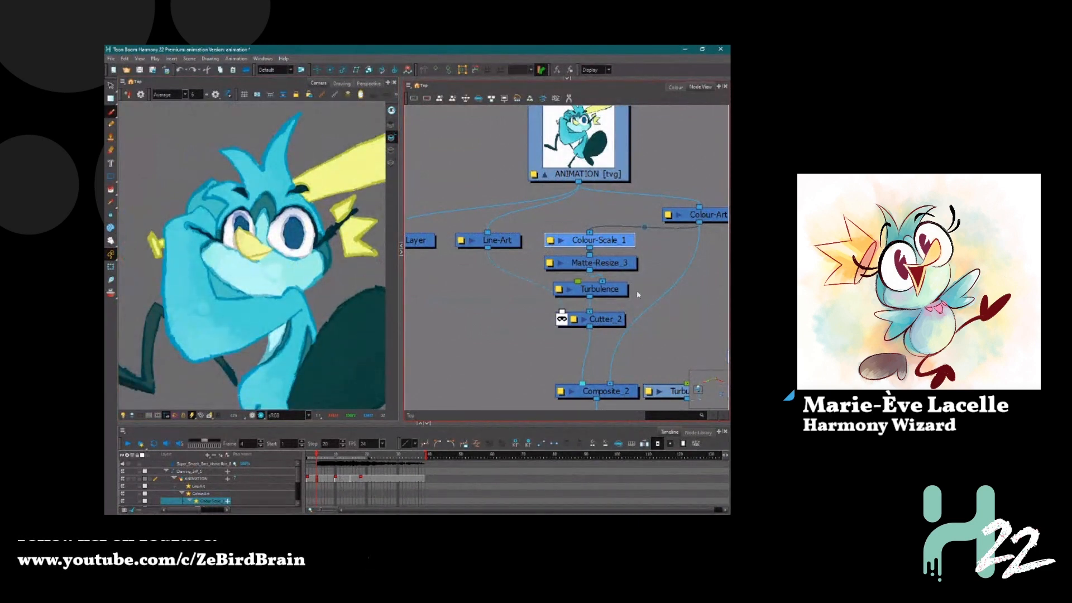
left_click(674, 88)
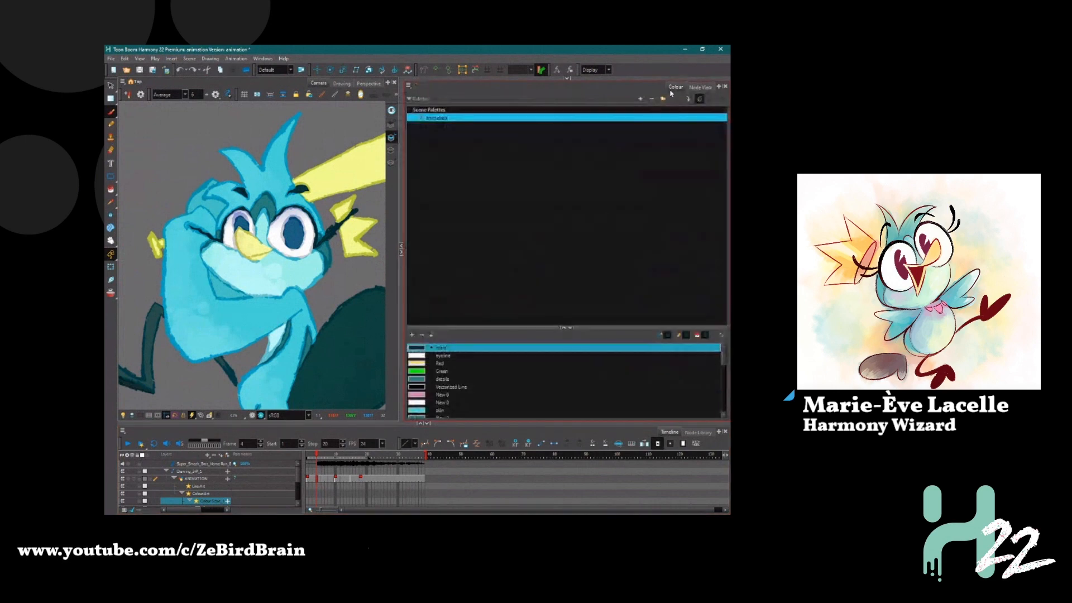
left_click(701, 87)
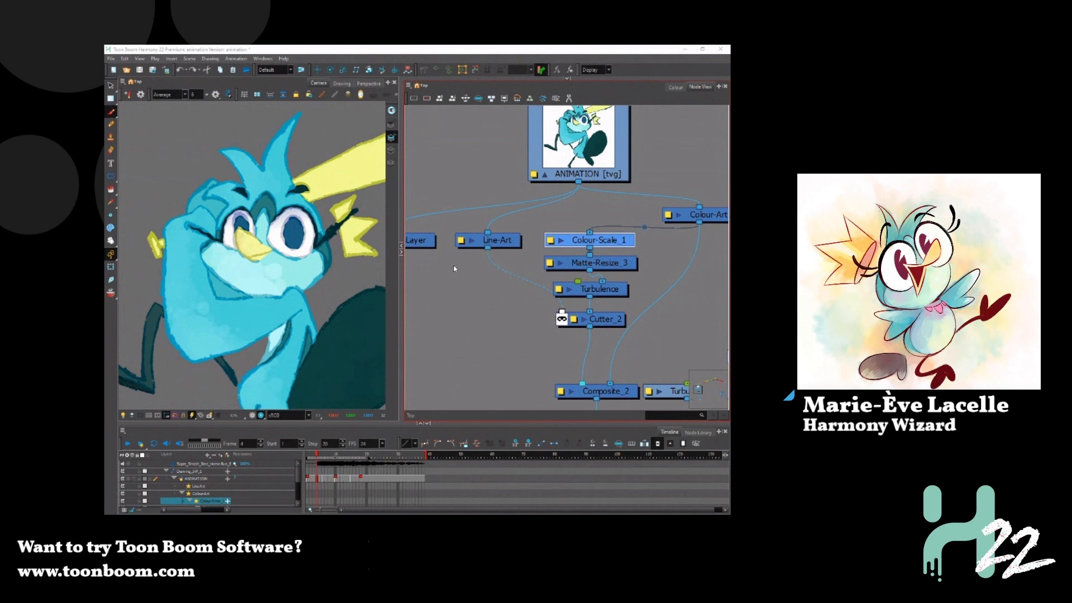
Move the Overlay-Layer and Line-Art nodes slightly up, closer to the ANIMATION drawing node
scroll(466, 228, "down", 3)
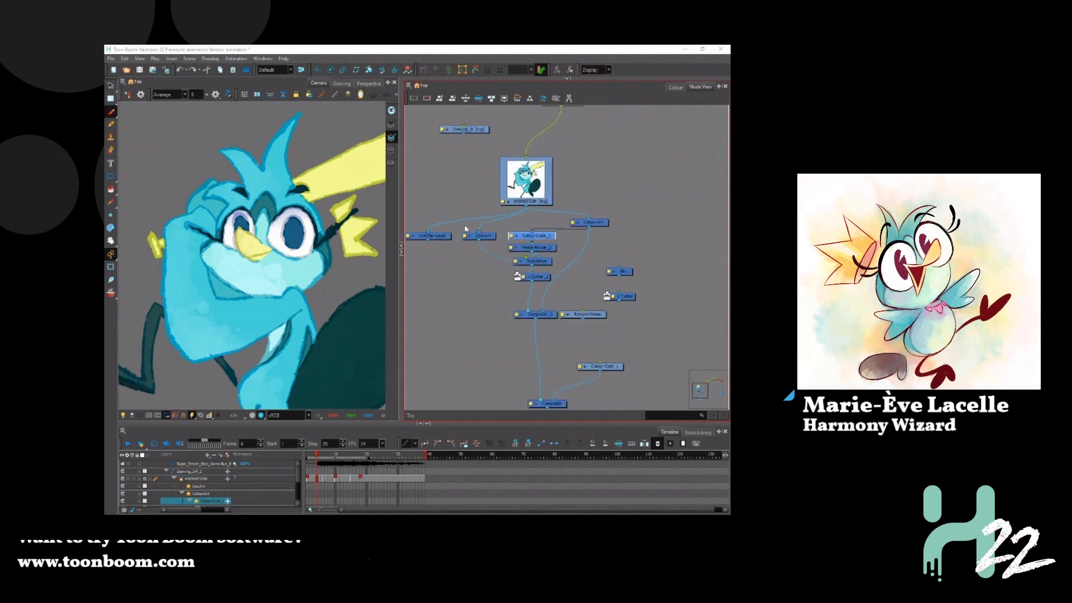
left_click(482, 205)
left_click_drag(479, 202, 522, 233)
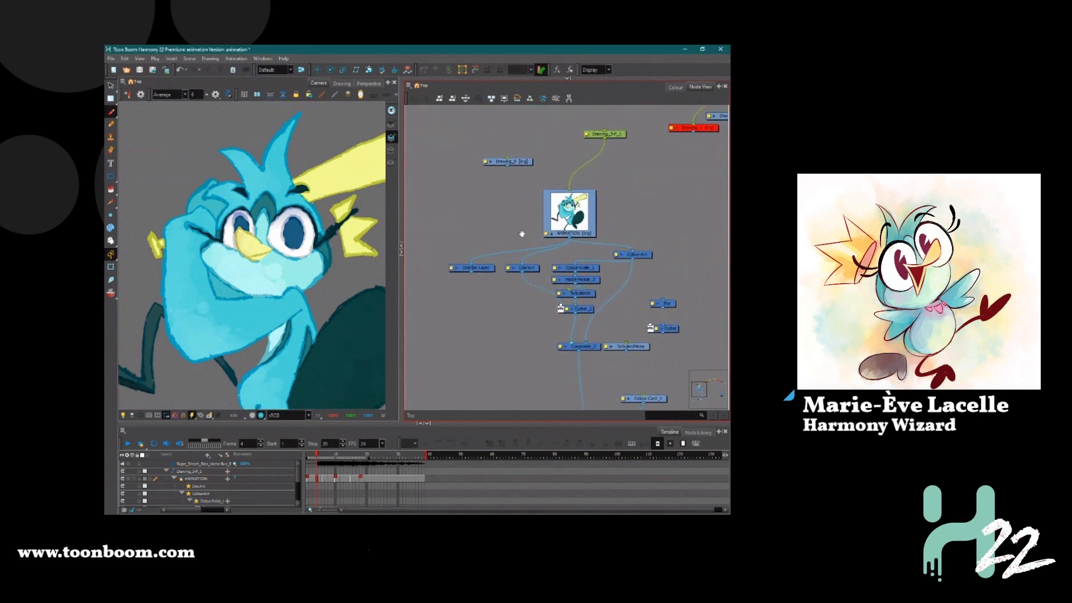
left_click_drag(535, 270, 486, 251)
left_click(501, 253)
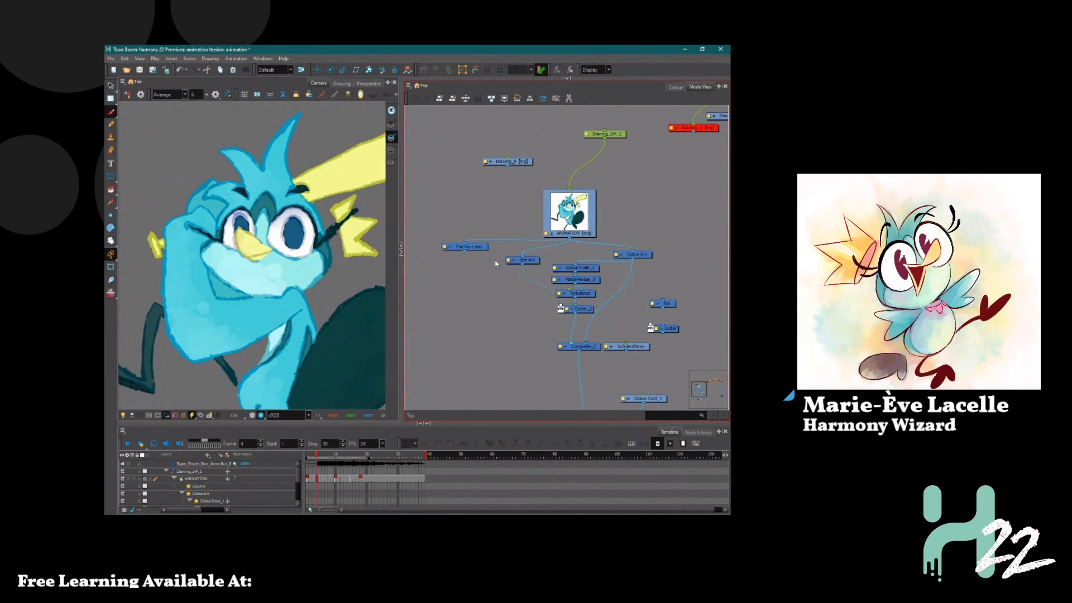
Clone the ANIMATION drawing node and place the copy beside the original, above Line-Art
scroll(502, 247, "up", 2)
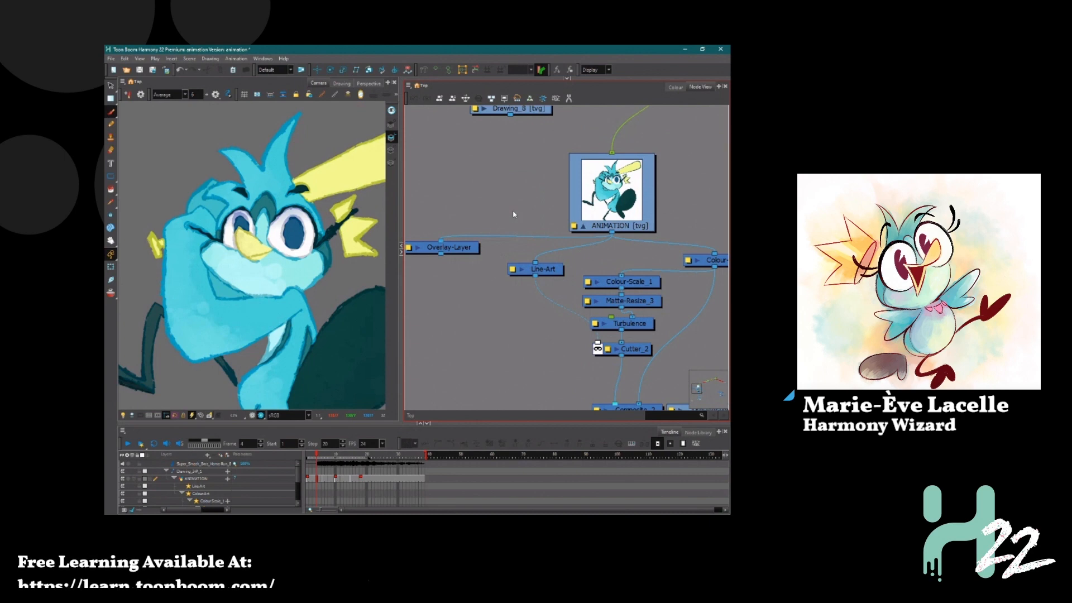
scroll(514, 213, "down", 3)
left_click_drag(597, 213, 571, 331)
key("ctrl+d")
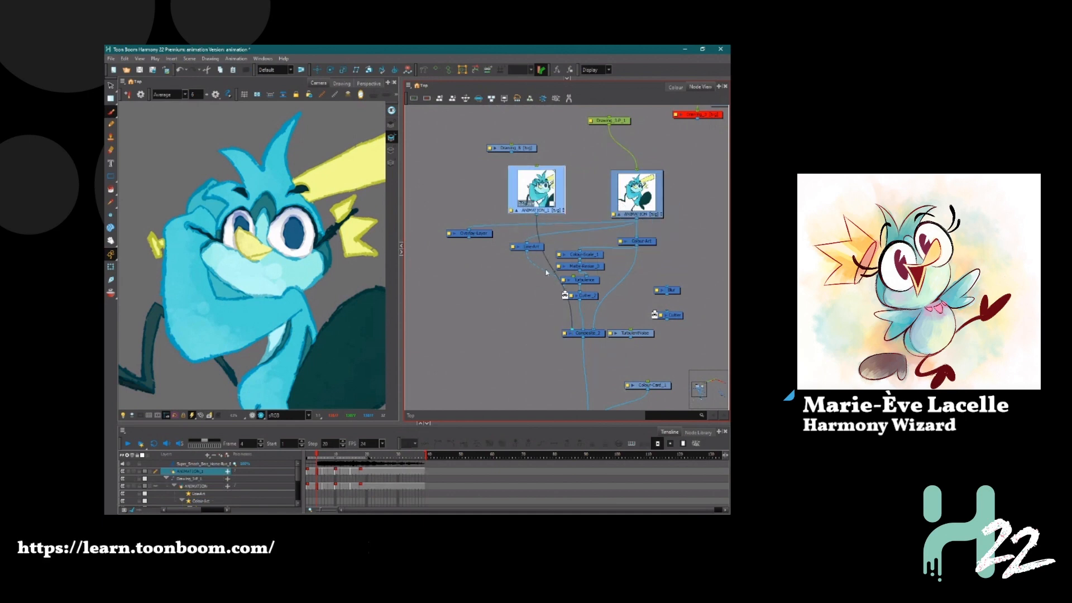
left_click_drag(548, 199, 554, 202)
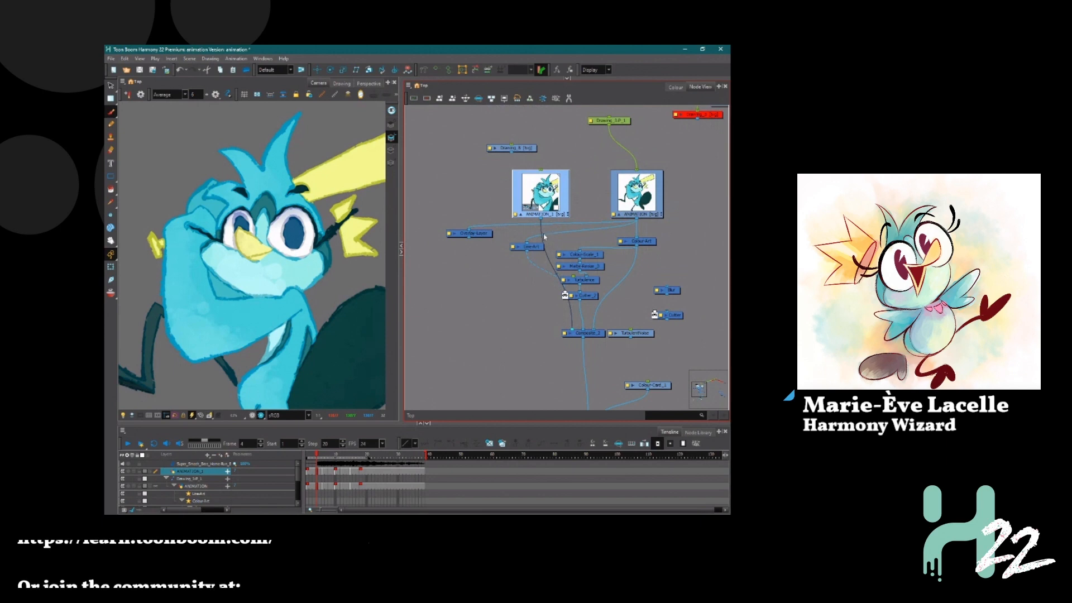
Feed Line-Art from ANIMATION_1, remove that node's direct link to Composite_2, and delete Overlay-Layer
left_click_drag(534, 246, 702, 227)
key("Delete")
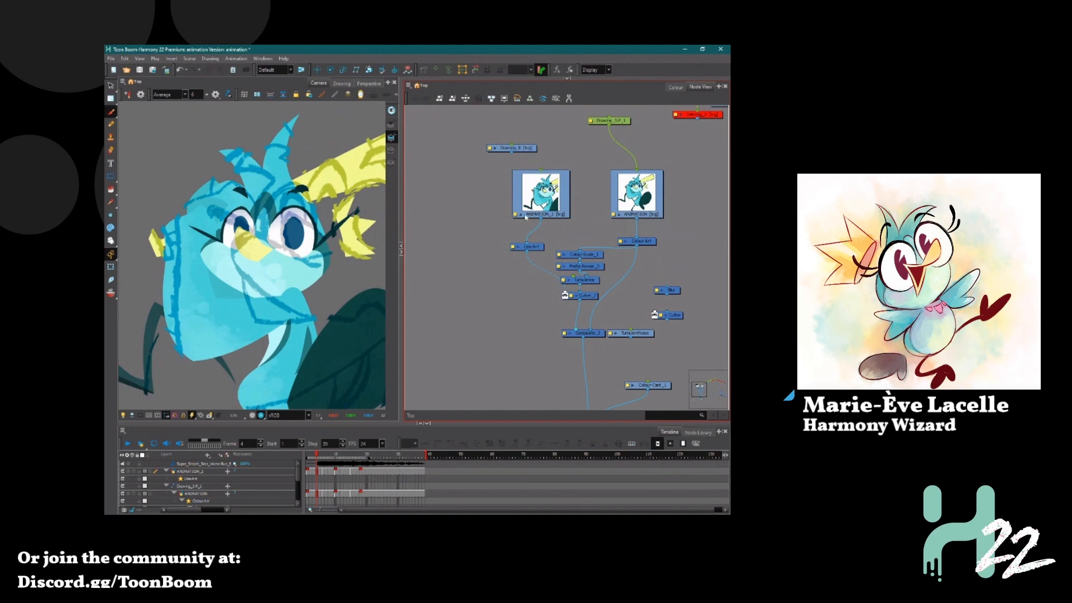
Move the loose drawing node farther aside, reposition ANIMATION_1 above Line-Art, and connect the existing peg to ANIMATION_1 as well
left_click_drag(530, 154, 466, 154)
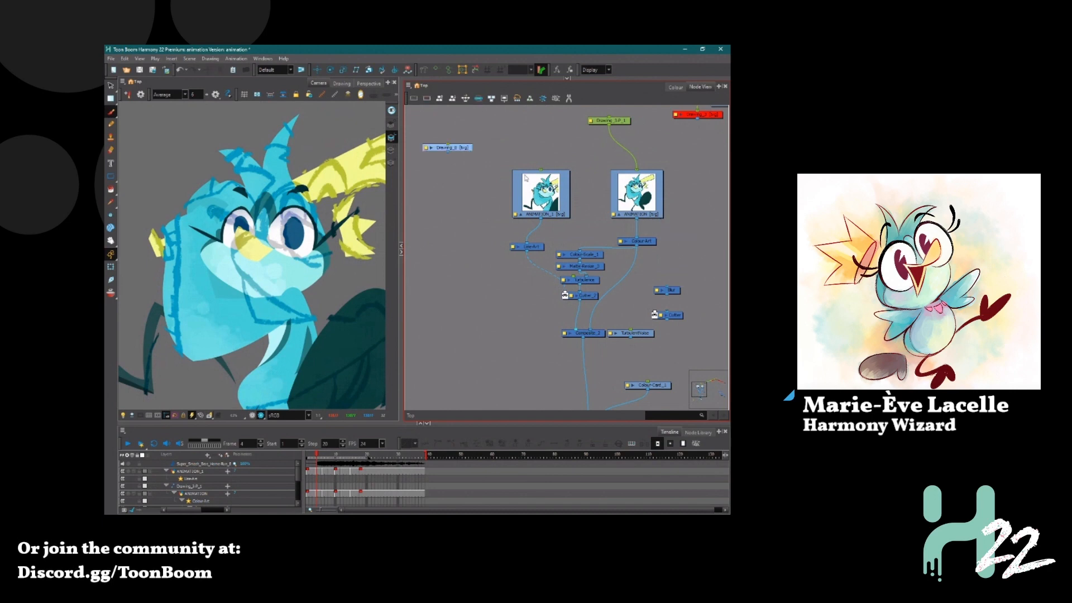
left_click(528, 205)
left_click(618, 121)
left_click_drag(550, 193, 536, 197)
left_click_drag(608, 126, 525, 174)
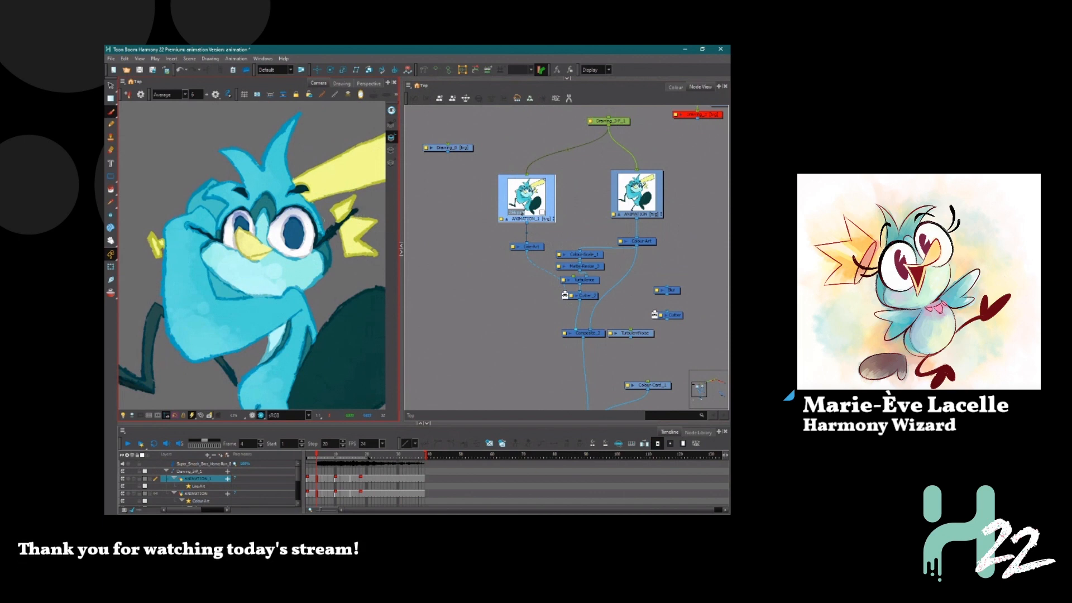
Delete the peg above the two ANIMATION nodes and the two stray nodes below the network, and inspect the character
scroll(501, 368, "down", 5)
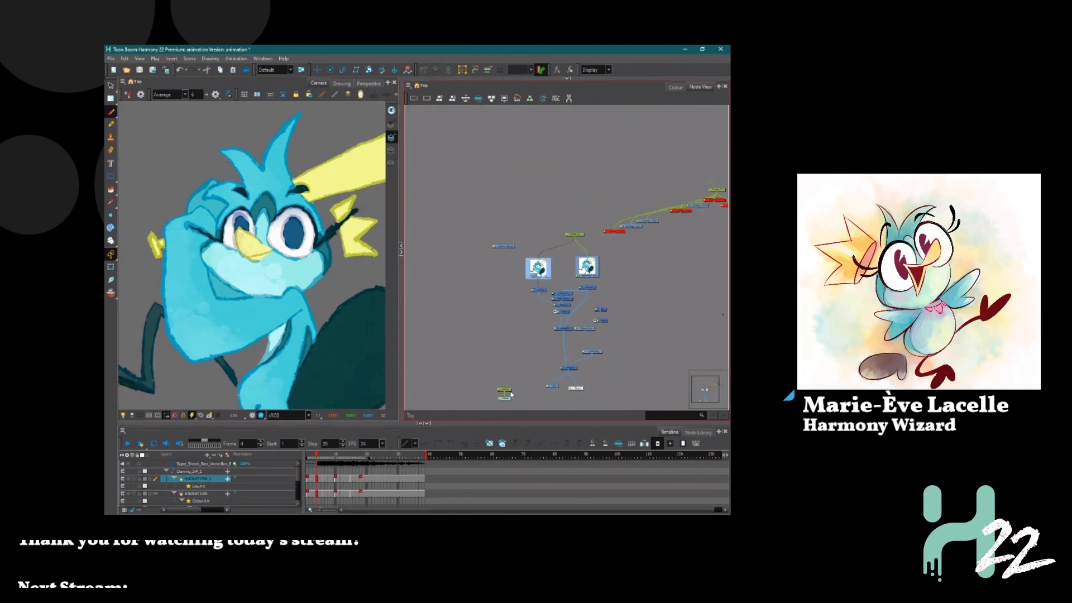
key("Delete")
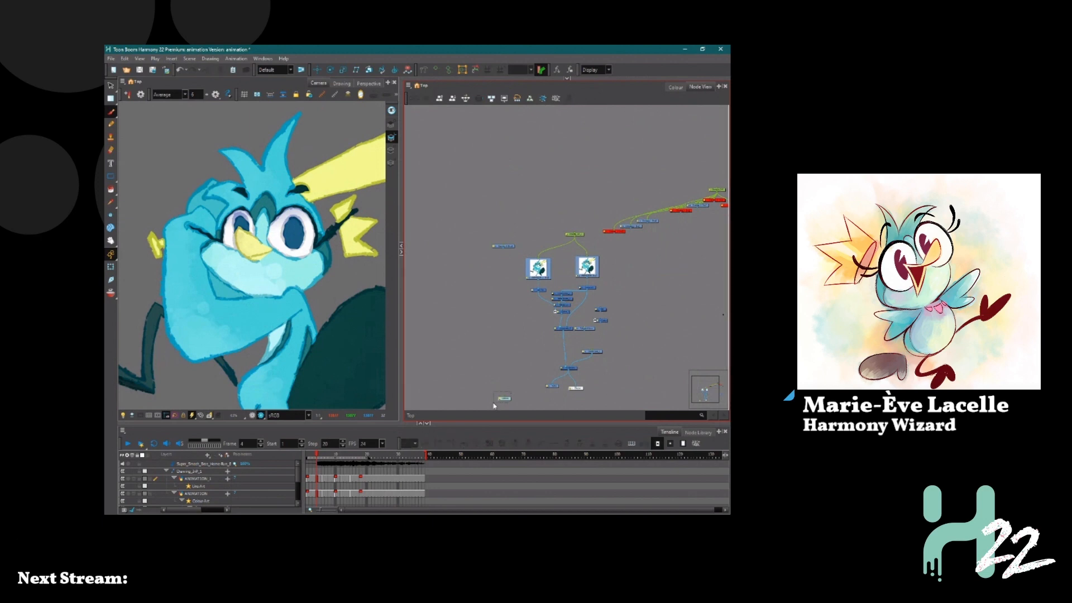
key("Delete")
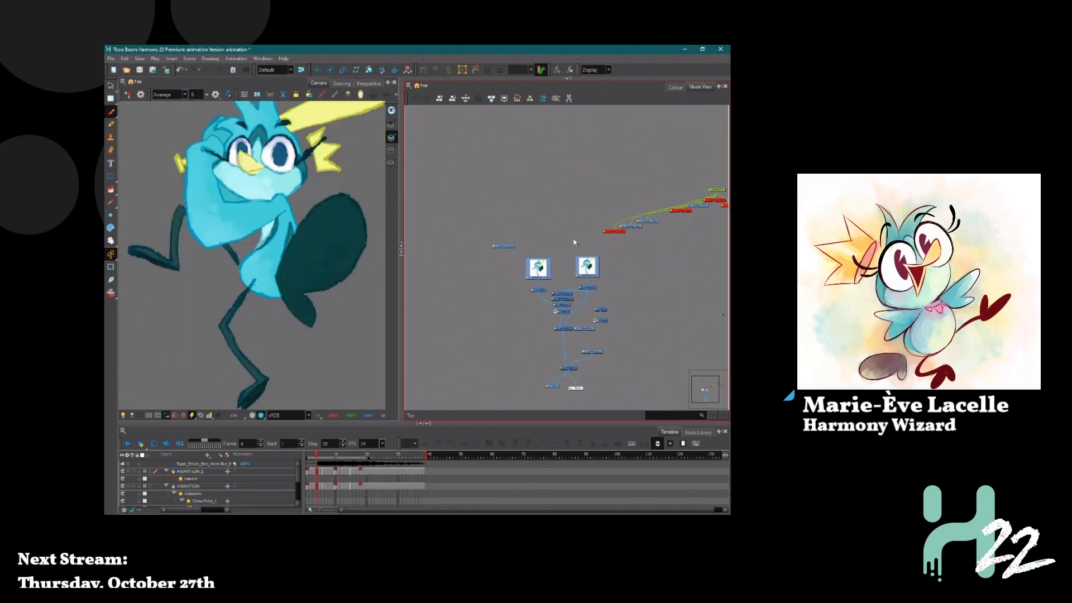
scroll(335, 160, "up", 2)
scroll(331, 152, "down", 5)
scroll(330, 151, "up", 5)
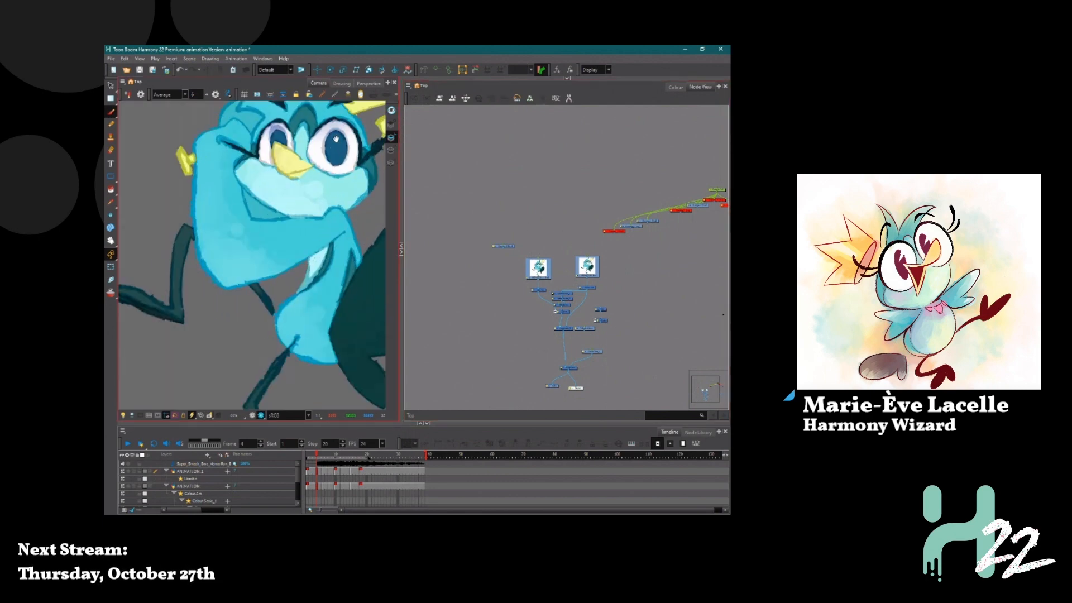
mouse_move(337, 139)
left_mouse_down()
mouse_move(295, 206)
mouse_move(318, 238)
left_mouse_up()
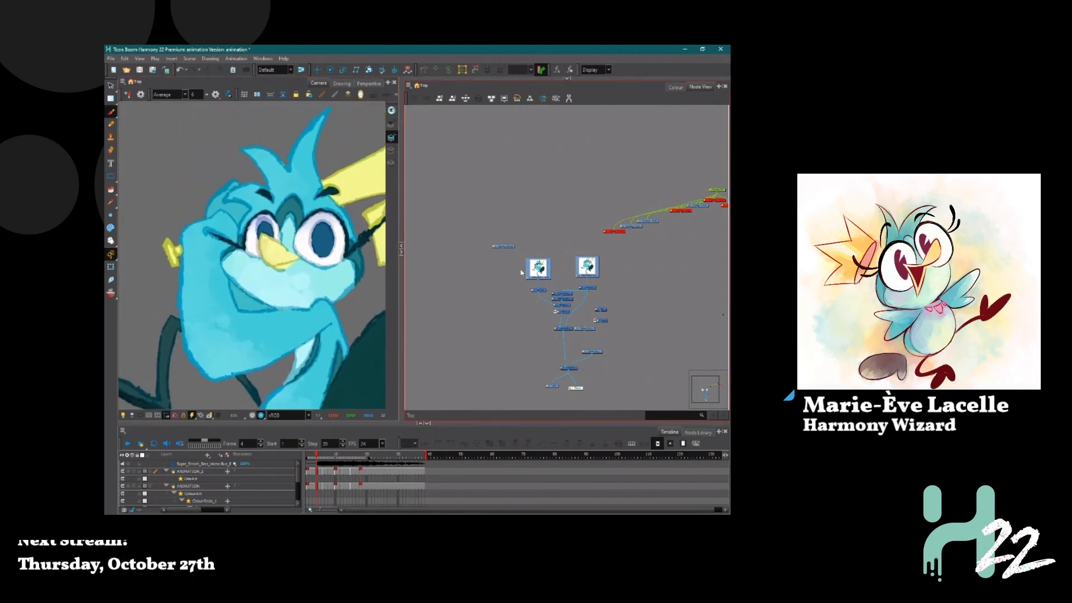
Adjust the position of Line-Art beneath ANIMATION_1 so that it sits level with Colour-Art
scroll(565, 322, "up", 5)
left_click_drag(560, 300, 601, 291)
left_click(492, 261)
left_click_drag(485, 342, 485, 333)
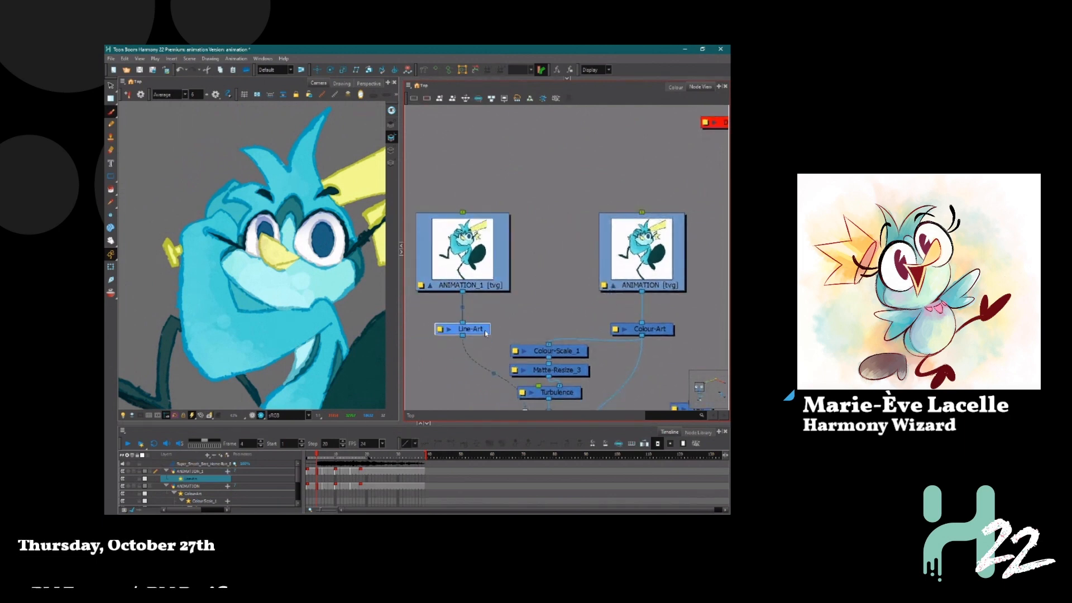
Add a parent peg to ANIMATION_1 and place it above the drawing node
left_click(490, 248)
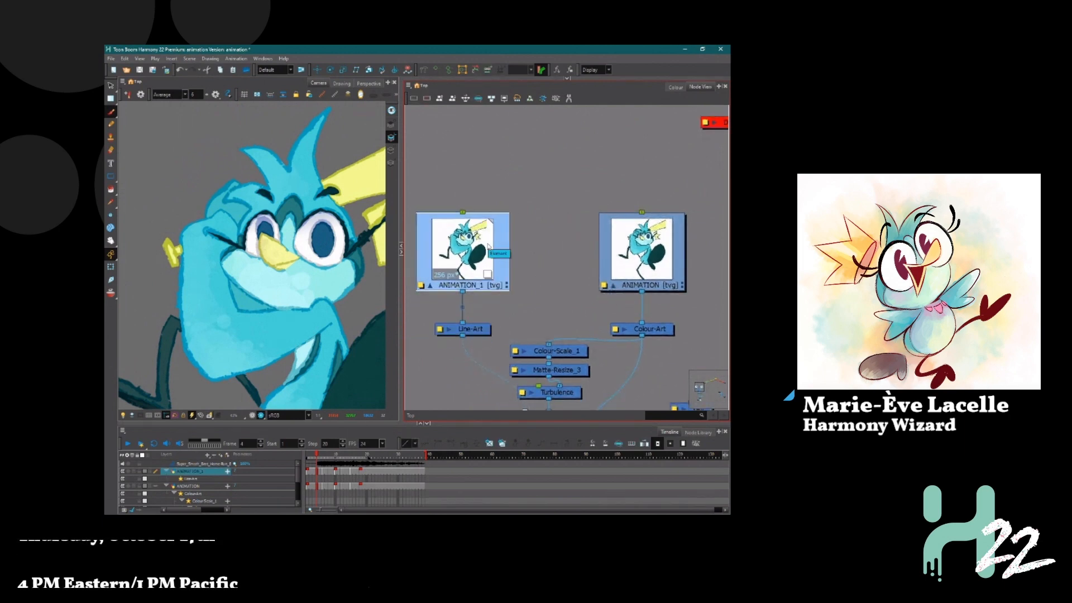
key("ctrl+p")
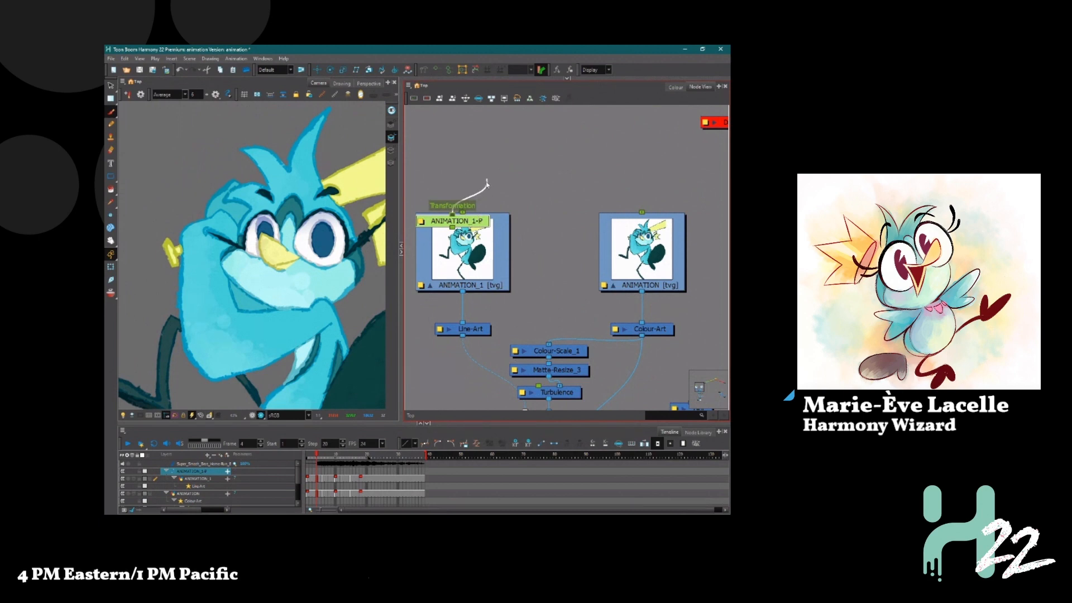
left_click_drag(478, 222, 487, 177)
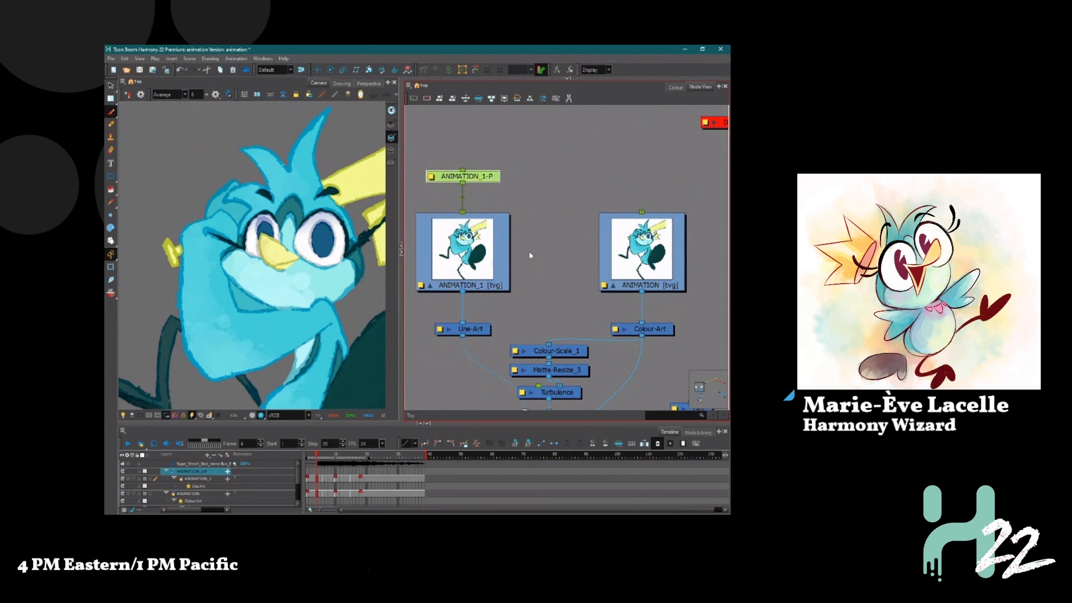
Draw a freehand test stroke across the character's face on ANIMATION_1 and compare the two ANIMATION drawings
left_click(665, 268)
left_click(497, 257)
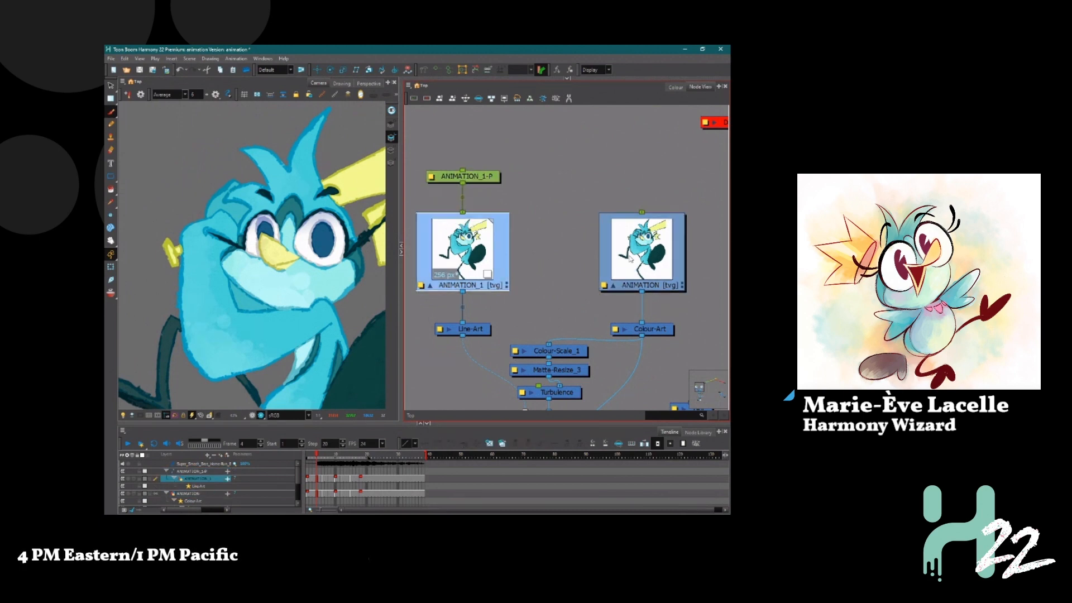
left_click(631, 259)
left_click(494, 254)
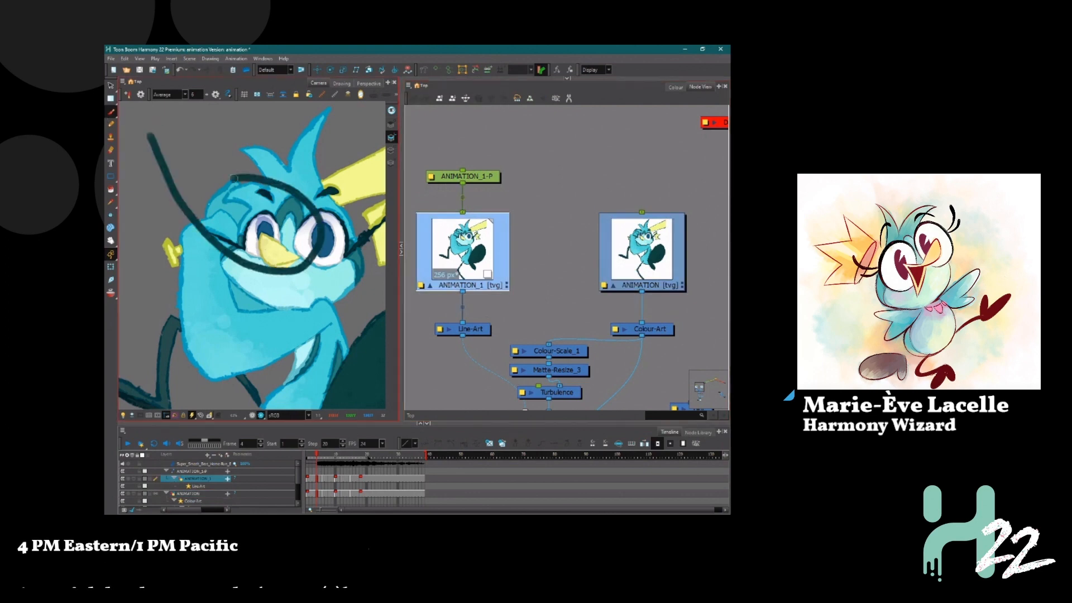
left_click(525, 247)
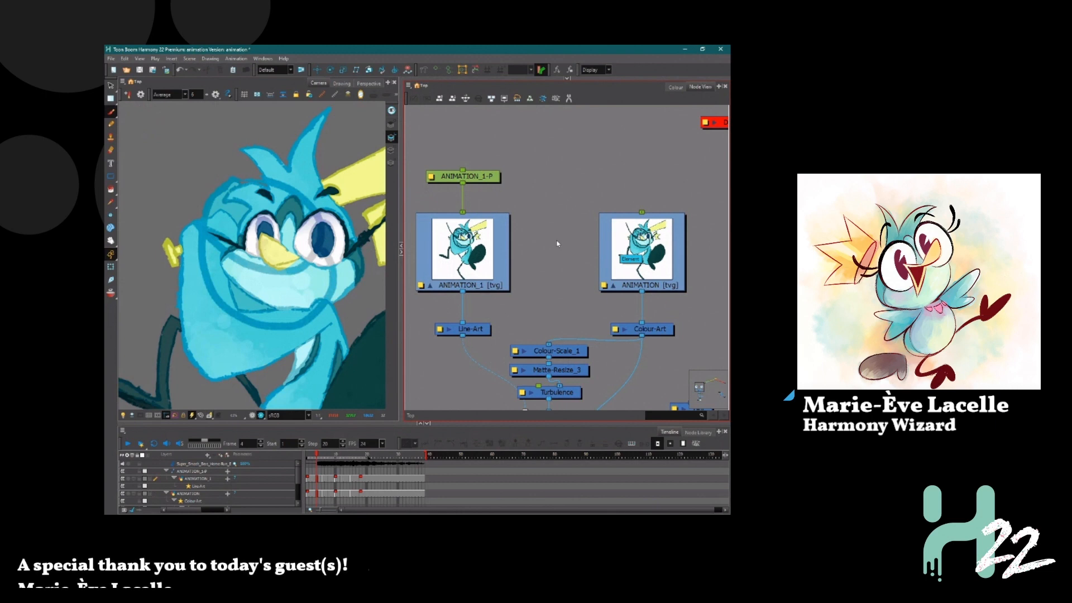
key("ctrl+z")
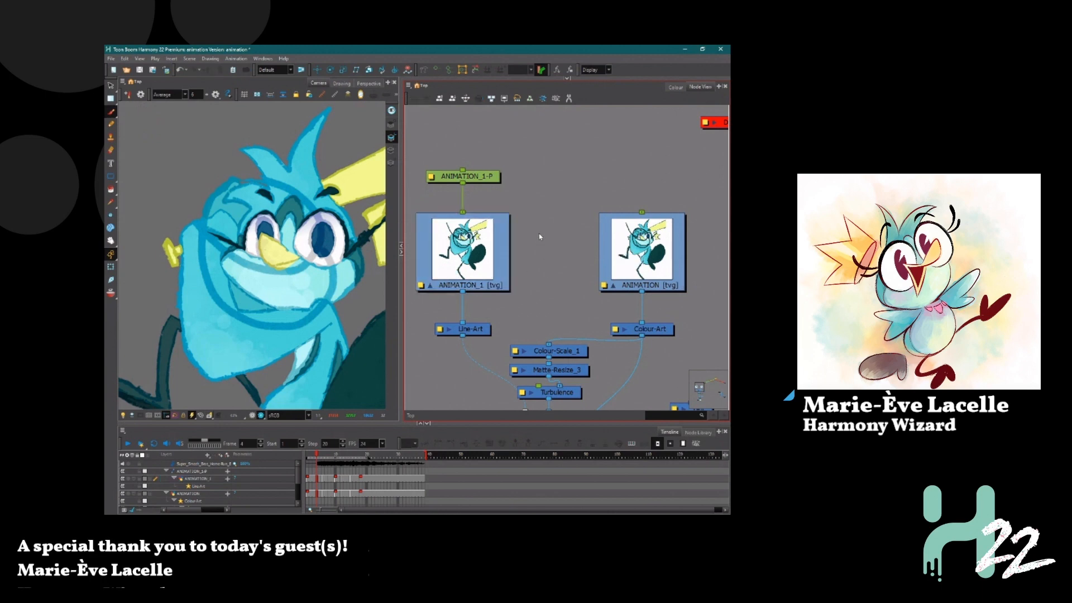
Select the ANIMATION_1-P peg and set the animate mode to Animate Off
left_click(476, 179)
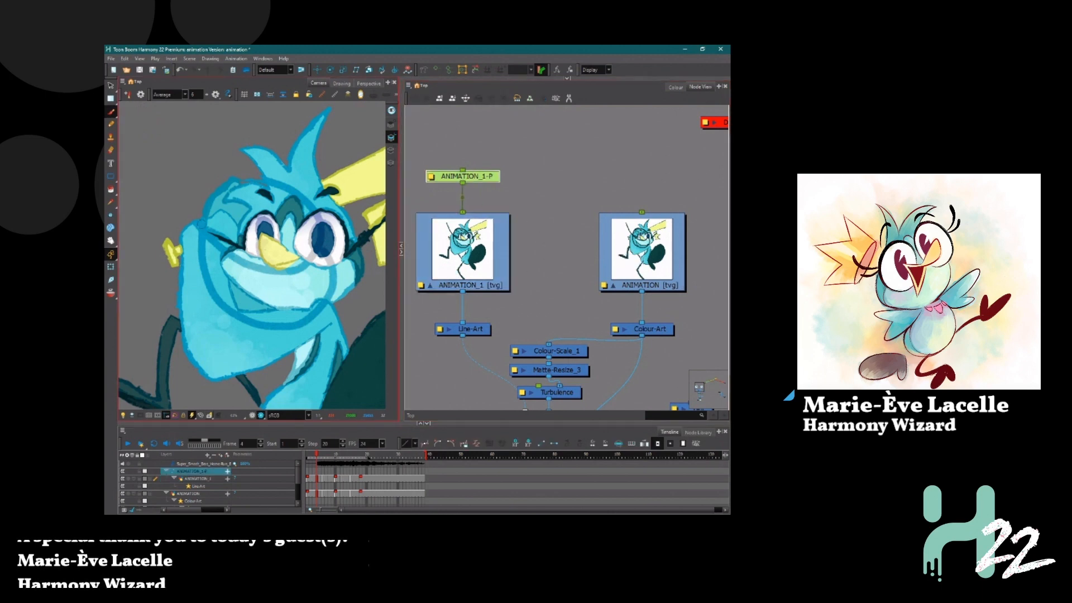
left_click(111, 255)
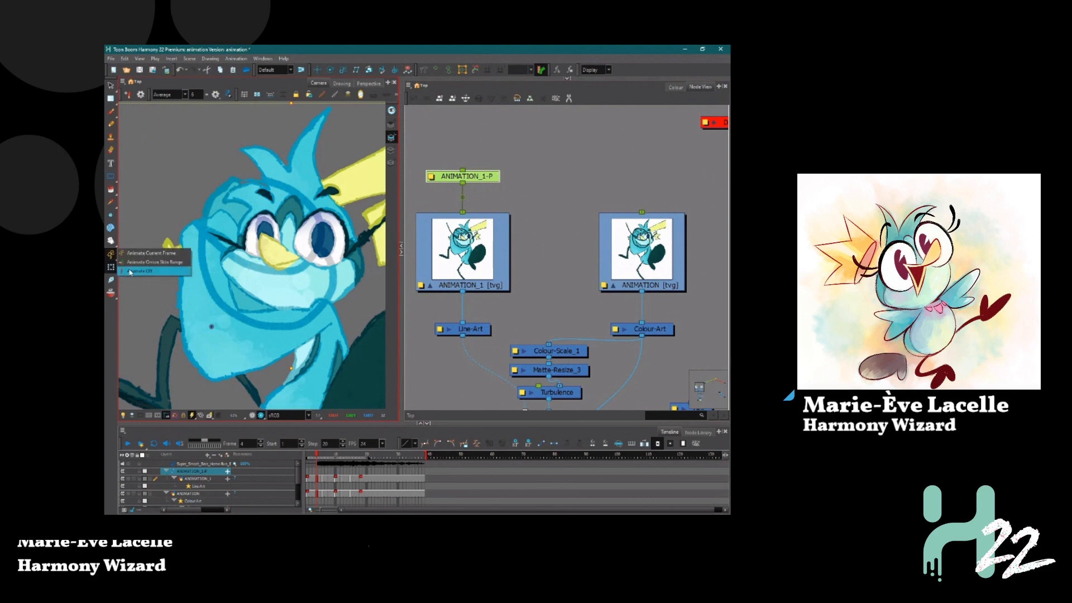
left_click(130, 272)
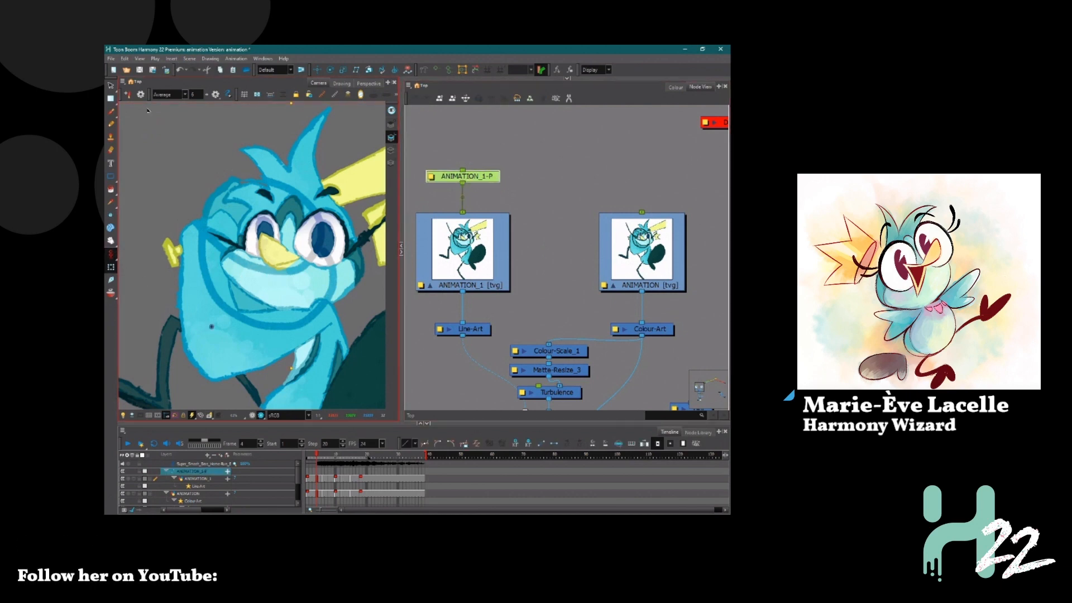
Offset the line art slightly from the colour fill by transforming ANIMATION_1 with its peg, and inspect the offset on the whole character
left_click(205, 233)
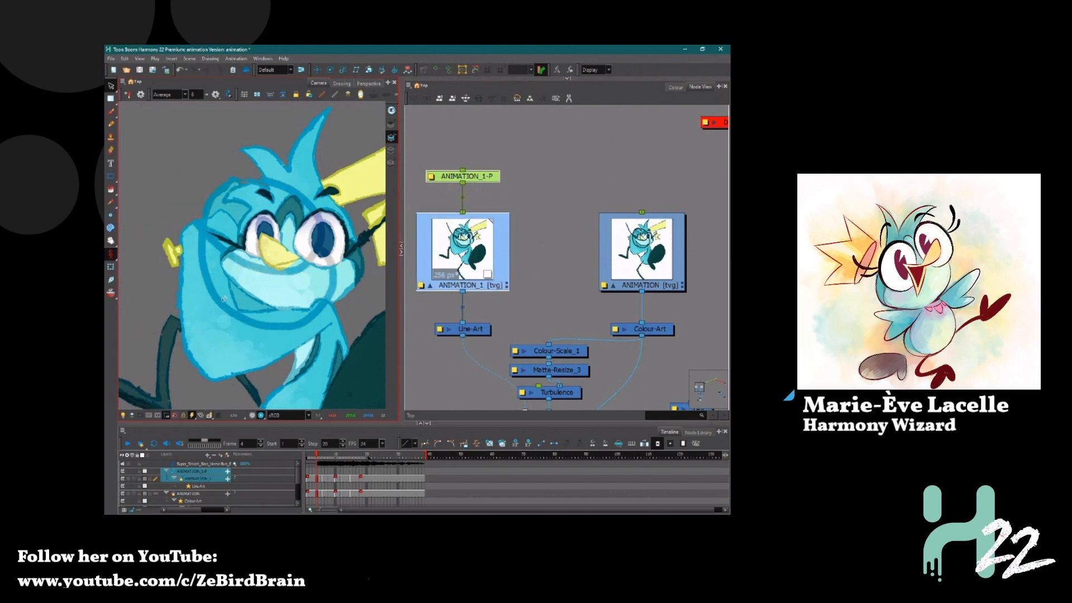
left_click(261, 416)
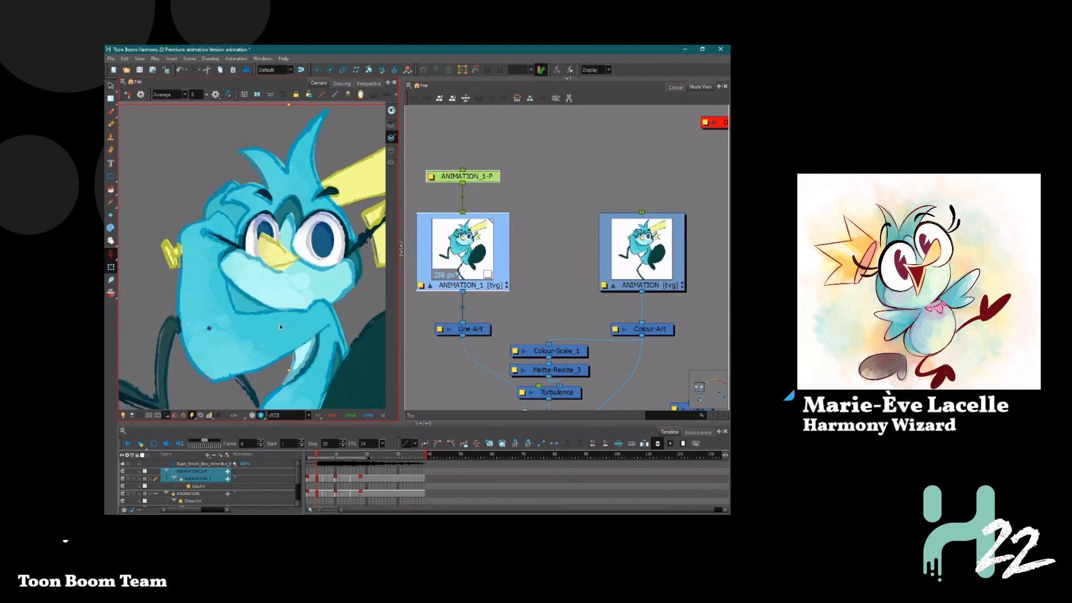
scroll(283, 239, "down", 3)
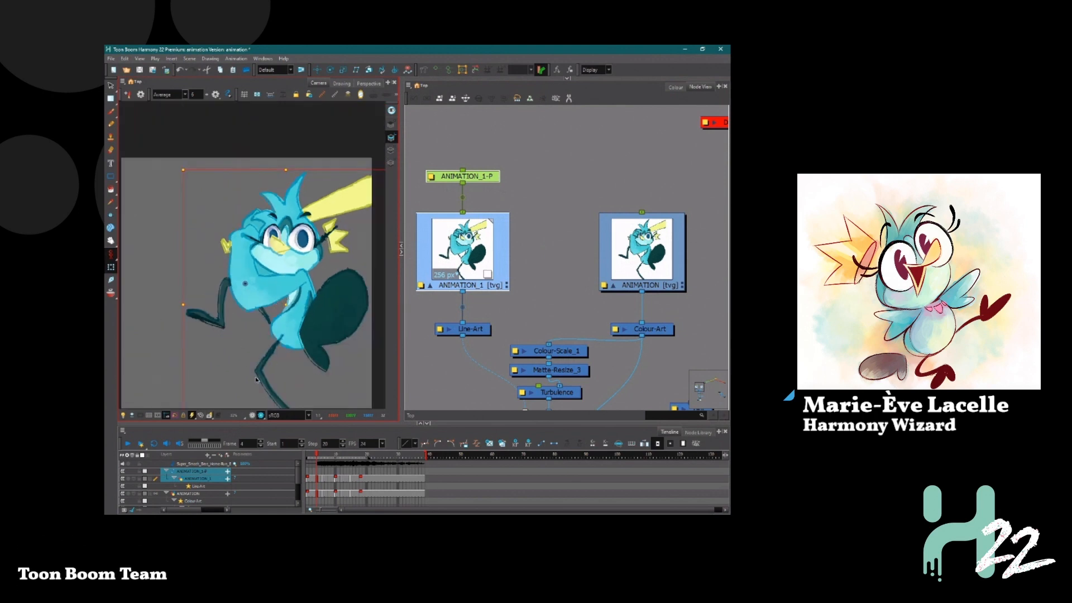
scroll(269, 354, "up", 2)
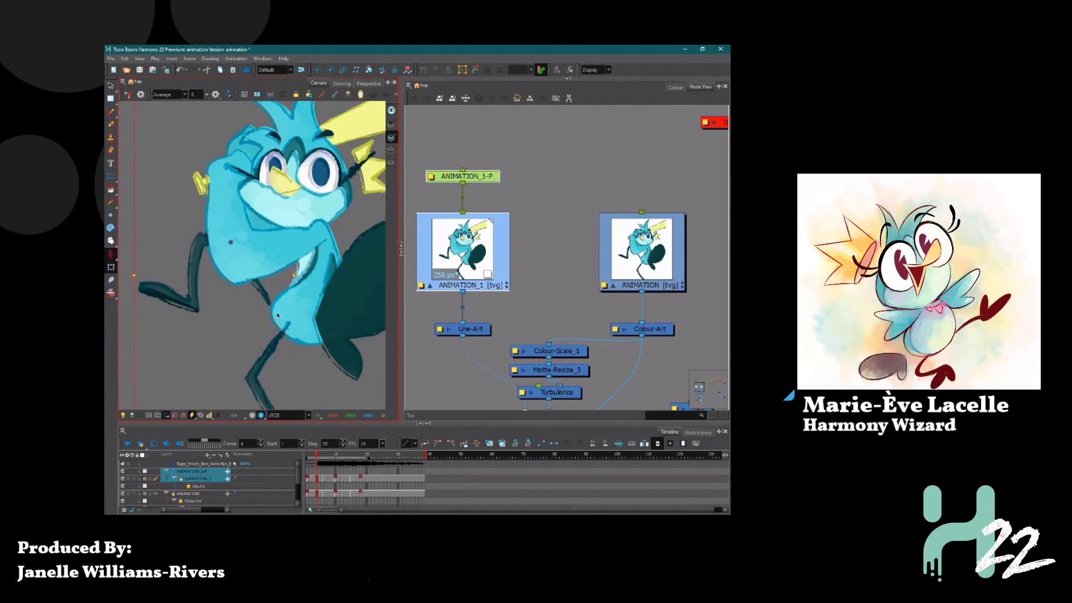
Reconnect the ANIMATION_1-P peg from the ANIMATION_1 drawing to the ANIMATION drawing and place it above that node
left_click(425, 268)
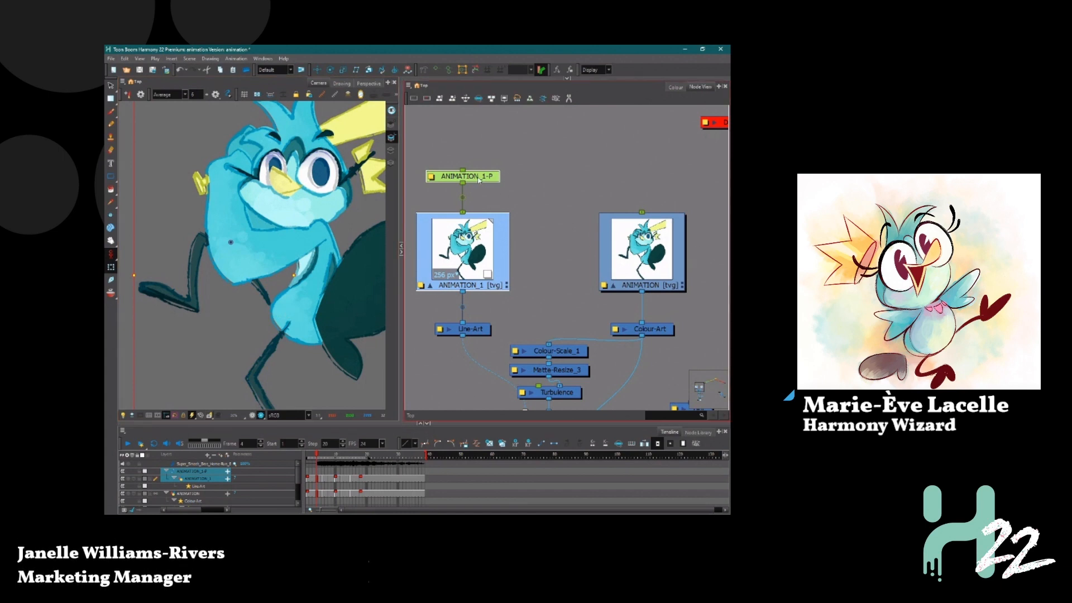
left_click_drag(479, 180, 641, 208)
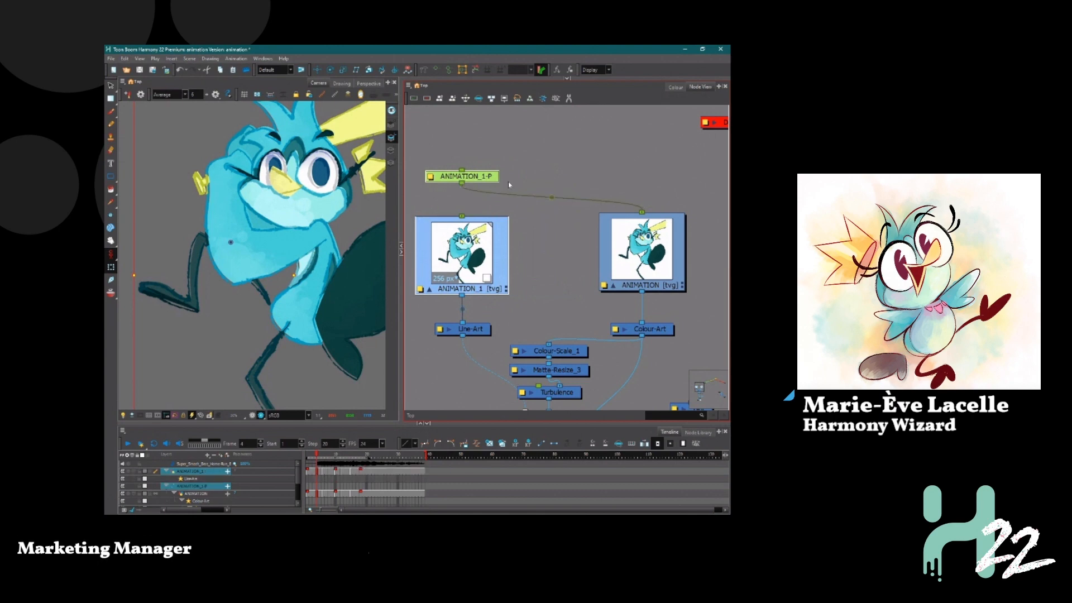
left_click_drag(489, 176, 525, 175)
left_click(548, 256)
left_click_drag(513, 272, 478, 277)
left_click(530, 179)
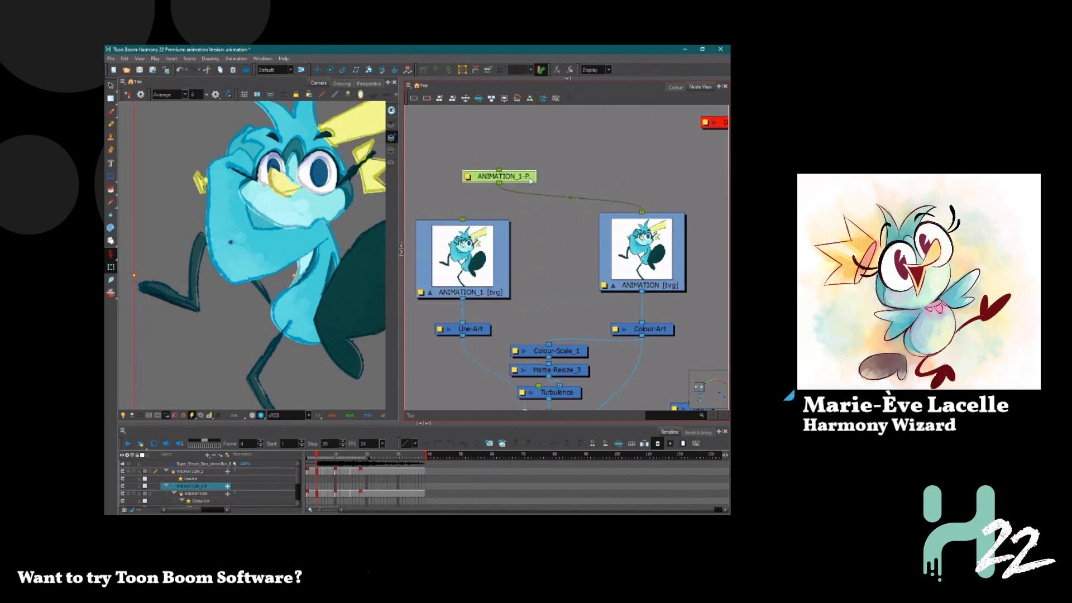
left_click_drag(530, 180, 673, 179)
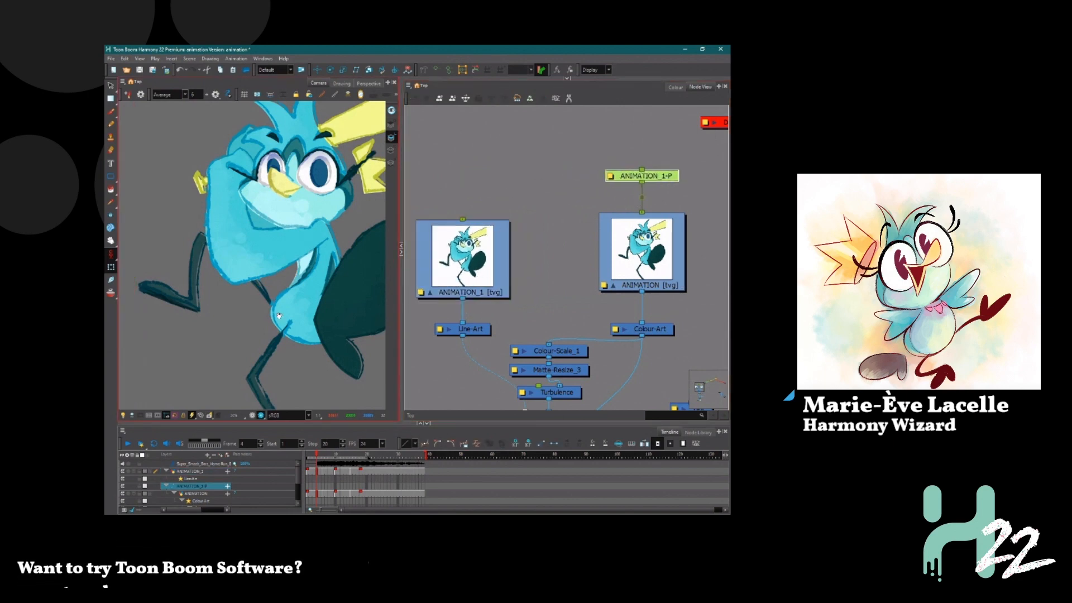
Examine the offset between the line art and the colour fill on the tail and head
left_click_drag(335, 378, 218, 312)
key("2")
key("2")
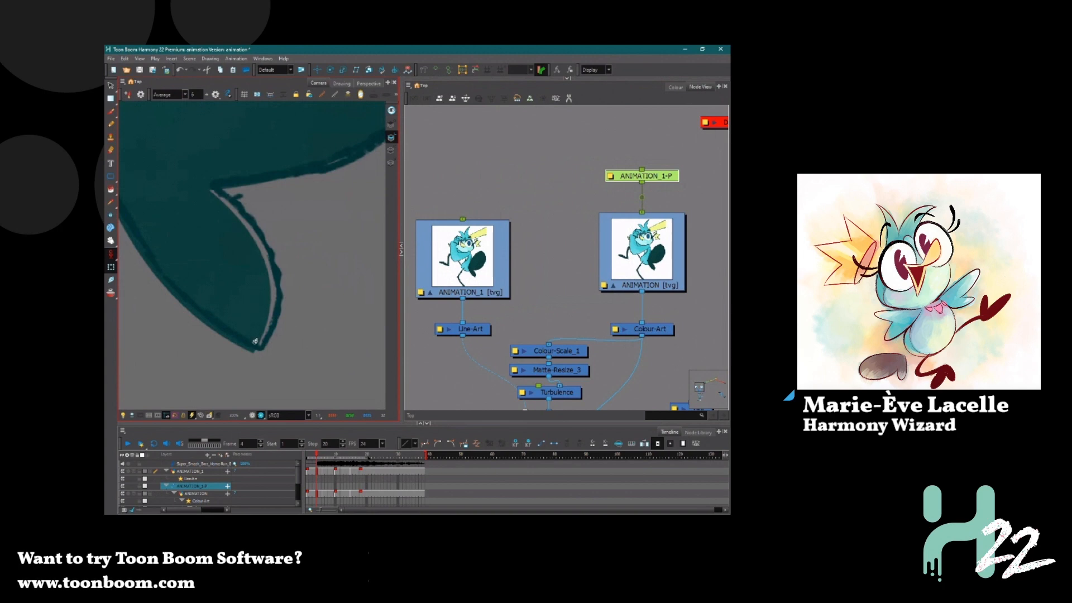
key("1")
left_click_drag(218, 201, 266, 303)
left_click_drag(263, 109, 292, 221)
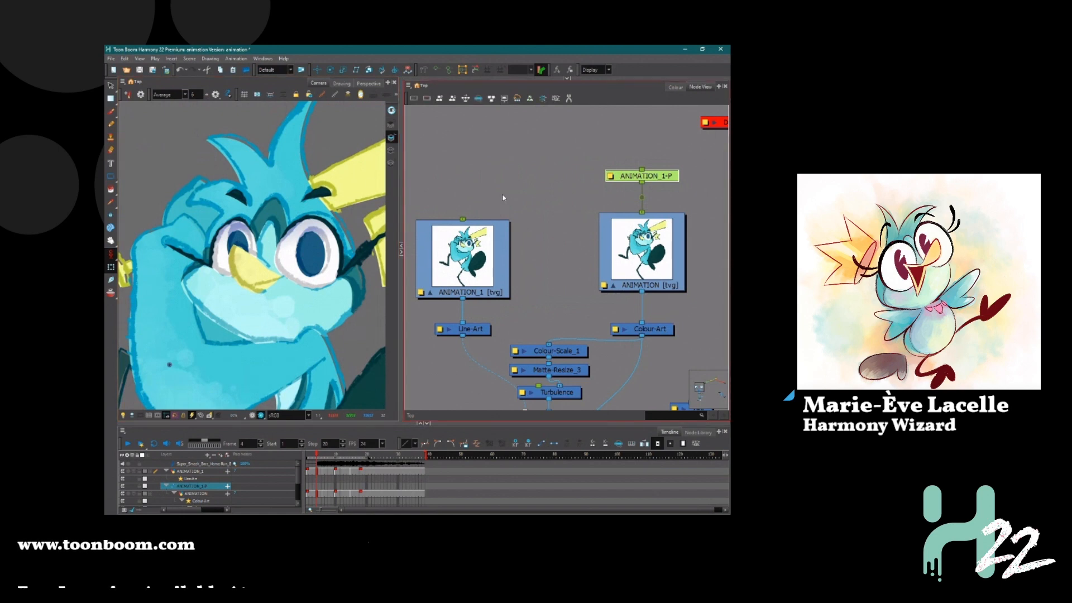
scroll(487, 218, "down", 4)
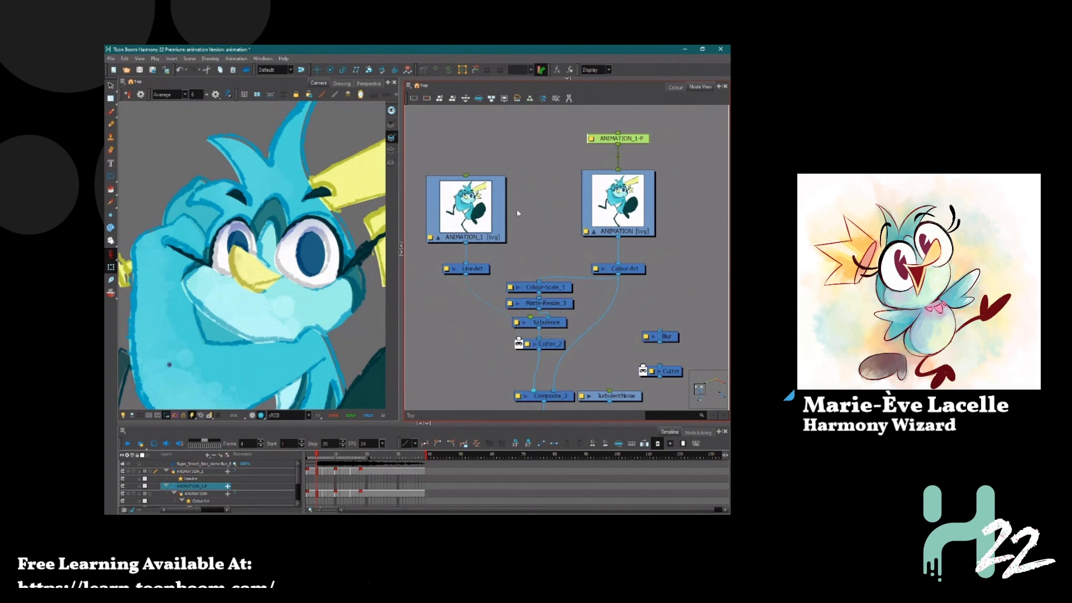
scroll(315, 234, "down", 2)
scroll(306, 188, "up", 1)
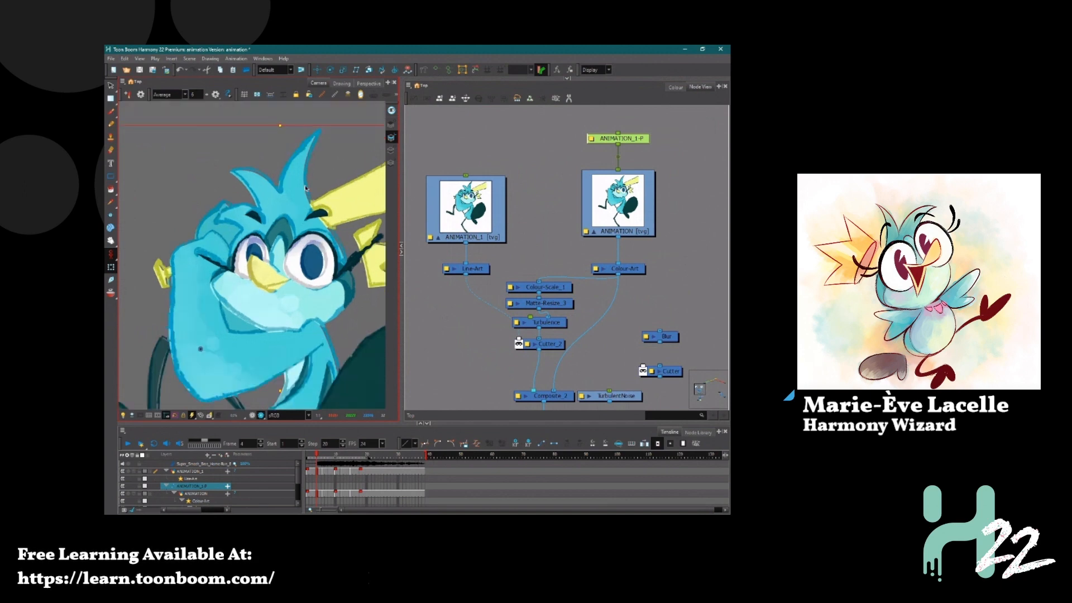
scroll(305, 188, "up", 1)
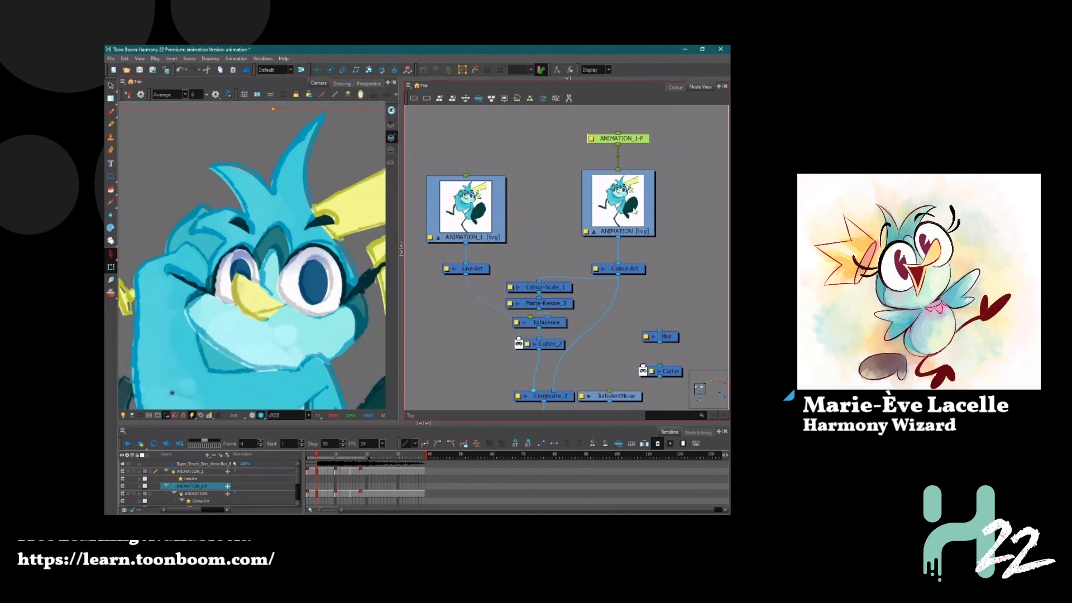
Paste a copy of the ANIMATION drawing node beside the original and select the ANIMATION_1-P peg
left_click(641, 204)
key("ctrl+v")
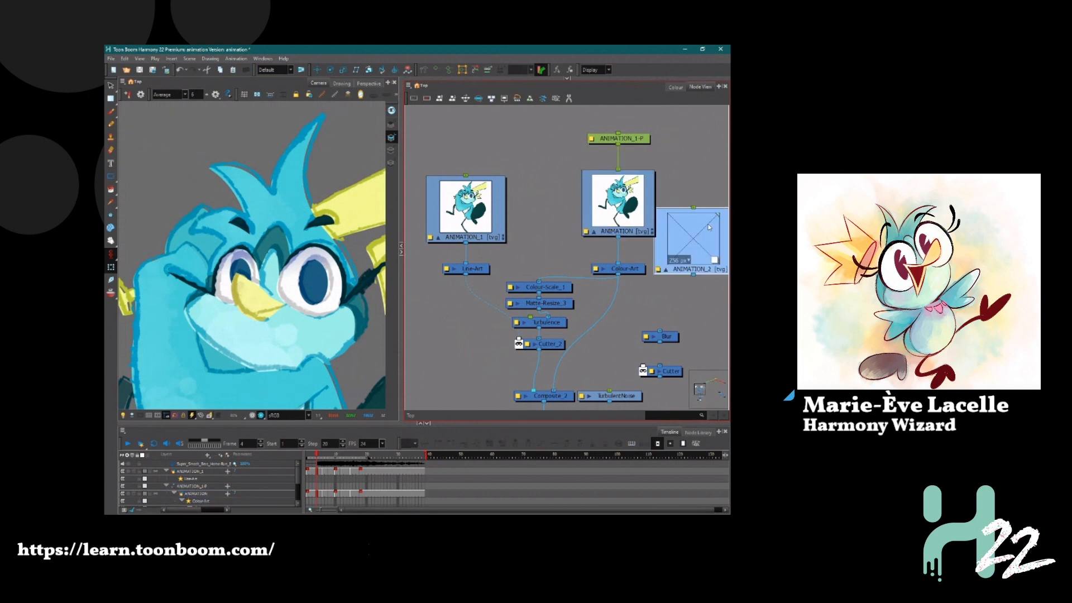
left_click_drag(695, 237, 627, 251)
left_click_drag(628, 250, 658, 214)
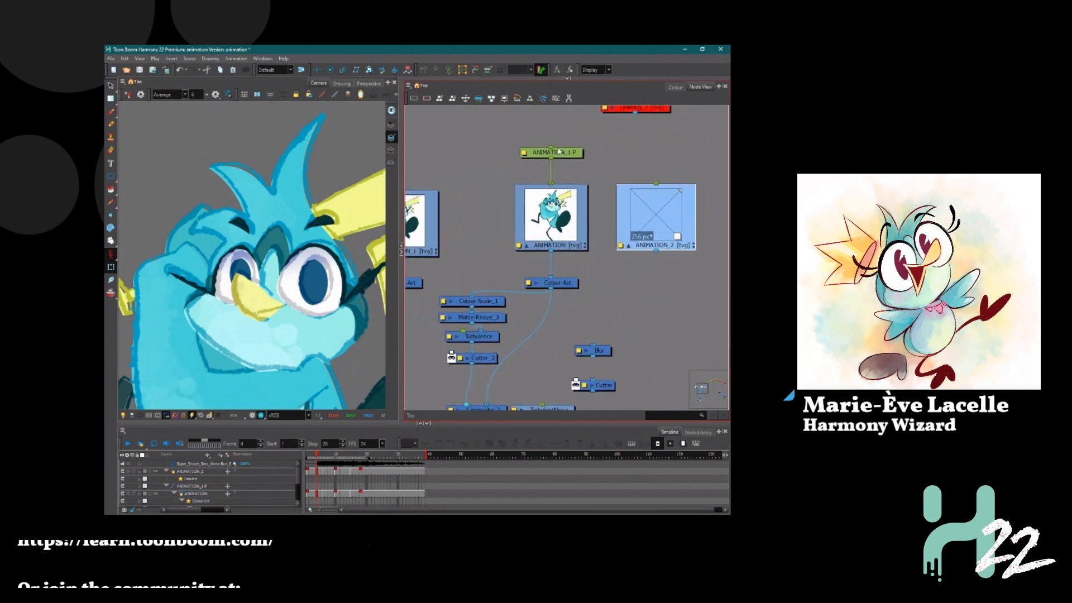
left_click_drag(559, 151, 563, 159)
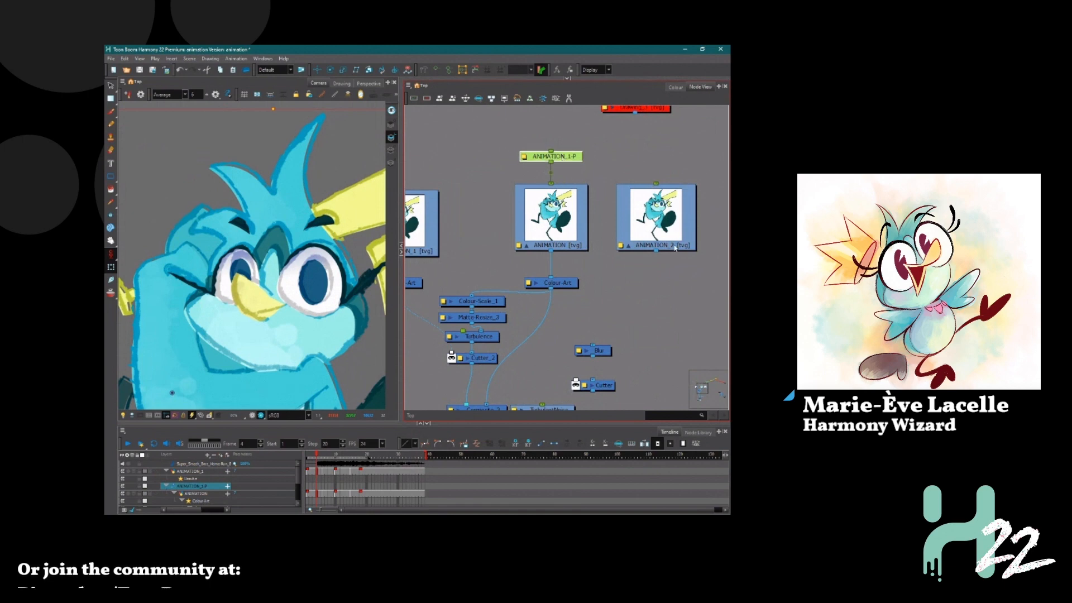
Connect the output of ANIMATION_2 to the matte port of ANIMATION and check the fill on the head feathers
left_click_drag(656, 251, 519, 185)
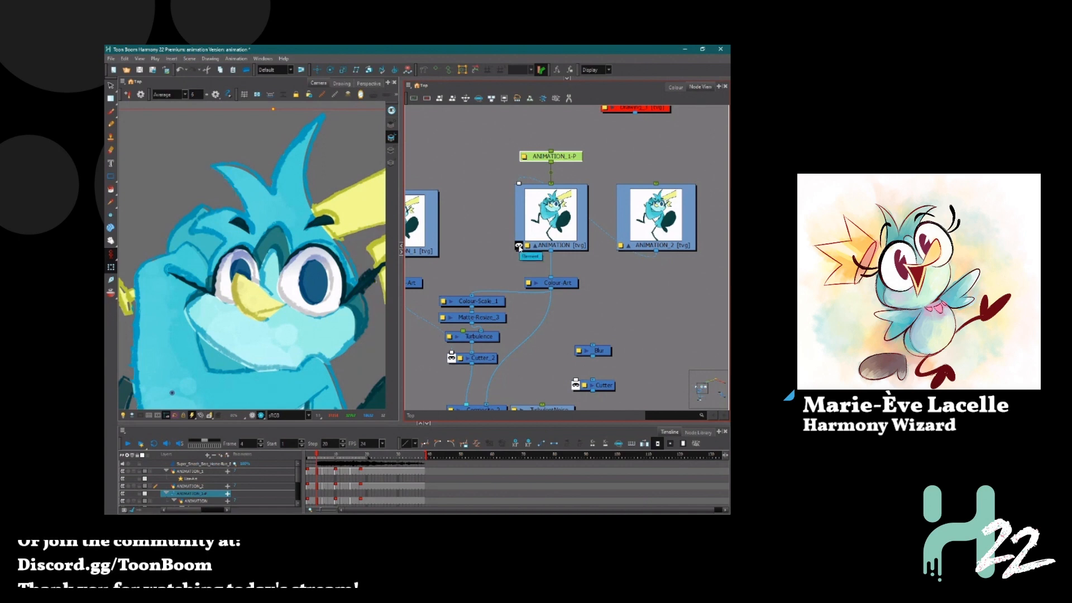
scroll(215, 198, "up", 3)
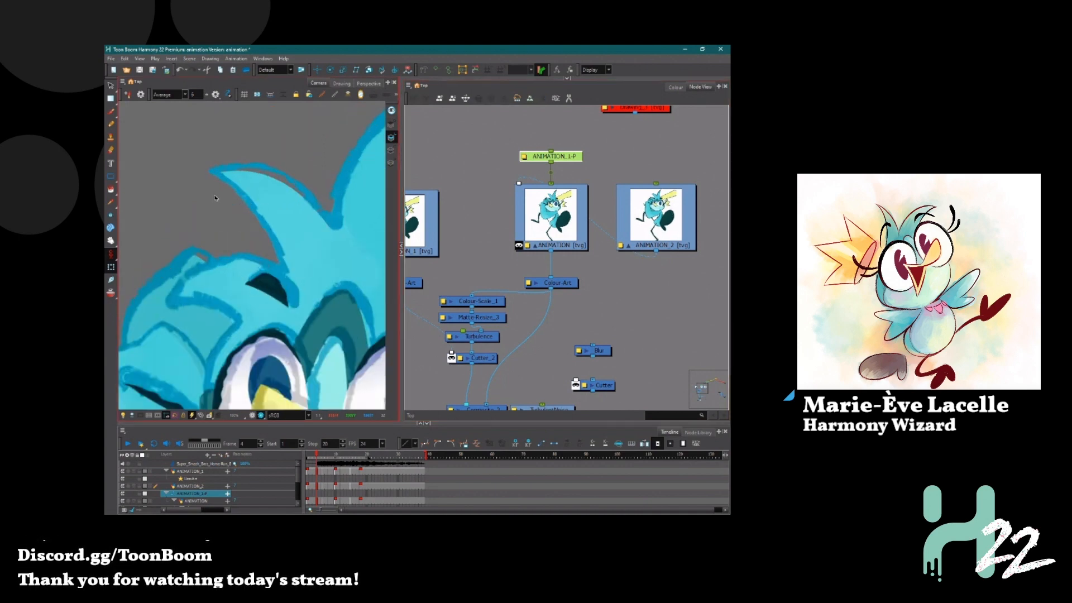
scroll(215, 198, "up", 2)
scroll(259, 249, "down", 4)
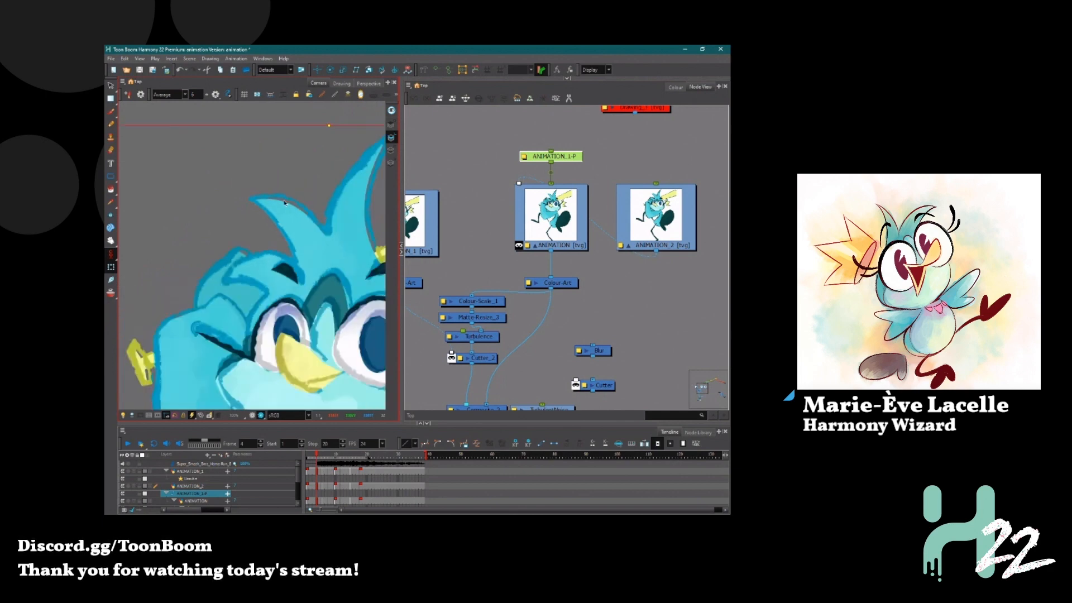
scroll(285, 202, "up", 3)
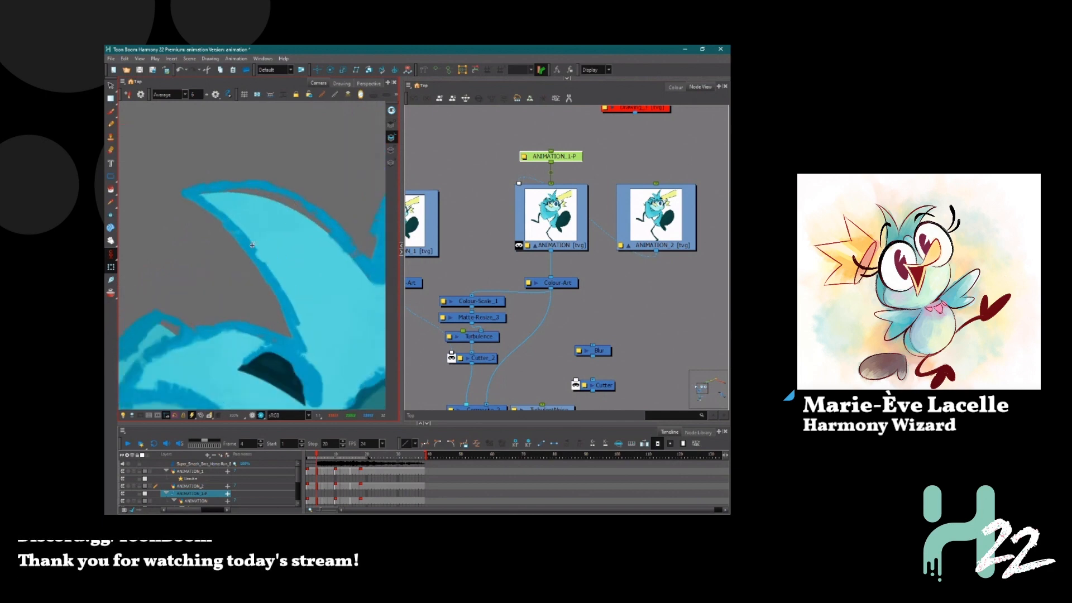
Disconnect ANIMATION_2 from ANIMATION's matte port and compare the colour fill on the head, arm and legs
left_click(609, 239)
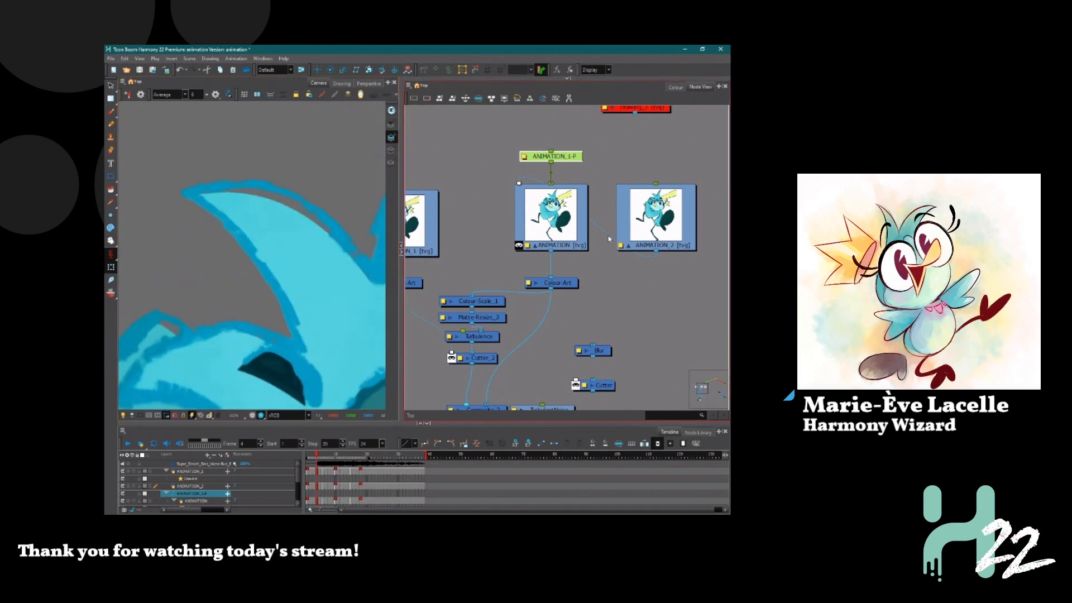
left_click_drag(609, 237, 607, 246)
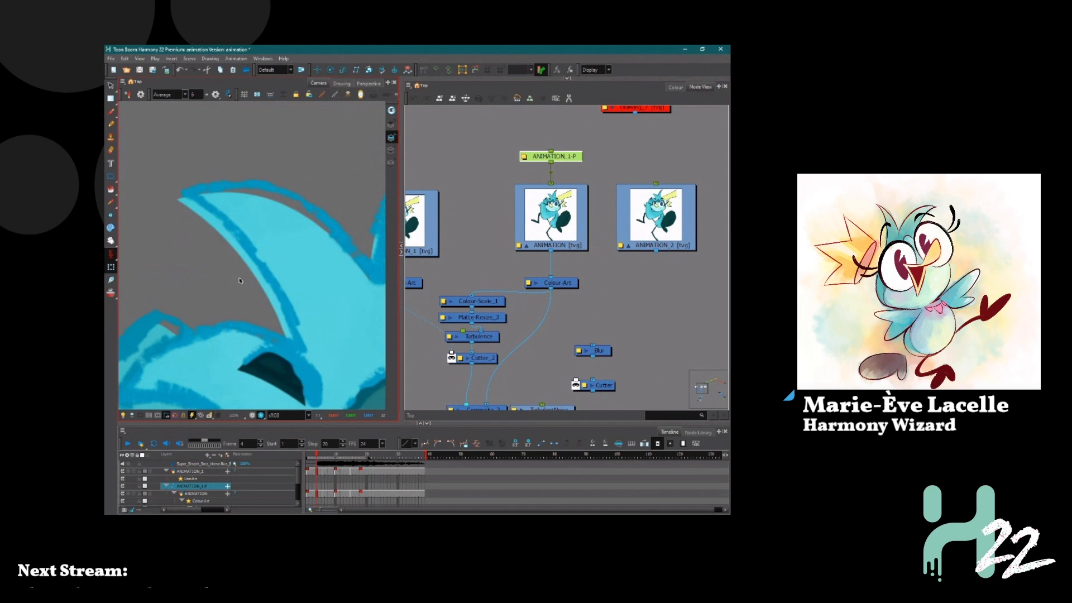
scroll(275, 230, "down", 5)
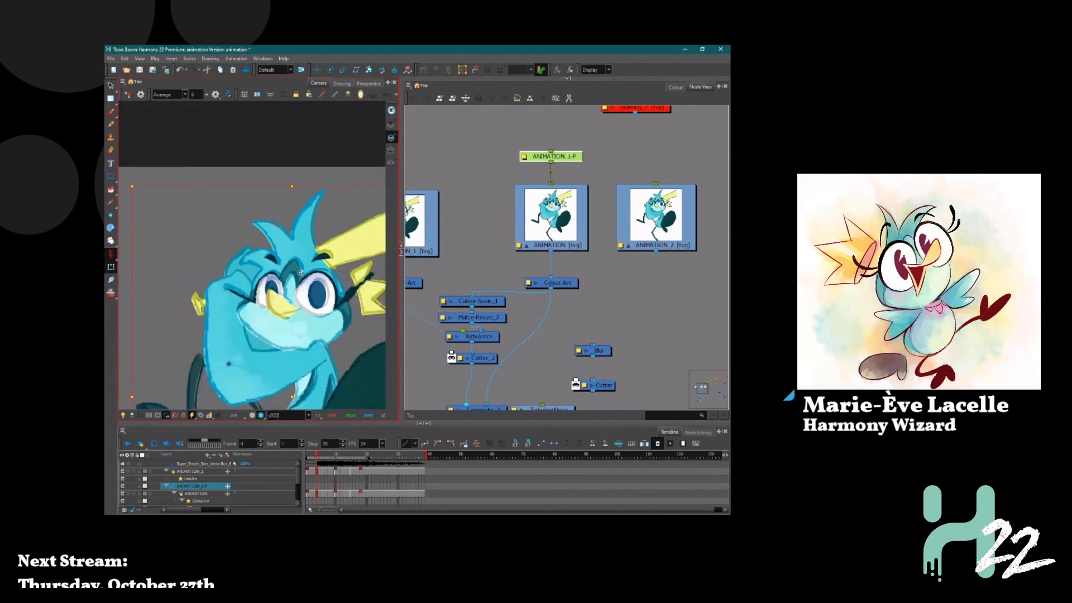
scroll(301, 273, "down", 5)
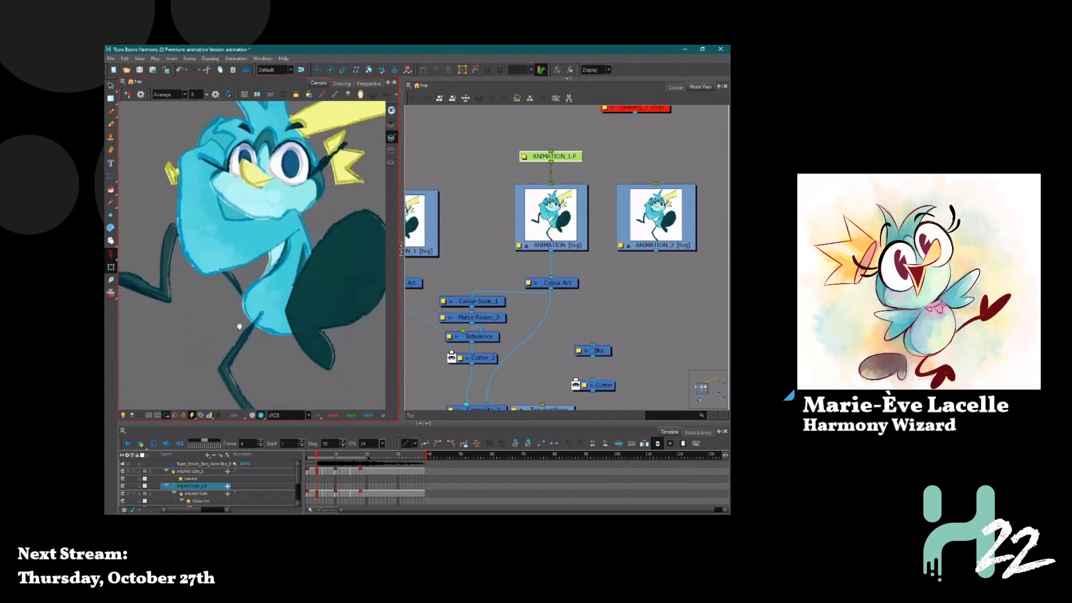
scroll(239, 326, "up", 6)
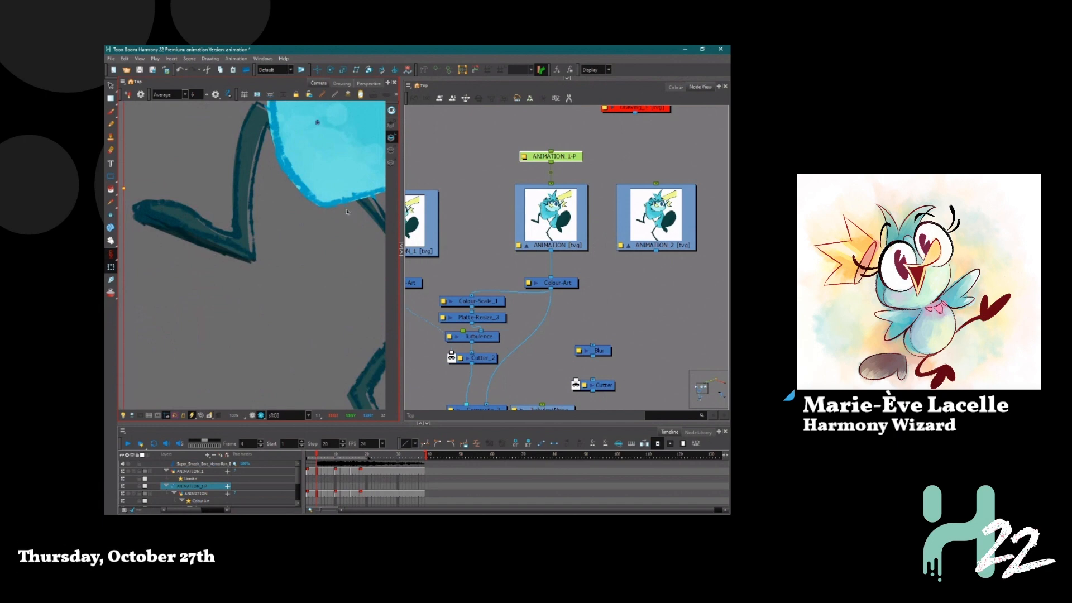
scroll(346, 211, "up", 4)
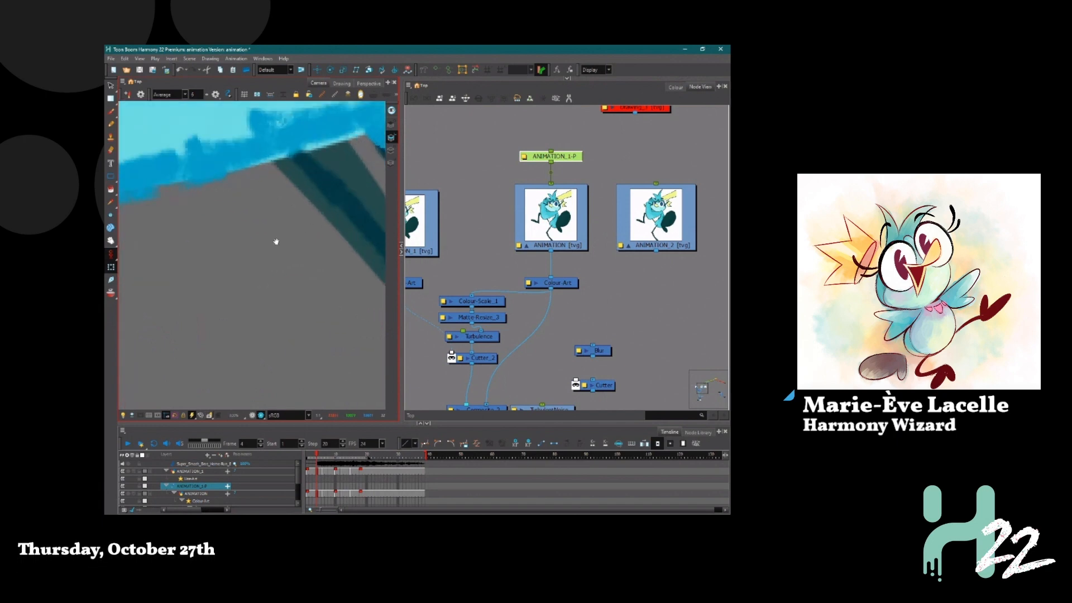
scroll(276, 241, "down", 2)
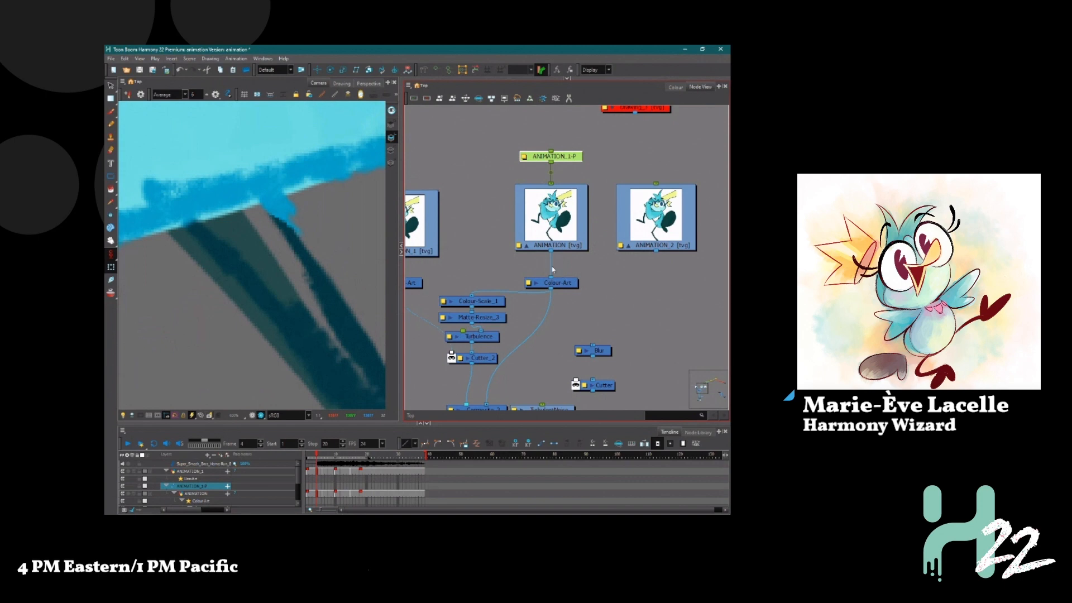
Plug ANIMATION_2 back into the matte port of the ANIMATION drawing and check the fill around the legs
left_click_drag(657, 252, 525, 183)
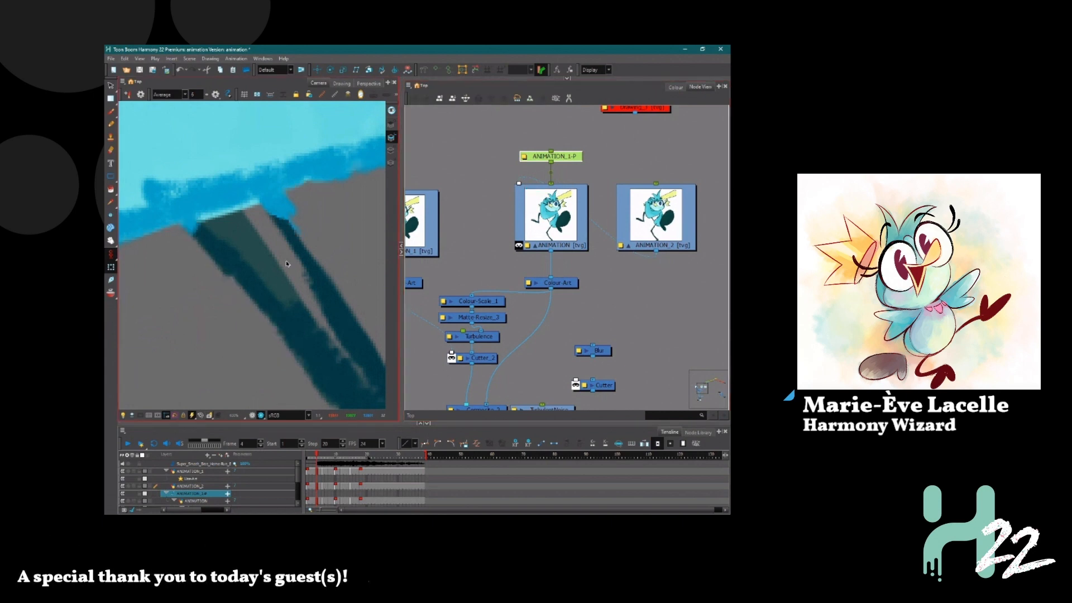
scroll(223, 300, "down", 5)
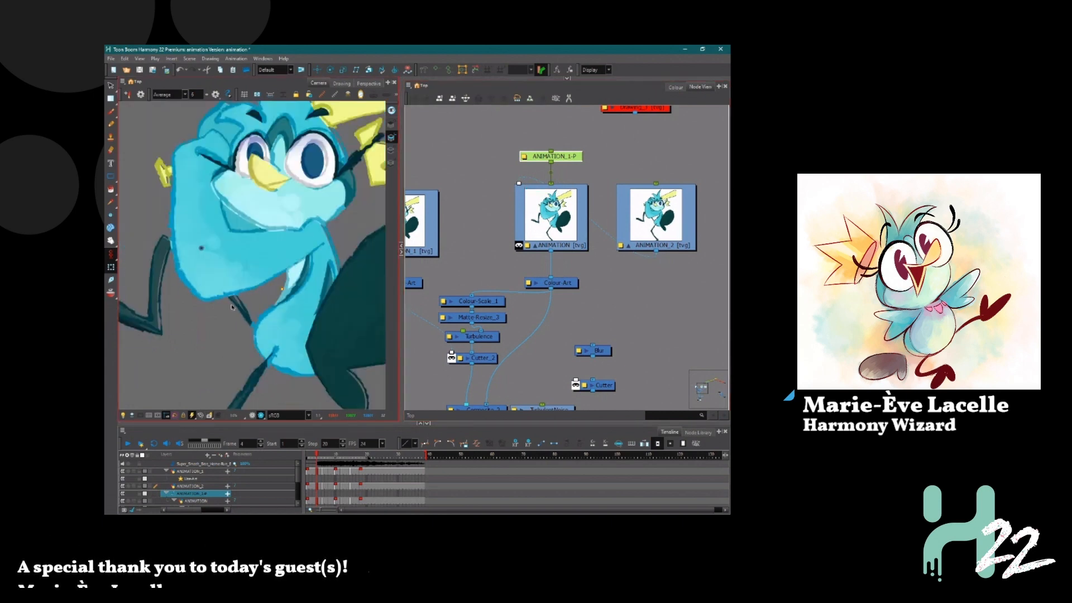
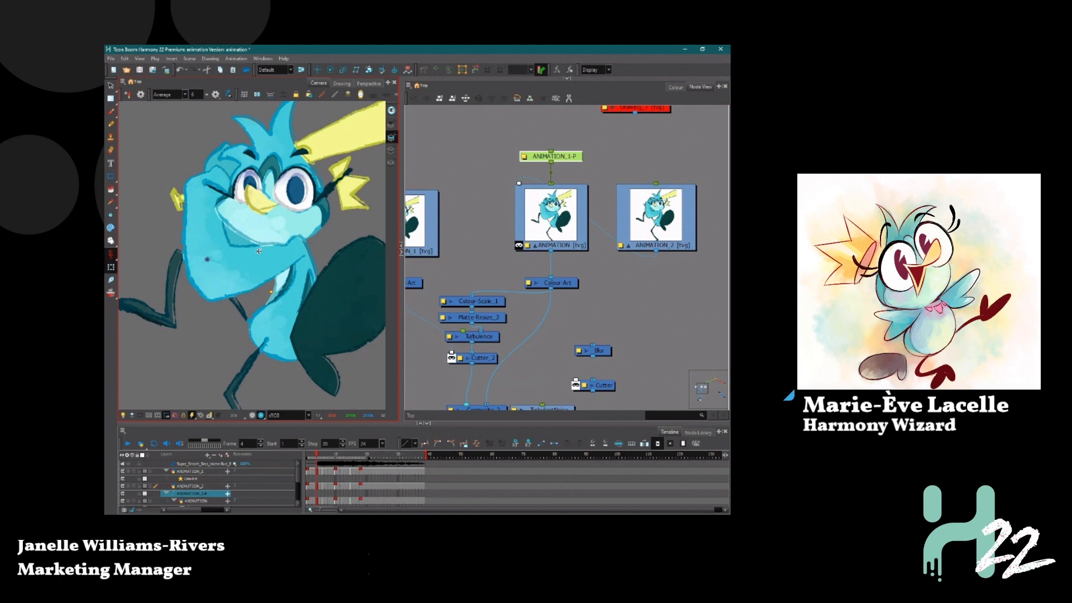
Deselect the peg and examine the offset textured outlines on the whole character and up close
scroll(280, 207, "down", 1)
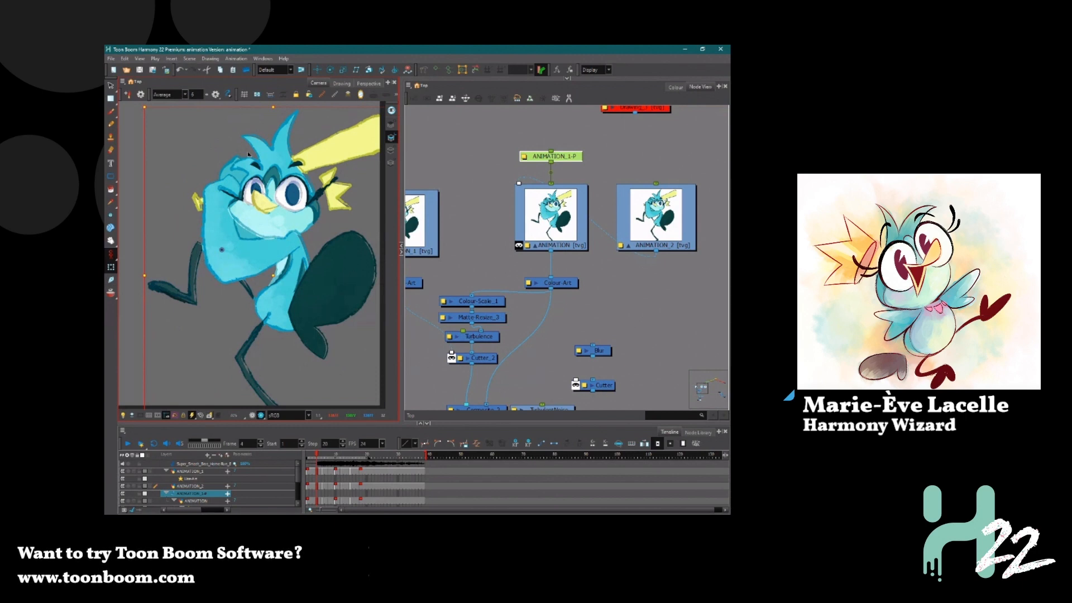
scroll(285, 209, "down", 2)
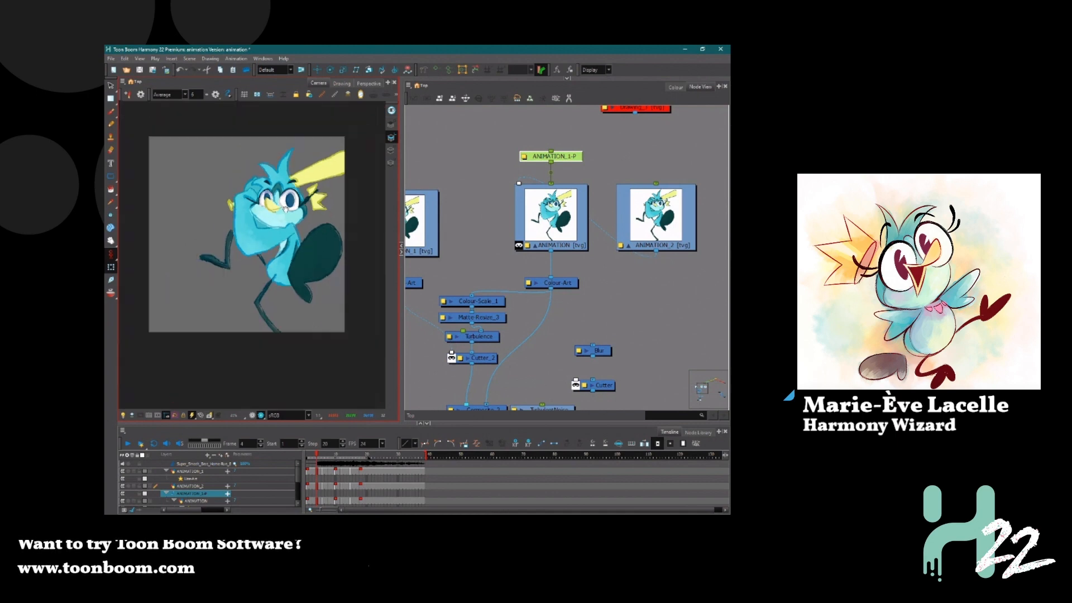
scroll(285, 209, "up", 3)
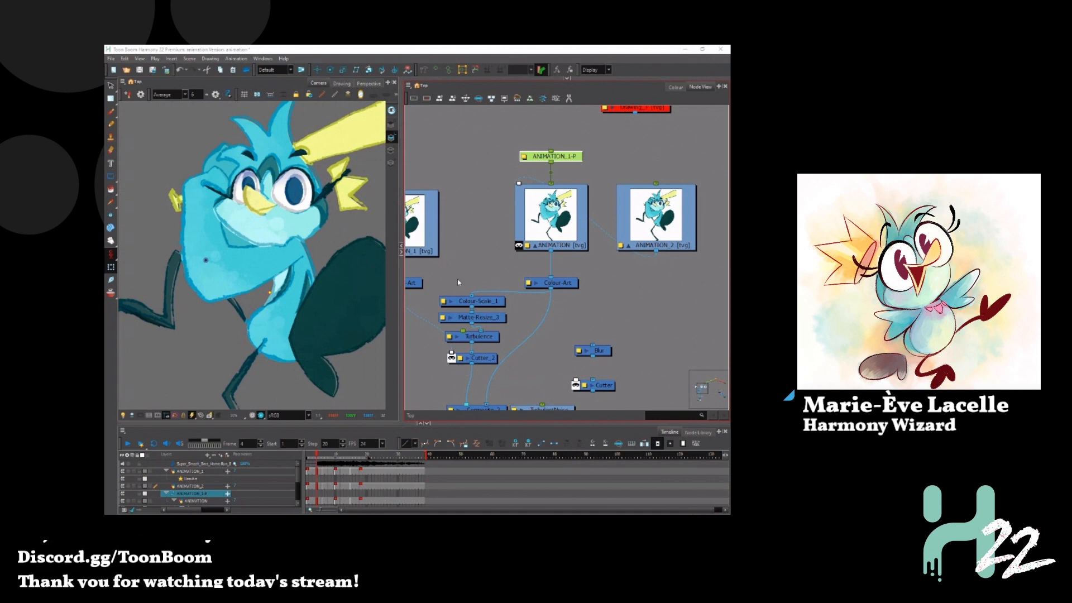
scroll(344, 259, "down", 2)
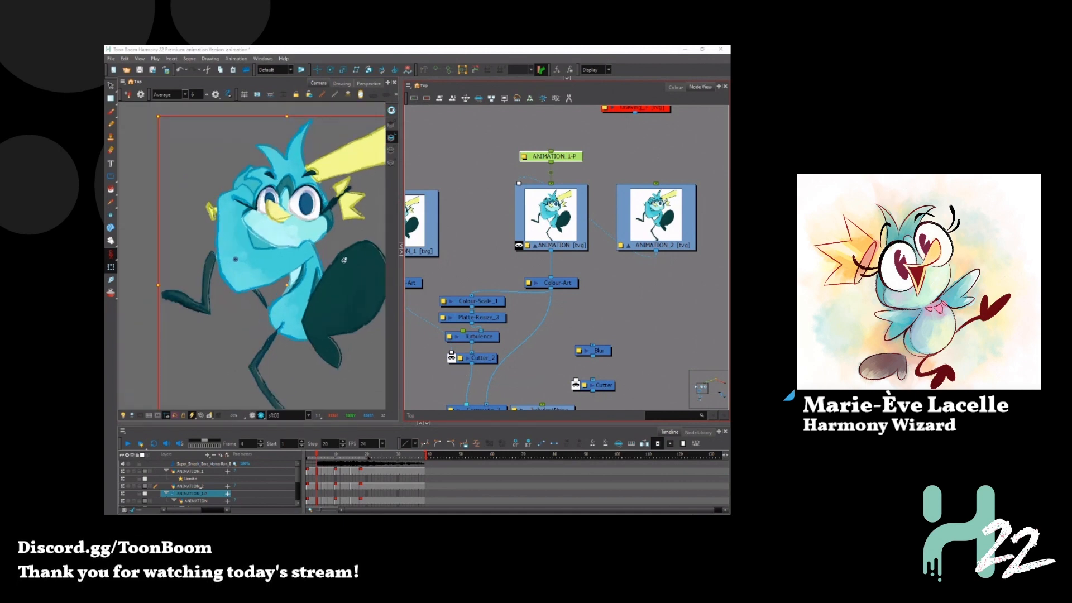
scroll(344, 259, "up", 2)
left_click(287, 272)
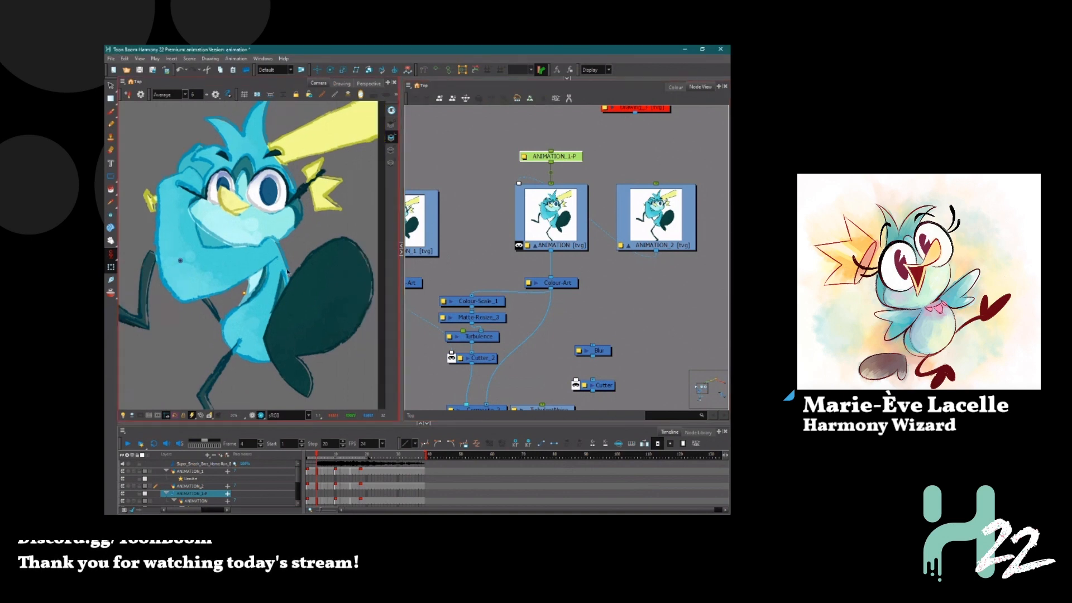
mouse_move(302, 267)
left_mouse_down()
mouse_move(312, 267)
mouse_move(287, 277)
left_mouse_up()
scroll(294, 275, "down", 2)
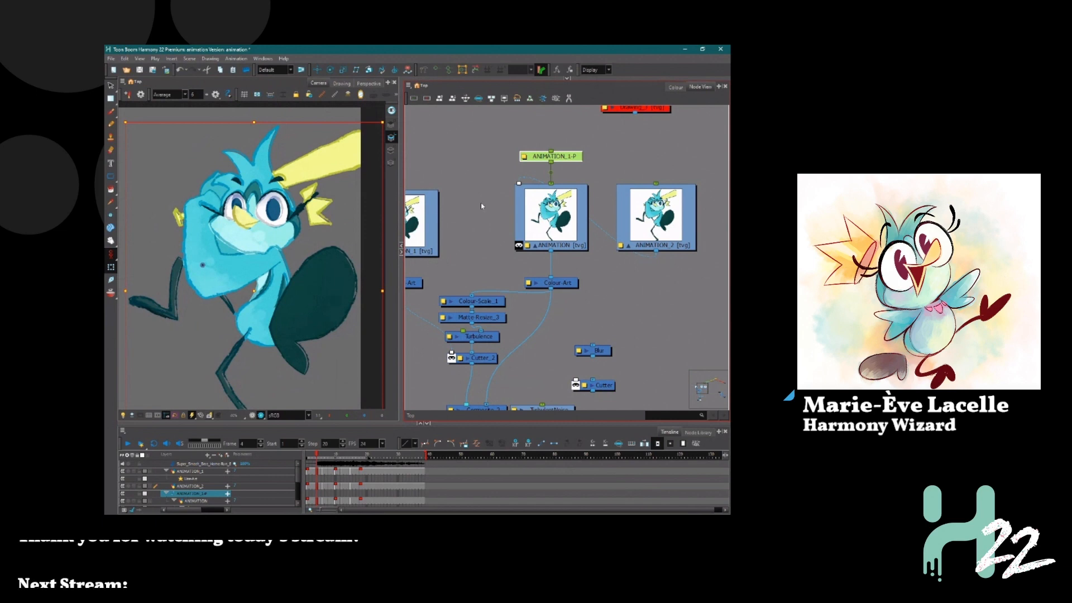
left_click(481, 204)
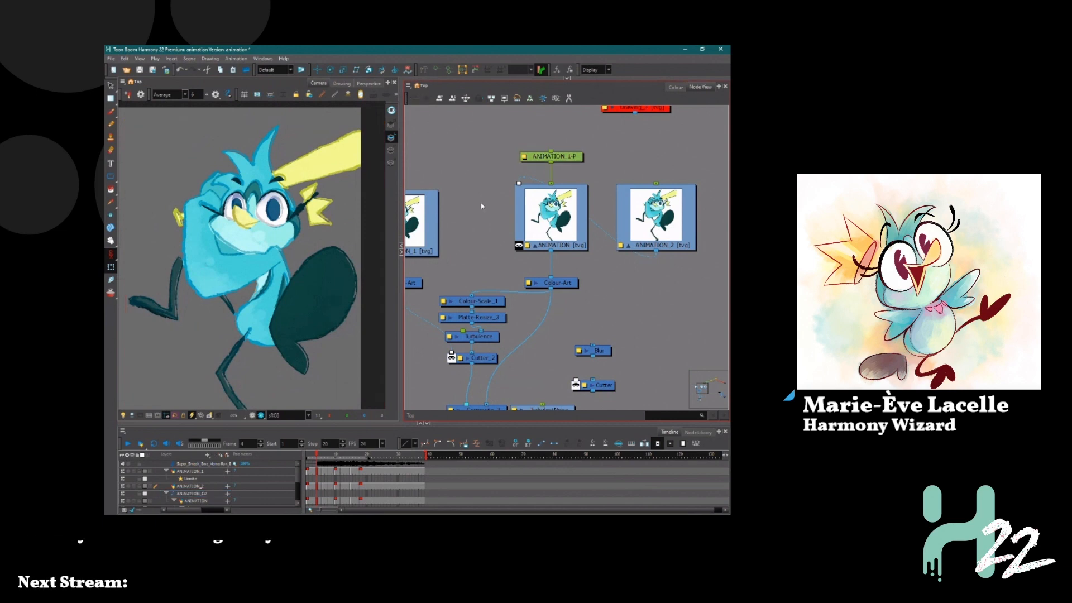
scroll(208, 273, "up", 5)
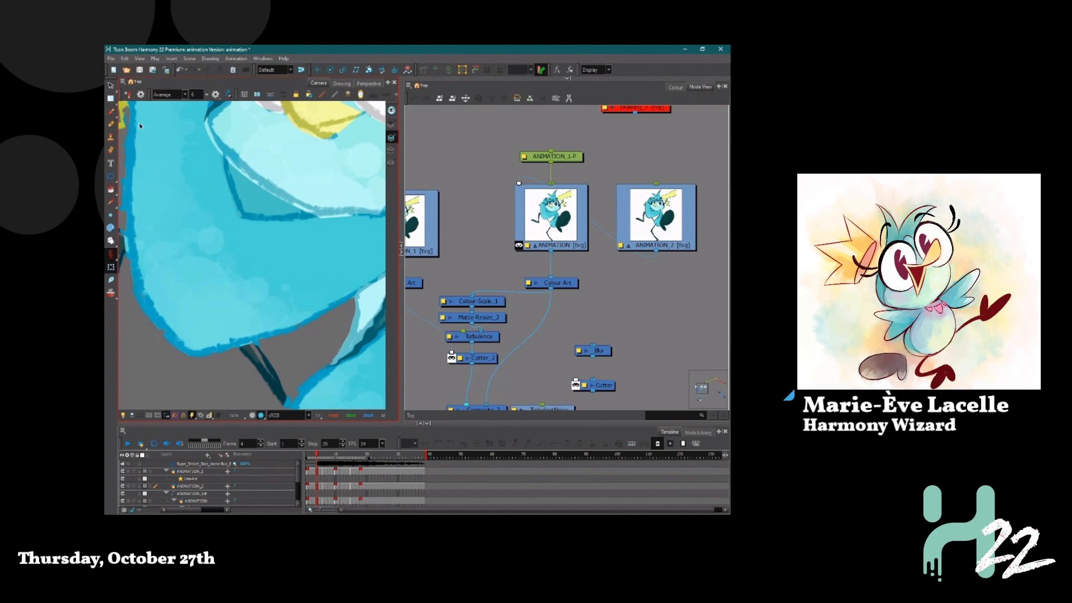
scroll(320, 250, "down", 4)
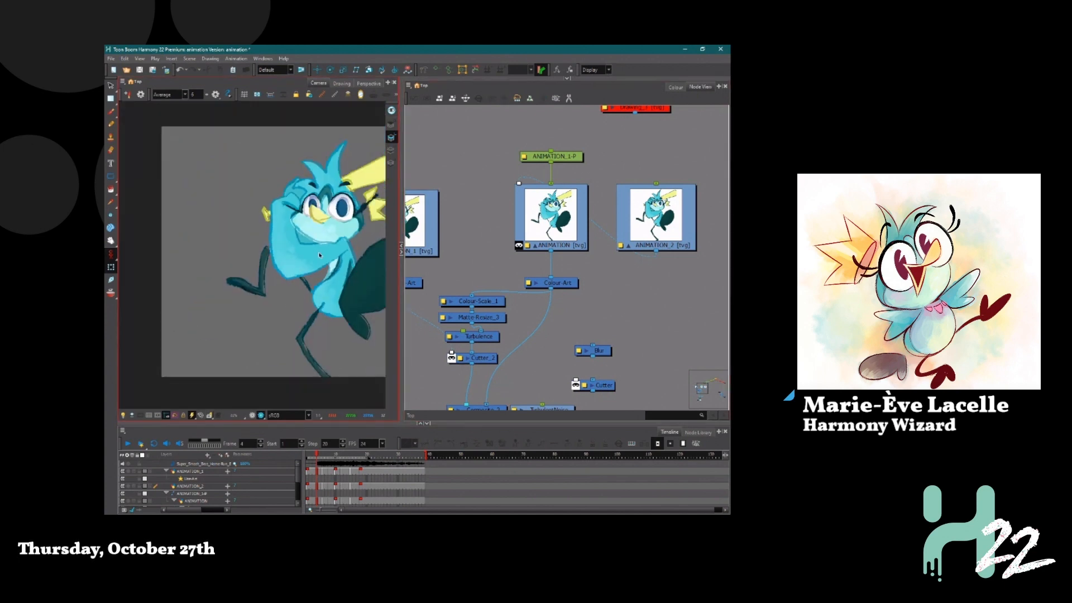
Examine the outlines and brush texture up close on the character's beak, face and arm, then across the whole body
scroll(320, 249, "up", 2)
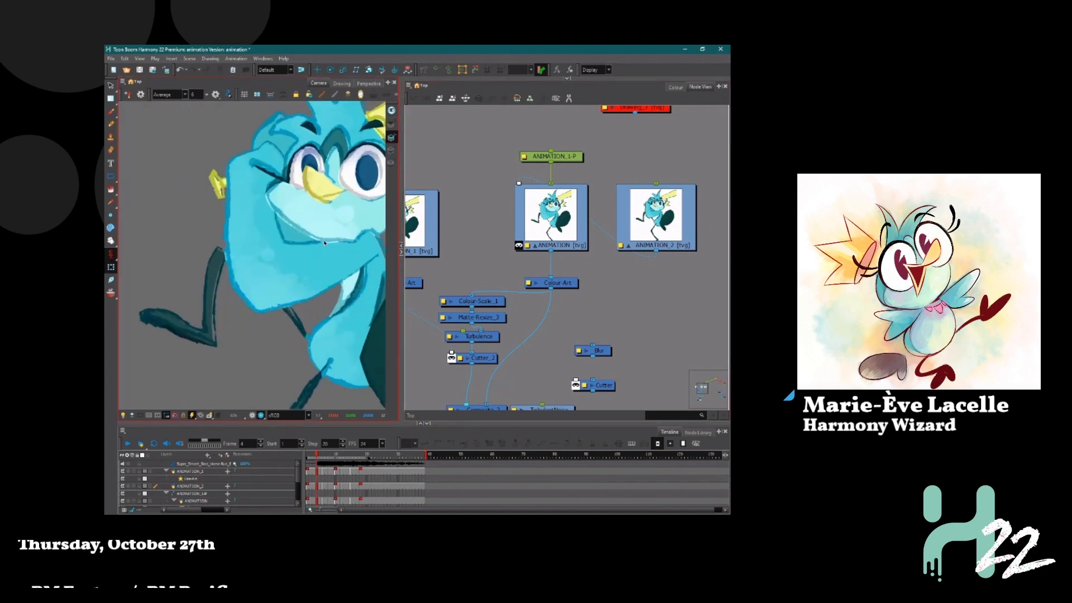
left_click_drag(325, 242, 269, 239)
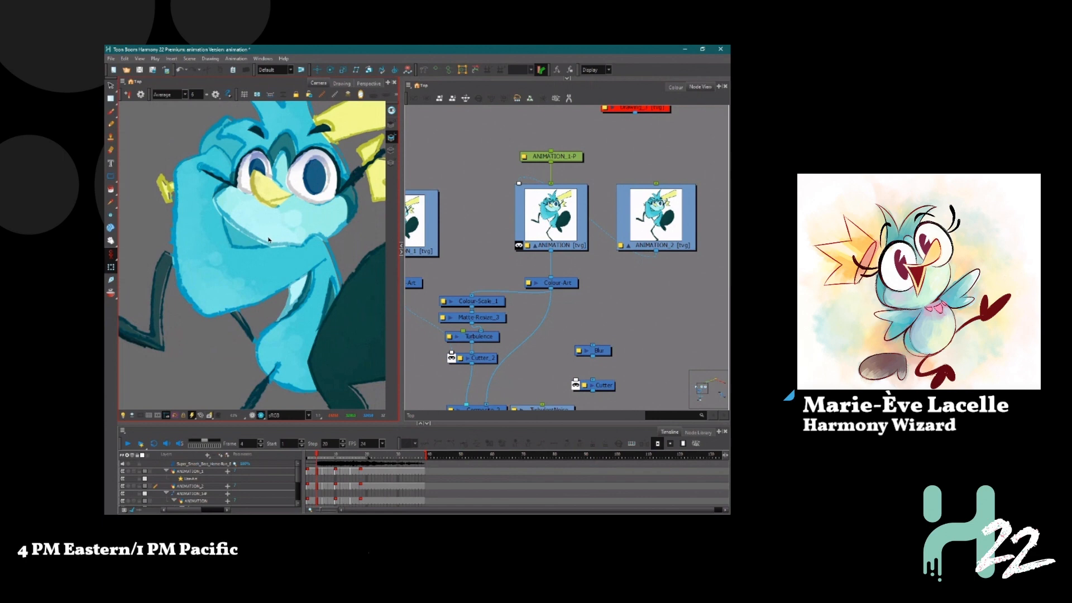
scroll(266, 219, "up", 6)
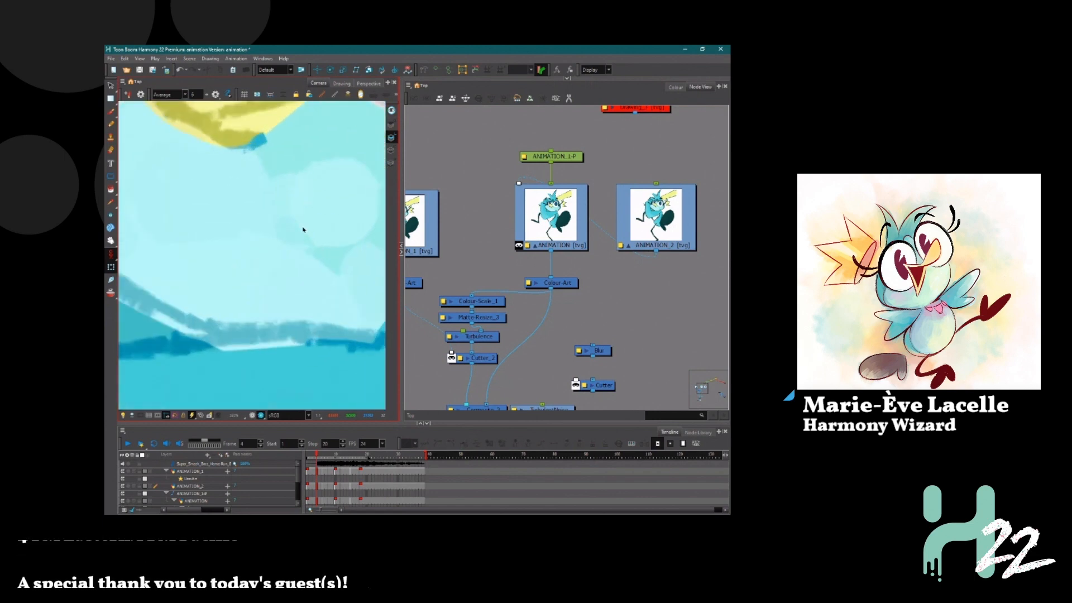
scroll(304, 229, "down", 3)
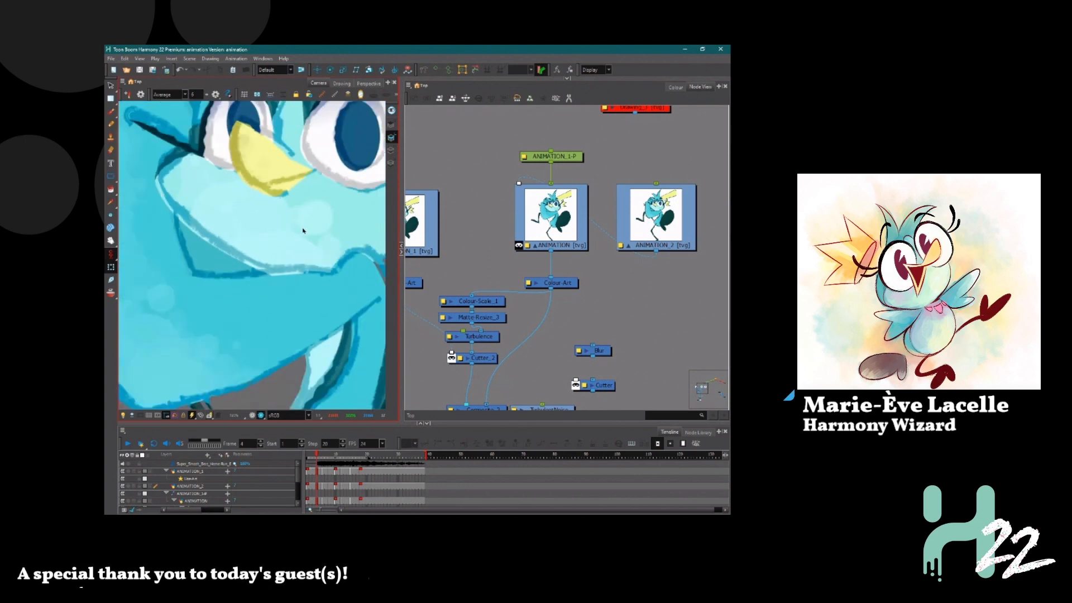
scroll(304, 229, "down", 4)
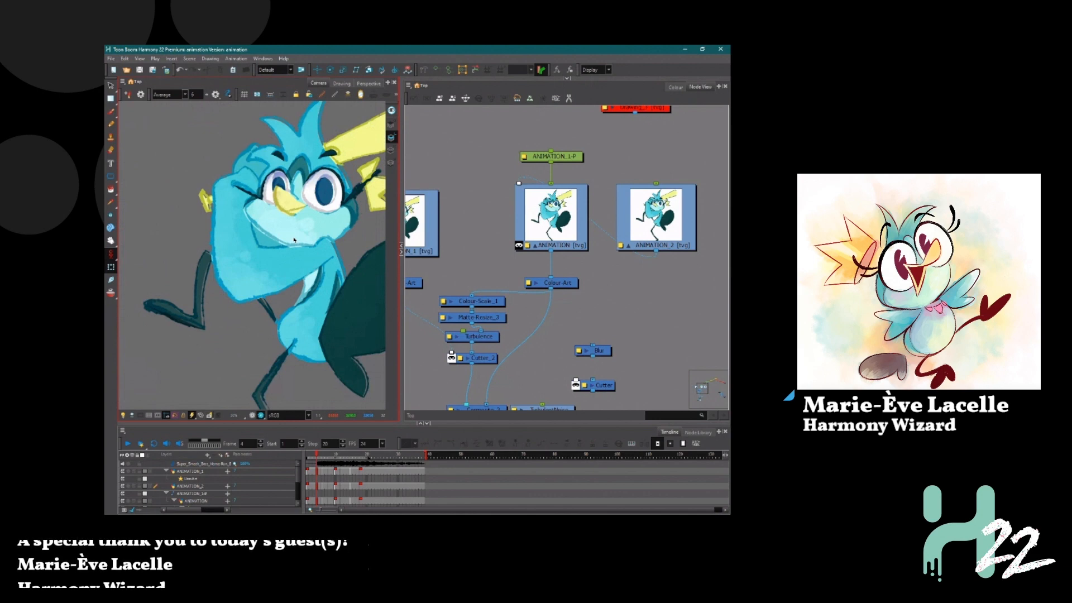
scroll(323, 251, "up", 1)
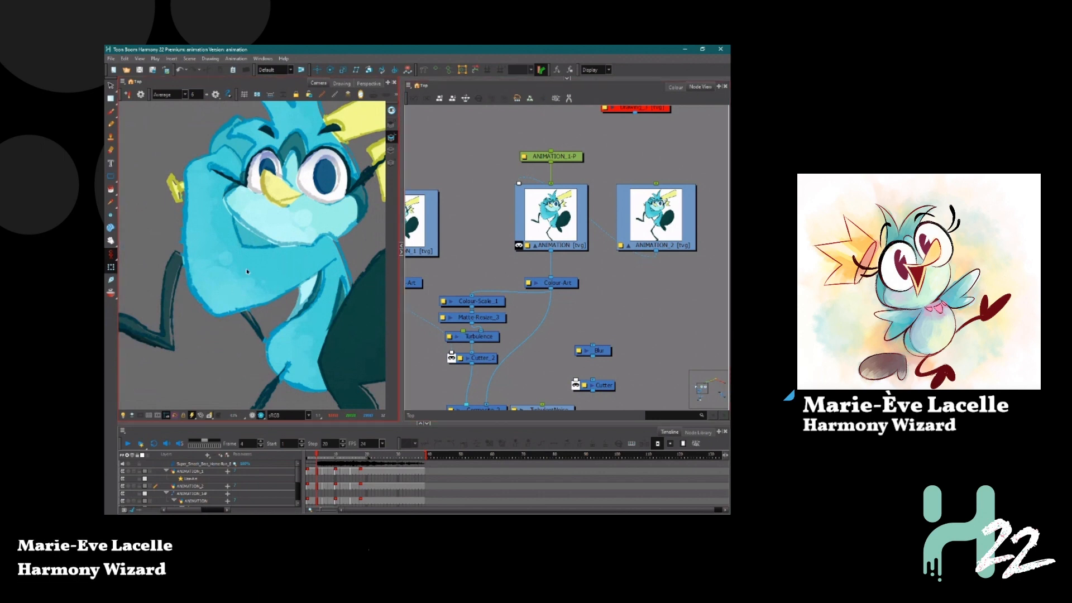
scroll(247, 272, "up", 2)
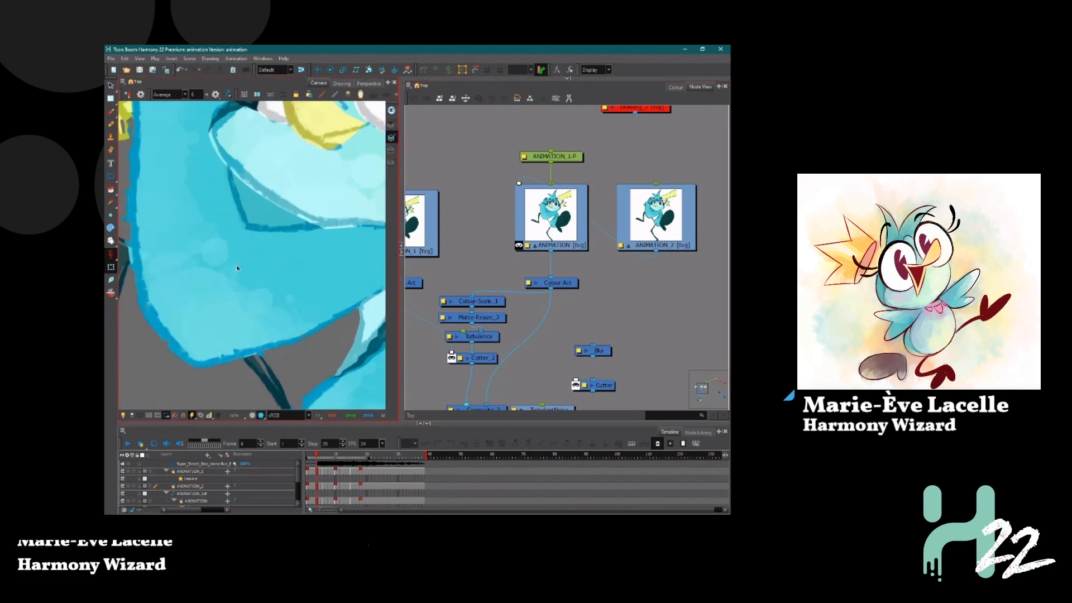
scroll(236, 268, "down", 5)
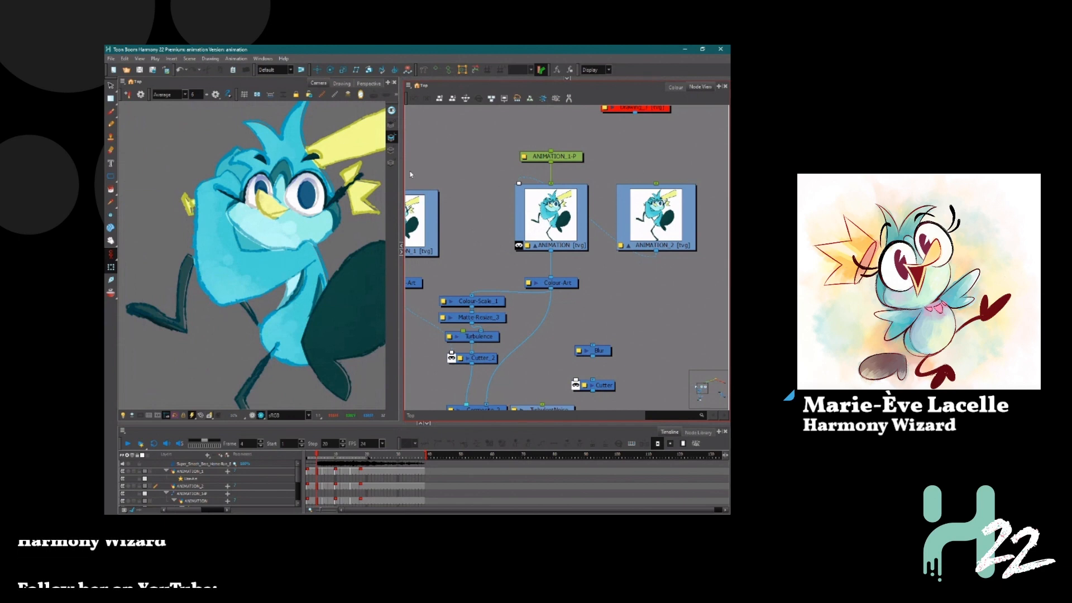
scroll(477, 331, "down", 4)
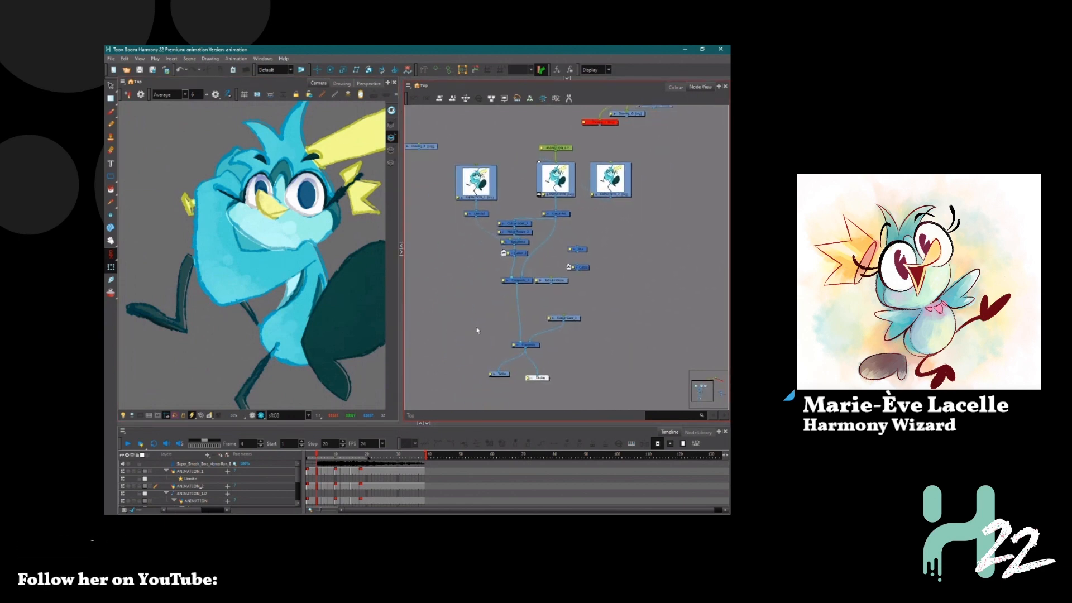
scroll(477, 320, "up", 4)
key("ctrl+r")
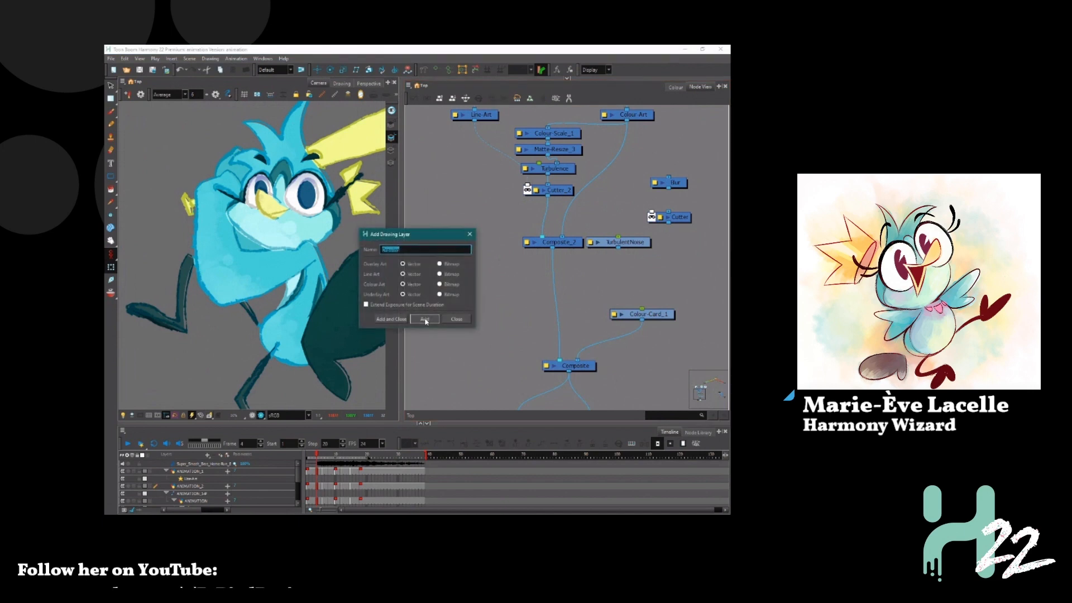
left_click(457, 319)
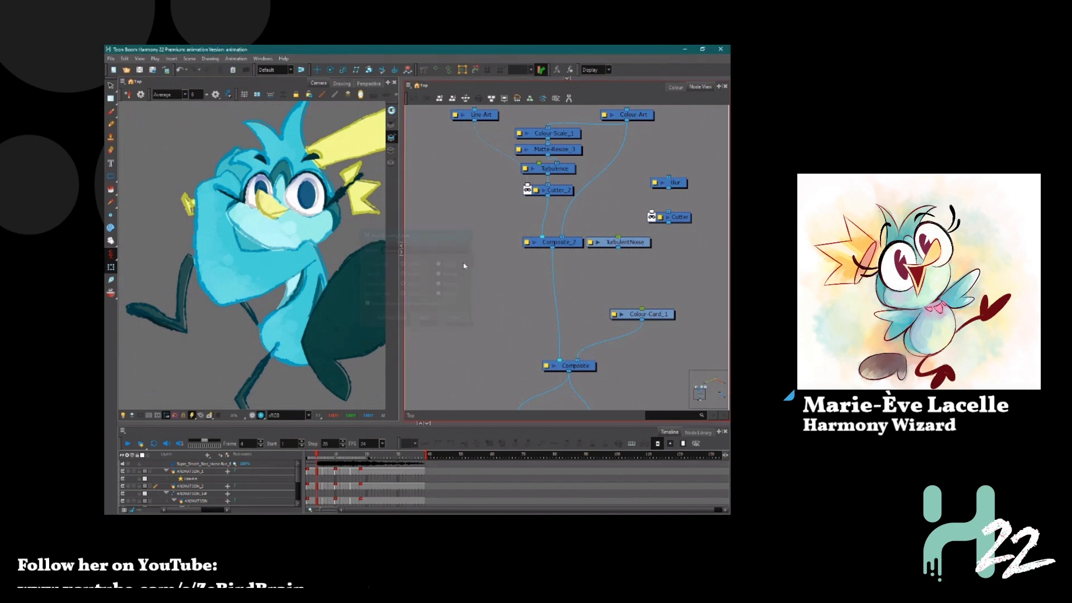
Preview the paper texture img.jpg on the Desktop and import it as an original bitmap on a new single layer
left_click(110, 59)
mouse_move(140, 161)
left_click(210, 162)
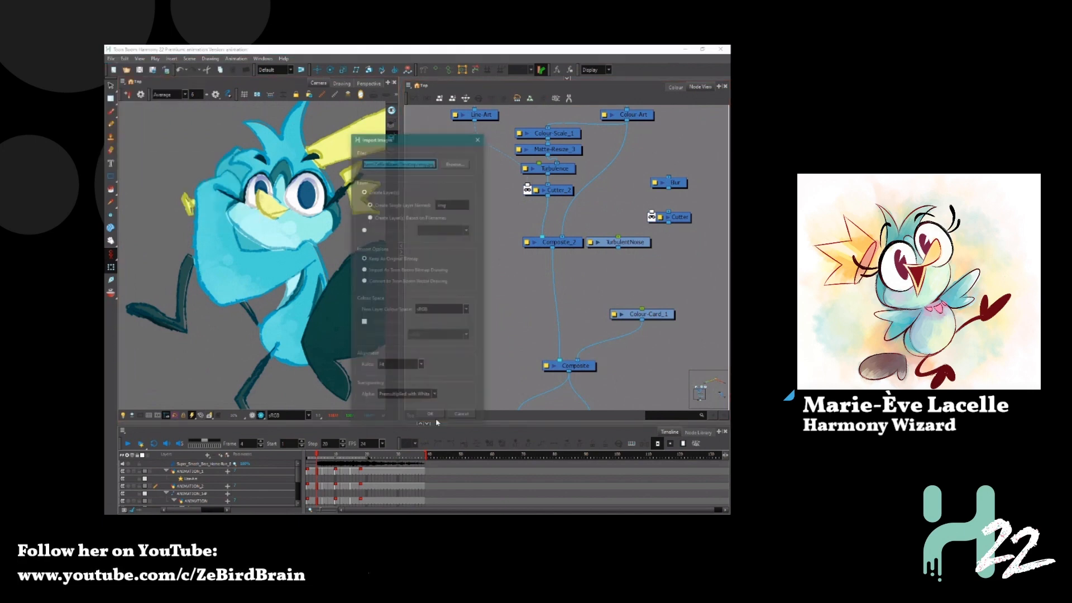
left_click(456, 162)
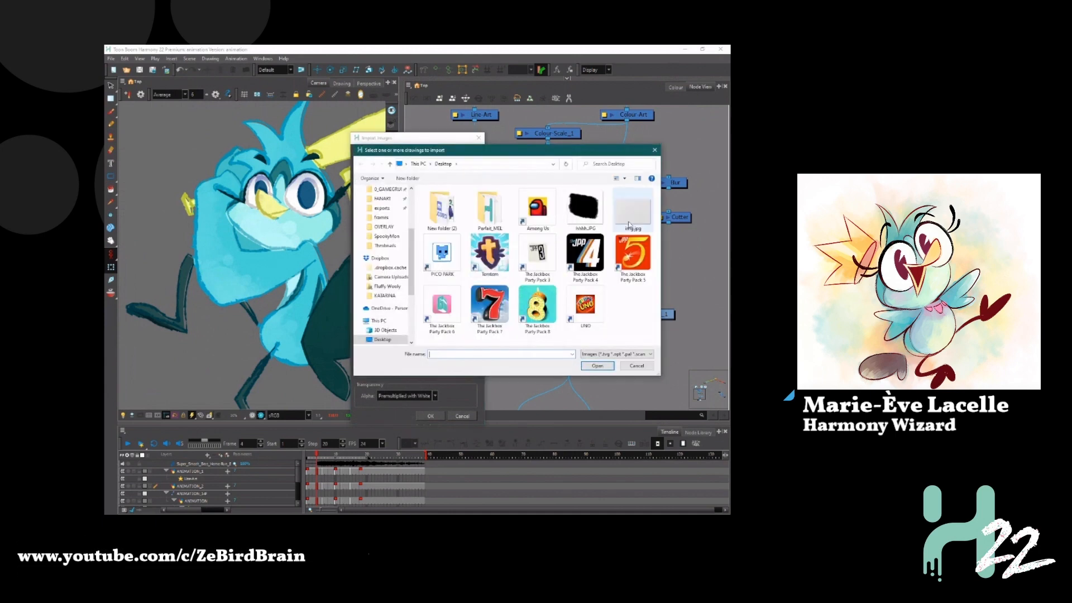
right_click(635, 222)
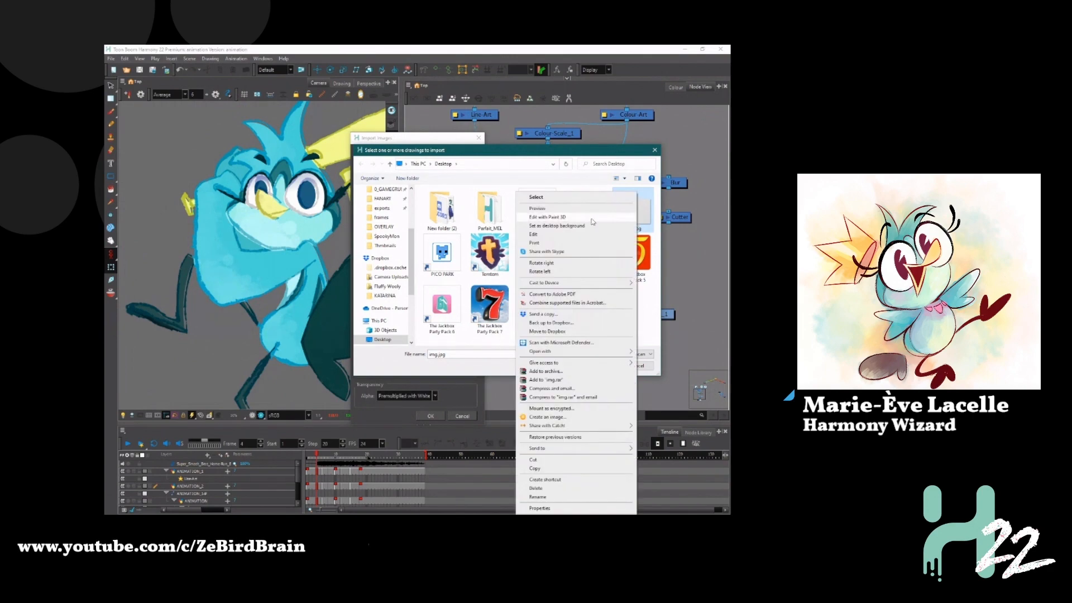
left_click(538, 210)
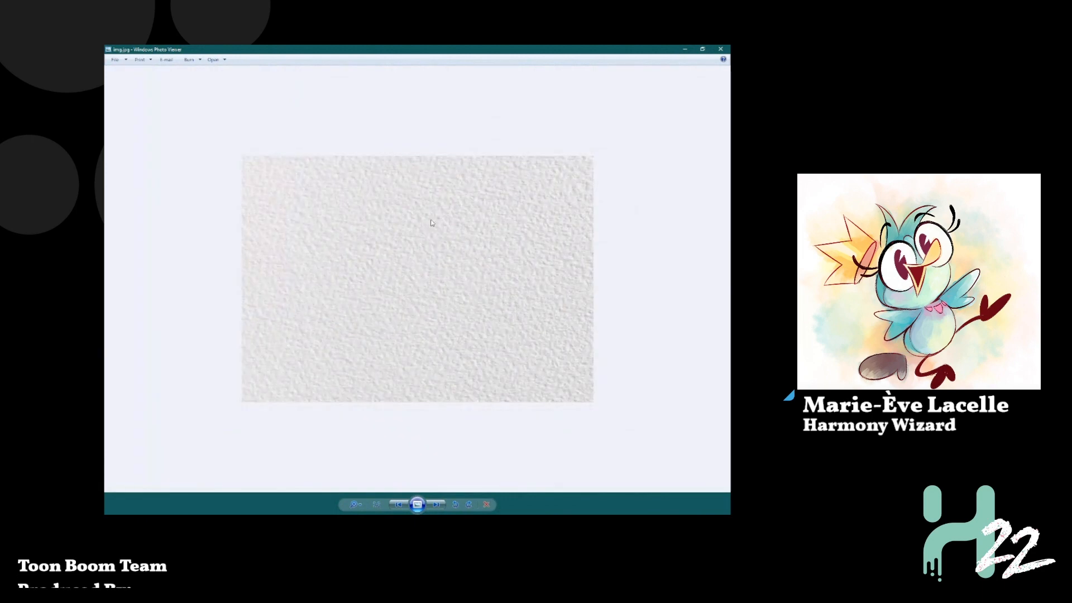
left_click(722, 50)
left_click(597, 368)
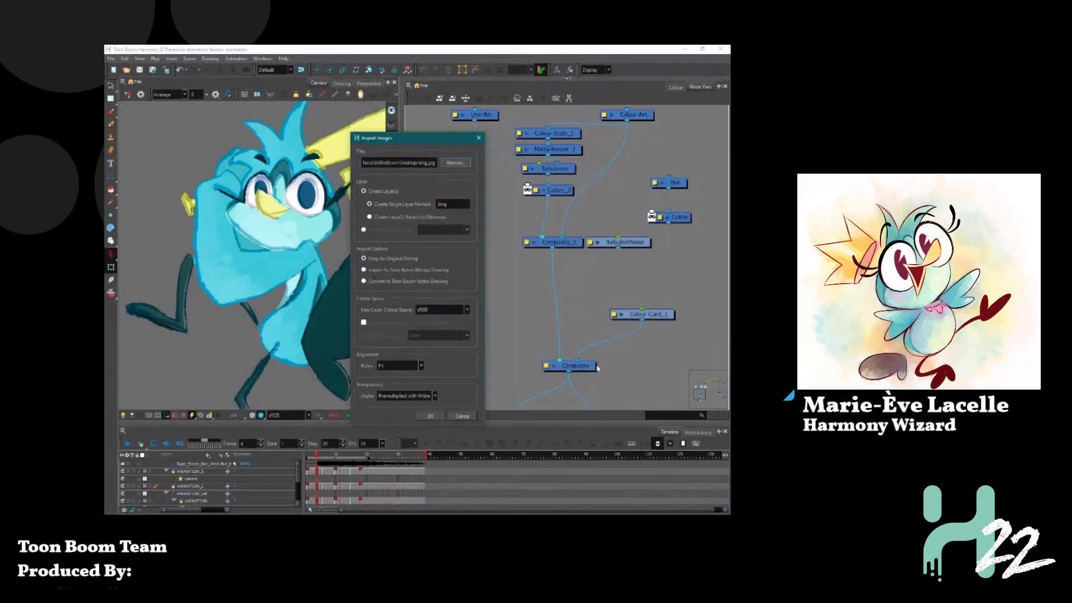
left_click(429, 416)
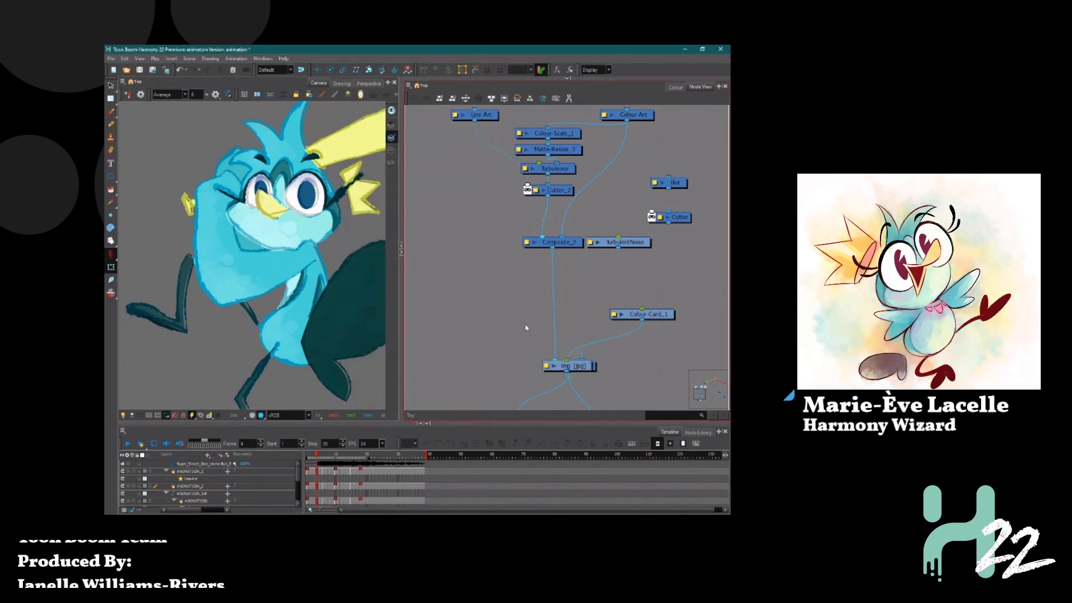
Insert a Cutter between the img node and Composite, and feed the output of Composite_2 into the cutter's matte port
left_click_drag(555, 341, 518, 314)
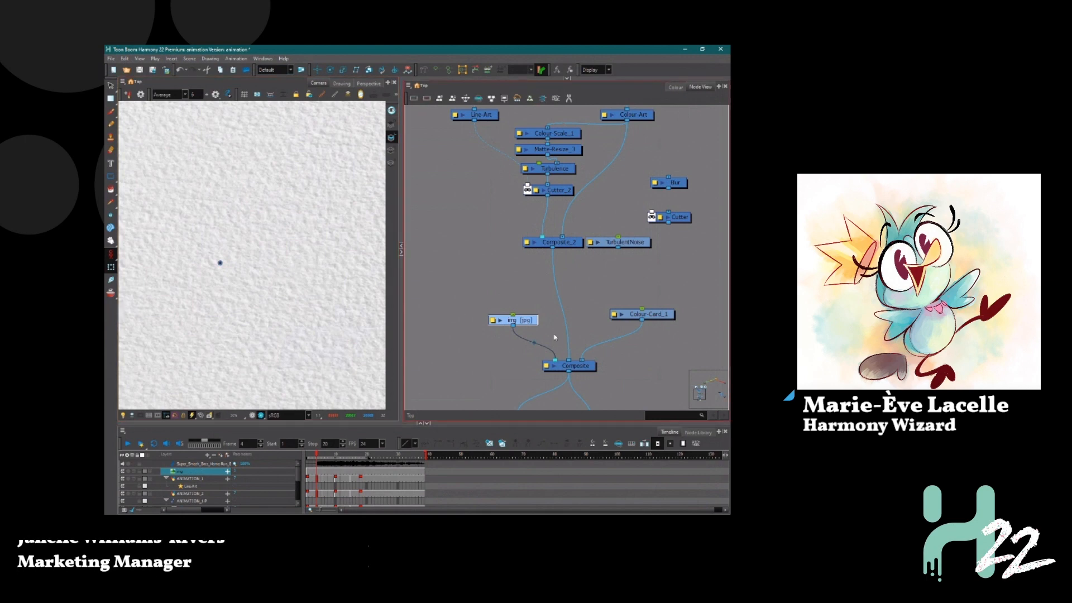
key("Return")
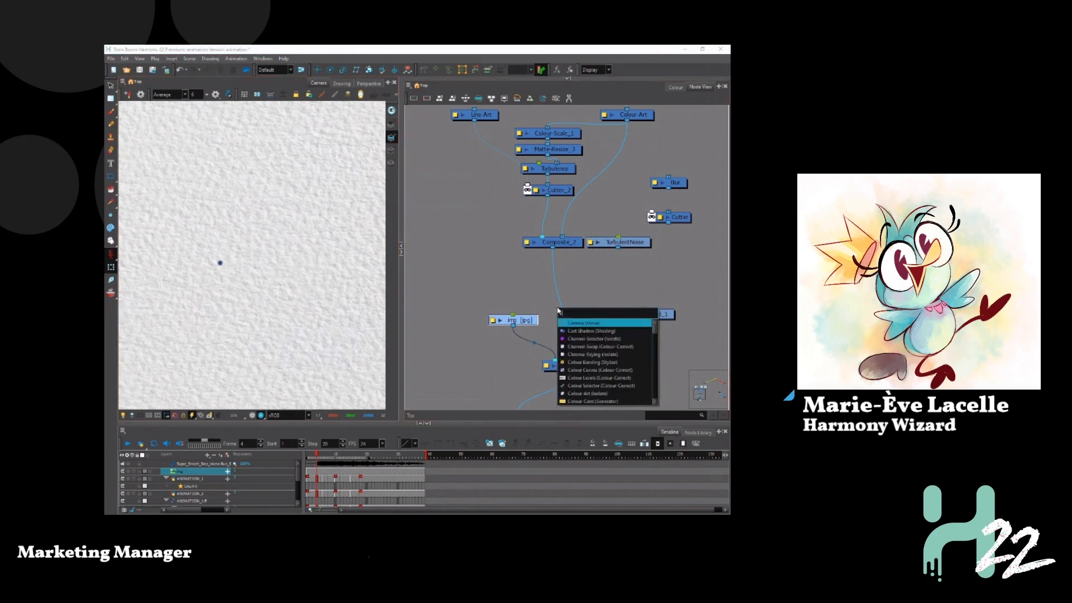
type("cut")
double_click(577, 321)
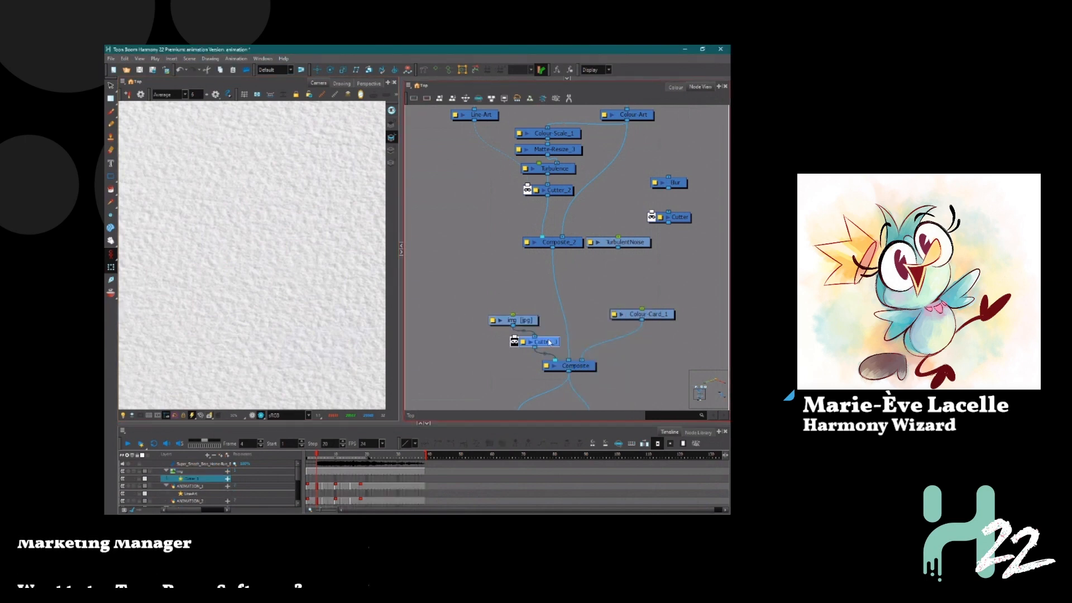
left_click_drag(550, 342, 577, 302)
mouse_move(541, 352)
left_mouse_down()
mouse_move(522, 316)
mouse_move(550, 296)
mouse_move(505, 303)
mouse_move(557, 360)
left_mouse_up()
left_click_drag(523, 322, 553, 248)
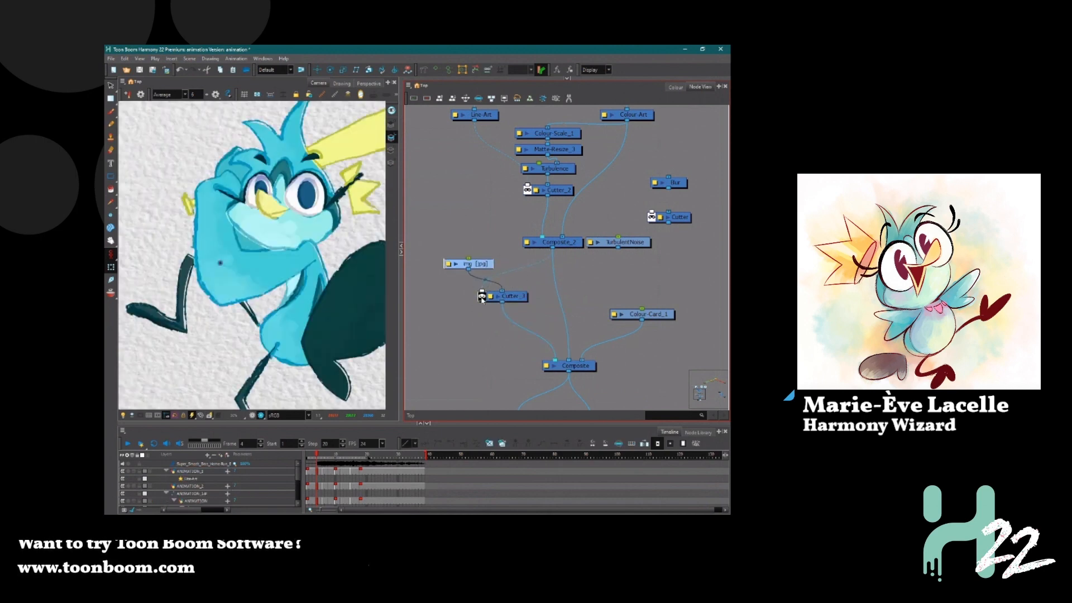
Switch the new cutter's inversion so the paper texture fills only the character's silhouette, and check the result
scroll(261, 205, "up", 5)
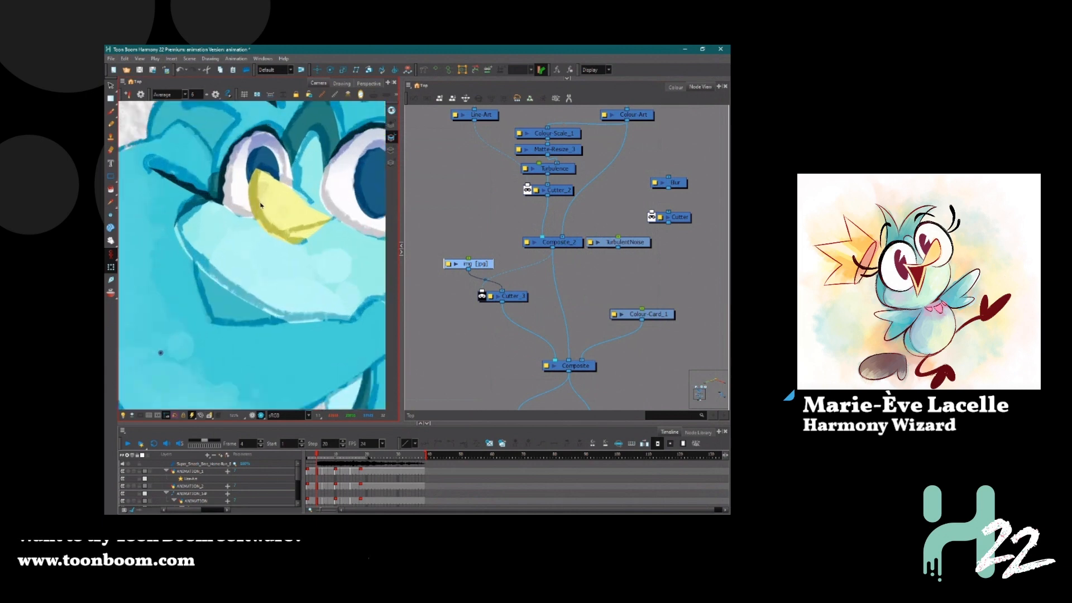
scroll(261, 204, "down", 5)
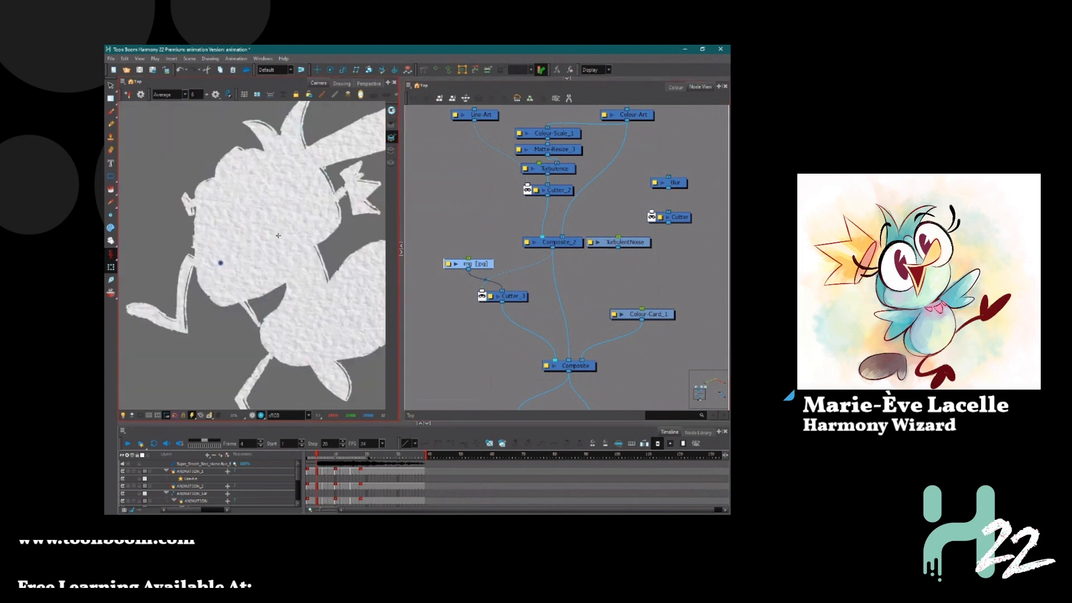
scroll(279, 236, "up", 2)
scroll(275, 232, "down", 3)
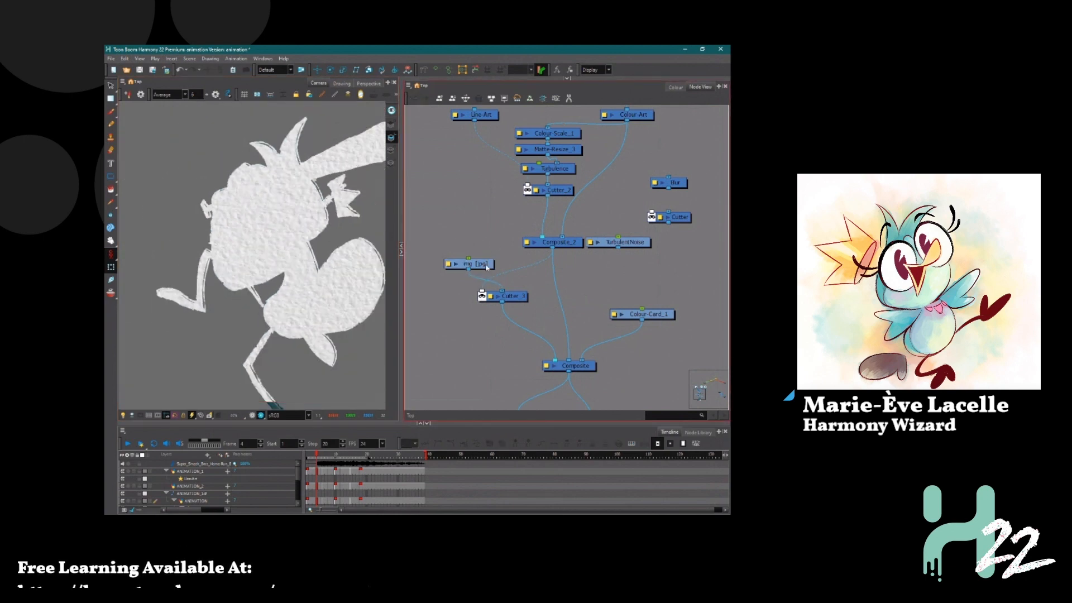
Align the img node above its cutter and add a Blending node just below the cutter
left_click_drag(487, 268, 521, 265)
left_click(535, 283)
key("Tab")
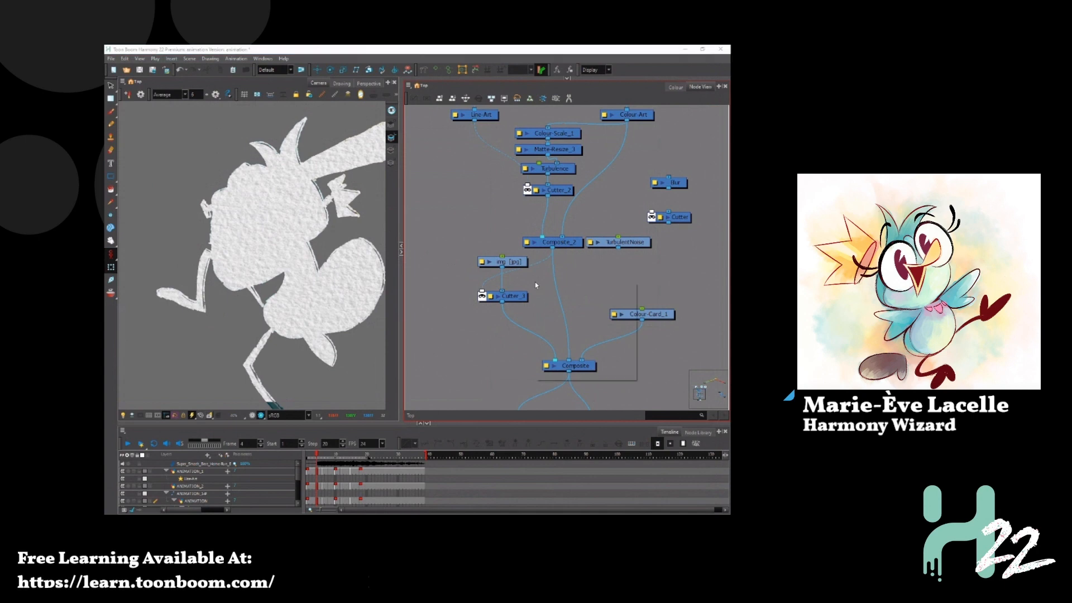
type("blu")
key("BackSpace")
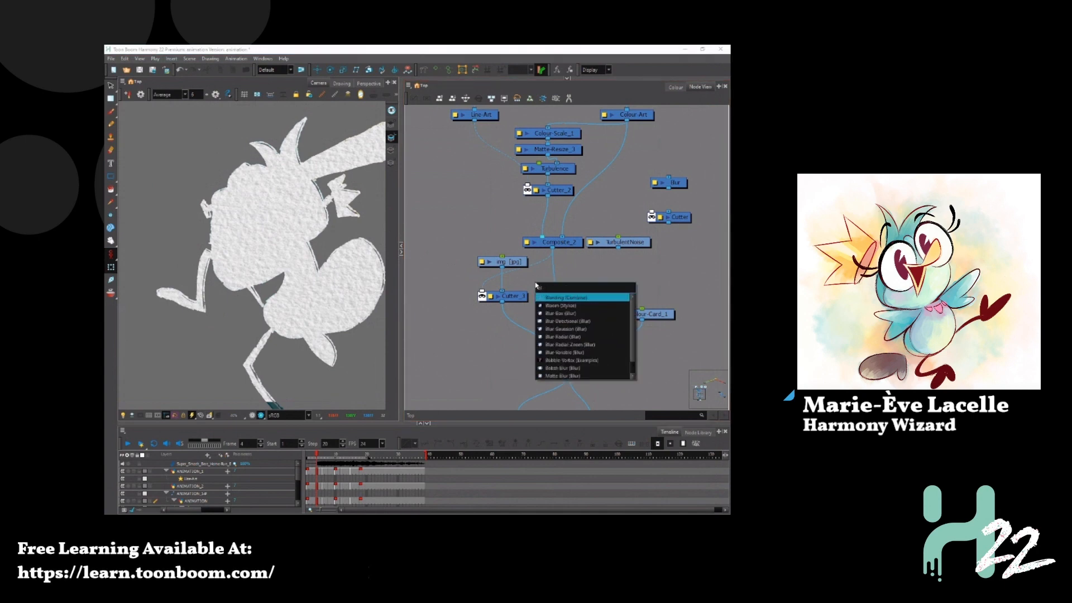
type("en")
key("Return")
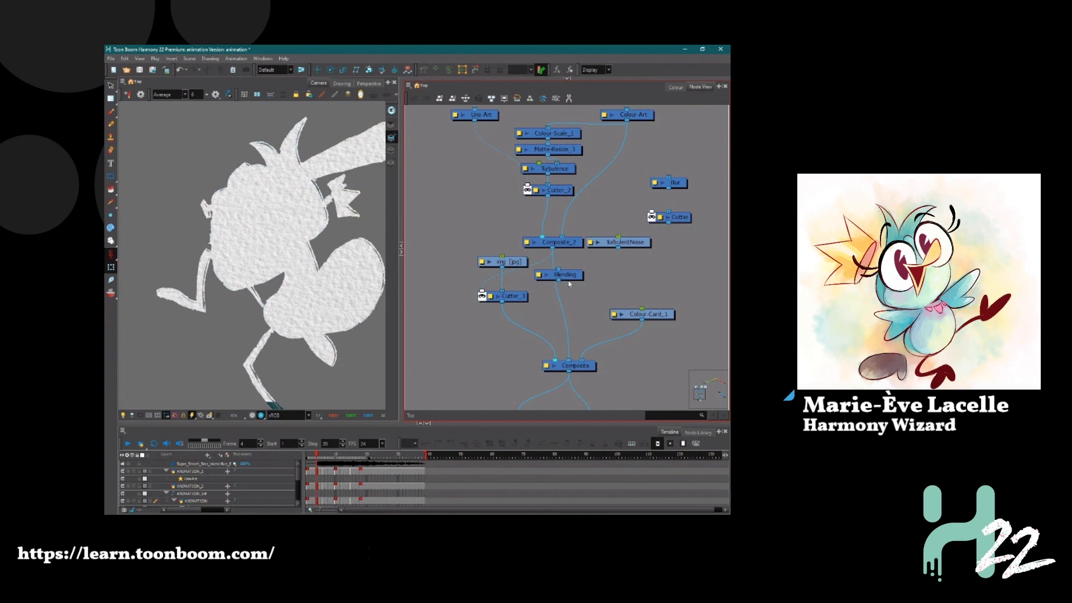
left_click_drag(570, 284, 510, 331)
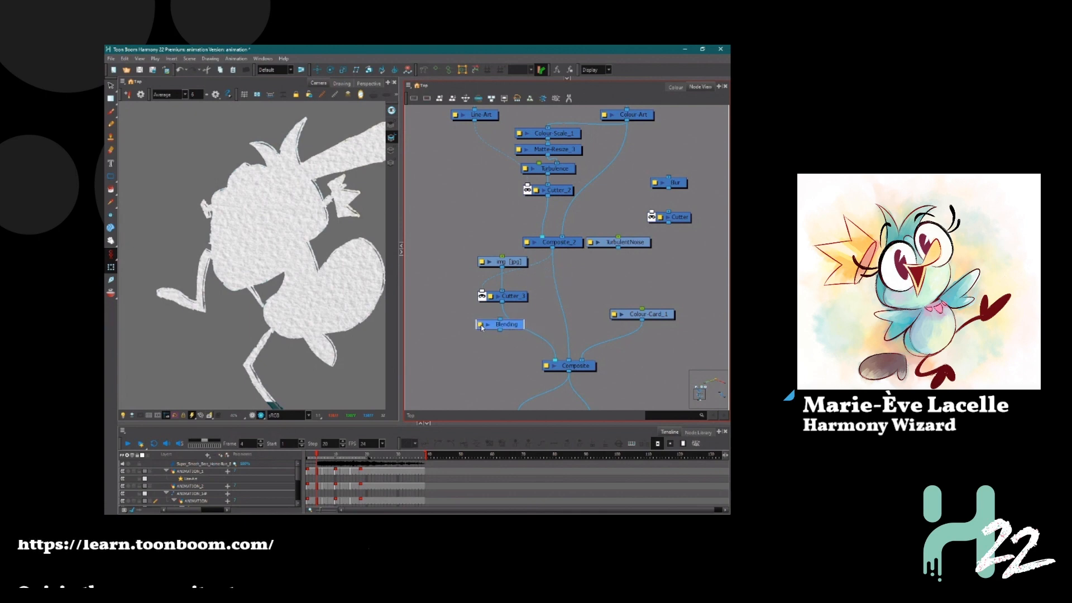
Set the Blending node's blend mode to Multiply and insert it between the paper texture's cutter and Composite
left_click(482, 326)
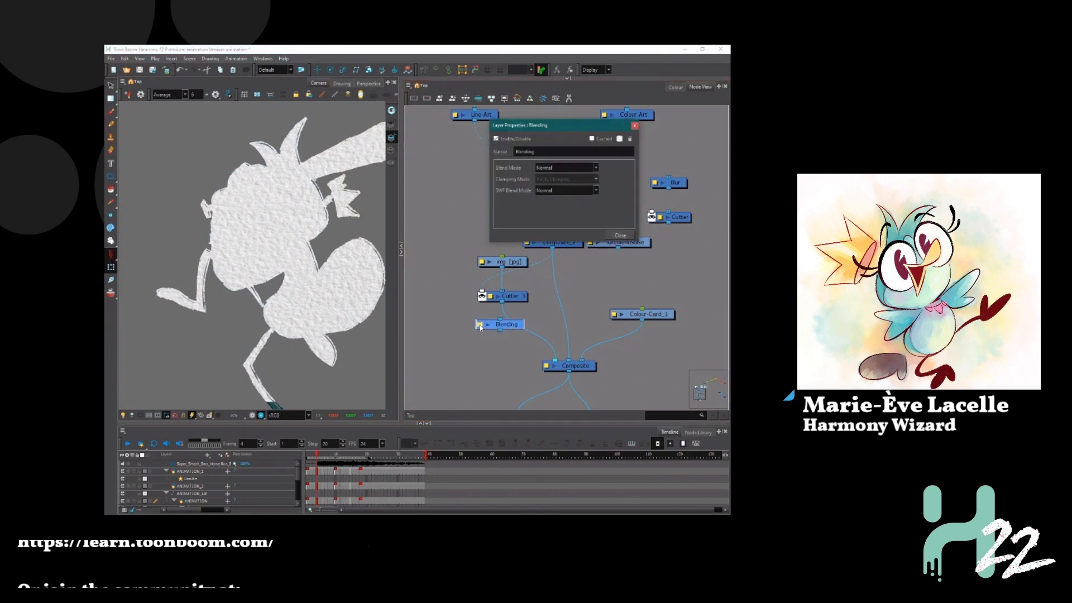
left_click(540, 169)
scroll(594, 223, "down", 5)
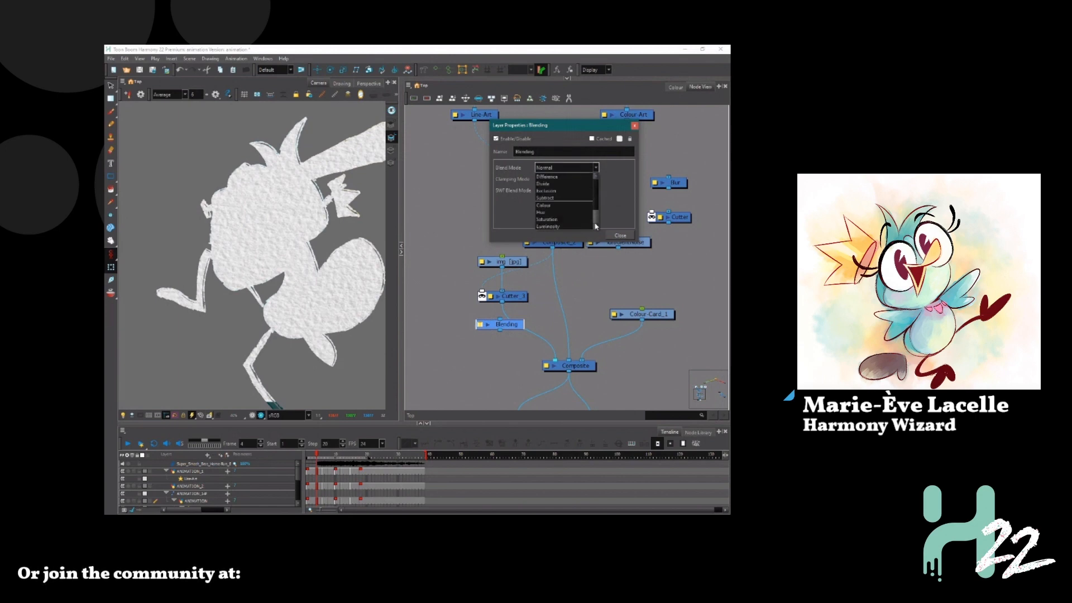
scroll(594, 222, "up", 5)
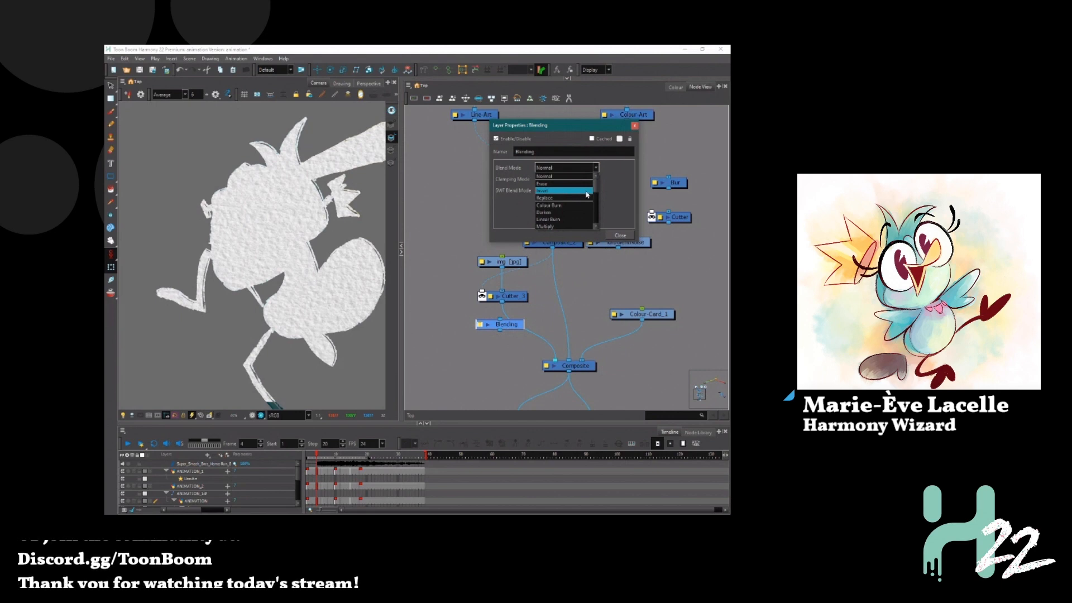
scroll(595, 224, "down", 5)
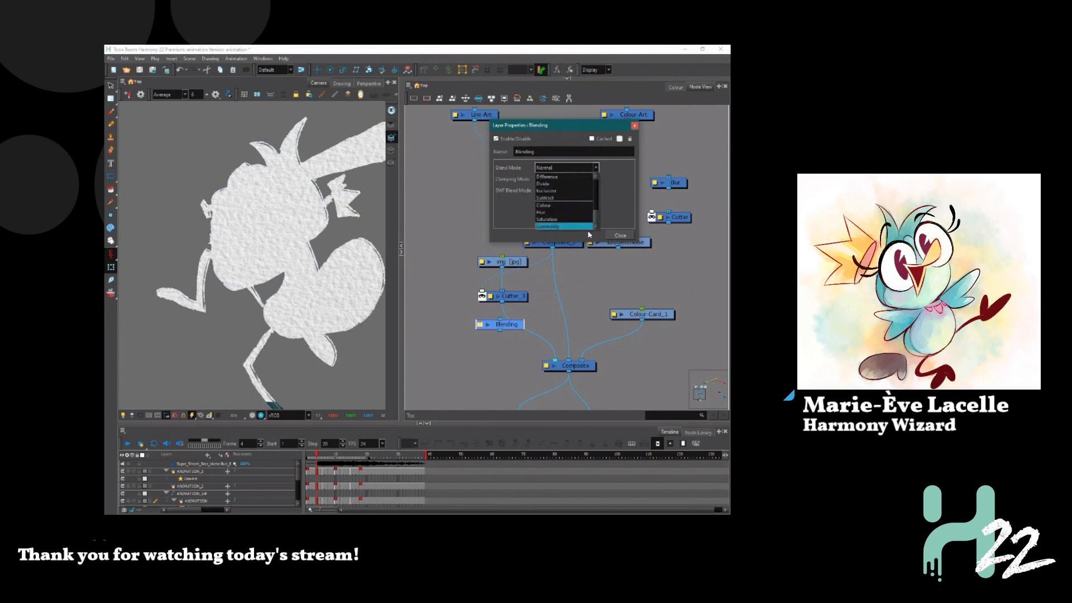
scroll(554, 204, "up", 1)
scroll(554, 204, "up", 4)
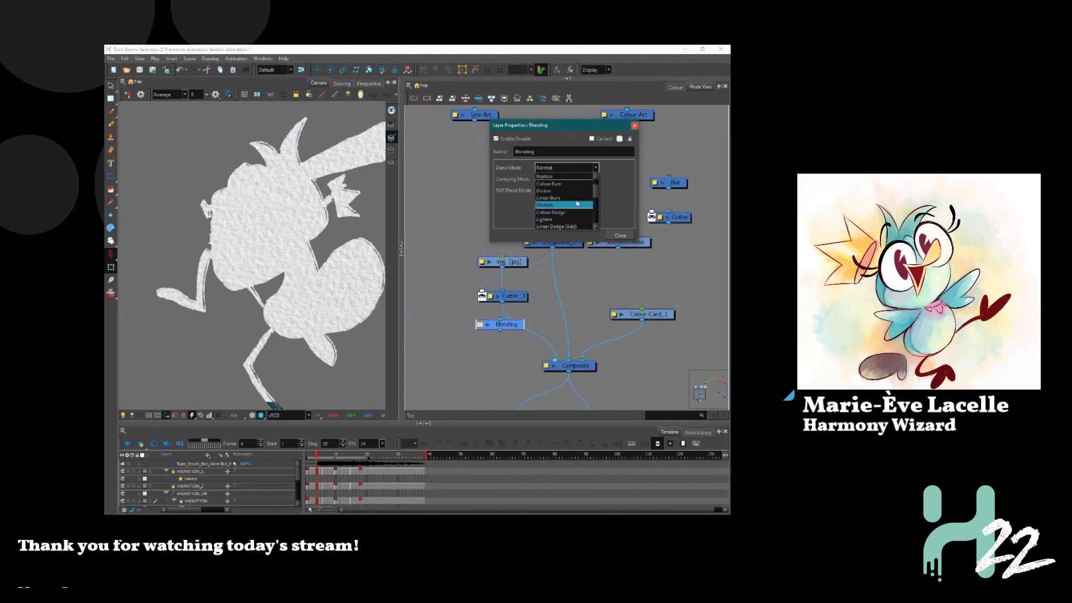
left_click(576, 206)
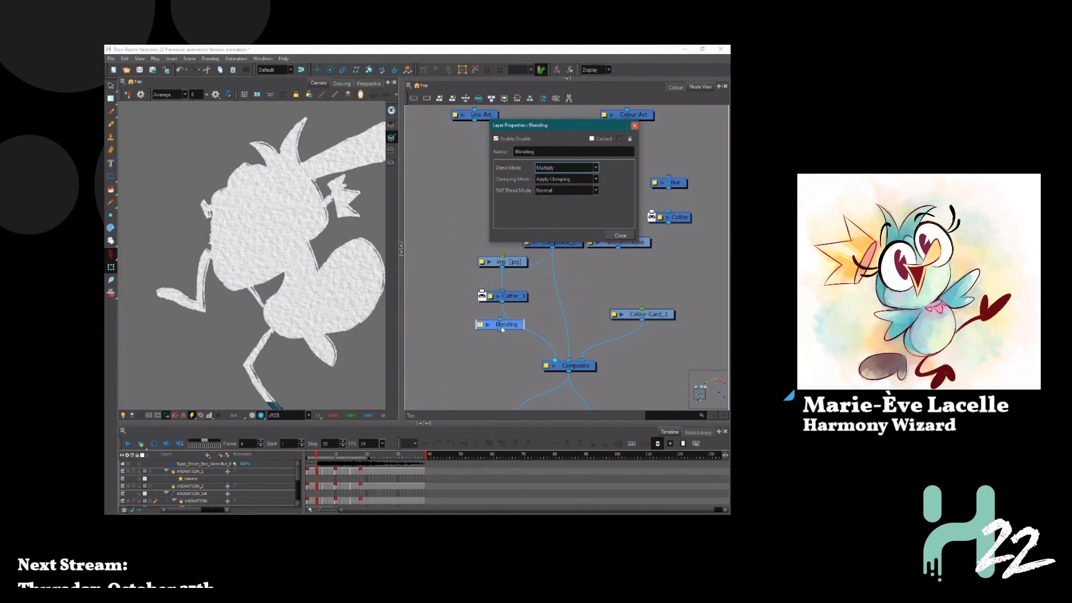
left_click(620, 235)
mouse_move(517, 328)
left_mouse_down()
mouse_move(507, 324)
mouse_move(519, 325)
left_mouse_up()
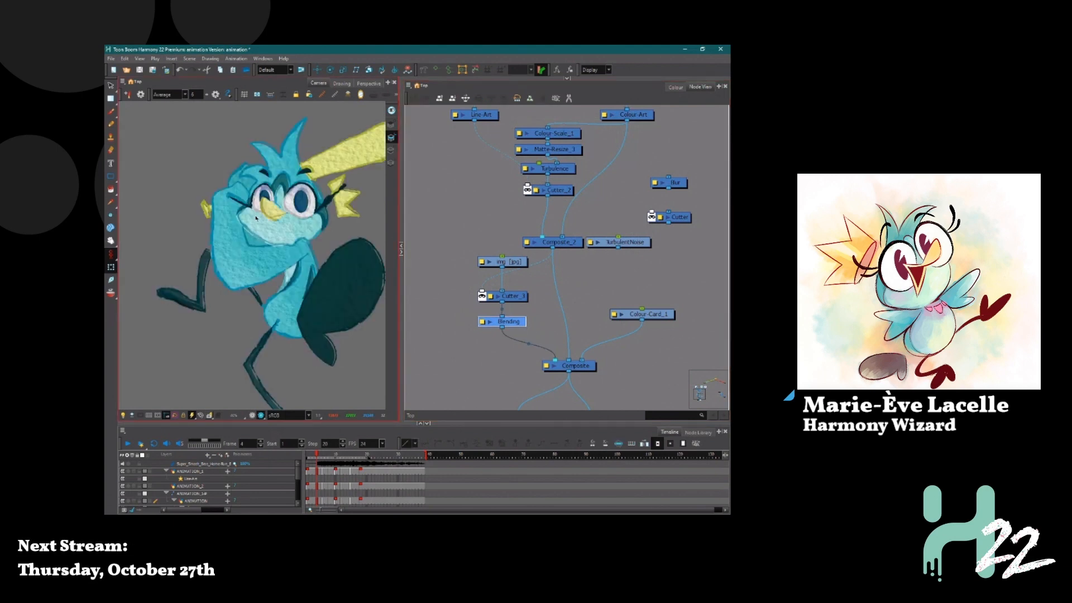
Change the Blending node's blend mode to Subtract and check the effect on the character
scroll(260, 224, "up", 4)
double_click(483, 325)
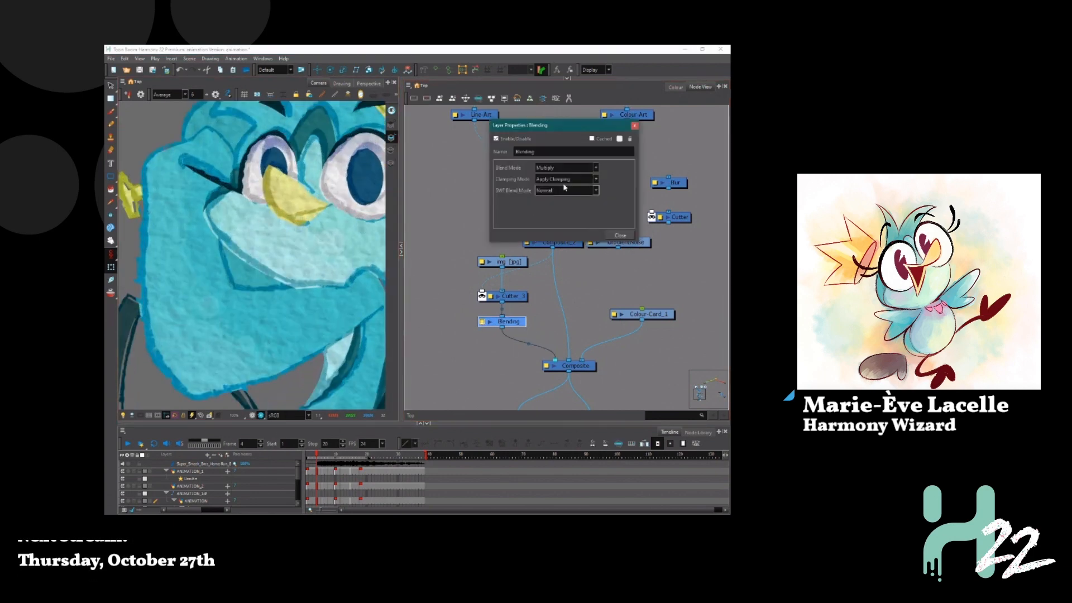
left_click(572, 170)
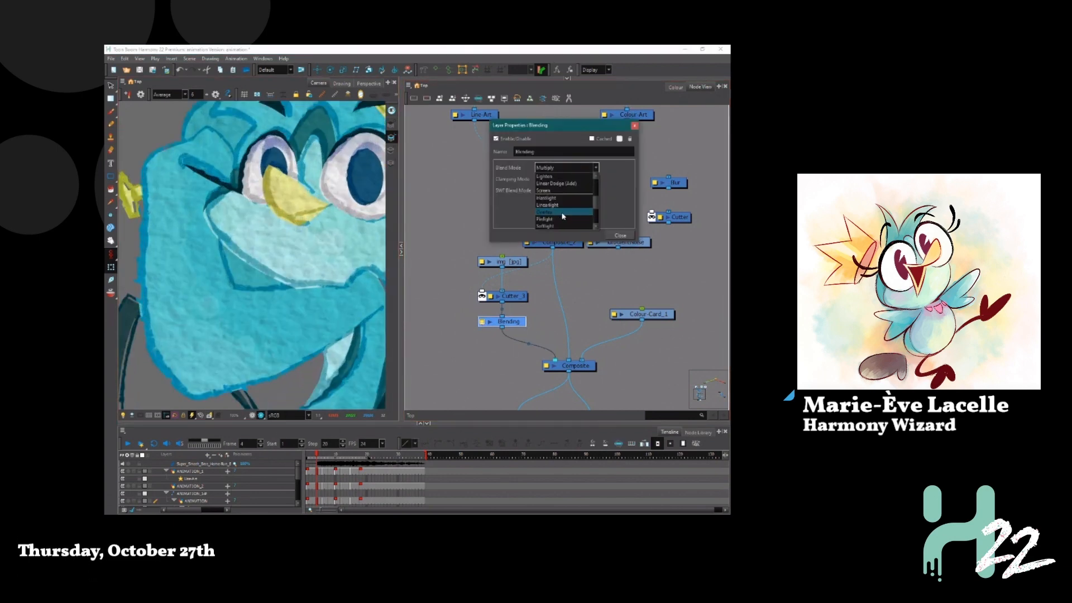
scroll(559, 212, "down", 2)
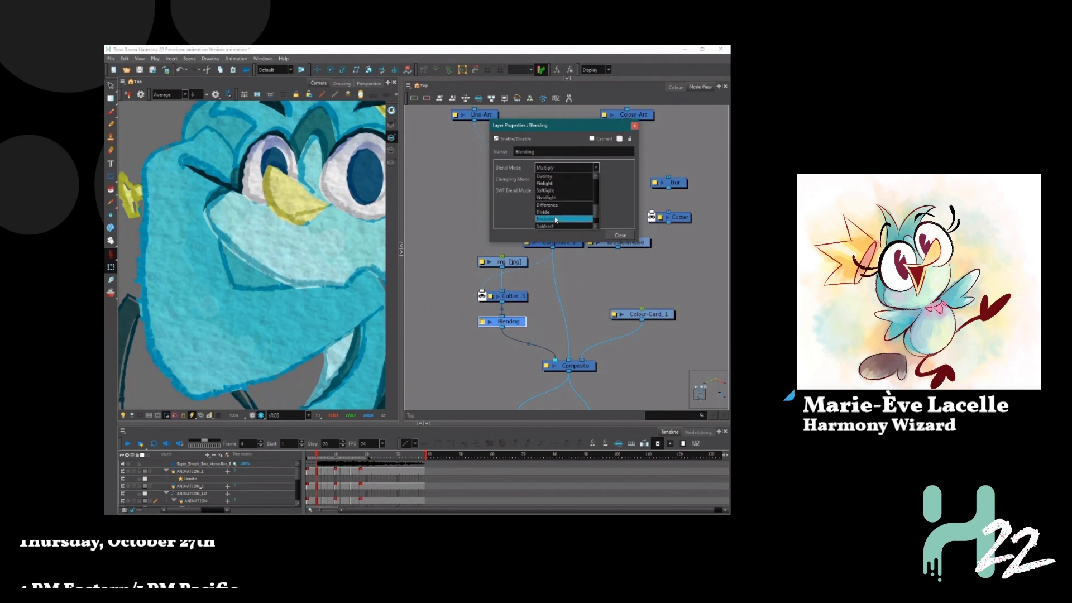
left_click(564, 226)
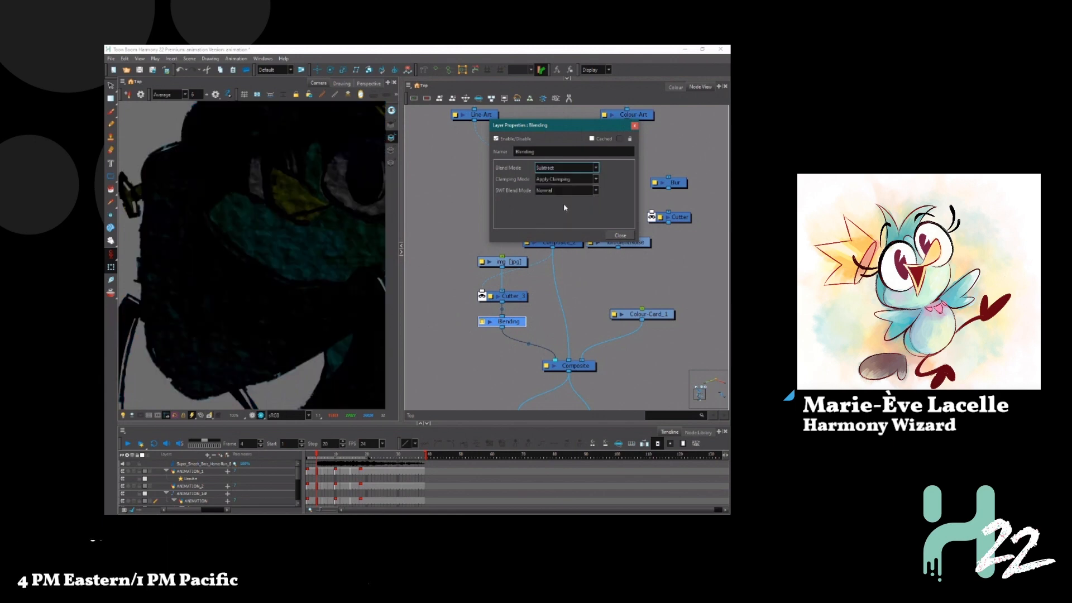
scroll(319, 183, "up", 3)
scroll(318, 182, "down", 5)
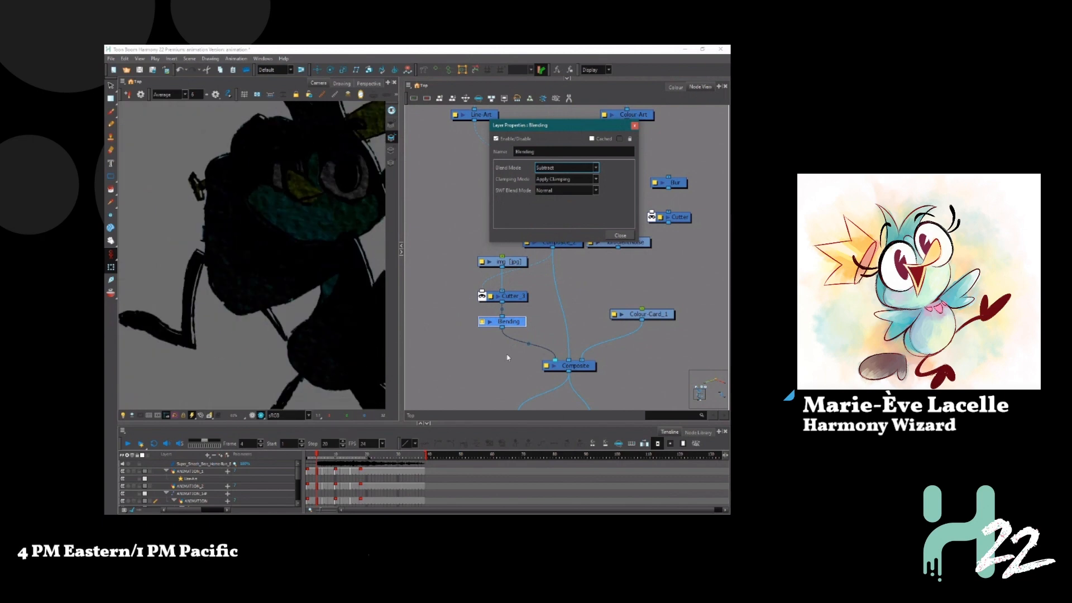
Add a Transparency node and insert it between the Blending node and Composite
left_click(568, 301)
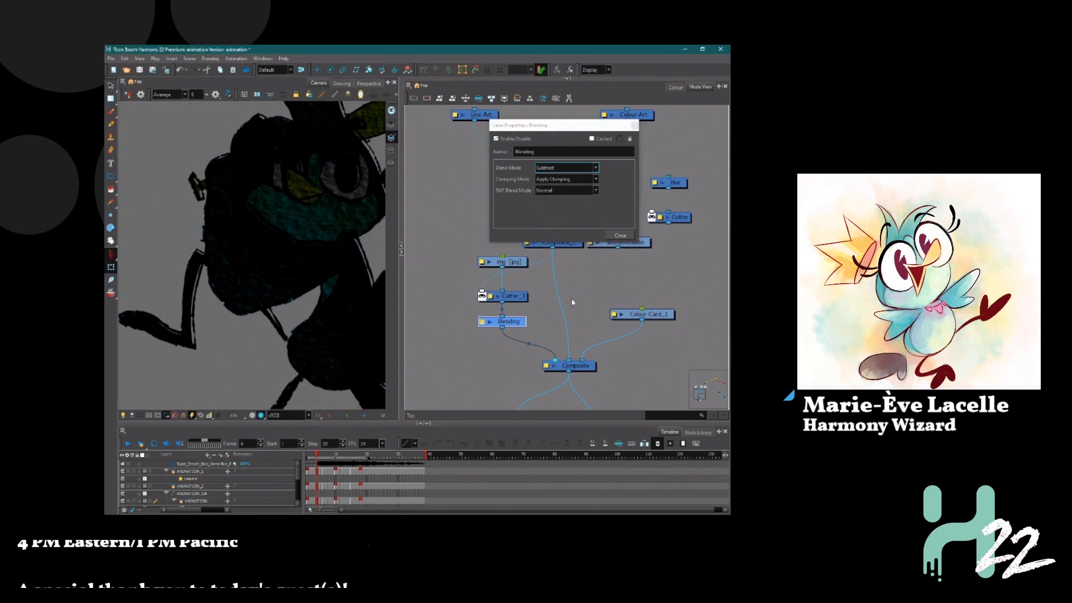
key("Tab")
type("tr")
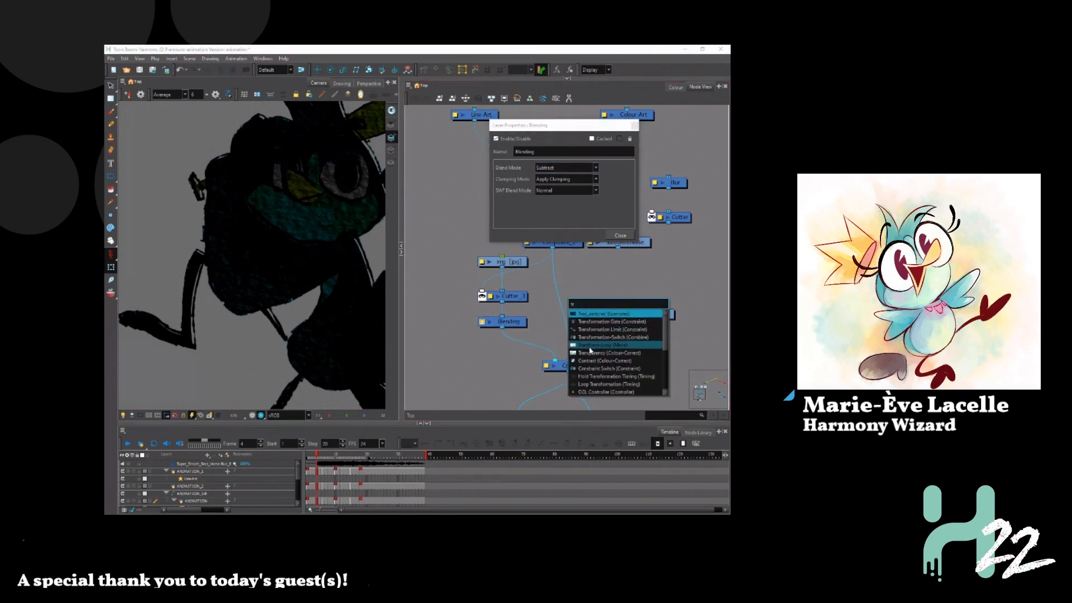
double_click(591, 355)
left_click_drag(612, 295, 512, 345)
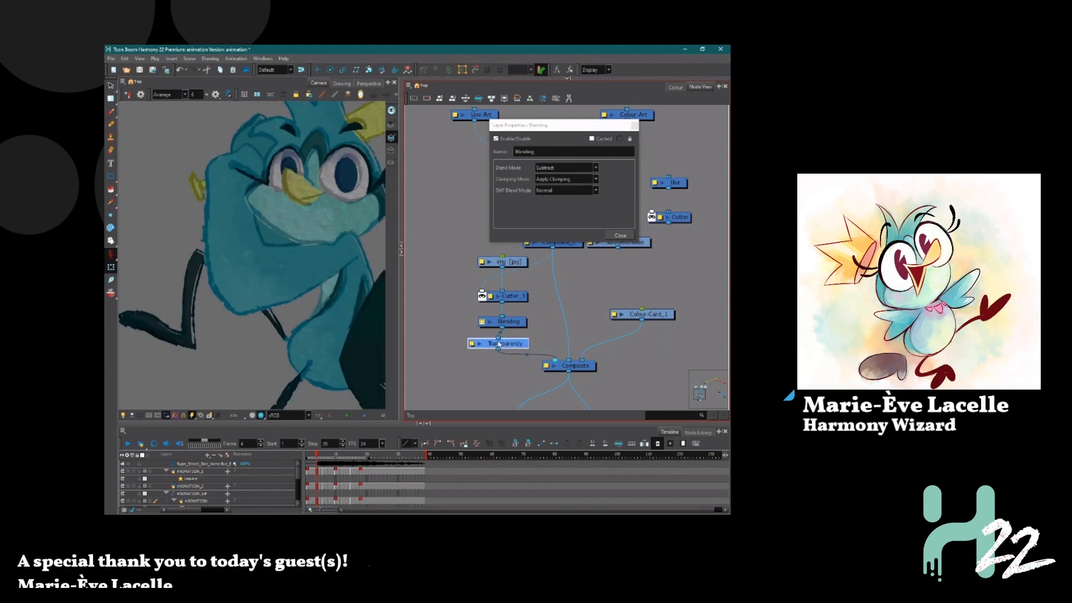
Enlarge the timeline, expand the img layer in it, and test lower and higher opacity for the paper texture
left_click_drag(312, 424, 307, 376)
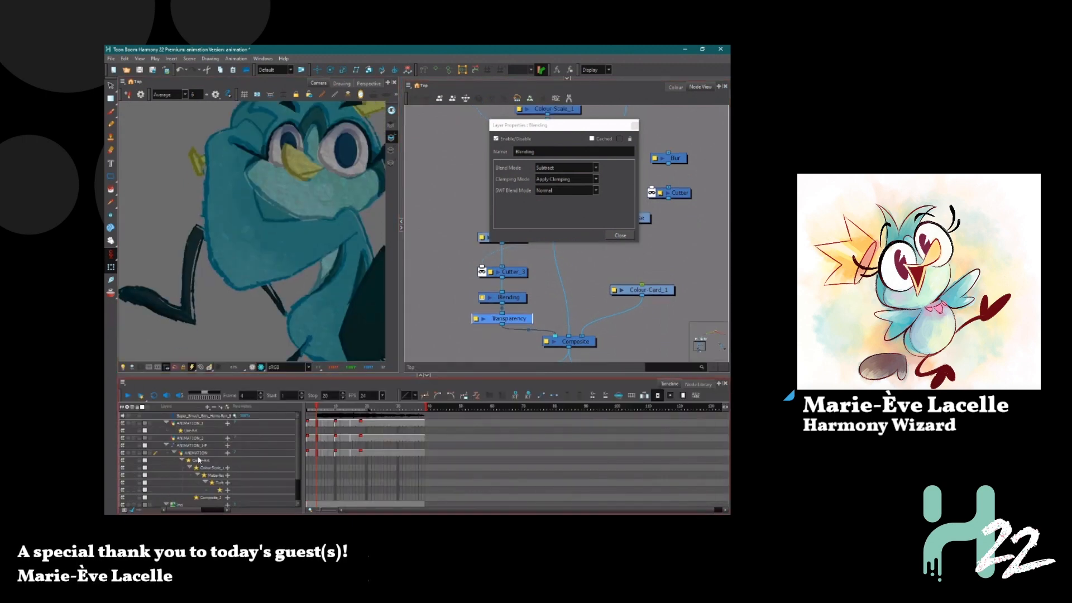
scroll(175, 478, "down", 2)
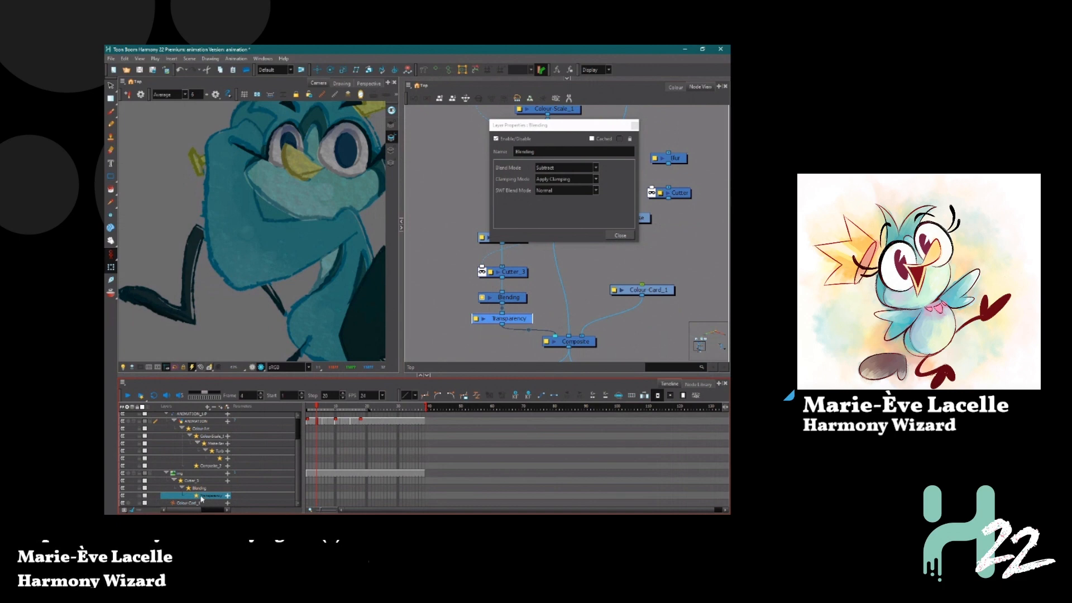
left_click(190, 474)
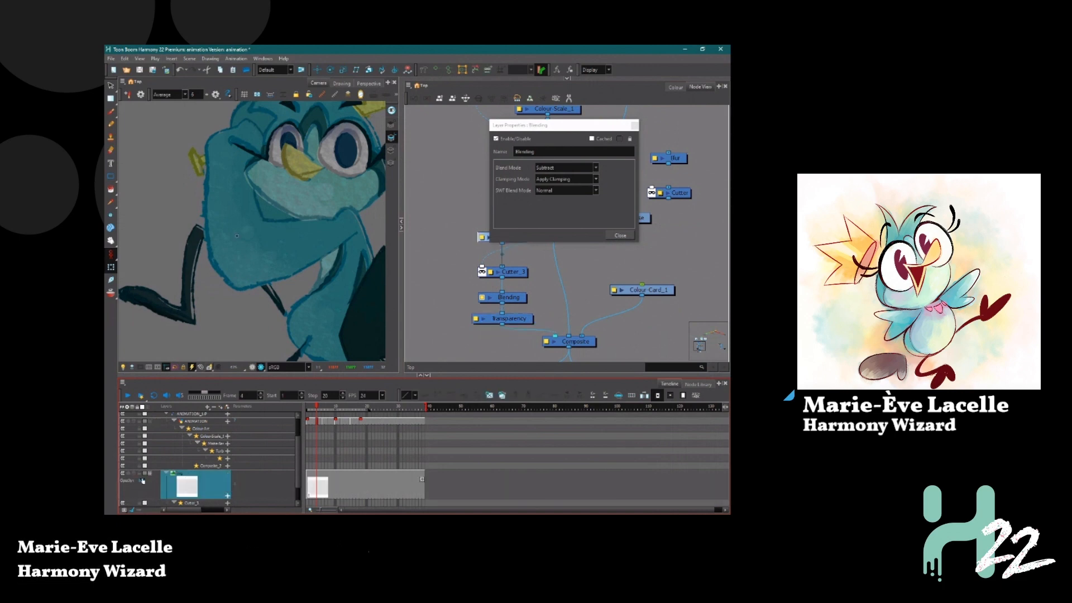
left_click_drag(127, 483, 124, 484)
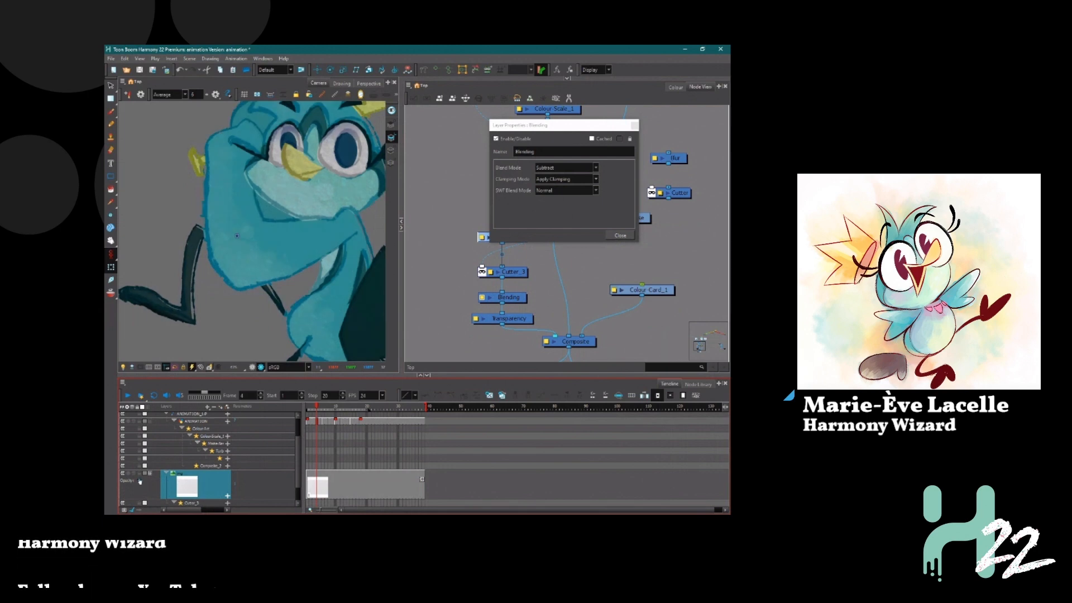
left_click_drag(178, 479, 193, 479)
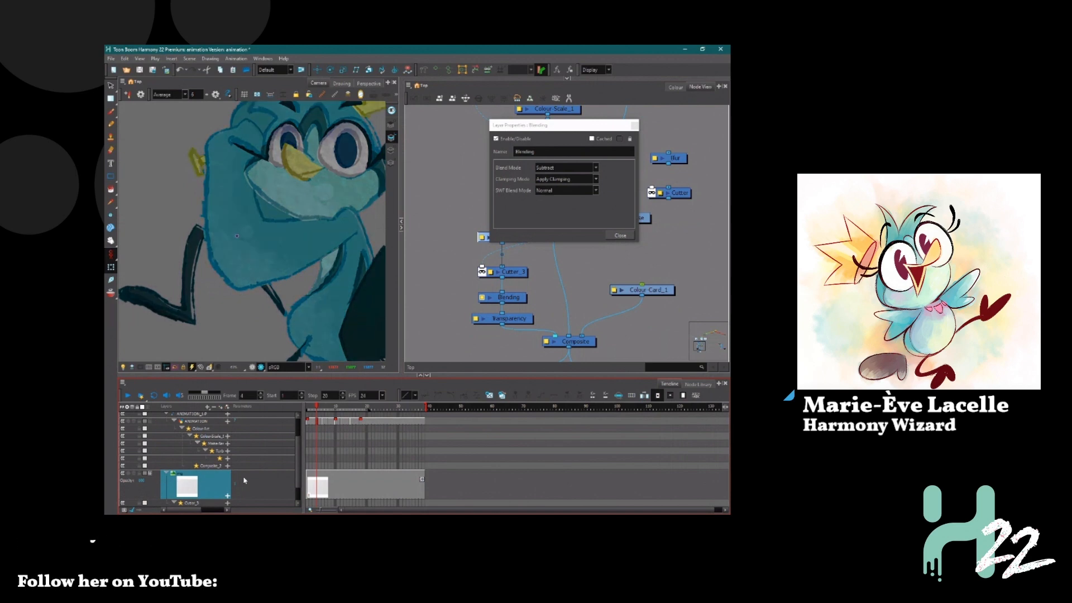
left_click(167, 474)
Set the Blending node's blend mode to Multiply, close its properties, and inspect the texture up close on the character
left_click(528, 319)
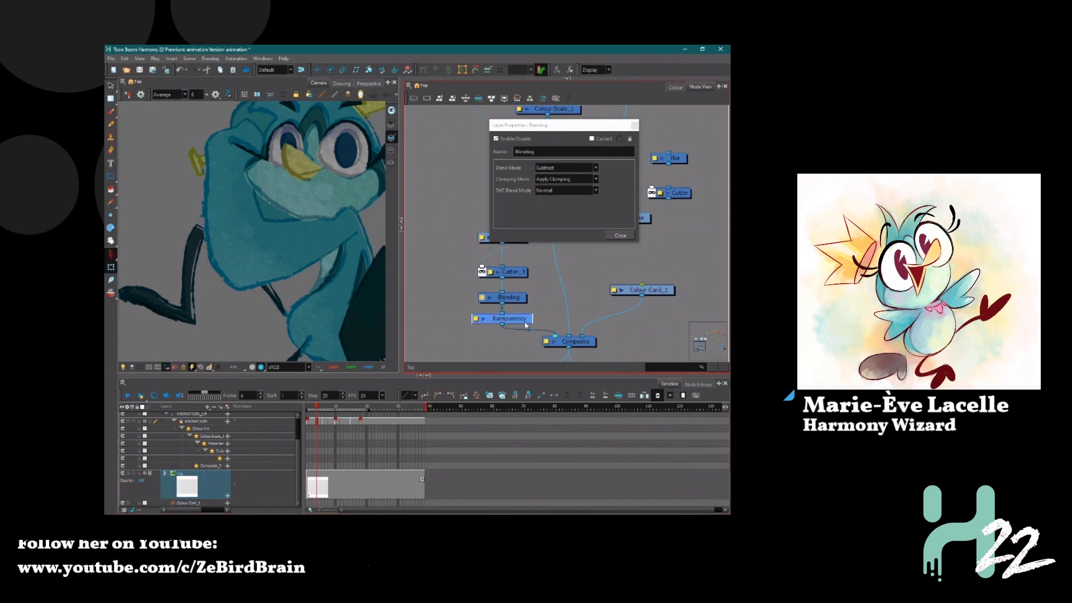
left_click(626, 238)
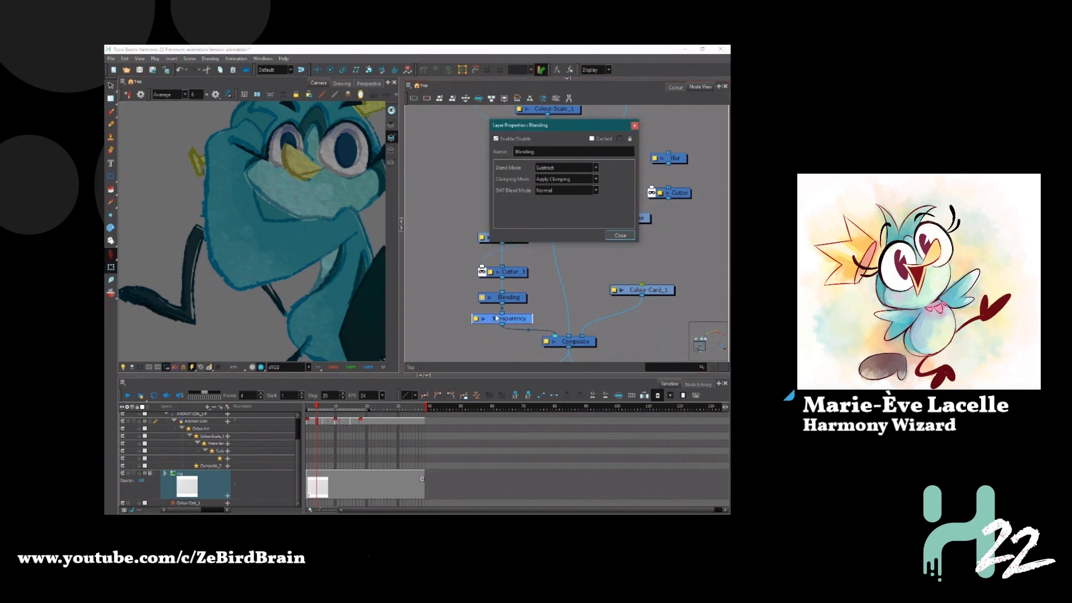
scroll(496, 315, "up", 1)
left_click(621, 235)
left_click(509, 293)
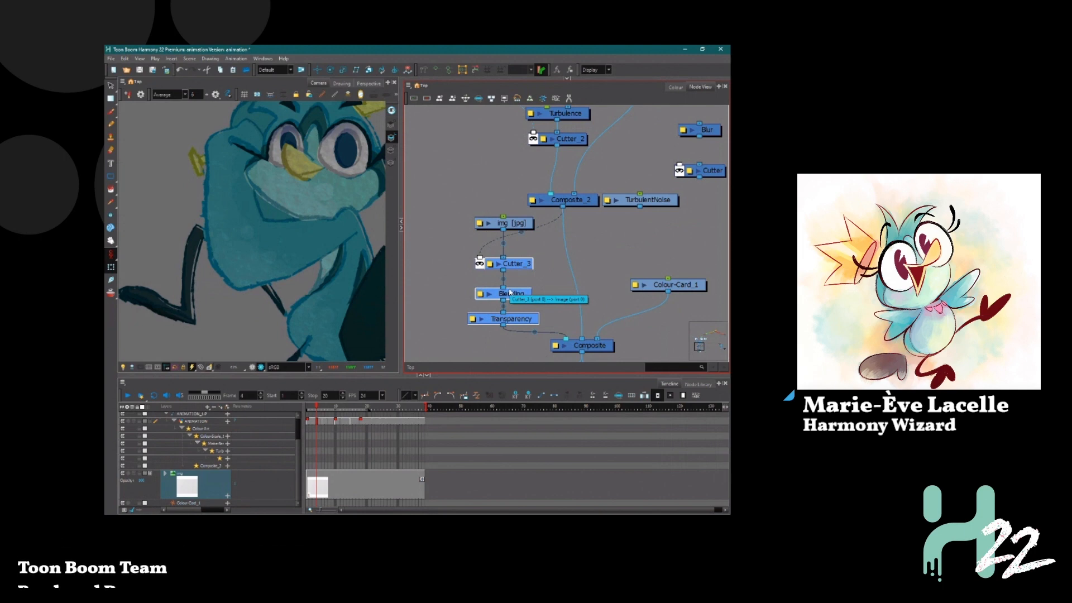
left_click(537, 277)
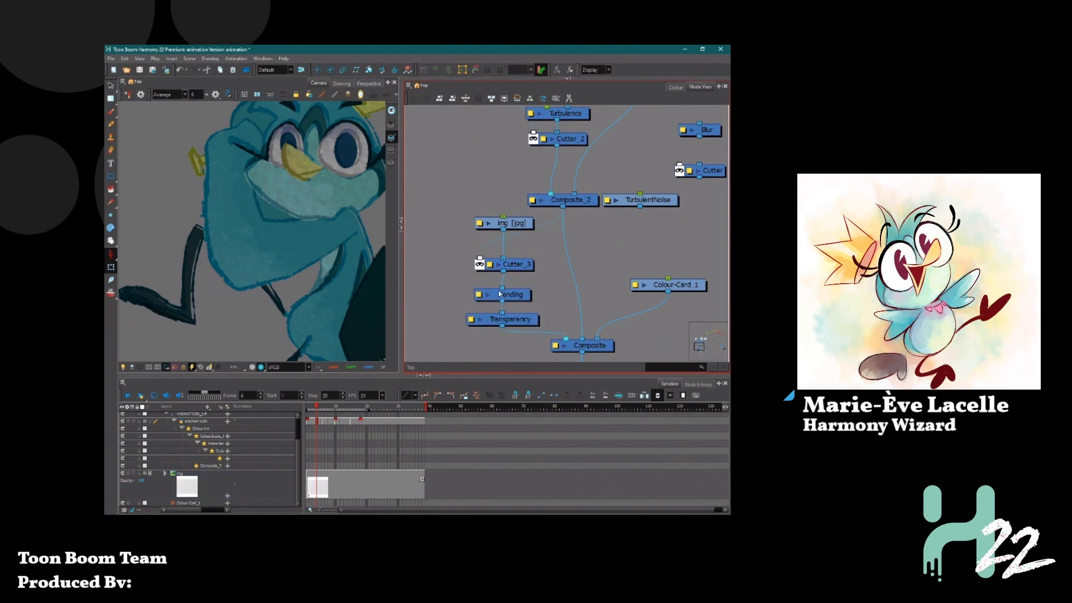
left_click(480, 294)
left_click(566, 168)
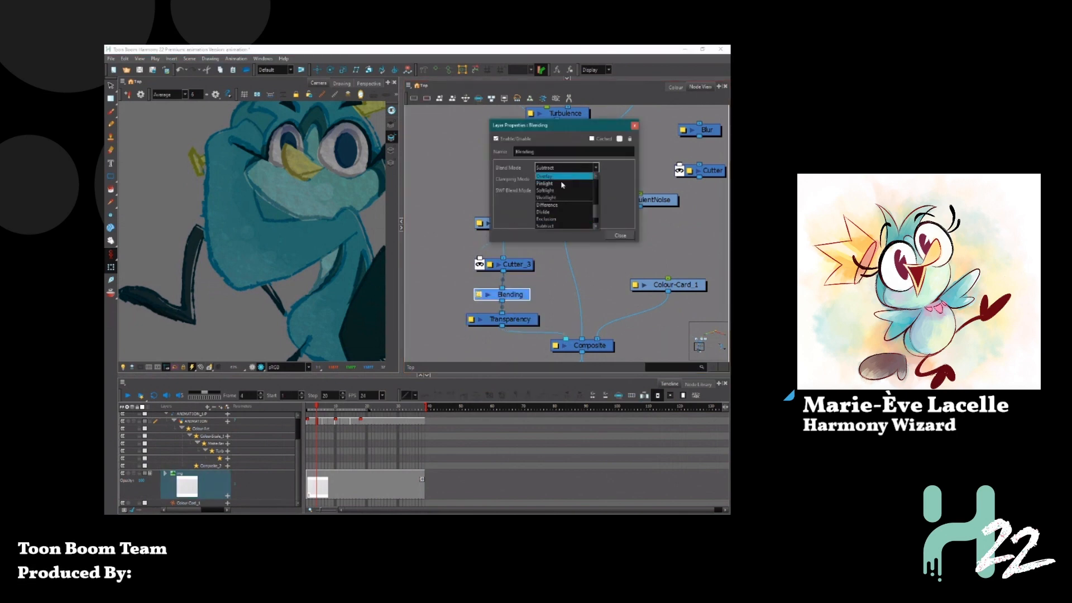
left_click(556, 197)
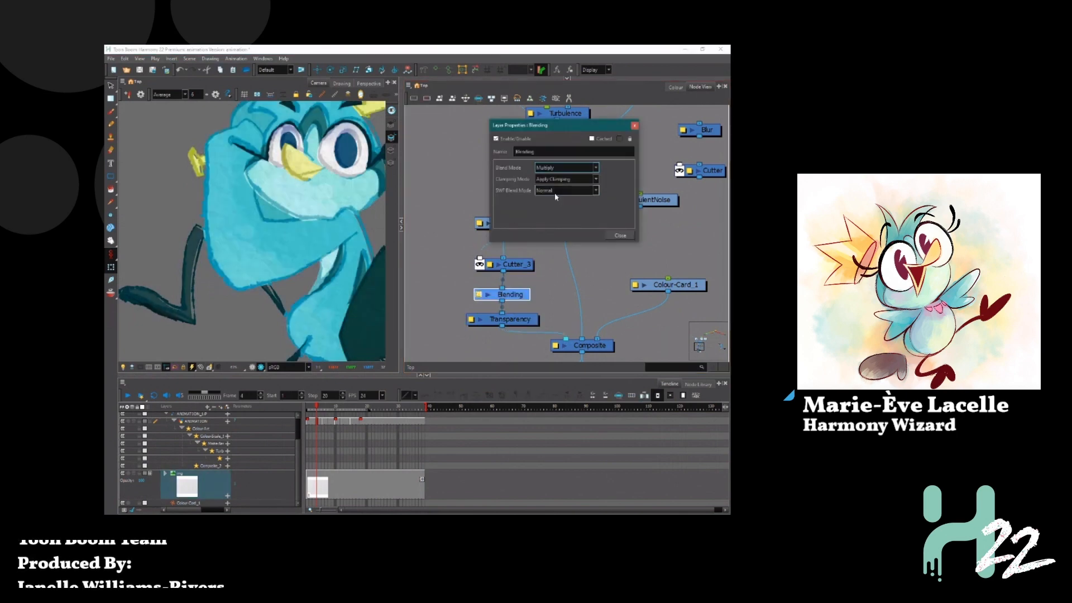
left_click(621, 235)
scroll(328, 234, "up", 2)
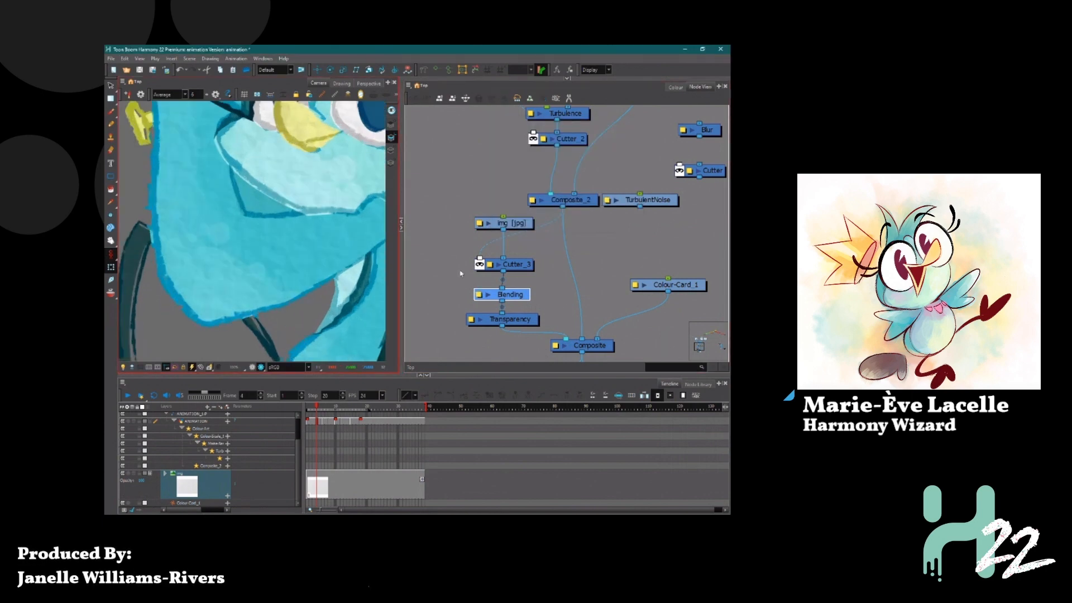
Line up the Blending and Transparency nodes beneath Cutter_3 and place the img node straight above the cutter
left_click(519, 306)
left_click(519, 317)
left_click_drag(520, 296, 521, 299)
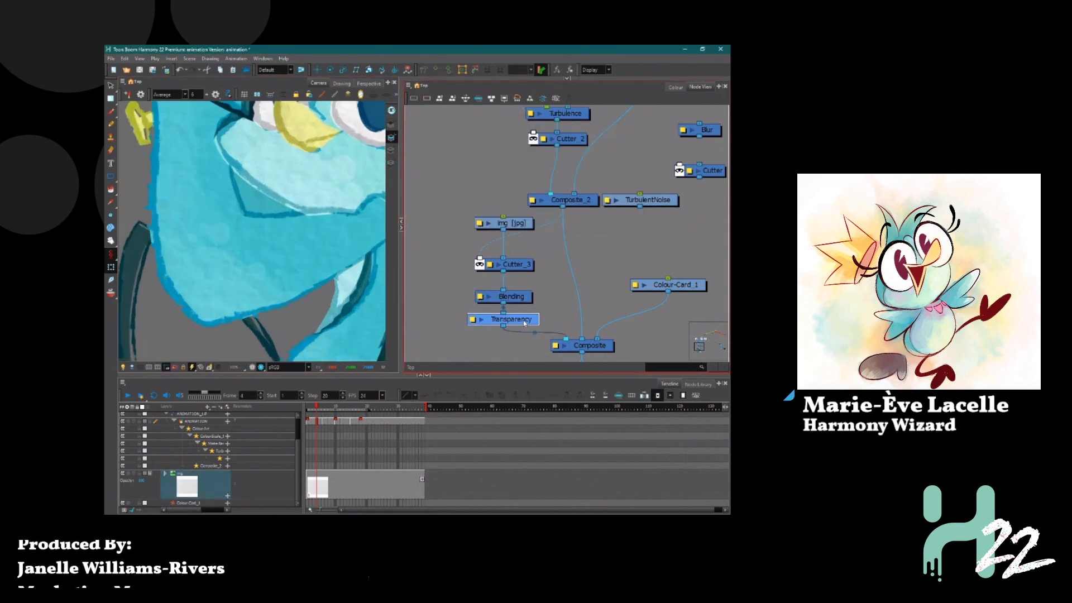
left_click(519, 319)
left_click_drag(522, 224, 503, 229)
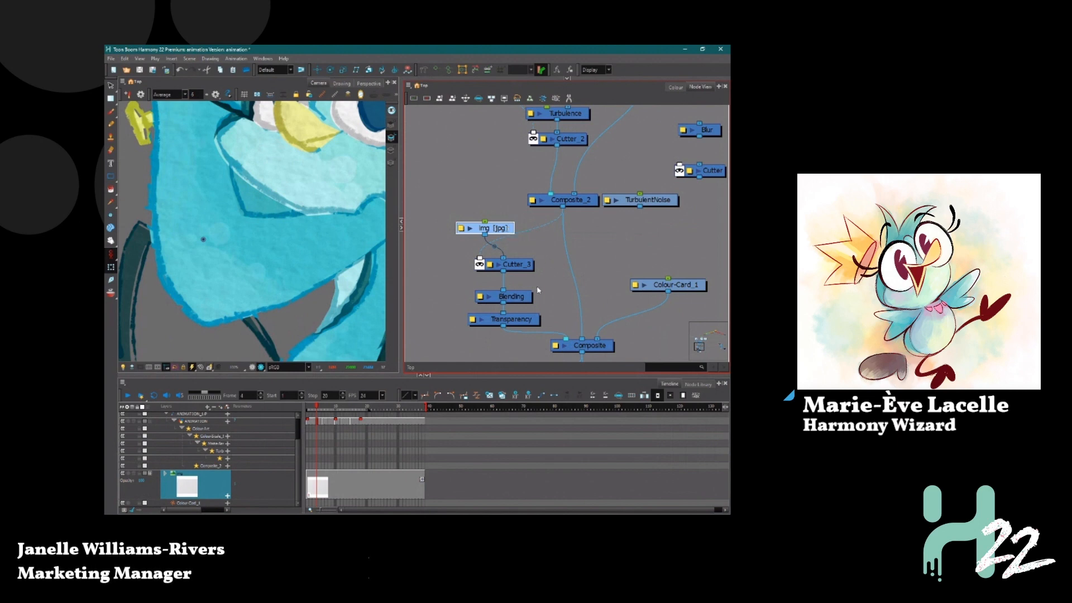
left_click_drag(544, 253, 459, 331)
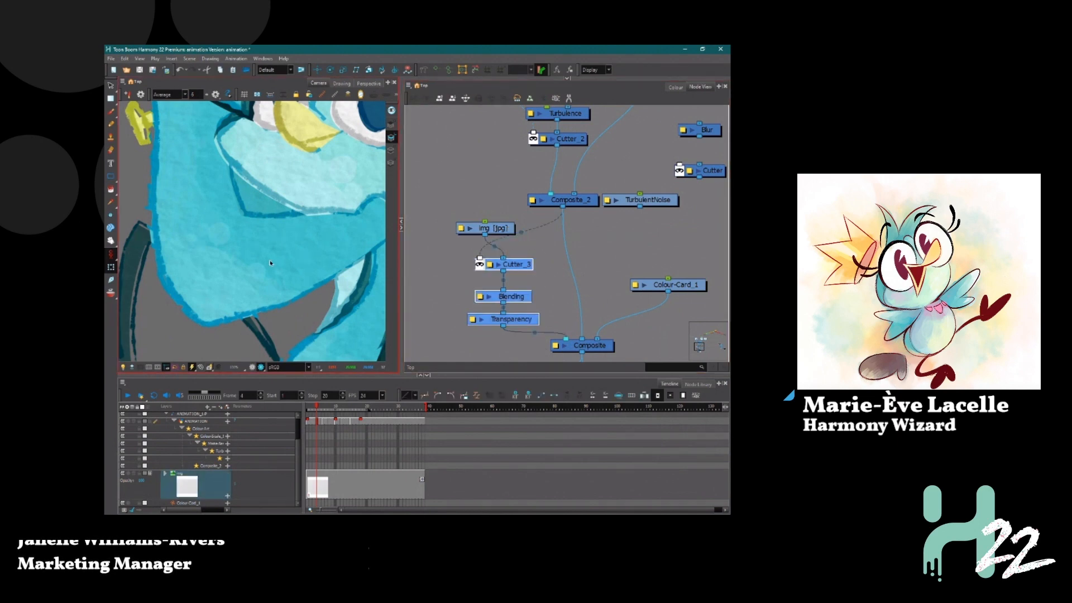
left_click_drag(499, 231, 517, 222)
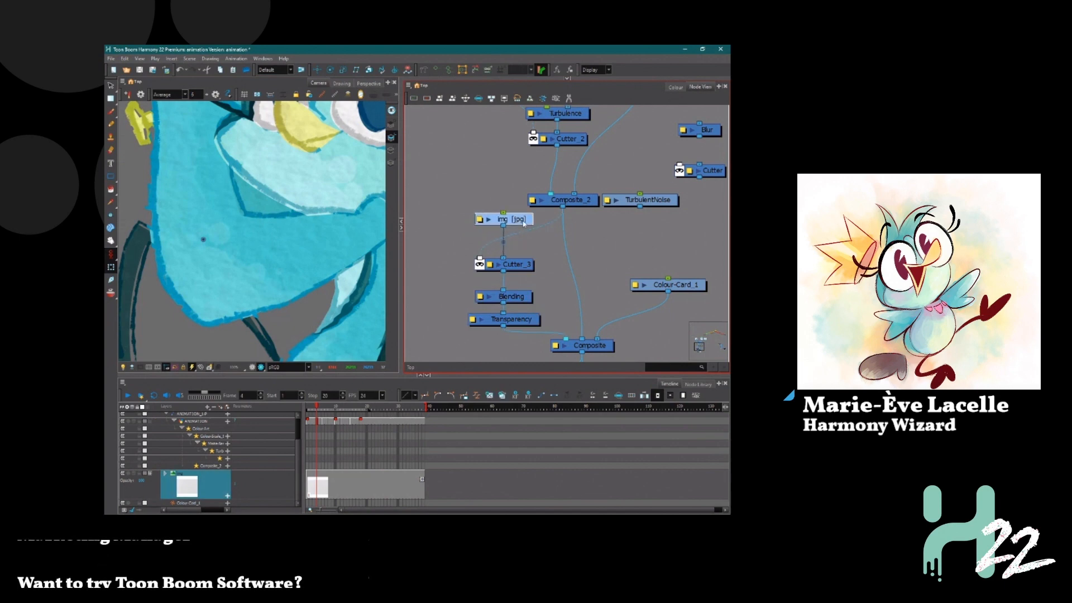
Detach the img node from Cutter_3, set it aside, and connect TurbulentNoise to the cutter's image input instead
left_click_drag(522, 222, 454, 219)
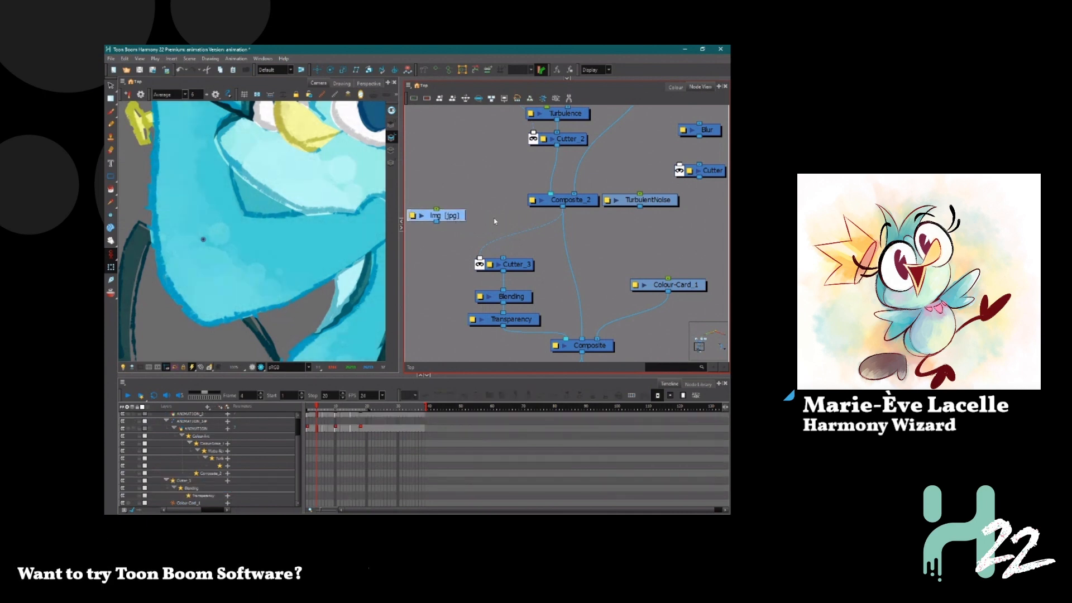
left_click_drag(653, 203, 515, 229)
left_click_drag(448, 217, 441, 201)
left_click_drag(515, 230, 504, 258)
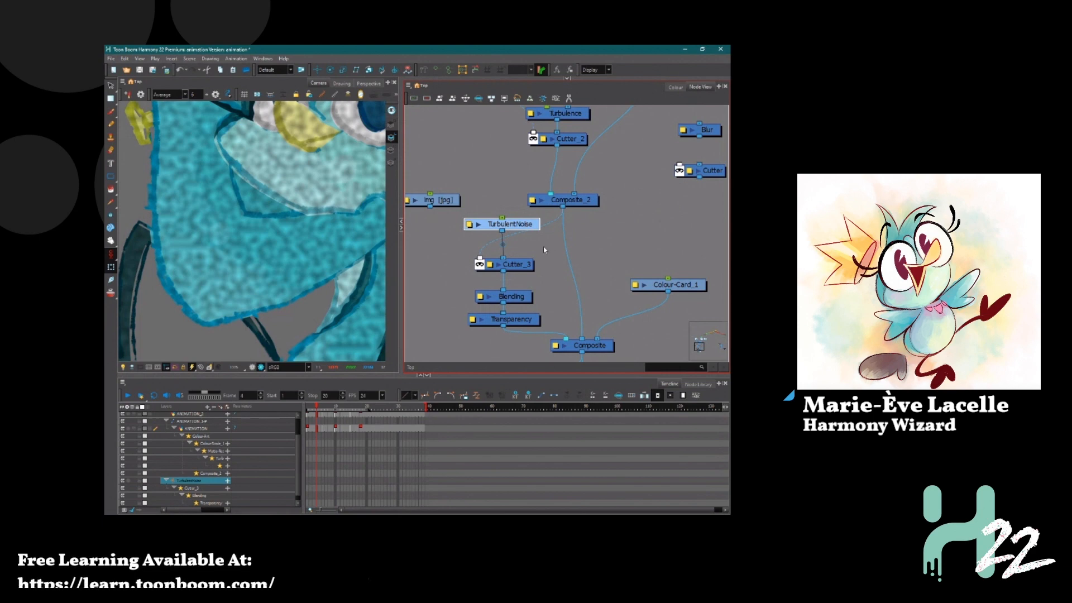
left_click(544, 246)
left_click_drag(530, 225, 532, 226)
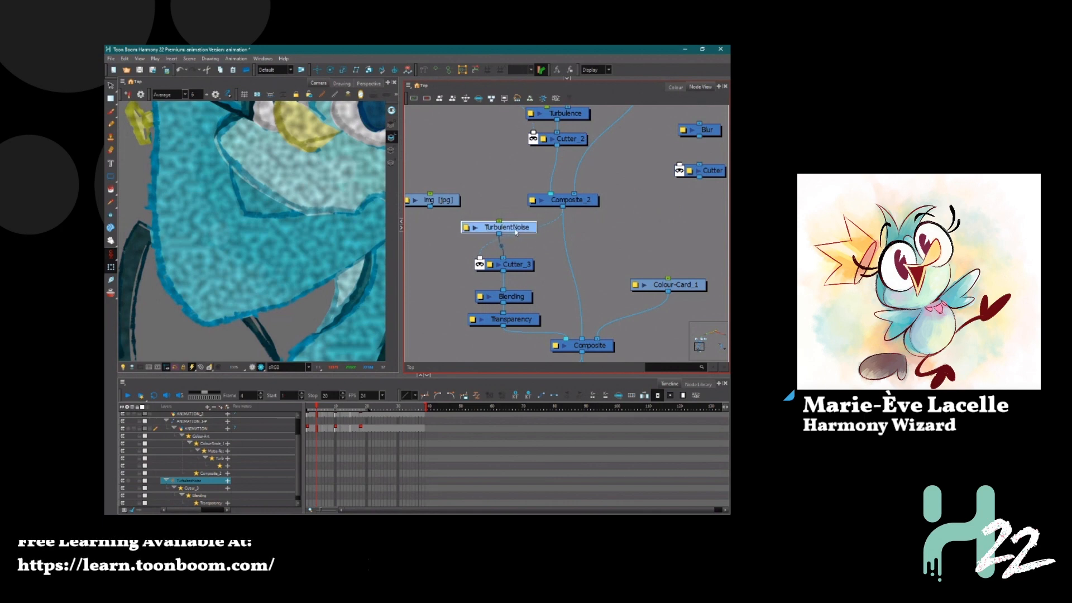
Move the TurbulentNoise node up beside Turbulence and widen the node view to compare the two nodes
mouse_move(521, 229)
left_mouse_down()
mouse_move(521, 115)
mouse_move(495, 115)
mouse_move(523, 216)
left_mouse_up()
scroll(525, 162, "up", 4)
left_click_drag(401, 211, 328, 213)
left_click_drag(569, 235, 598, 237)
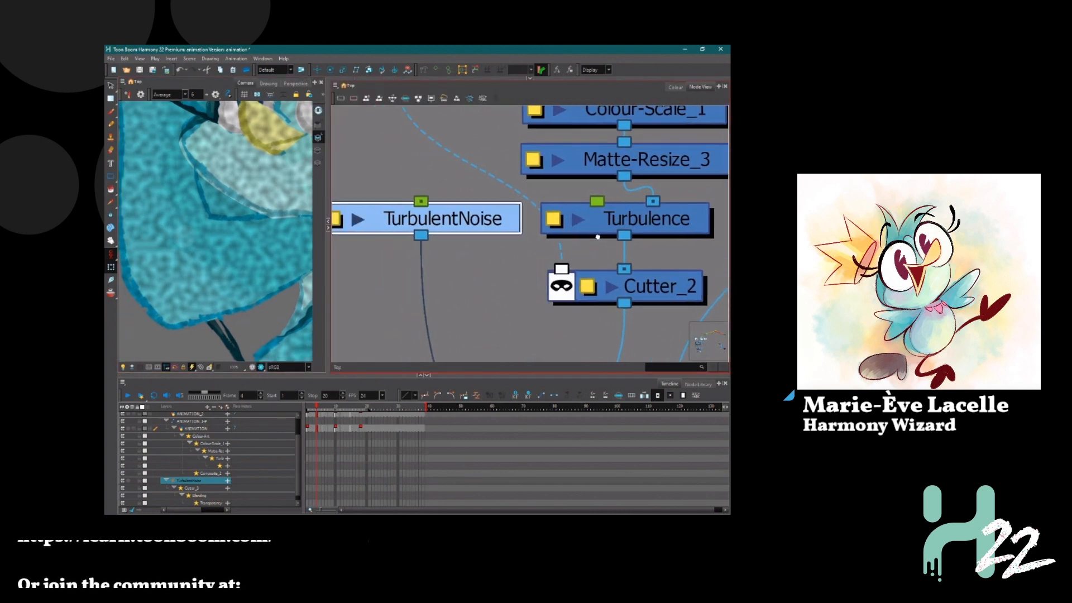
left_click(474, 239)
scroll(475, 239, "up", 1)
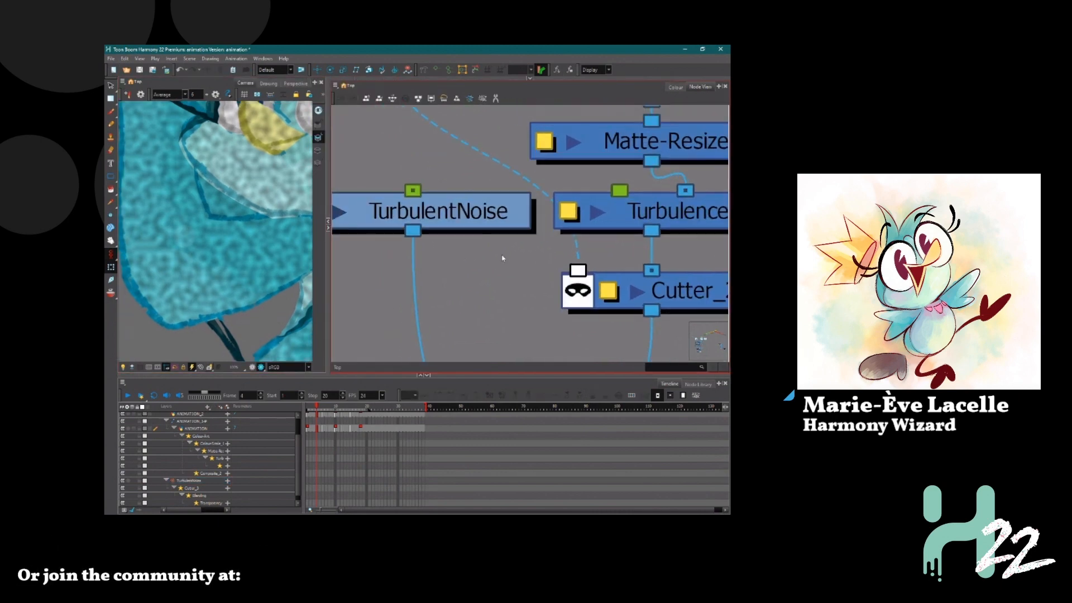
scroll(507, 251, "down", 2)
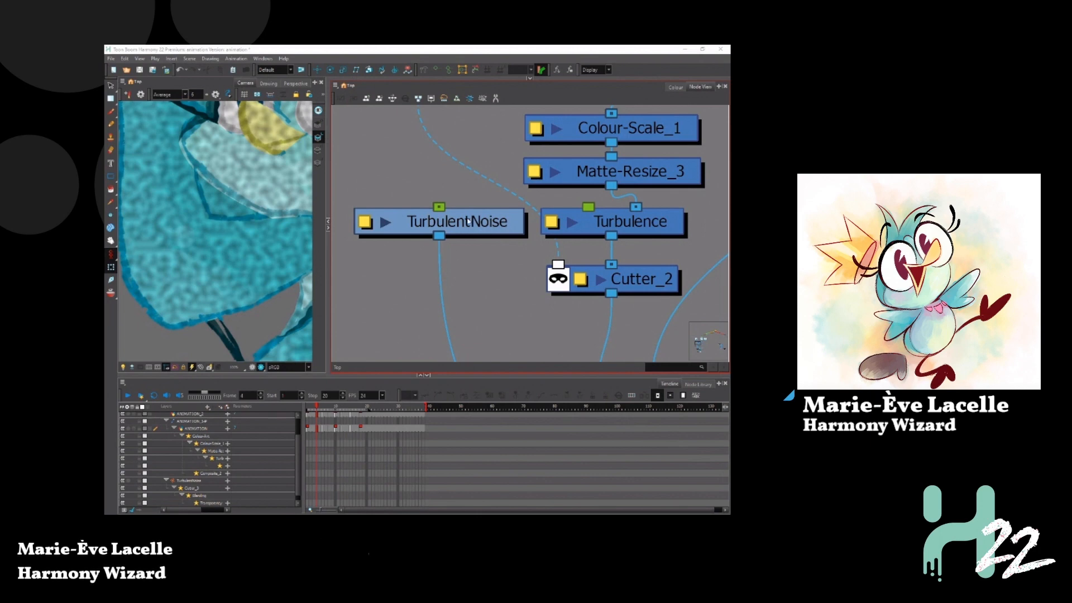
left_click_drag(469, 222, 453, 221)
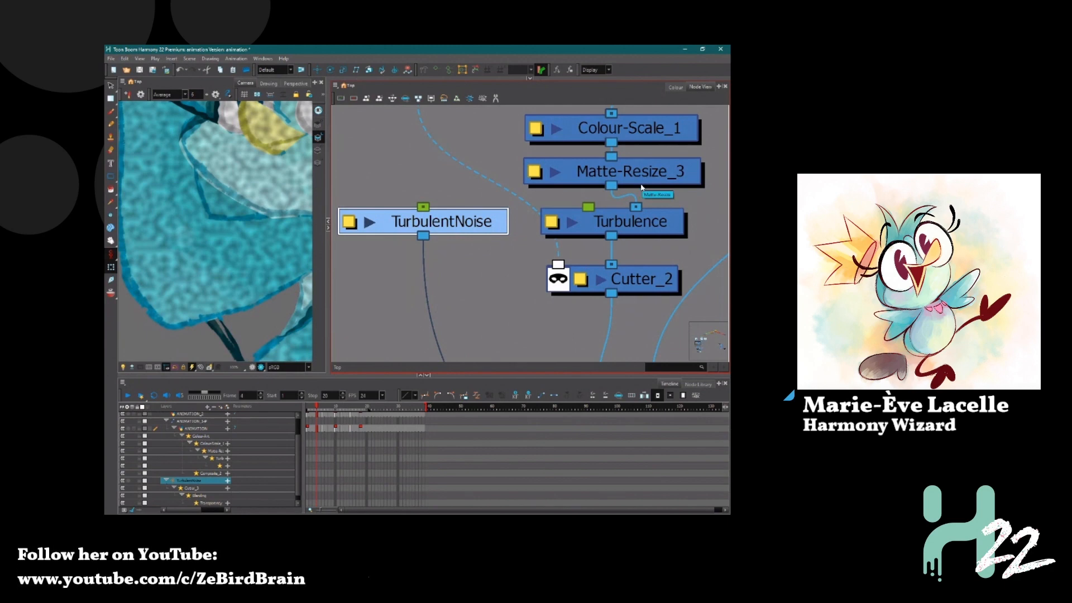
Align Matte-Resize_3 and Colour-Scale_1 above Turbulence's image input, and move TurbulentNoise down between the img node and Cutter_2
left_click(670, 226)
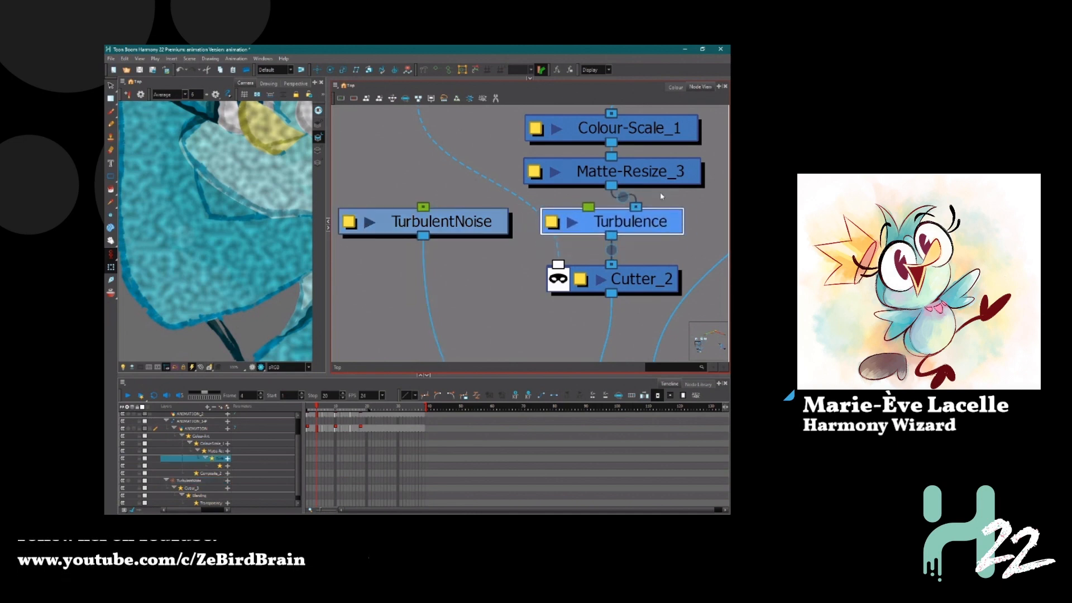
left_click_drag(664, 188, 690, 185)
left_click_drag(614, 135, 639, 122)
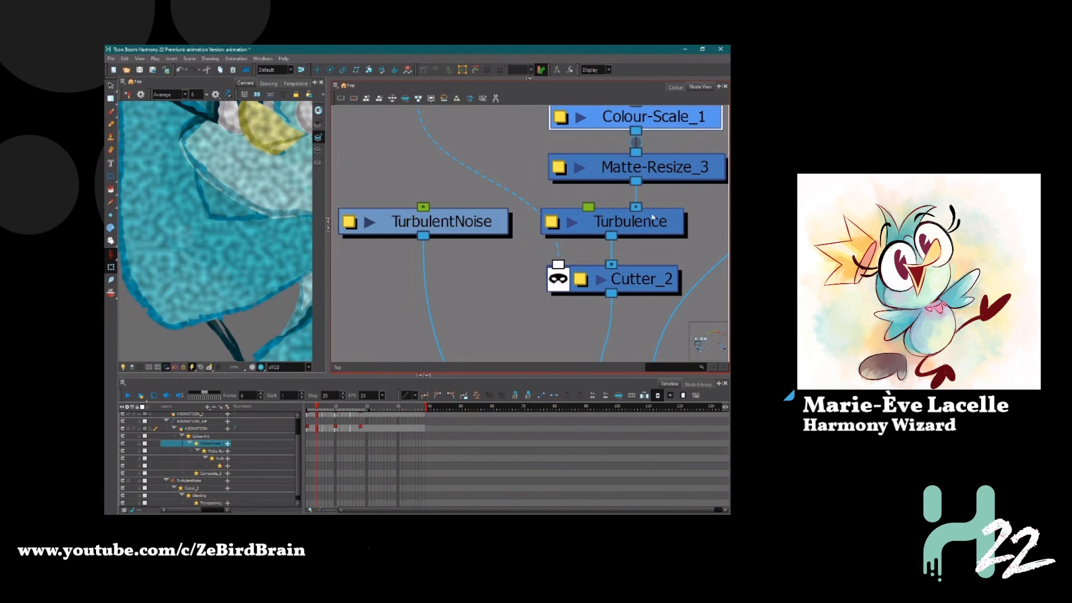
scroll(507, 278, "down", 3)
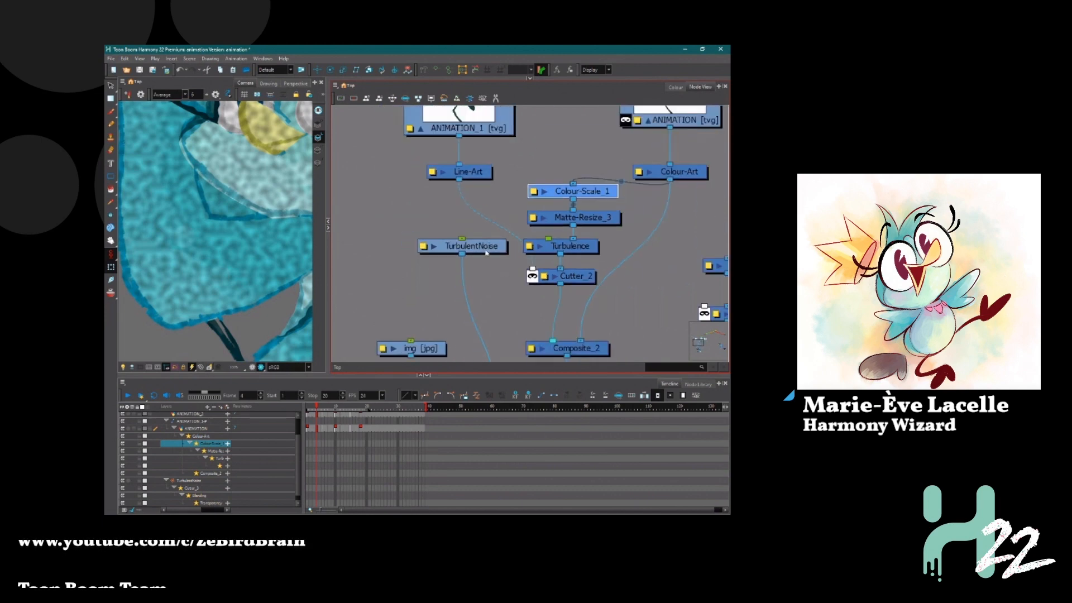
left_click_drag(486, 252, 495, 304)
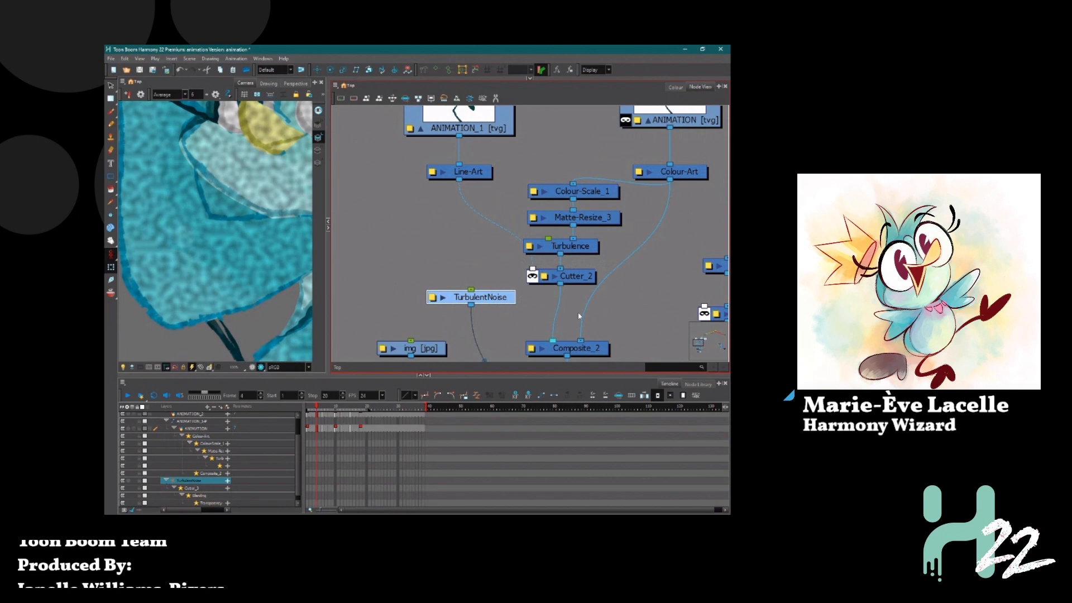
Place the TurbulentNoise node just above Cutter_3 and preview its noise pattern in the node thumbnail
left_click_drag(579, 316, 621, 196)
left_click_drag(535, 183, 561, 253)
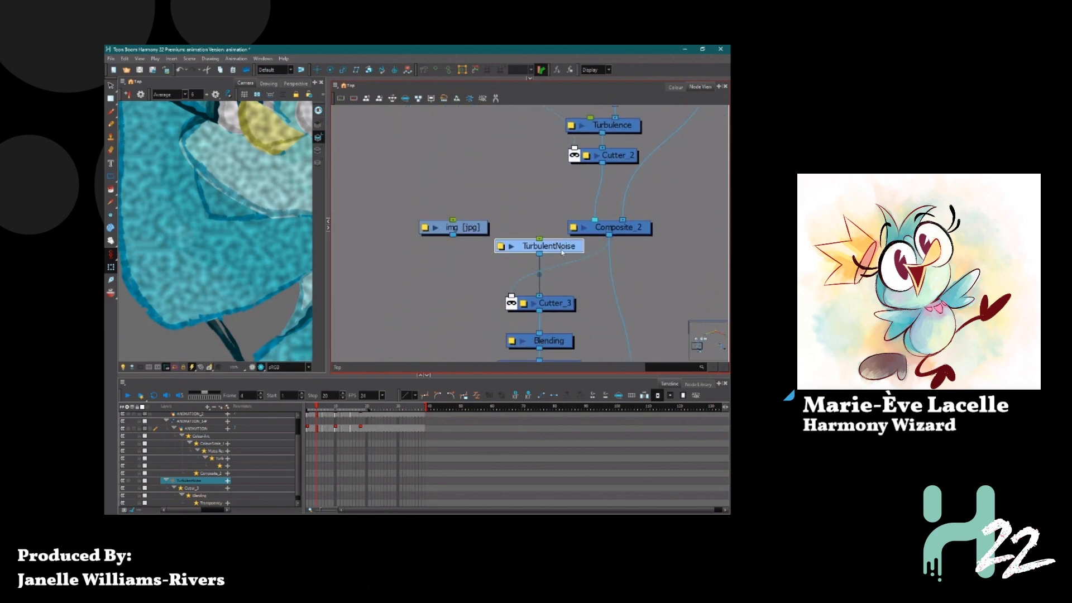
scroll(562, 252, "up", 5)
left_click_drag(436, 244, 435, 273)
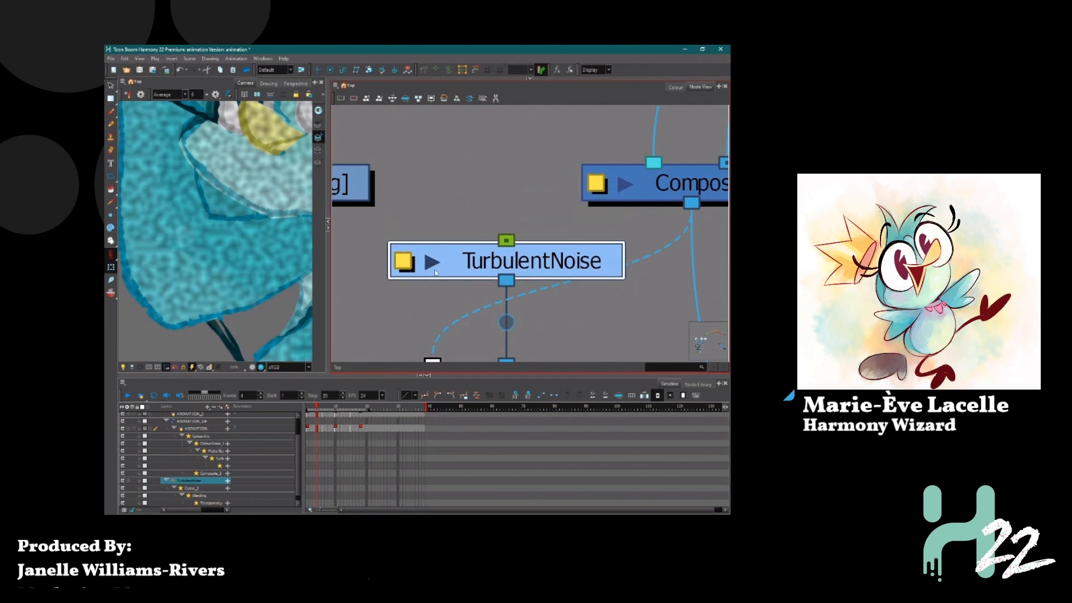
left_click(434, 266)
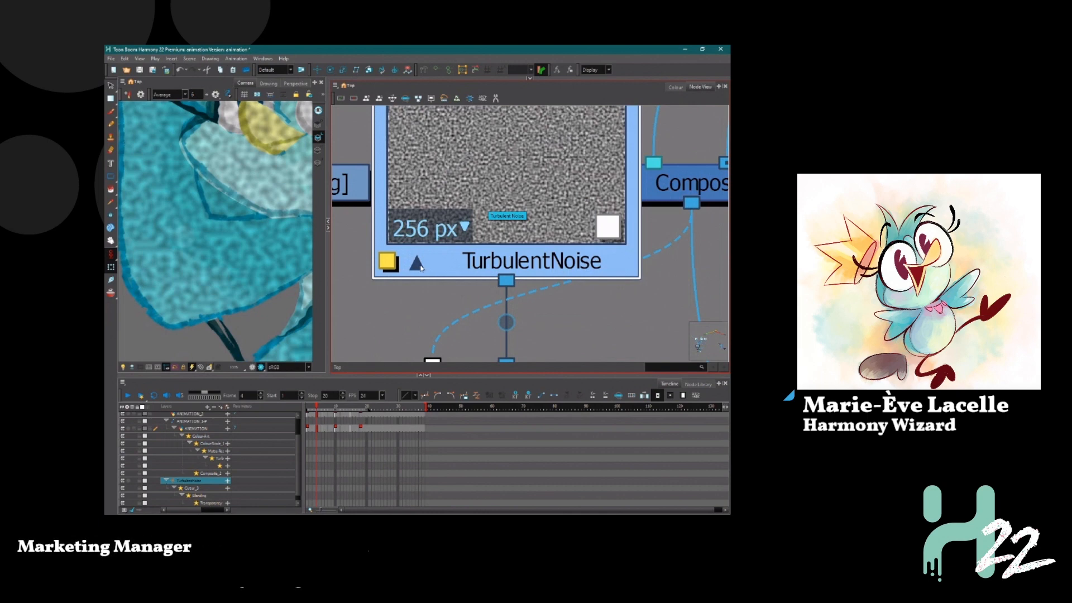
scroll(421, 268, "down", 5)
scroll(580, 165, "down", 3)
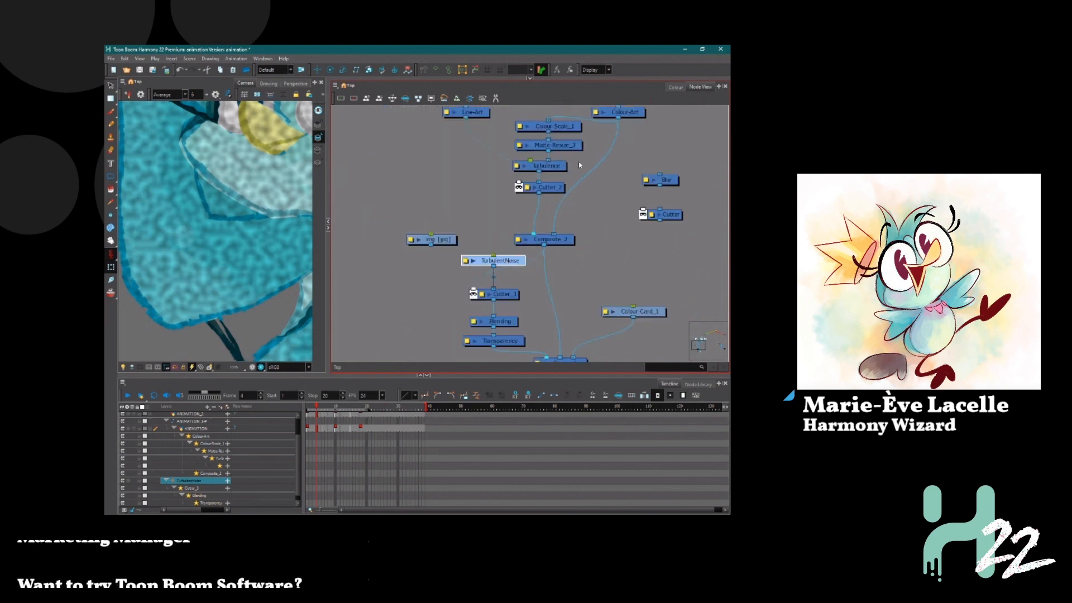
Try a copy of the Turbulence node as Cutter_3's image input in place of TurbulentNoise
left_click(557, 166)
key("ctrl+c")
key("ctrl+v")
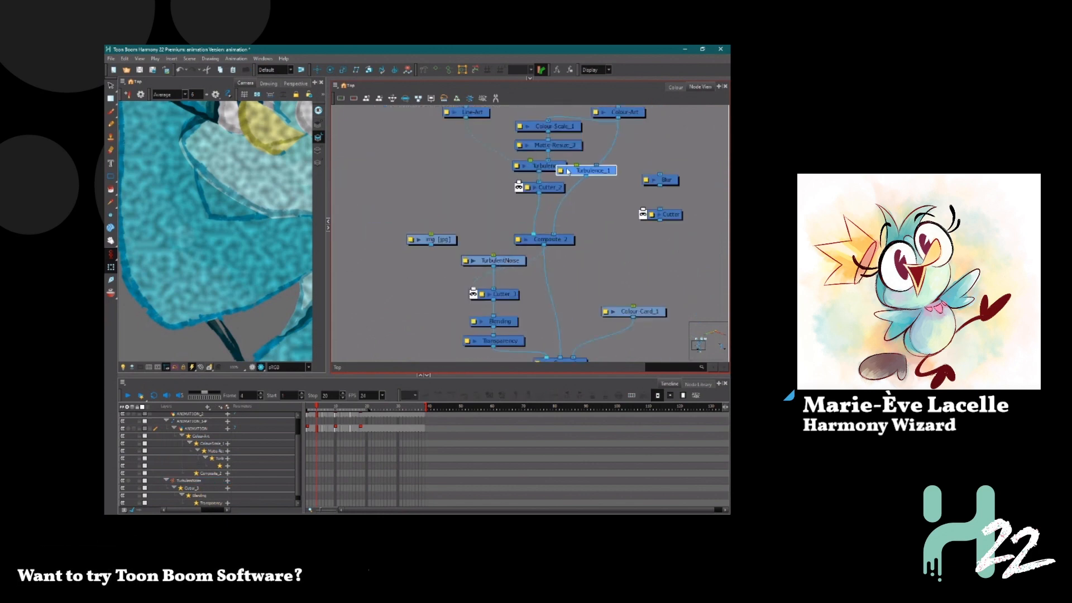
left_click_drag(568, 172, 489, 271)
scroll(488, 271, "up", 5)
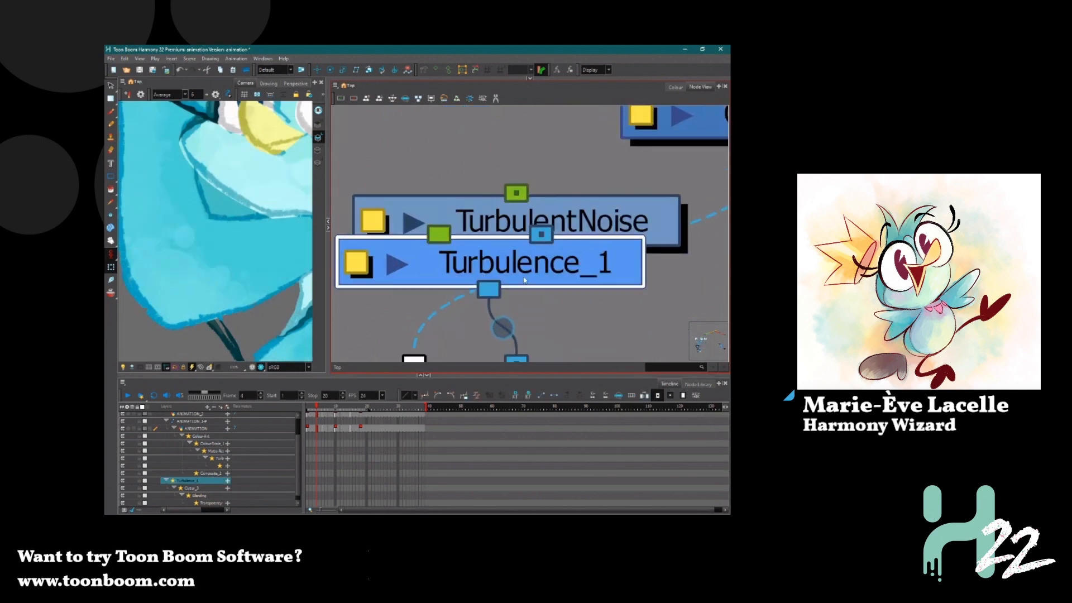
Delete the copied Turbulence node and reconnect TurbulentNoise to Cutter_3's image input
key("Delete")
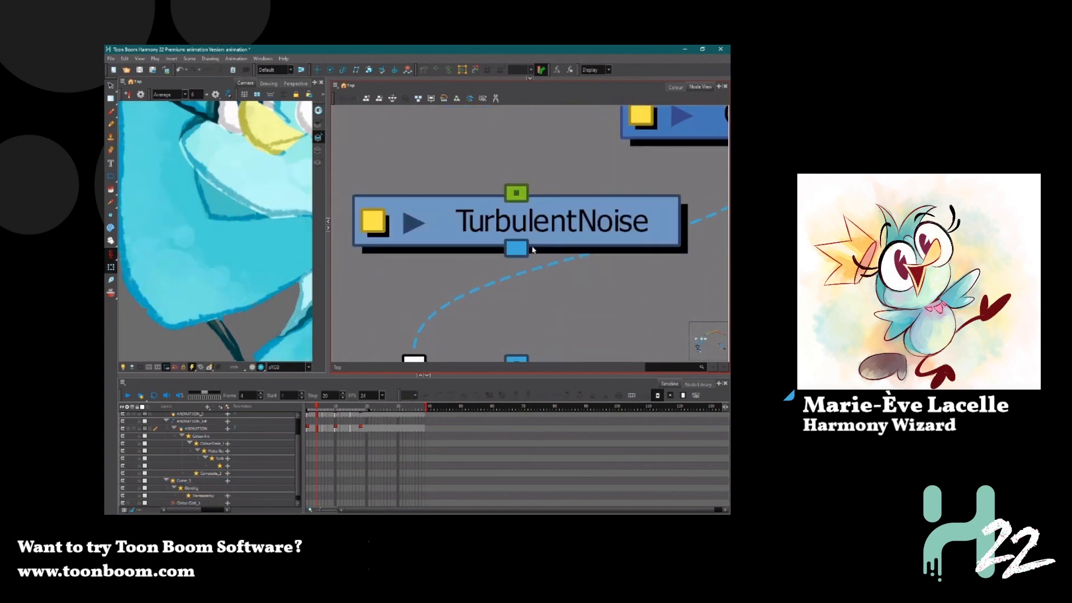
left_click_drag(516, 249, 516, 357)
scroll(547, 267, "down", 5)
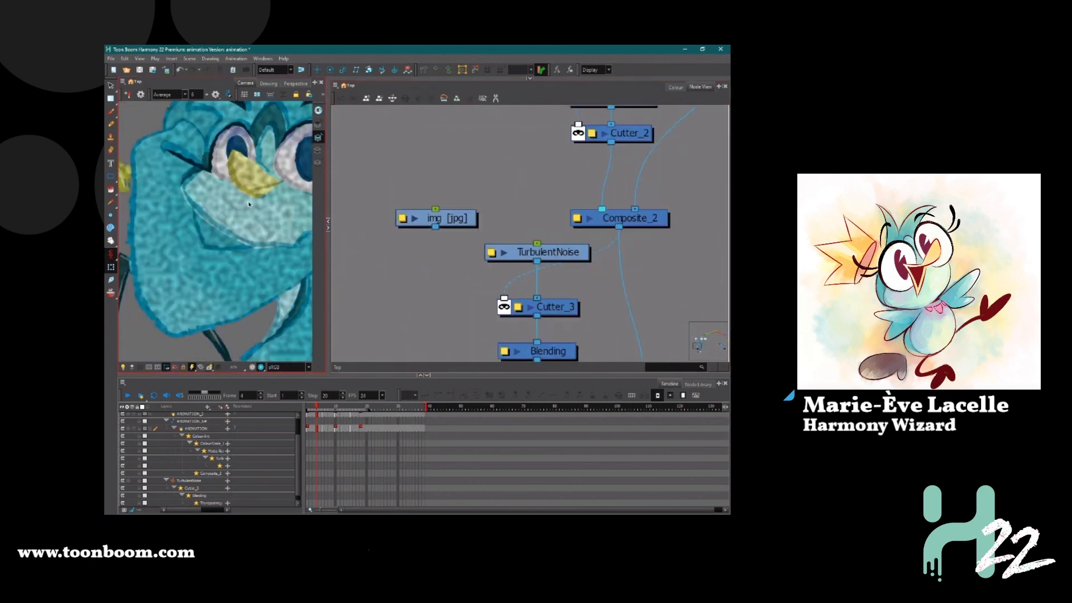
In TurbulentNoise's properties, switch the fractal type to the Turbulent option and set the locked frequency to 10
double_click(525, 253)
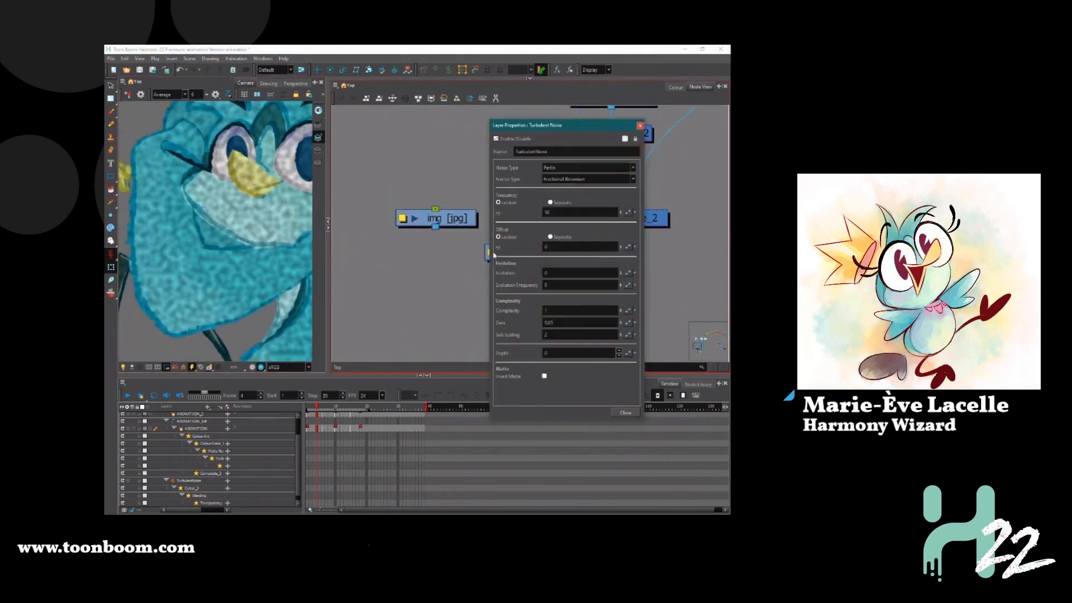
left_click(571, 180)
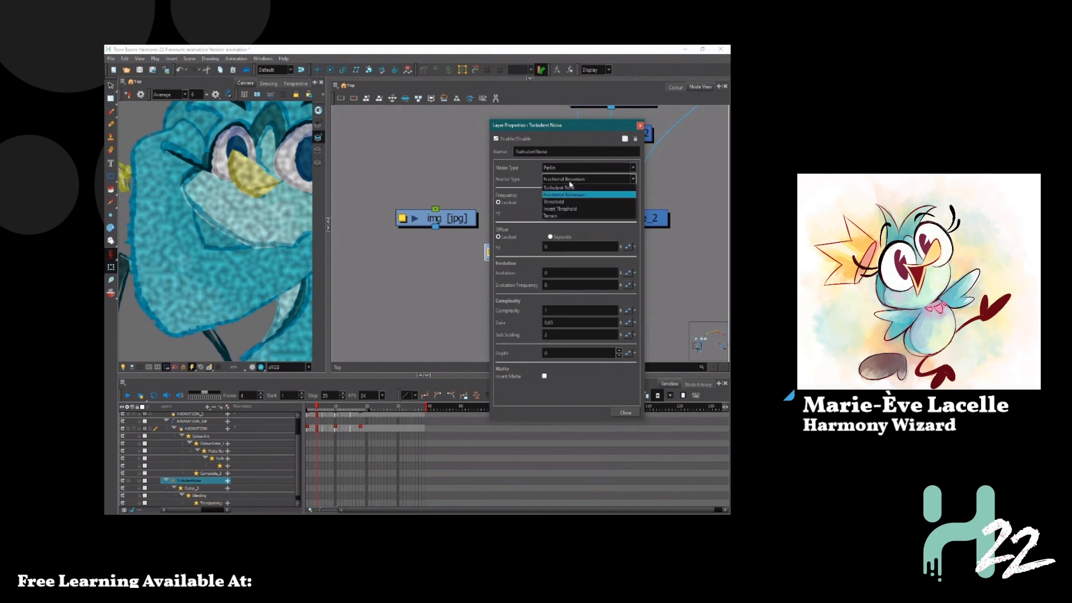
left_click(569, 189)
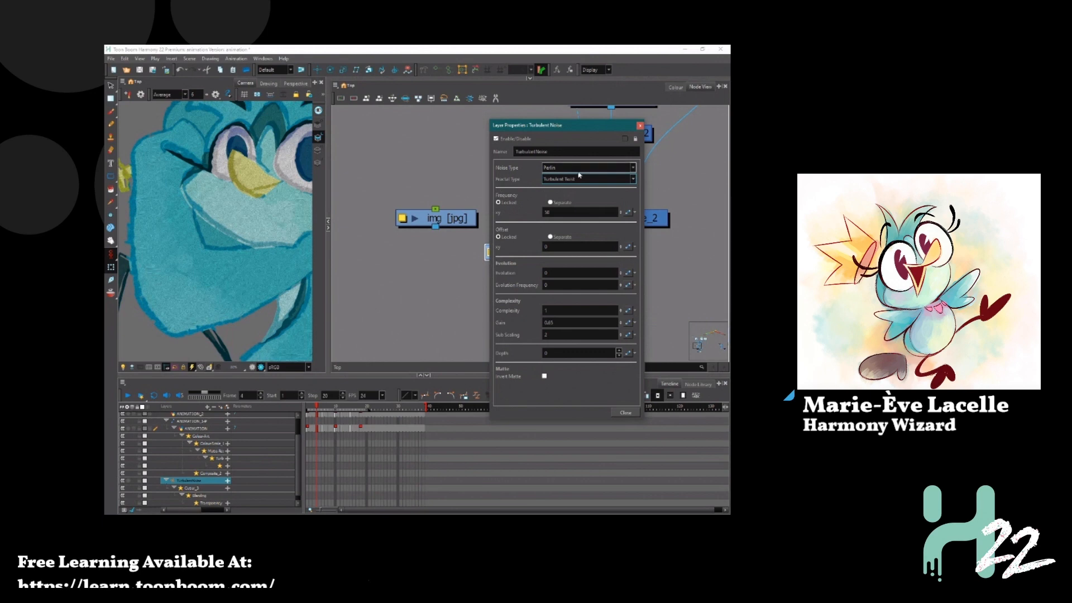
left_click(547, 213)
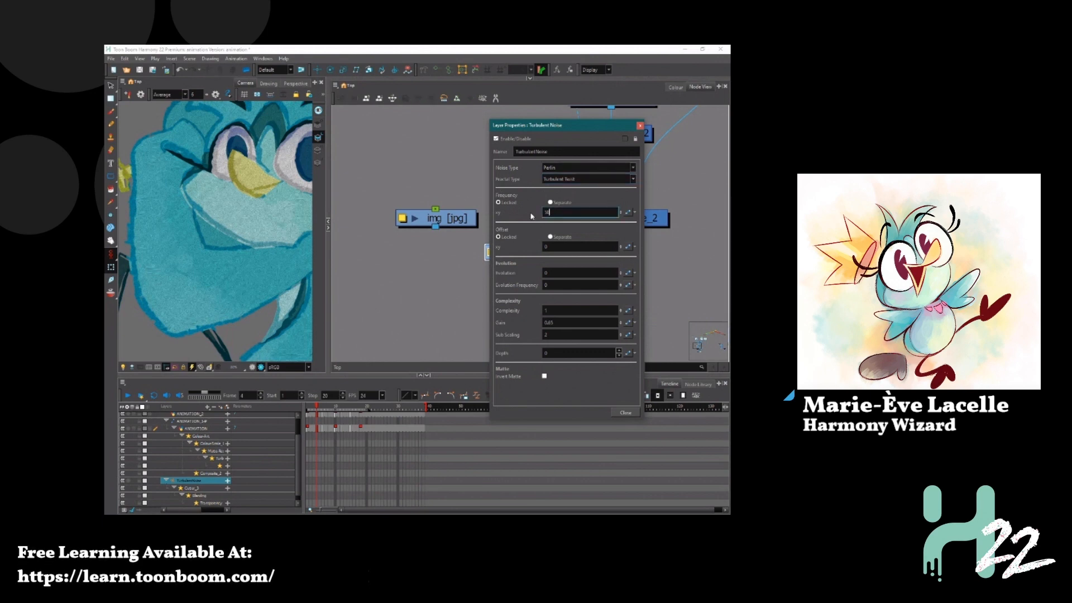
type("1")
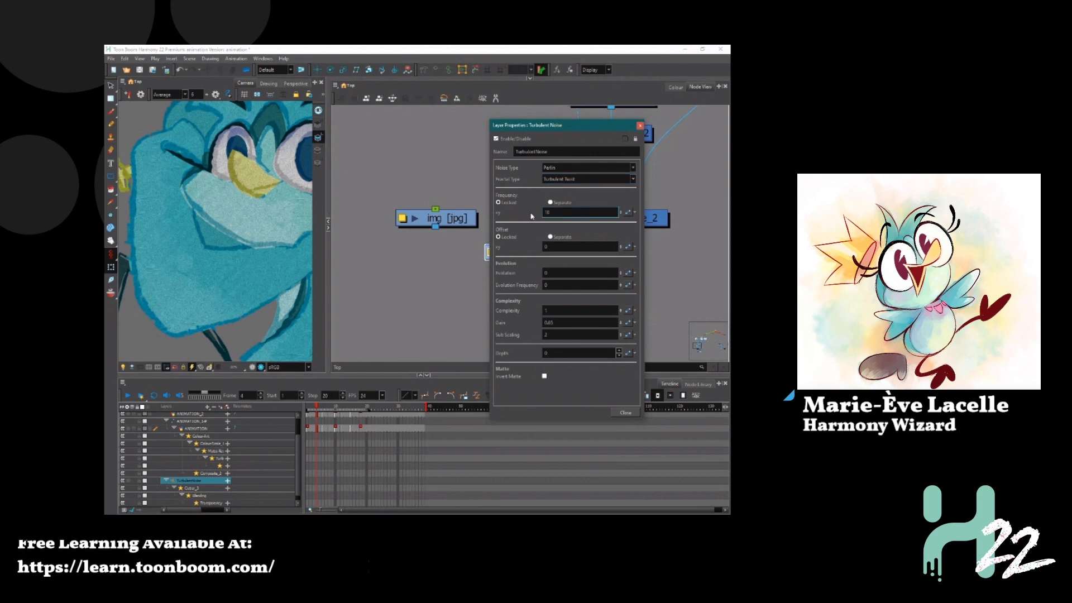
type("0")
key("Return")
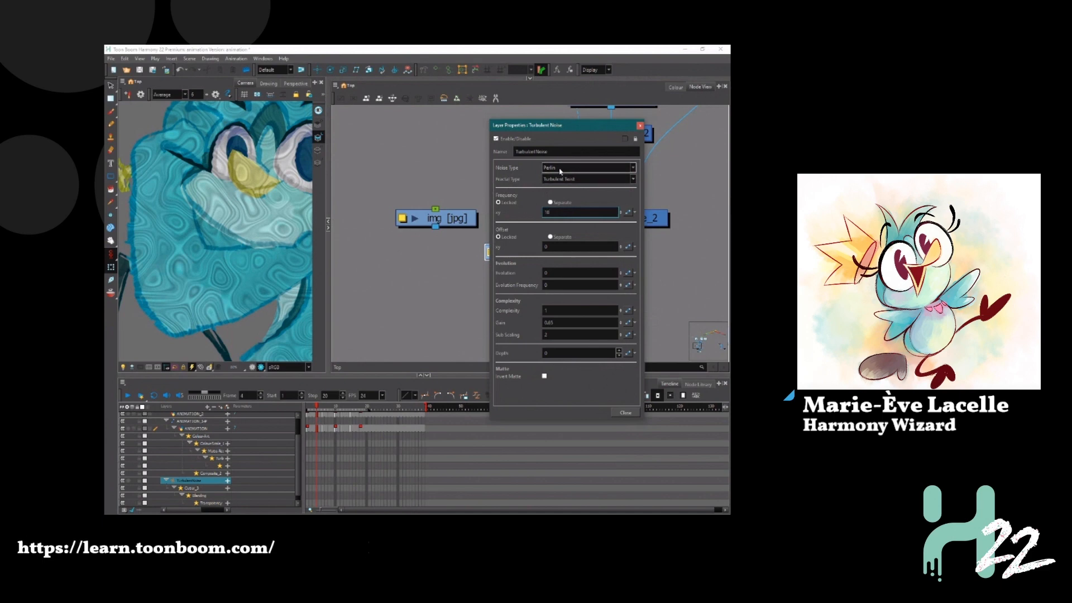
Cycle through TurbulentNoise's fractal types to compare their patterns on the character, ending on Fractional Brownian
scroll(560, 170, "down", 1)
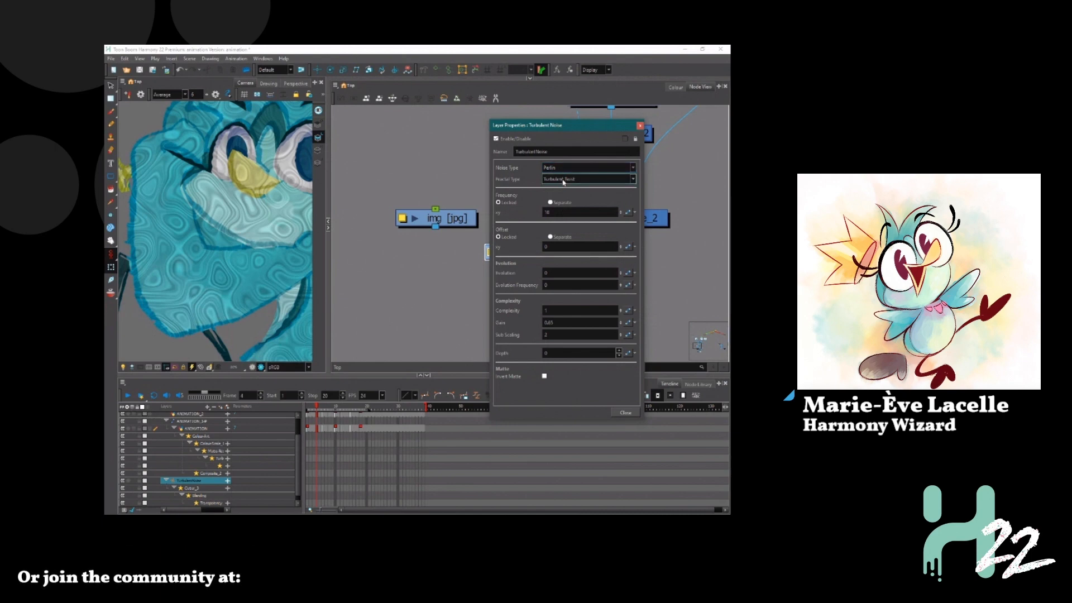
scroll(564, 182, "up", 2)
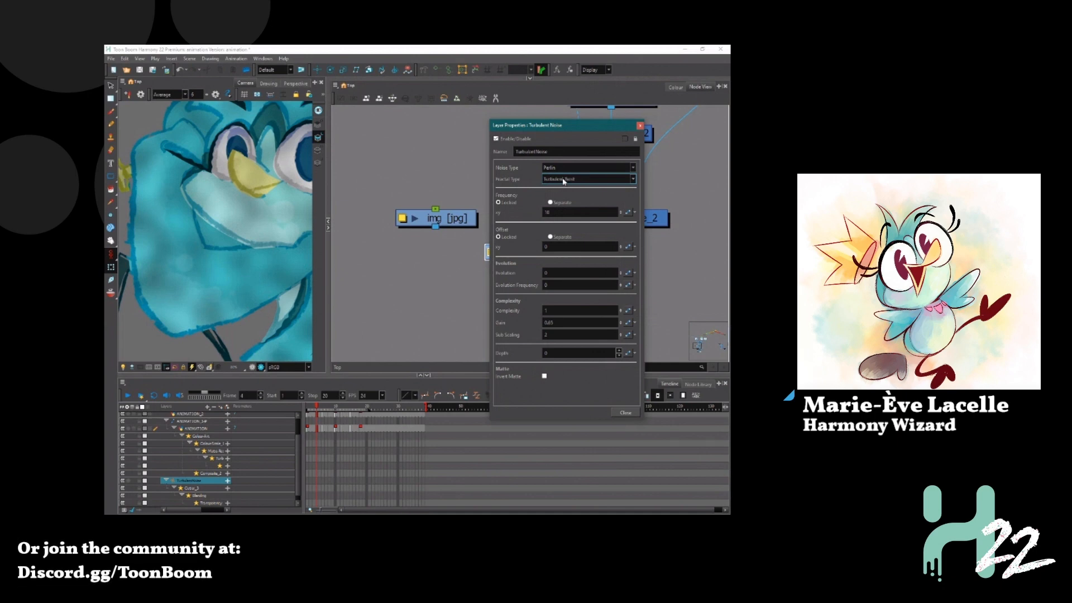
scroll(177, 222, "up", 4)
scroll(177, 223, "down", 5)
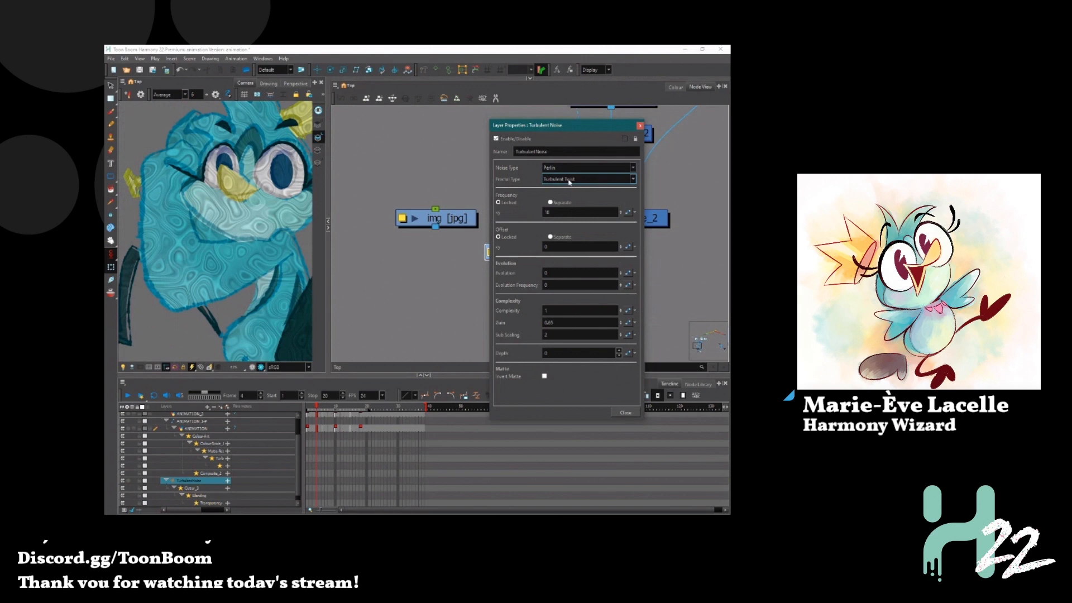
scroll(569, 182, "up", 1)
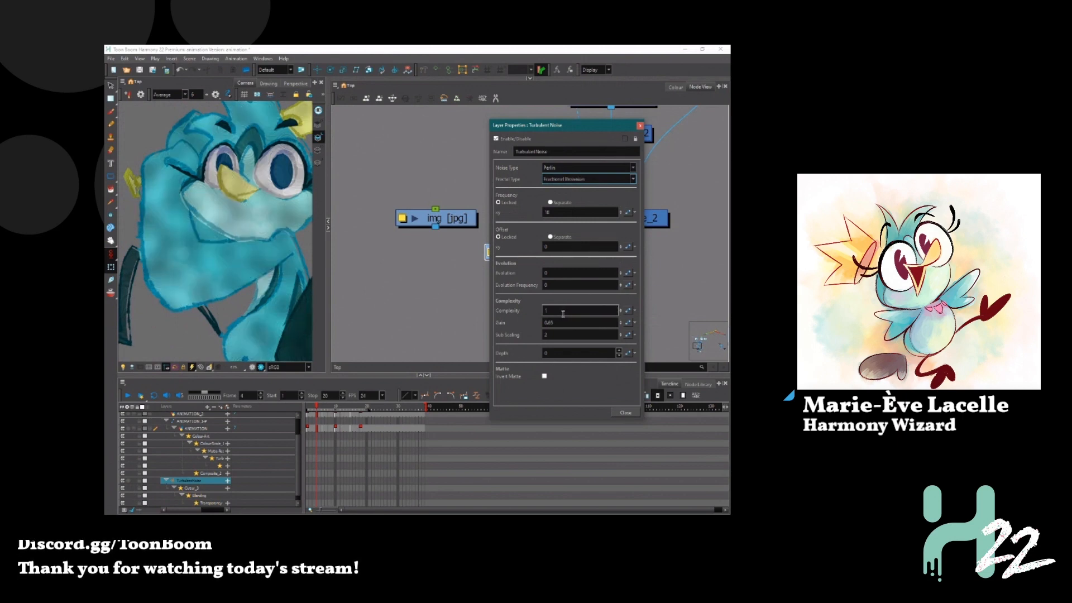
Raise TurbulentNoise's complexity to 5 and check the texture on the character close up
scroll(563, 314, "up", 2)
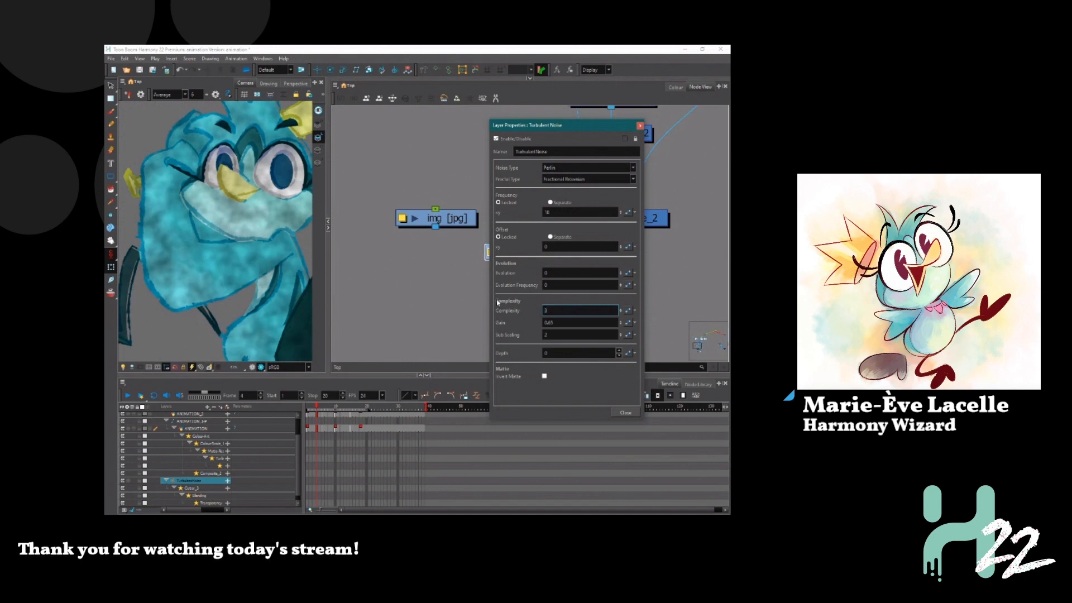
scroll(213, 237, "up", 3)
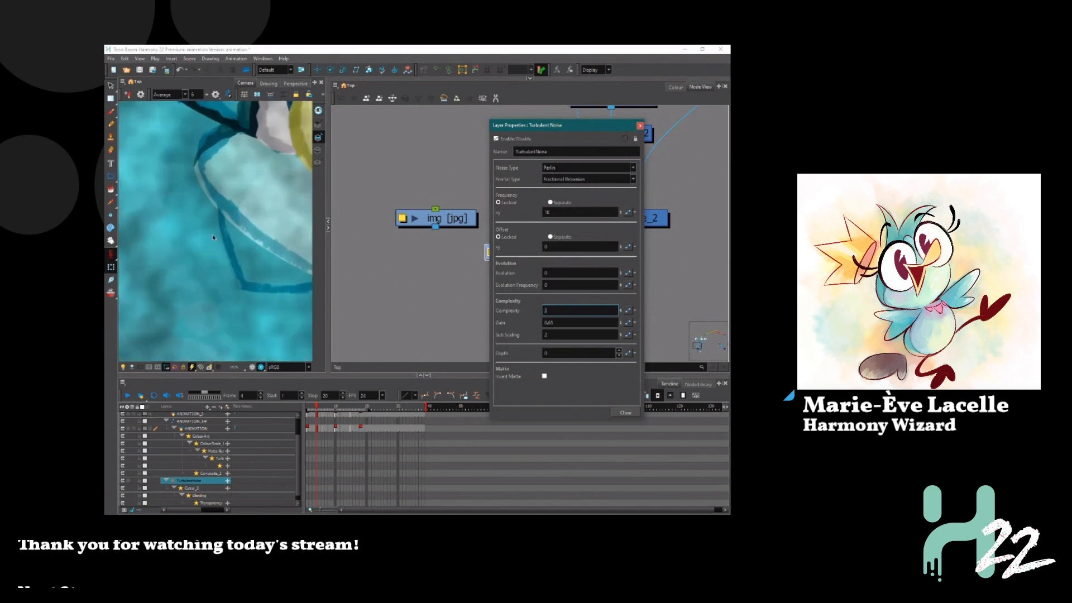
left_click_drag(557, 310, 520, 314)
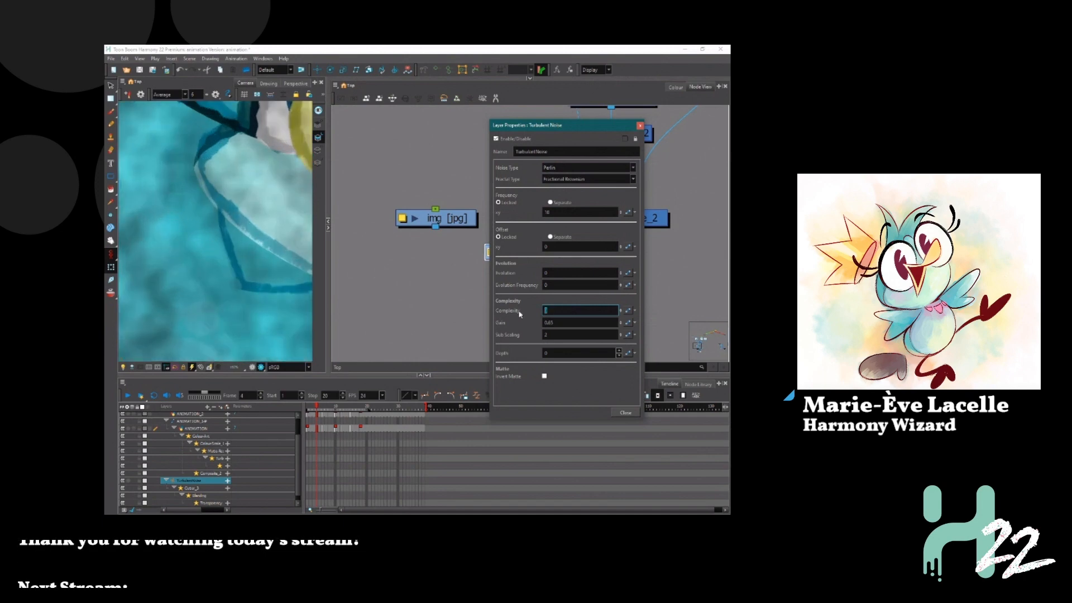
type("5")
key("Return")
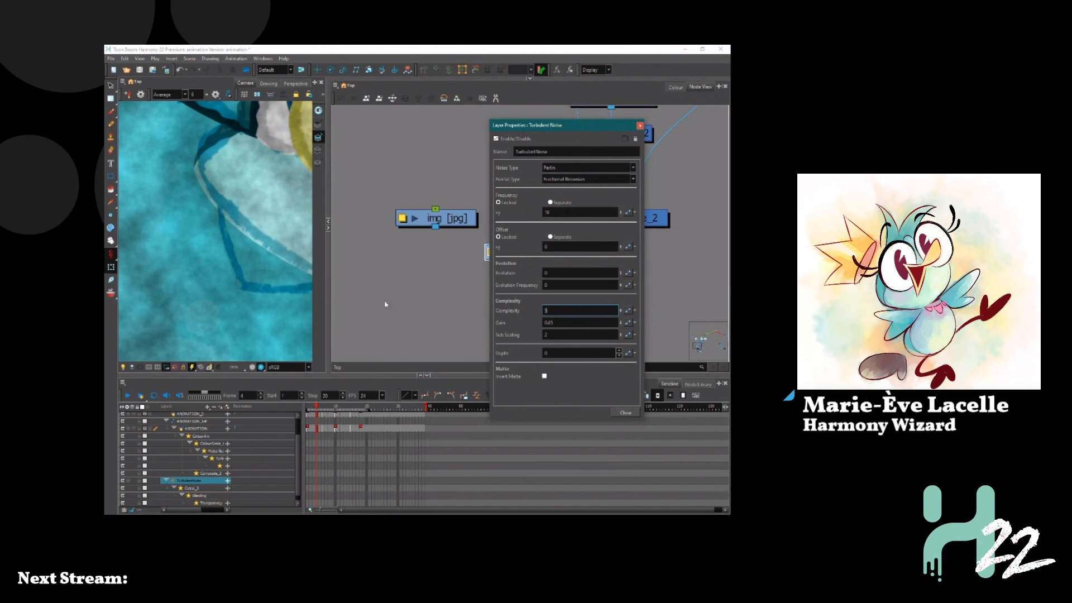
scroll(236, 219, "down", 4)
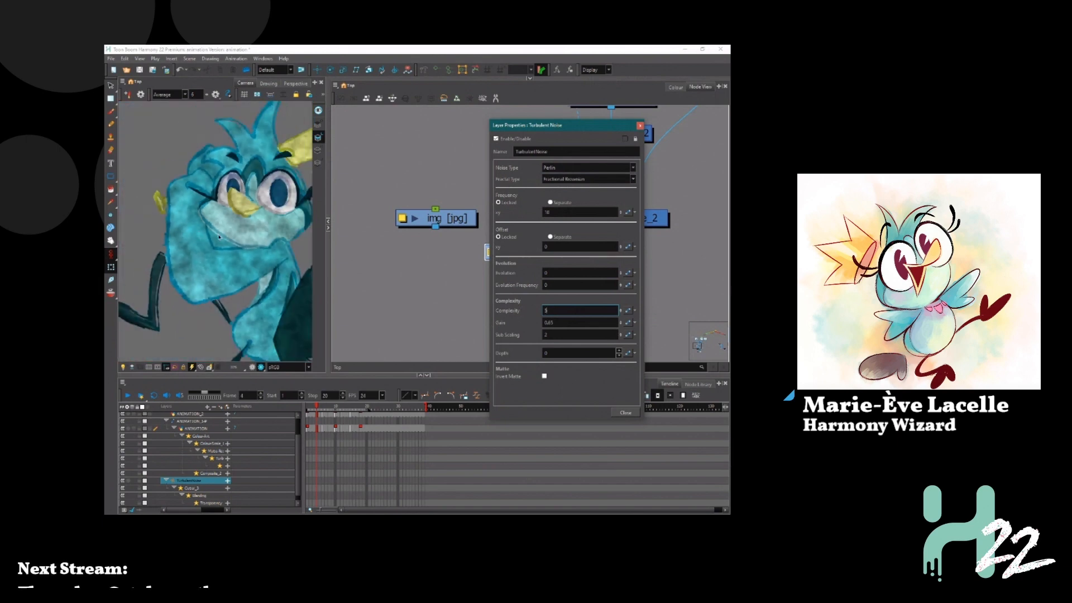
Try TurbulentNoise frequencies of 50, 25 and 5 to compare the texture scale on the character
left_click_drag(553, 213, 525, 222)
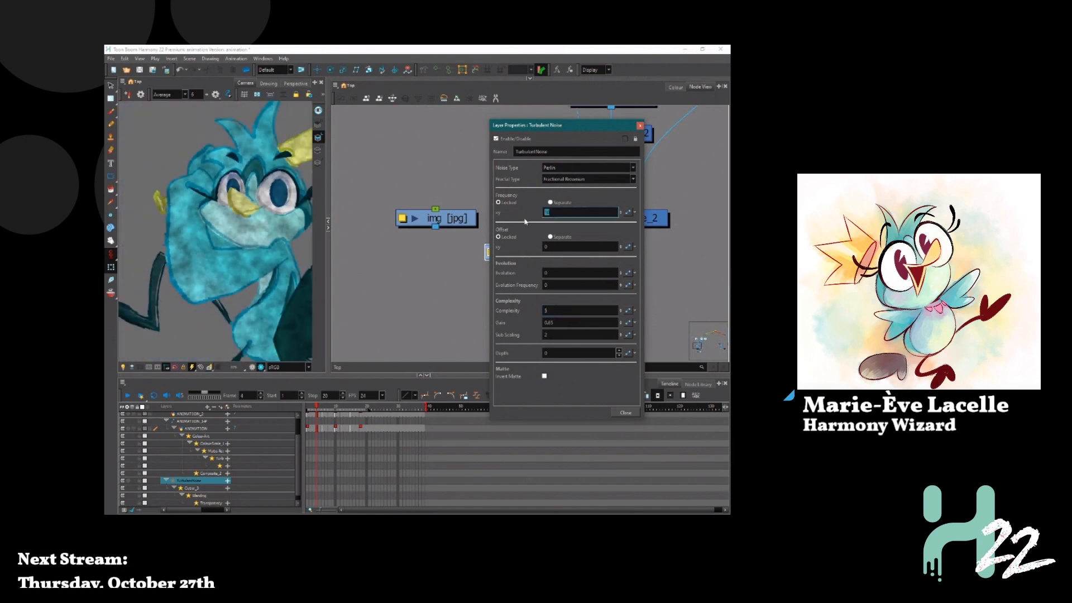
type("5")
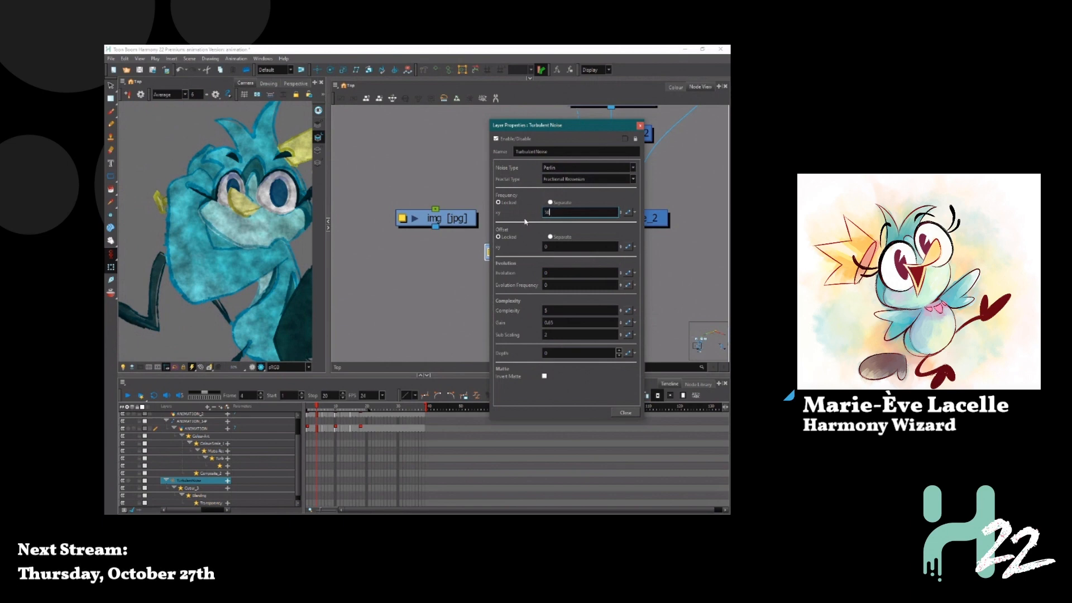
type("0")
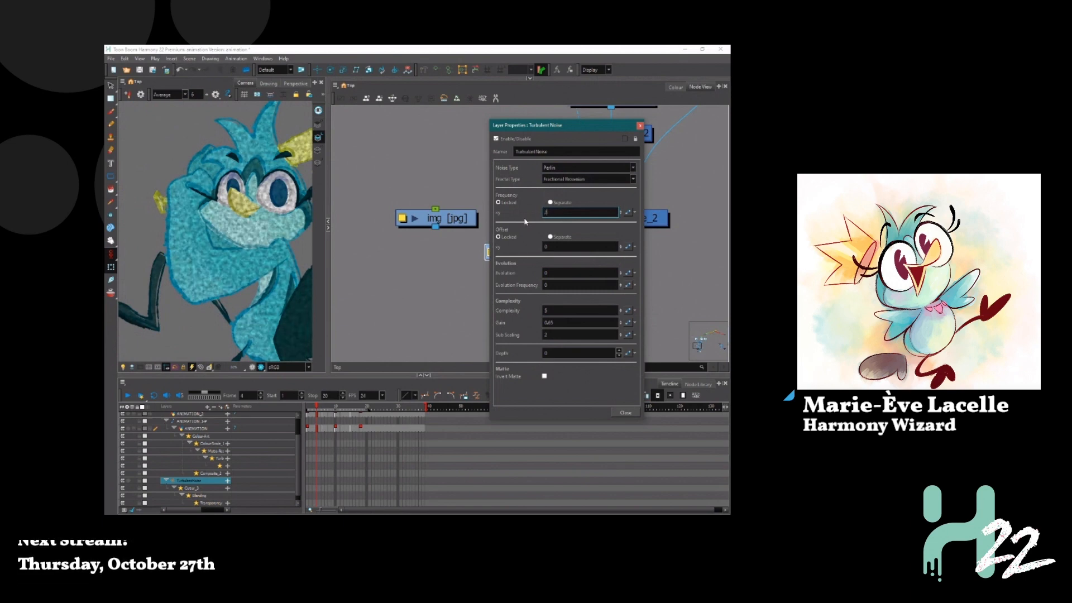
type("5")
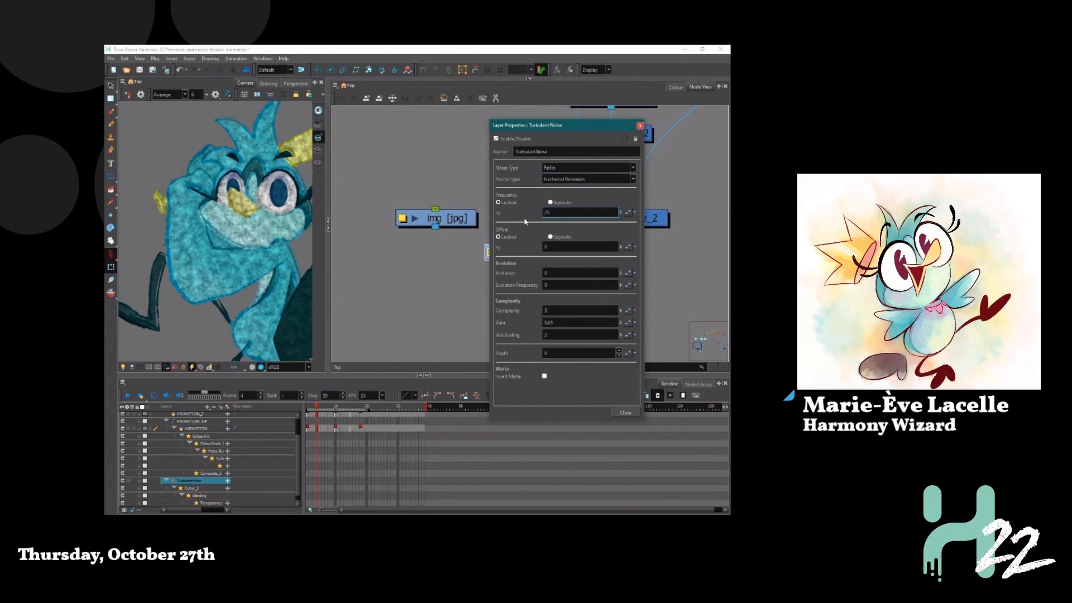
scroll(212, 253, "up", 2)
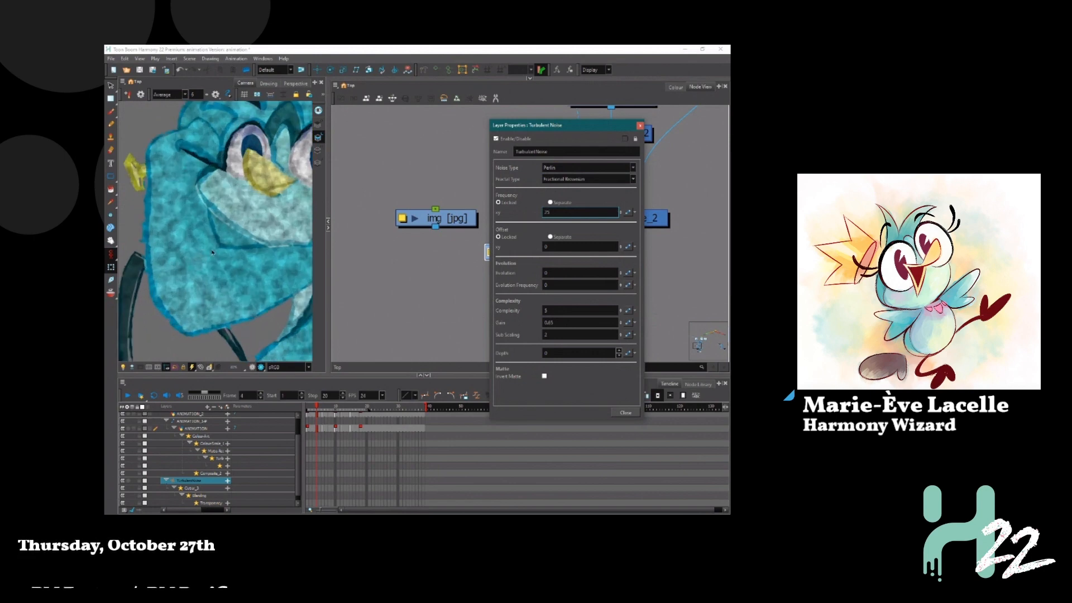
left_click_drag(557, 215, 519, 216)
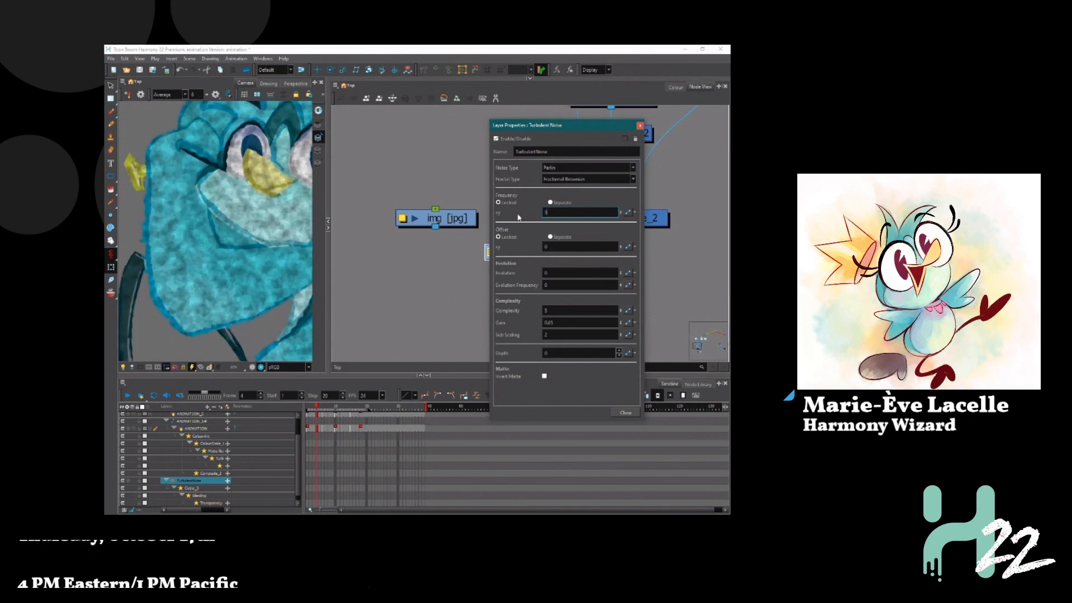
key("Return")
scroll(234, 241, "down", 2)
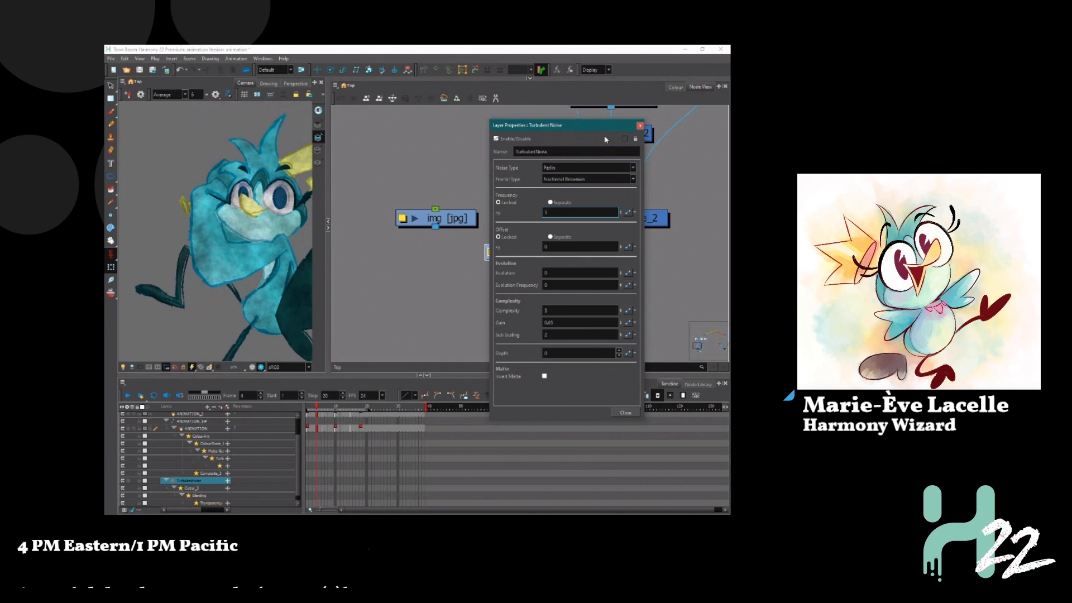
Show TurbulentNoise's thumbnail alongside its properties and set the locked frequency to 100
left_click(640, 125)
left_click(504, 252)
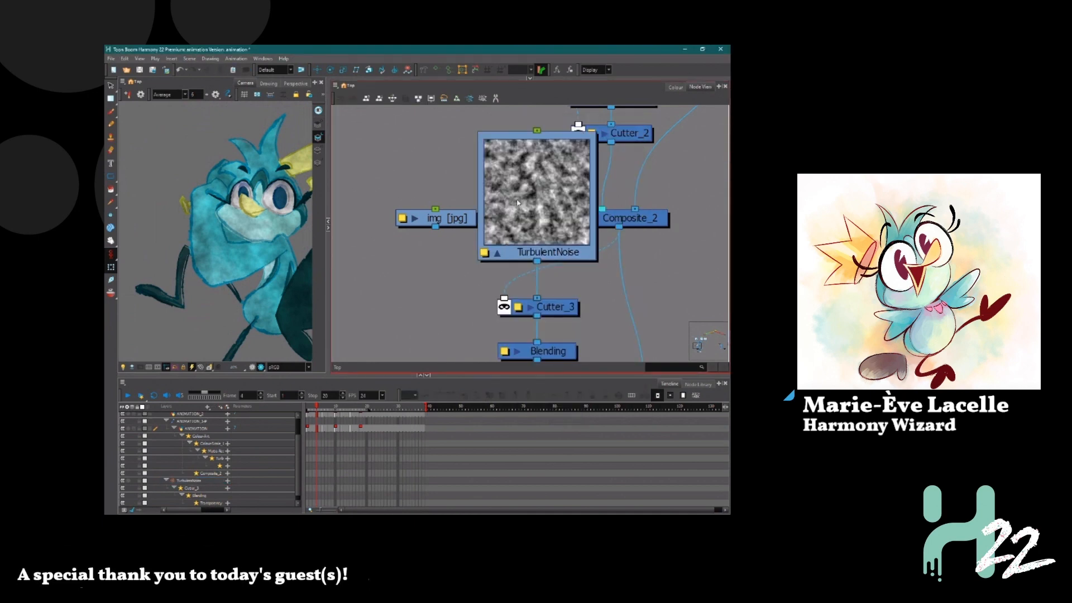
double_click(575, 141)
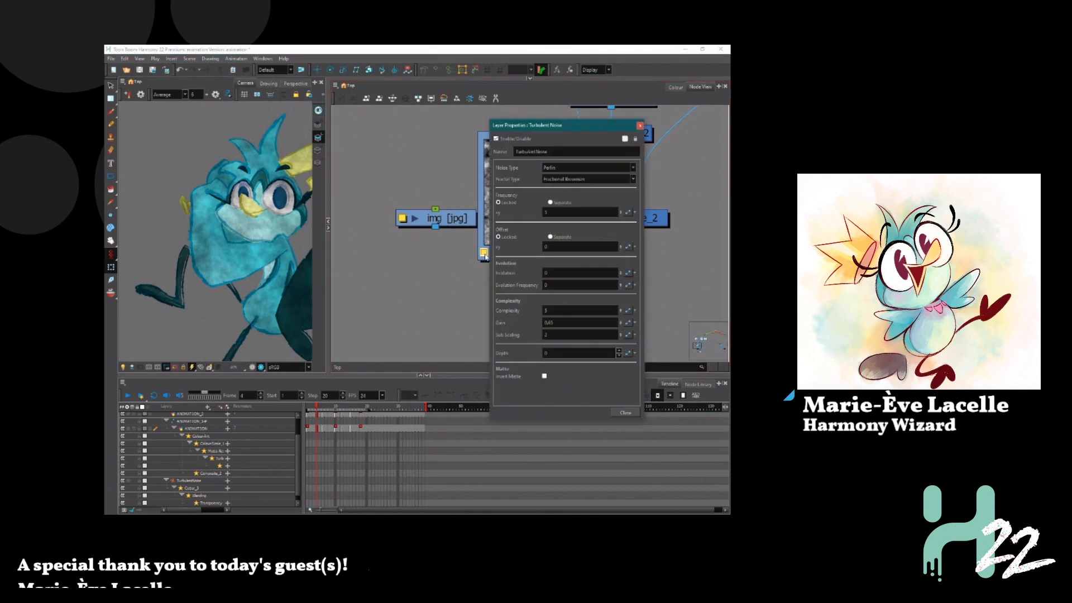
left_click_drag(564, 125, 393, 118)
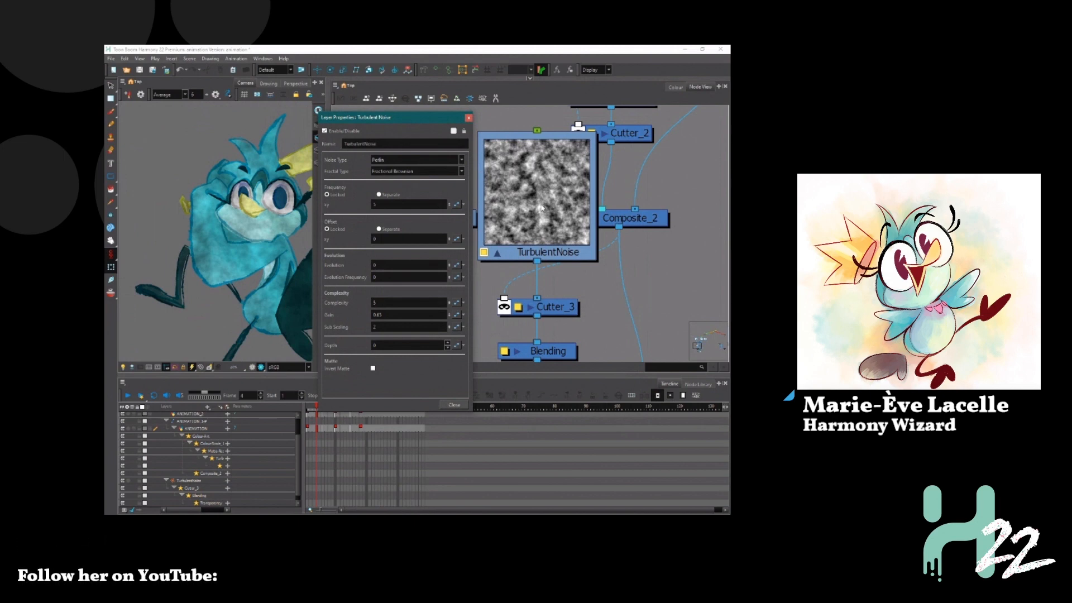
left_click(409, 205)
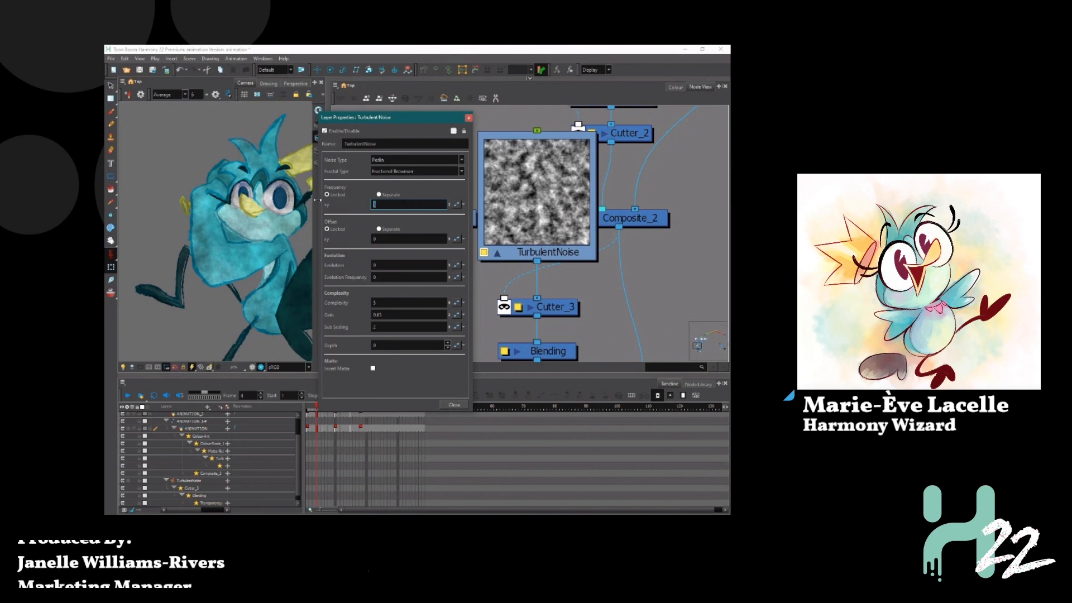
key("Return")
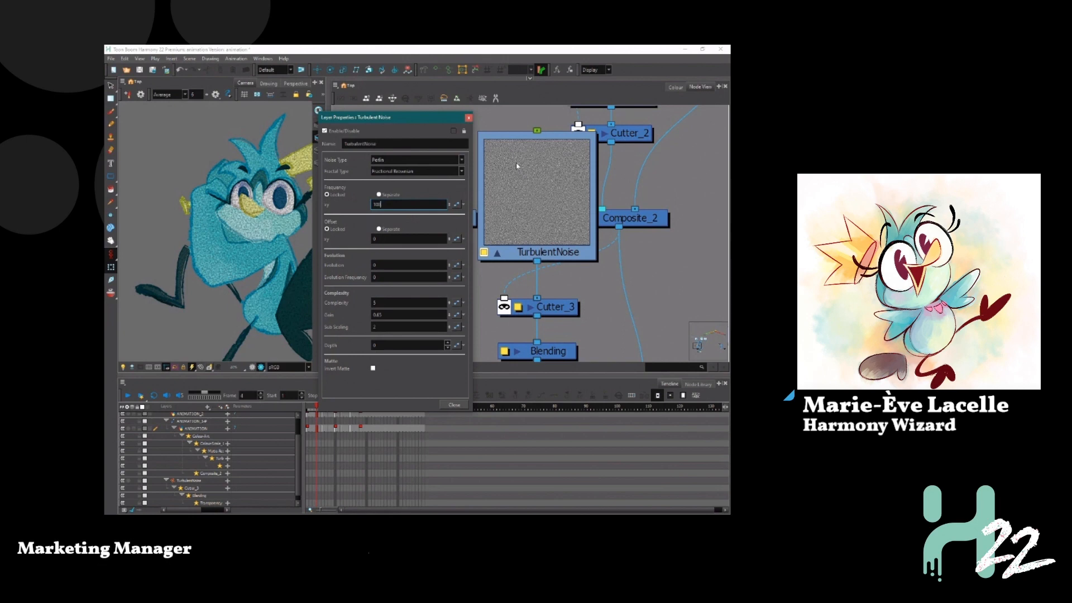
Lower TurbulentNoise's frequency for a coarser cloudy texture, close its properties and collapse the node's thumbnail
type("0")
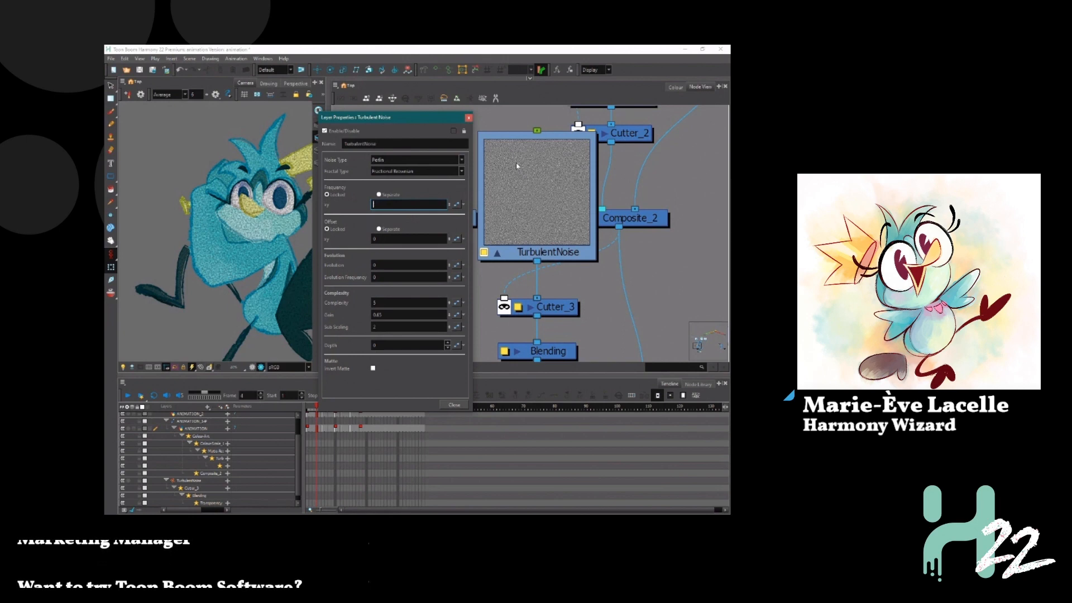
key("BackSpace")
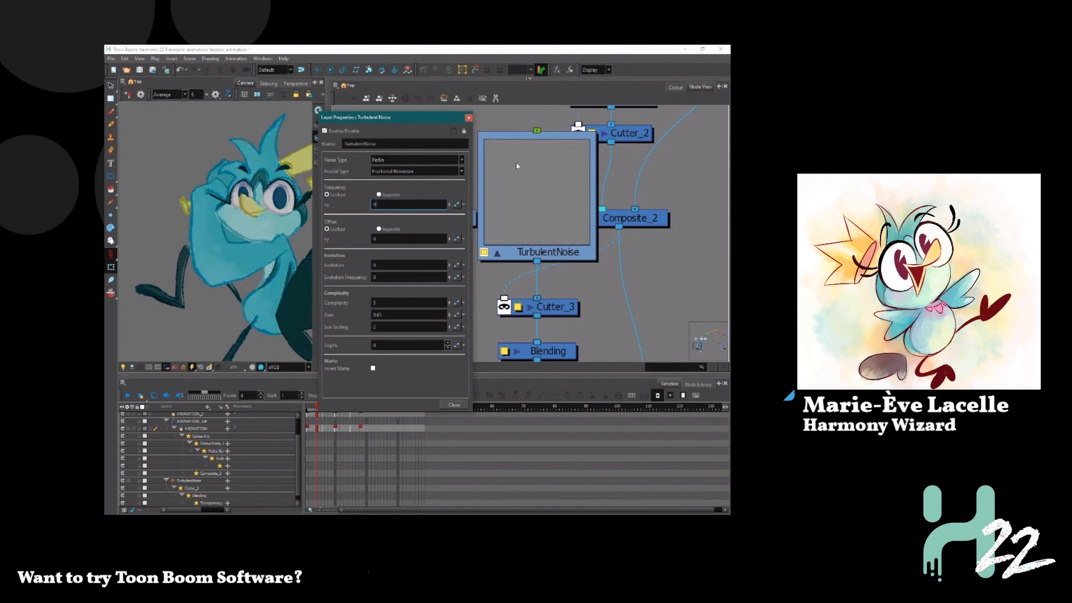
type("1")
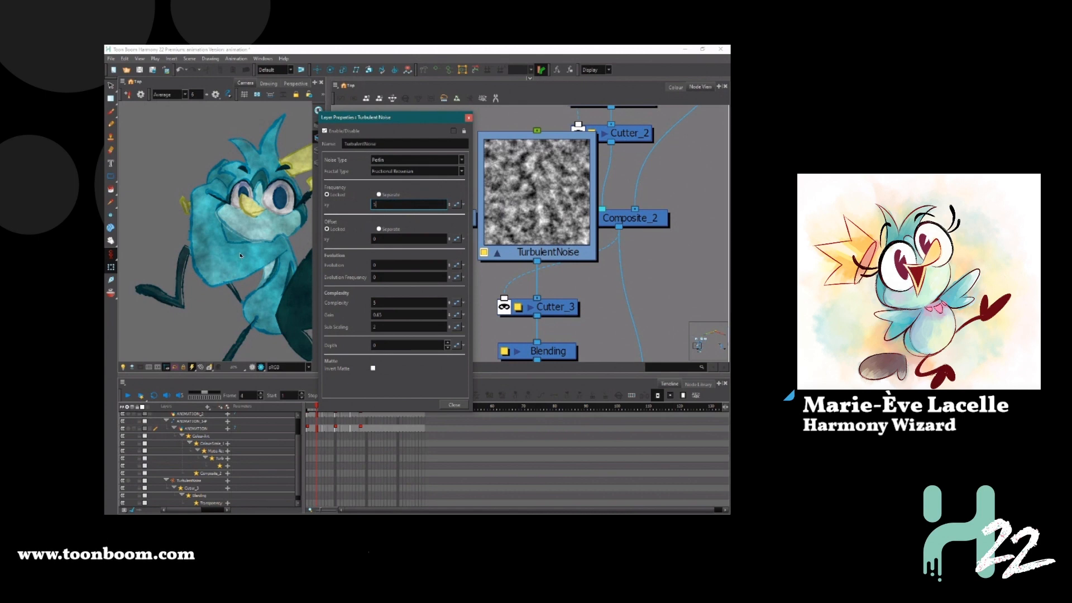
left_click(456, 407)
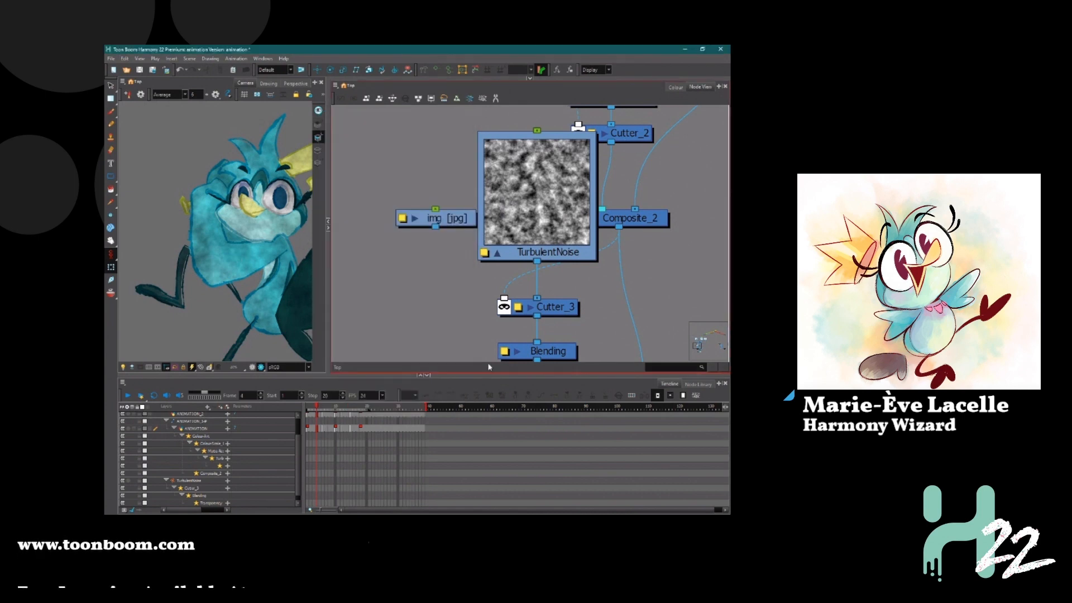
left_click(497, 253)
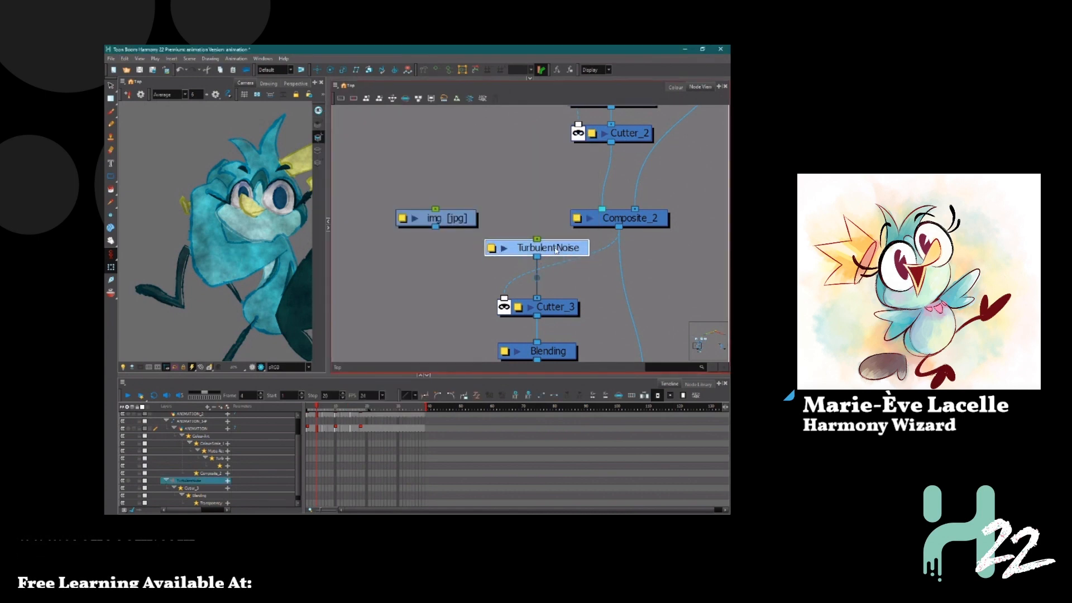
key("Return")
type("birhg")
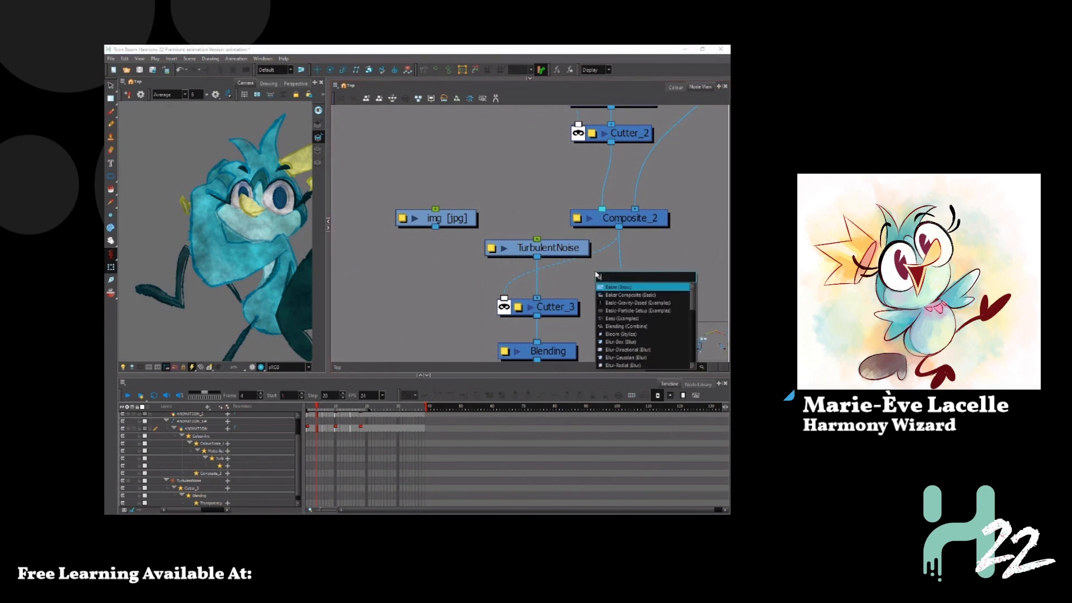
key("BackSpace")
key("BackSpace")
key("BackSpace")
key("BackSpace")
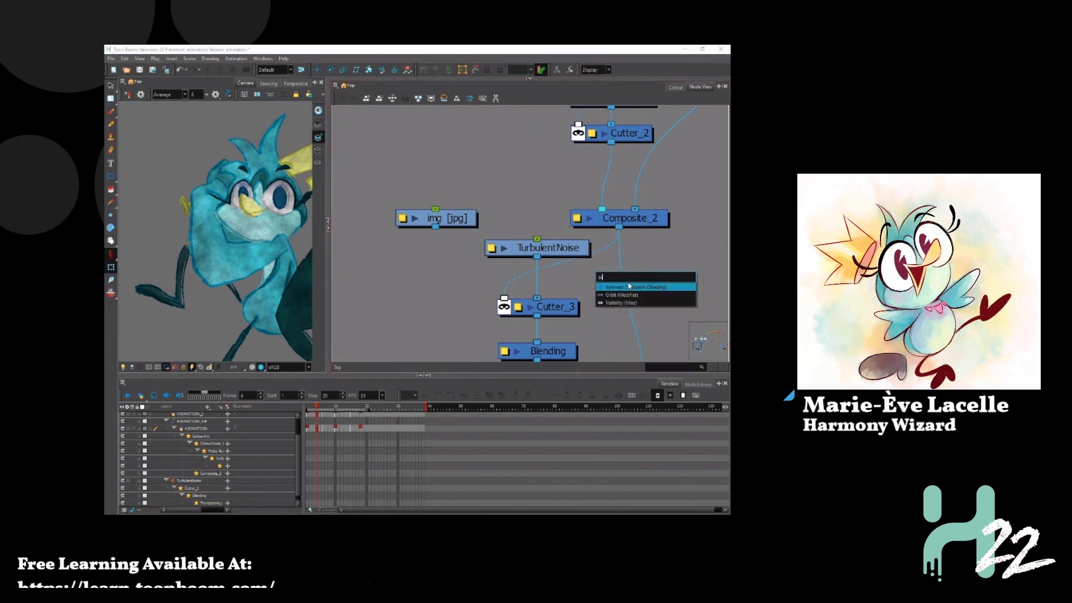
type("irg")
key("BackSpace")
key("BackSpace")
key("BackSpace")
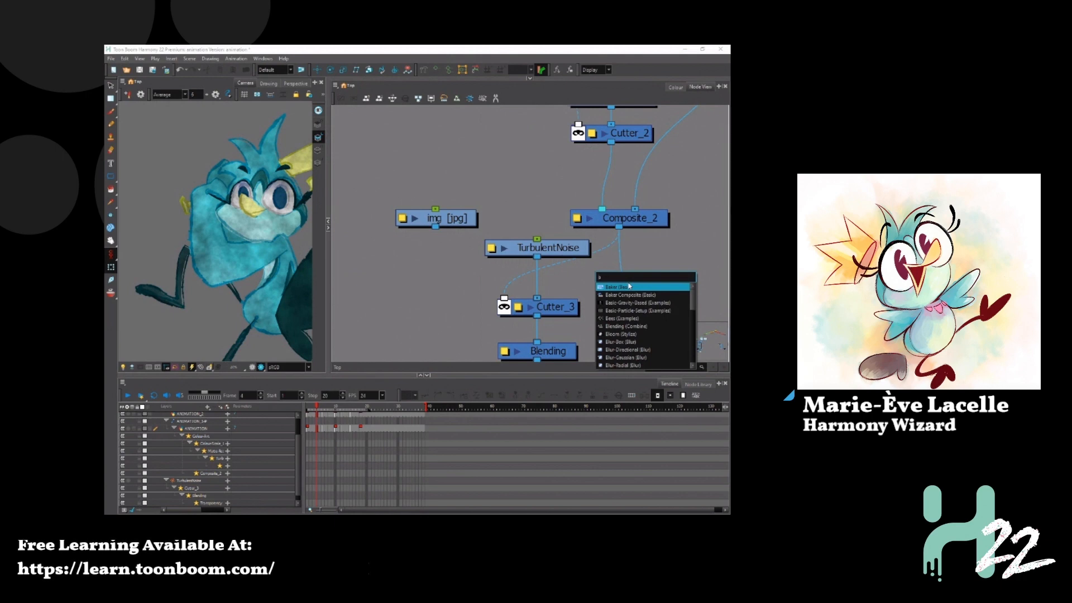
key("BackSpace")
Add a Contrast node and insert it between TurbulentNoise and Cutter_3
type("contr")
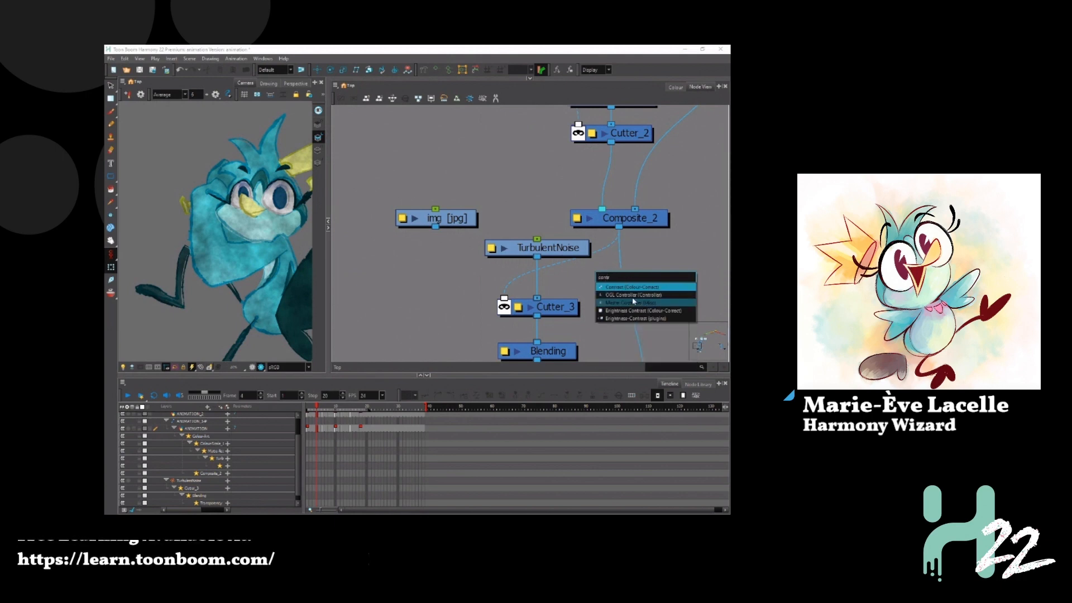
left_click(624, 287)
left_click_drag(649, 268, 574, 317)
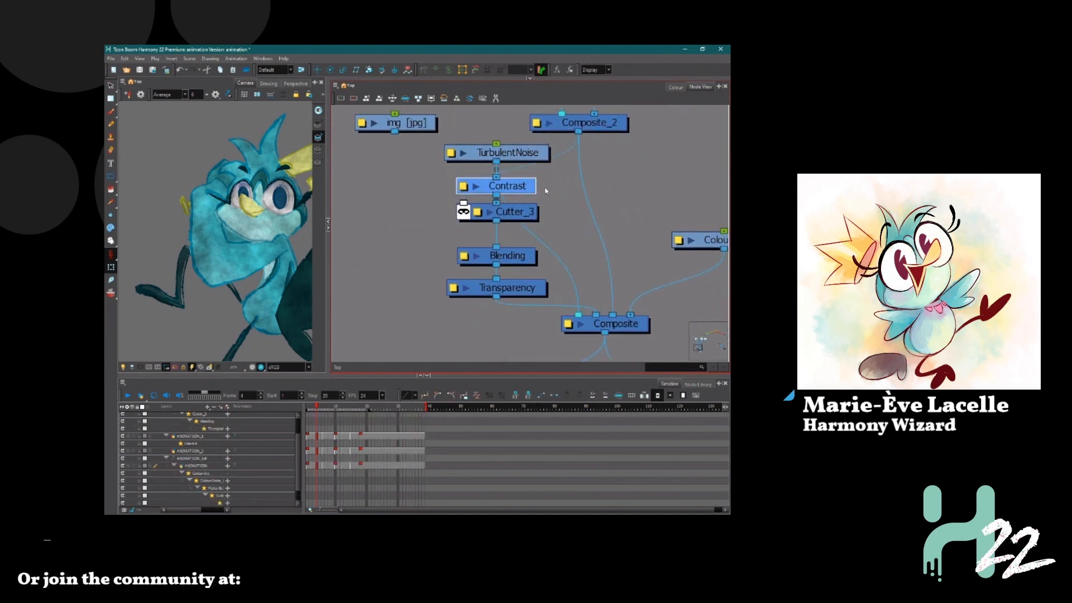
Move the Contrast, Cutter_3, Blending and Transparency nodes aside and connect TurbulentNoise directly to Composite
left_click_drag(547, 184, 489, 290)
left_click_drag(471, 218, 581, 217)
left_click(581, 217)
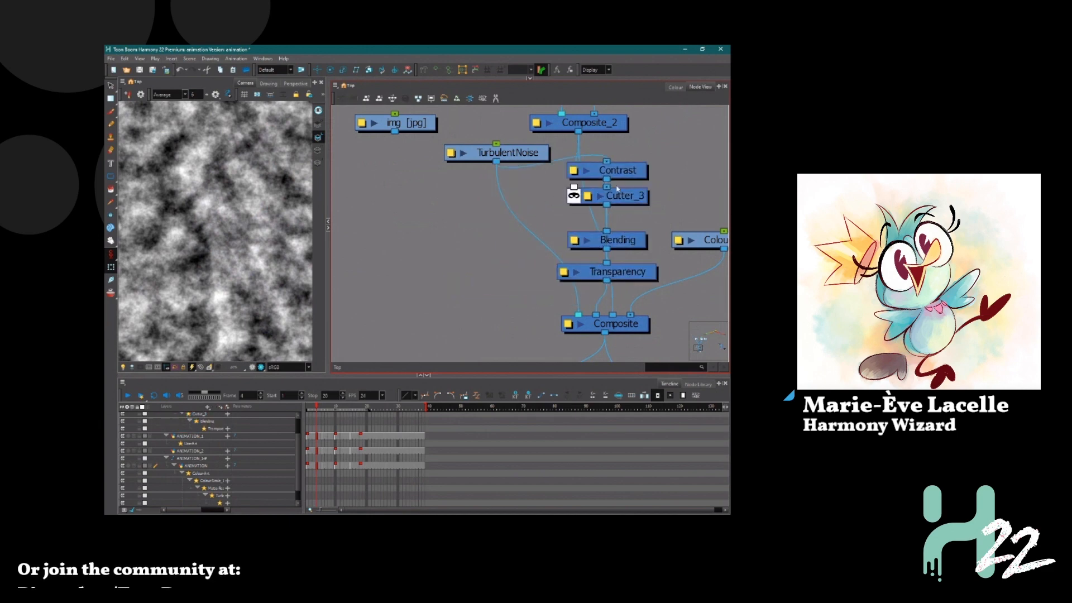
Try Contrast between TurbulentNoise and Composite with a mid point of 0.1 and a lower dark pixel adjustment, and delete the node
left_click_drag(621, 173, 511, 207)
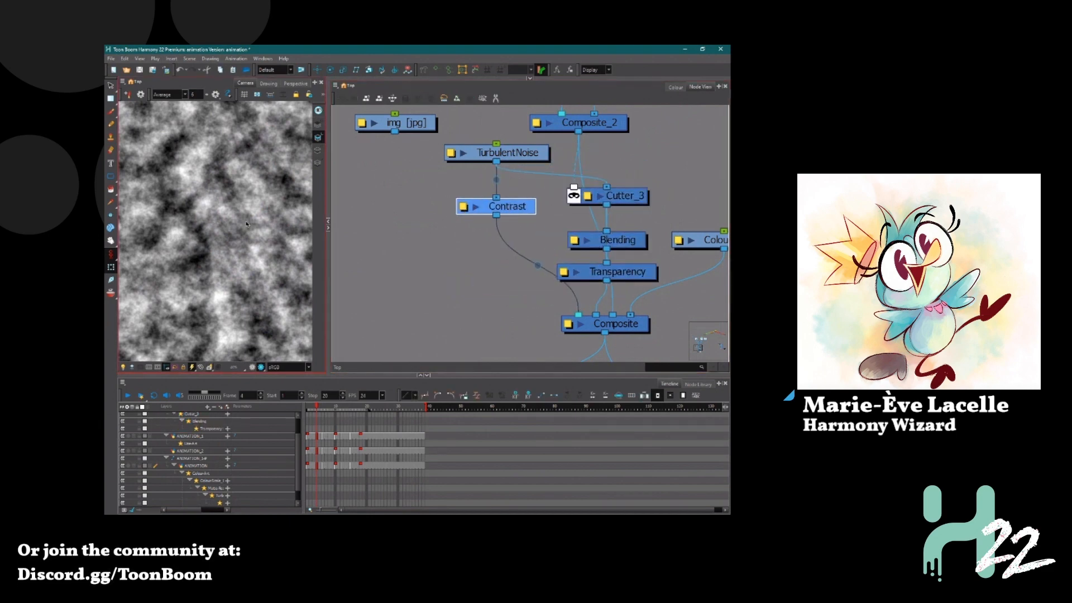
left_click(464, 206)
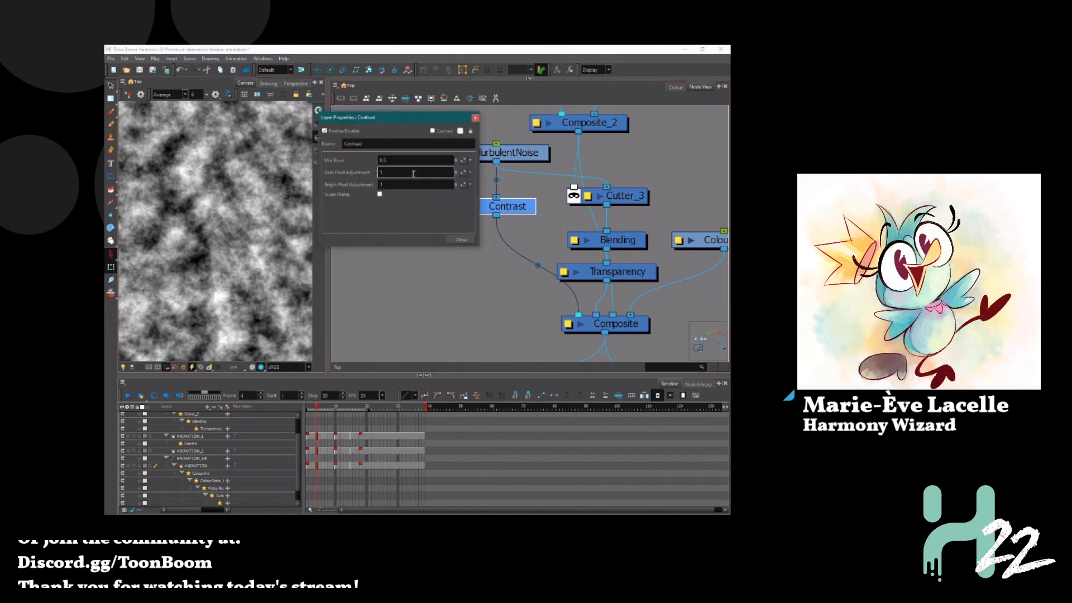
left_click(456, 159)
left_click(456, 162)
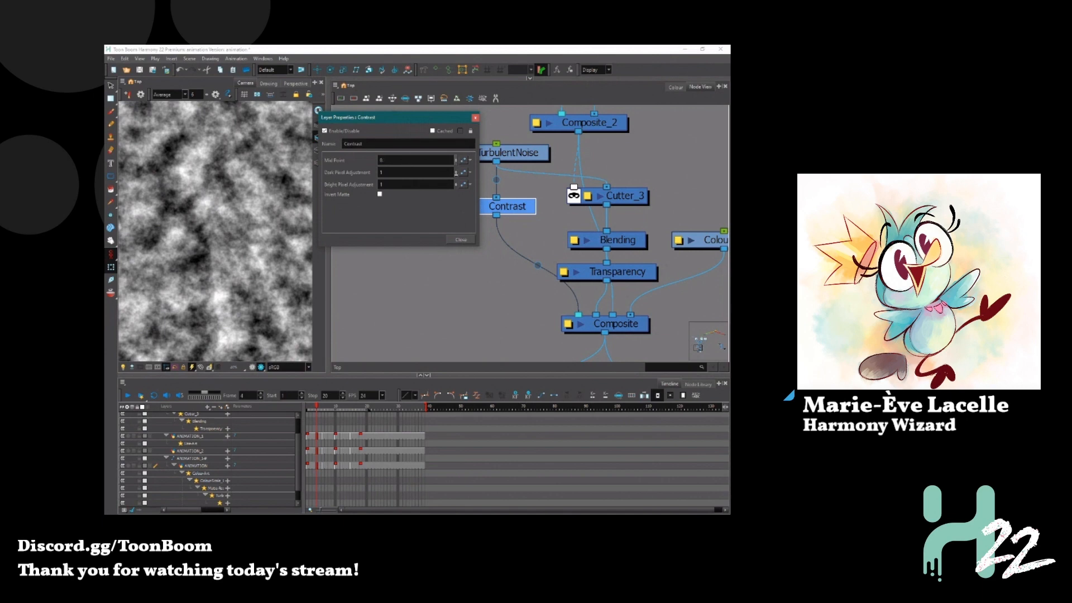
left_click_drag(456, 172, 458, 180)
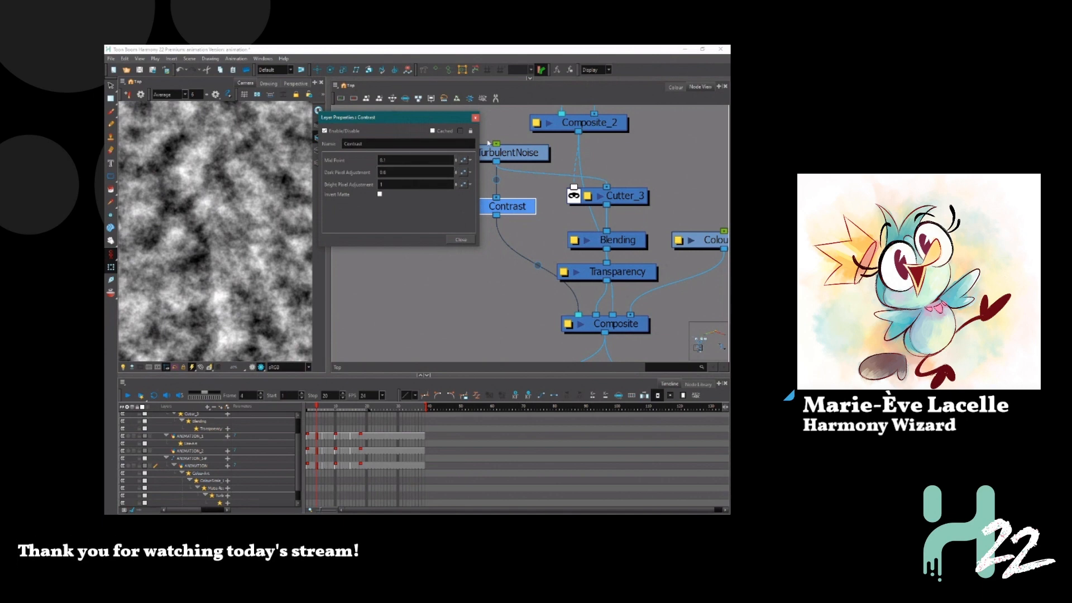
left_click(499, 218)
left_click(499, 218)
key("Delete")
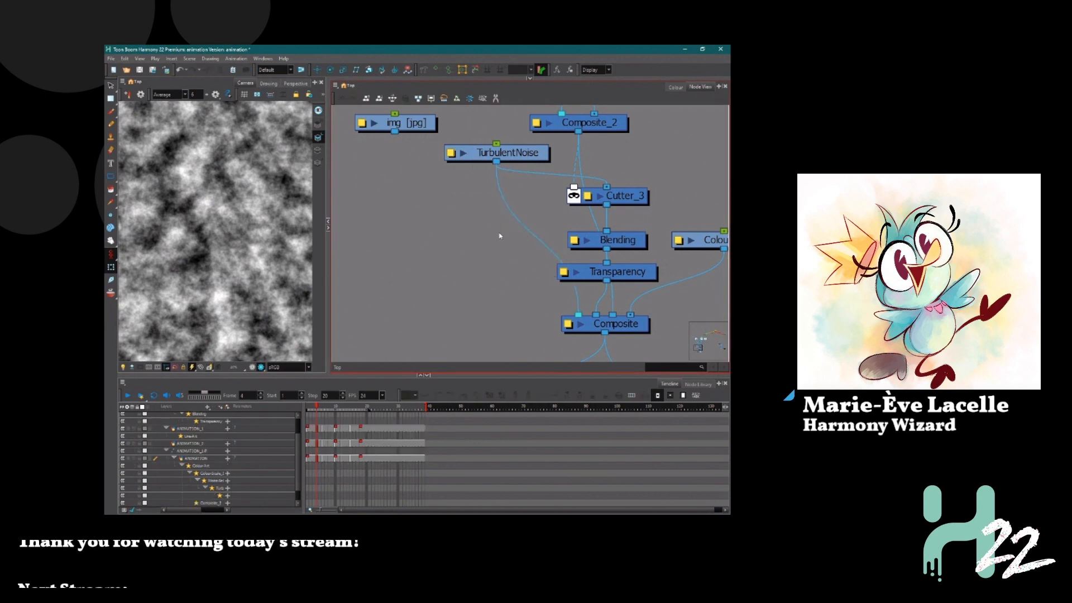
Add a Brightness-Contrast colour-correction node and insert it on the connection between TurbulentNoise and Composite
key("Tab")
type("ring")
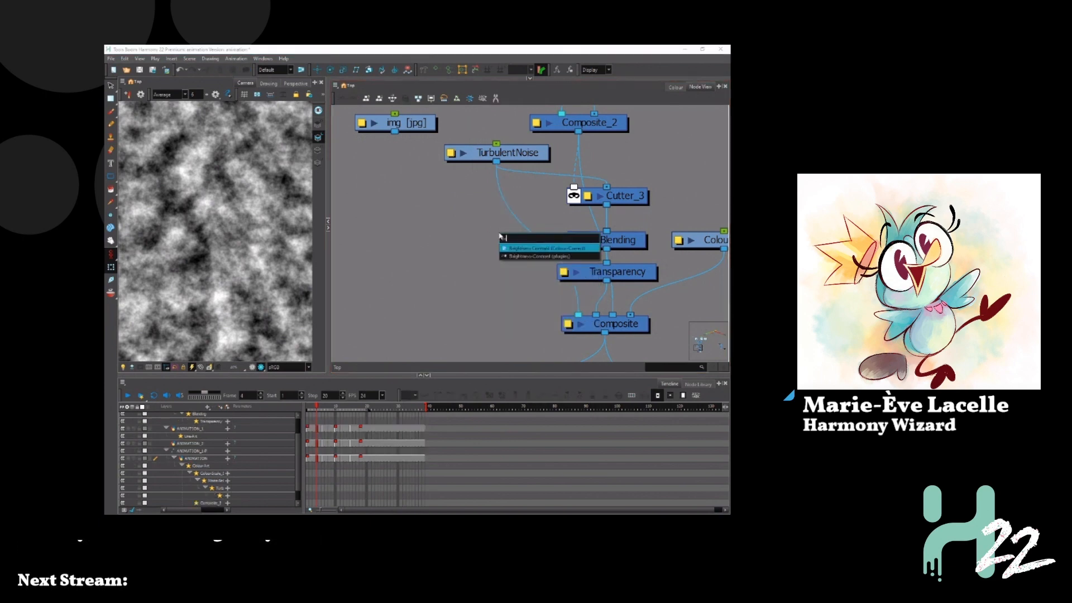
key("BackSpace")
key("BackSpace")
key("BackSpace")
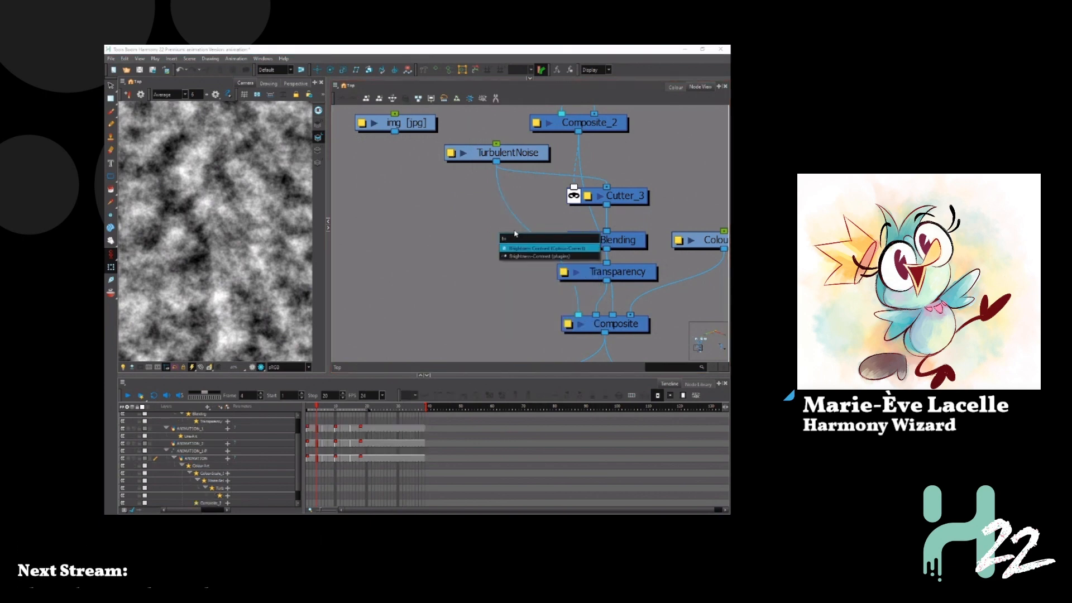
left_click(523, 252)
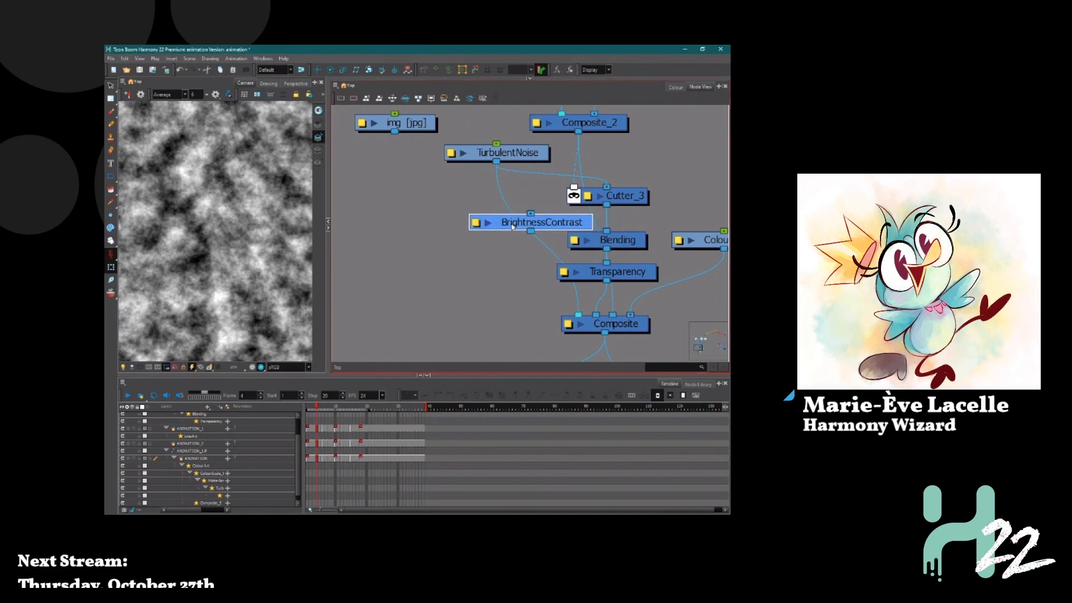
left_click_drag(513, 226, 511, 226)
mouse_move(511, 225)
left_mouse_down()
mouse_move(500, 226)
mouse_move(543, 222)
mouse_move(515, 221)
left_mouse_up()
Try contrast values of 100 and 50 on the BrightnessContrast node to compare their effect on the noise
left_click(441, 217)
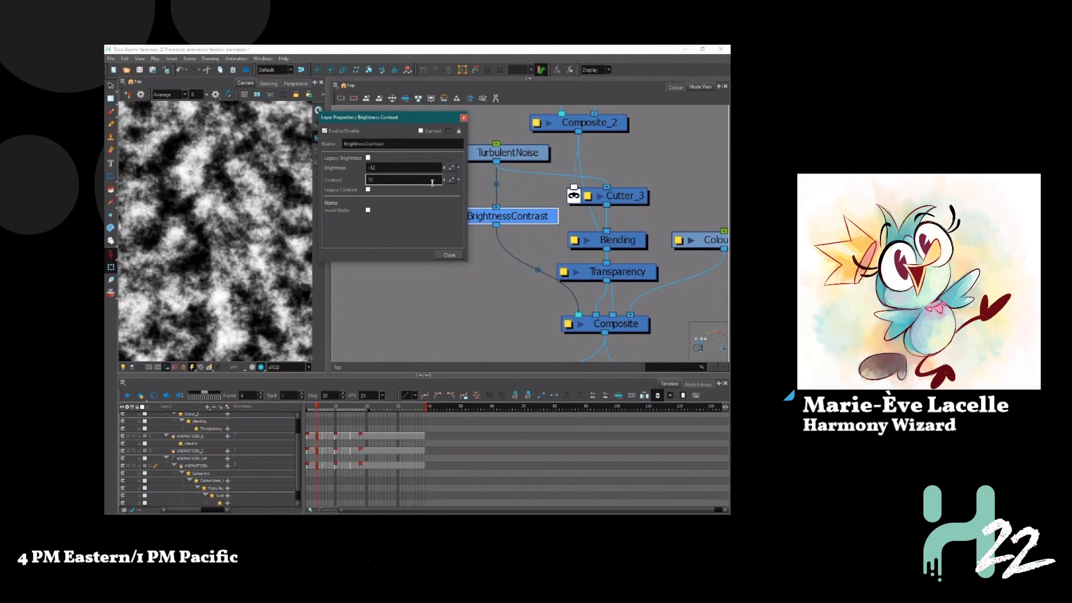
left_click_drag(443, 181, 445, 161)
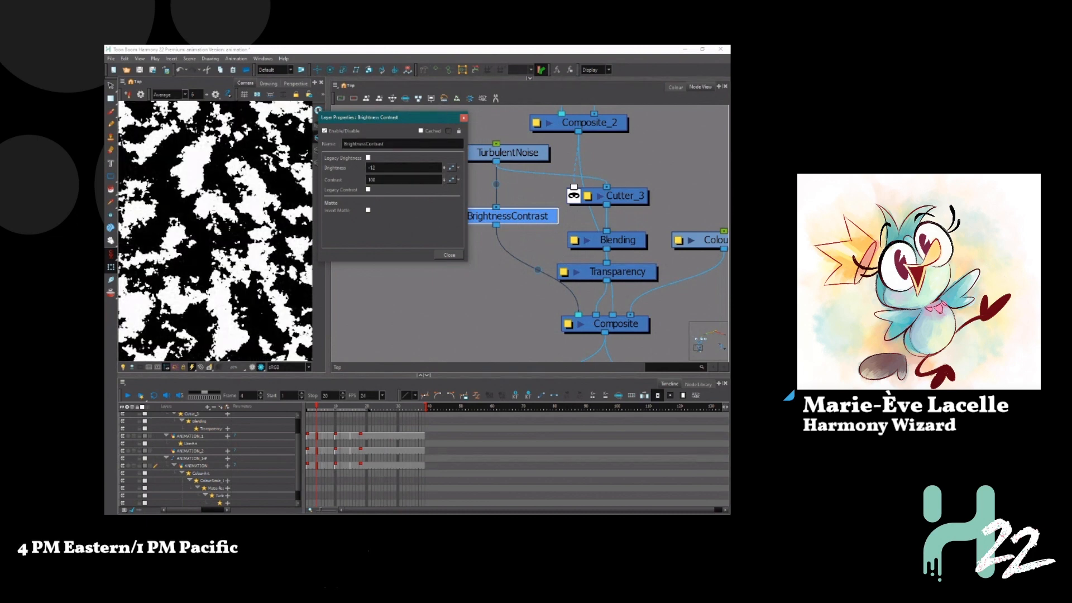
scroll(178, 224, "down", 2)
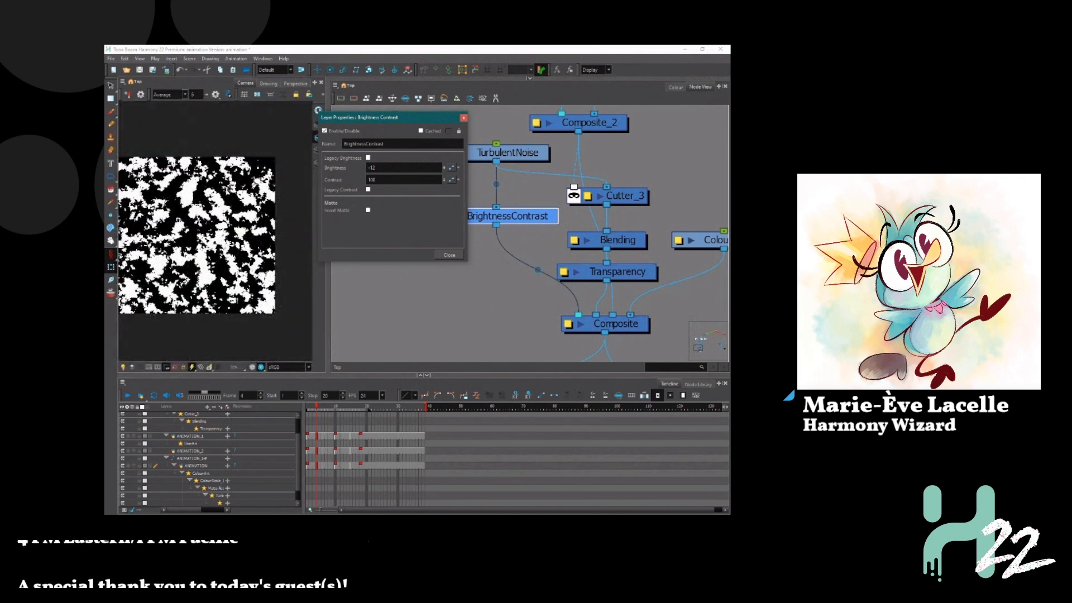
scroll(196, 203, "up", 2)
middle_click(196, 205)
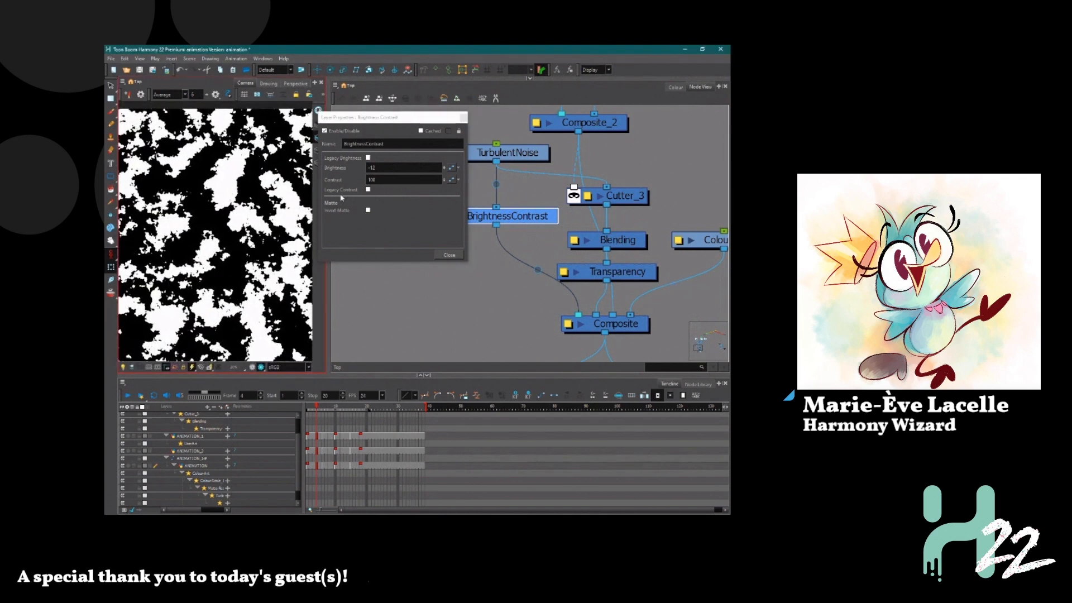
double_click(370, 180)
type("50")
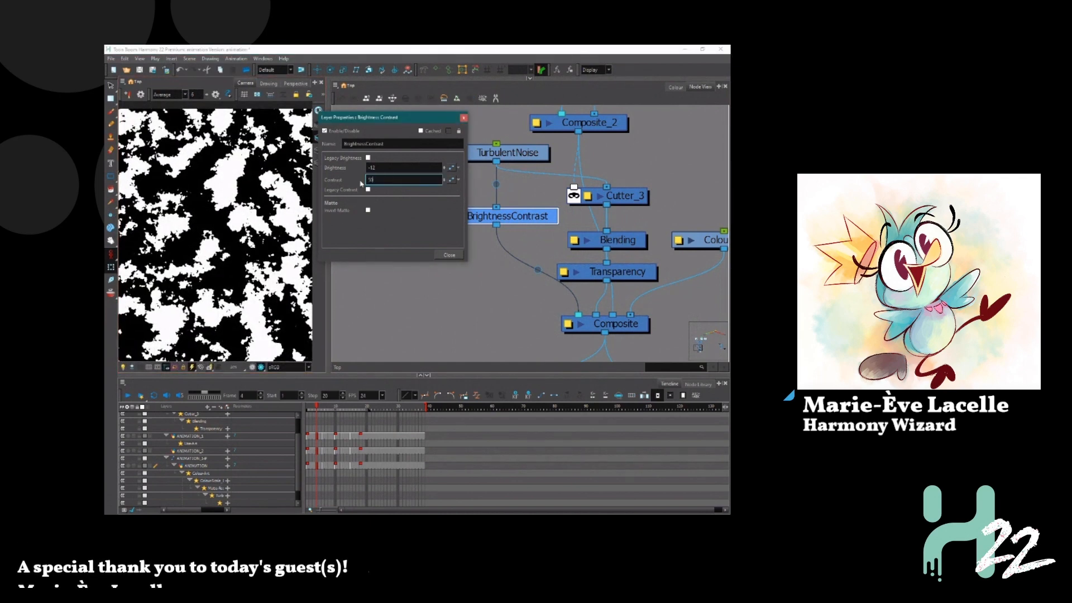
key("Return")
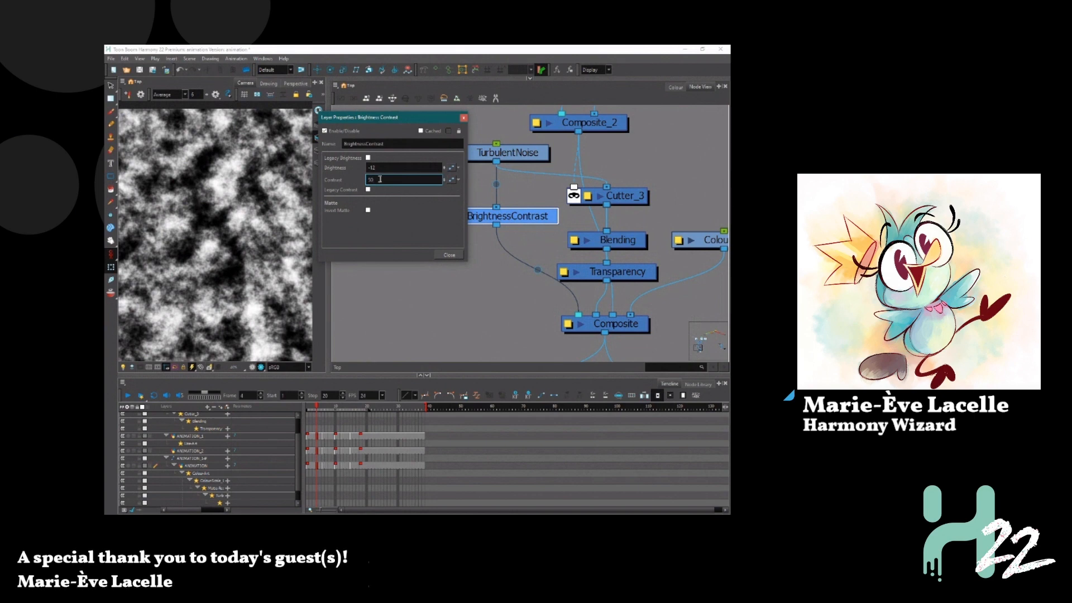
Set BrightnessContrast's contrast to 20 and brightness to 77, and close its properties
left_click_drag(379, 180, 344, 186)
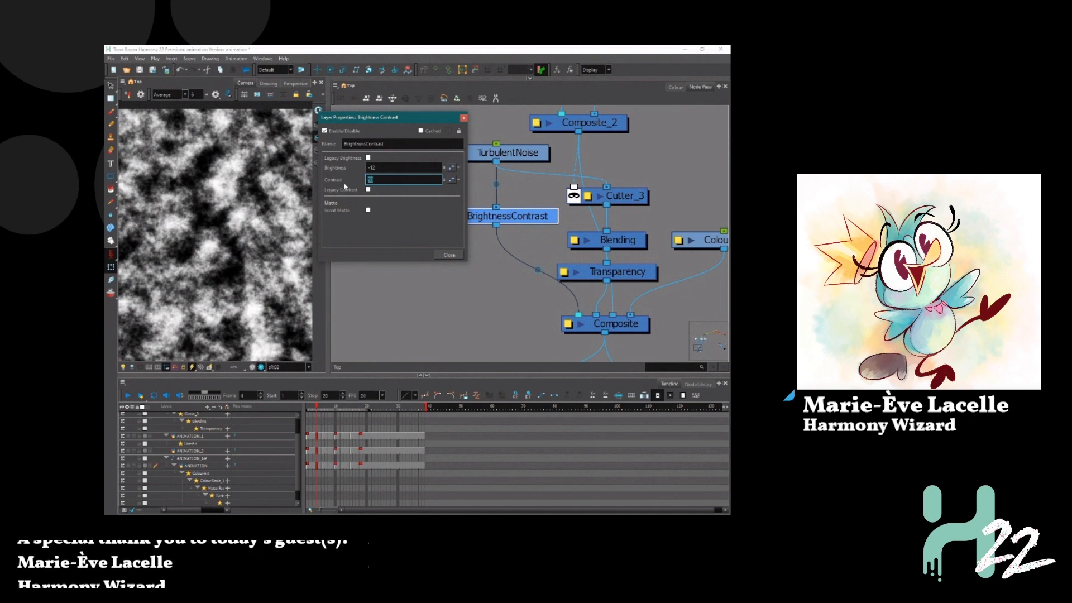
type("20")
key("Return")
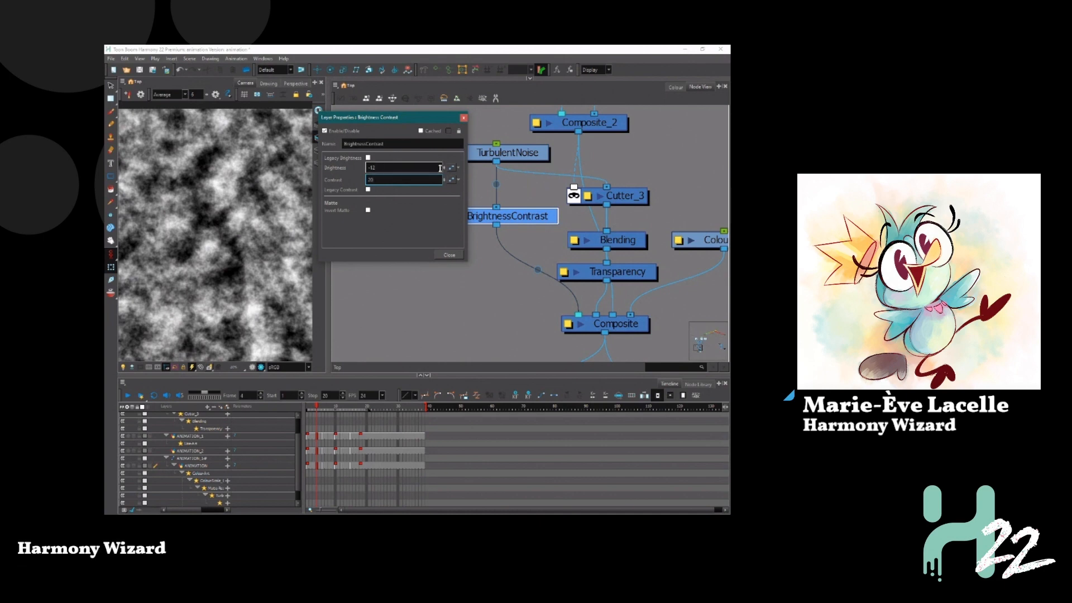
left_click_drag(444, 169, 446, 142)
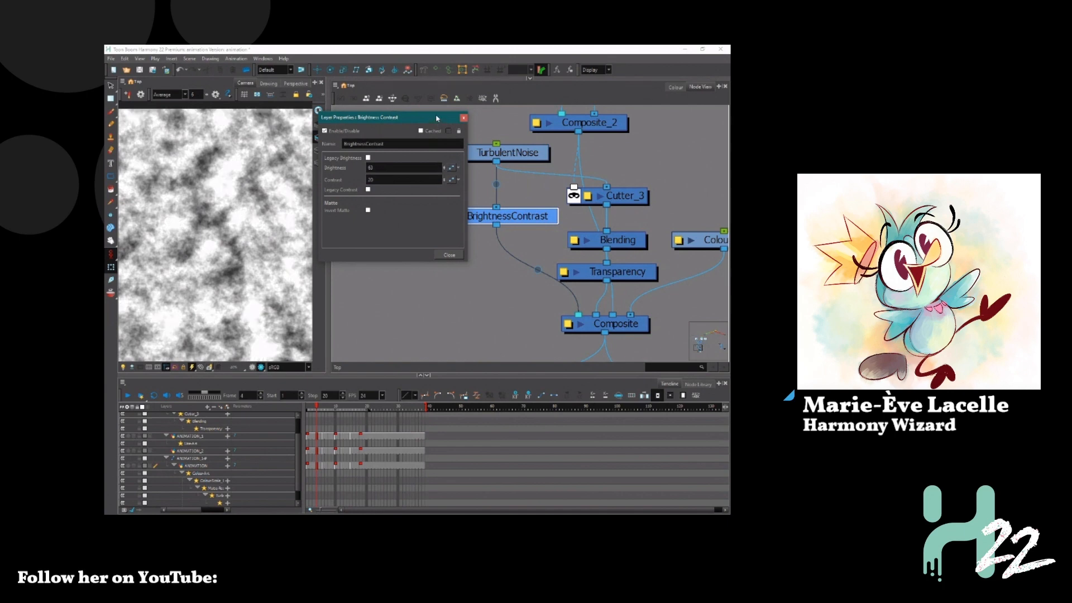
left_click_drag(445, 167, 446, 145)
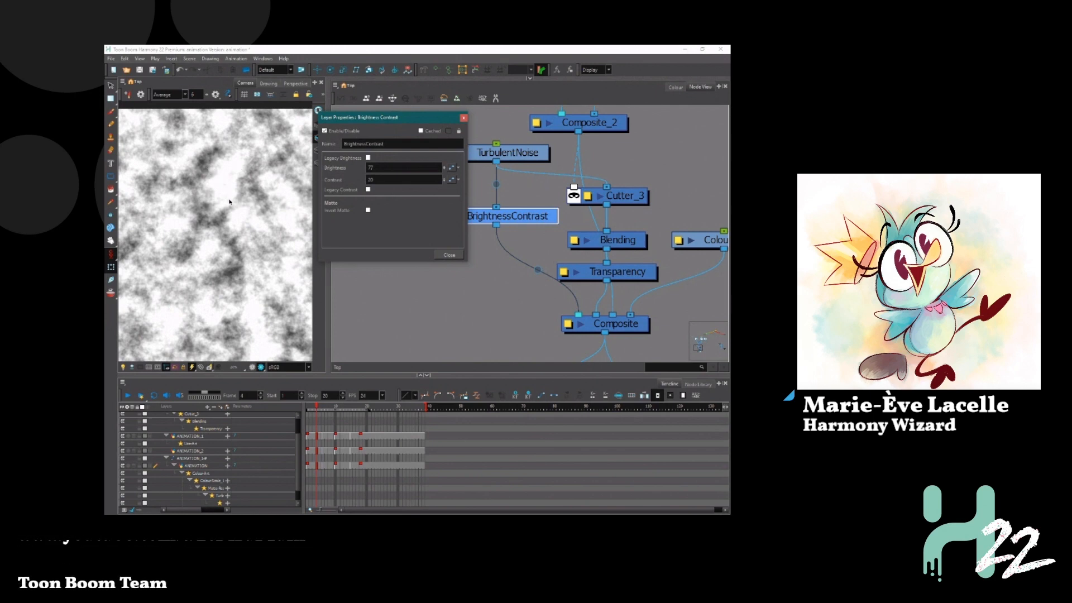
left_click(450, 255)
Reroute BrightnessContrast's output from Composite to Cutter_3, check the texture on the character, and place the node just beneath TurbulentNoise
left_click(582, 309)
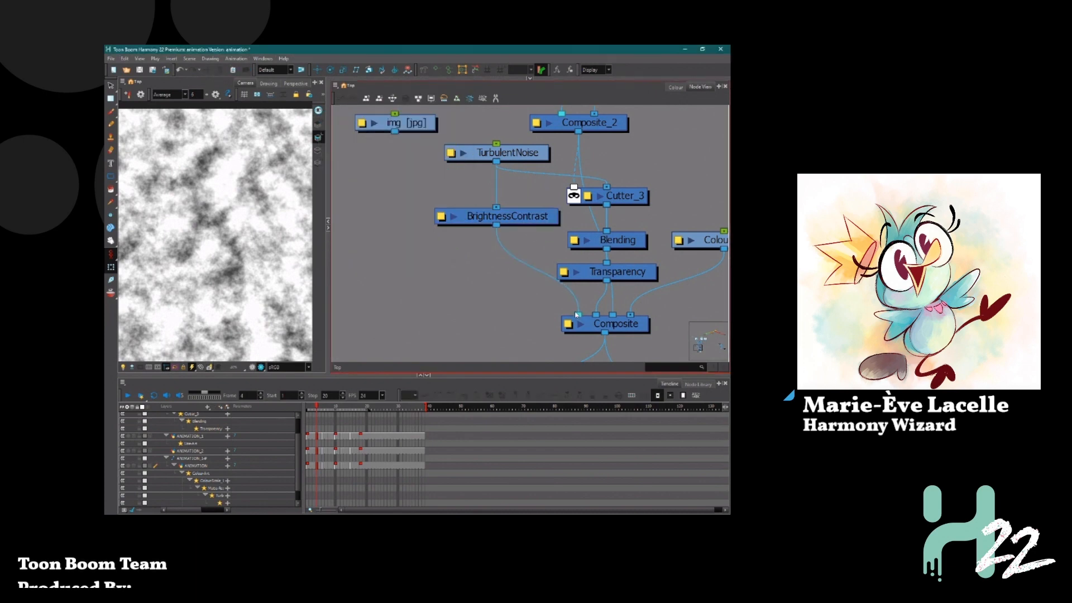
left_click_drag(576, 315, 606, 187)
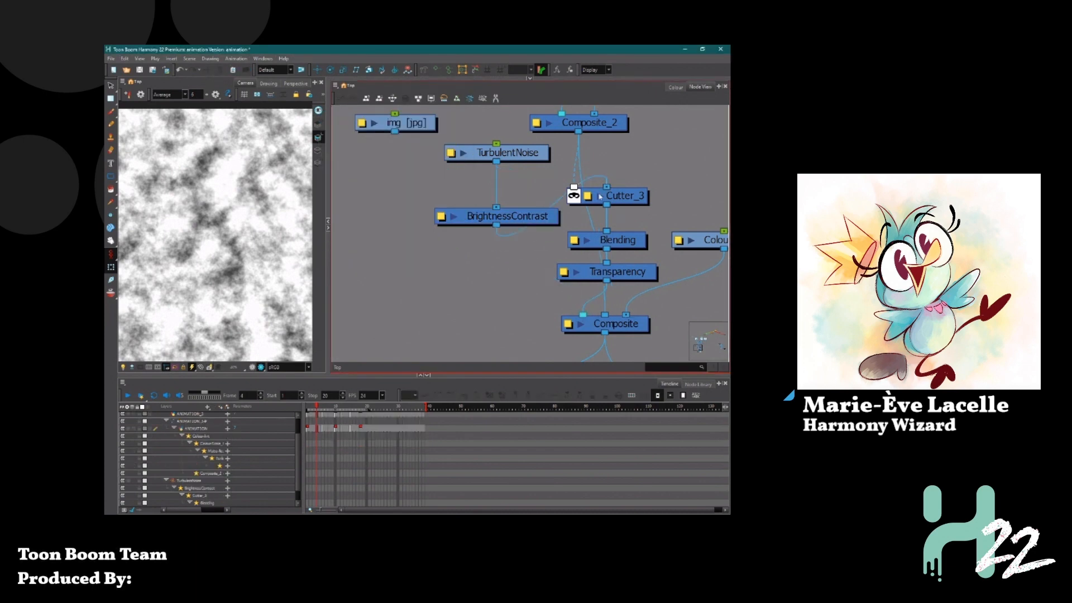
scroll(284, 248, "up", 4)
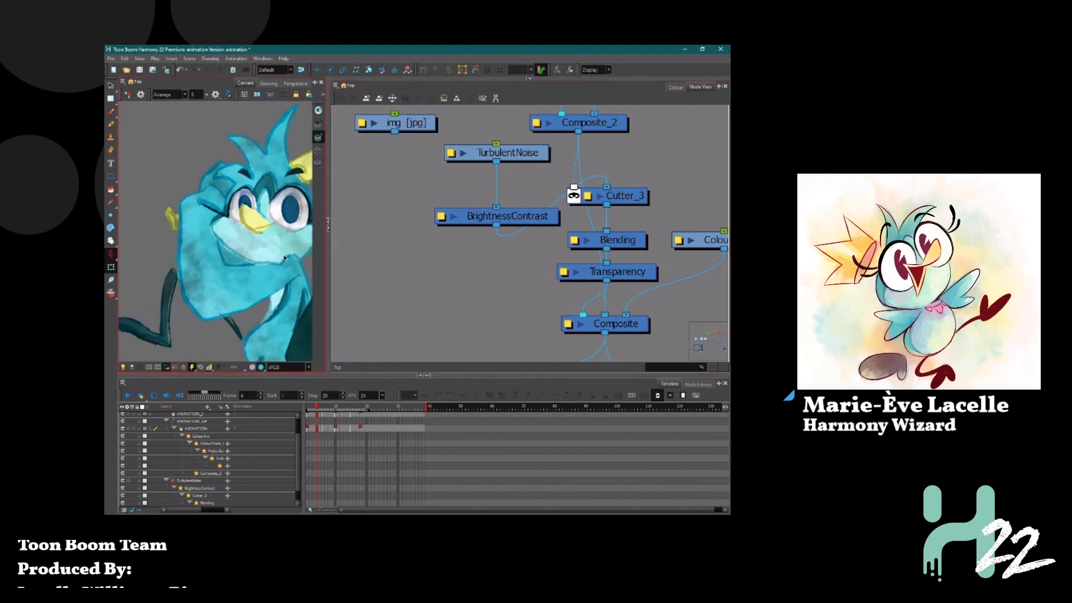
left_click_drag(272, 247, 250, 212)
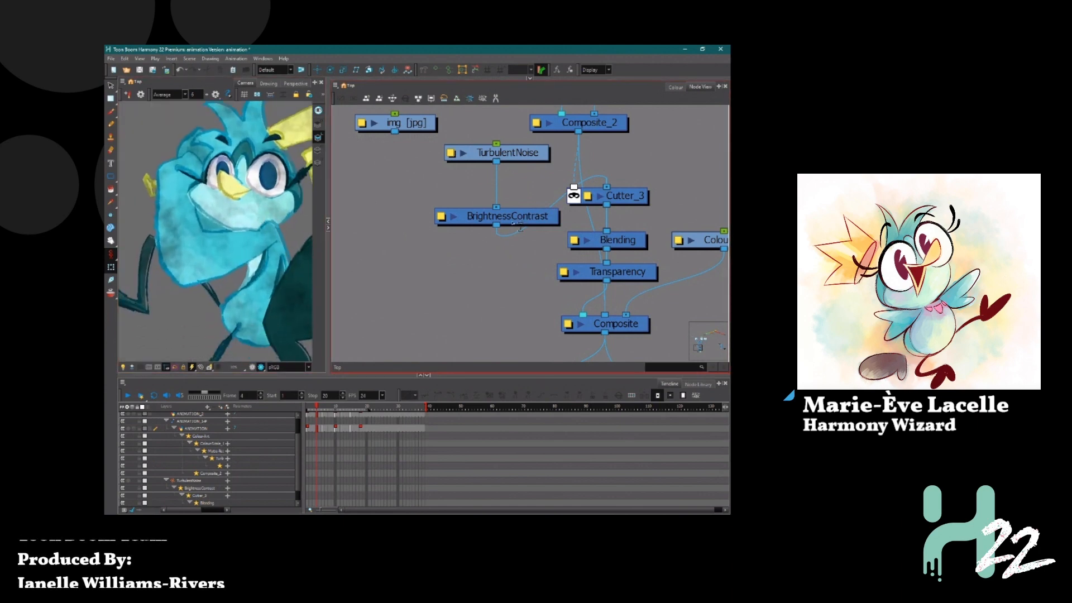
left_click_drag(519, 225, 531, 179)
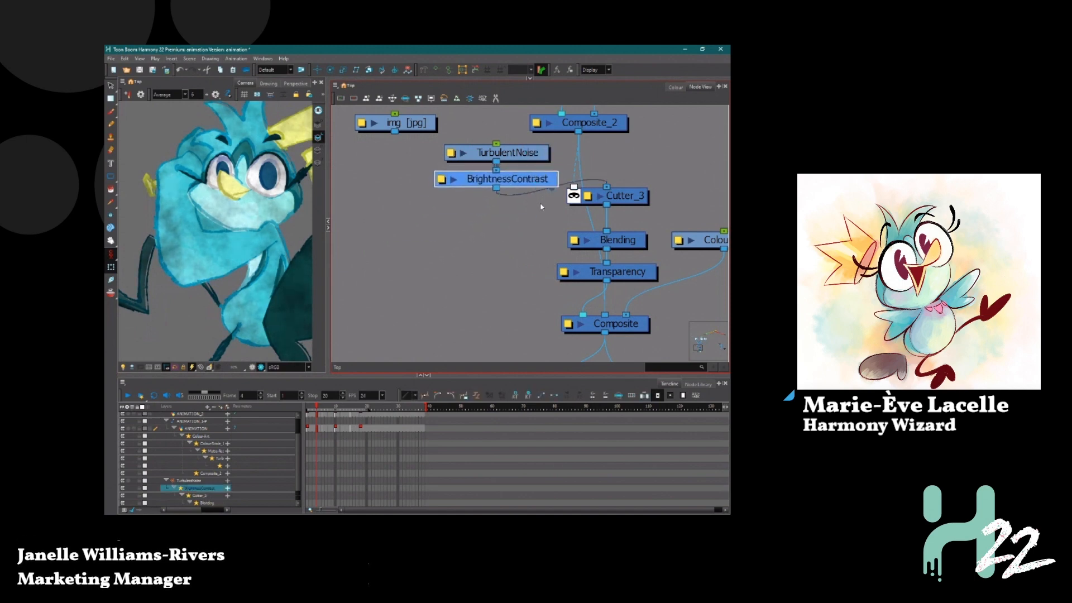
Try the Linear Dodge (Add) and Overlay blend modes on the Blending node, restore Multiply and close its properties
double_click(587, 241)
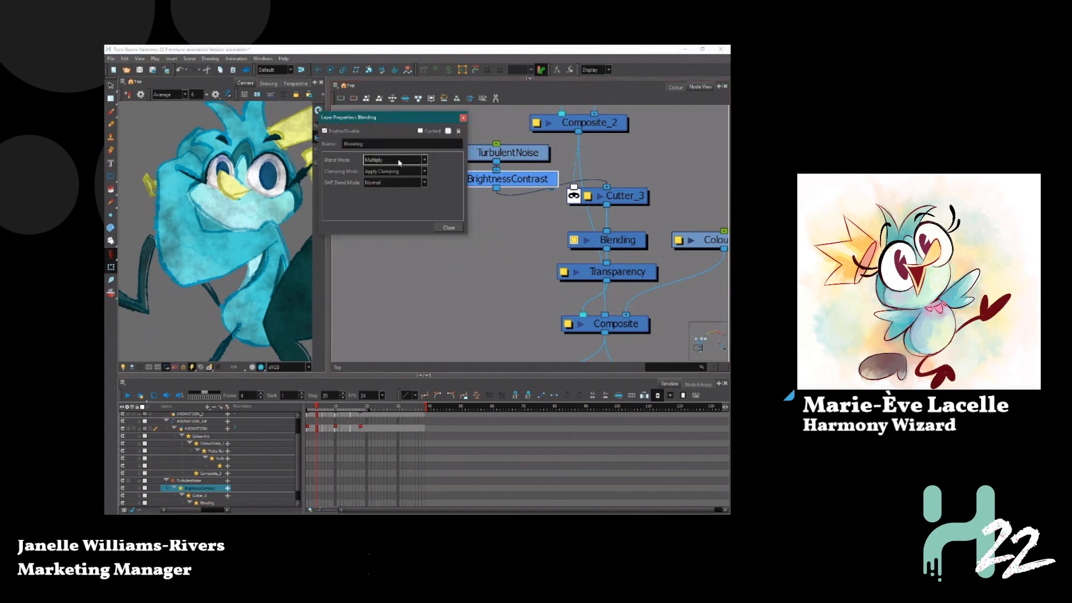
scroll(399, 163, "up", 2)
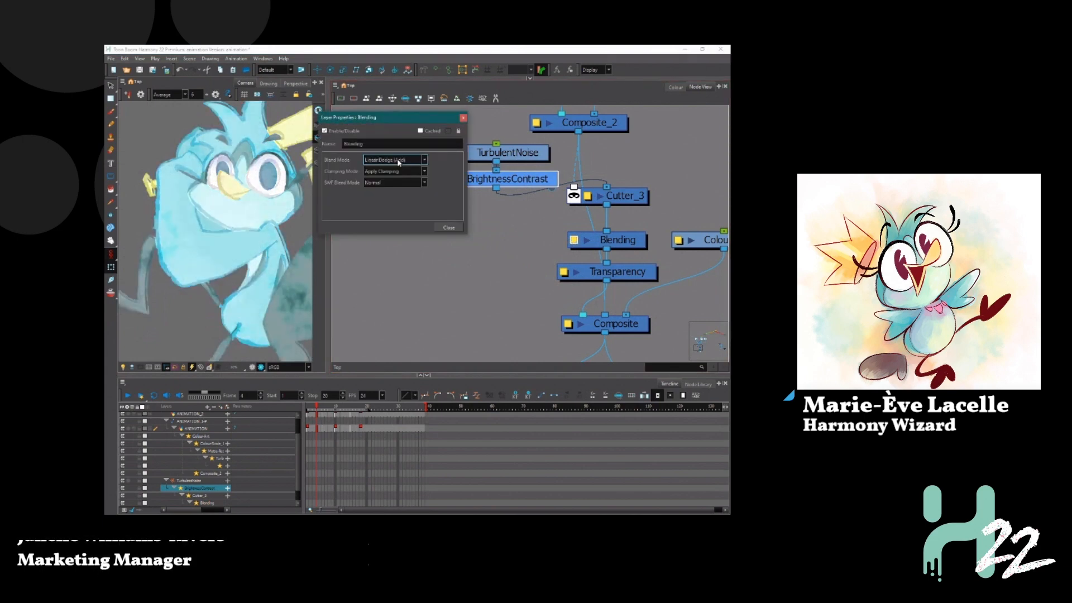
scroll(397, 162, "down", 2)
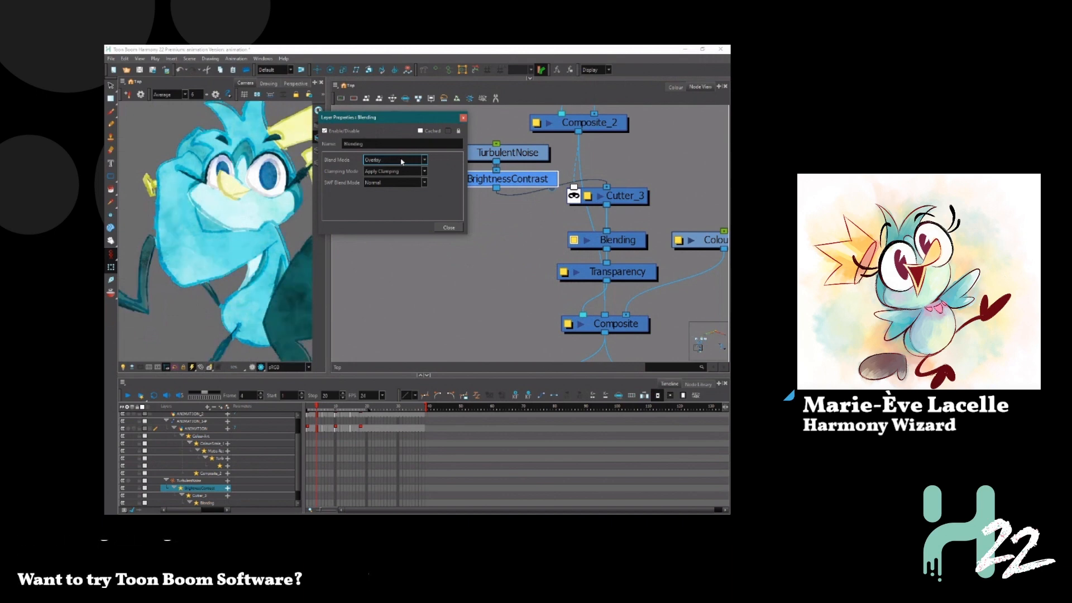
left_click(402, 161)
left_click(399, 172)
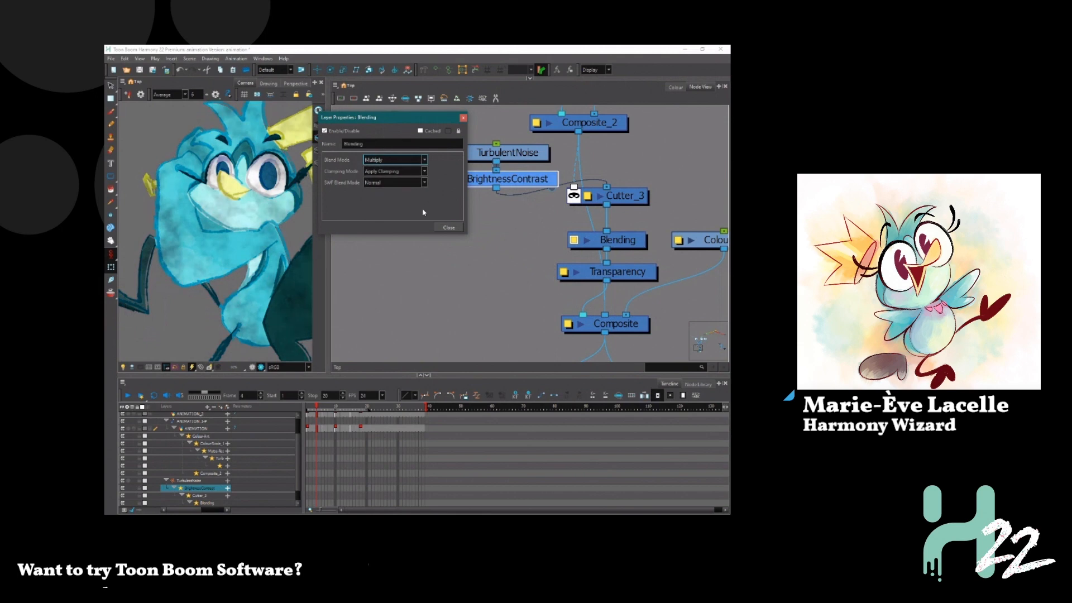
left_click(443, 229)
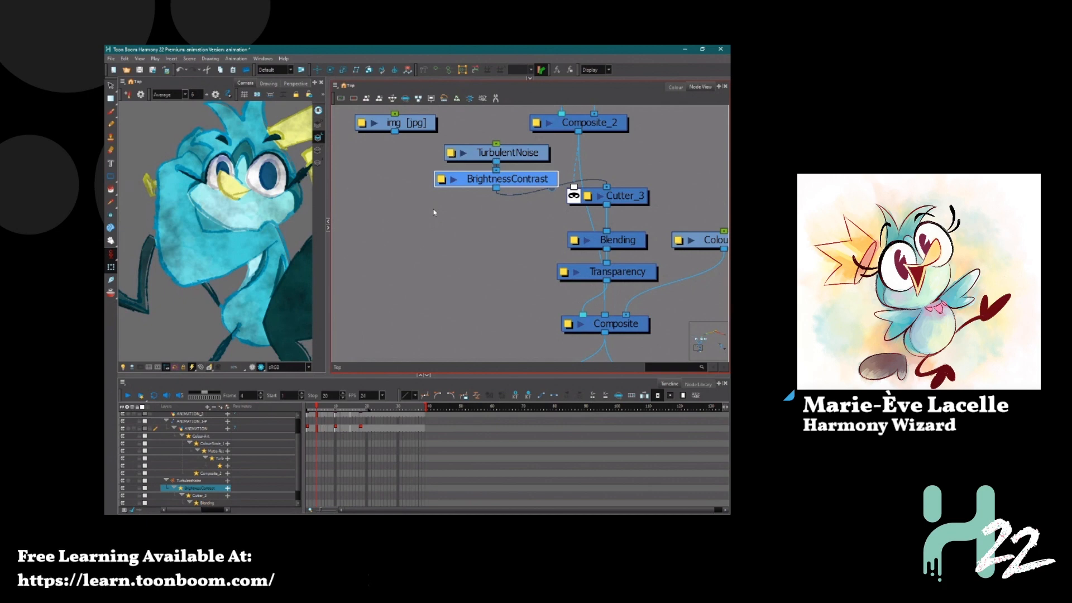
Check the brightness and contrast settings of the BrightnessContrast node and close its properties
left_click(442, 181)
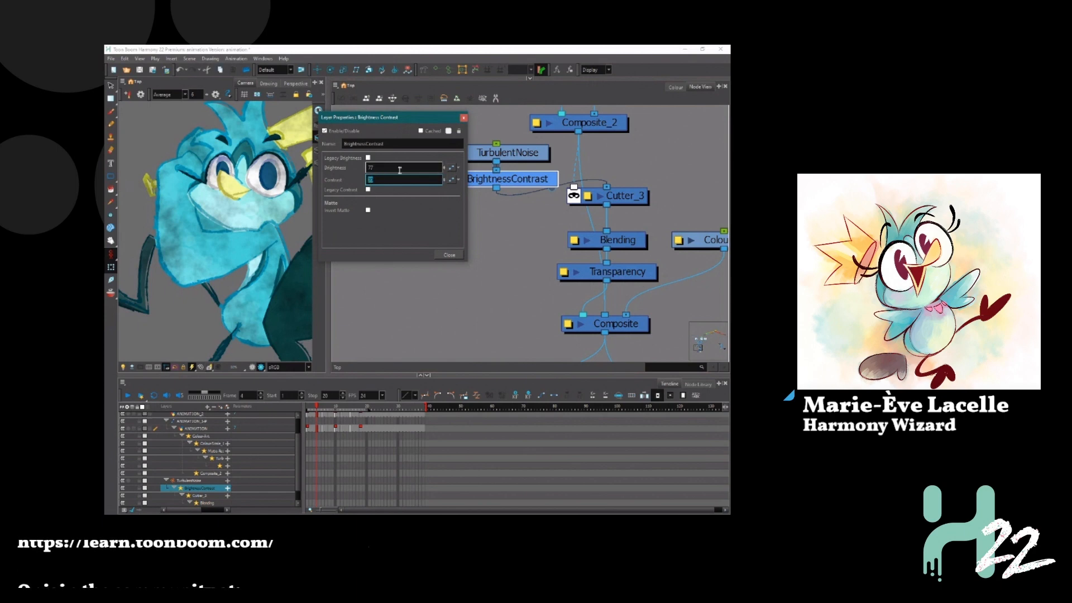
left_click(443, 255)
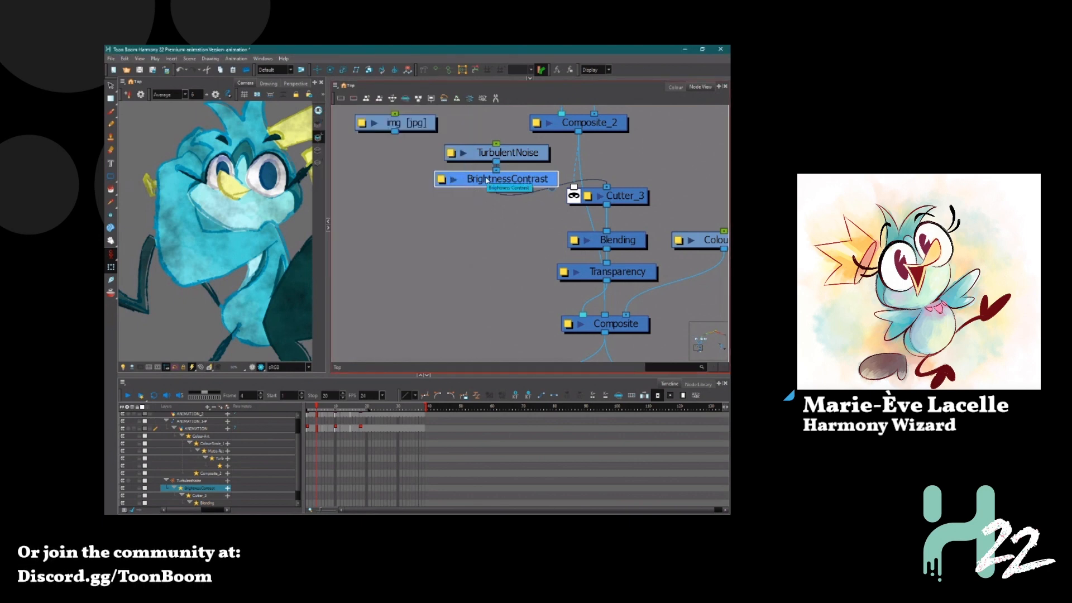
Preview Colour Dodge, Overlay, Softlight and Linear Dodge (Add) on the Blending node, and return it to Multiply
double_click(591, 246)
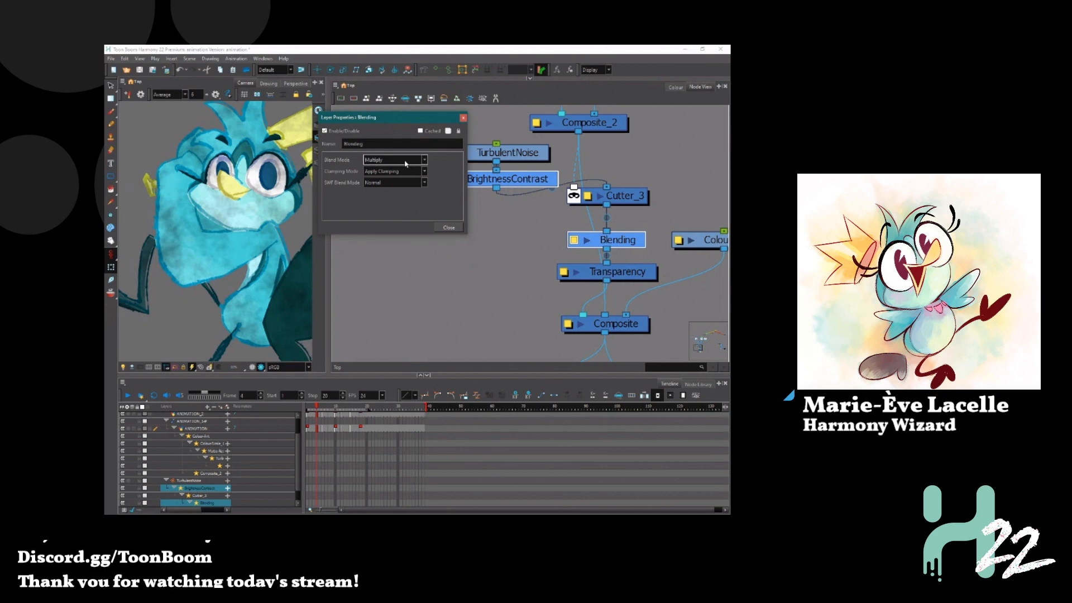
scroll(403, 161, "down", 4)
scroll(400, 159, "up", 3)
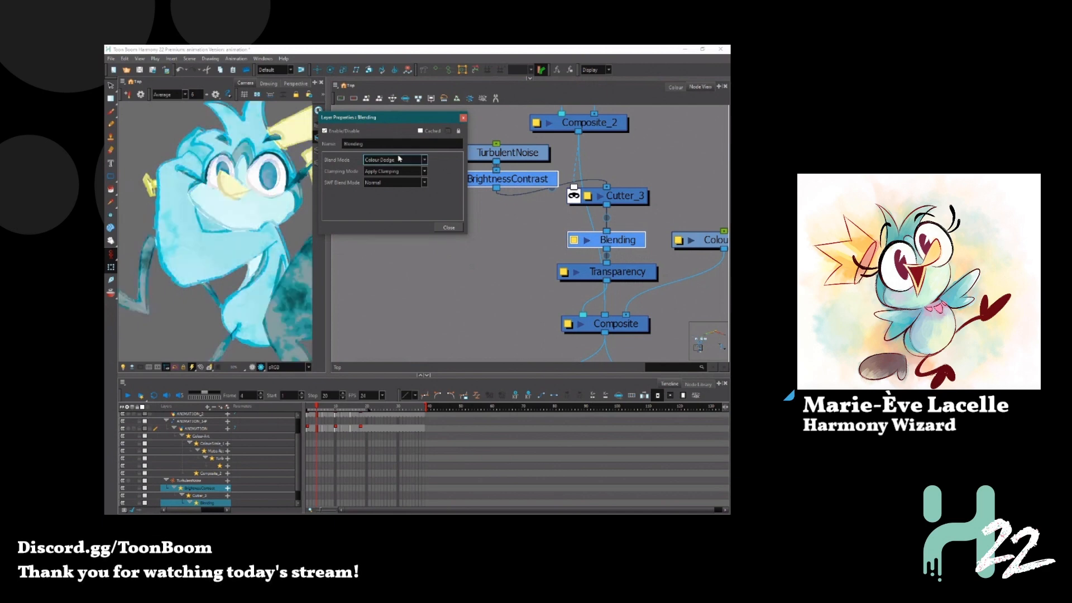
scroll(400, 159, "down", 1)
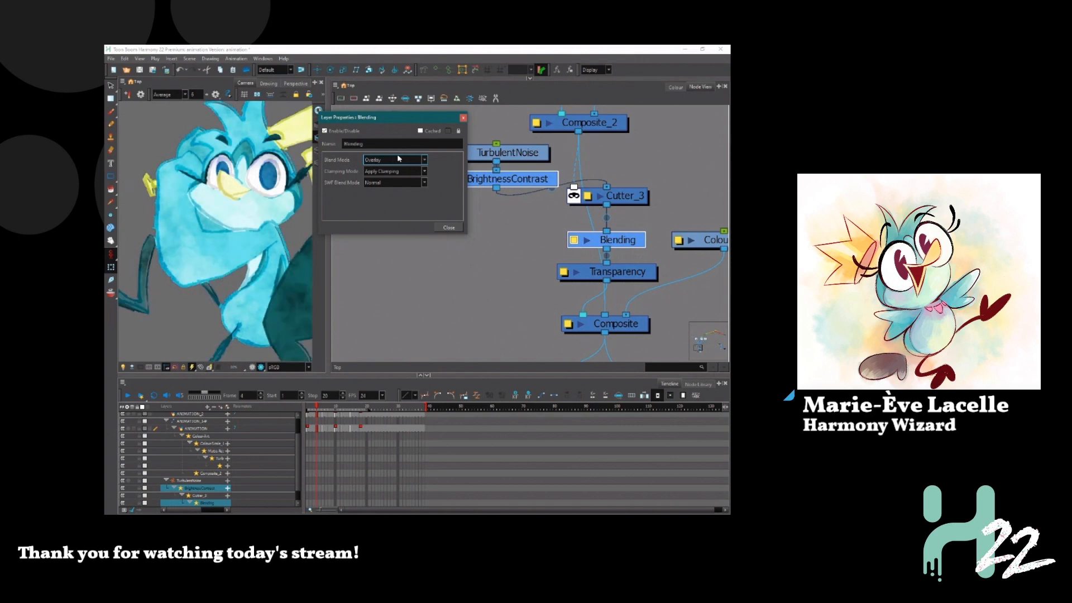
scroll(400, 159, "down", 2)
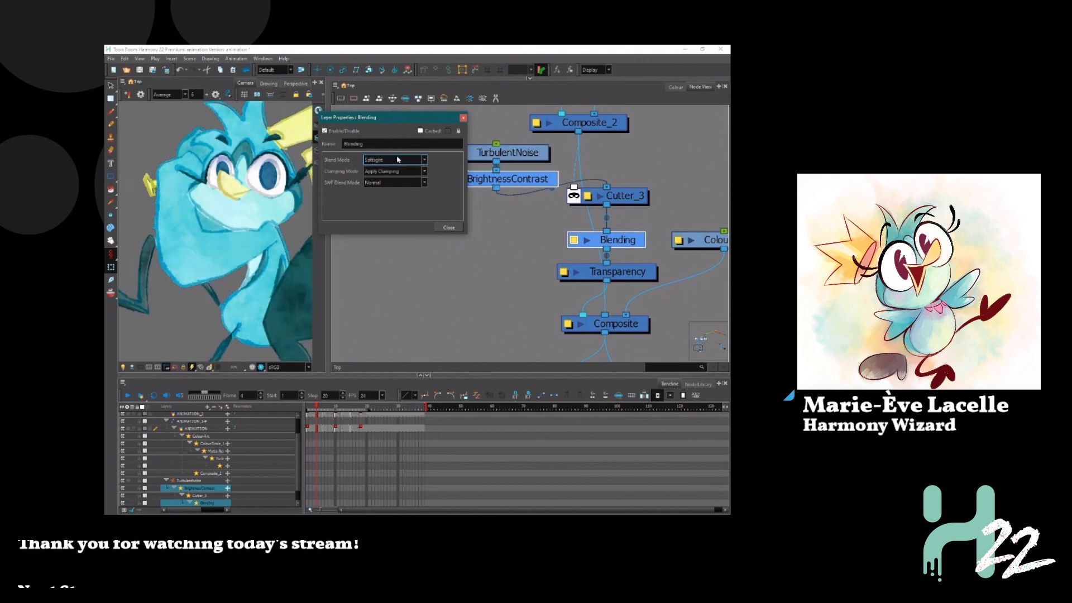
scroll(398, 159, "down", 1)
scroll(399, 160, "down", 3)
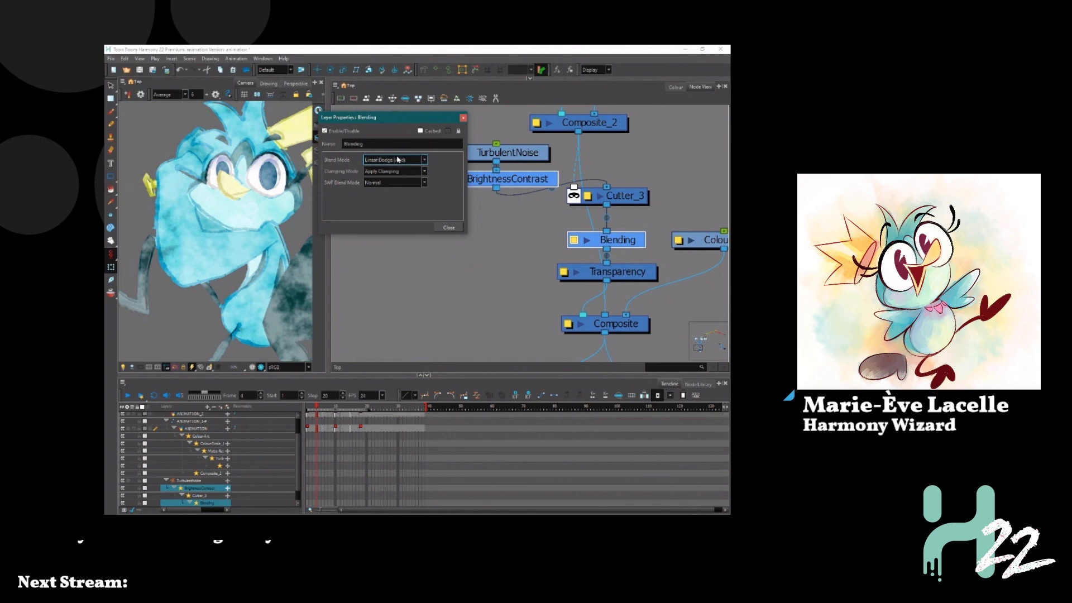
scroll(399, 160, "down", 1)
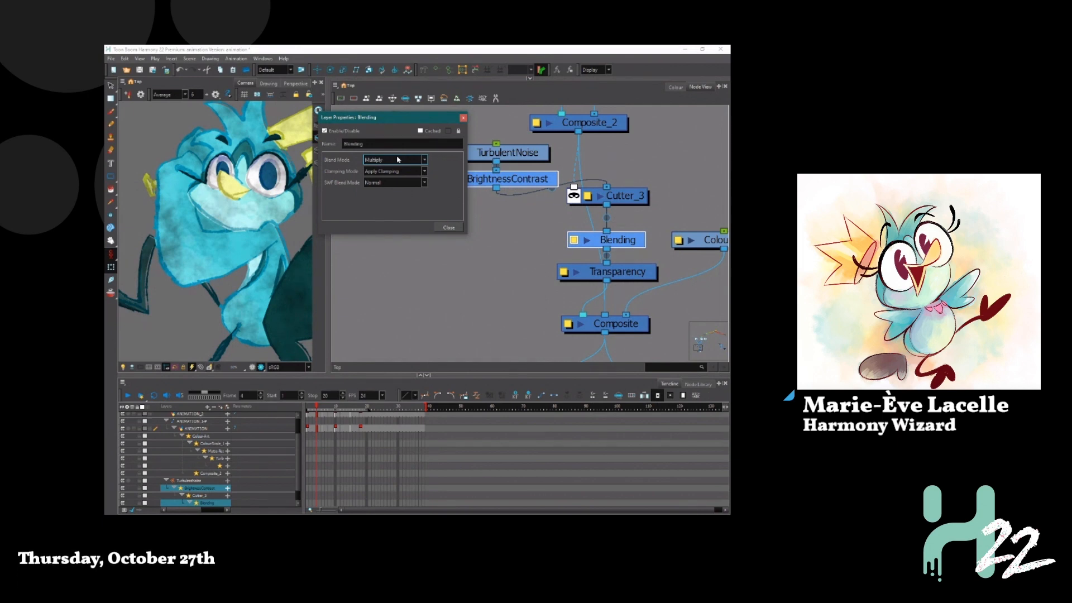
Look through the blend modes available for the Blending node and close its properties without choosing another mode
left_click(398, 160)
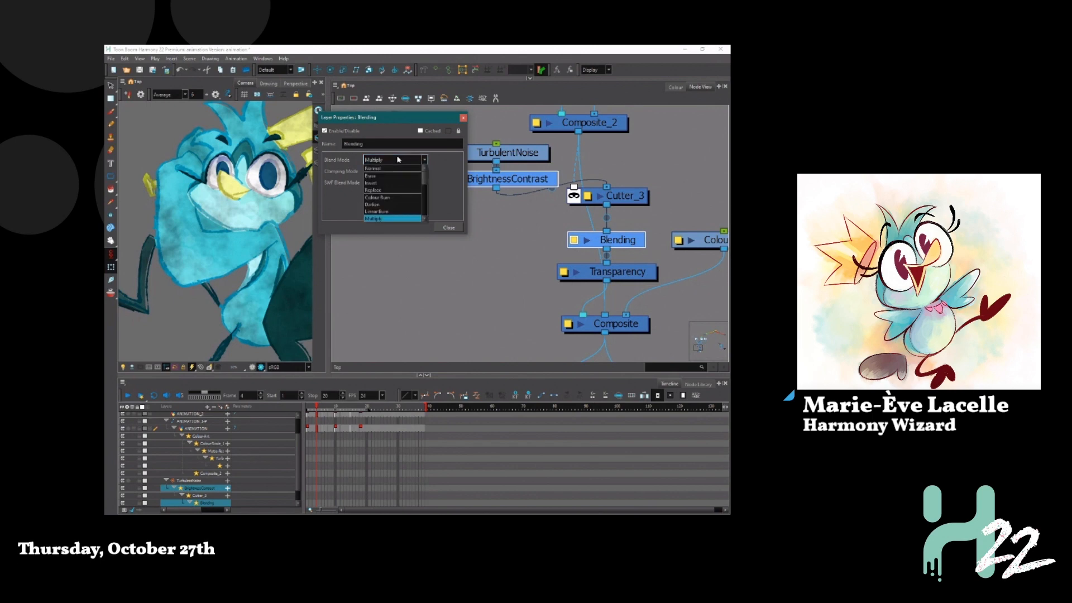
left_click_drag(427, 188, 428, 190)
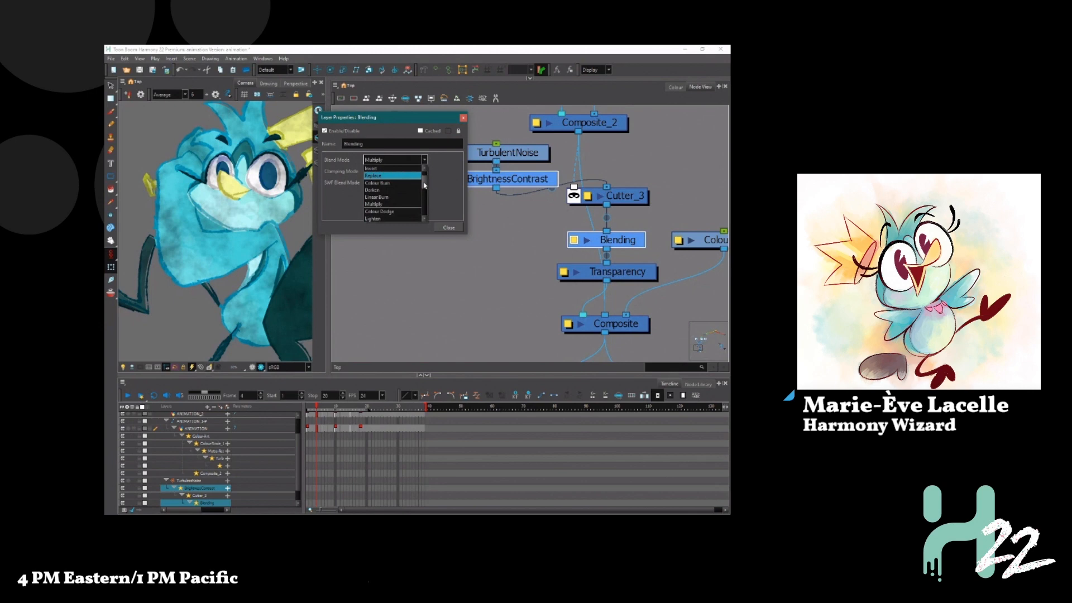
scroll(408, 201, "down", 5)
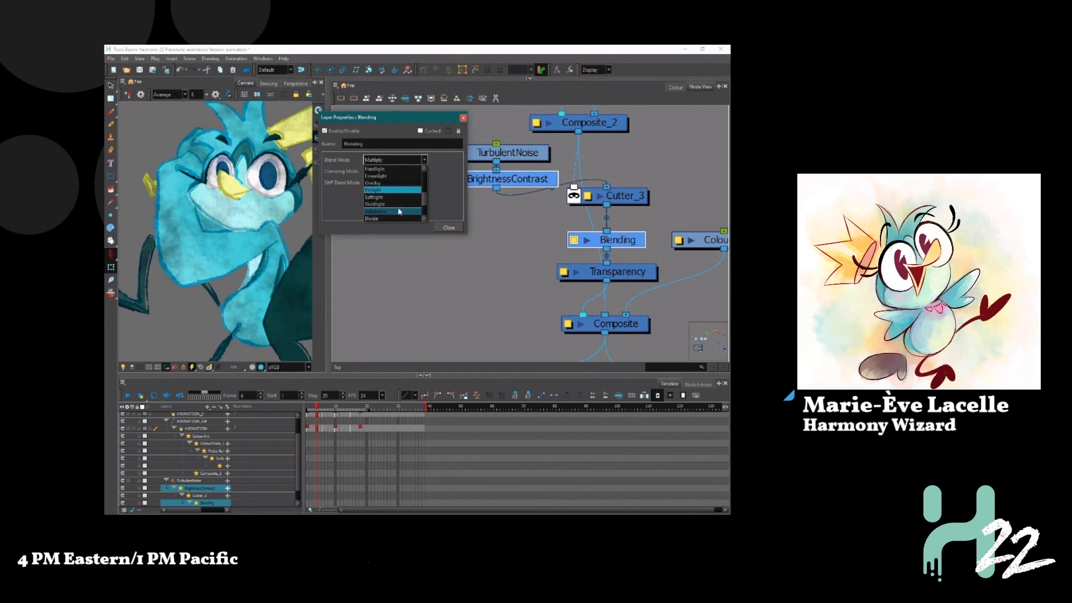
left_click(447, 215)
left_click(443, 228)
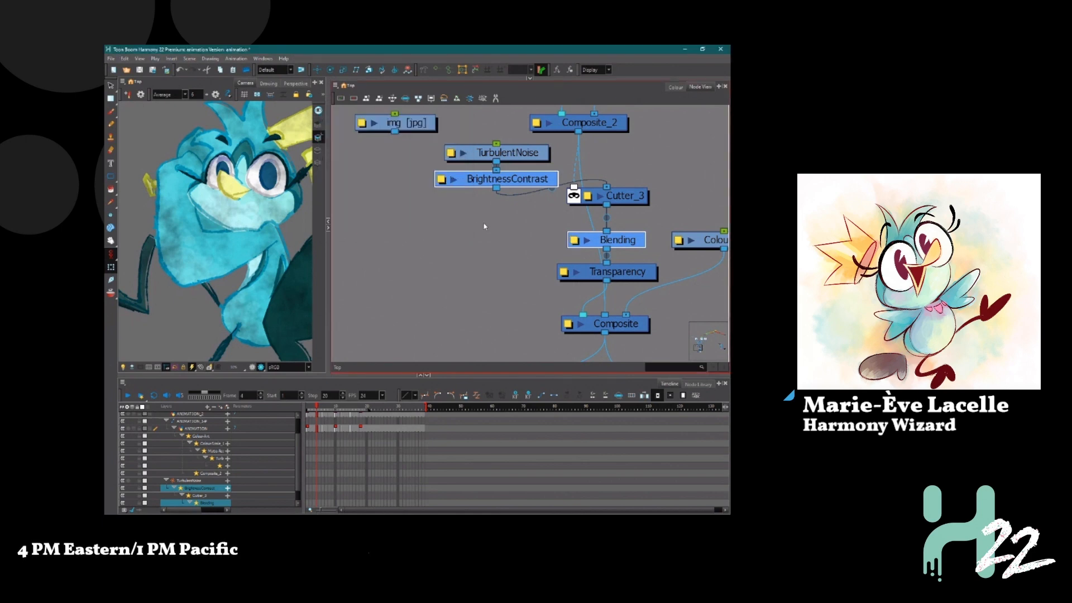
Move TurbulentNoise and BrightnessContrast together to the right of Composite_2, just above Cutter_3
left_click(480, 222)
scroll(474, 225, "down", 3)
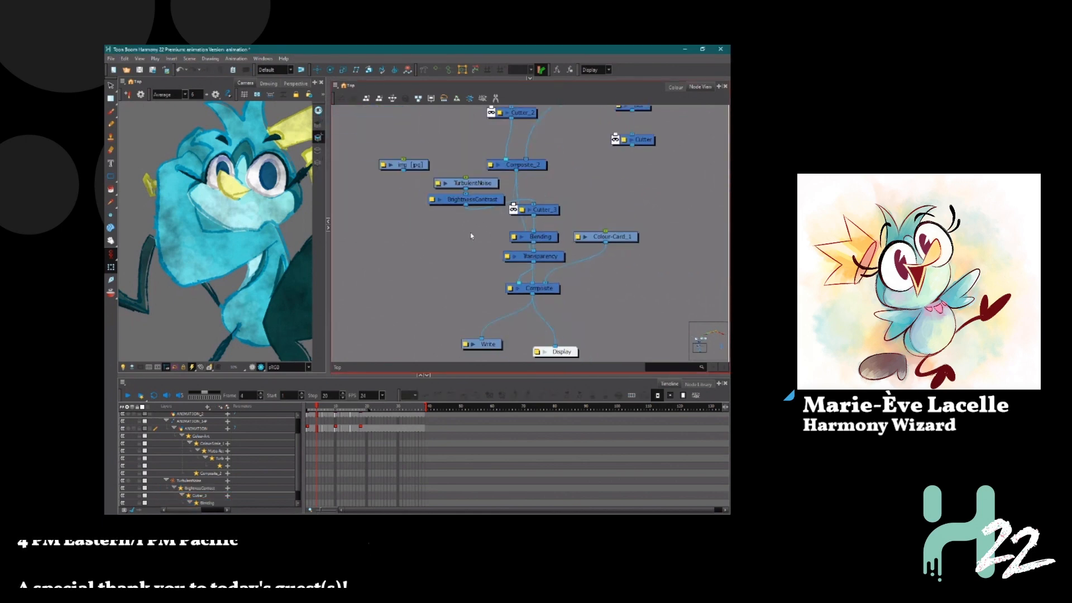
left_click_drag(449, 222, 596, 171)
left_click(644, 195)
scroll(468, 239, "up", 2)
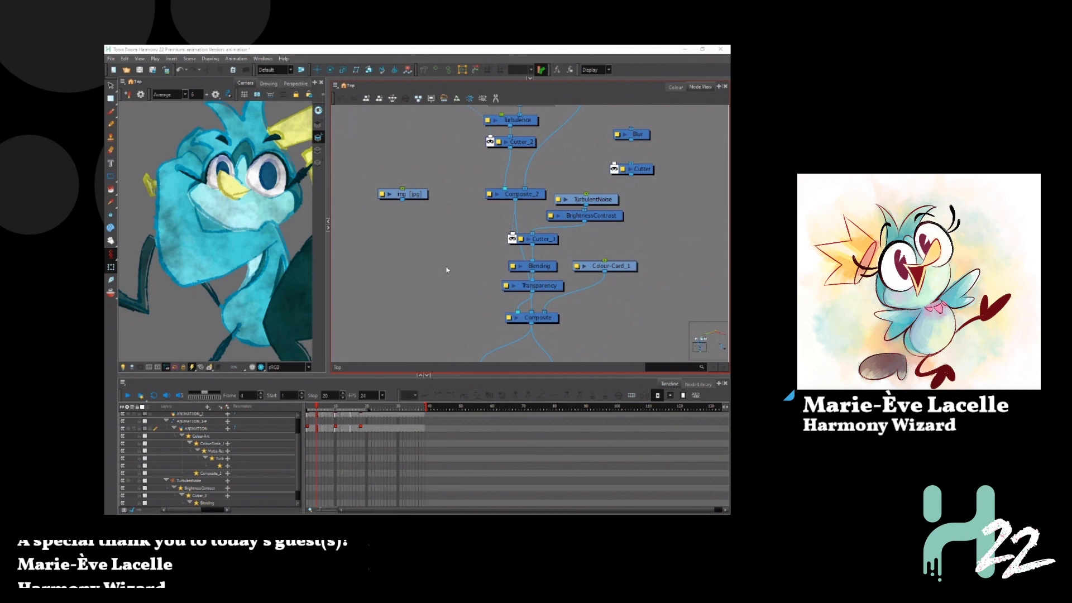
Add a vector drawing layer named Drawing, place it left of Cutter_3 and connect it to Composite's leftmost input port
key("Tab")
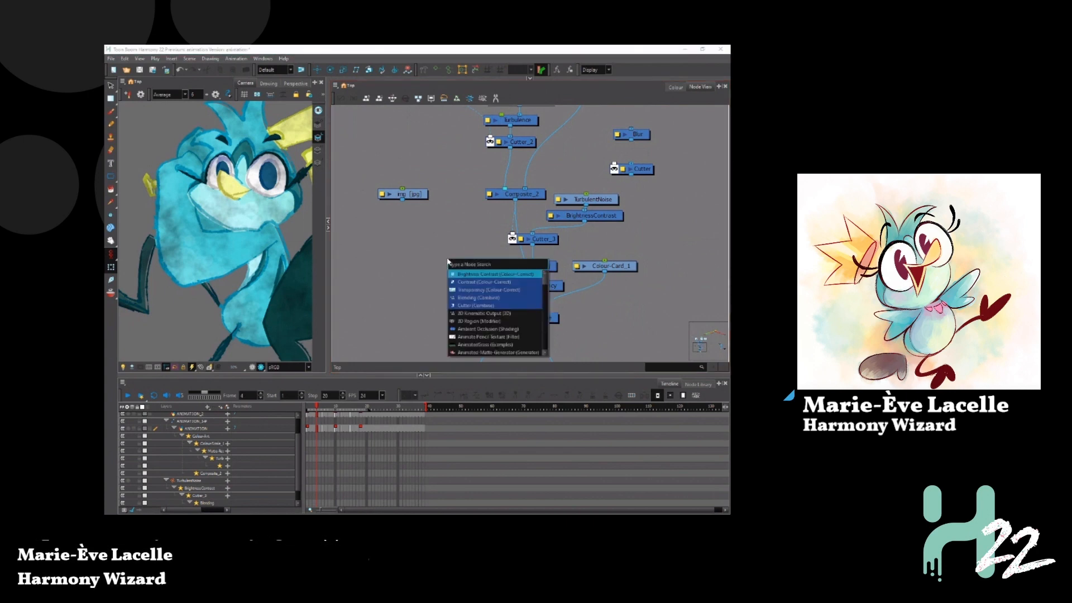
key("Escape")
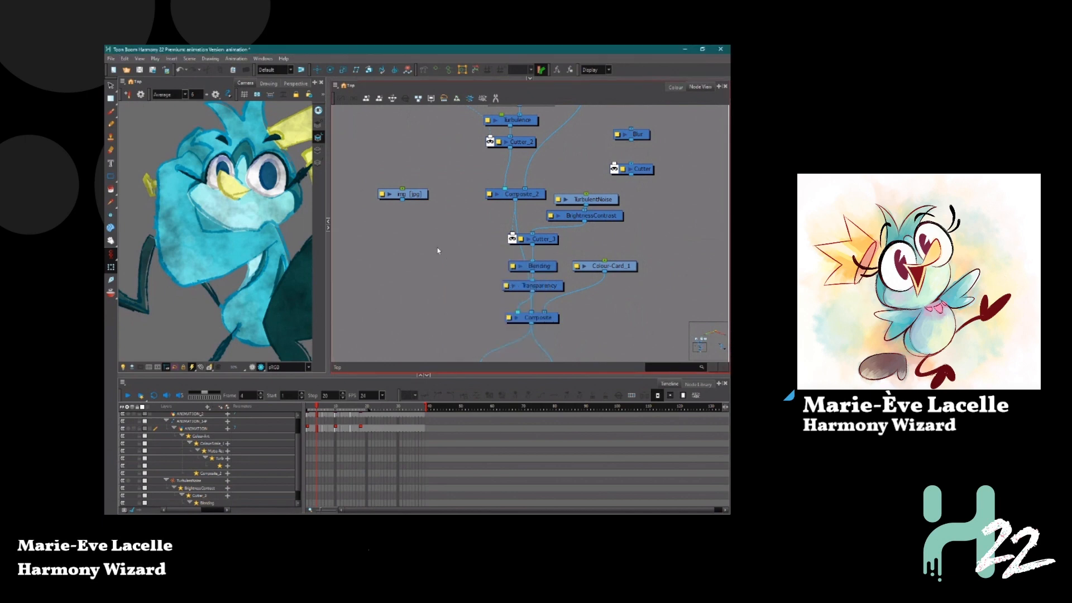
key("ctrl+r")
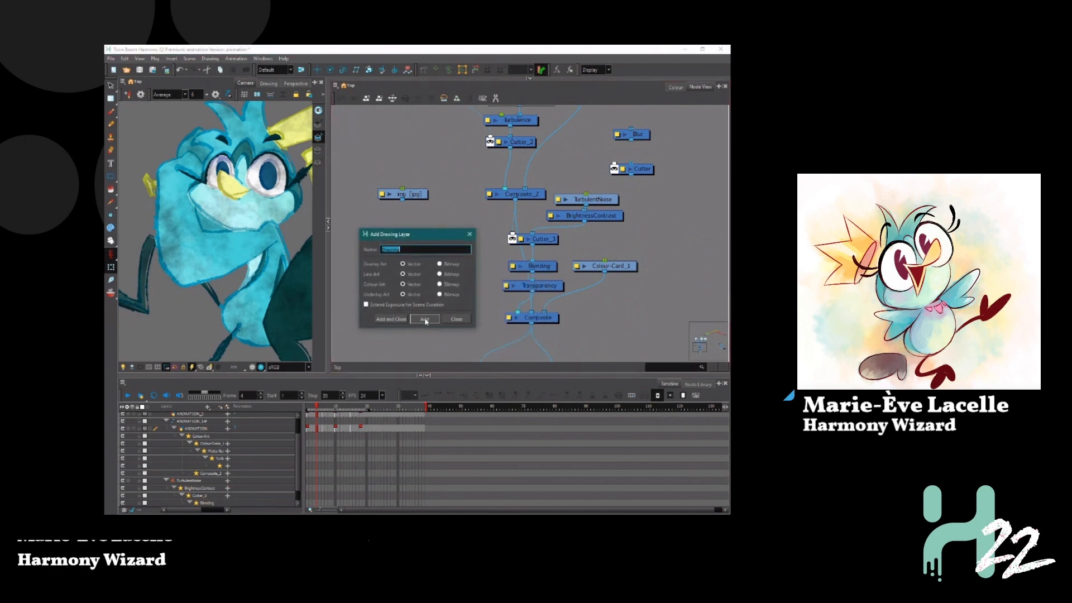
left_click(425, 319)
left_click(580, 233)
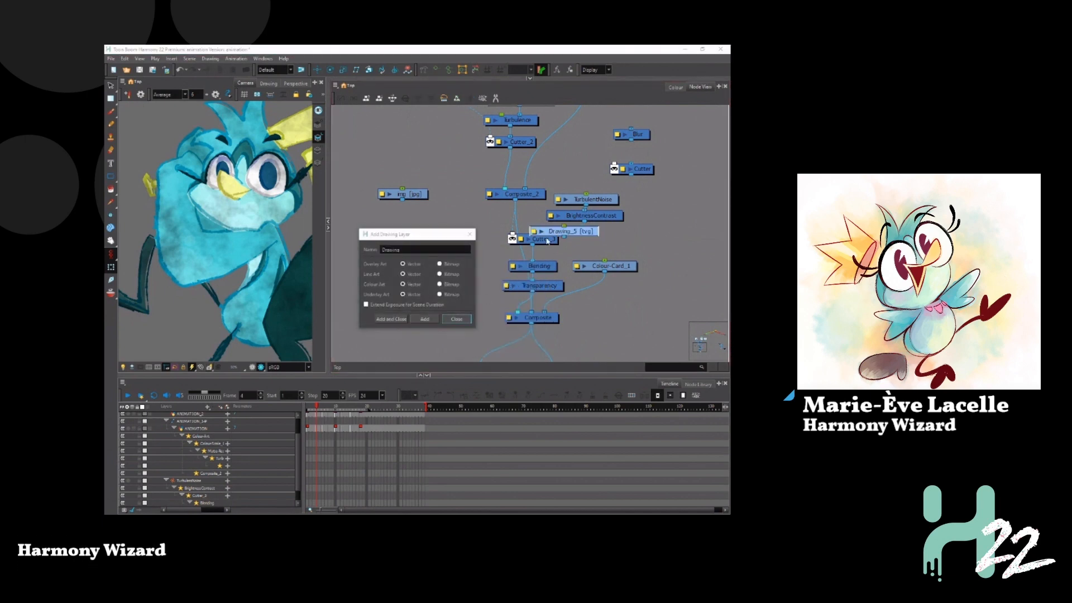
left_click(460, 320)
mouse_move(571, 233)
left_mouse_down()
mouse_move(452, 236)
mouse_move(515, 313)
left_mouse_up()
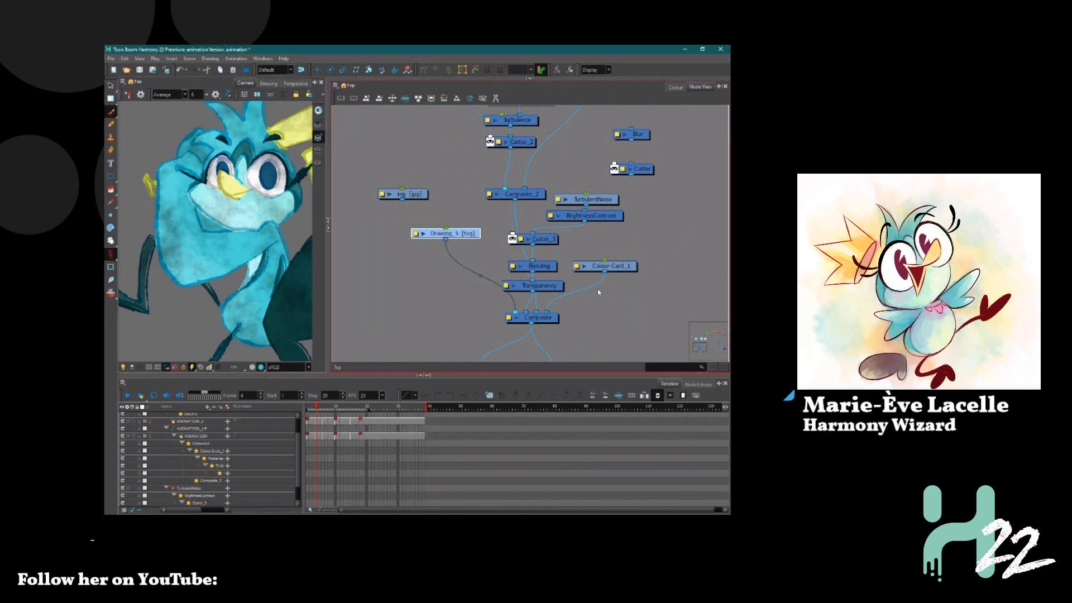
Add a new colour to the animation palette and set it to golden yellow (RGB 255, 204, 47)
left_click(675, 87)
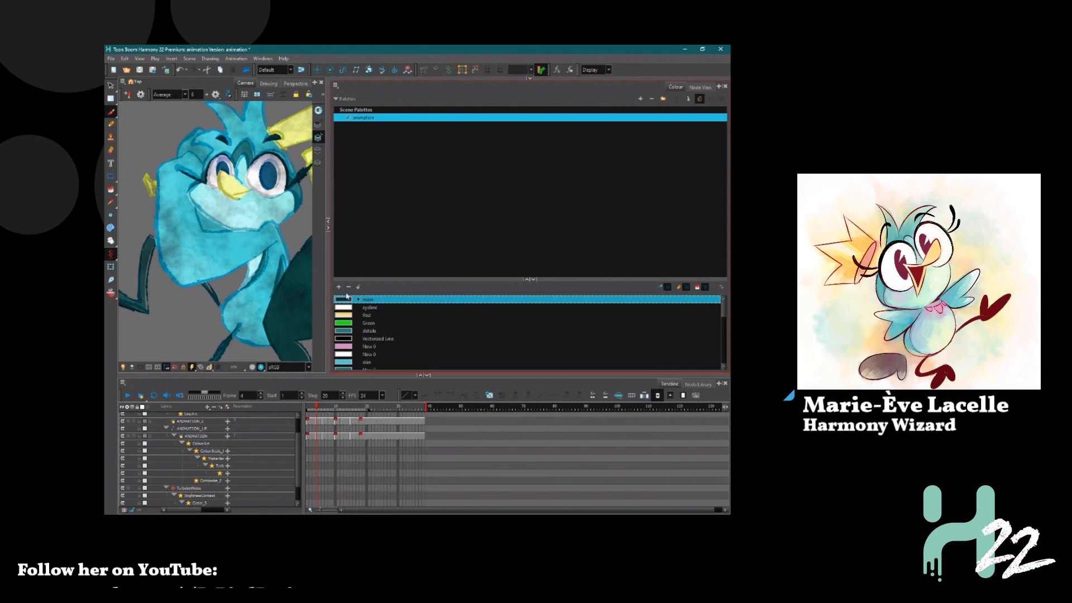
left_click(339, 287)
double_click(349, 363)
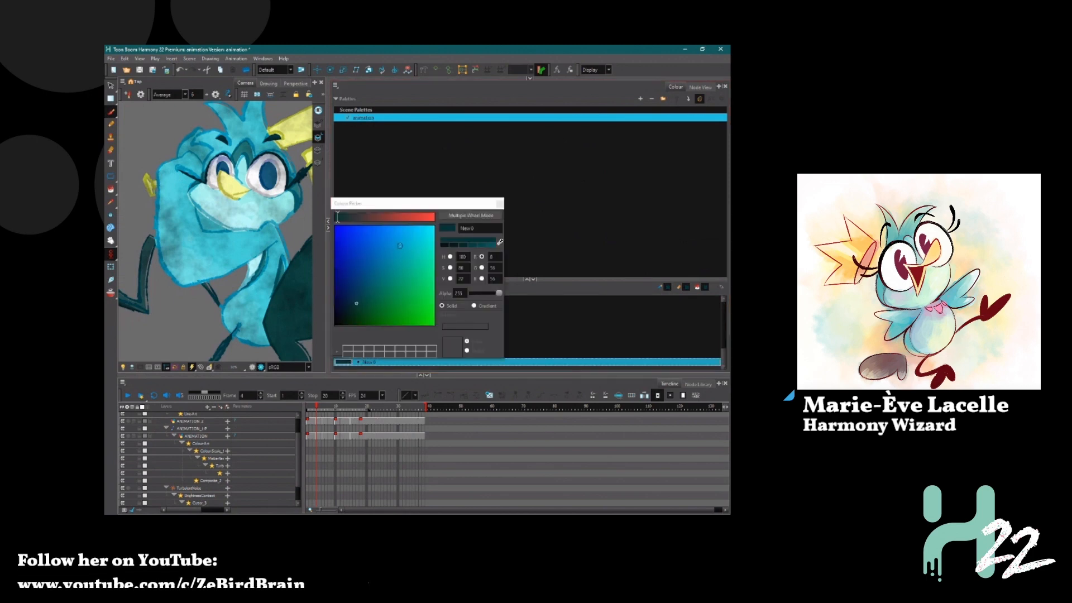
left_click(451, 257)
left_click(345, 217)
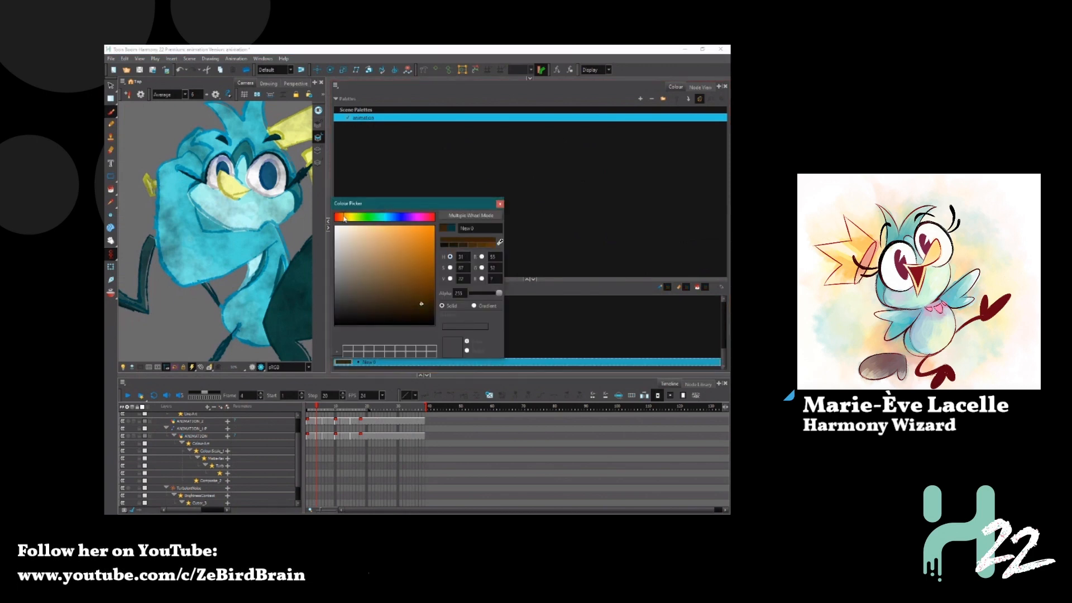
left_click(416, 225)
left_click(352, 218)
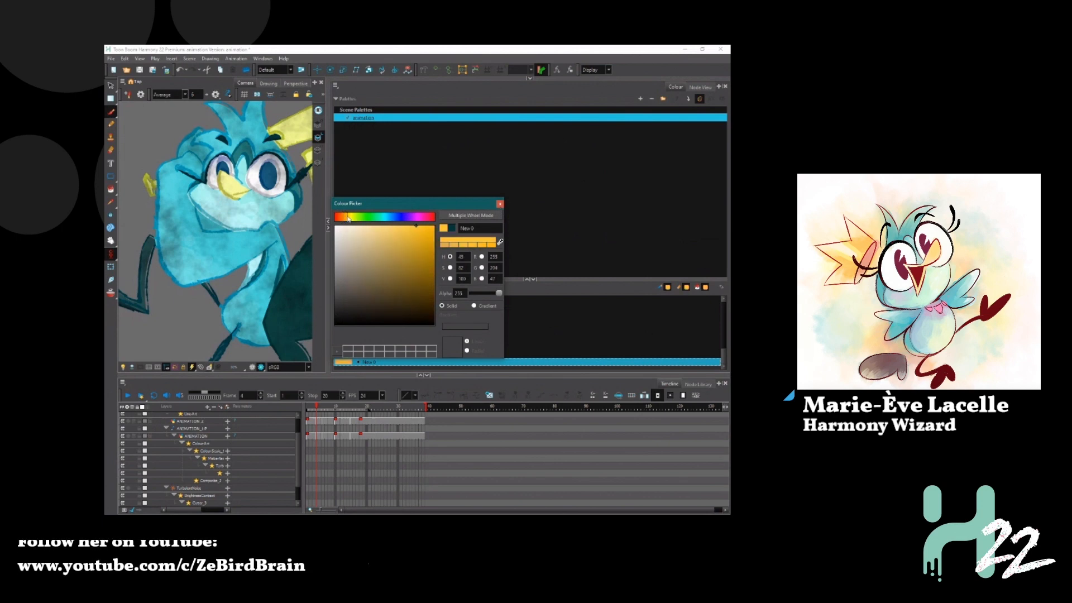
left_click(500, 204)
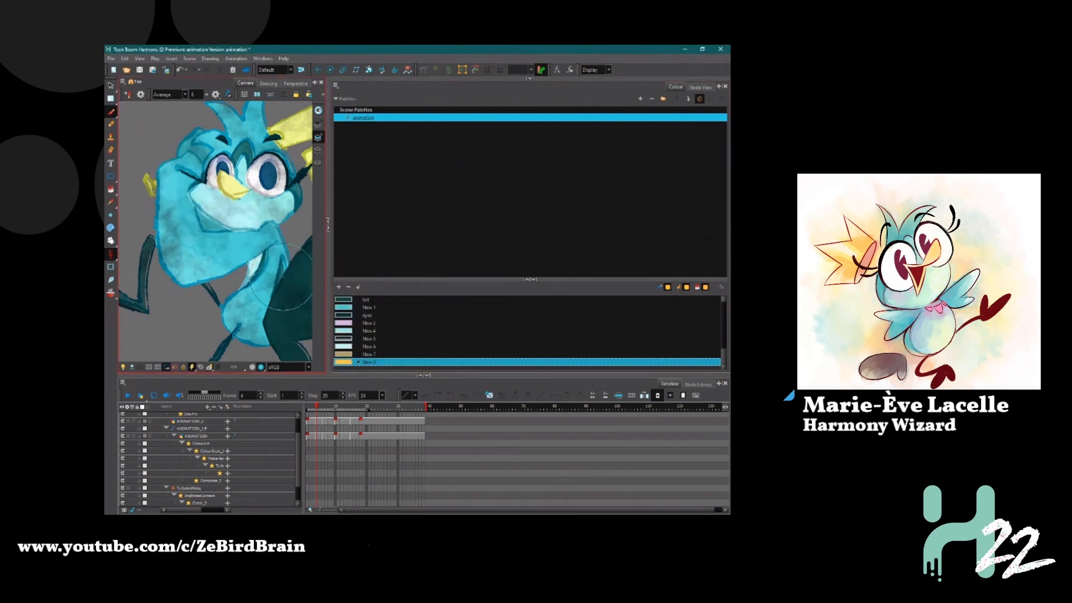
Brush a broad golden-yellow stroke diagonally across the character on the new drawing layer, and return to the node network
left_click_drag(153, 134, 304, 299)
left_click(698, 88)
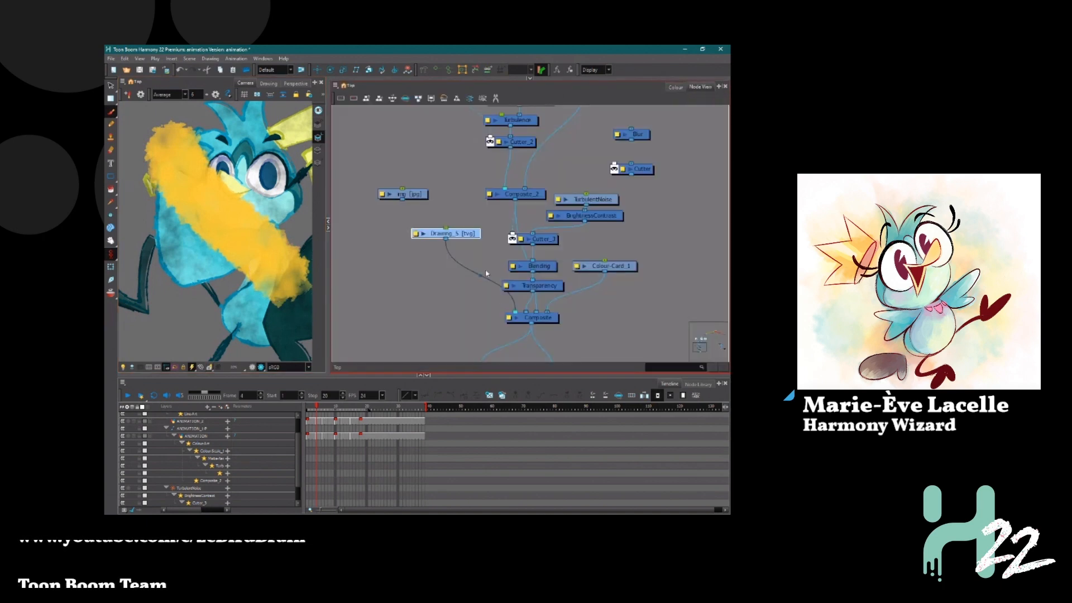
Duplicate the Blending node and insert the copy on the connection between the new drawing layer and Composite
left_click(546, 271)
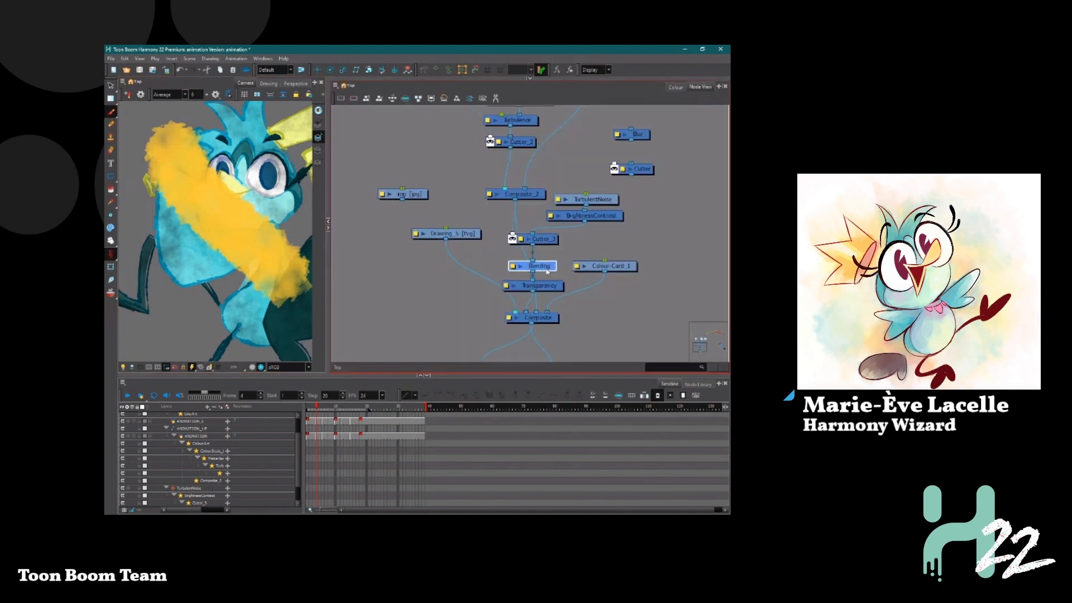
key("ctrl+v")
mouse_move(589, 280)
left_mouse_down()
mouse_move(481, 281)
mouse_move(460, 266)
left_mouse_up()
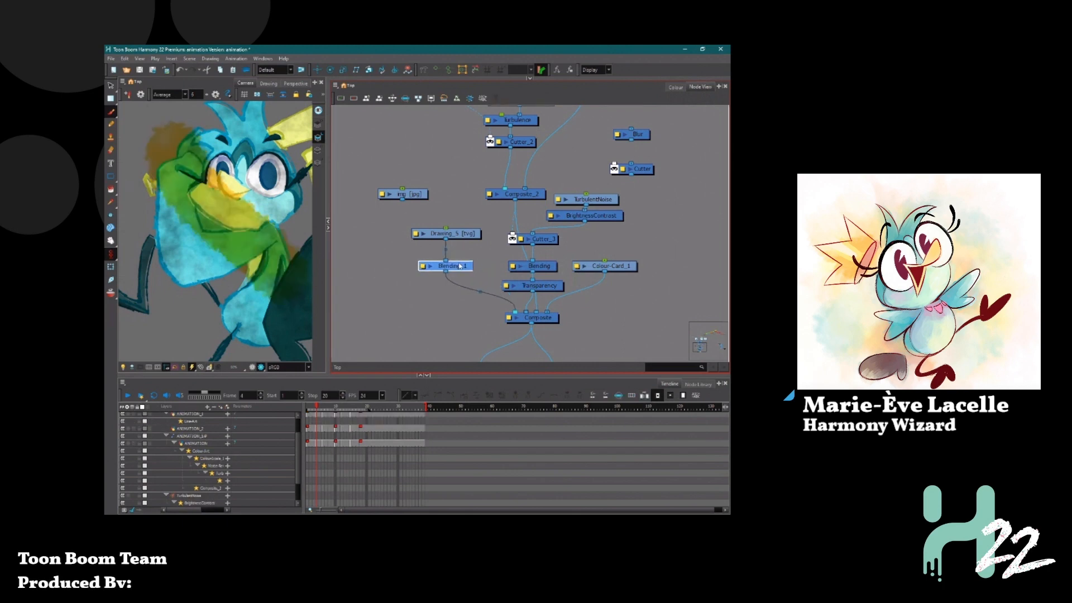
Set the blend mode of Blending_1 to Linear Dodge (Add)
left_click(423, 267)
left_click(394, 160)
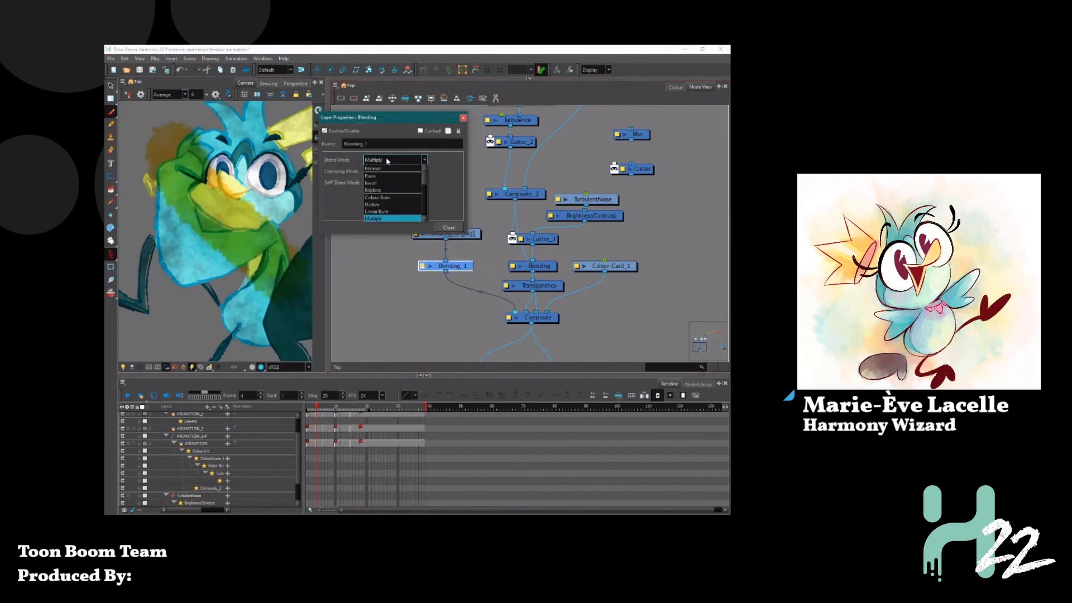
scroll(391, 198, "down", 3)
left_click(399, 191)
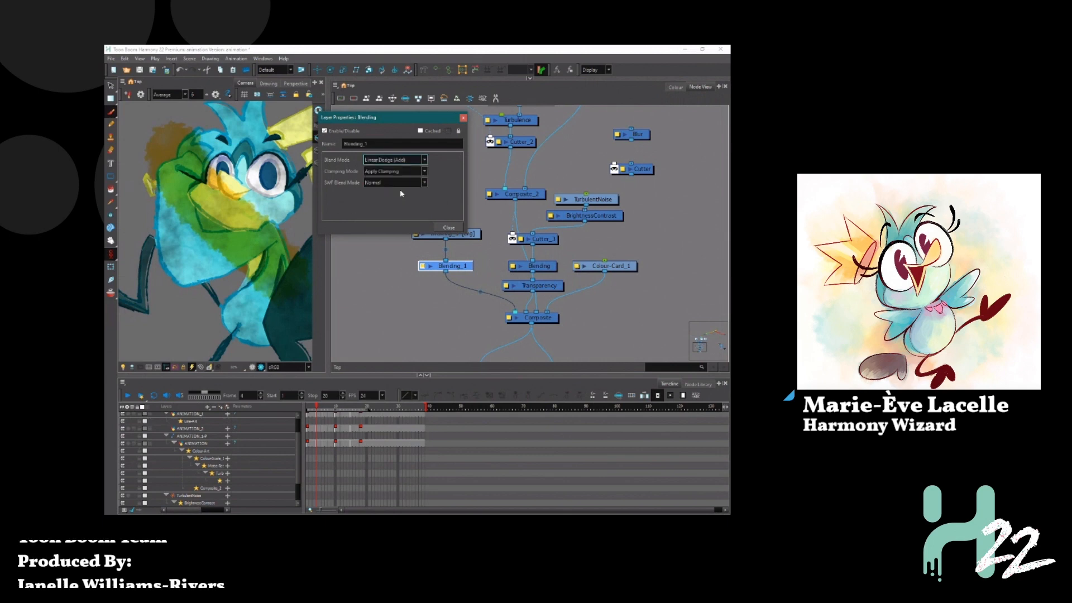
Try Subtract as the blend mode of Blending_1, return it to Linear Dodge (Add), and close its layer properties
left_click(394, 160)
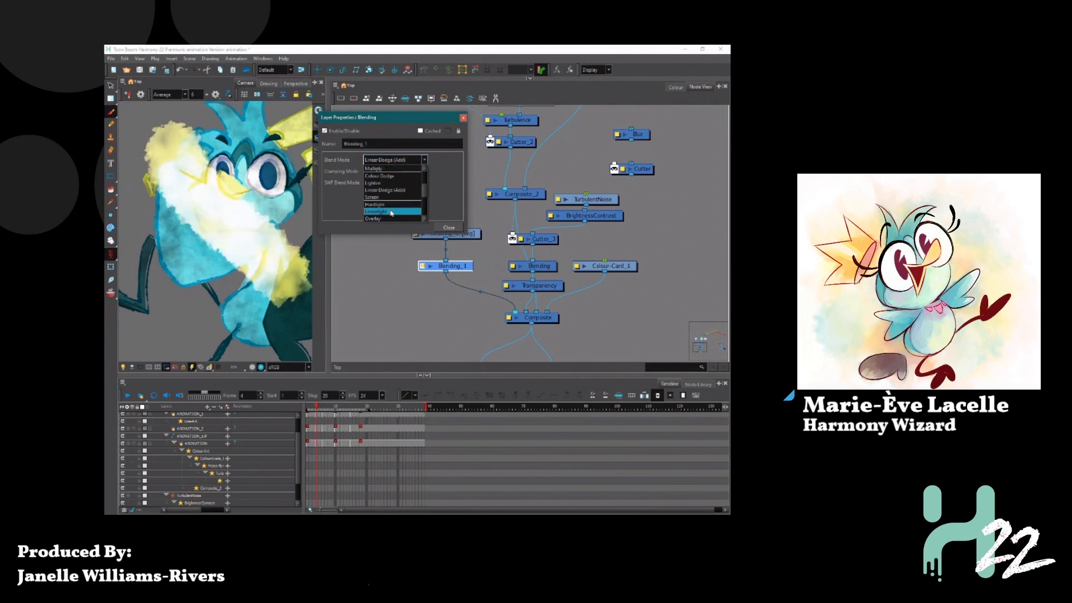
scroll(391, 207, "down", 3)
left_click(390, 195)
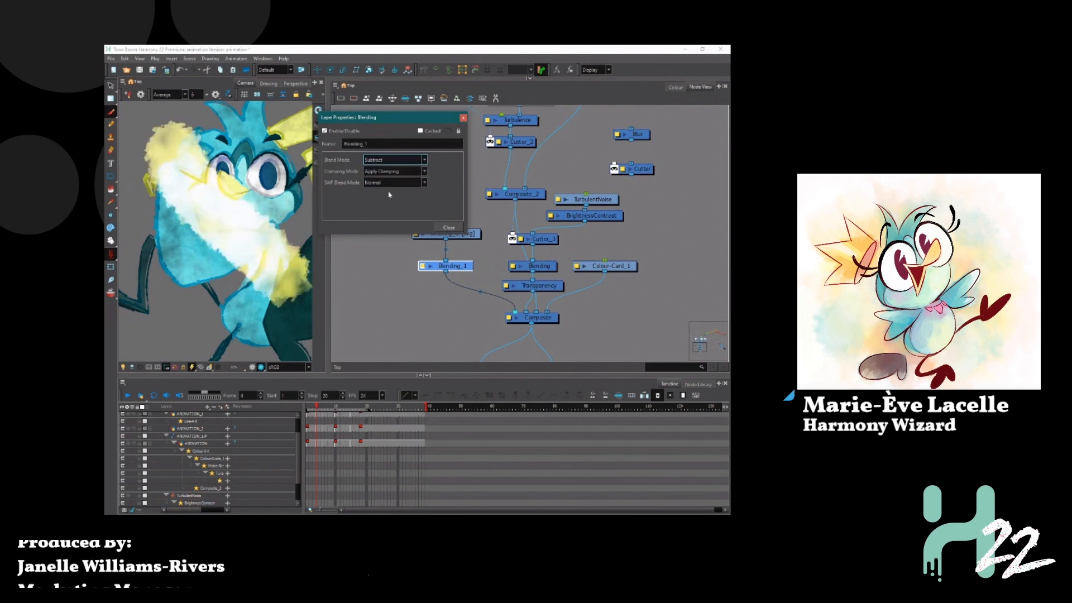
left_click(423, 160)
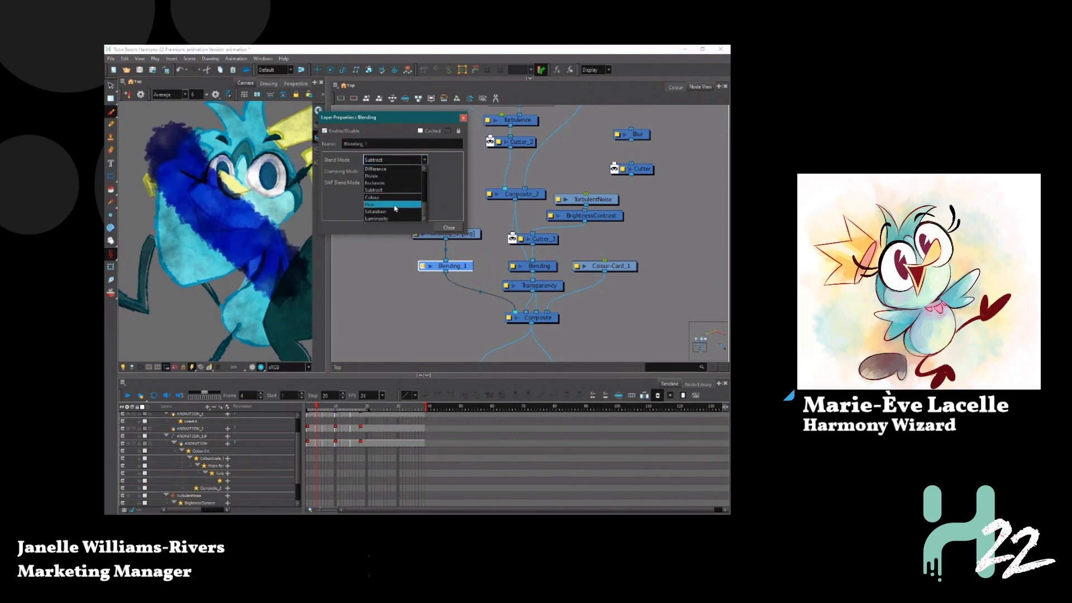
scroll(394, 207, "up", 4)
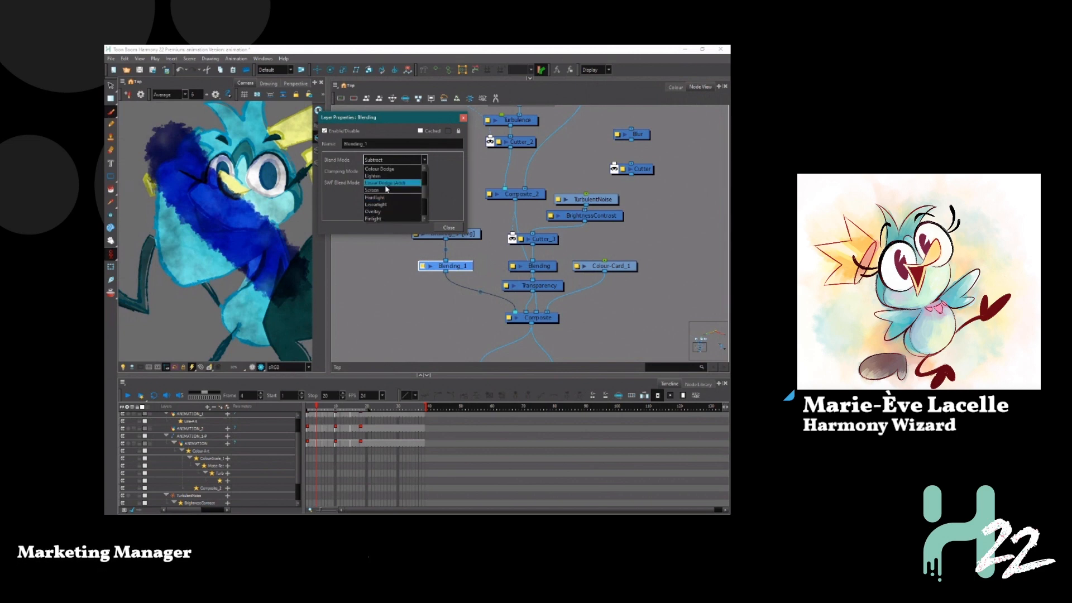
left_click(386, 183)
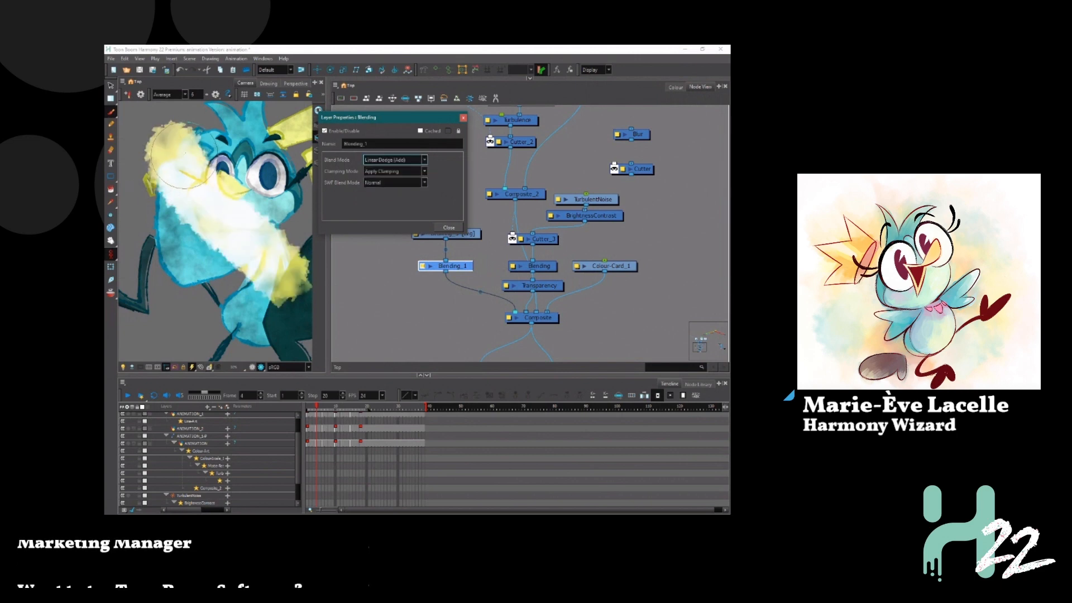
left_click(398, 160)
scroll(207, 149, "up", 2)
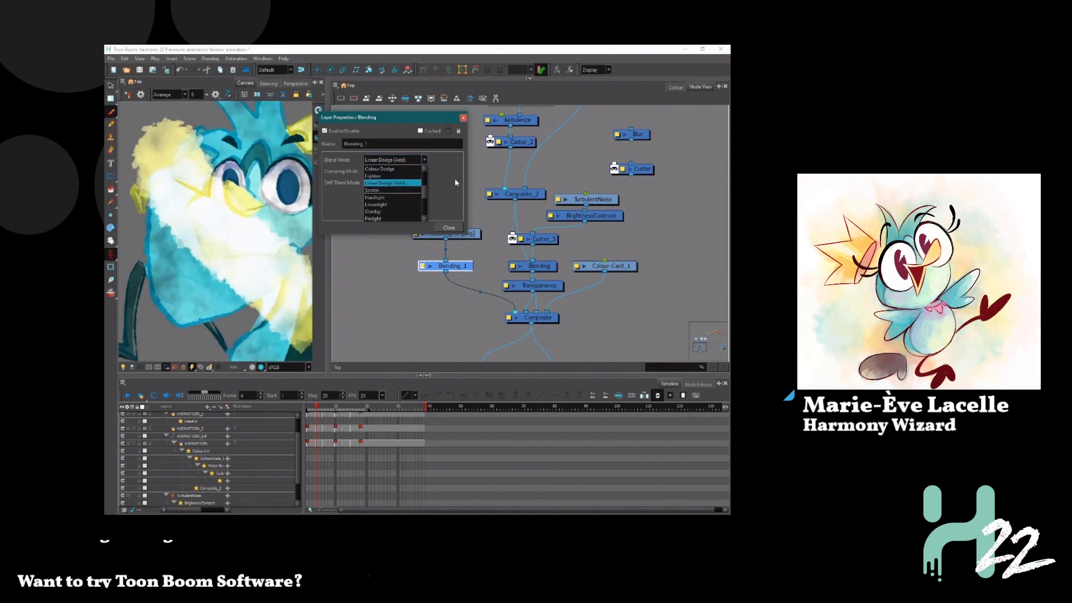
left_click(453, 178)
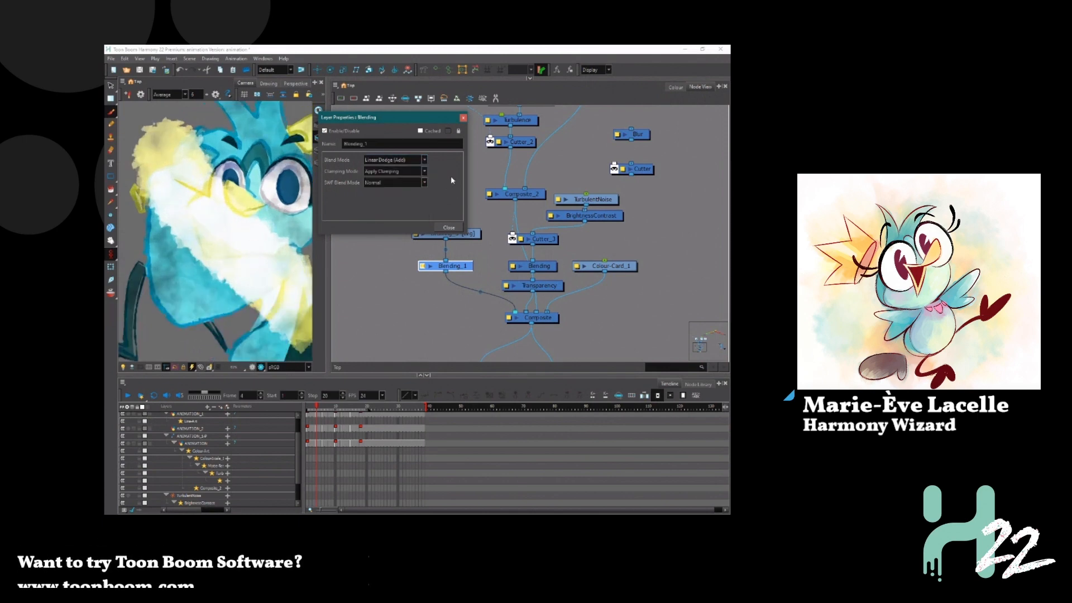
left_click(449, 227)
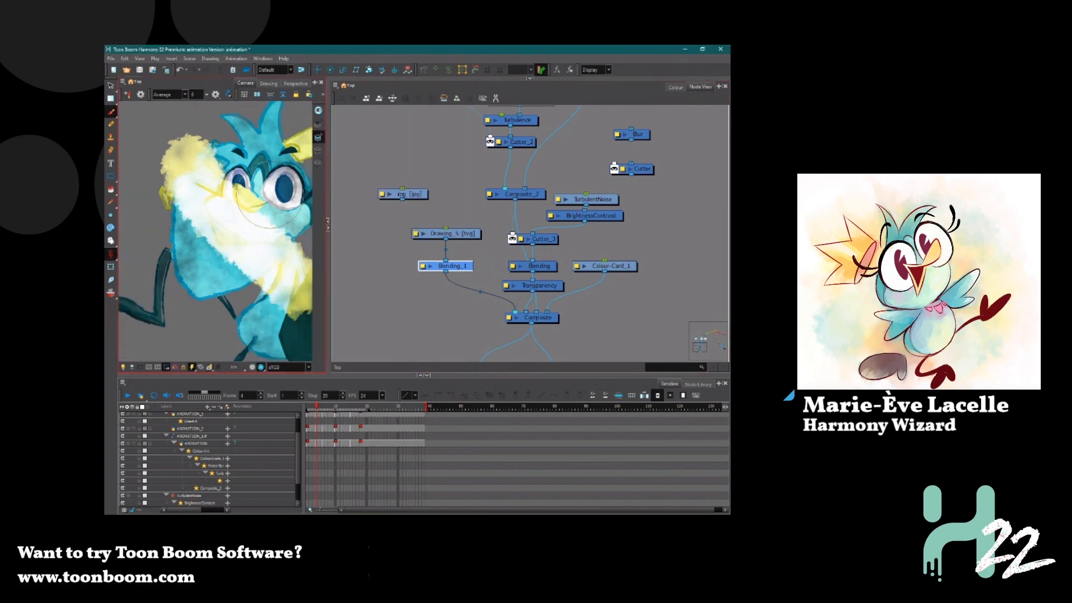
Widen the camera view and detach Blending_1 from the connection between Drawing_5 and Composite, setting it aside at the lower left
scroll(268, 195, "up", 1)
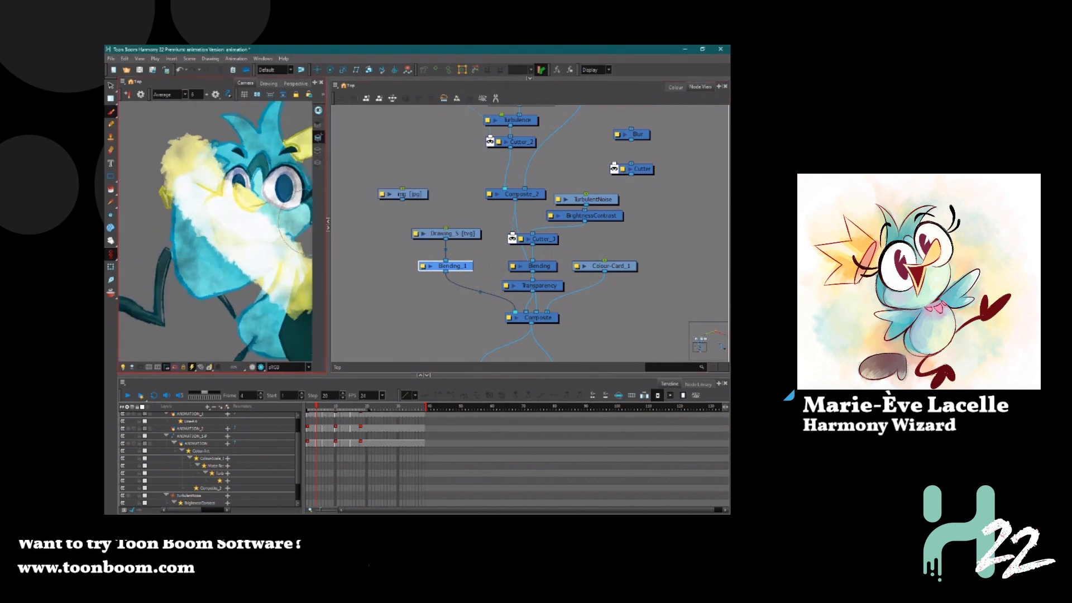
left_click(333, 287)
left_click_drag(347, 289, 407, 282)
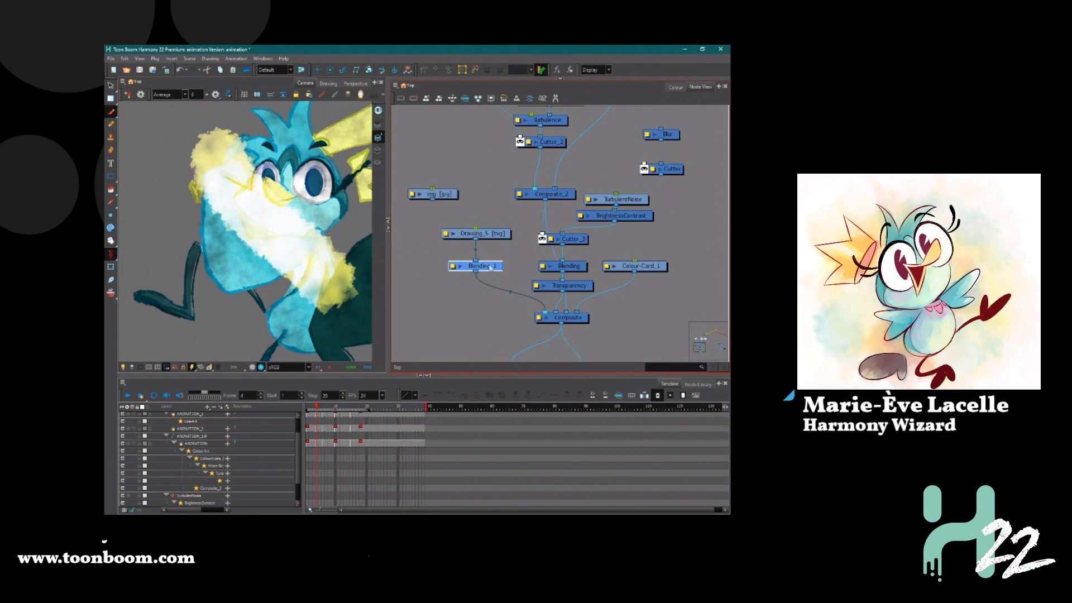
left_click_drag(489, 269, 420, 307)
Select the Drawing_5 layer and undo the broad golden-yellow brush stroke across the character
left_click(478, 236)
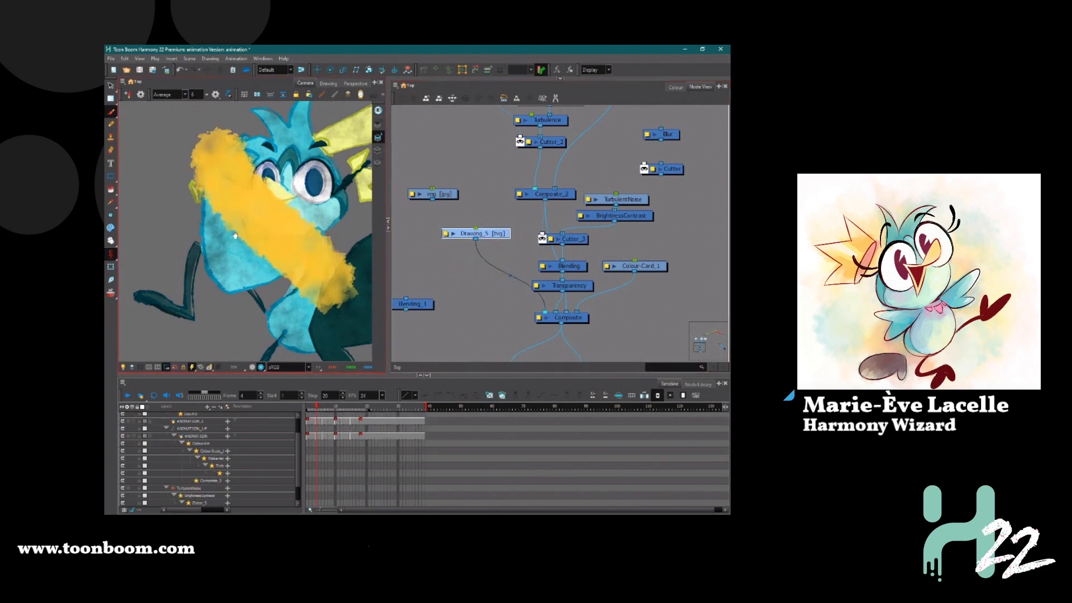
left_click_drag(234, 235, 216, 281)
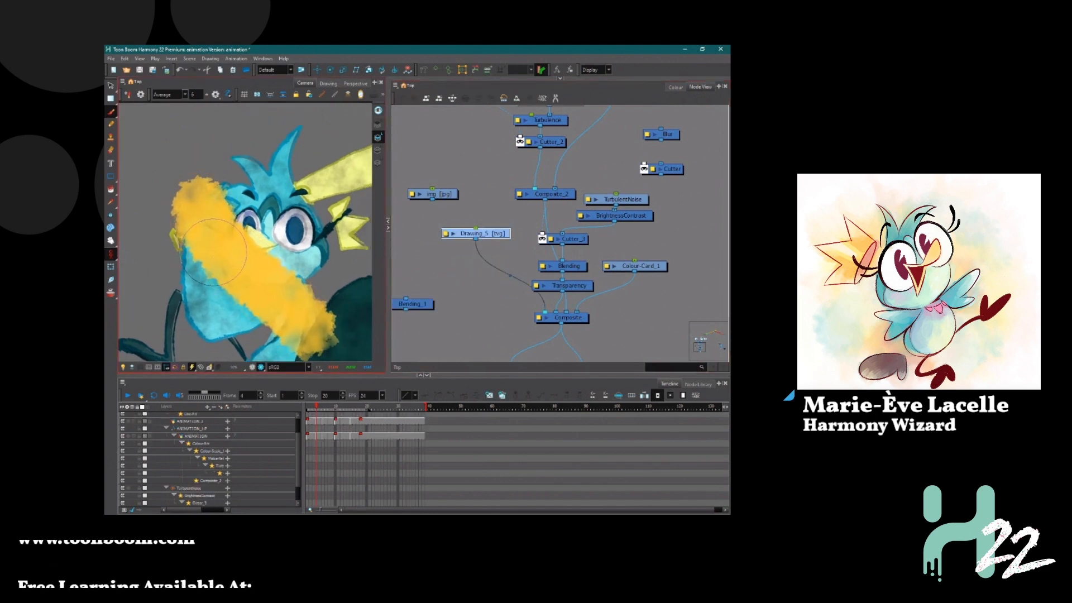
key("ctrl+z")
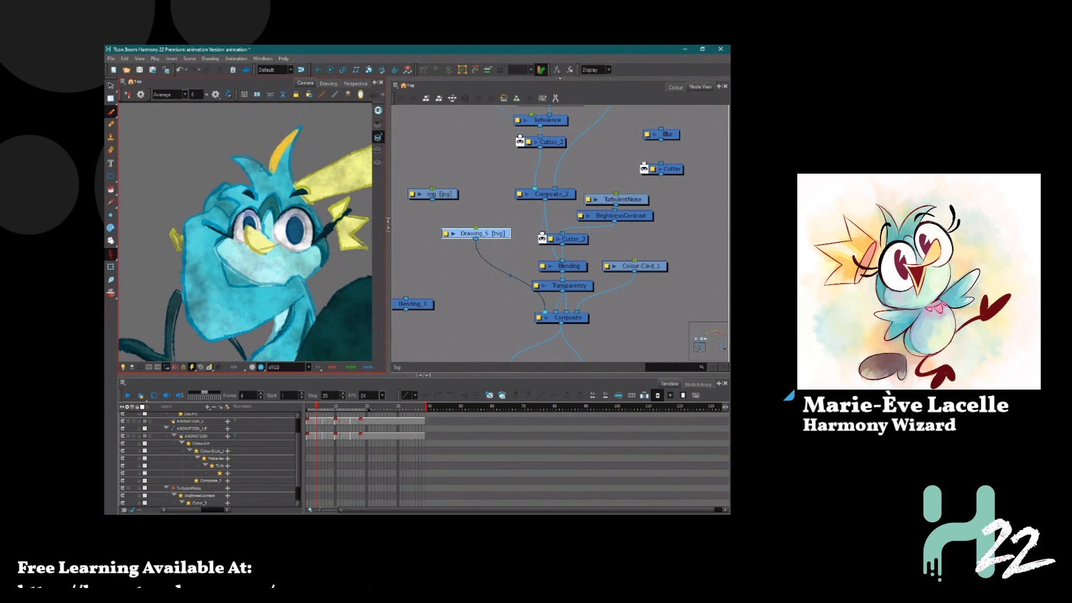
Brush thin golden-yellow highlights on Drawing_5 along the character's crest, head, arm, leg, belly and tail edges
left_click_drag(186, 219, 163, 343)
left_click_drag(207, 303, 208, 276)
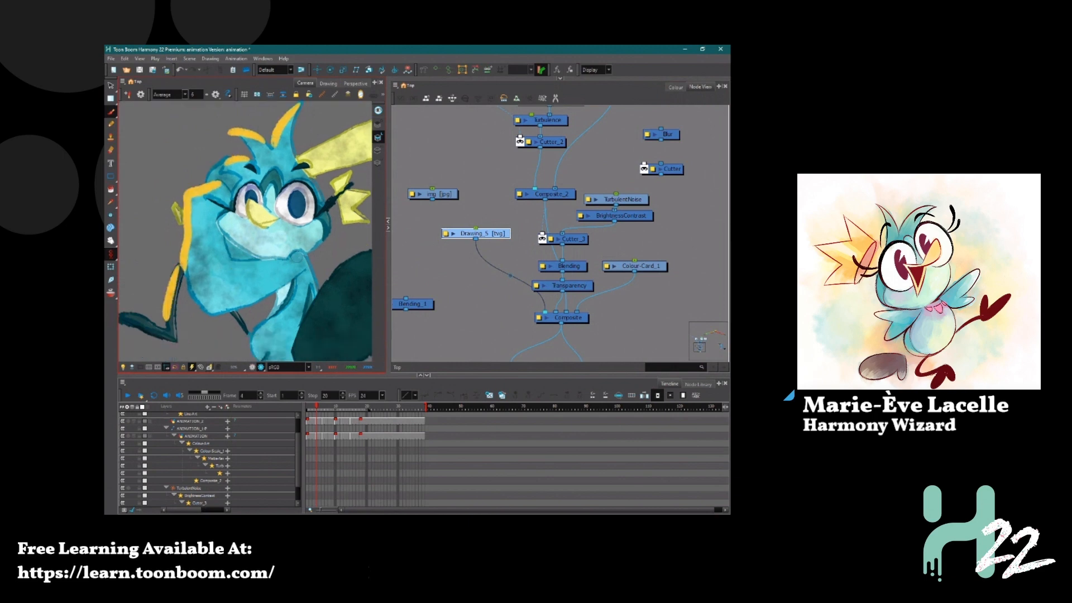
mouse_move(365, 253)
left_mouse_down()
mouse_move(344, 270)
mouse_move(293, 380)
left_mouse_up()
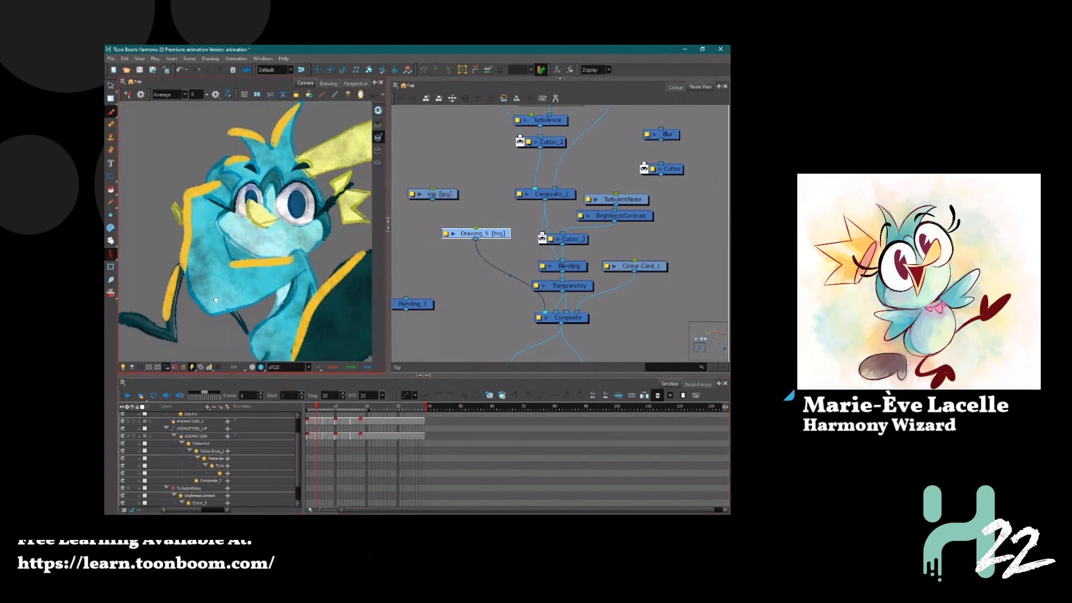
left_click_drag(215, 300, 230, 275)
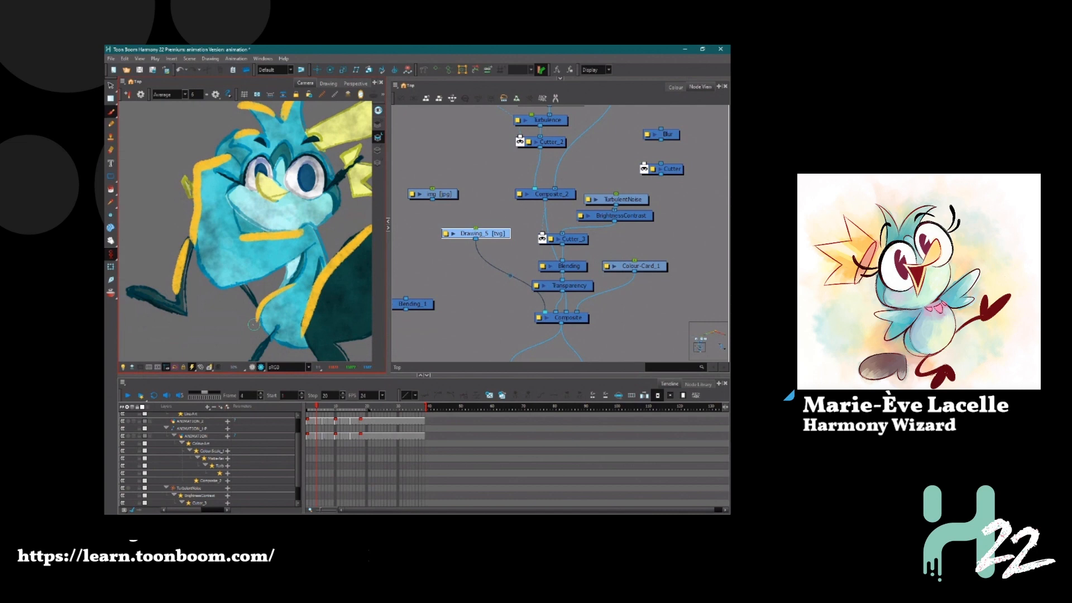
left_click_drag(251, 355, 250, 329)
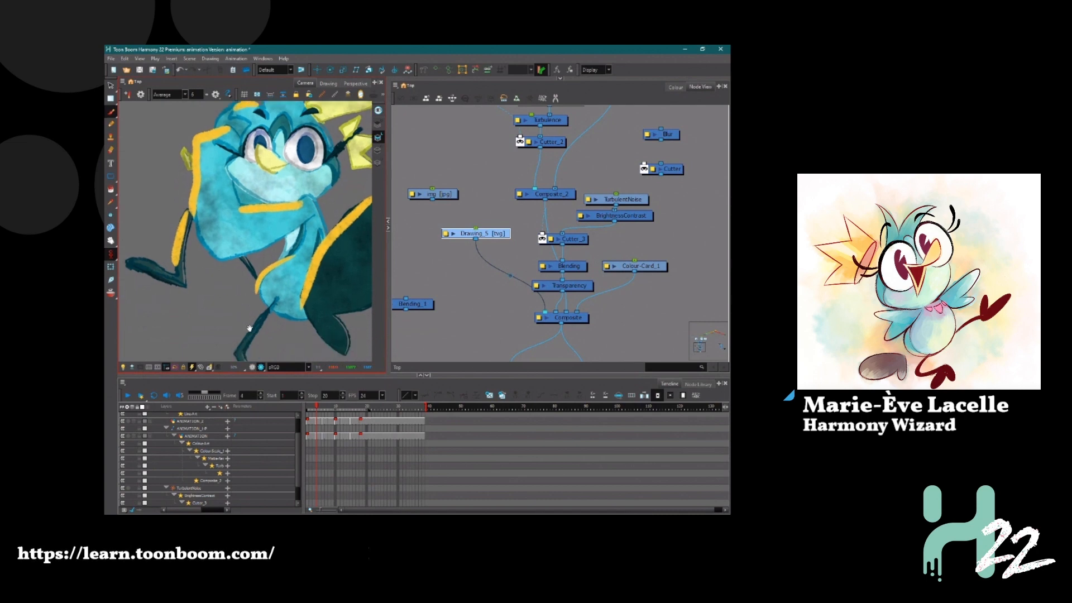
Add another vector drawing layer named Drawing, place it below Drawing_5 and connect it to Composite's leftmost input port
key("ctrl+r")
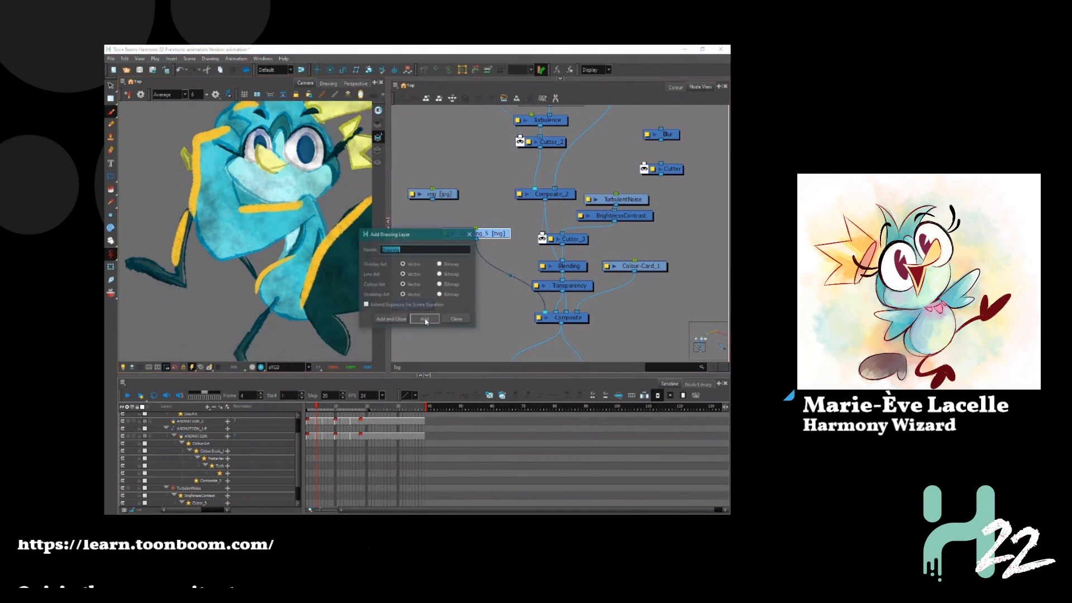
left_click(426, 318)
left_click(458, 317)
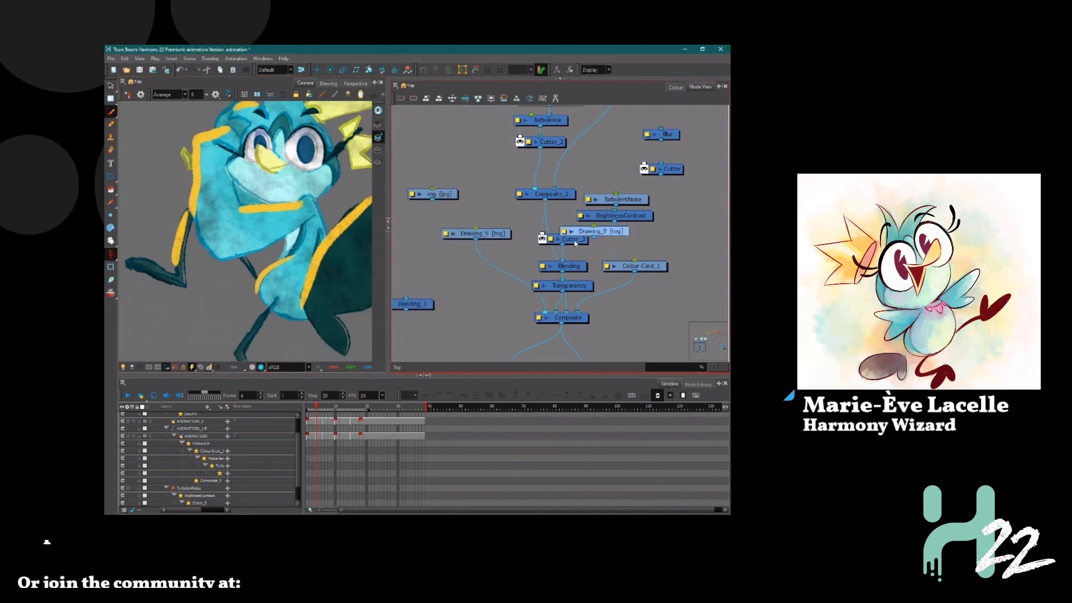
left_click_drag(584, 233, 459, 268)
left_click_drag(537, 315, 541, 313)
left_click_drag(473, 263, 459, 262)
Brush golden-yellow shadow strokes on the new drawing layer along the undersides of the character's face, arm, belly and tail
left_click_drag(269, 310, 233, 312)
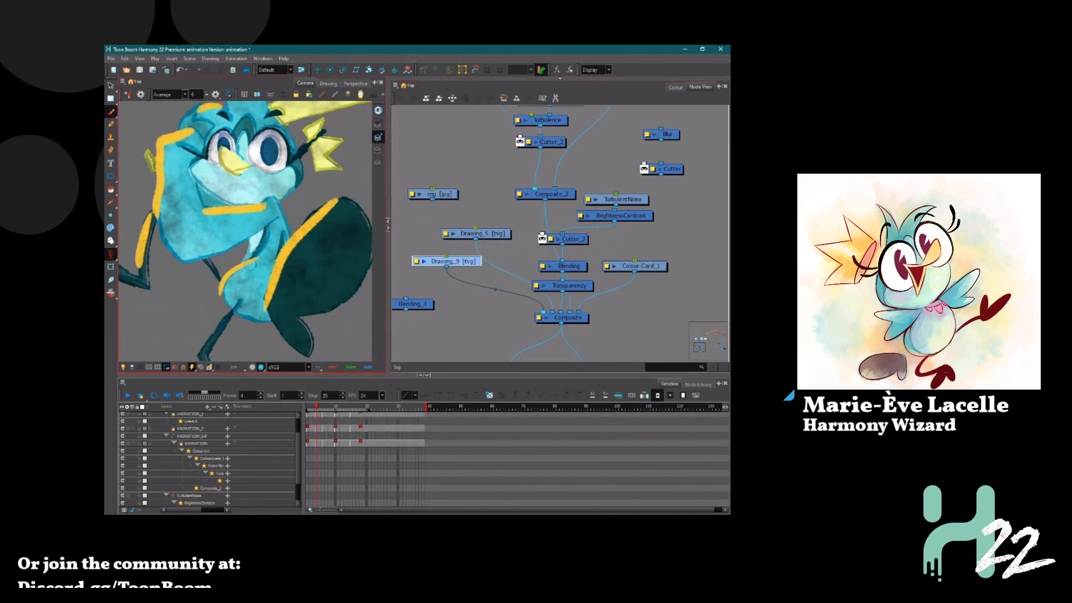
mouse_move(274, 217)
left_mouse_down()
mouse_move(204, 258)
mouse_move(177, 261)
left_mouse_up()
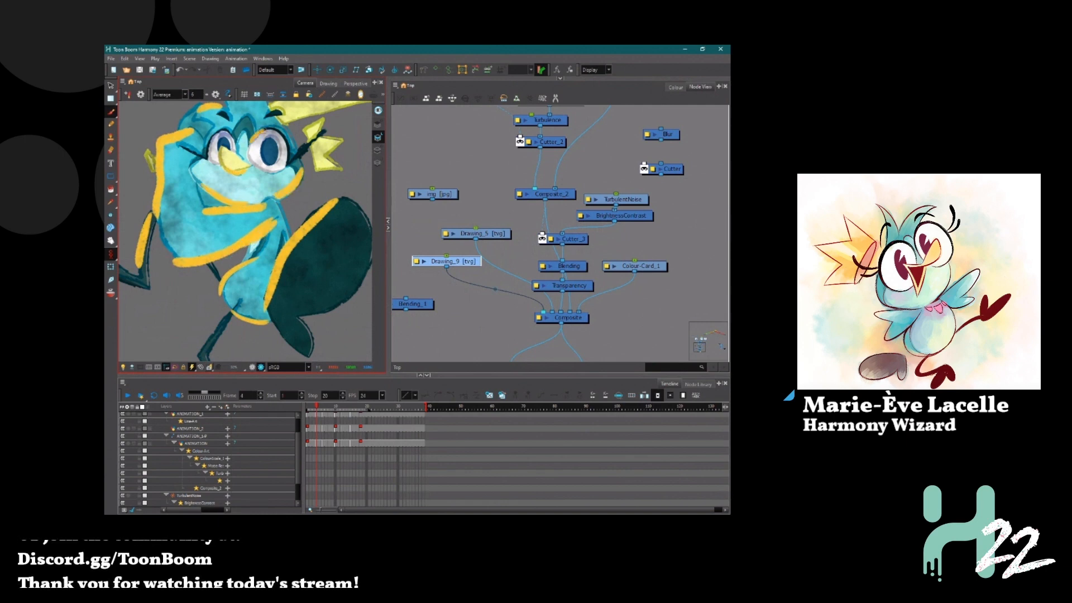
mouse_move(316, 358)
left_mouse_down()
mouse_move(301, 307)
mouse_move(359, 270)
left_mouse_up()
left_click_drag(204, 351, 256, 365)
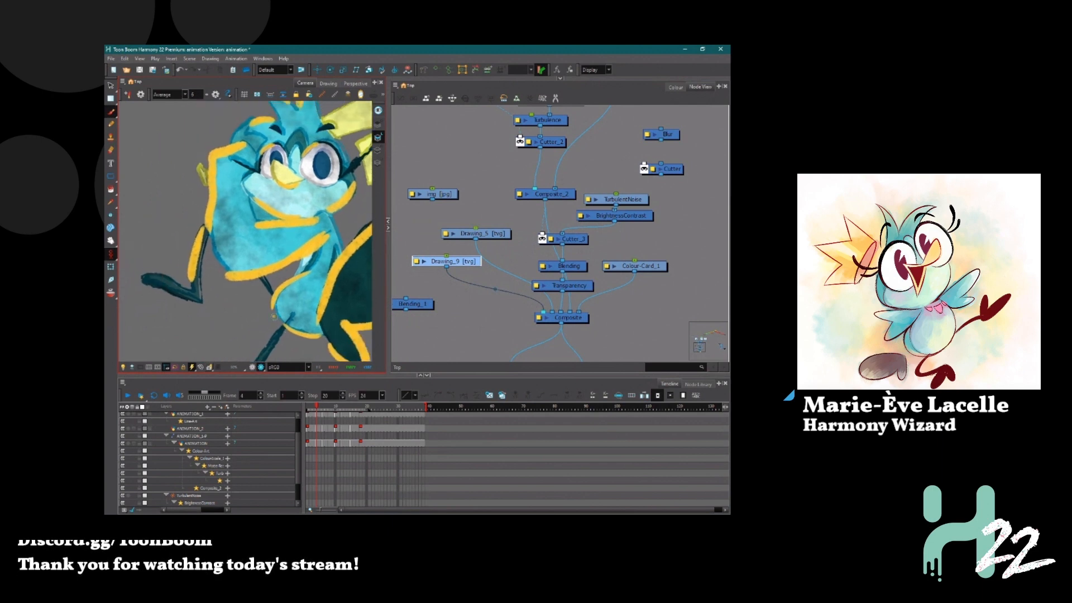
left_click_drag(266, 323, 283, 345)
scroll(243, 330, "down", 2)
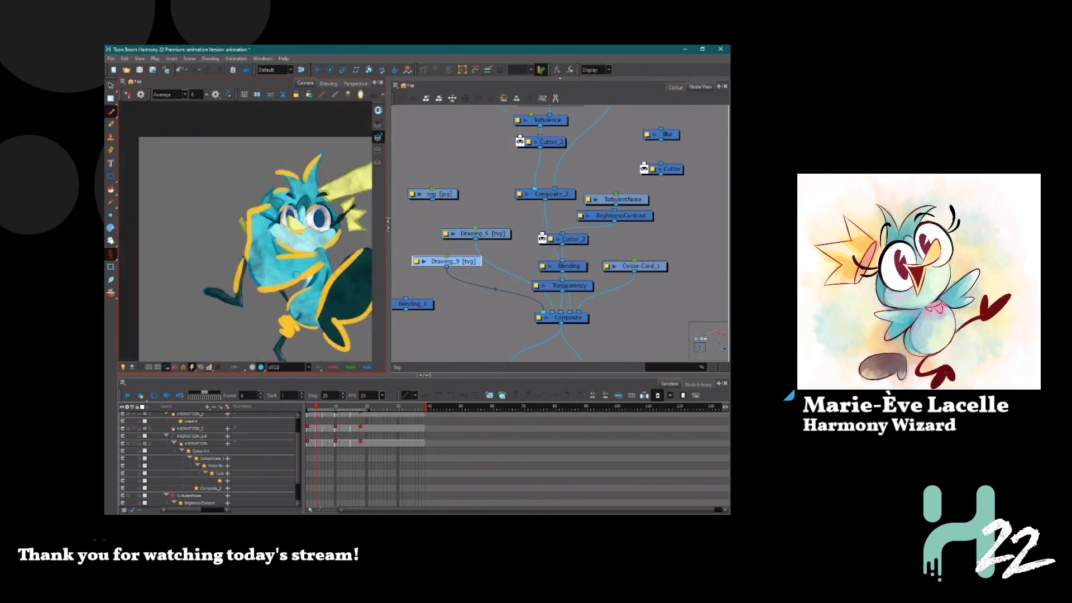
Reinsert Blending_1 on the connection between Drawing_5 and Composite and check its layer properties
left_click_drag(448, 262, 445, 261)
left_click_drag(421, 309, 510, 272)
left_click(472, 266)
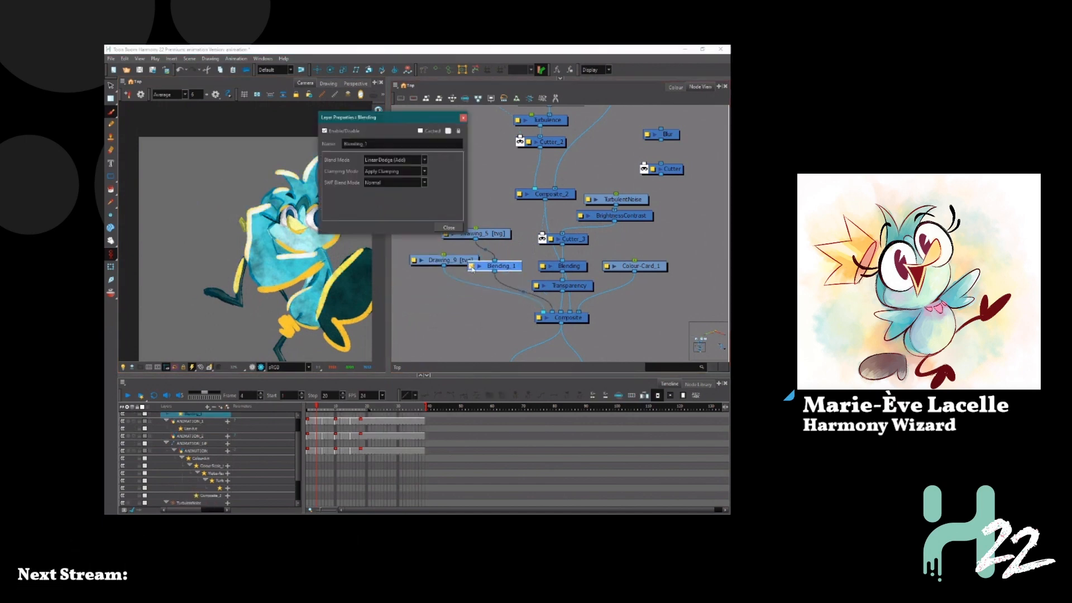
left_click(449, 228)
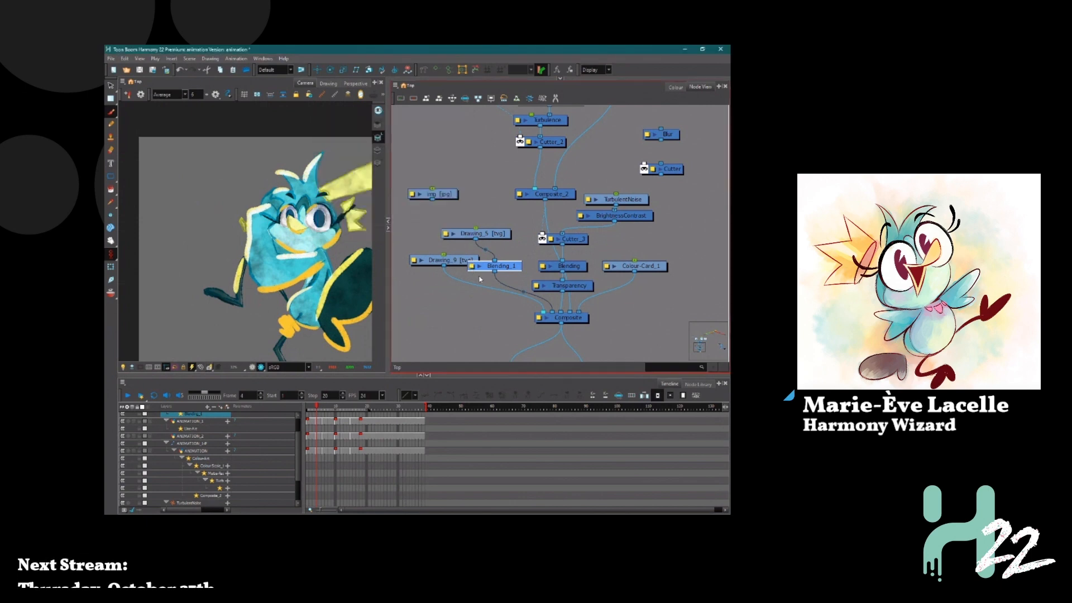
Paste another copy of the Blending node and insert it on the connection between Drawing_9 and Composite
key("ctrl+v")
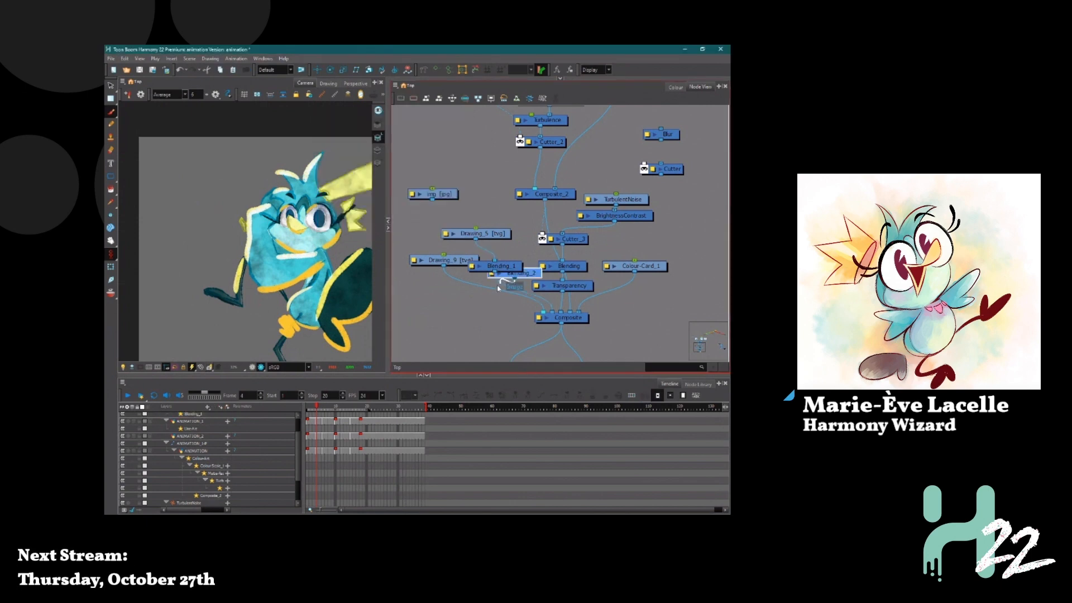
left_click_drag(499, 288, 500, 287)
left_click_drag(521, 276, 410, 281)
Set the blend mode of Blending_2 below Drawing_9 to Subtract and close its layer properties
left_click(410, 279)
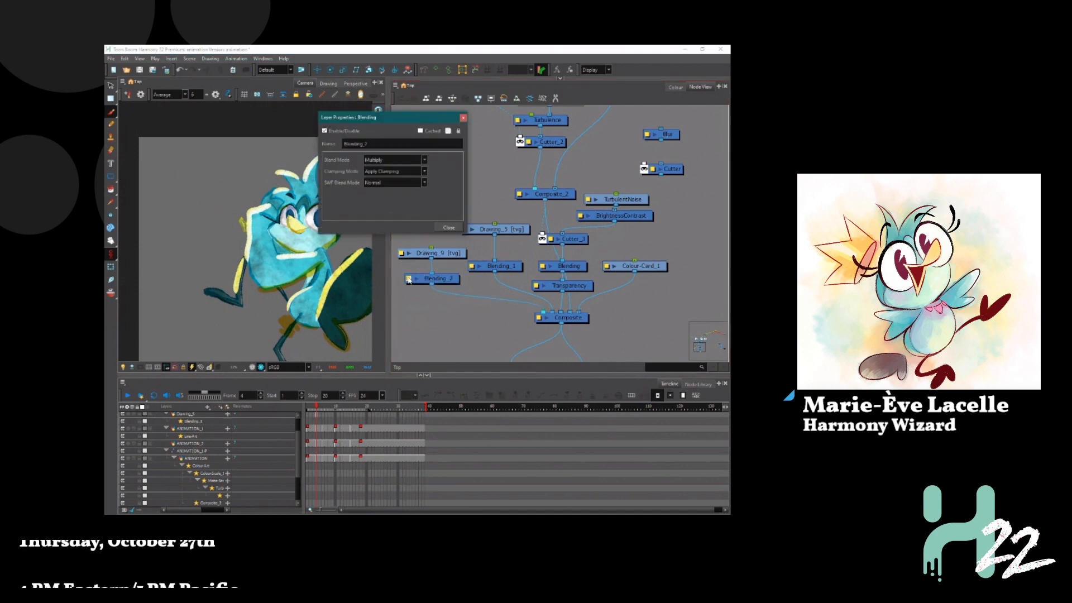
left_click(391, 161)
scroll(382, 211, "down", 5)
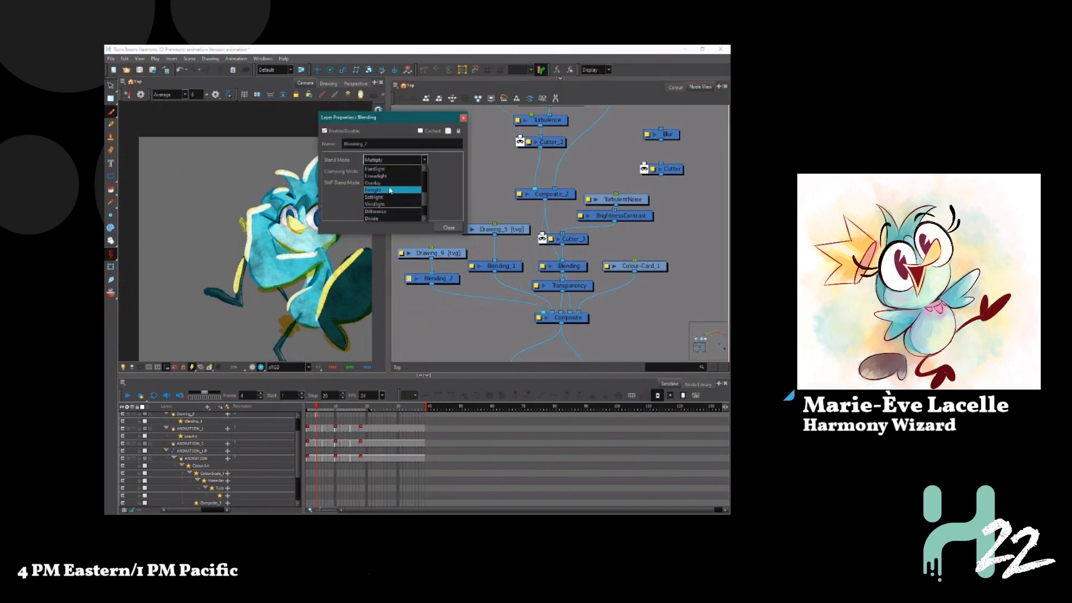
scroll(385, 218, "down", 2)
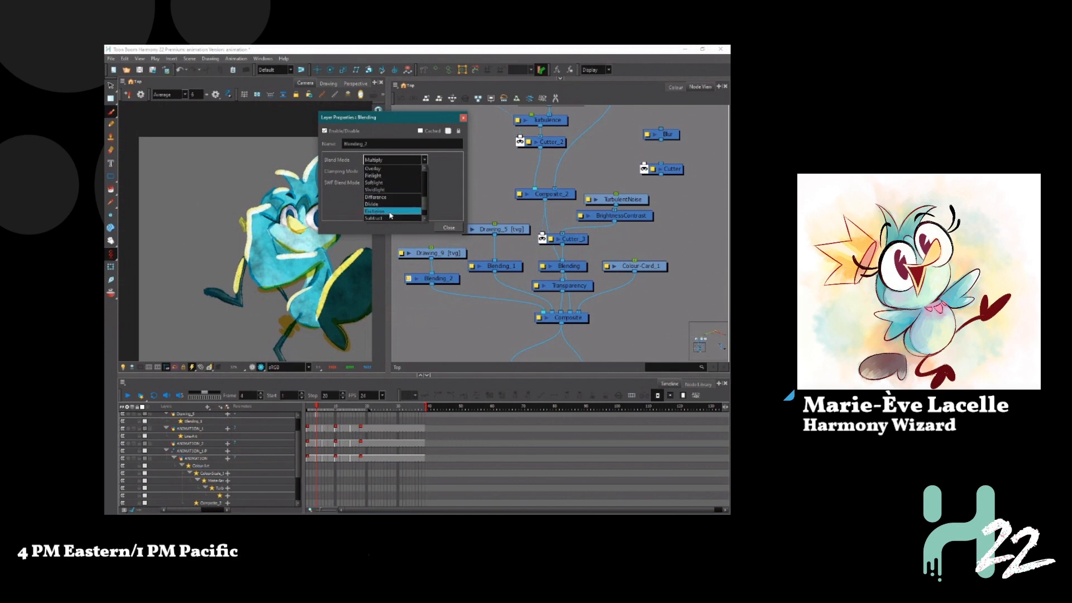
scroll(390, 215, "down", 1)
left_click(385, 199)
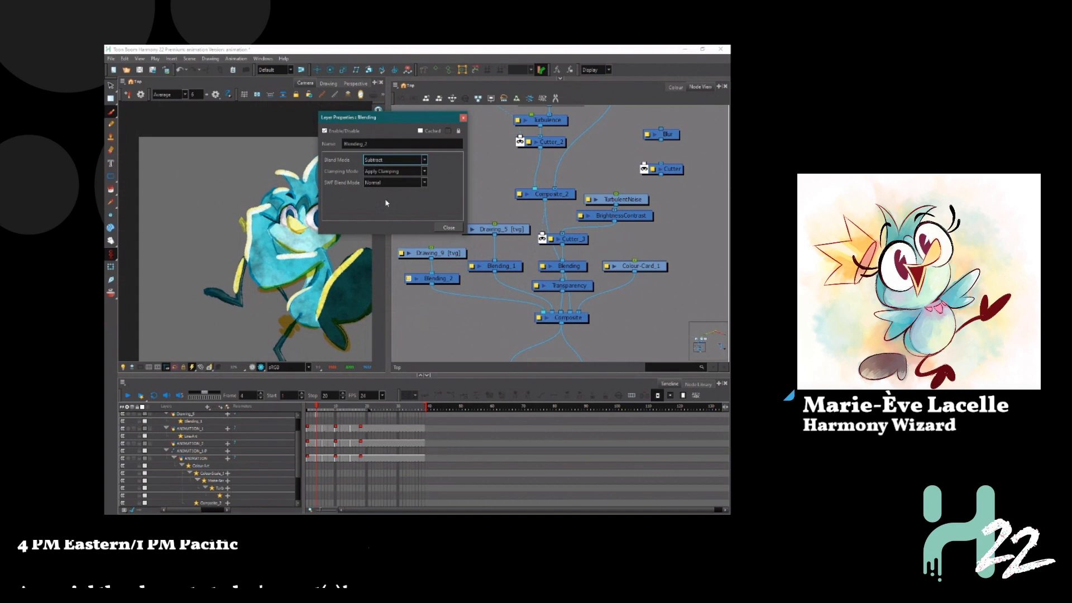
left_click(449, 228)
Insert a Transparency node between Blending_1 and Composite, and paste a copy of it between Blending_2 and Composite
scroll(324, 282, "up", 2)
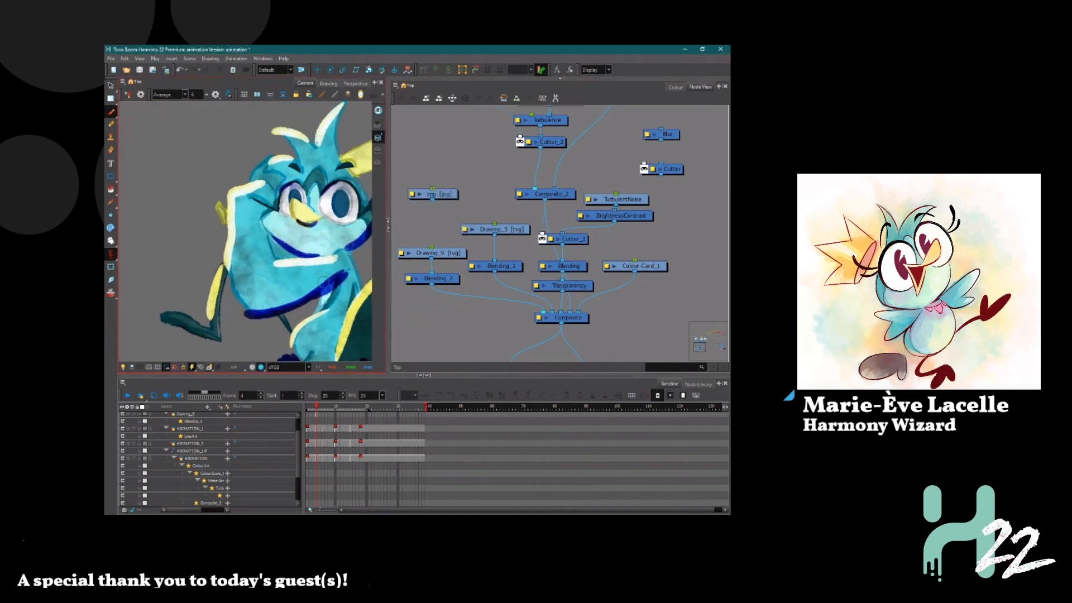
left_click_drag(324, 282, 290, 268)
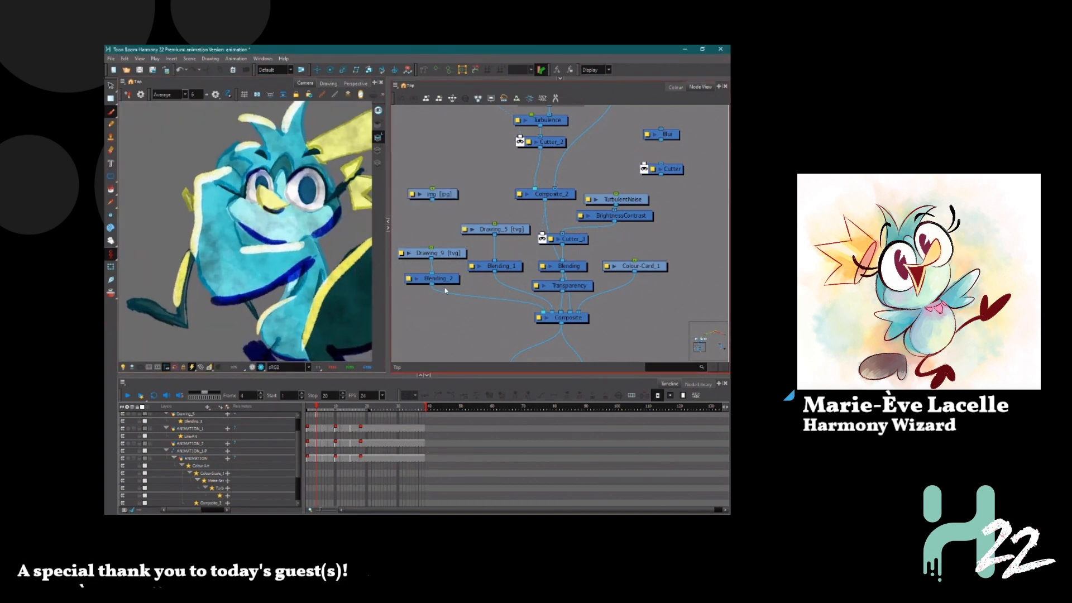
key("Tab")
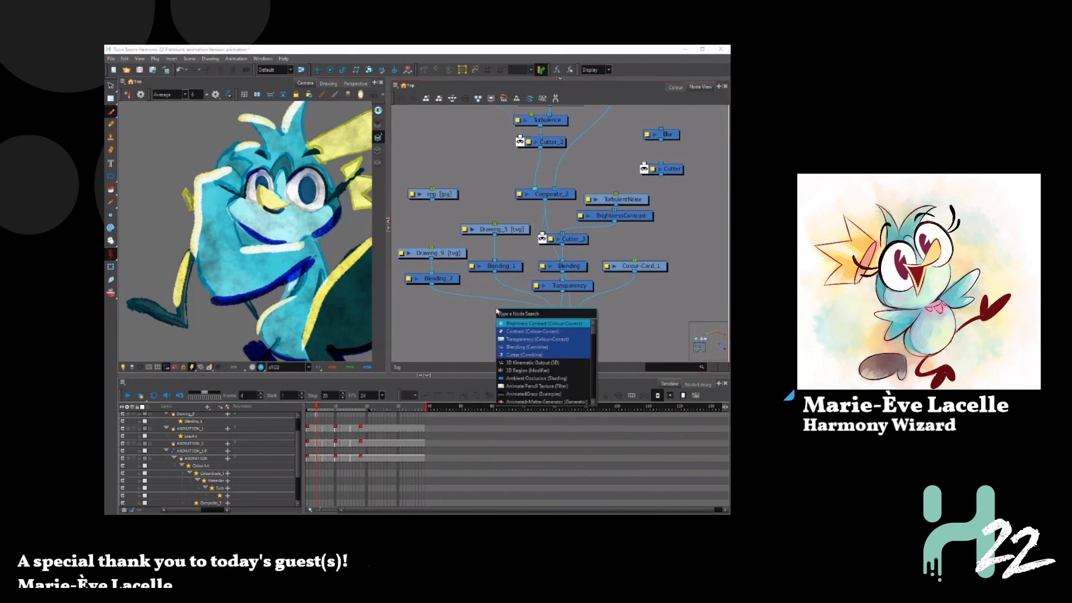
type("tra")
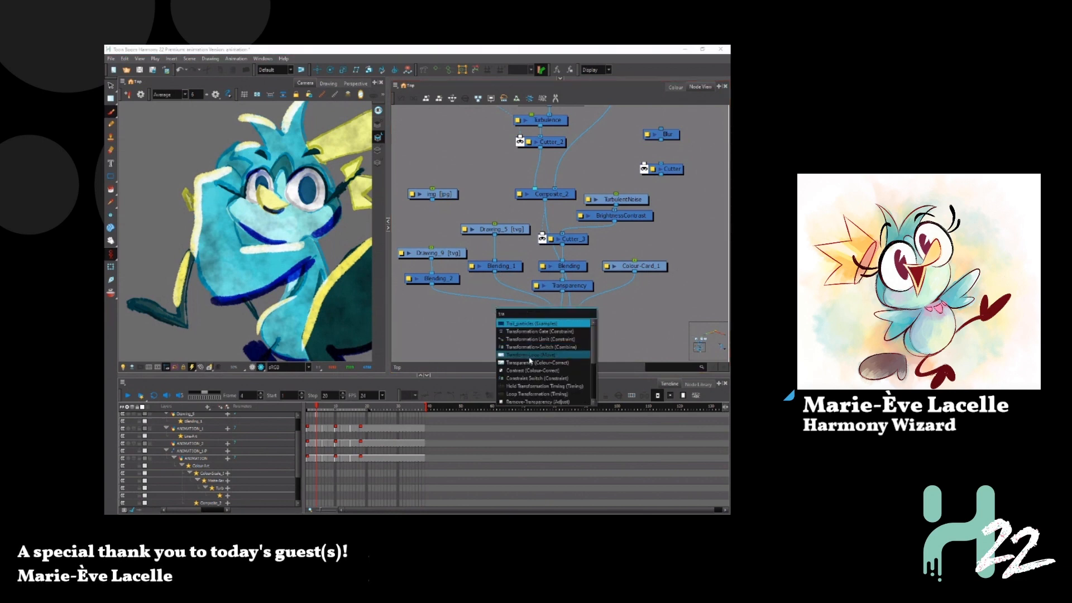
left_click(531, 363)
left_click_drag(548, 303, 427, 307)
key("ctrl+v")
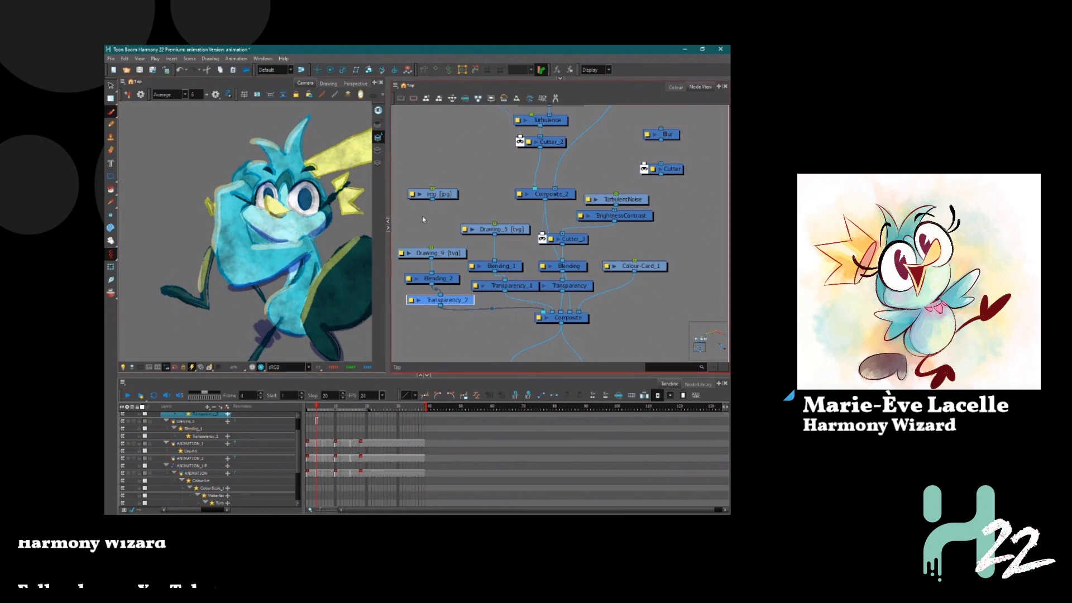
Cut and repaste the Drawing_5 and Drawing_9 nodes with their Blending and Transparency nodes to detach both branches from Composite
scroll(422, 219, "up", 1)
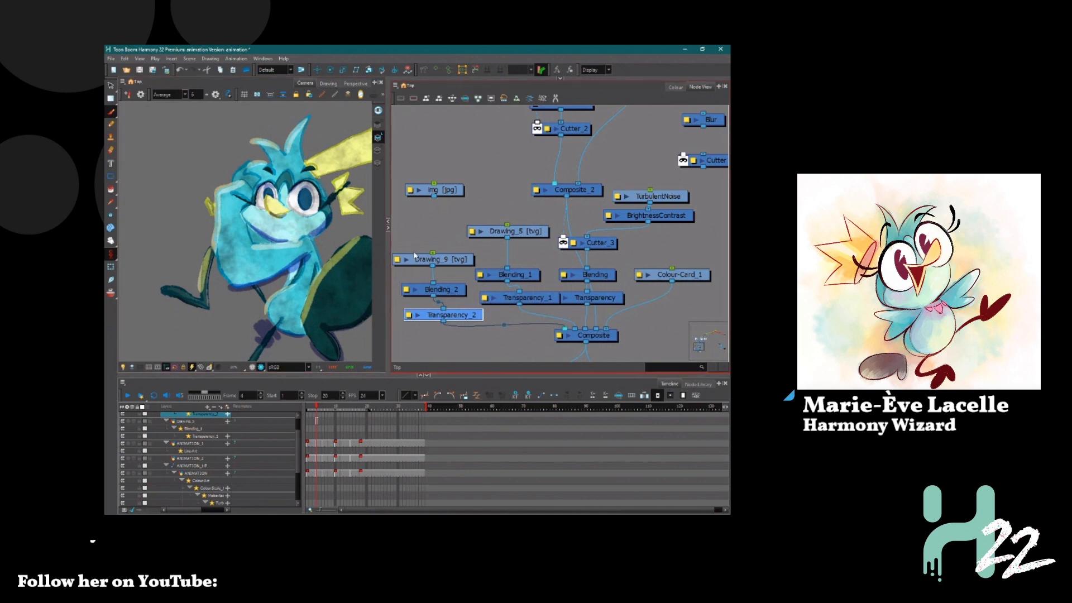
left_click_drag(398, 223, 342, 330)
key("ctrl+x")
key("ctrl+v")
left_click(527, 249)
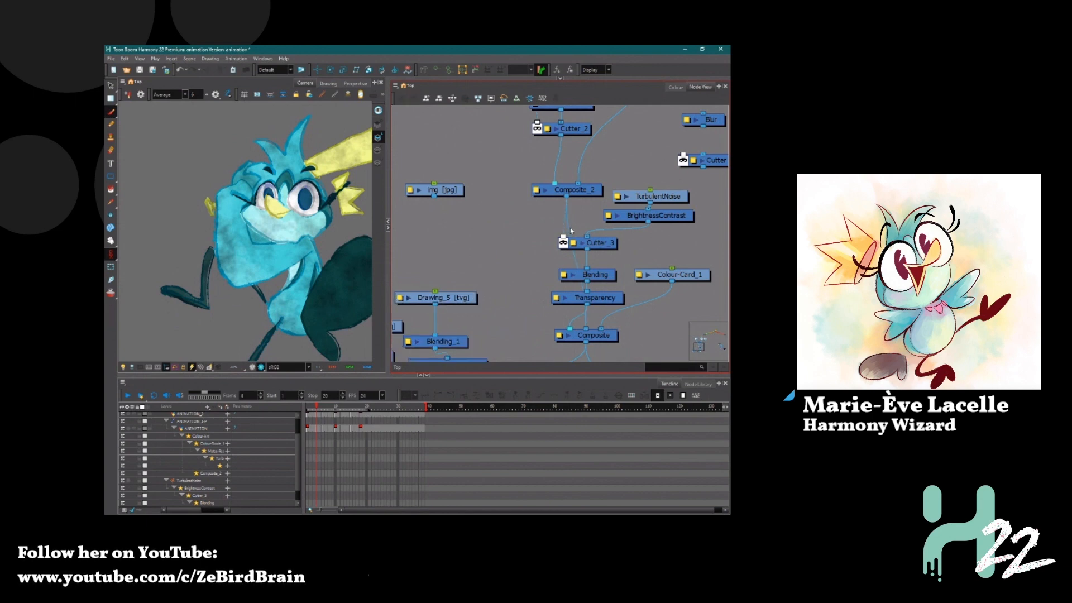
Rearrange the Cutter_3, Blending, Transparency, TurbulentNoise, BrightnessContrast and img nodes into a tidier layout beside the main node chain
mouse_move(575, 228)
left_mouse_down()
mouse_move(590, 330)
mouse_move(577, 247)
left_mouse_up()
left_click_drag(593, 275, 536, 272)
left_click_drag(647, 182, 500, 210)
left_click_drag(436, 192, 408, 202)
scroll(537, 257, "down", 5)
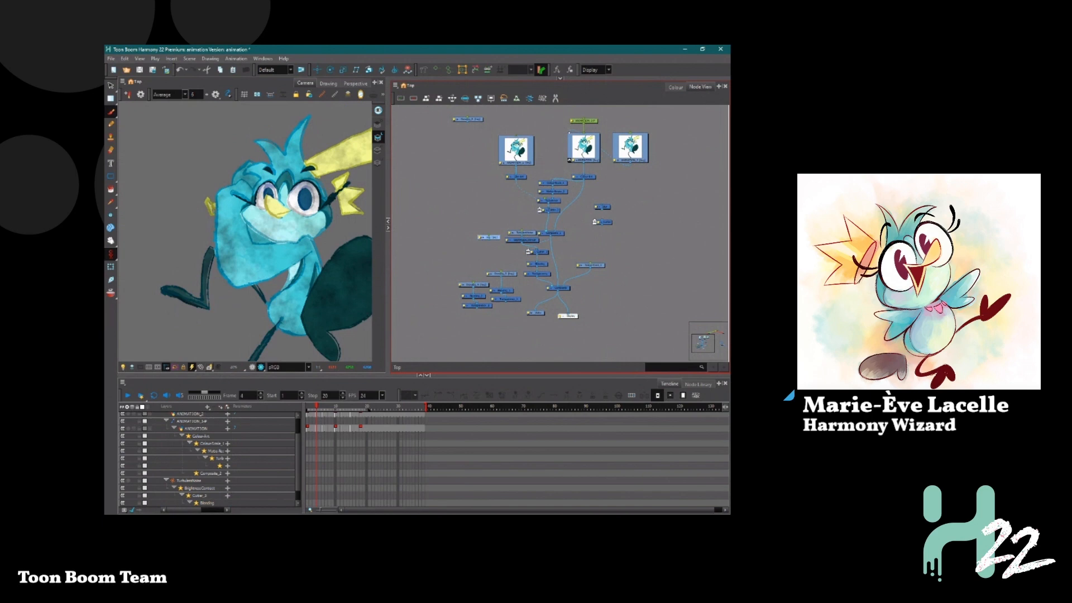
Widen the Camera view against the Node View to show more of the textured character
key("alt+Tab")
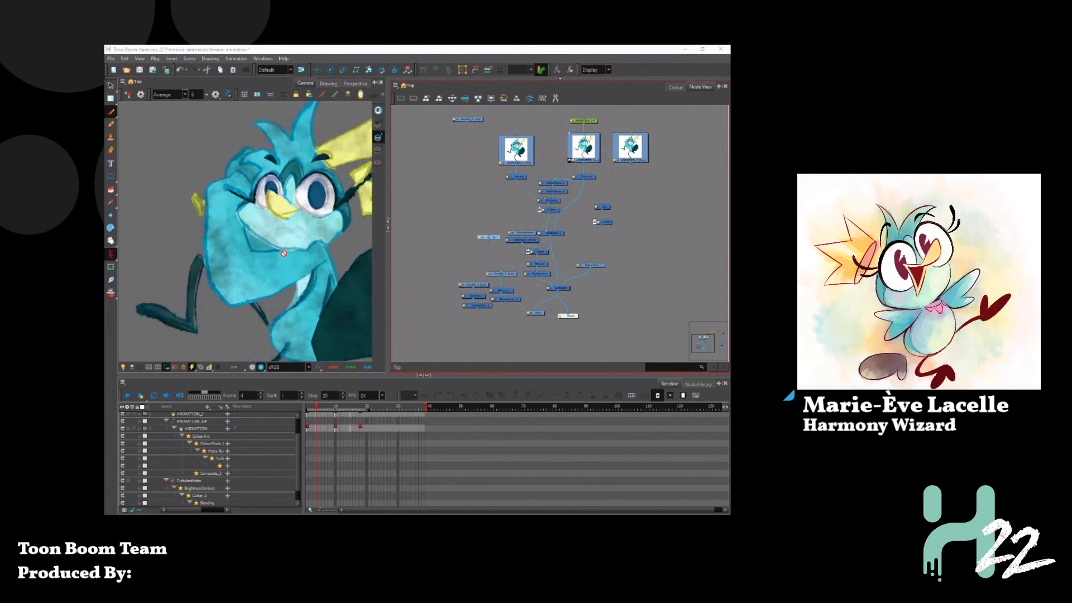
left_click(323, 216)
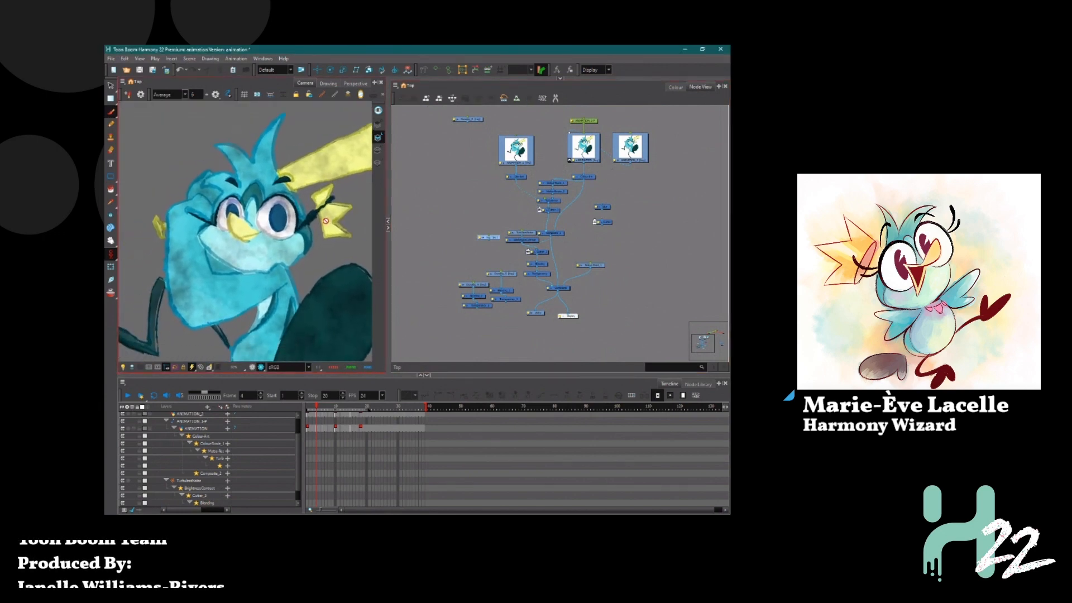
left_click(566, 229)
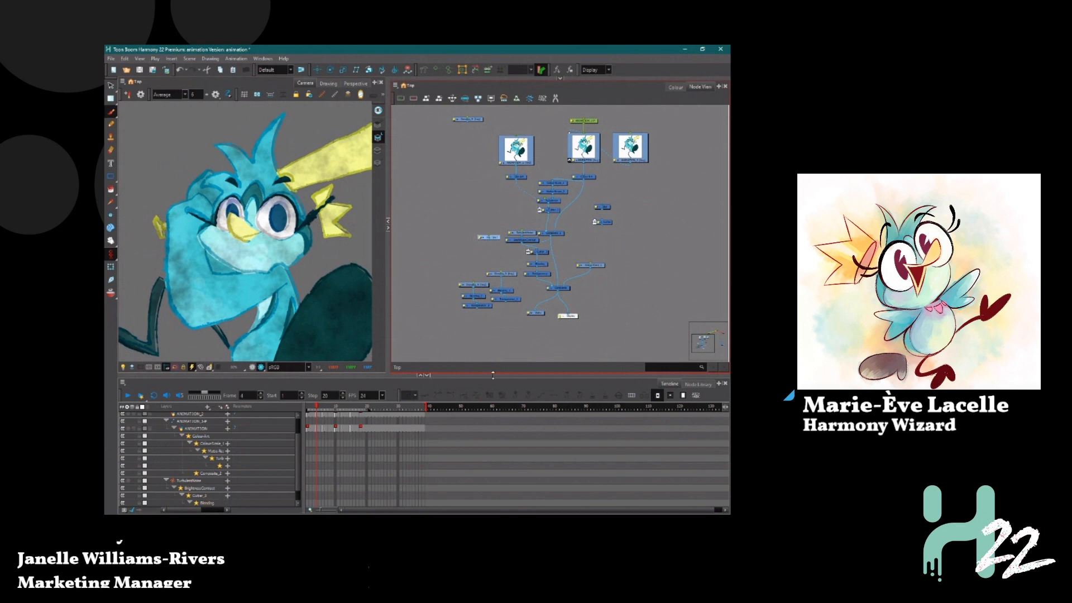
left_click_drag(388, 283, 507, 289)
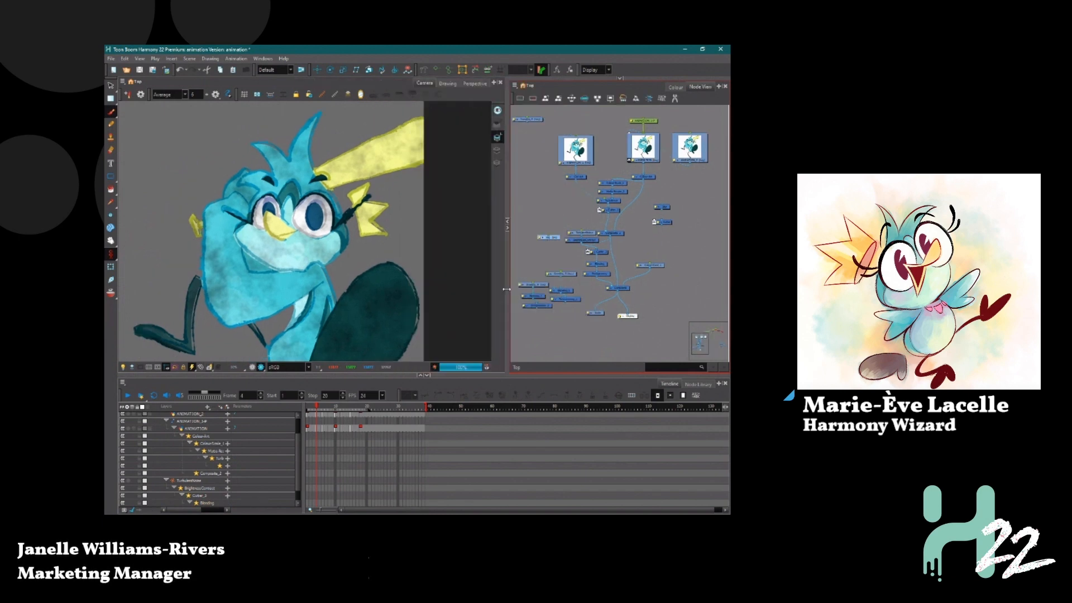